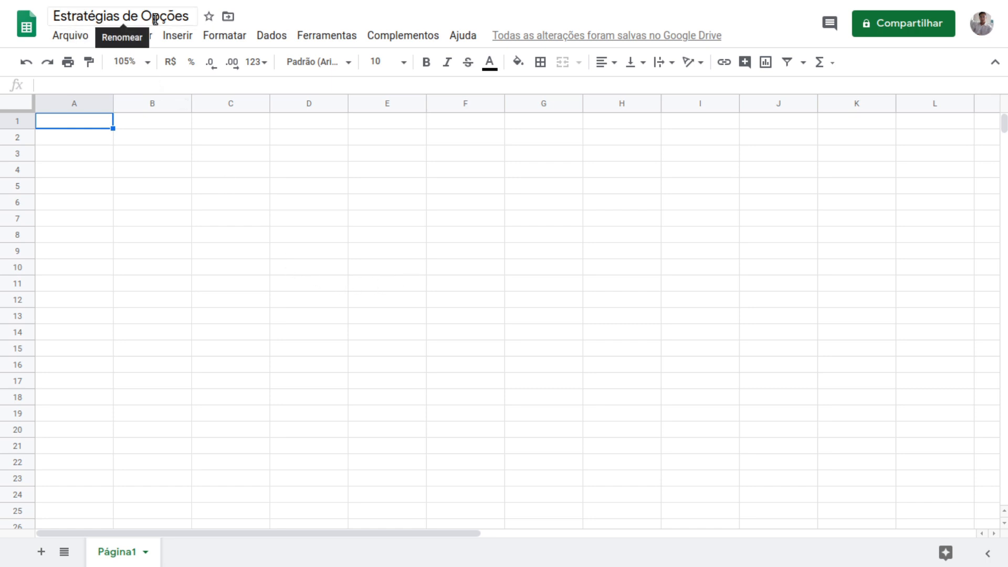
Rename the sheet Página1 as "Venda de Puts".
{"action": "double_click", "coordinate": [116, 556]}
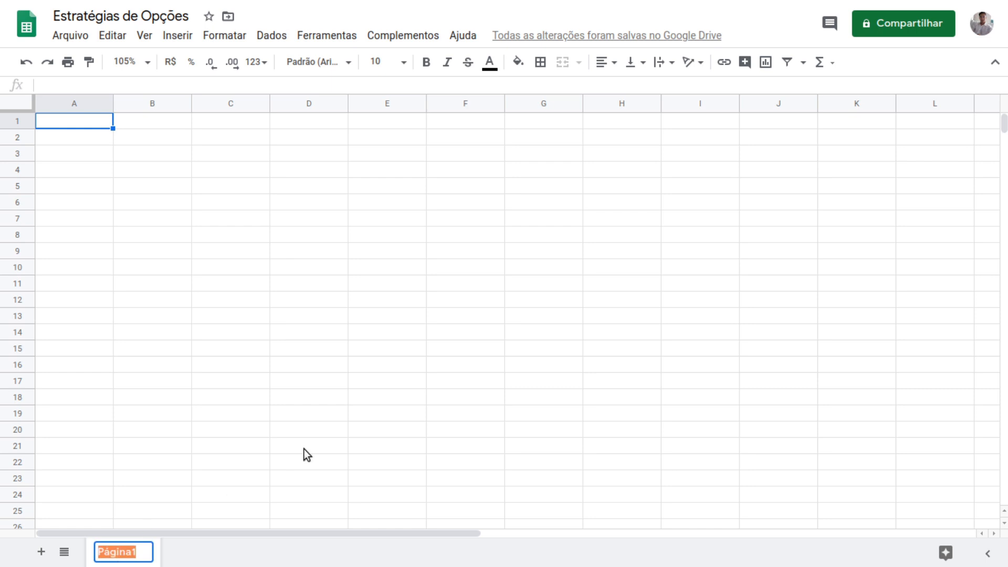
{"action": "type", "text": "vend"}
{"action": "key", "text": "BackSpace"}
{"action": "key", "text": "BackSpace"}
{"action": "key", "text": "BackSpace"}
{"action": "key", "text": "BackSpace"}
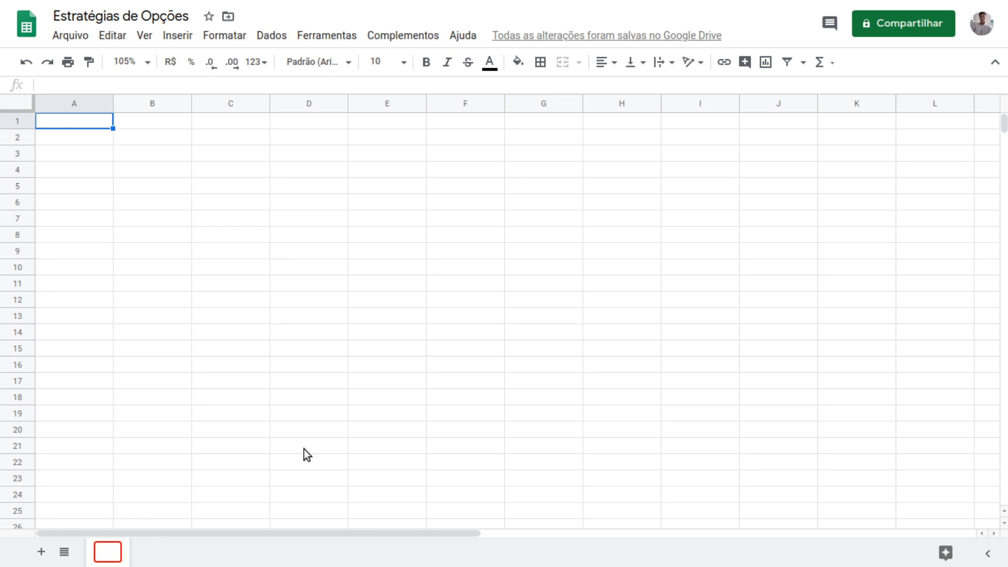
{"action": "type", "text": "Venda de Puts"}
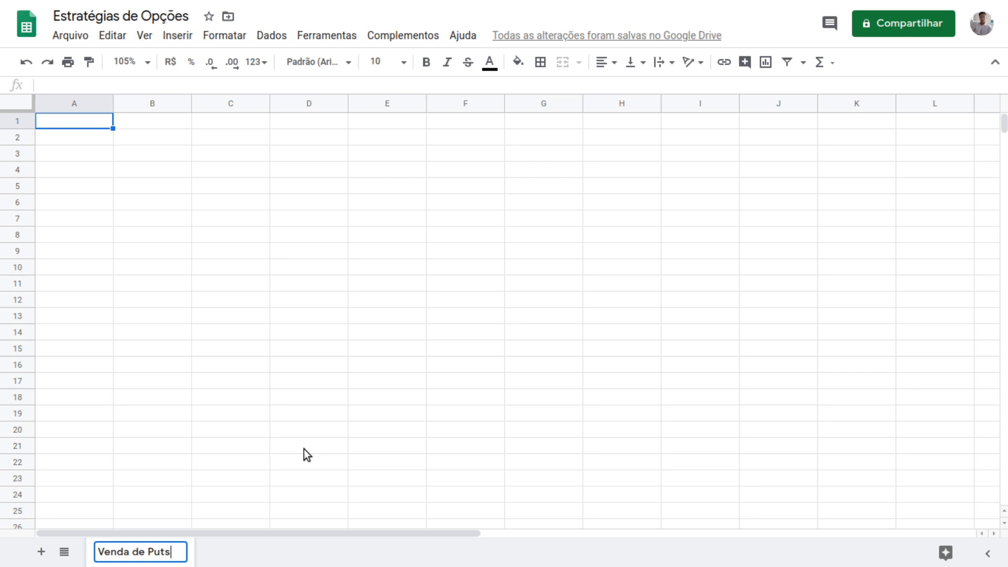
{"action": "key", "text": "Return"}
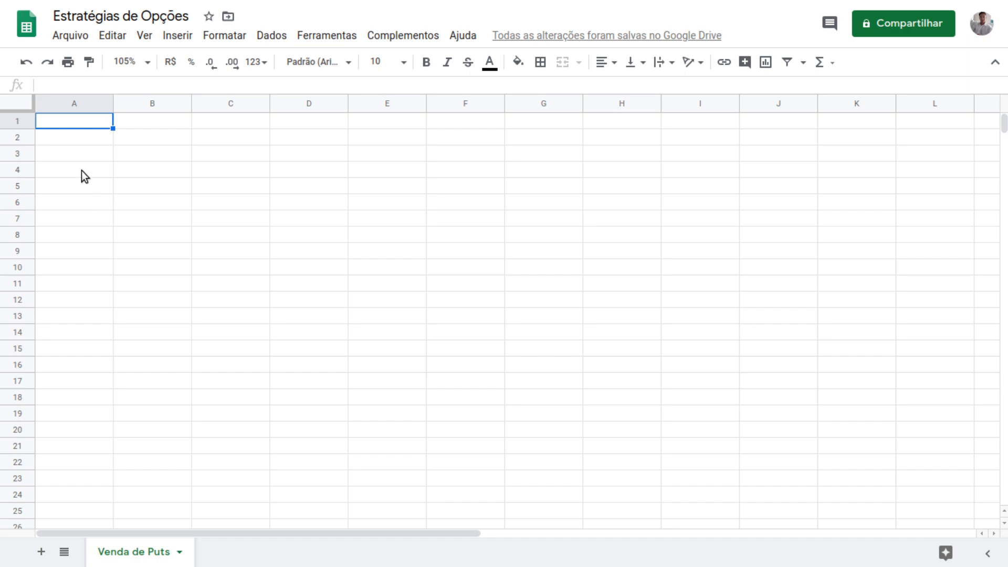
Resize column A to a width of 10 pixels.
{"action": "left_click", "coordinate": [86, 103]}
{"action": "right_click", "coordinate": [85, 101]}
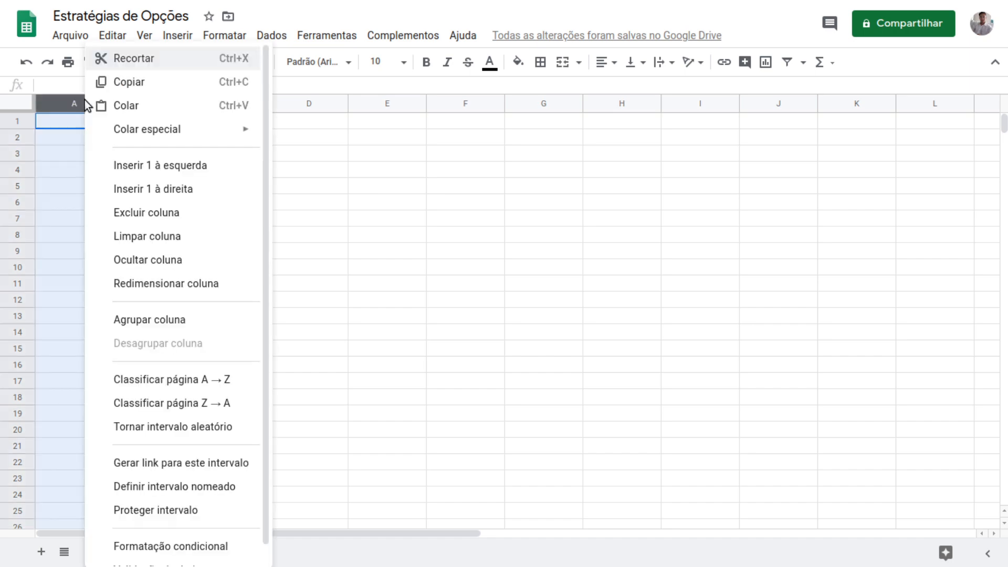
{"action": "left_click", "coordinate": [168, 286]}
{"action": "type", "text": "10"}
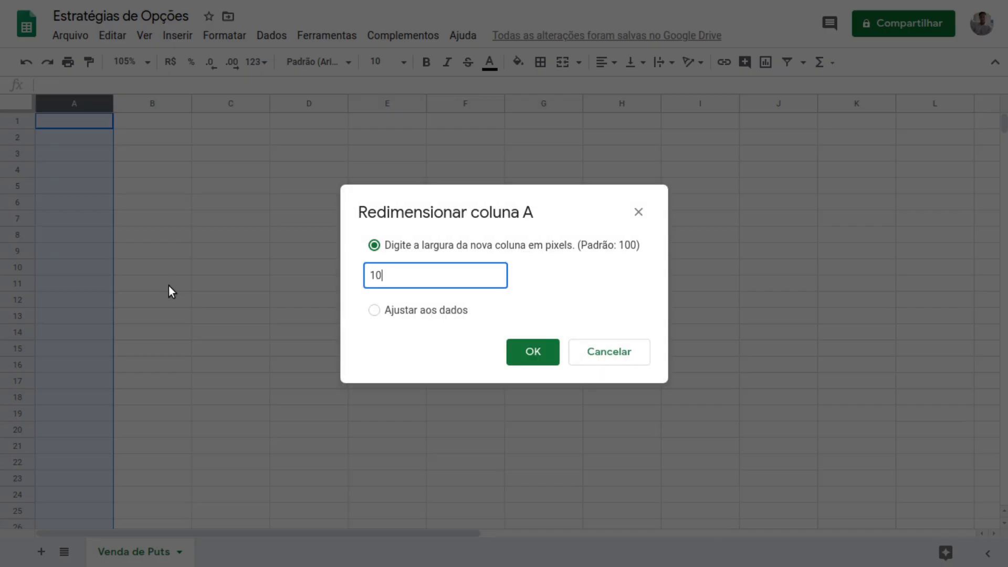
{"action": "key", "text": "Return"}
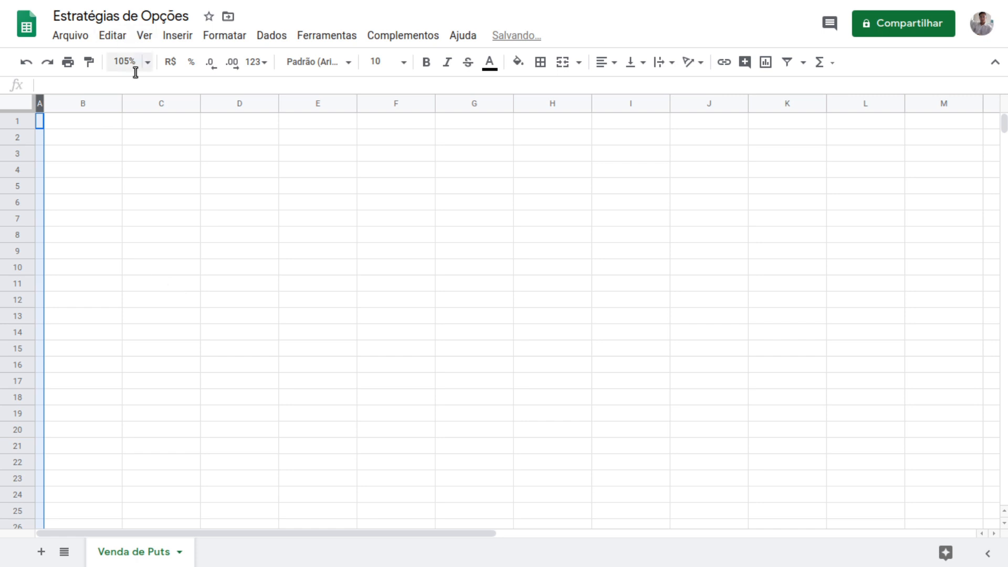
{"action": "left_click", "coordinate": [103, 237]}
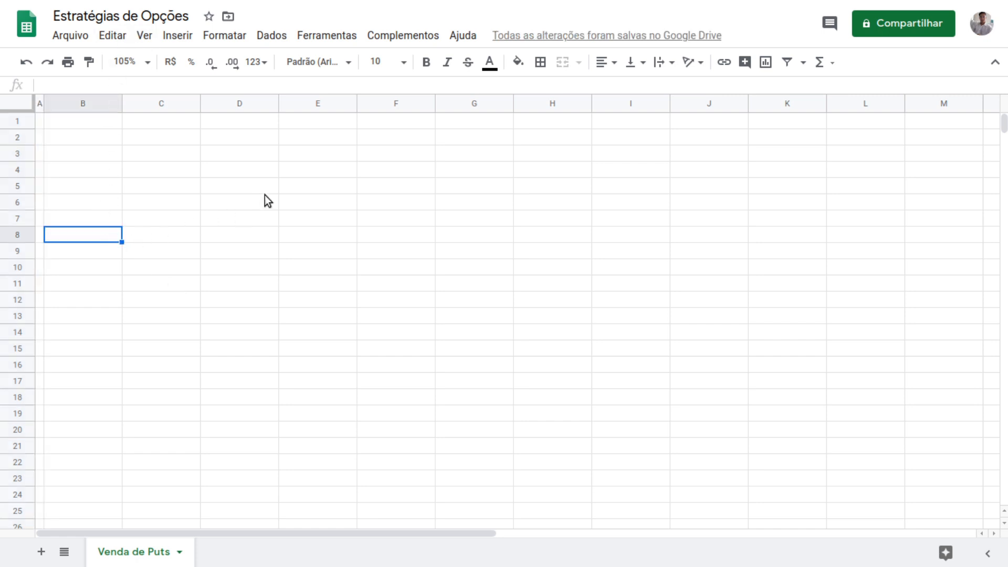
Enter the header "Caixa Disponível" in cell E4.
{"action": "left_click", "coordinate": [319, 172]}
{"action": "type", "text": "Ca"}
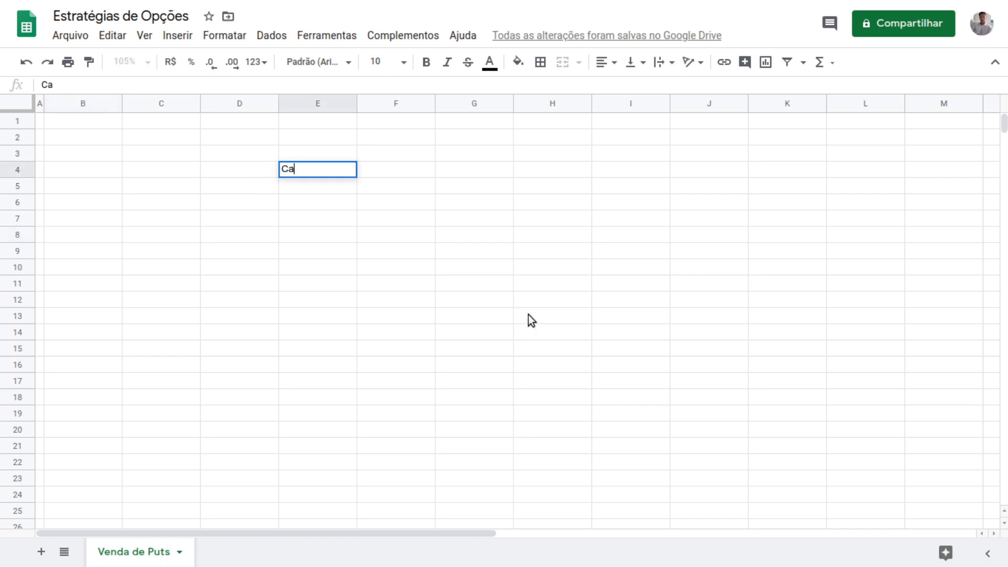
{"action": "type", "text": "ixa Disponpivel"}
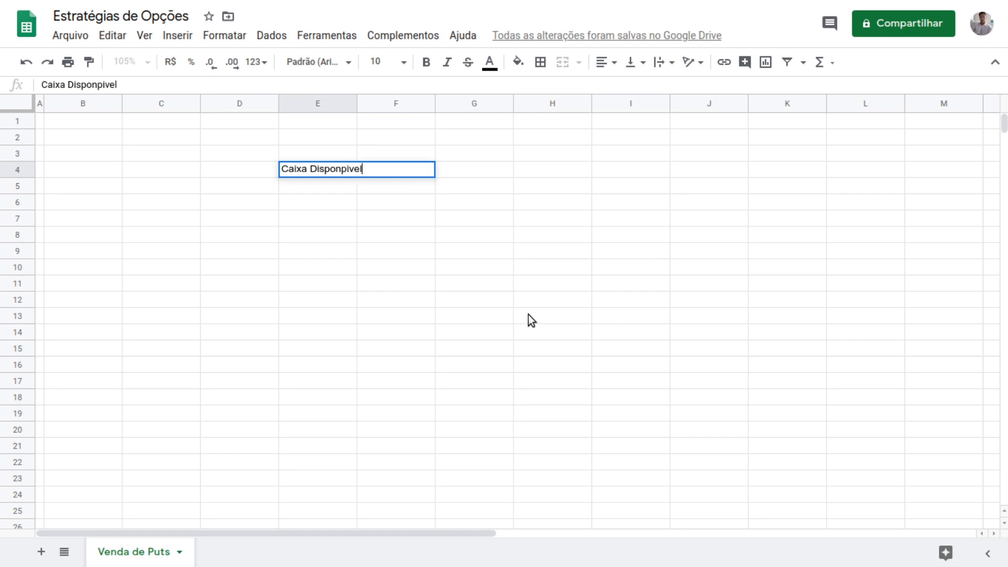
{"action": "key", "text": "Tab"}
{"action": "key", "text": "Left"}
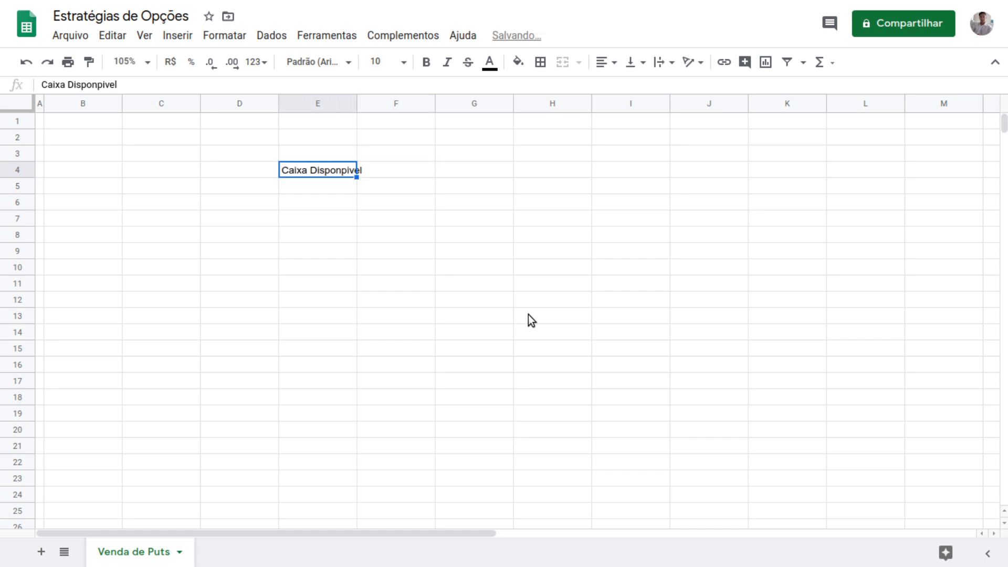
{"action": "key", "text": "F2"}
{"action": "key", "text": "ctrl+shift+Left"}
{"action": "type", "text": "Dispon"}
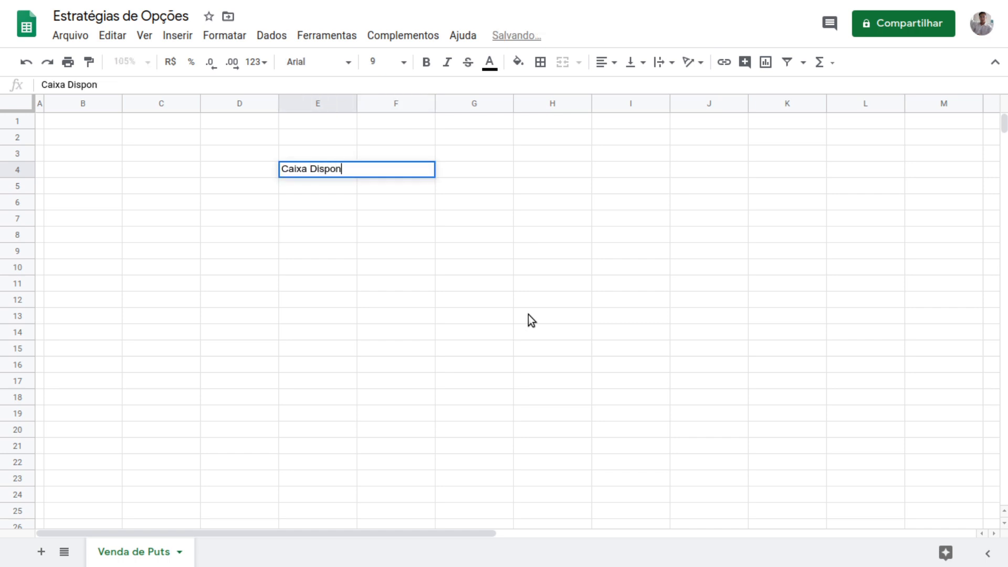
{"action": "type", "text": "ível"}
{"action": "key", "text": "Return"}
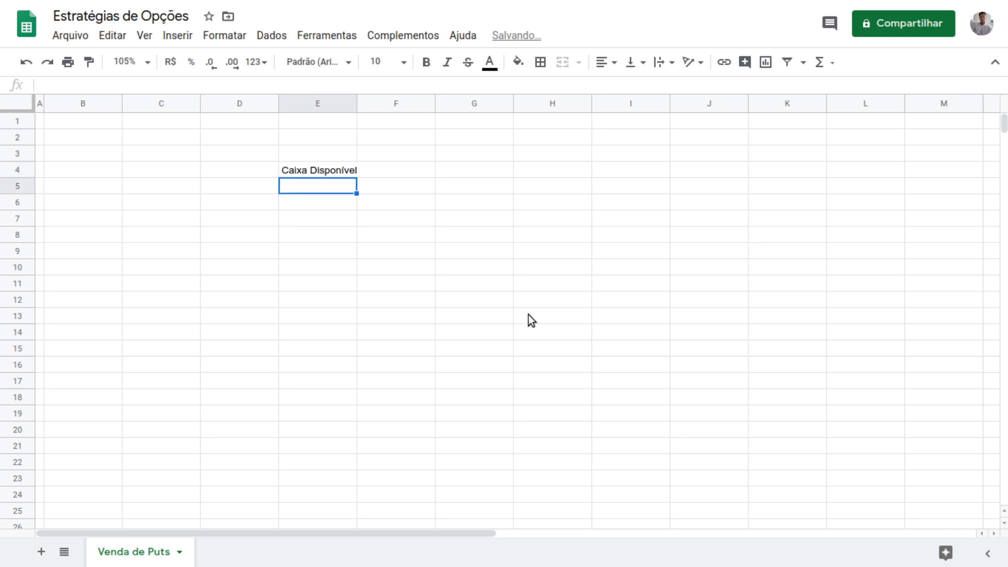
Merge the "Caixa Disponível" header across cells E4 and F4.
{"action": "key", "text": "Up"}
{"action": "key", "text": "shift+Right"}
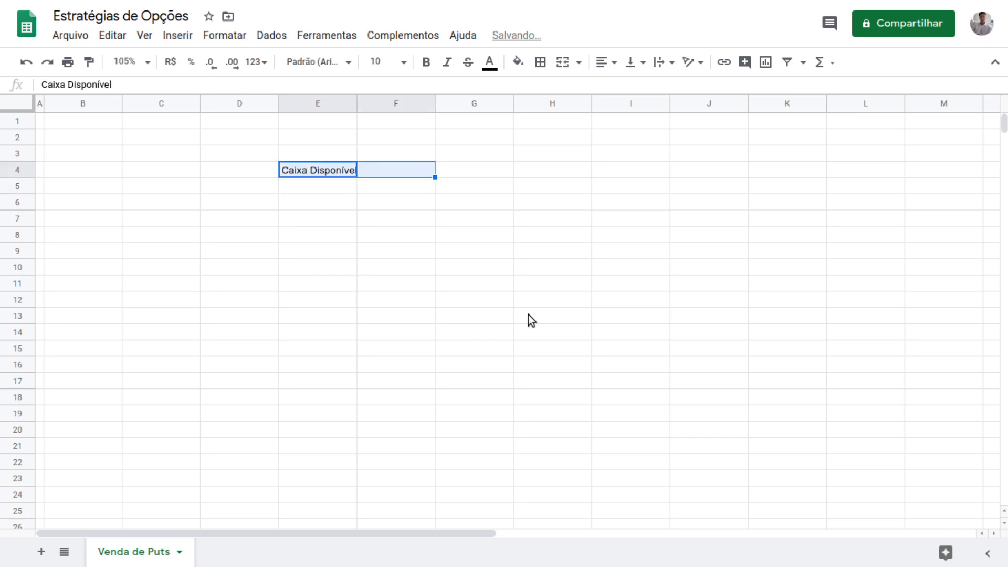
{"action": "left_click", "coordinate": [563, 62]}
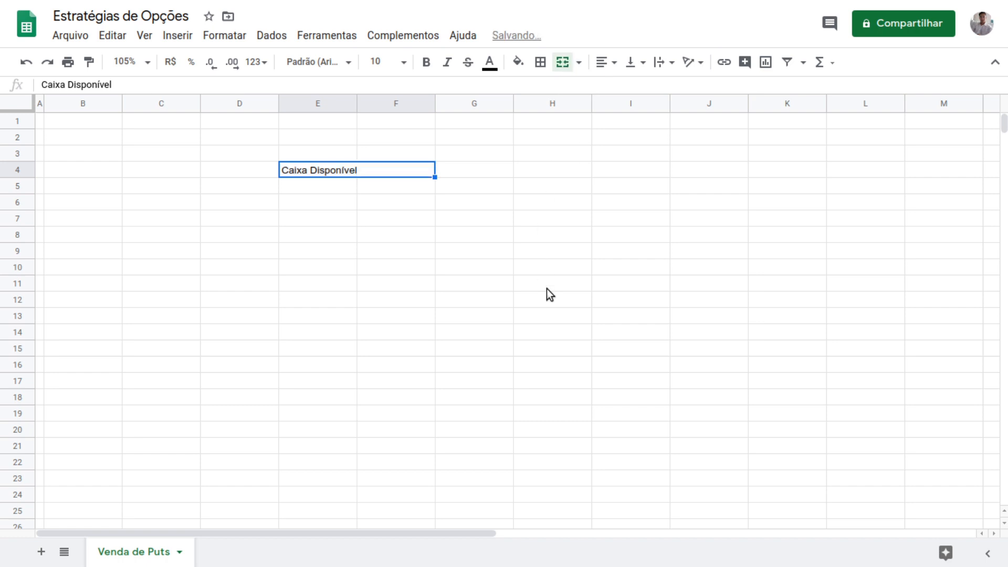
Enter the header "Crédito Bruto" in cell G4 and merge it across G4:H4.
{"action": "key", "text": "Right"}
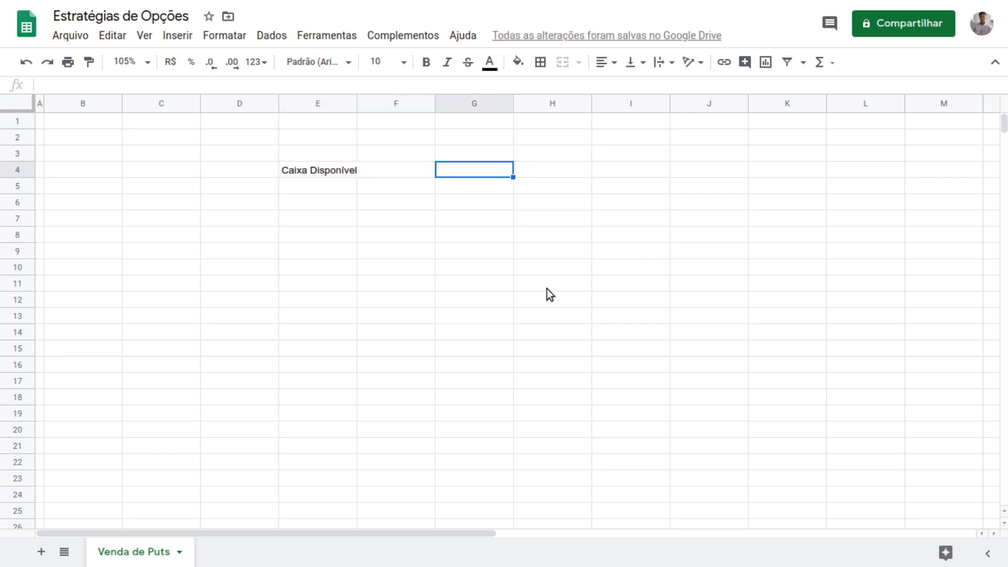
{"action": "type", "text": "Crédito "}
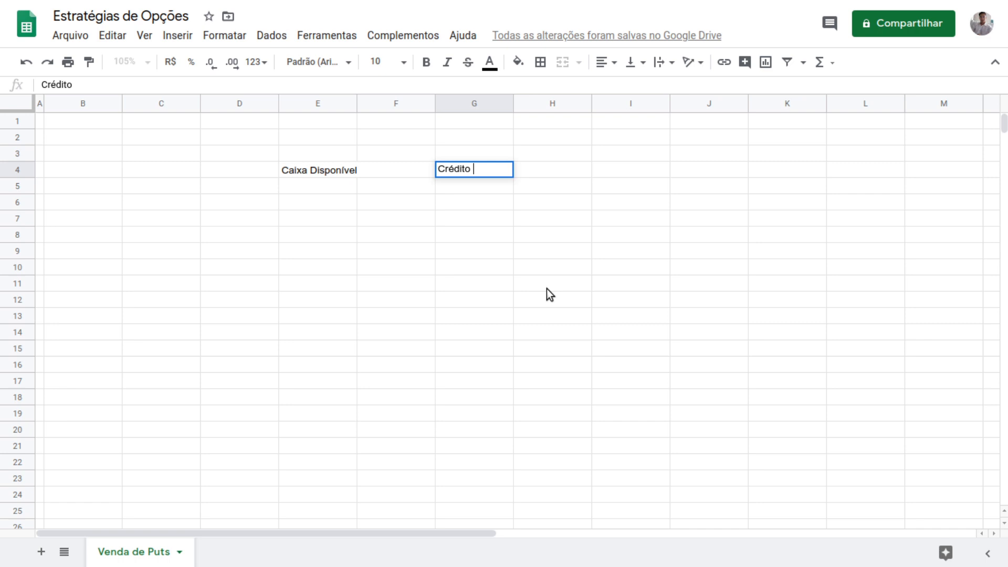
{"action": "type", "text": "Bruto"}
{"action": "key", "text": "Return"}
{"action": "key", "text": "Up"}
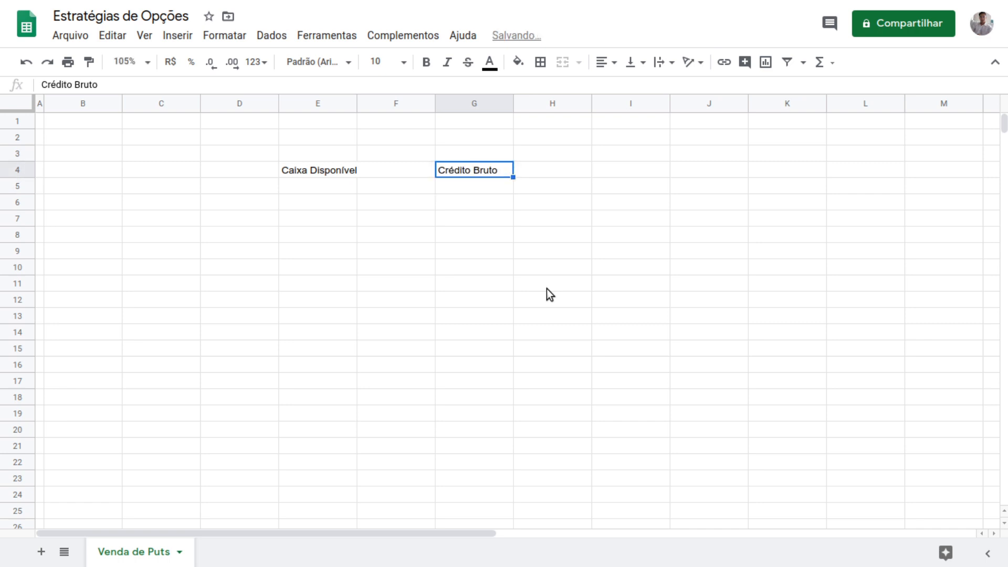
{"action": "key", "text": "shift+Right"}
{"action": "left_click", "coordinate": [562, 62]}
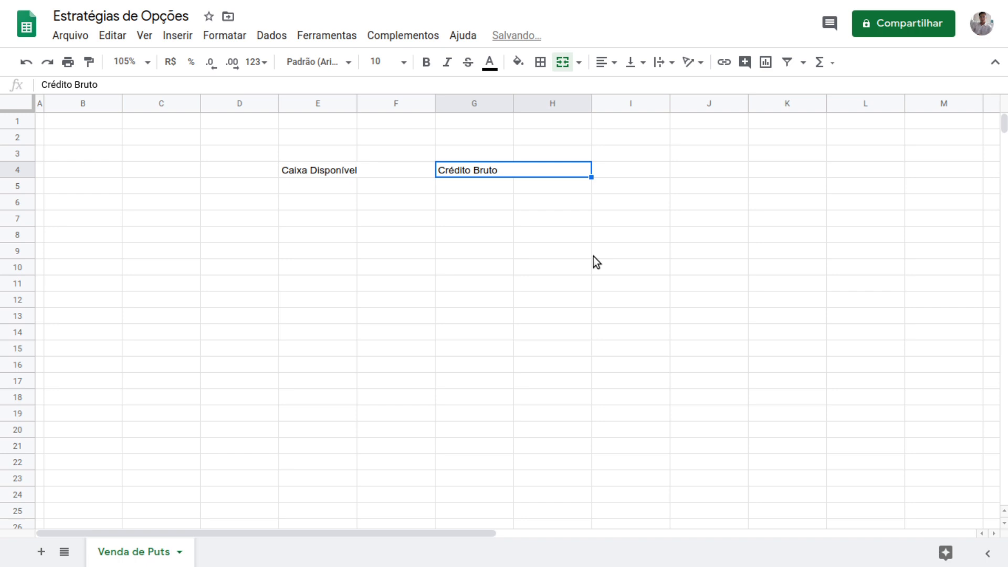
Enter the header "Taxa Bruta" in cell I4.
{"action": "key", "text": "Right"}
{"action": "type", "text": "taxa"}
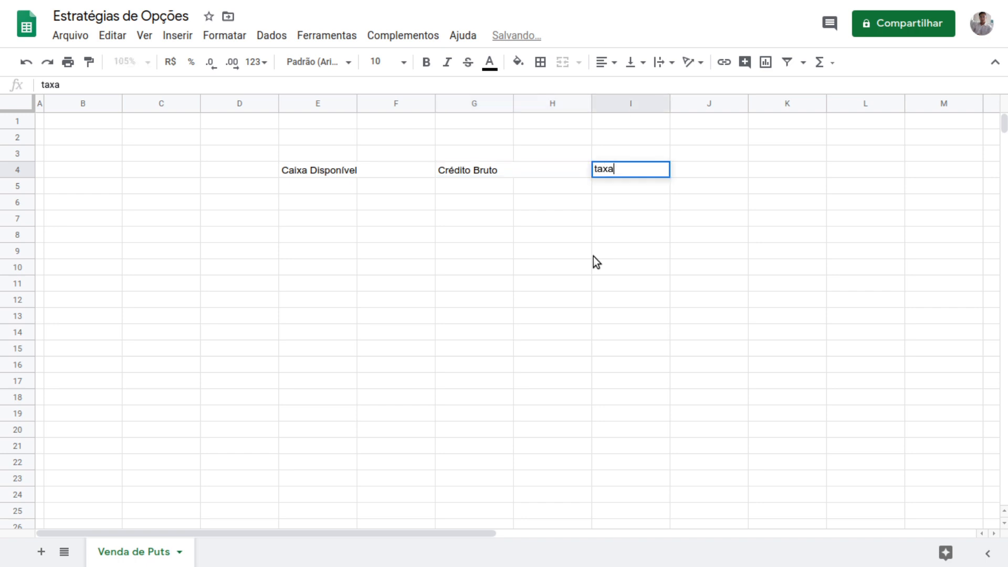
{"action": "key", "text": "BackSpace"}
{"action": "key", "text": "BackSpace"}
{"action": "key", "text": "BackSpace"}
{"action": "key", "text": "BackSpace"}
{"action": "type", "text": "Taxa Bru"}
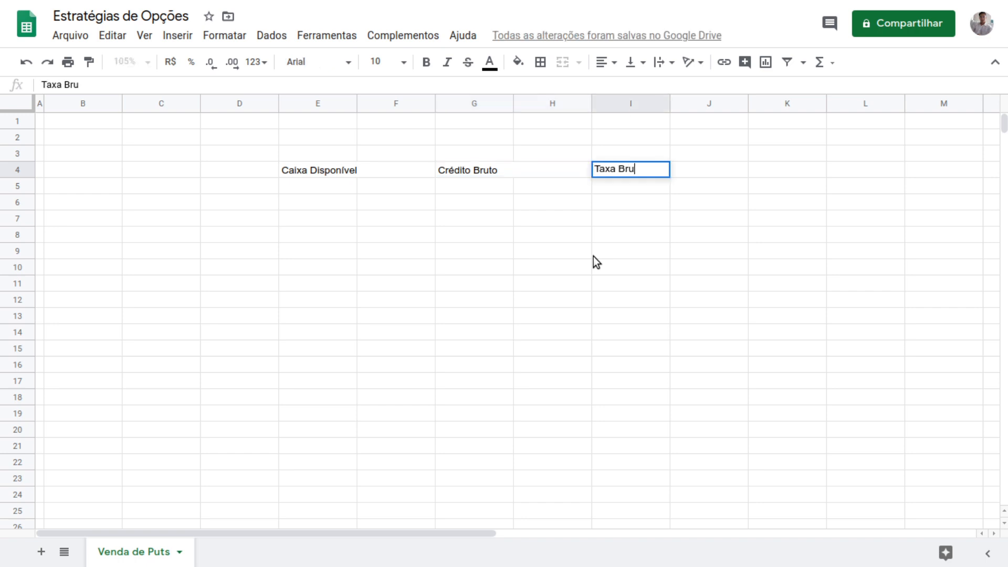
{"action": "type", "text": "ta"}
{"action": "key", "text": "Return"}
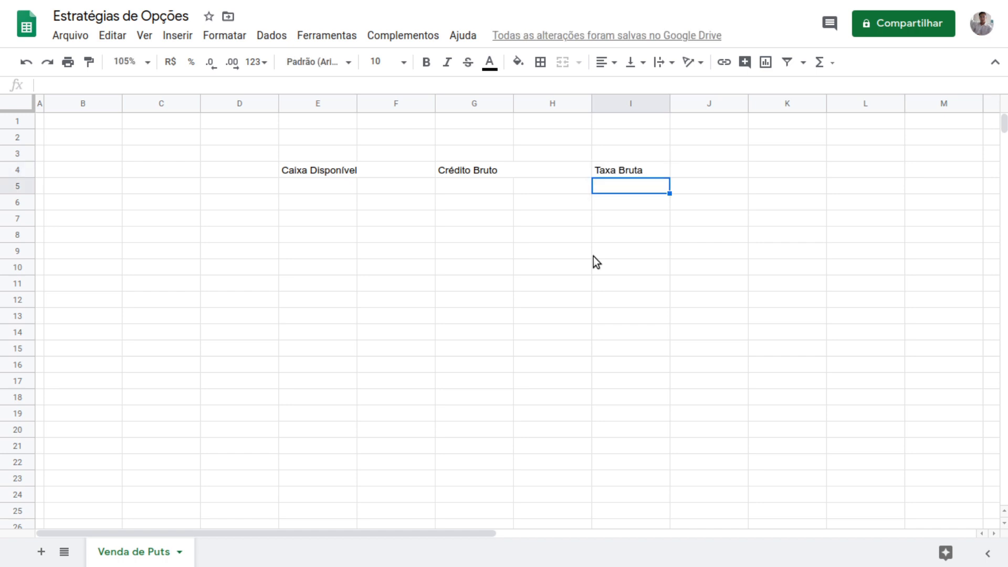
Enter the header "Crédito Líquido" in cell J4 and merge it across J4:K4.
{"action": "key", "text": "Up"}
{"action": "key", "text": "Right"}
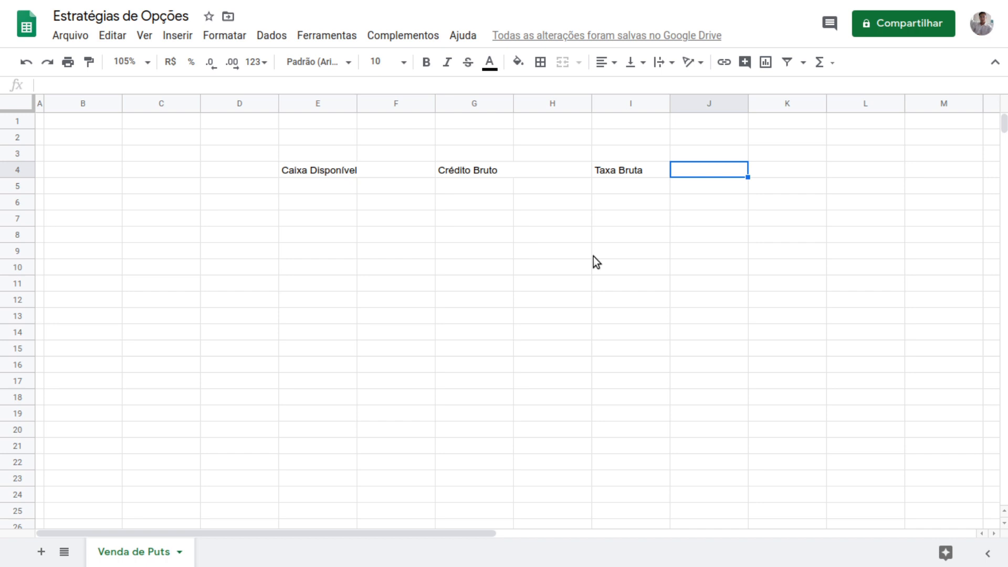
{"action": "type", "text": "Crédito"}
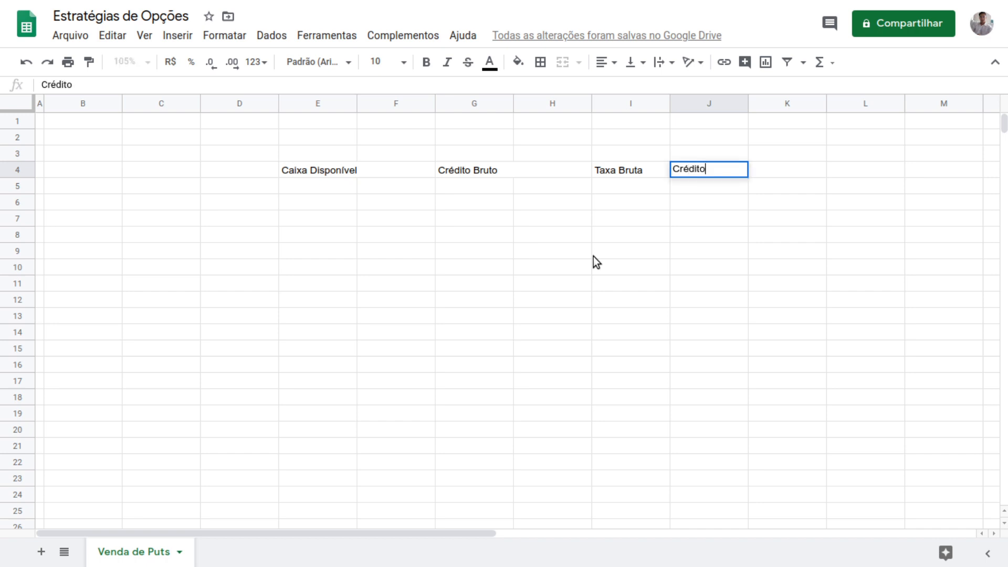
{"action": "type", "text": " Líqui"}
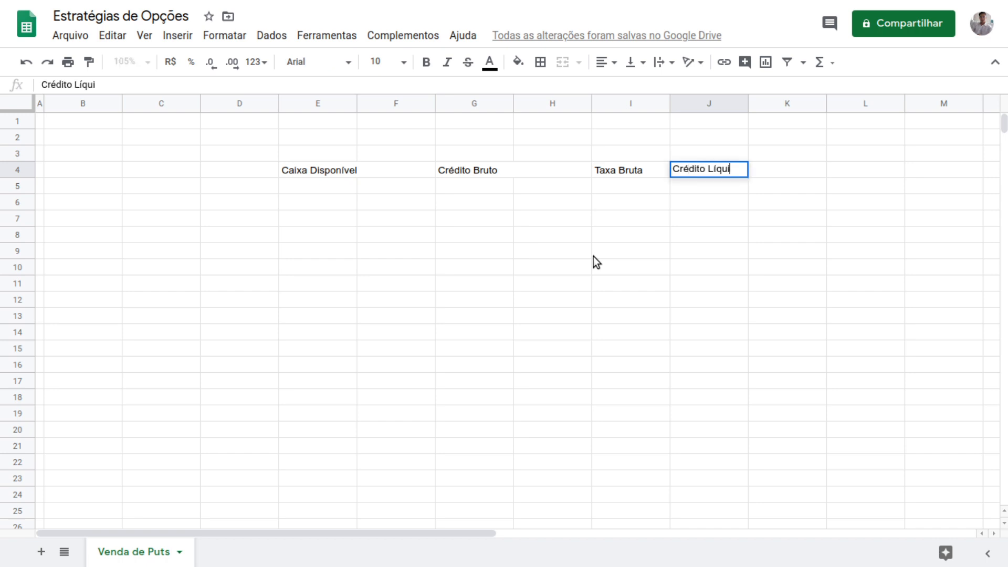
{"action": "type", "text": "do"}
{"action": "key", "text": "Return"}
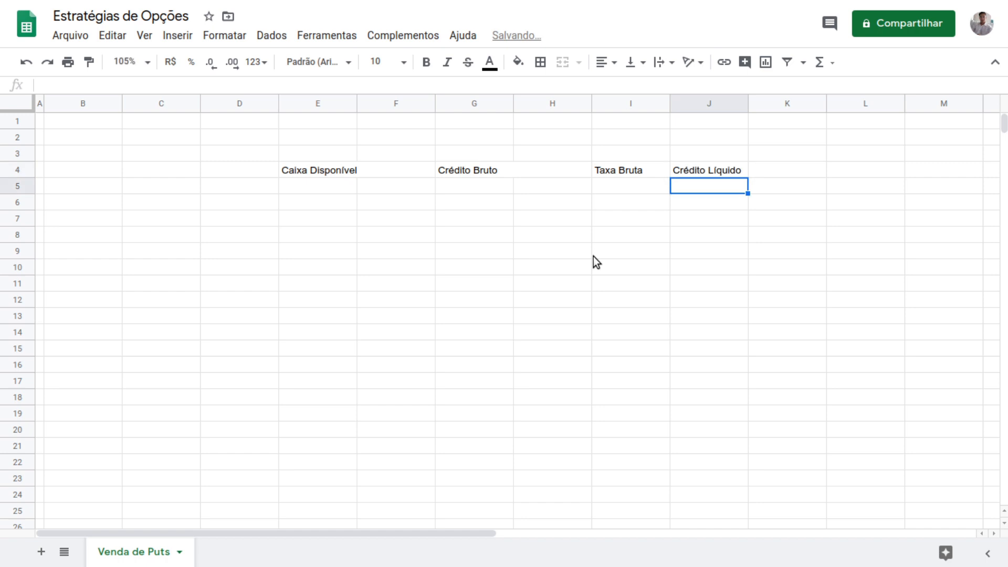
{"action": "key", "text": "Up"}
{"action": "key", "text": "shift+Right"}
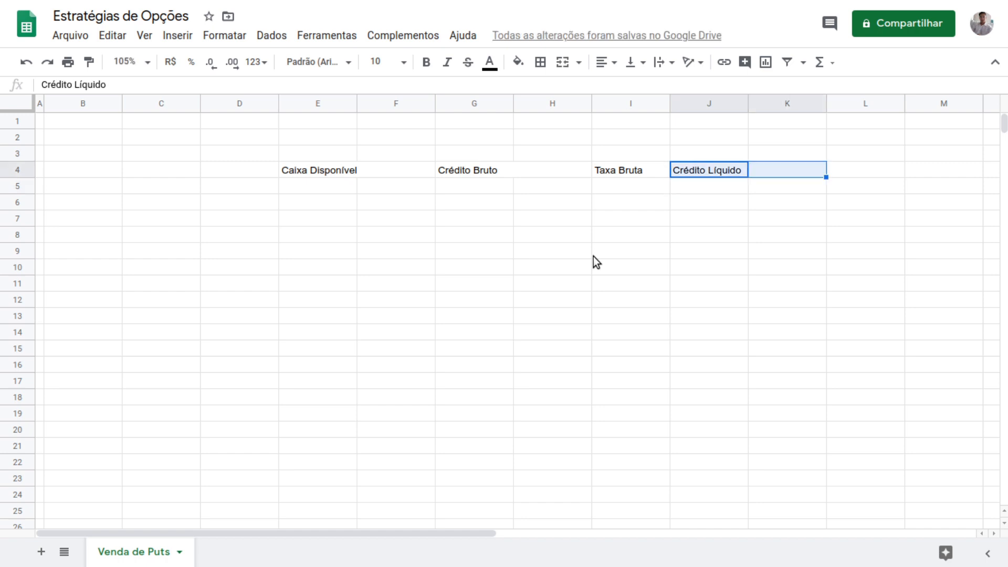
{"action": "left_click", "coordinate": [562, 62]}
Enter the header "Taxa líquida" in cell L4.
{"action": "key", "text": "Right"}
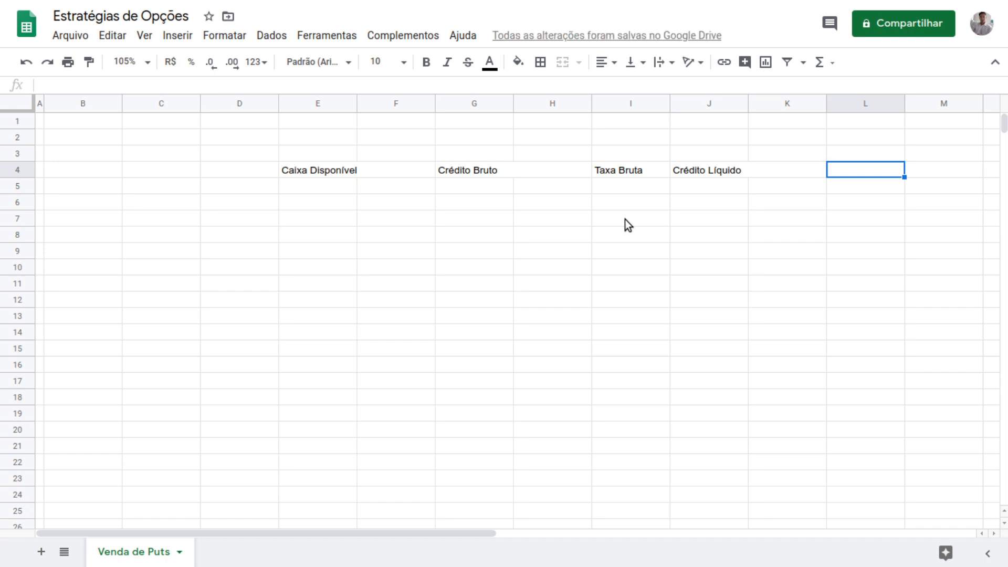
{"action": "type", "text": "Taxa líquida"}
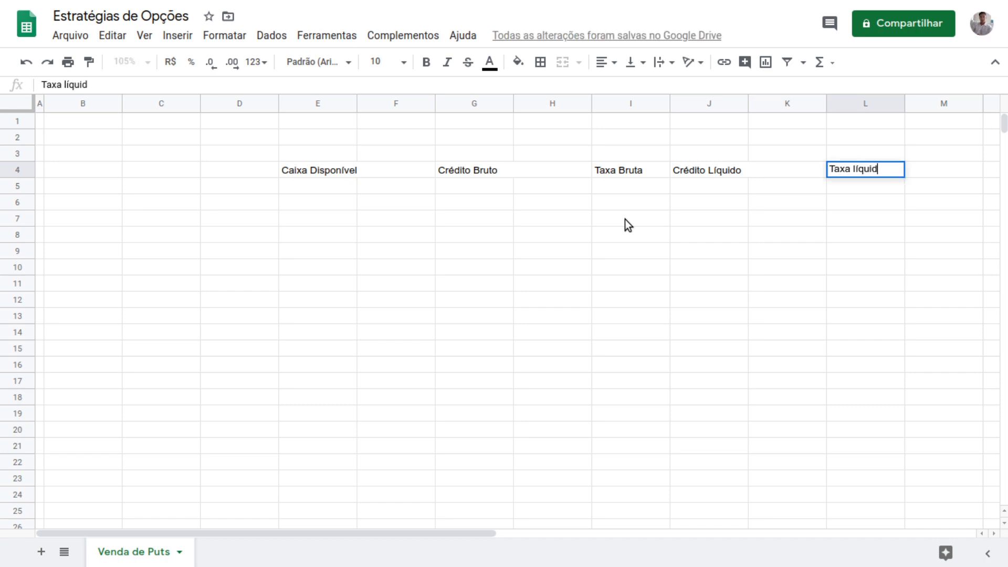
{"action": "key", "text": "Return"}
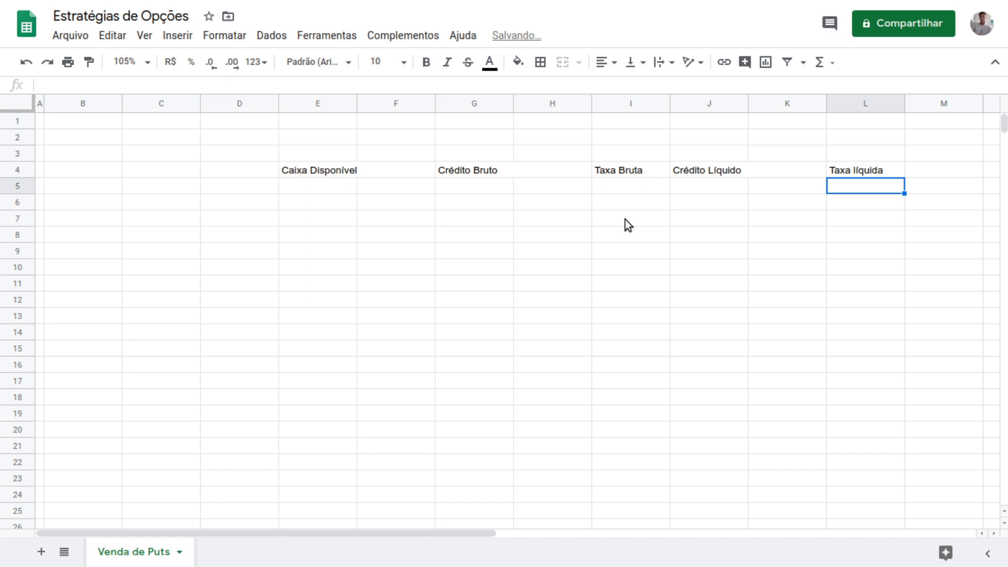
Set the width of column E to 82 pixels.
{"action": "right_click", "coordinate": [308, 103]}
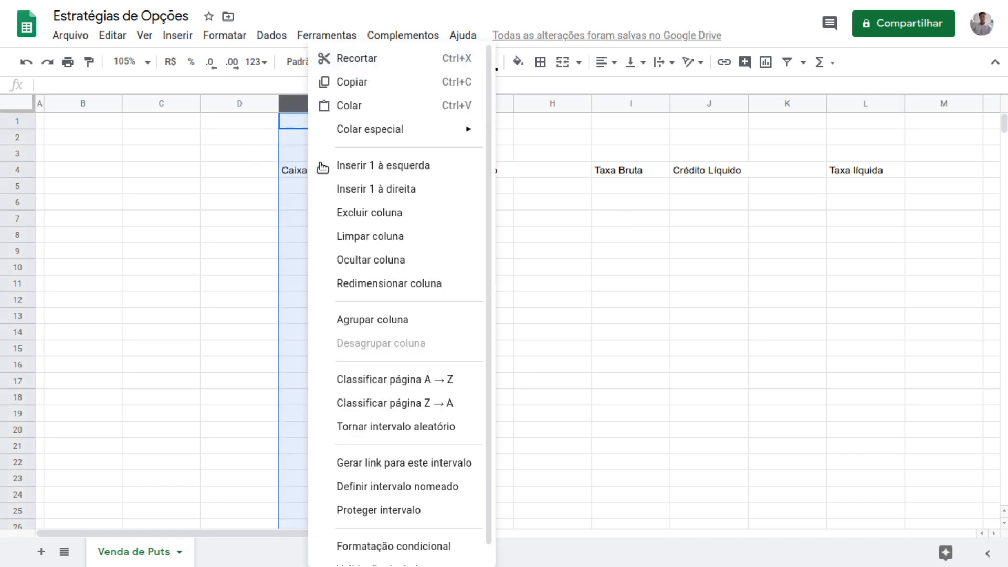
{"action": "left_click", "coordinate": [369, 286]}
{"action": "type", "text": "82"}
{"action": "key", "text": "Return"}
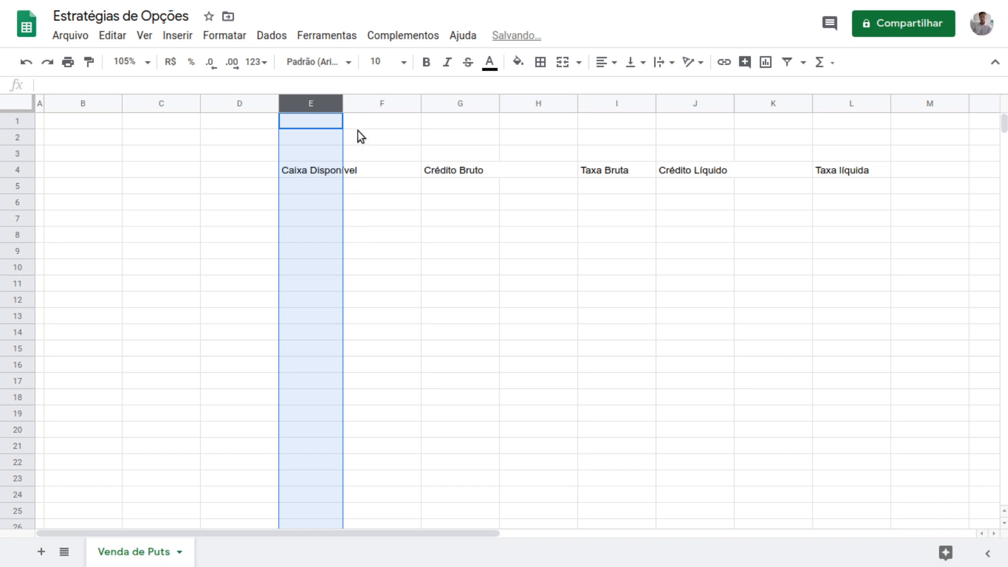
Set the width of column F to 57 pixels.
{"action": "right_click", "coordinate": [367, 102]}
{"action": "left_click", "coordinate": [446, 286]}
{"action": "type", "text": "57"}
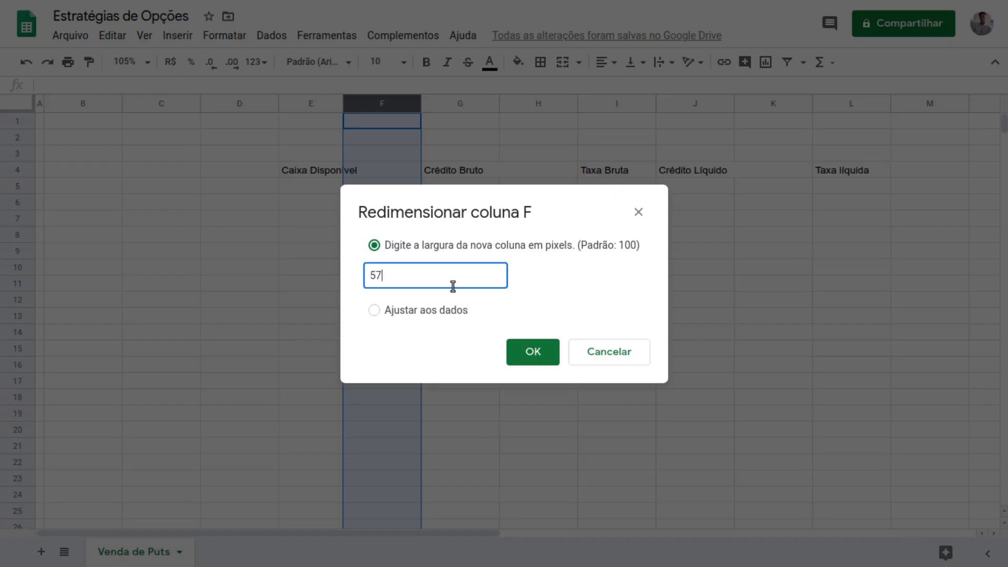
{"action": "key", "text": "Return"}
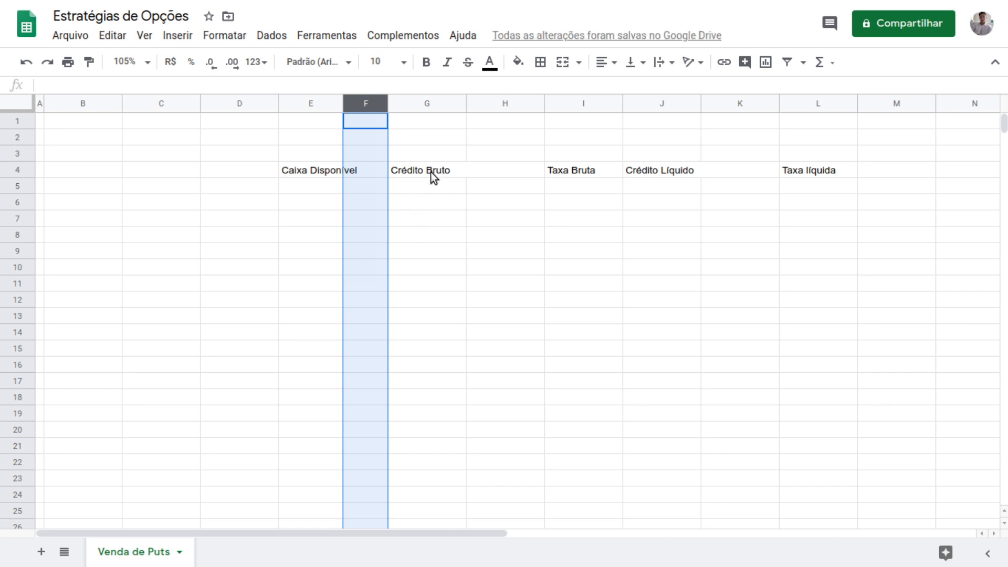
Set the width of column G to 67 pixels and the width of column H to 30 pixels.
{"action": "right_click", "coordinate": [434, 104]}
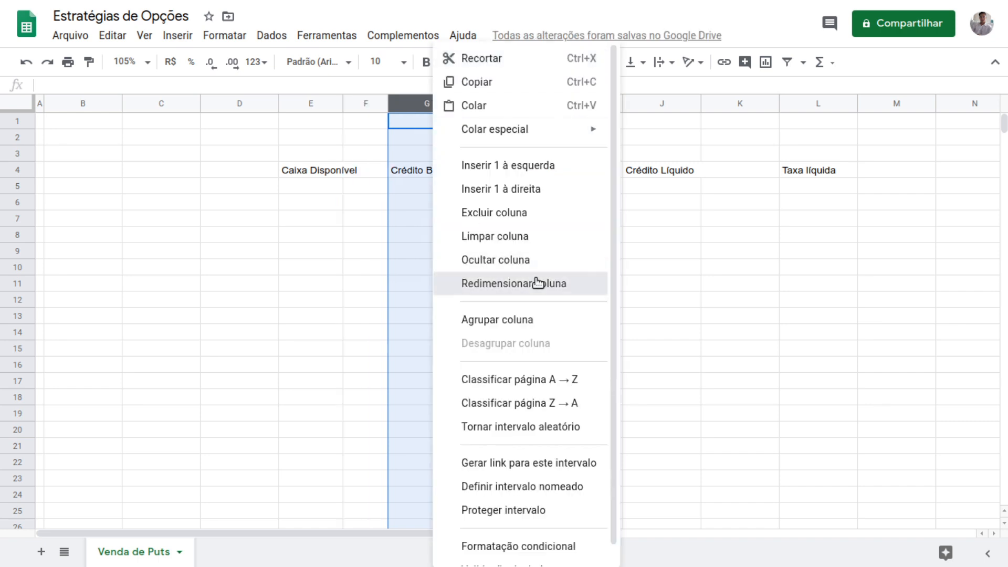
{"action": "left_click", "coordinate": [536, 283]}
{"action": "type", "text": "67"}
{"action": "key", "text": "Return"}
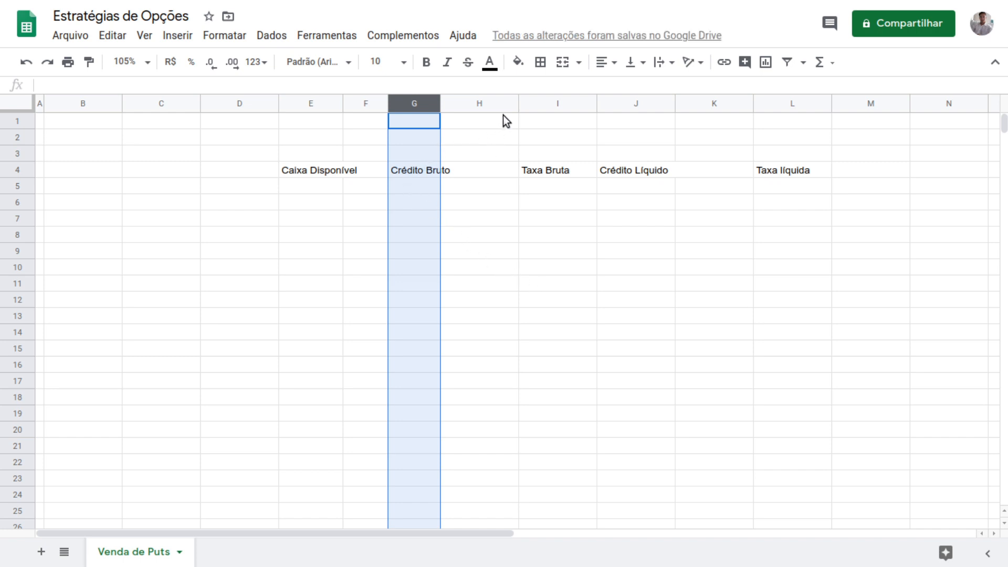
{"action": "right_click", "coordinate": [494, 101]}
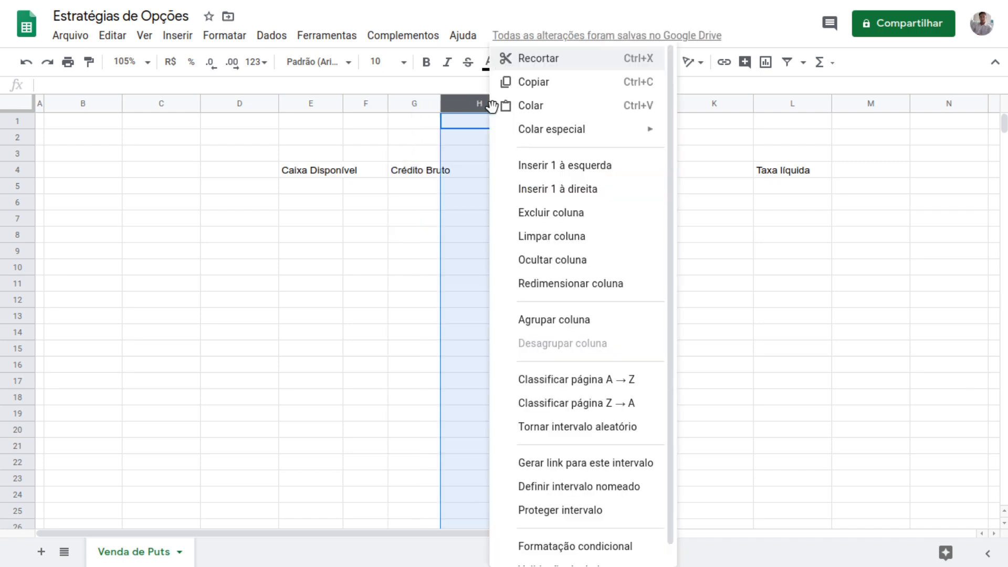
{"action": "left_click", "coordinate": [595, 288]}
{"action": "type", "text": "30"}
{"action": "key", "text": "Return"}
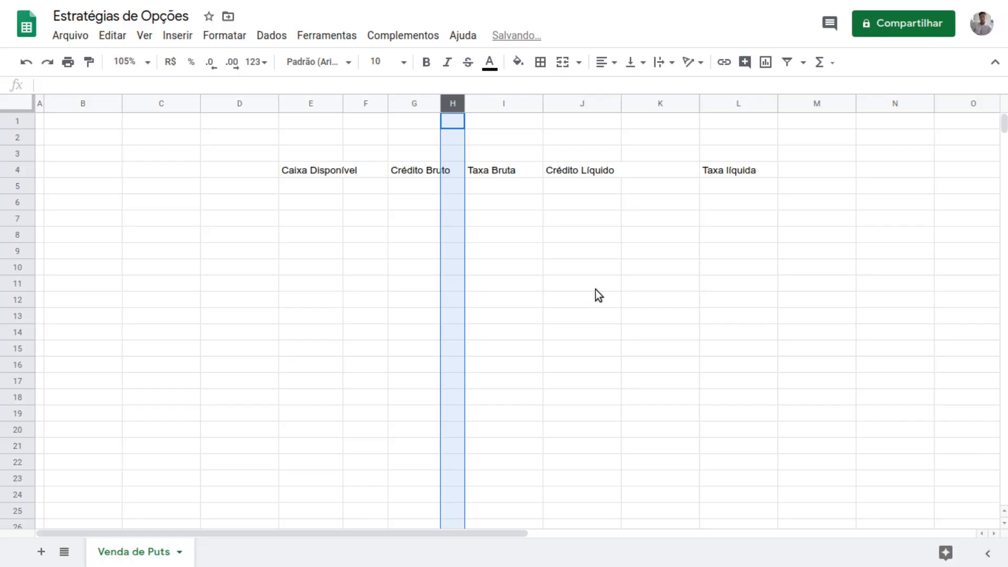
Set the width of column I to 139 pixels and the width of column K to 30 pixels.
{"action": "right_click", "coordinate": [502, 103]}
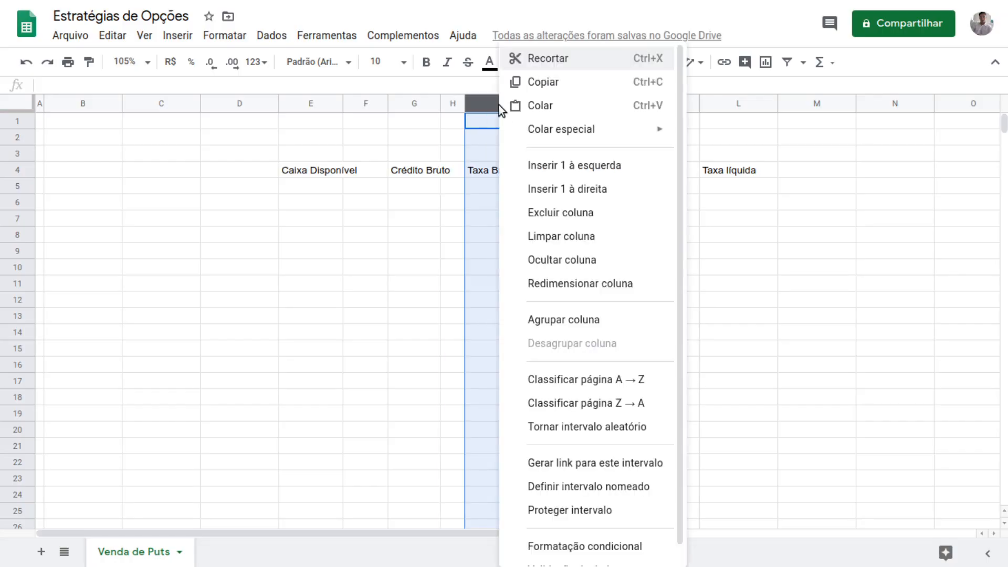
{"action": "left_click", "coordinate": [581, 284]}
{"action": "type", "text": "130"}
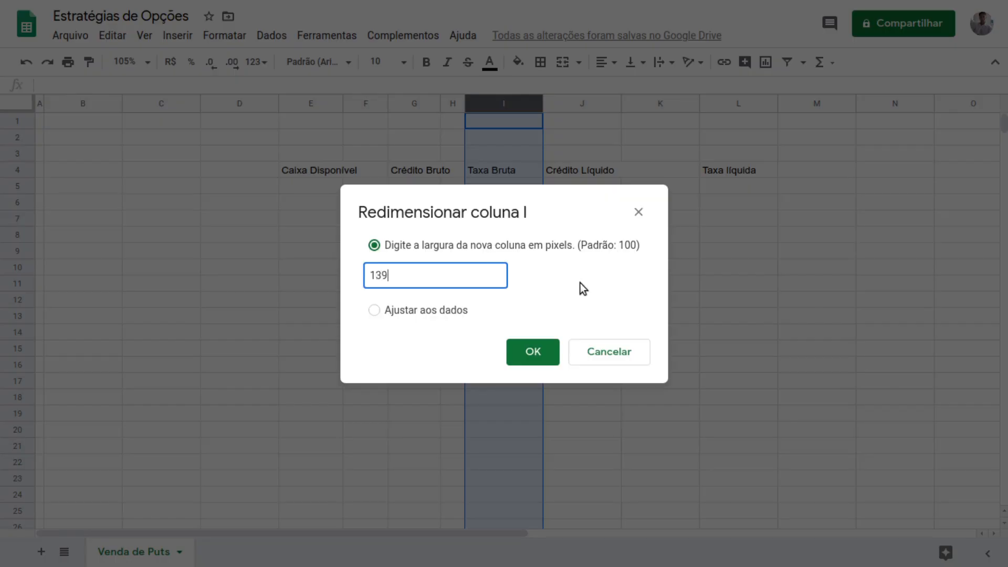
{"action": "key", "text": "Return"}
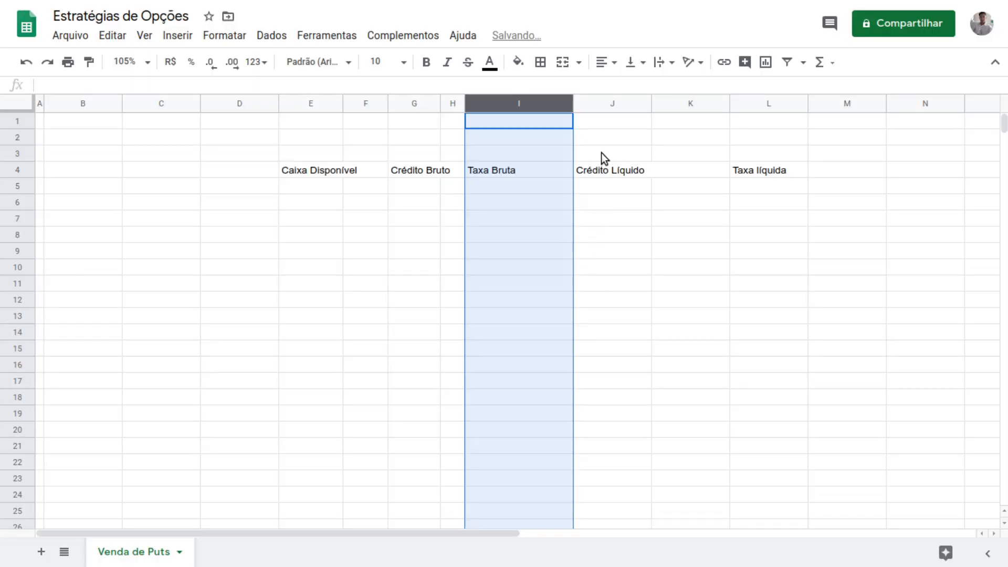
{"action": "left_click", "coordinate": [690, 105]}
{"action": "right_click", "coordinate": [690, 104]}
{"action": "left_click", "coordinate": [694, 283]}
{"action": "type", "text": "3"}
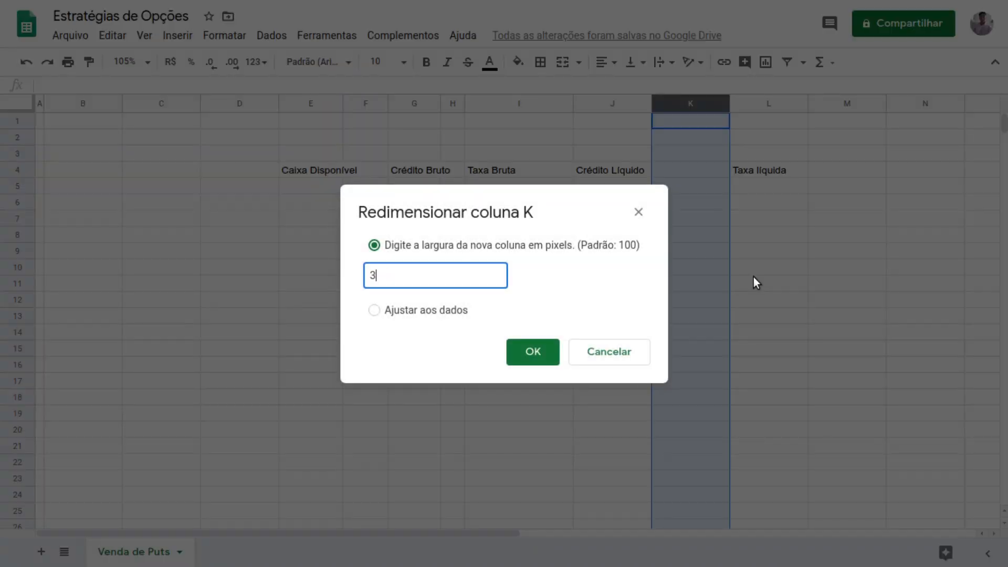
{"action": "type", "text": "0"}
{"action": "key", "text": "Return"}
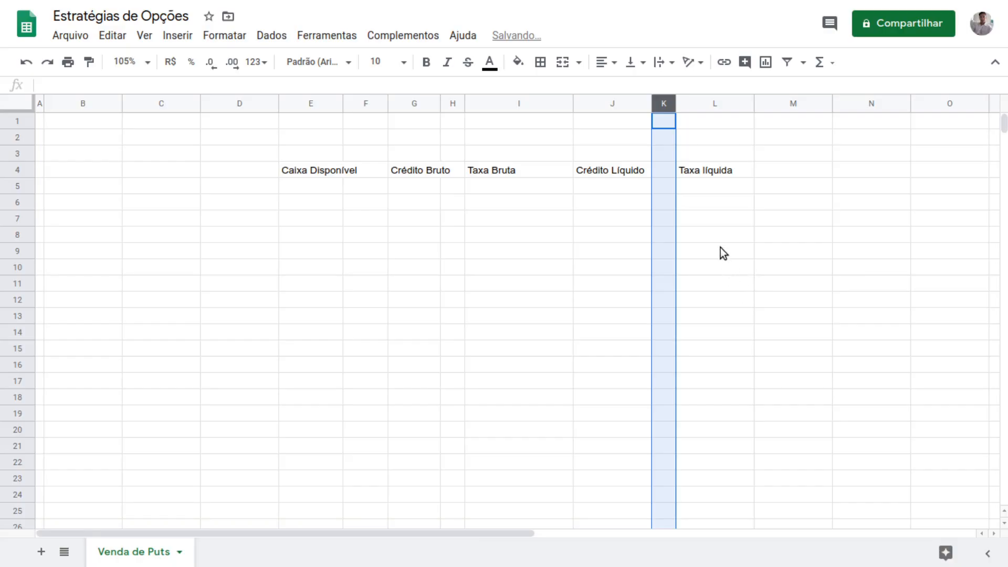
Set the width of column L to 128 pixels.
{"action": "left_click", "coordinate": [717, 107]}
{"action": "right_click", "coordinate": [717, 106]}
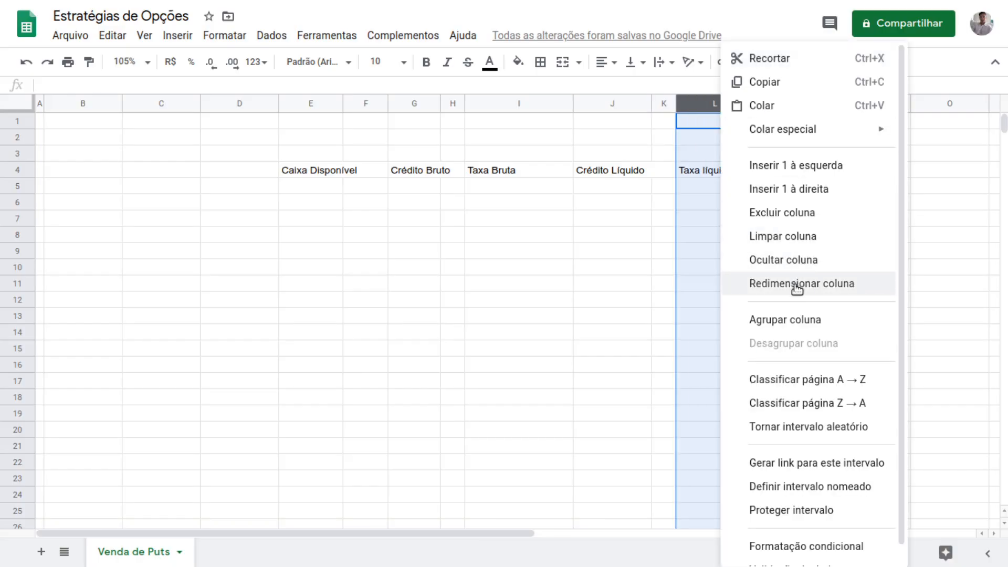
{"action": "left_click", "coordinate": [777, 284]}
{"action": "type", "text": "128"}
{"action": "key", "text": "Return"}
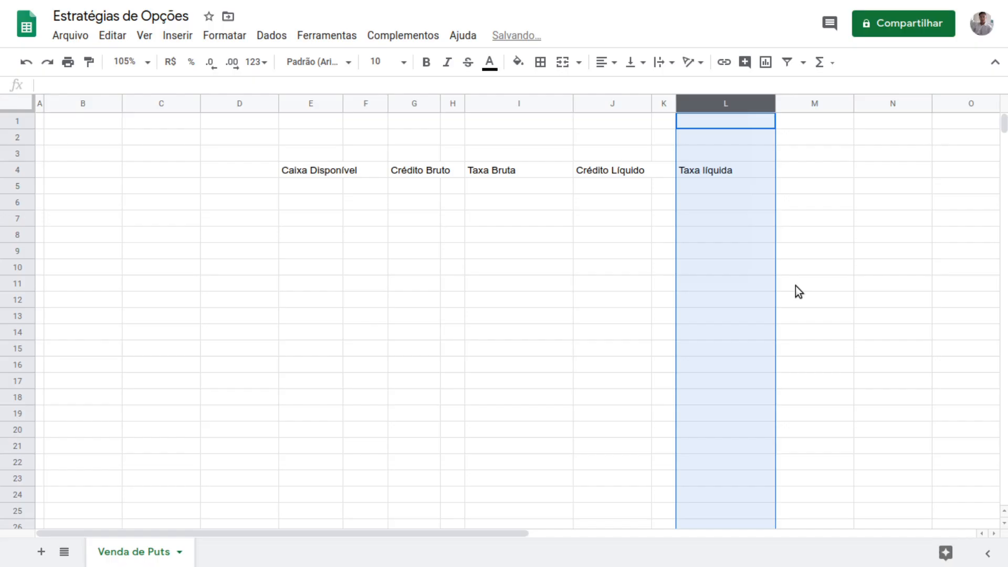
Make the summary headers in E4:L4 bold and center them horizontally.
{"action": "key", "text": "Down"}
{"action": "key", "text": "Down"}
{"action": "key", "text": "Down"}
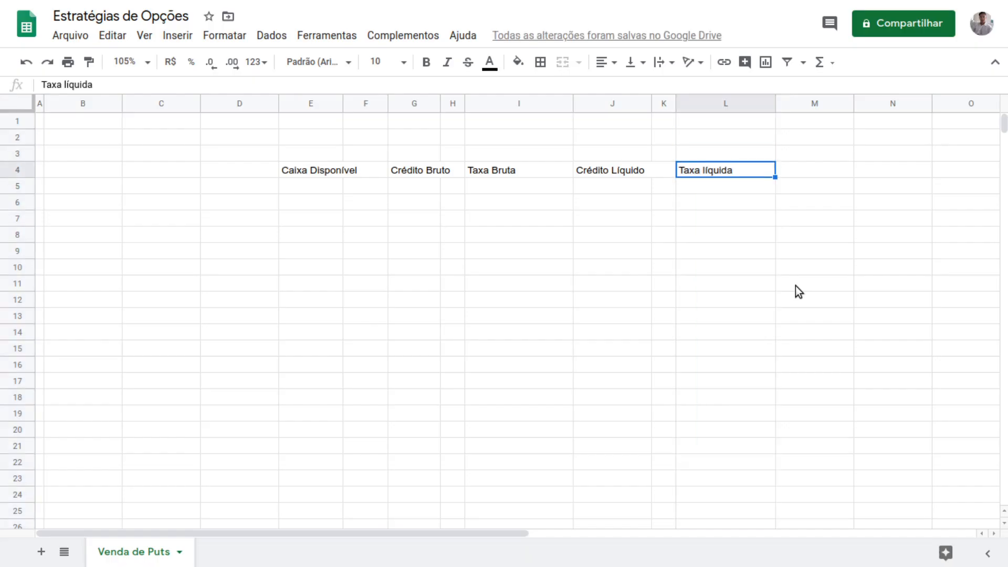
{"action": "left_click", "coordinate": [335, 169], "text": "shift"}
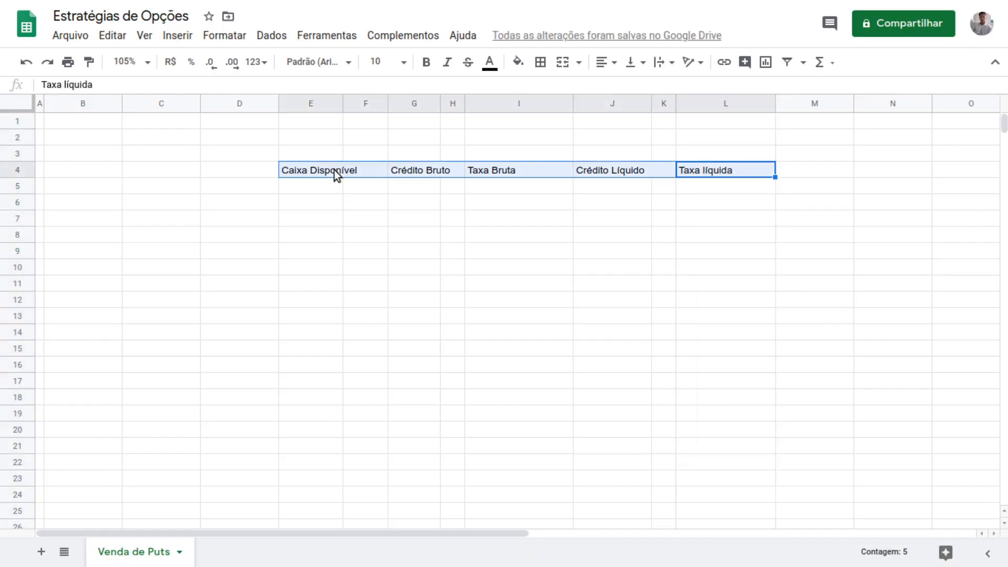
{"action": "key", "text": "ctrl+b"}
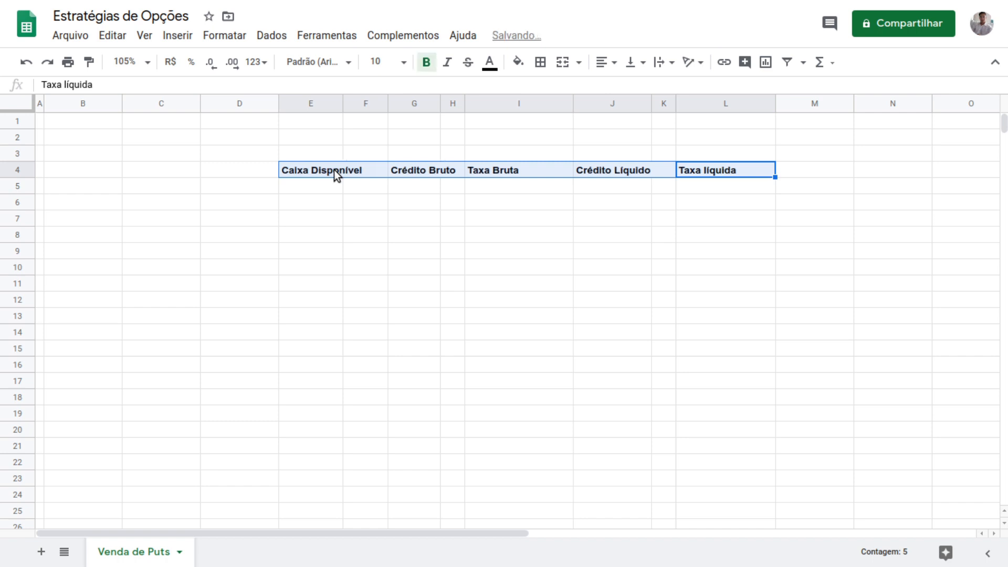
{"action": "left_click", "coordinate": [607, 62]}
{"action": "left_click", "coordinate": [621, 87]}
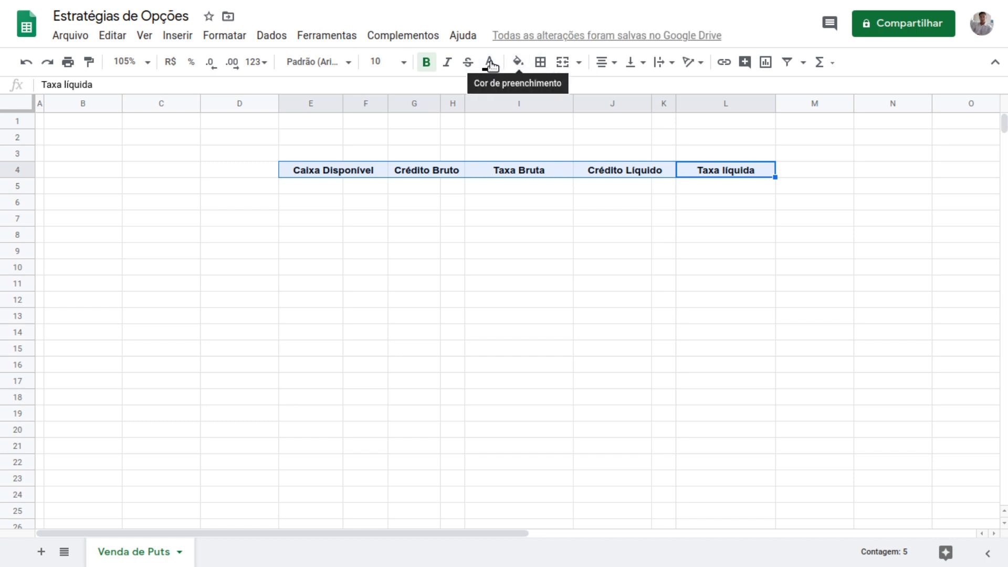
Give the header cells E4:L4 a black fill and white text.
{"action": "left_click", "coordinate": [518, 62]}
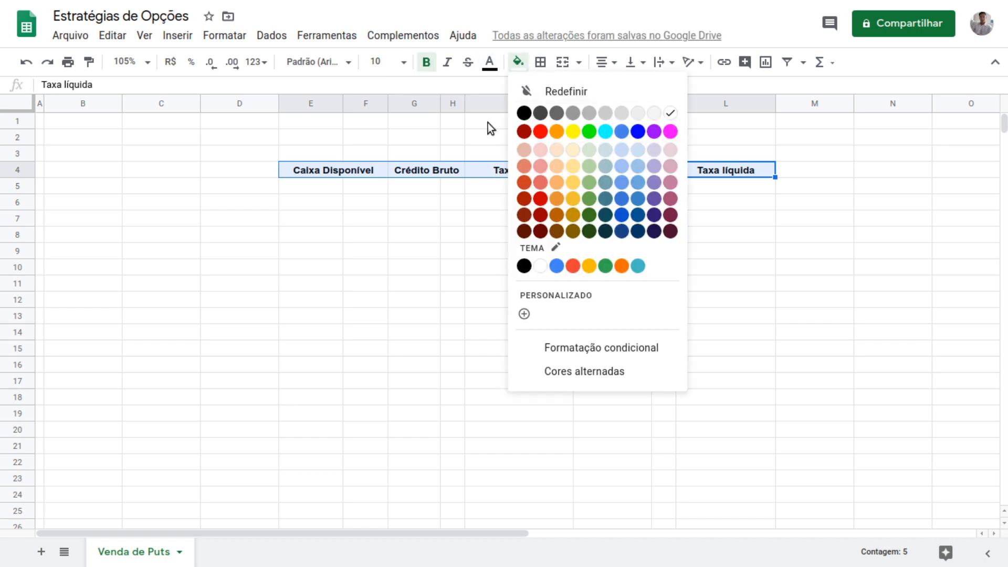
{"action": "left_click", "coordinate": [524, 113]}
{"action": "left_click", "coordinate": [490, 62]}
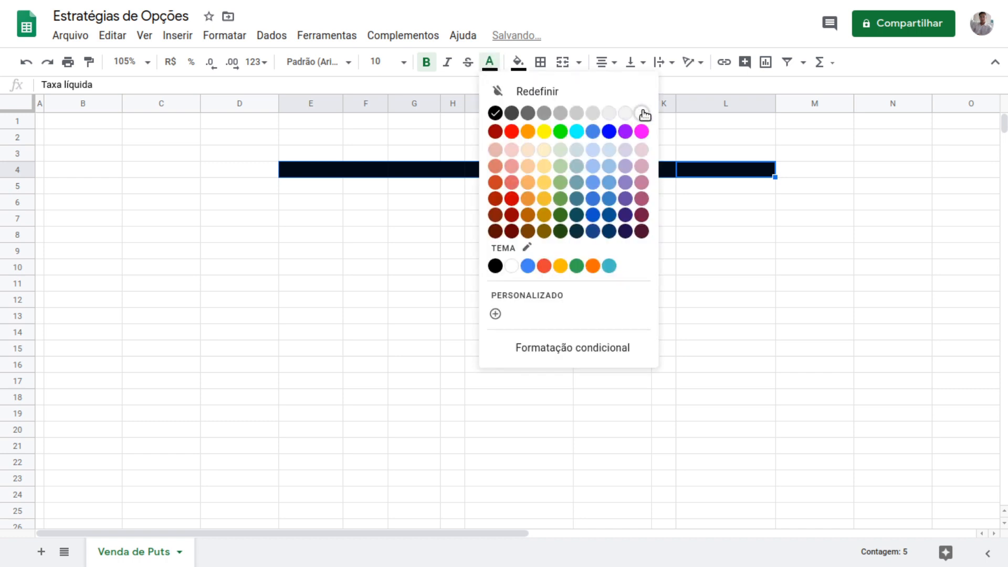
{"action": "left_click", "coordinate": [640, 112]}
Merge the value cells E5:F5, G5:H5 and J5:K5 below their headers.
{"action": "left_click", "coordinate": [319, 185]}
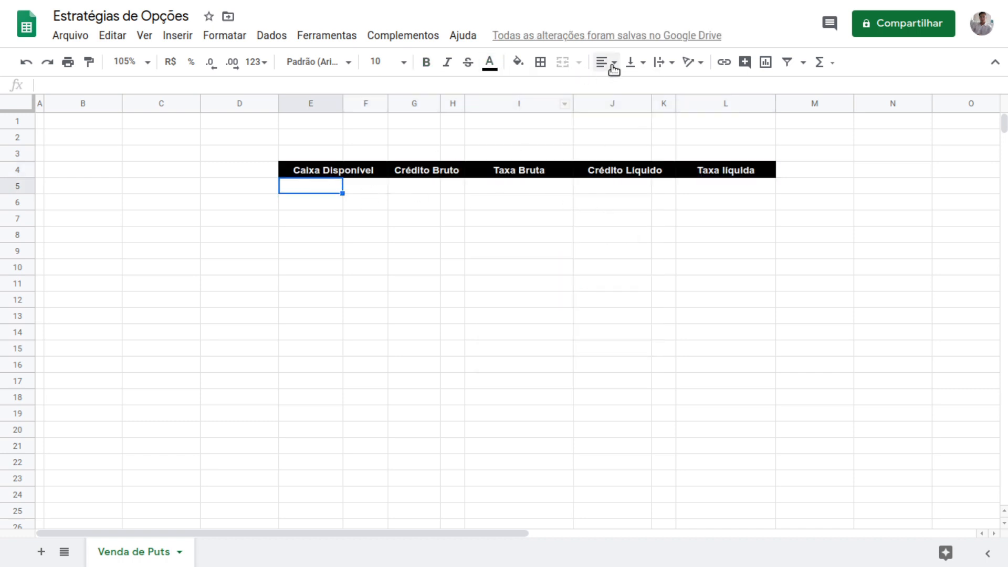
{"action": "key", "text": "shift+Right"}
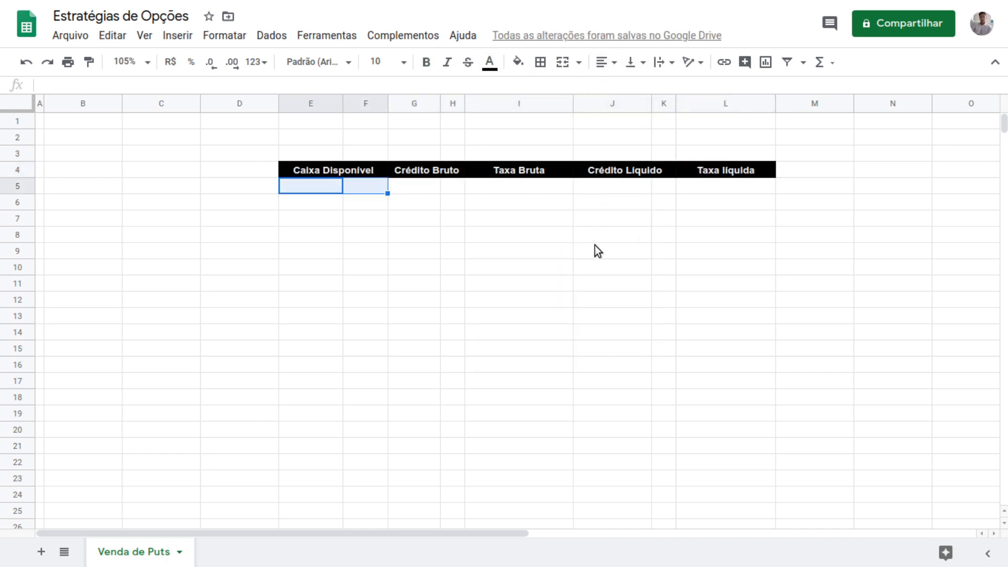
{"action": "left_click", "coordinate": [563, 62]}
{"action": "key", "text": "Right"}
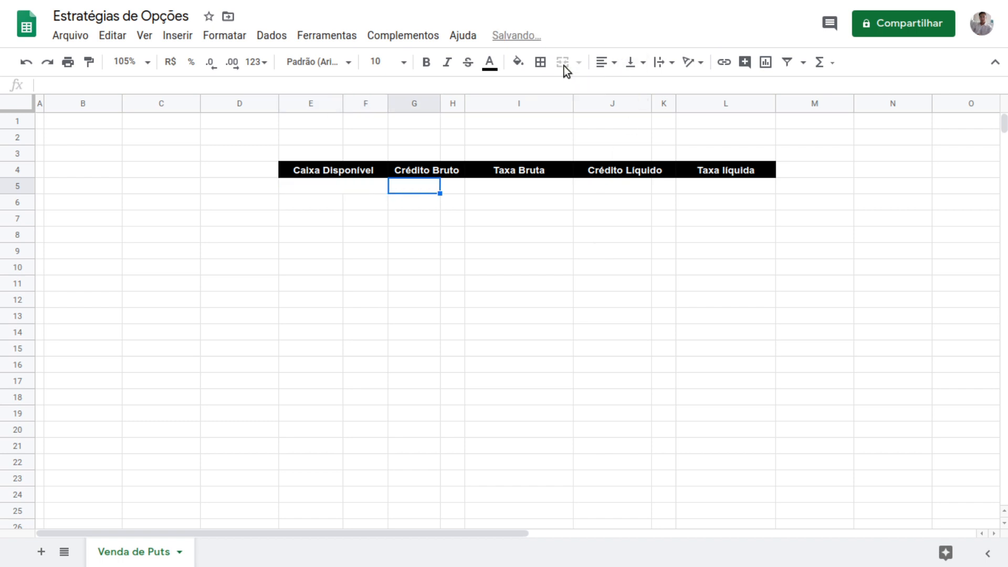
{"action": "key", "text": "shift+Right"}
{"action": "left_click", "coordinate": [564, 64]}
{"action": "key", "text": "Right"}
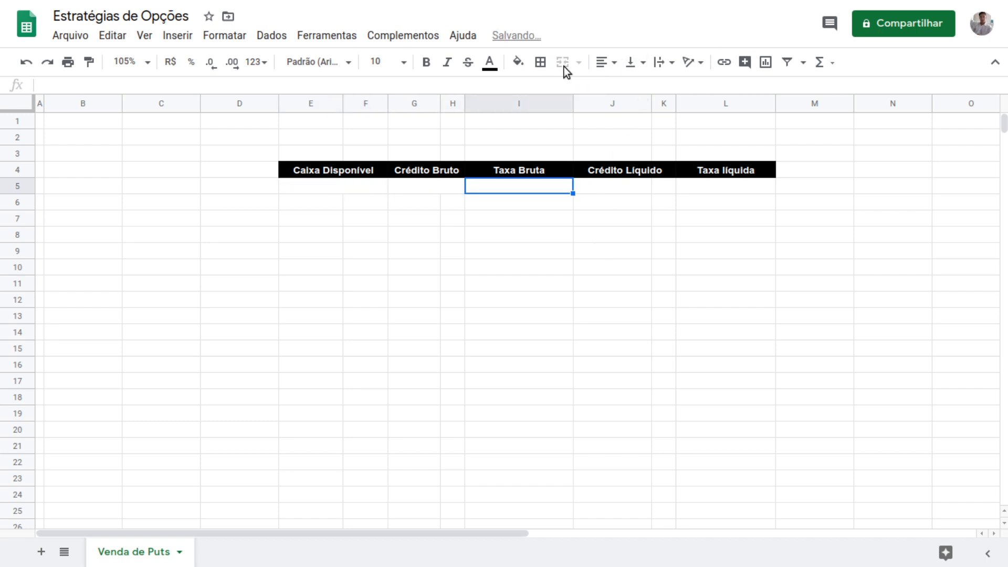
{"action": "key", "text": "Right"}
{"action": "key", "text": "shift+Right"}
{"action": "left_click", "coordinate": [564, 63]}
Apply all borders to the value row E5:L5 below the headers.
{"action": "key", "text": "Right"}
{"action": "key", "text": "shift+Left"}
{"action": "key", "text": "shift+Left"}
{"action": "key", "text": "shift+Left"}
{"action": "key", "text": "shift+Left"}
{"action": "key", "text": "shift+Left"}
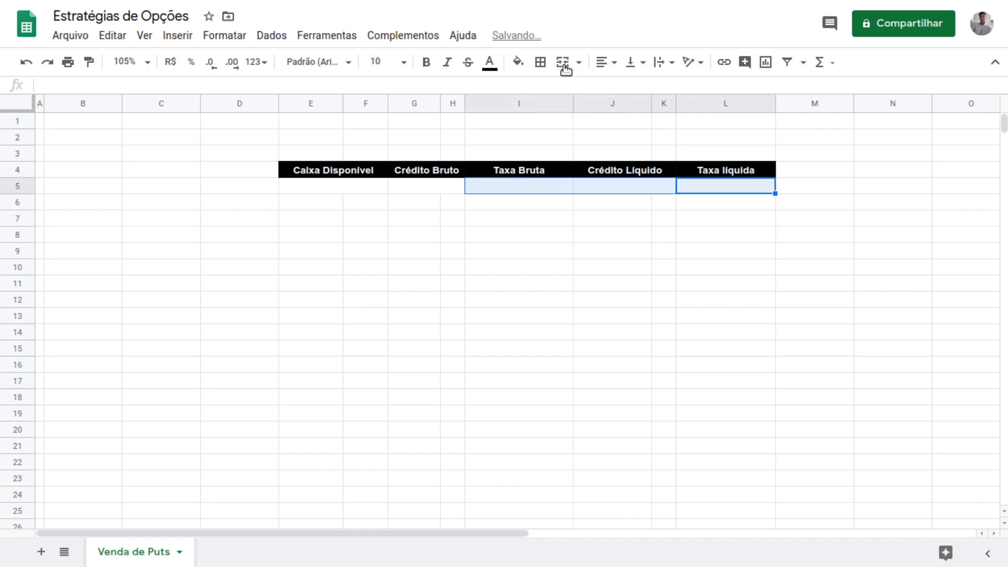
{"action": "key", "text": "shift+Right"}
{"action": "left_click", "coordinate": [541, 62]}
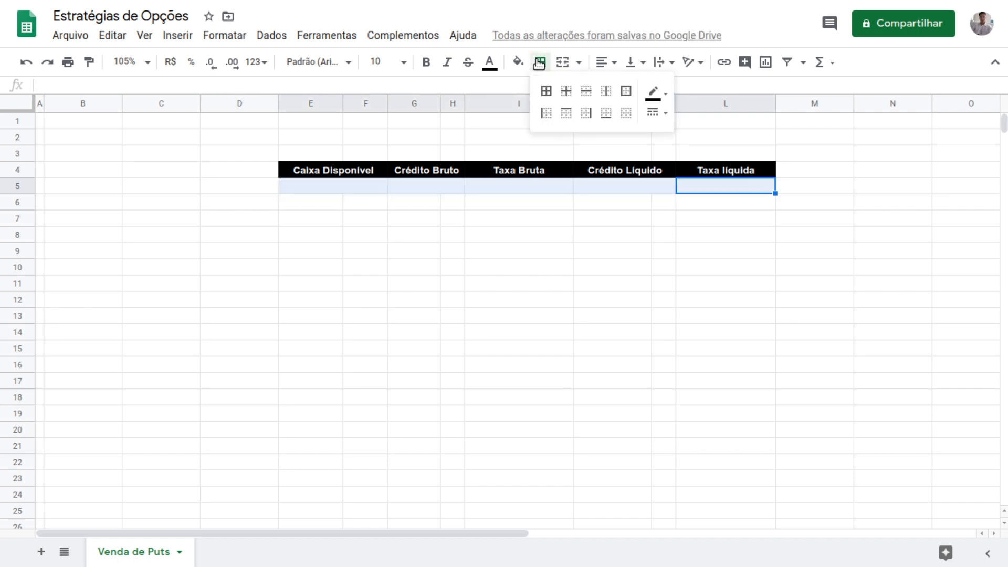
{"action": "left_click", "coordinate": [544, 91]}
{"action": "left_click", "coordinate": [483, 216]}
{"action": "left_click", "coordinate": [272, 224]}
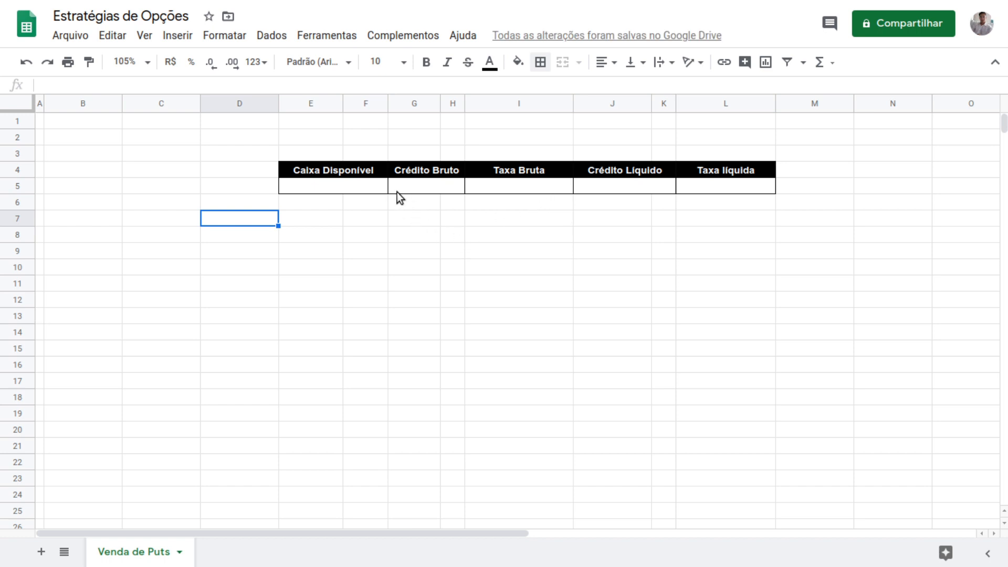
Fill the value cells under Caixa Disponível, Crédito Bruto and Crédito Líquido with light gray.
{"action": "left_click", "coordinate": [377, 190]}
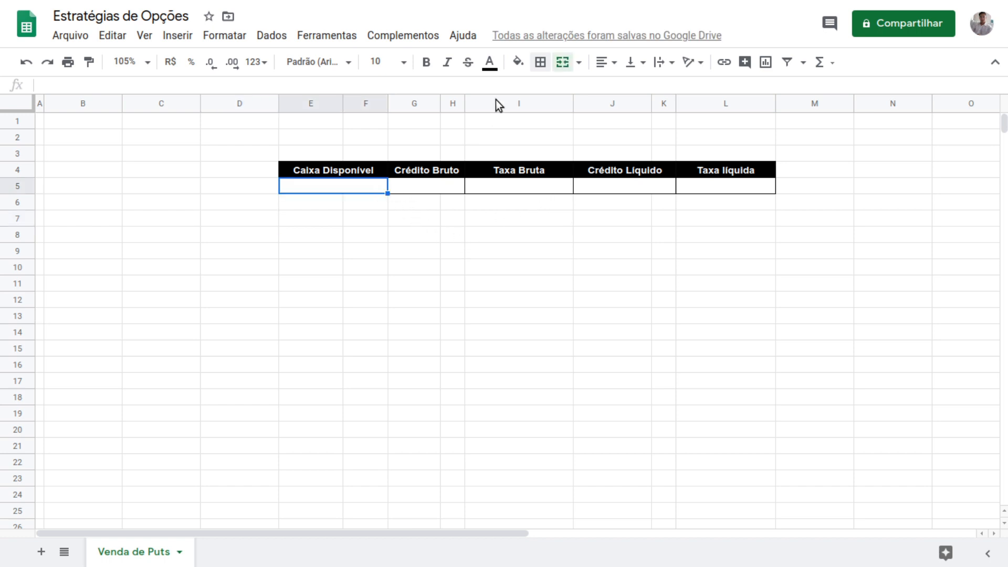
{"action": "left_click", "coordinate": [520, 63]}
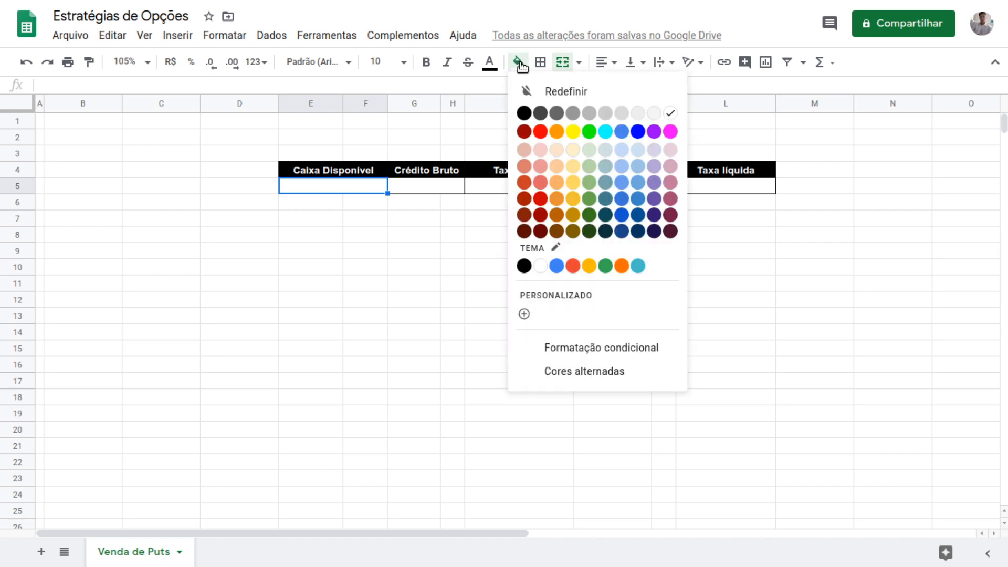
{"action": "left_click", "coordinate": [605, 113]}
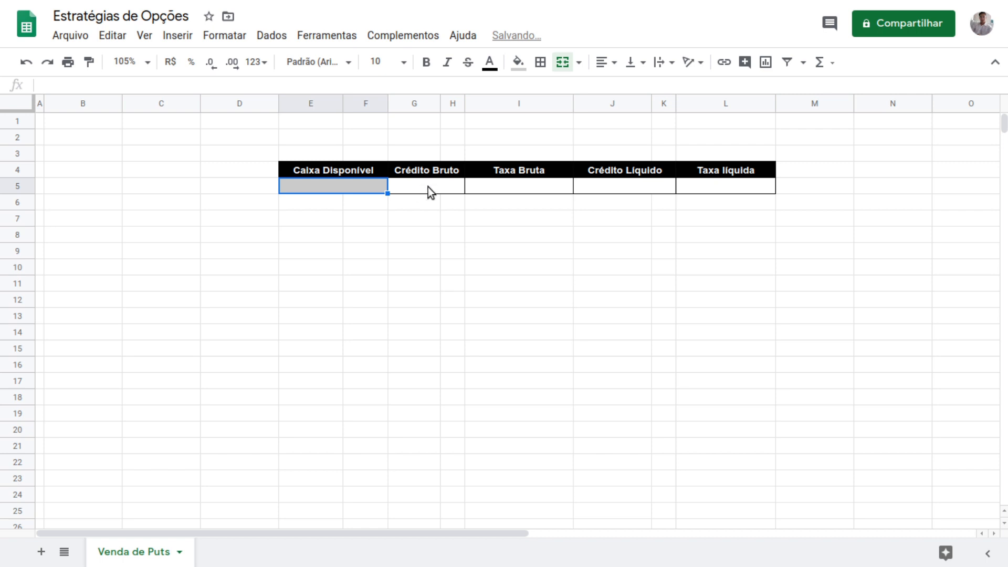
{"action": "left_click", "coordinate": [427, 186]}
{"action": "left_click", "coordinate": [517, 62]}
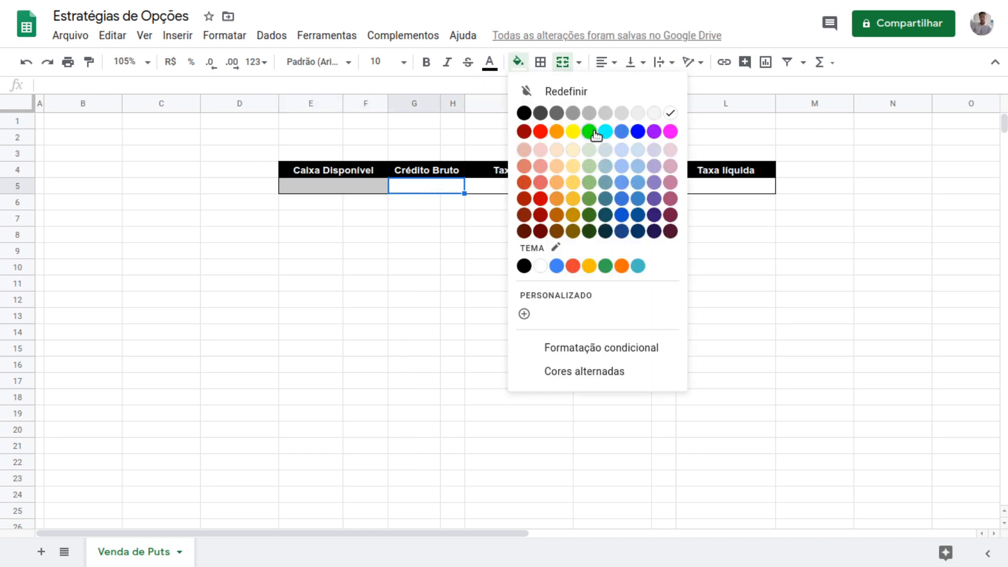
{"action": "left_click", "coordinate": [604, 113]}
{"action": "left_click", "coordinate": [621, 183]}
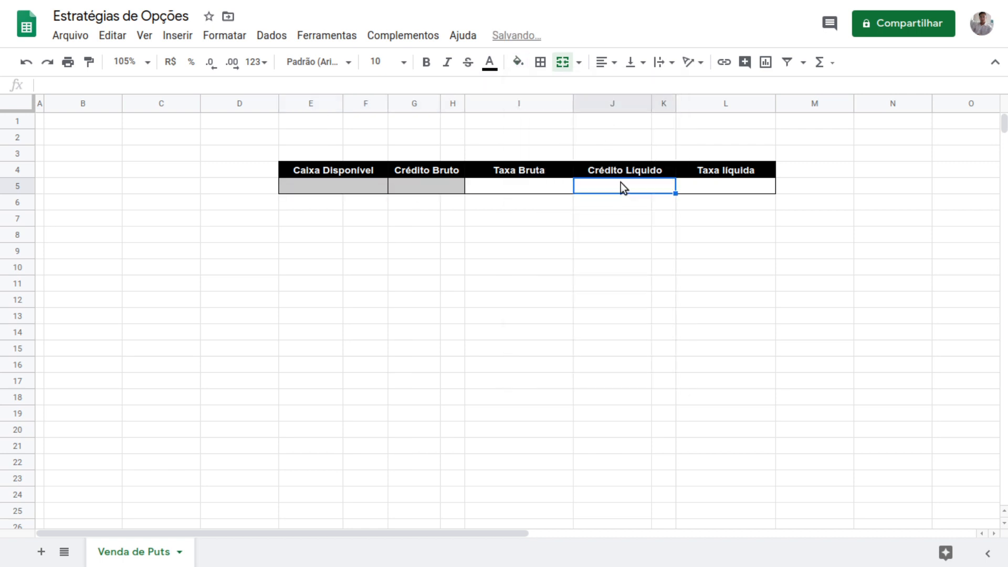
{"action": "left_click", "coordinate": [518, 62]}
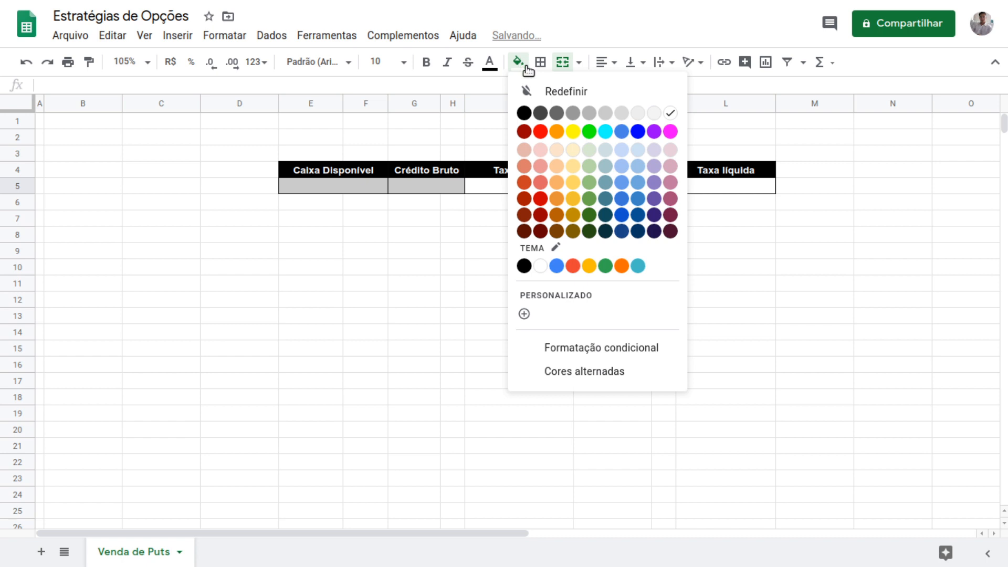
{"action": "left_click", "coordinate": [607, 113]}
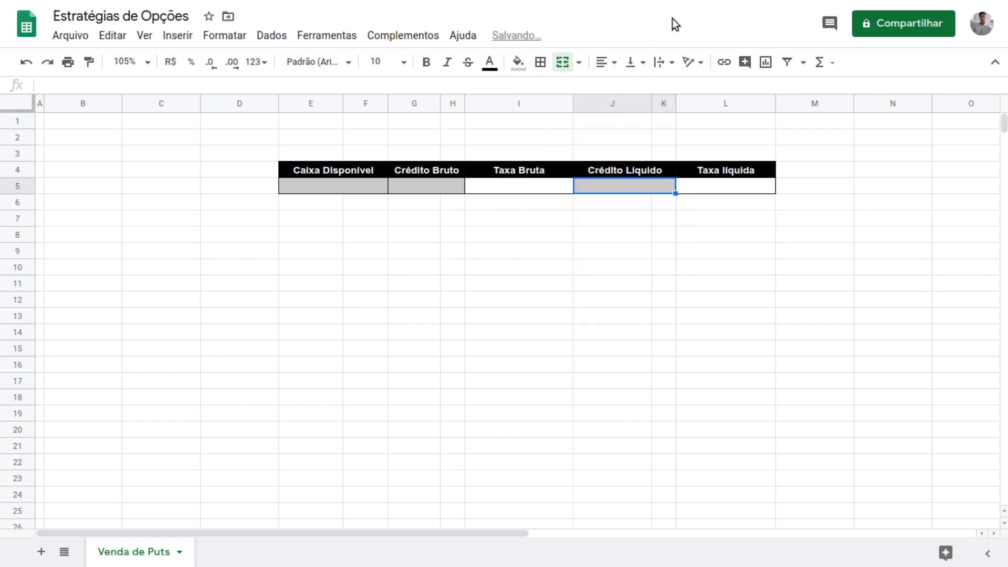
Enter the section heading "1. MONTAGEM" in cell B8.
{"action": "left_click", "coordinate": [405, 218]}
{"action": "key", "text": "Home"}
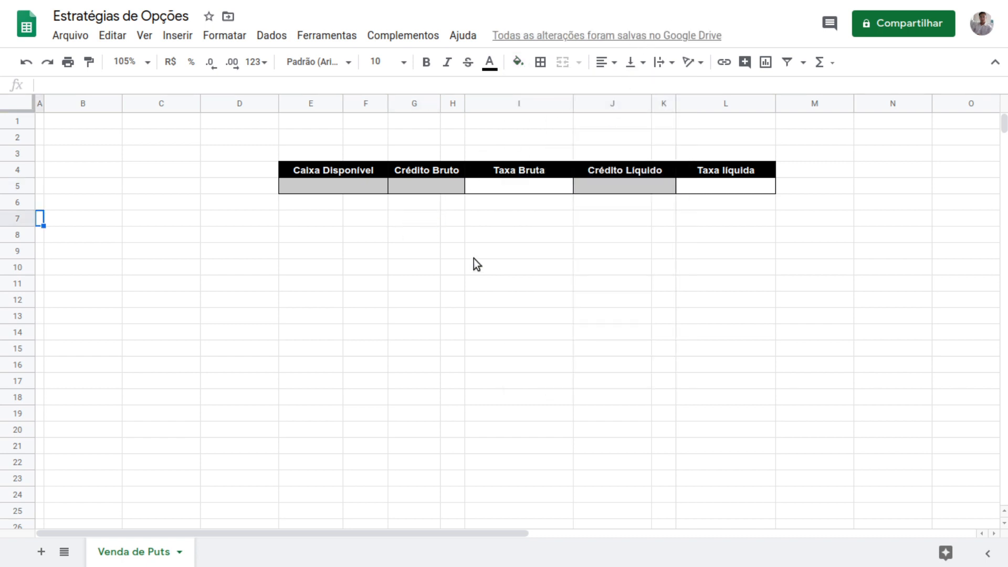
{"action": "key", "text": "Right"}
{"action": "key", "text": "Up"}
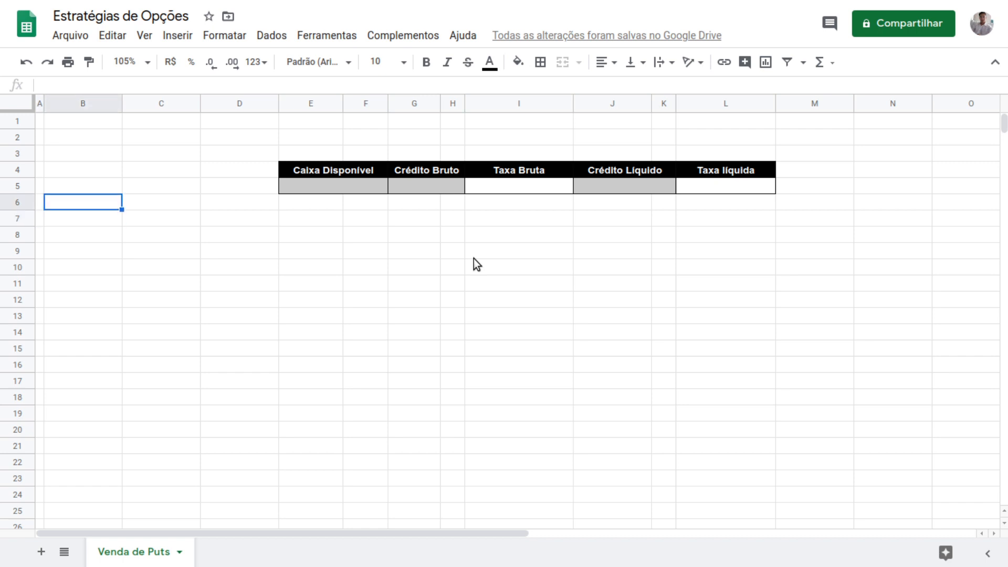
{"action": "left_click", "coordinate": [78, 234]}
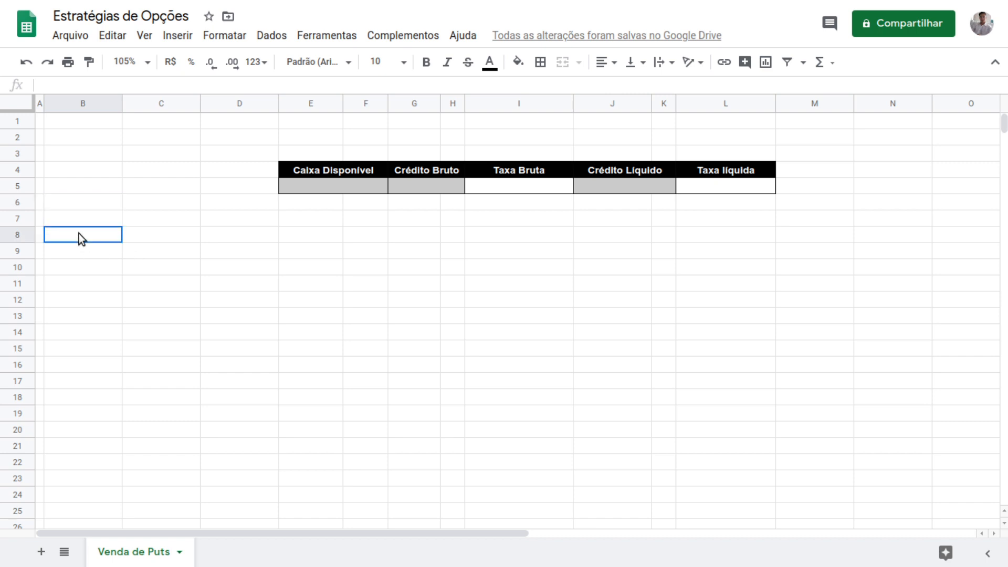
{"action": "type", "text": "1. MONTAGEM"}
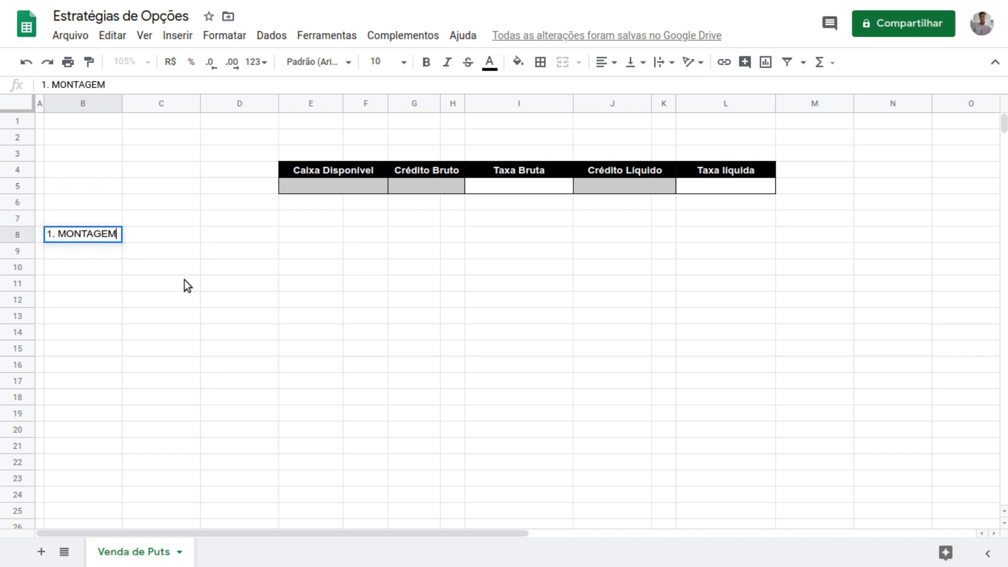
{"action": "key", "text": "Return"}
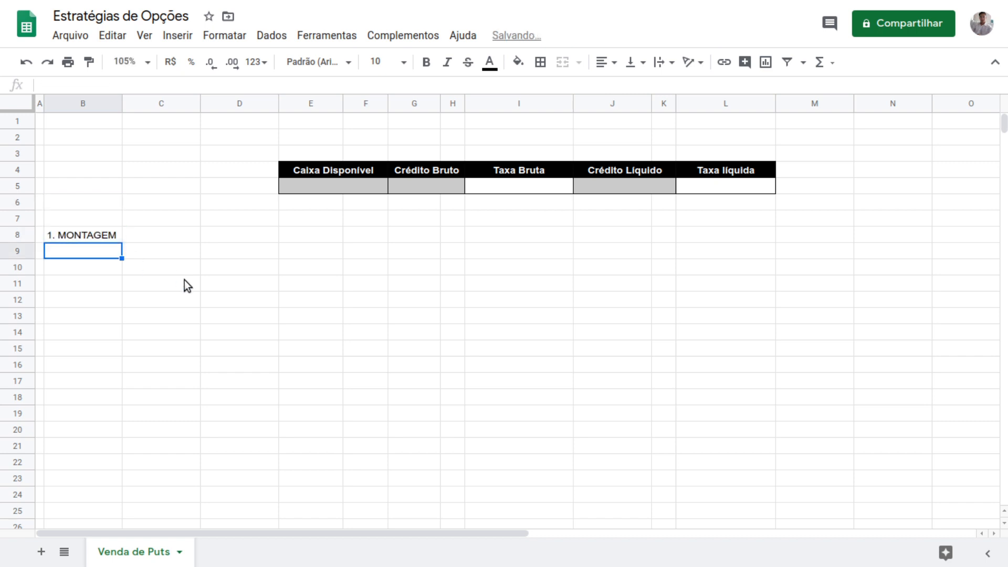
Format the heading block B8:C9 with a black fill and bold white text.
{"action": "key", "text": "Up"}
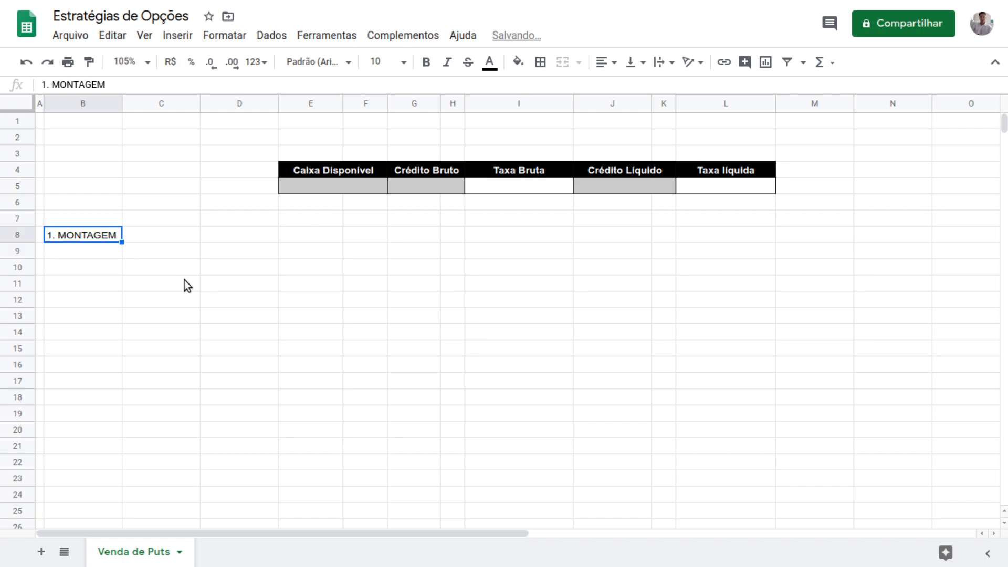
{"action": "key", "text": "shift+Right"}
{"action": "key", "text": "shift+Down"}
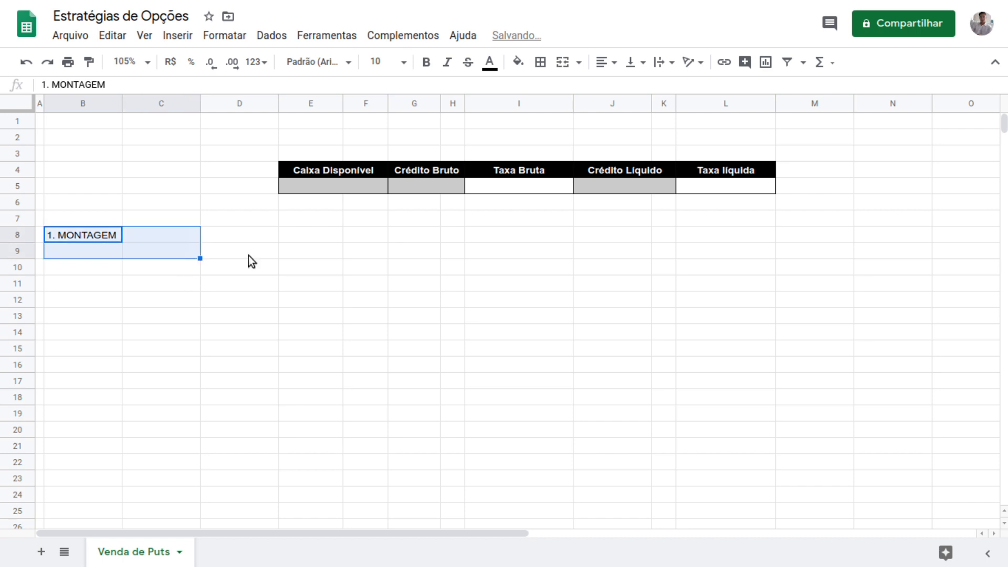
{"action": "left_click", "coordinate": [518, 62]}
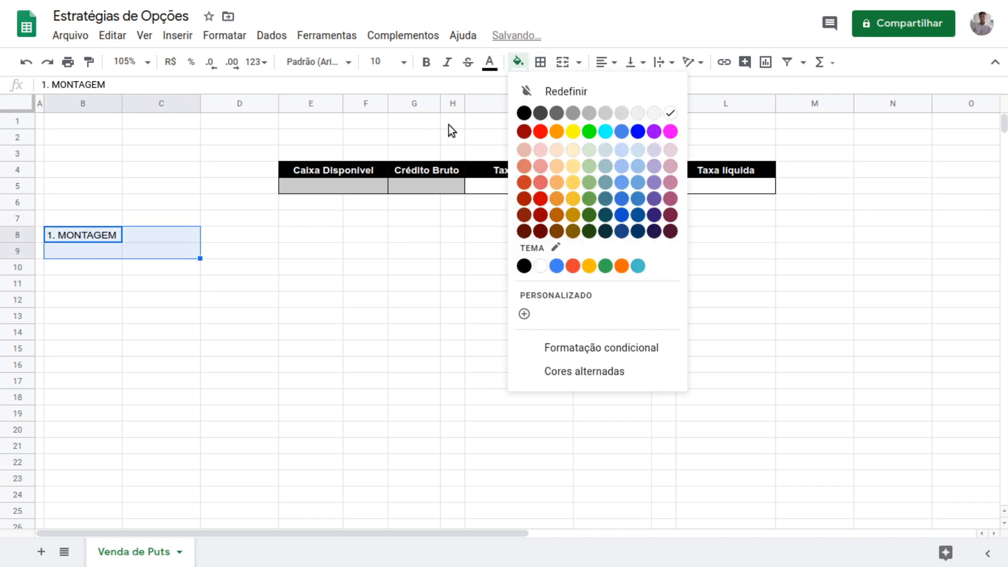
{"action": "left_click", "coordinate": [524, 112]}
{"action": "left_click", "coordinate": [489, 62]}
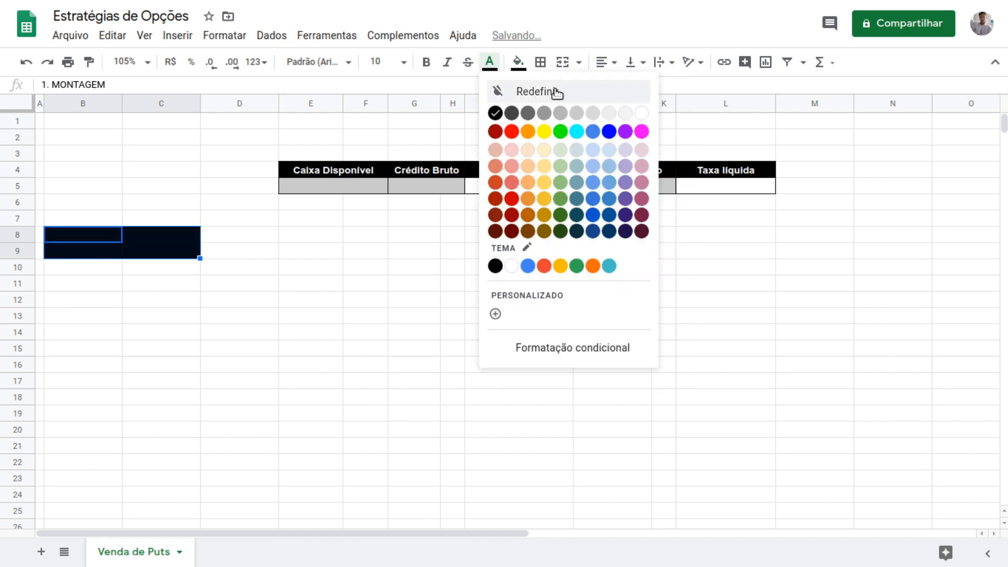
{"action": "left_click", "coordinate": [642, 113]}
{"action": "key", "text": "ctrl+b"}
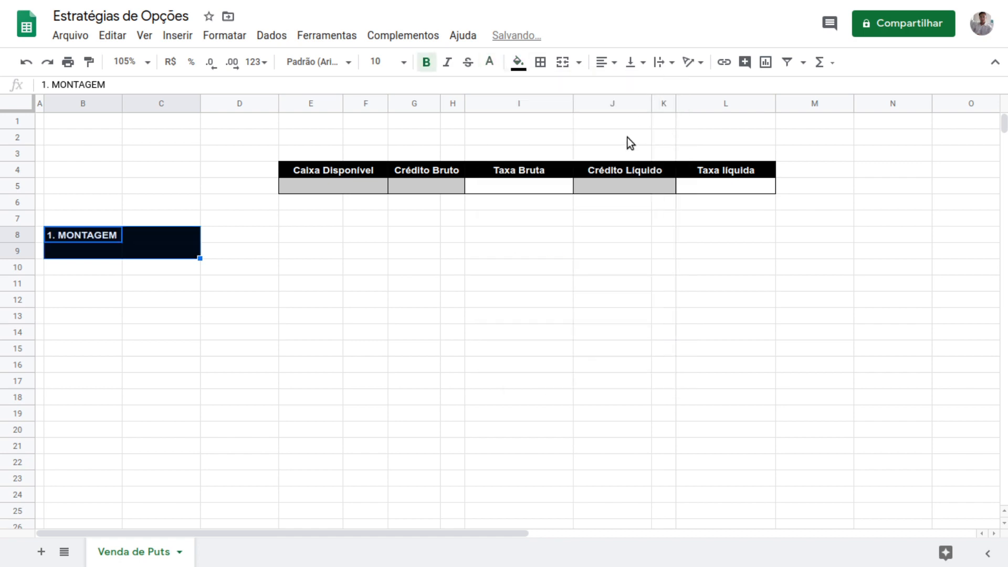
Merge cells B8:C9 and center the "1. MONTAGEM" heading horizontally.
{"action": "left_click", "coordinate": [565, 62]}
{"action": "left_click", "coordinate": [606, 62]}
{"action": "left_click", "coordinate": [624, 86]}
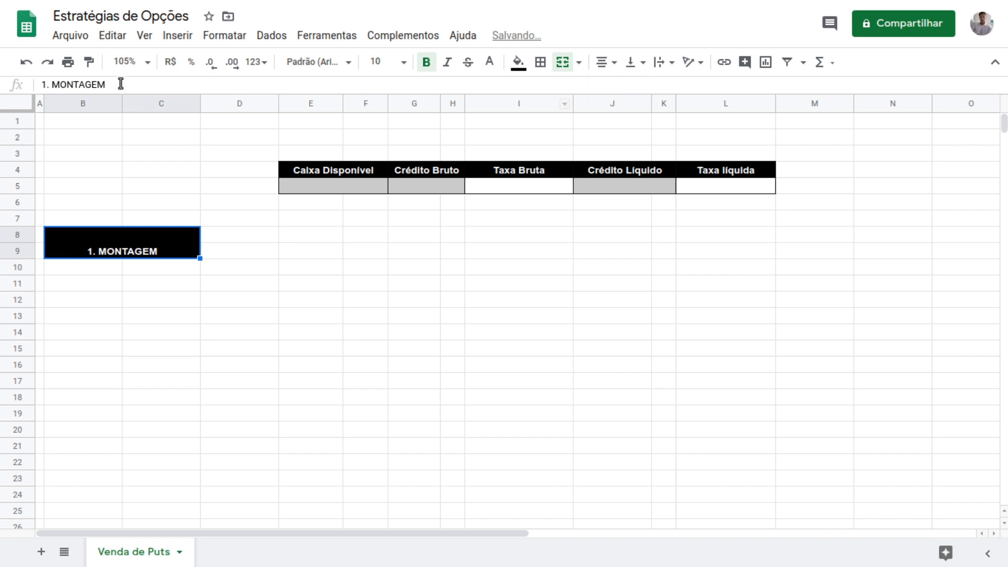
Set the vertical alignment of all cells in the sheet to middle.
{"action": "left_click", "coordinate": [22, 105]}
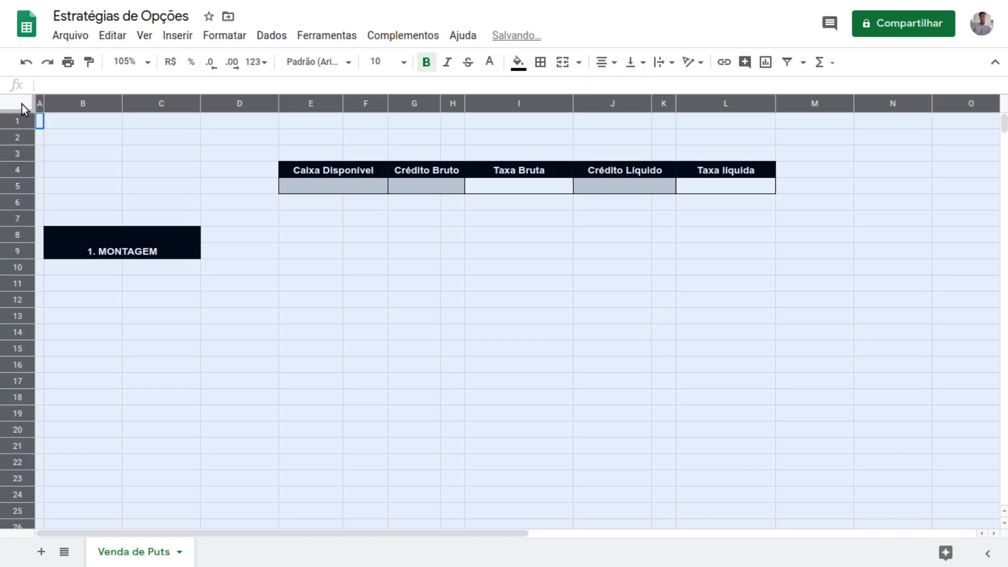
{"action": "left_click", "coordinate": [640, 66]}
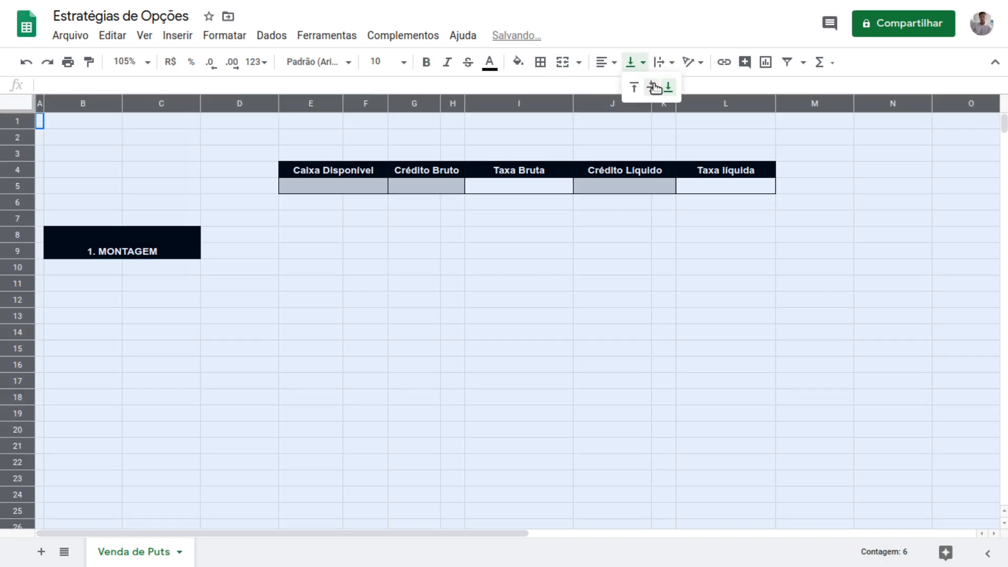
{"action": "left_click", "coordinate": [652, 87]}
Enter the label "Ativo" in cell B13 below the "1. MONTAGEM" heading.
{"action": "left_click", "coordinate": [84, 268]}
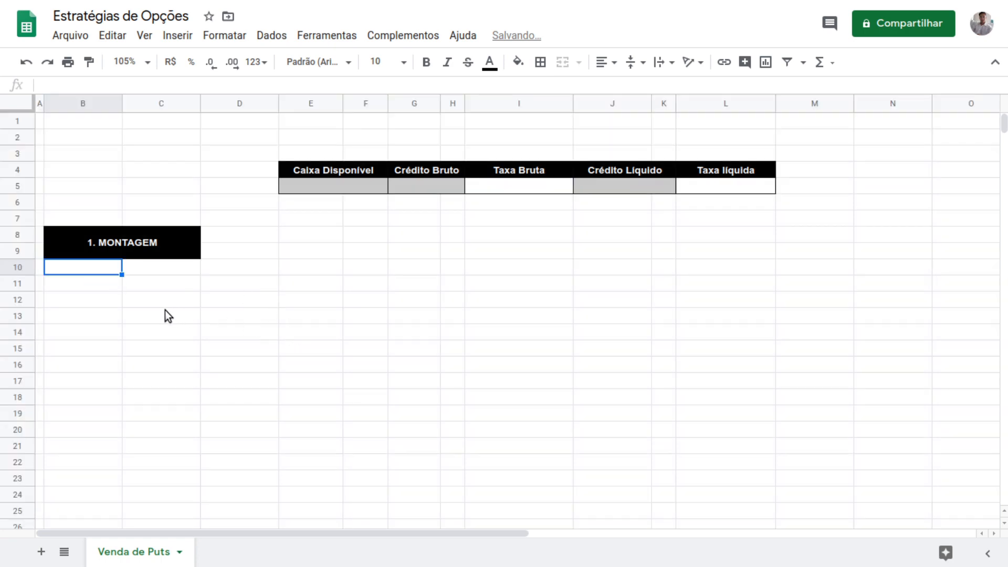
{"action": "key", "text": "Down"}
{"action": "key", "text": "Down"}
{"action": "key", "text": "Down"}
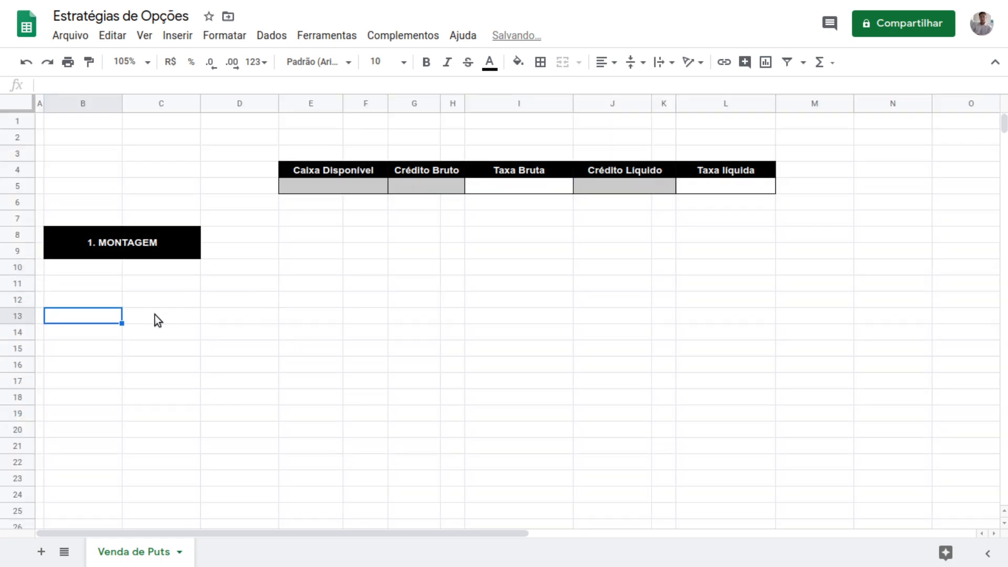
{"action": "type", "text": "Ativo"}
{"action": "key", "text": "Return"}
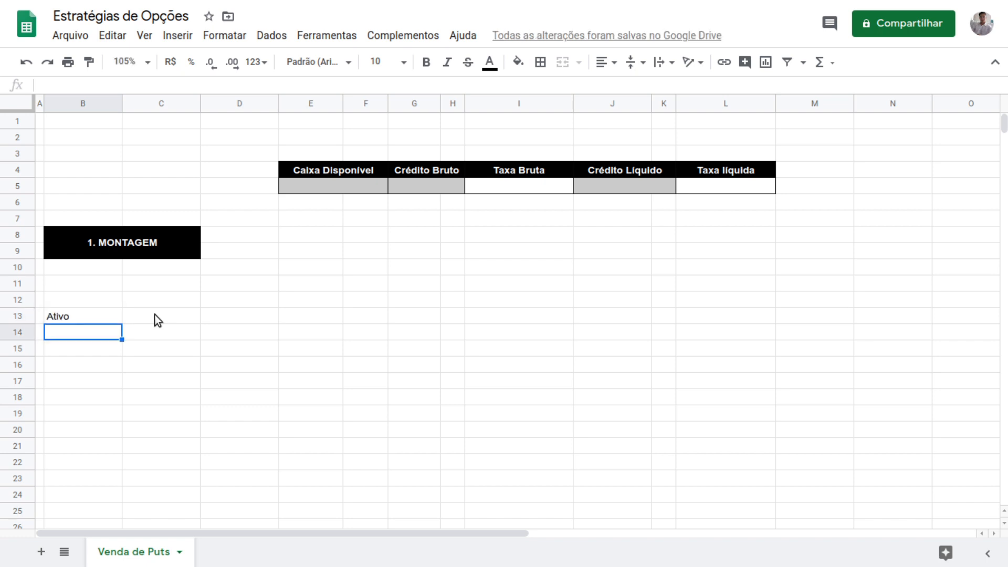
Enter the label "Cotação" in cell B14, with a capital C.
{"action": "type", "text": "cotação"}
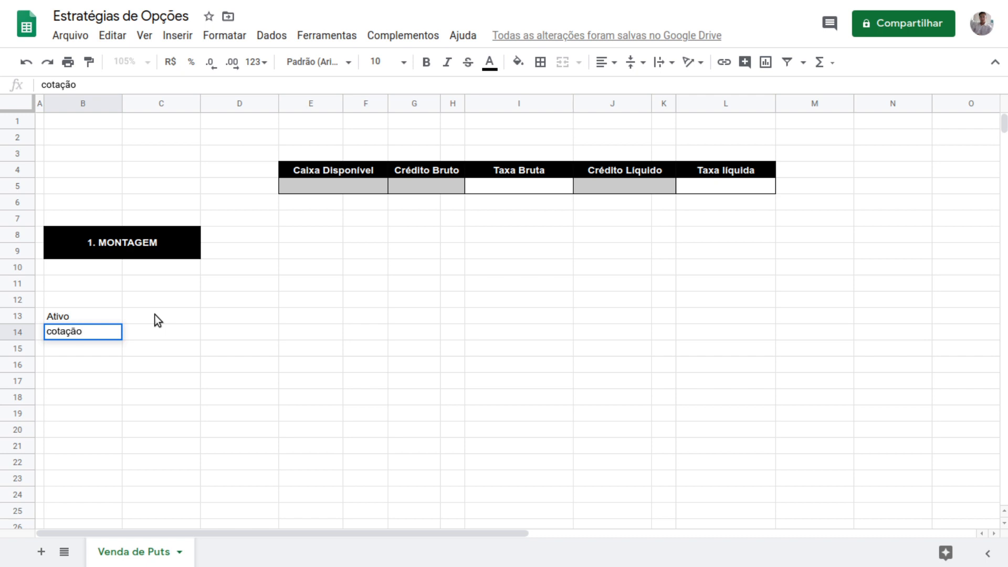
{"action": "key", "text": "Return"}
{"action": "key", "text": "Up"}
{"action": "key", "text": "F2"}
{"action": "key", "text": "Home"}
{"action": "key", "text": "shift+Right"}
{"action": "type", "text": "C"}
{"action": "key", "text": "Return"}
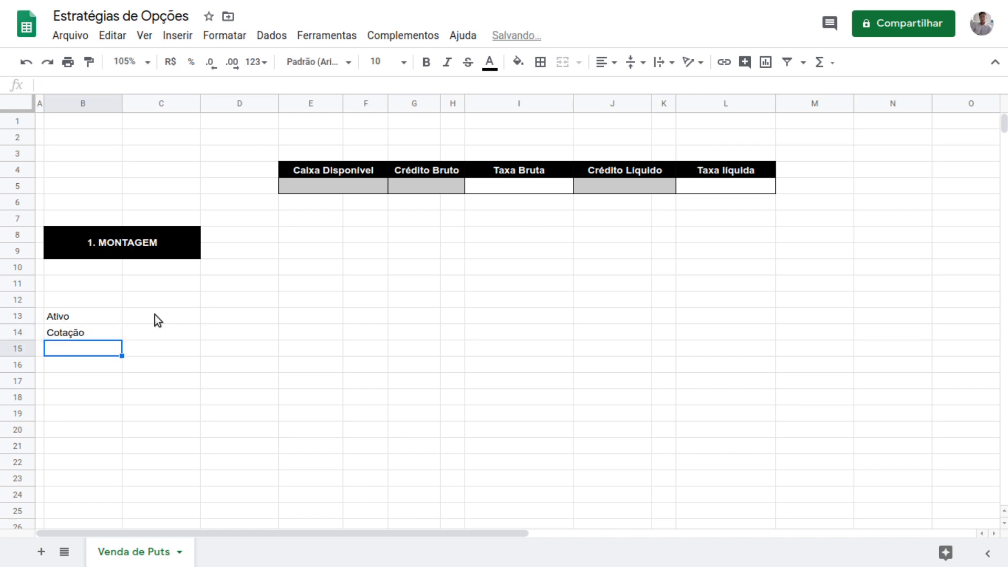
Enter the labels "Data de início", "Tipo de ativo" and "Código da Put" in cells B15:B17.
{"action": "type", "text": "Dat"}
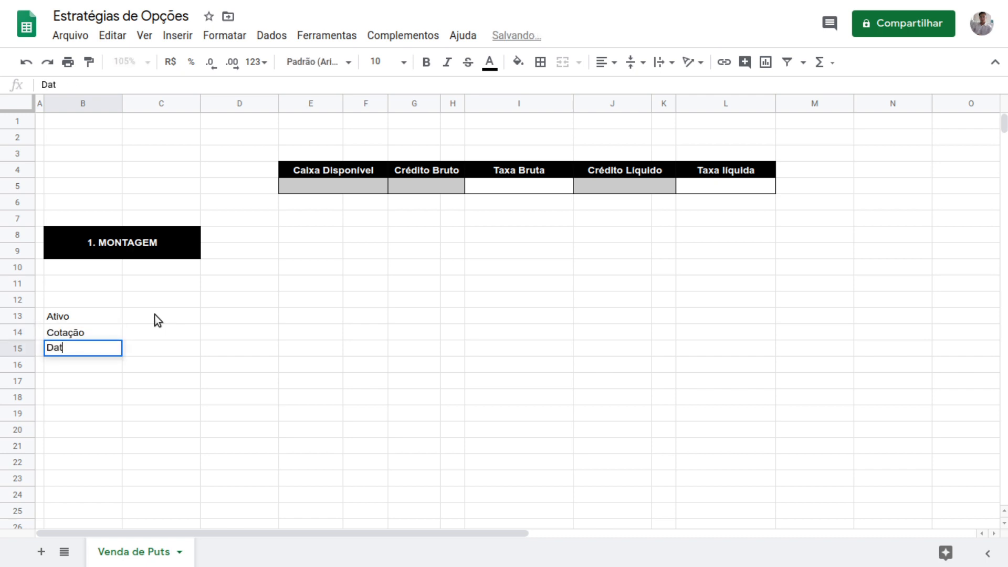
{"action": "type", "text": "a de início"}
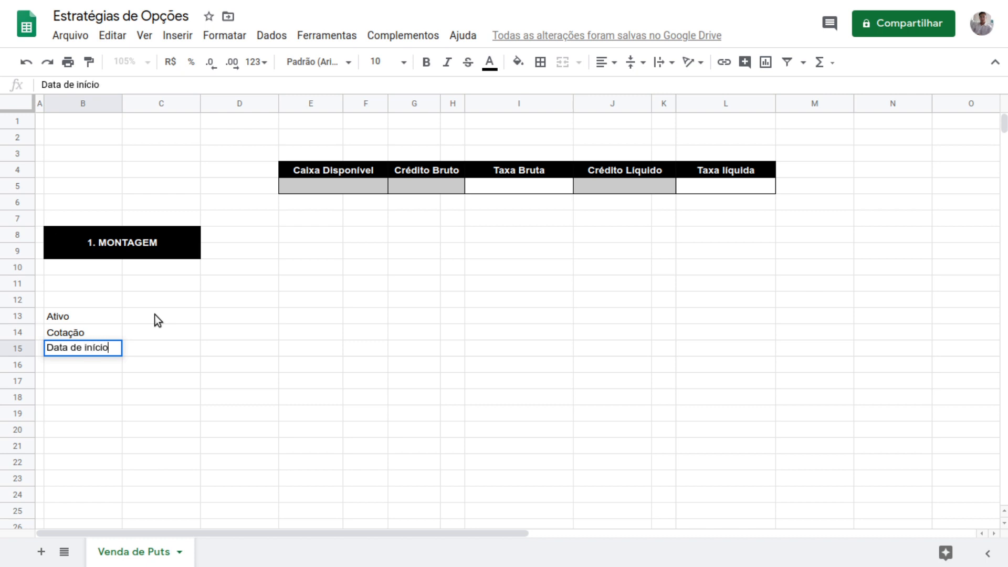
{"action": "key", "text": "Return"}
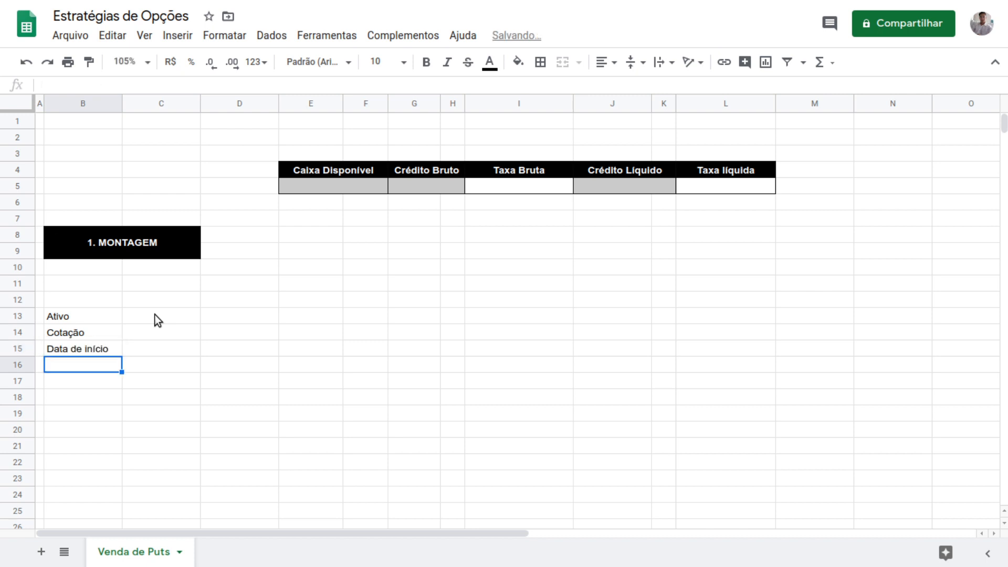
{"action": "type", "text": "Tipo de ativo"}
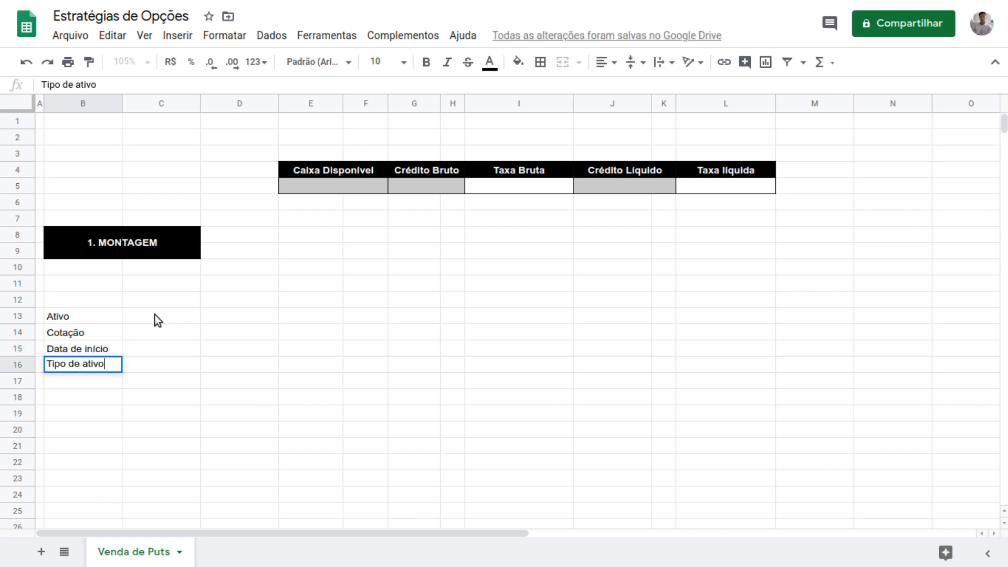
{"action": "key", "text": "Return"}
{"action": "type", "text": "Código da "}
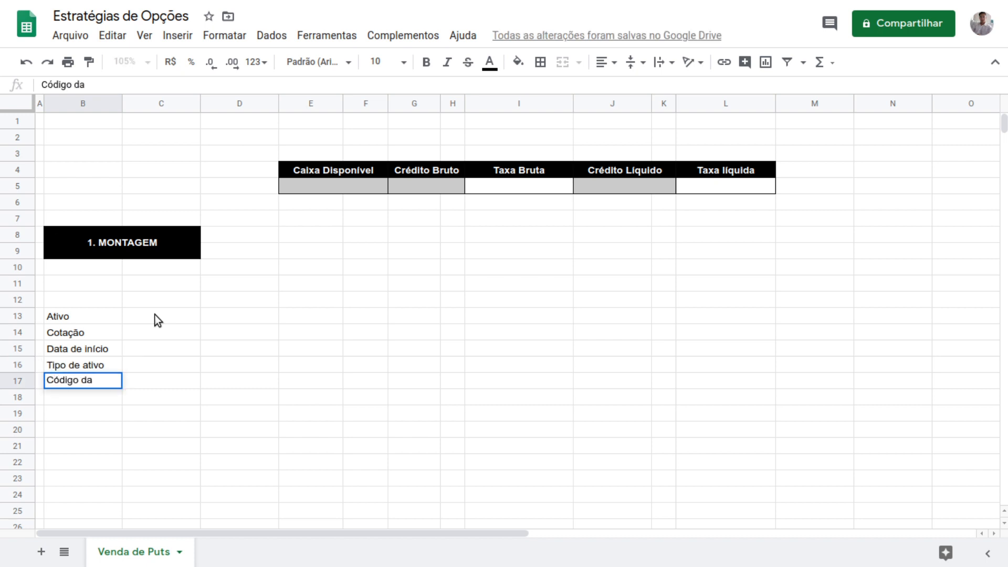
{"action": "type", "text": "Put"}
{"action": "key", "text": "Return"}
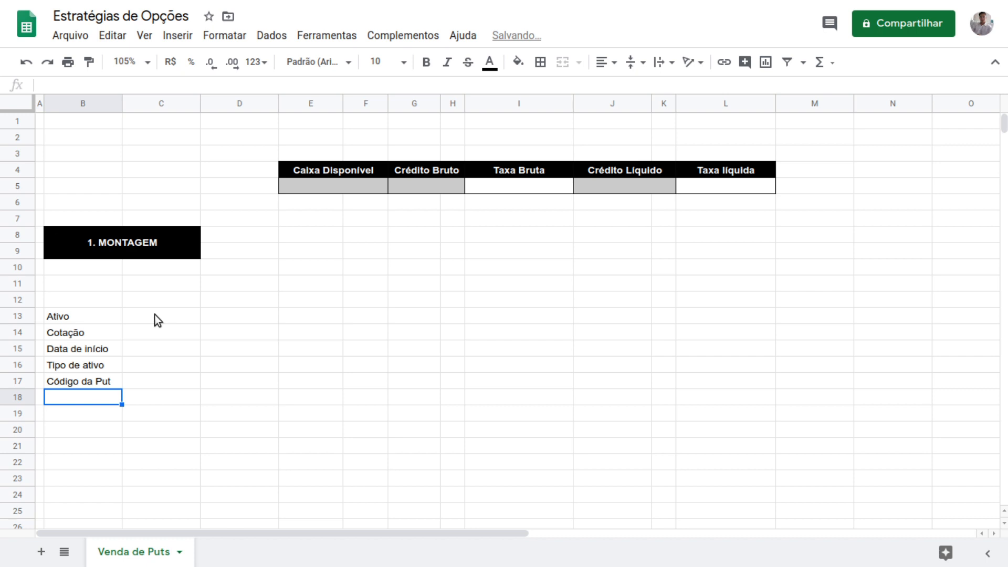
Enter the labels "Strike", "Quantidade", "Preço de venda" and "Vencimento" in cells B18:B21.
{"action": "type", "text": "Strike"}
{"action": "key", "text": "Return"}
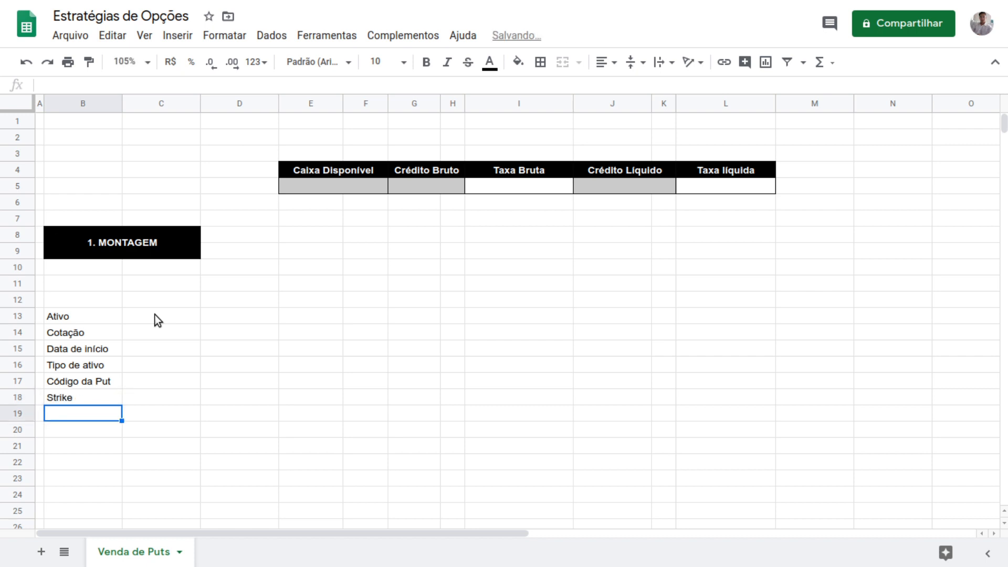
{"action": "type", "text": "Quantidade"}
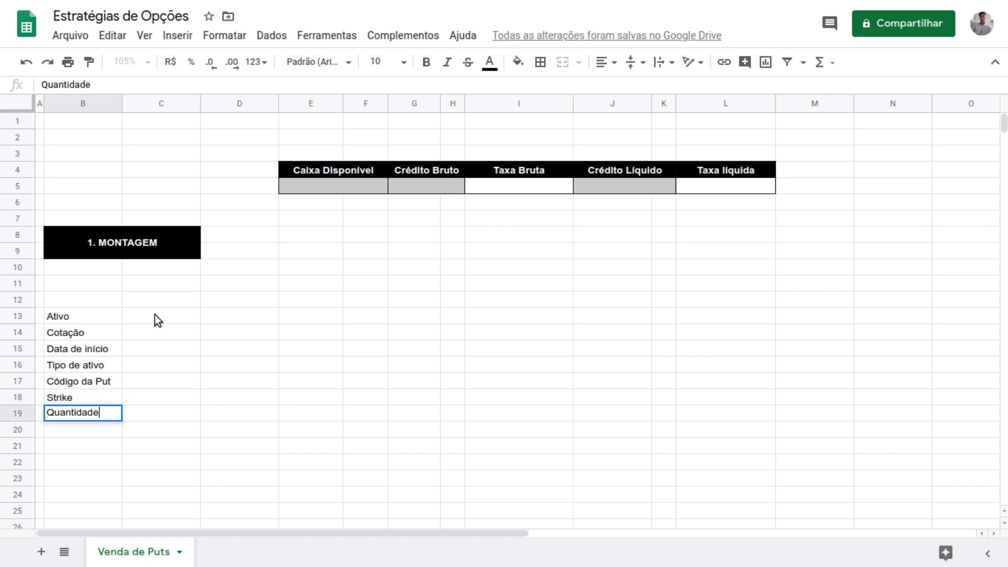
{"action": "key", "text": "Return"}
{"action": "type", "text": "Preço de venda"}
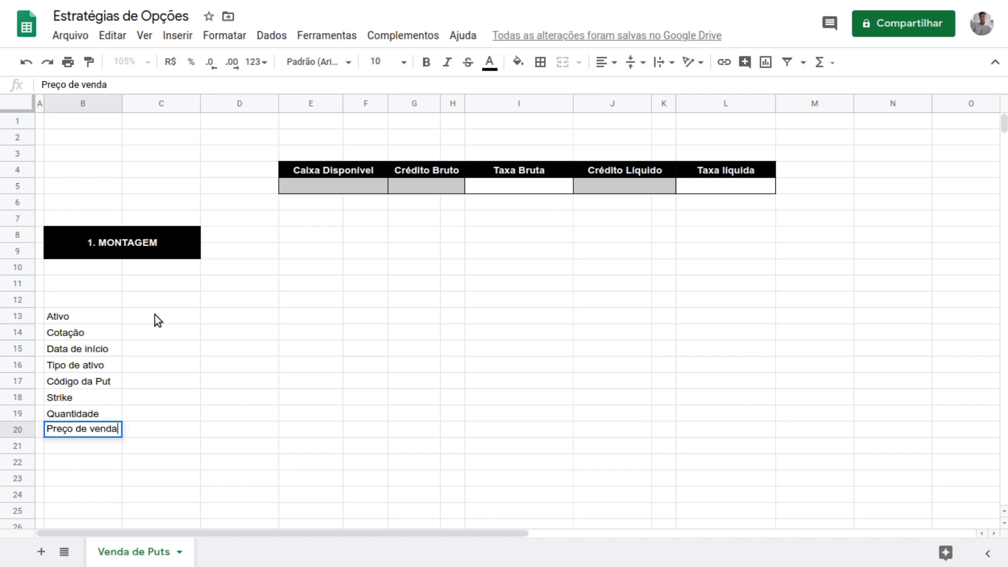
{"action": "key", "text": "Return"}
{"action": "type", "text": "Vencimento"}
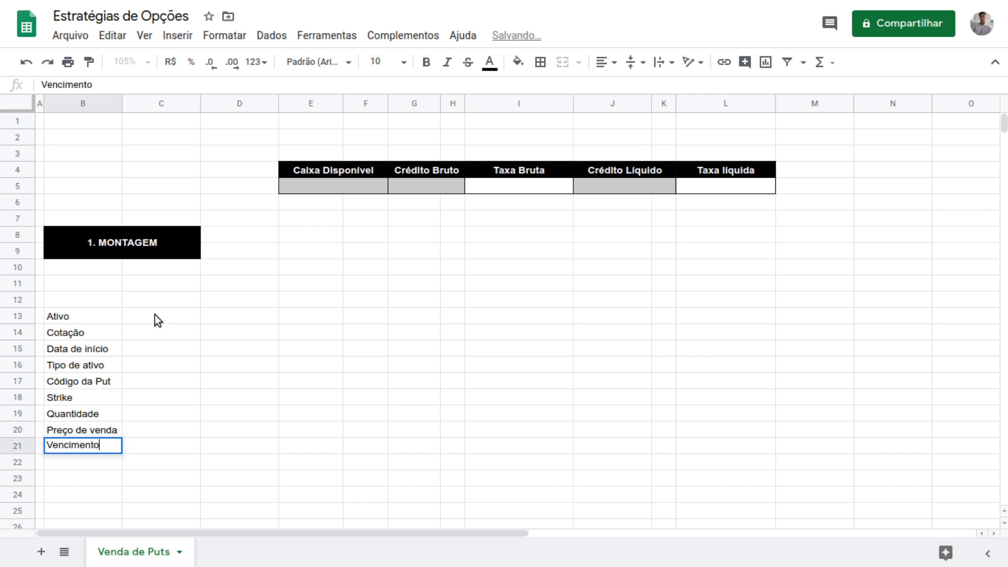
{"action": "key", "text": "Return"}
Apply all borders to the value cells C13:C21 beside the labels.
{"action": "key", "text": "Up"}
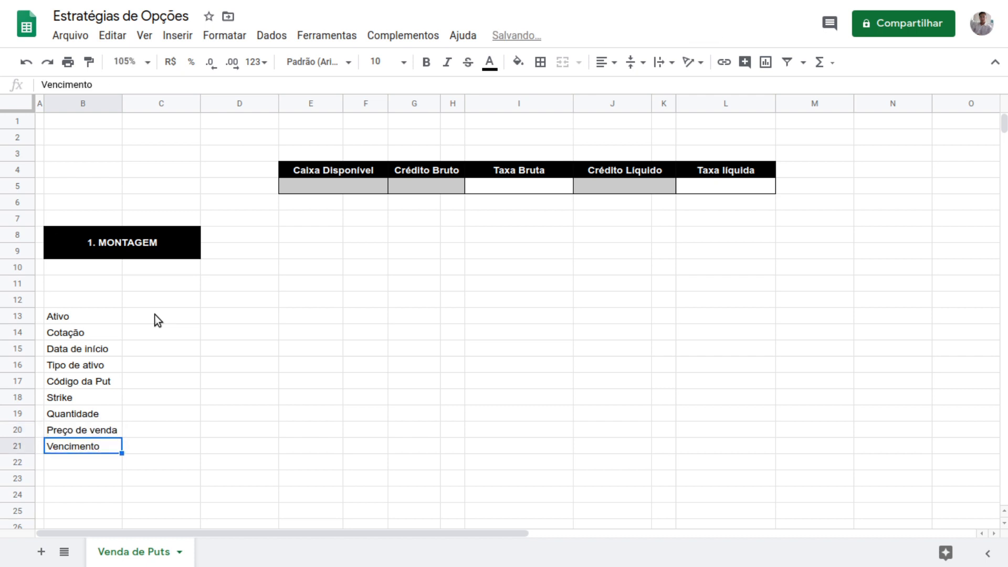
{"action": "key", "text": "Right"}
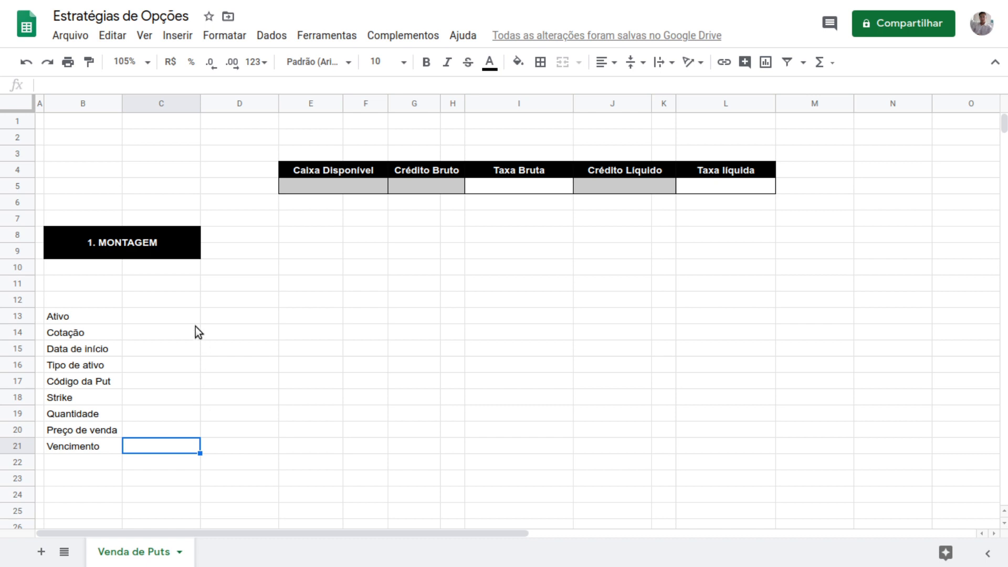
{"action": "left_click", "coordinate": [159, 318]}
{"action": "left_click", "coordinate": [167, 449], "text": "shift"}
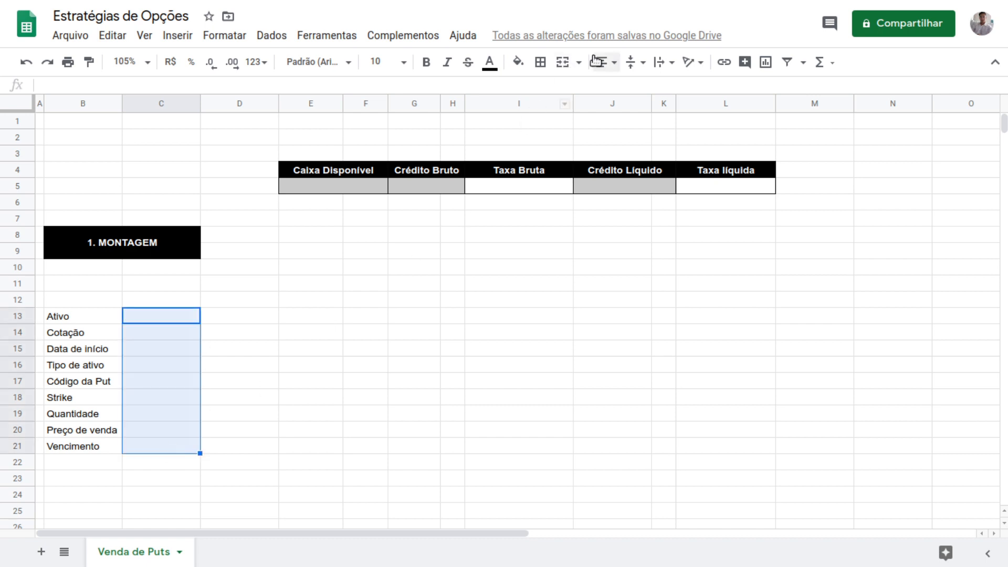
{"action": "left_click", "coordinate": [541, 62]}
{"action": "left_click", "coordinate": [546, 91]}
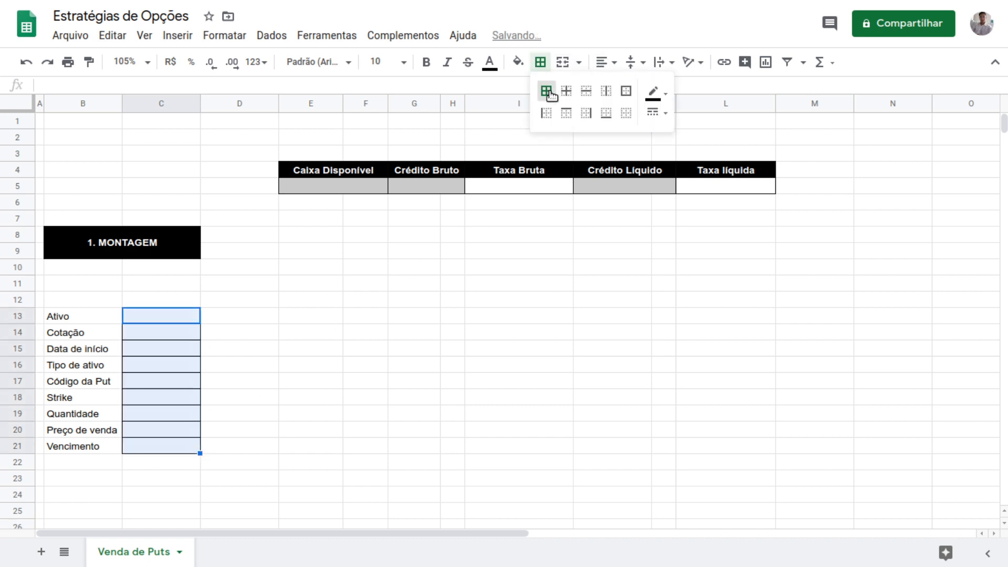
Fill the bordered value cells C13:C21 with light gray.
{"action": "left_click", "coordinate": [518, 62]}
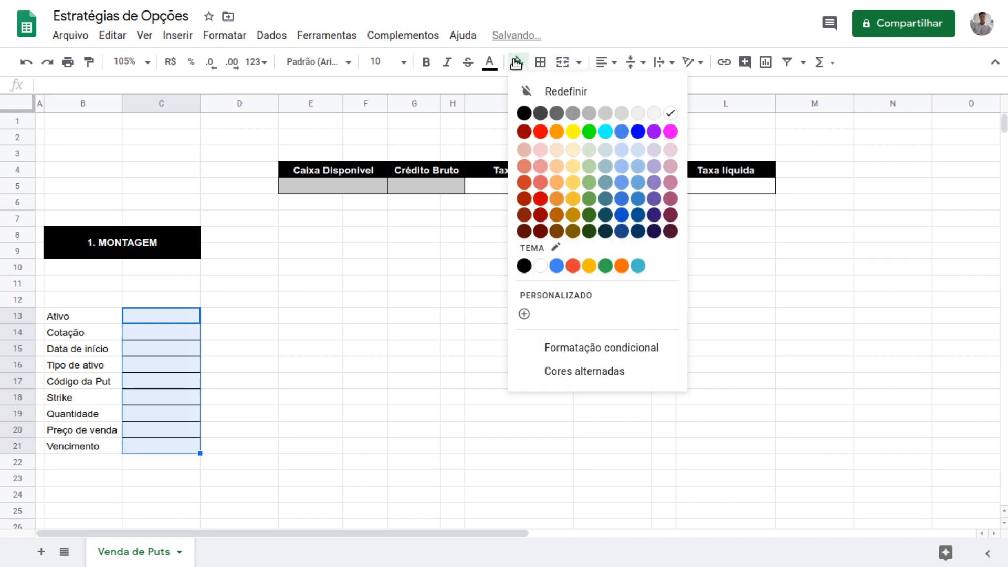
{"action": "left_click", "coordinate": [605, 116]}
{"action": "left_click", "coordinate": [223, 330]}
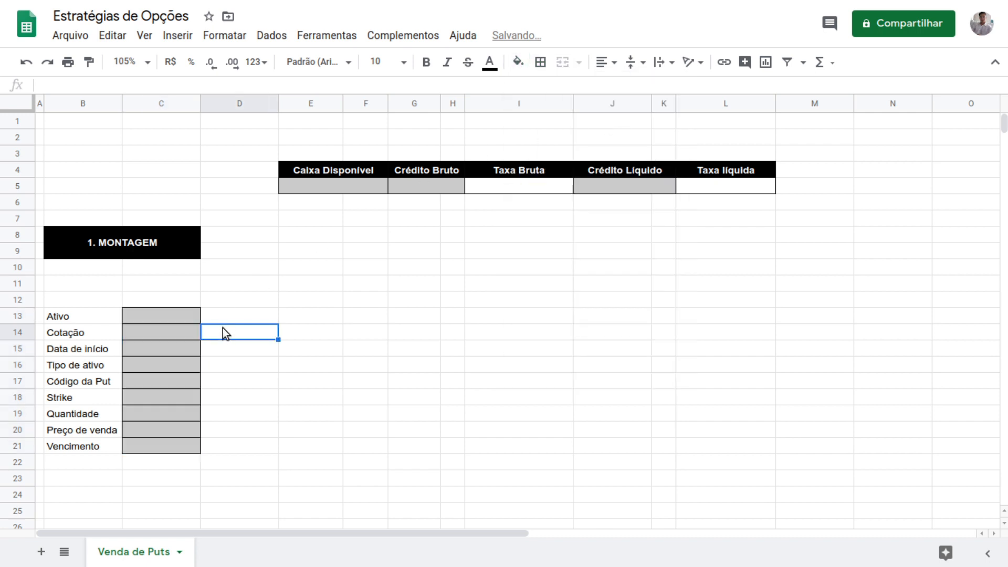
{"action": "left_click", "coordinate": [181, 314]}
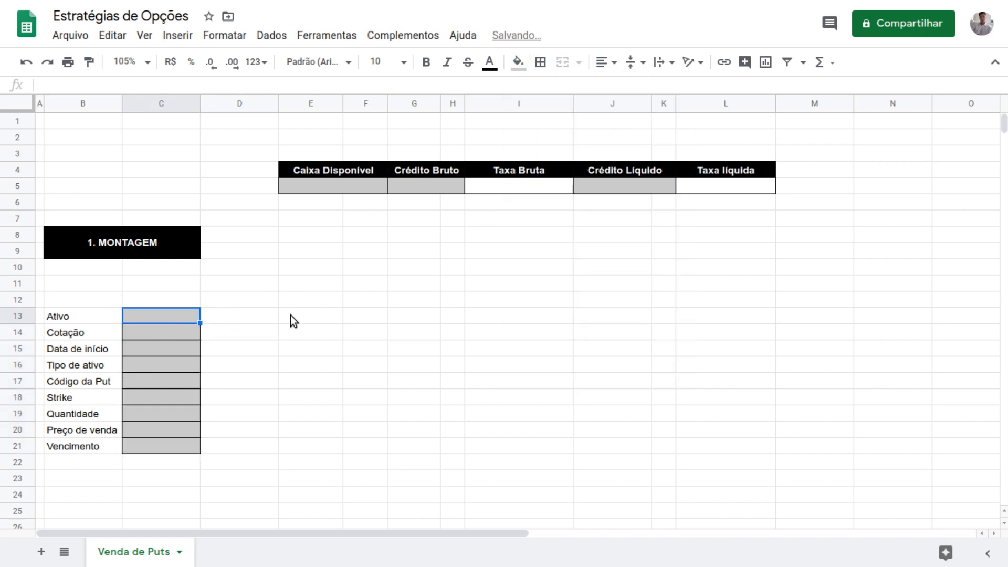
Outline the range B10:C24 below the "1. MONTAGEM" header with a thicker outer border.
{"action": "left_click", "coordinate": [61, 269]}
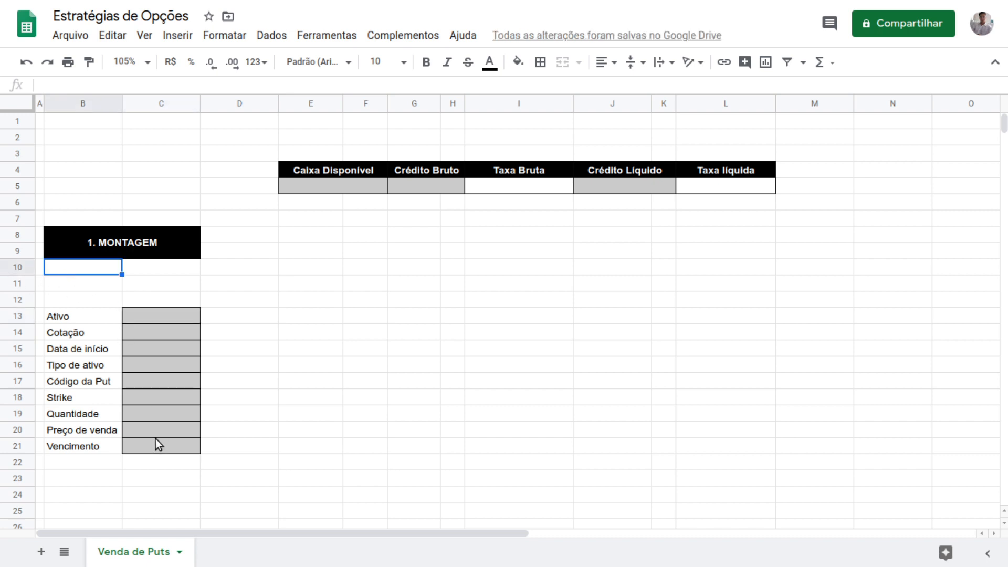
{"action": "left_click", "coordinate": [163, 496], "text": "shift"}
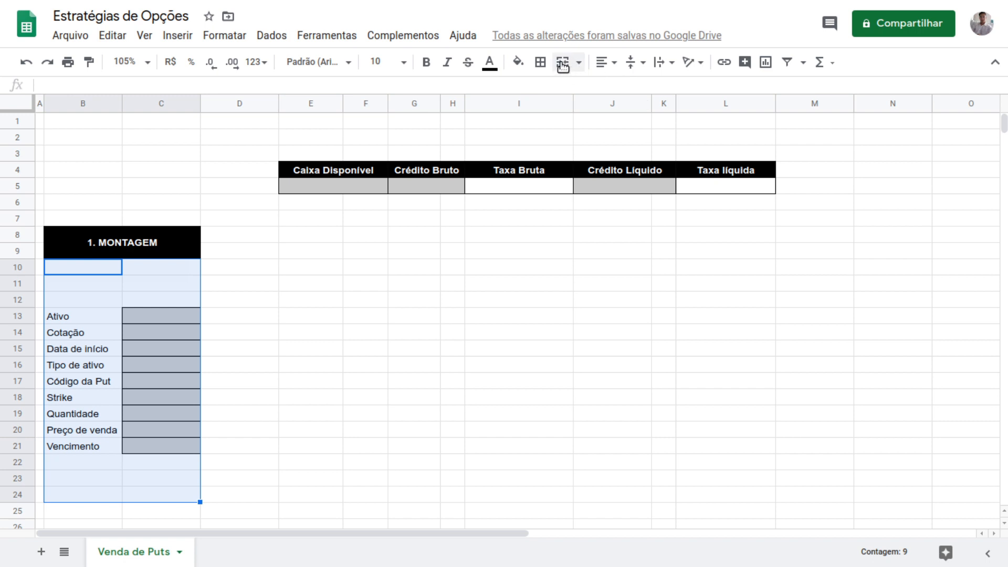
{"action": "left_click", "coordinate": [540, 62]}
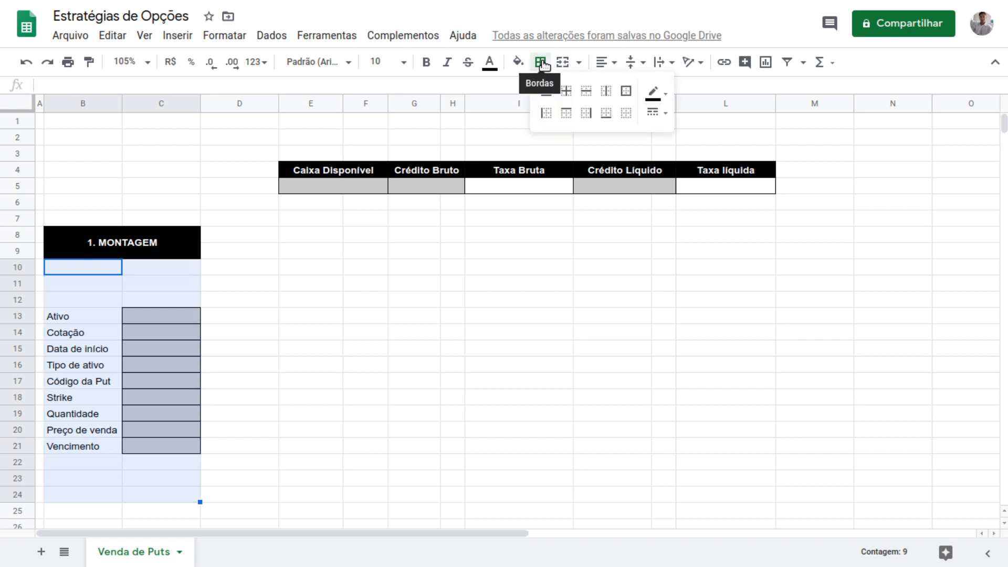
{"action": "left_click", "coordinate": [626, 91]}
{"action": "left_click", "coordinate": [661, 115]}
{"action": "left_click", "coordinate": [683, 162]}
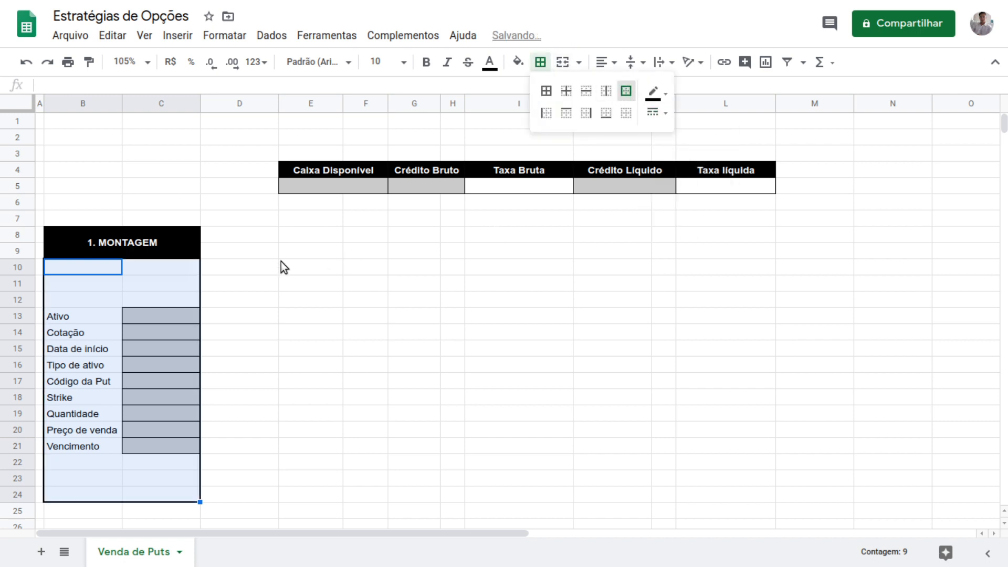
{"action": "left_click", "coordinate": [266, 269]}
Enter ITSA4 as the Ativo value in C13 and right-align the whole of column C.
{"action": "left_click", "coordinate": [195, 314]}
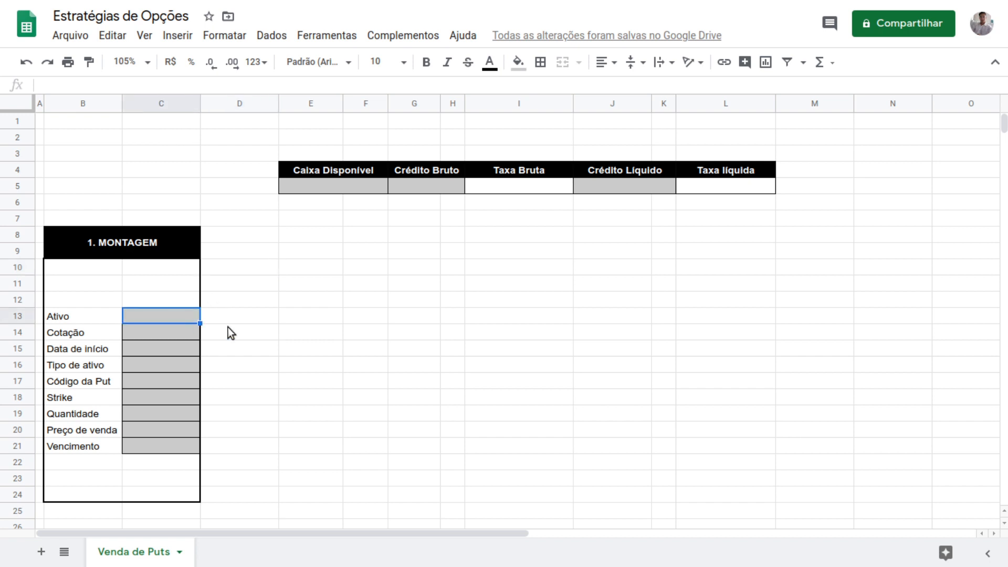
{"action": "type", "text": "ITSA4"}
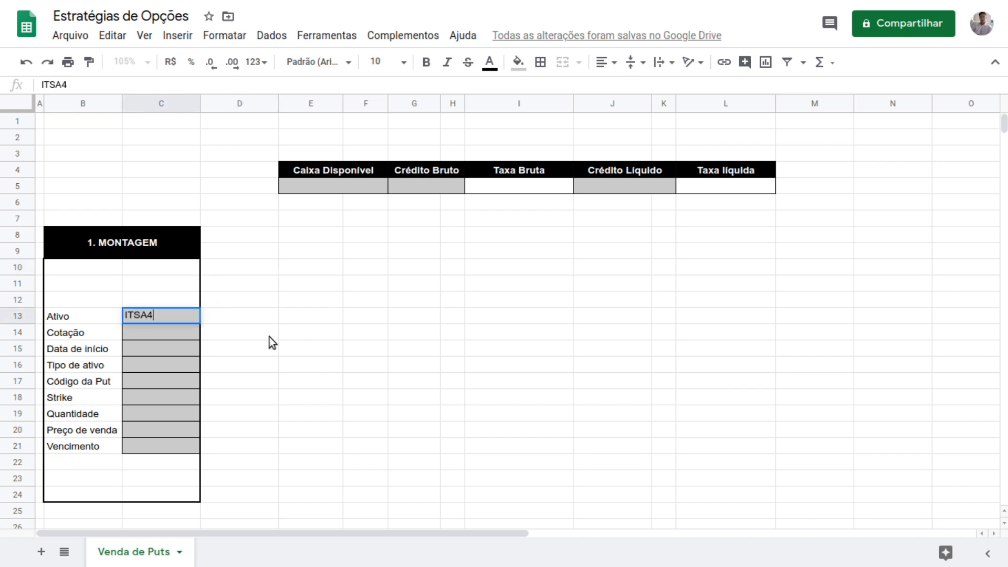
{"action": "key", "text": "Return"}
{"action": "left_click", "coordinate": [159, 100]}
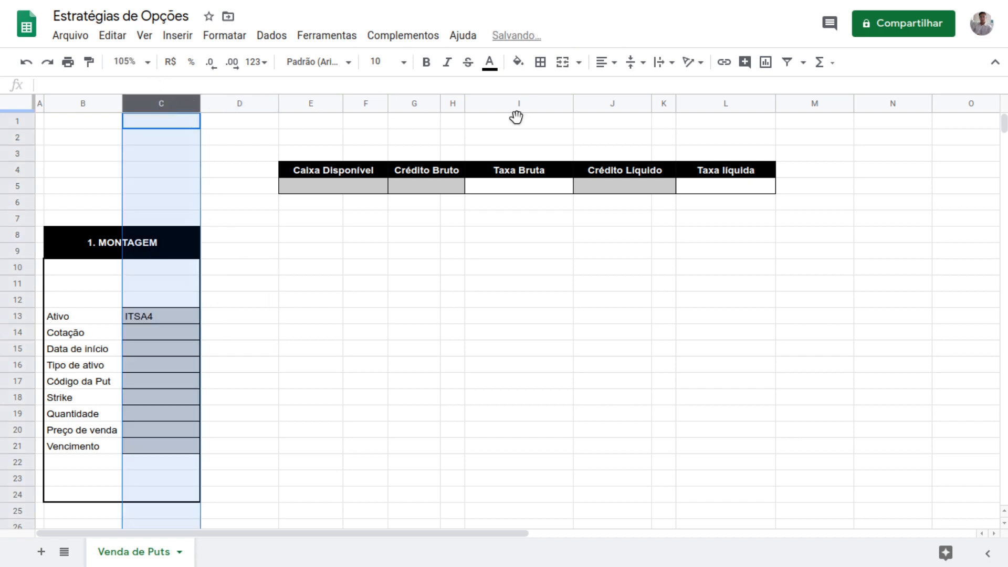
{"action": "left_click", "coordinate": [605, 62]}
{"action": "left_click", "coordinate": [639, 87]}
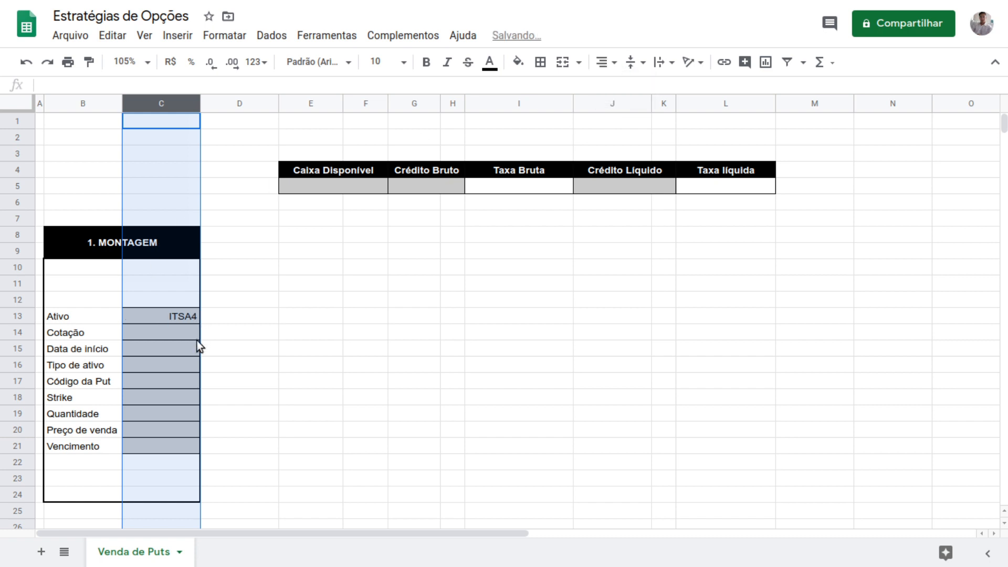
Enter 9,24 as the Cotação in C14 and format it as R$ currency.
{"action": "left_click", "coordinate": [180, 331]}
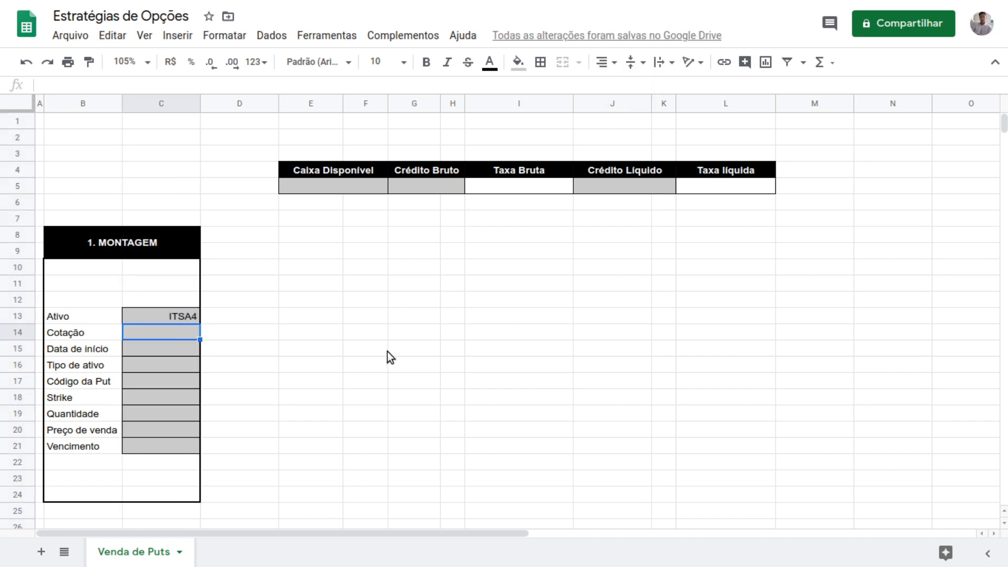
{"action": "type", "text": "9,24"}
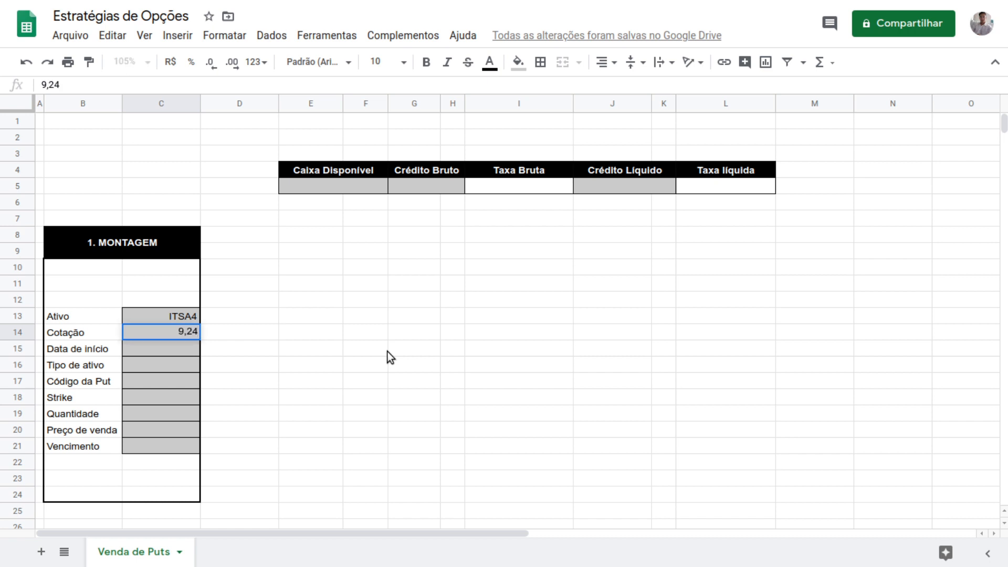
{"action": "key", "text": "Return"}
{"action": "key", "text": "Up"}
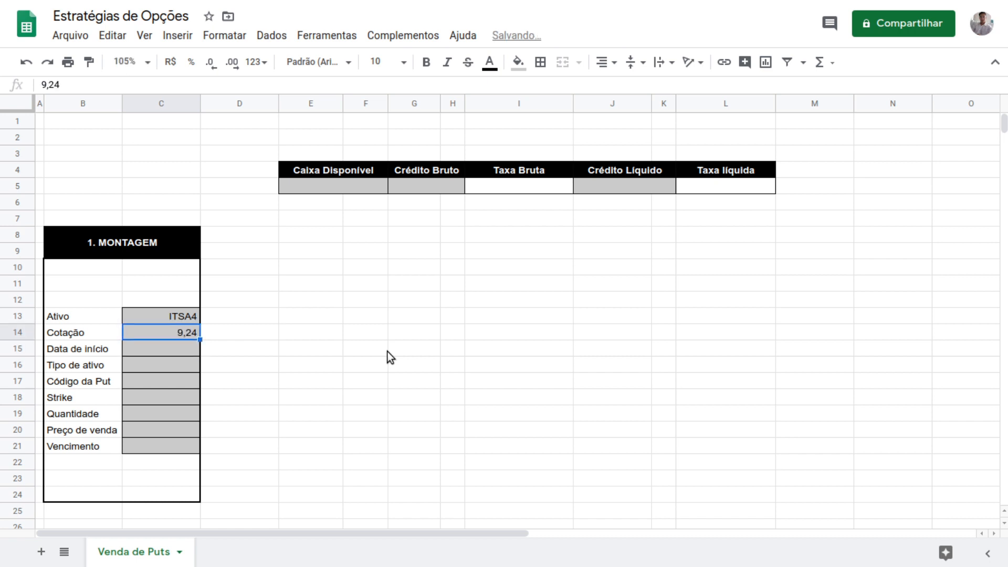
{"action": "left_click", "coordinate": [170, 61]}
Enter 17/03/2020 as the Data de início in C15.
{"action": "key", "text": "Down"}
{"action": "type", "text": "17/03/2020"}
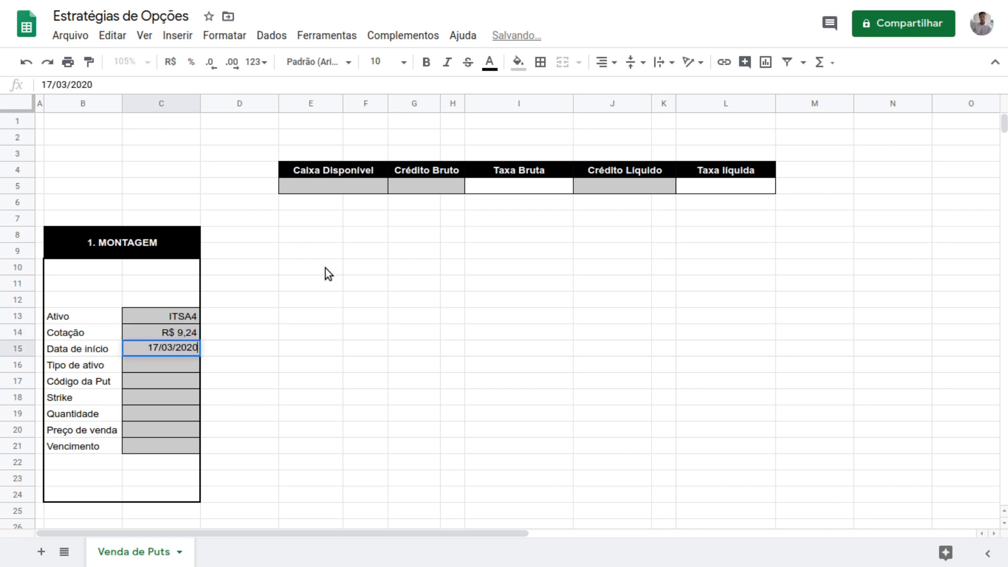
{"action": "key", "text": "Return"}
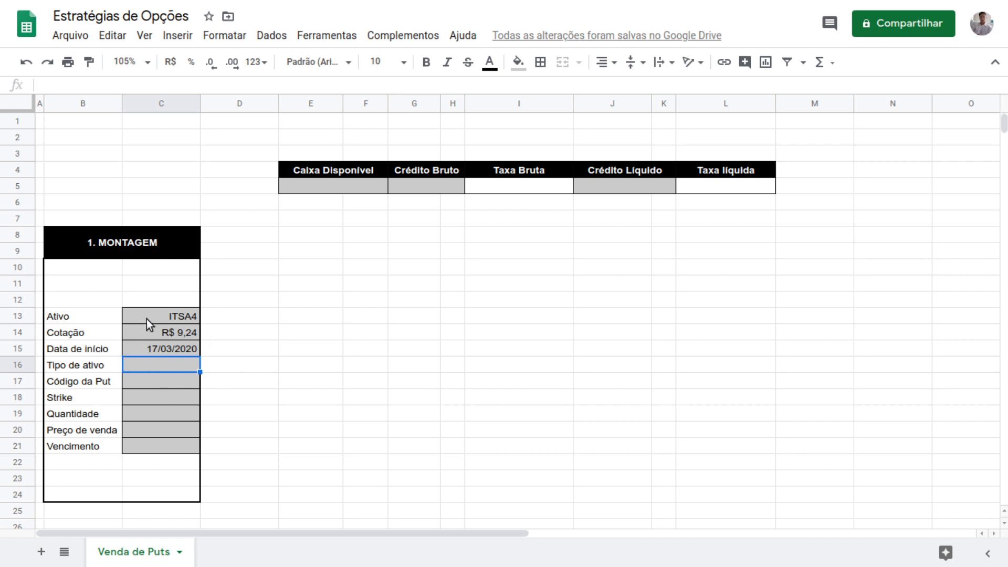
Enter the asset type options "A - Ação" and "E - ETF" in cells B1 and B2.
{"action": "left_click", "coordinate": [77, 125]}
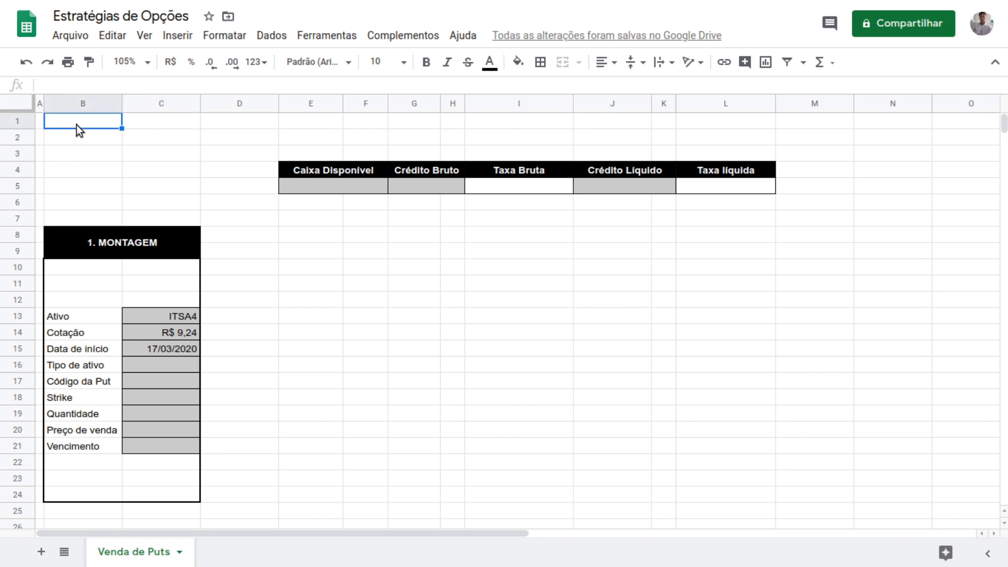
{"action": "type", "text": "A "}
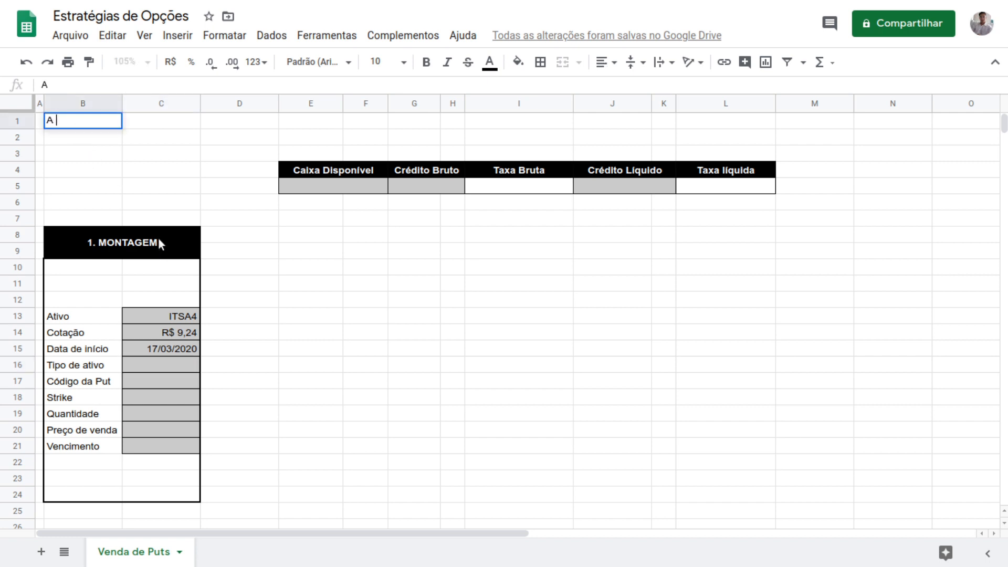
{"action": "type", "text": "- Ação"}
{"action": "key", "text": "Return"}
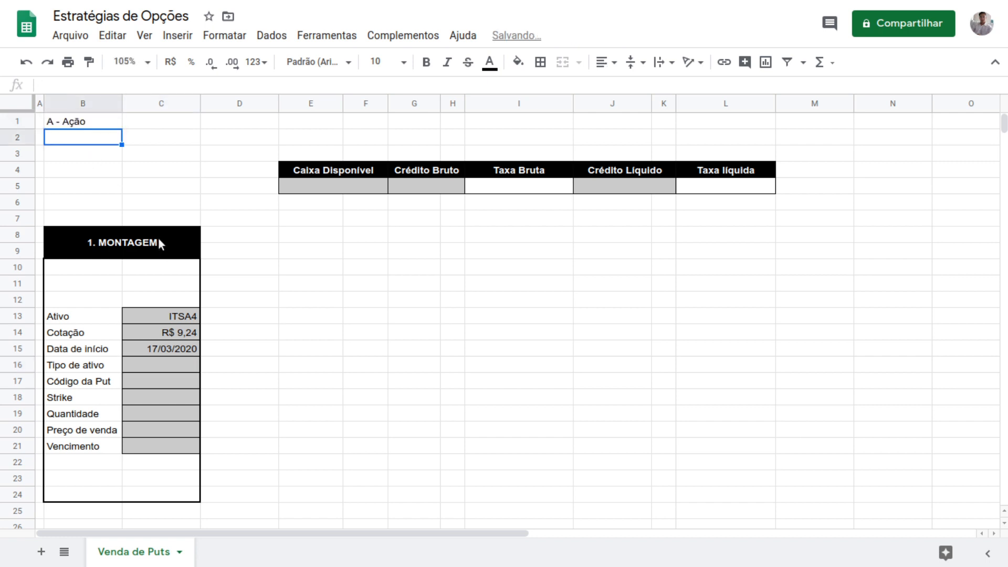
{"action": "type", "text": "E - ETF"}
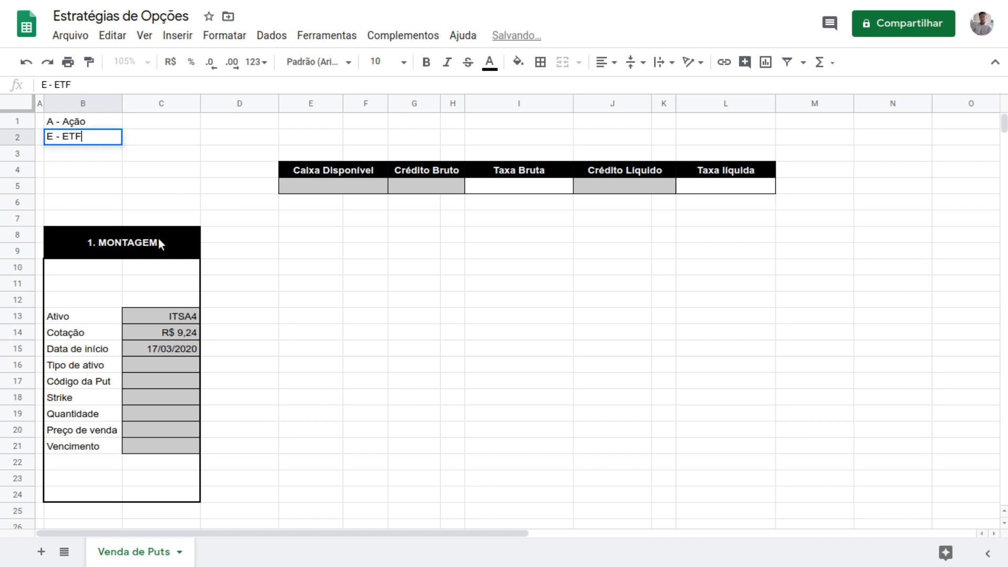
{"action": "key", "text": "Return"}
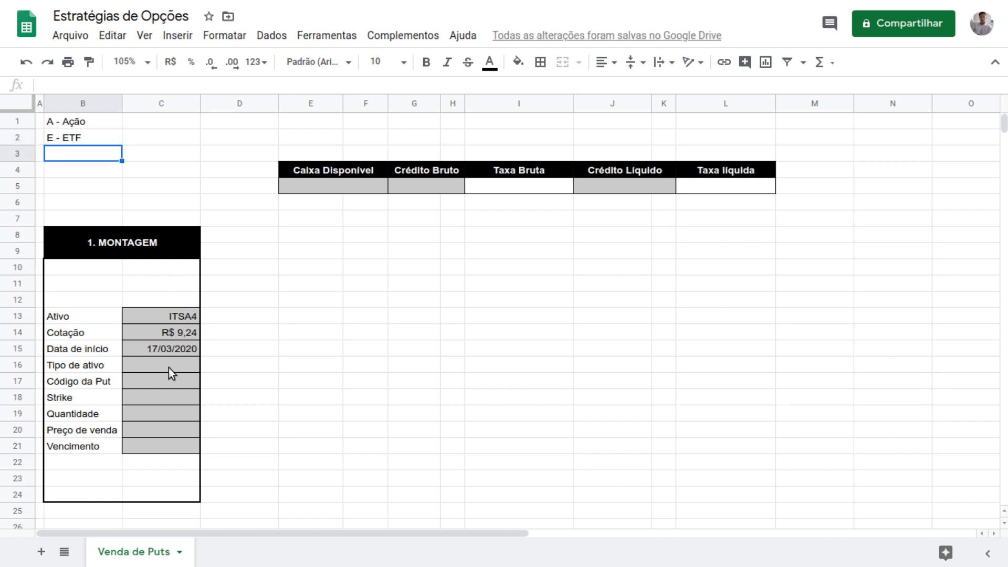
Add data validation to the Tipo de ativo cell C16, using a list from the range $B$1:$B$2.
{"action": "left_click", "coordinate": [167, 366]}
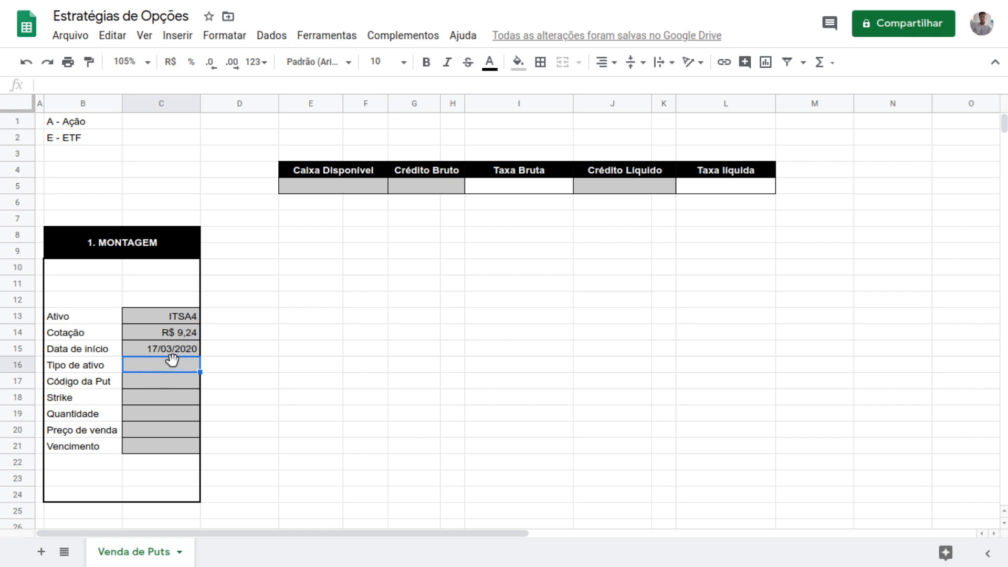
{"action": "left_click", "coordinate": [270, 38]}
{"action": "left_click", "coordinate": [316, 231]}
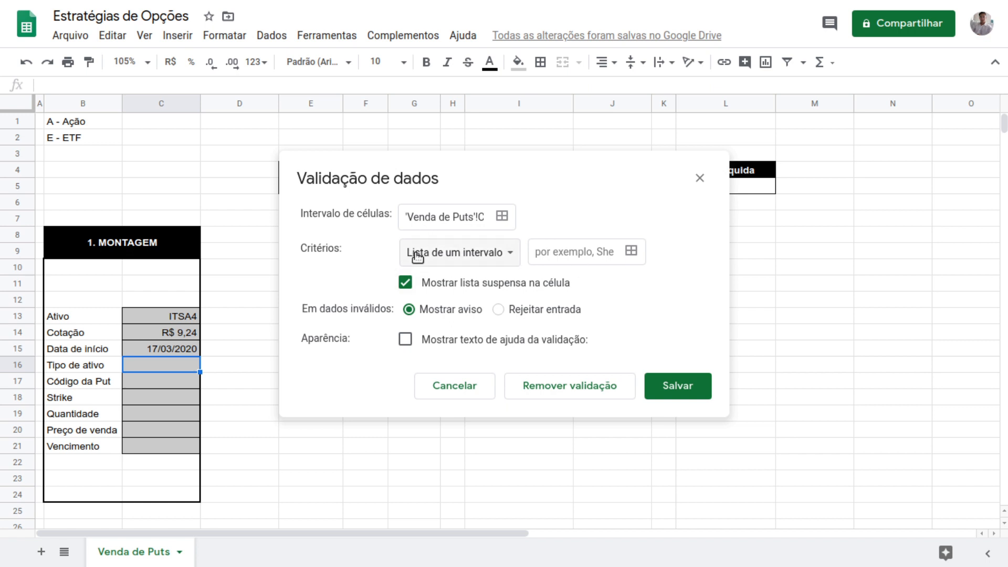
{"action": "left_click", "coordinate": [539, 253]}
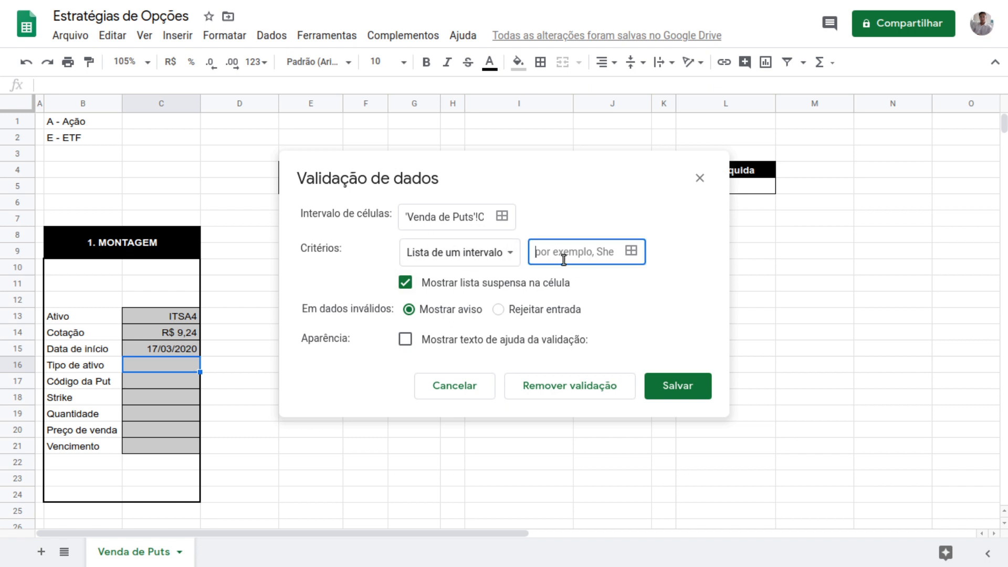
{"action": "left_click", "coordinate": [630, 252]}
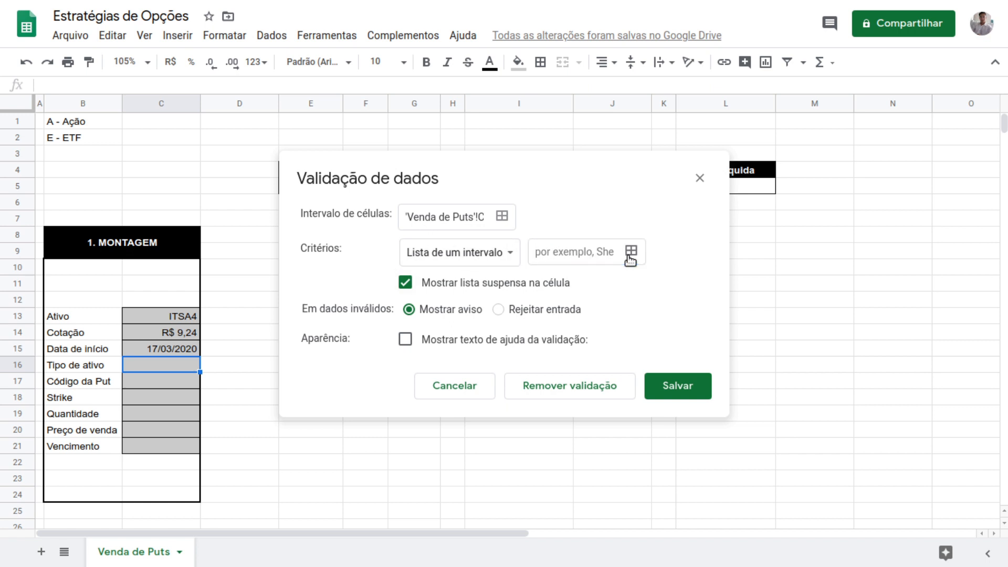
{"action": "left_click", "coordinate": [76, 124]}
{"action": "left_click", "coordinate": [87, 137], "text": "shift"}
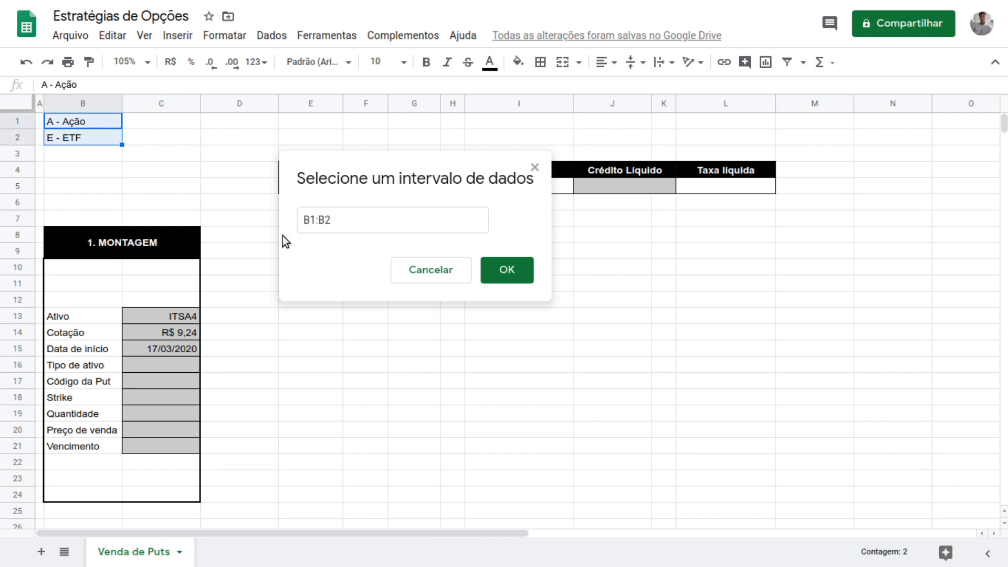
{"action": "left_click_drag", "start_coordinate": [311, 231], "coordinate": [326, 233]}
{"action": "key", "text": "Home"}
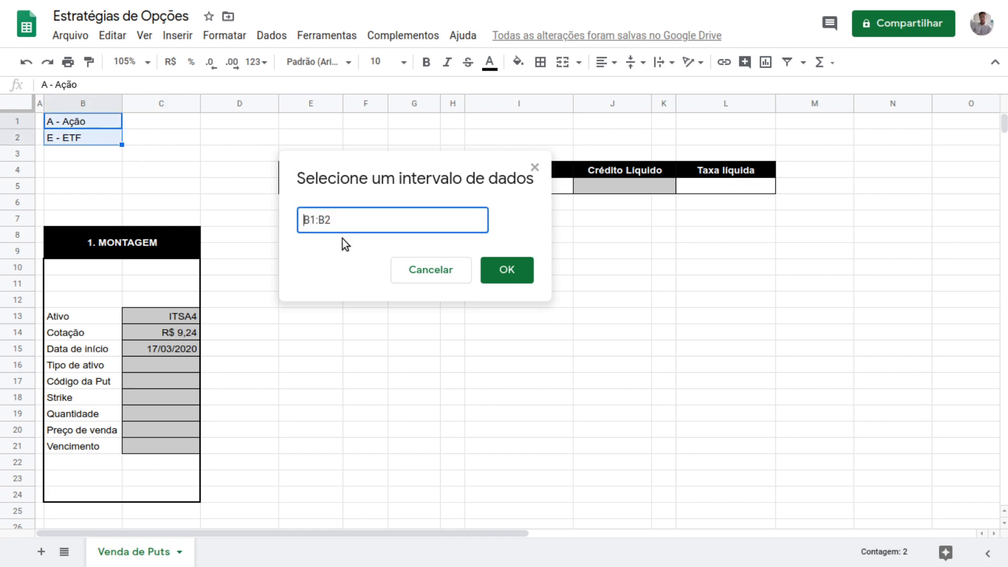
{"action": "type", "text": "$"}
{"action": "key", "text": "Right"}
{"action": "left_click", "coordinate": [507, 270]}
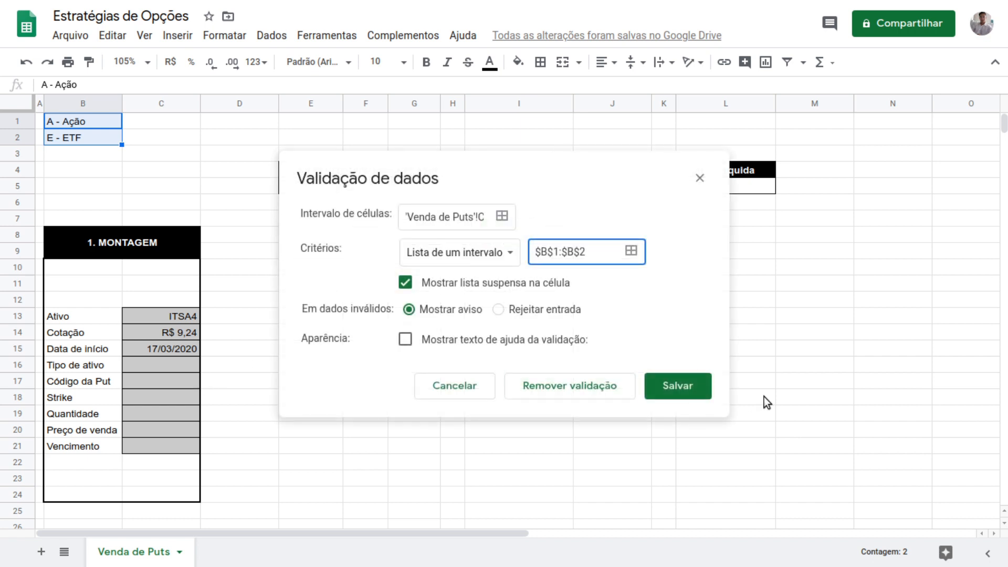
{"action": "left_click", "coordinate": [698, 387]}
Try "A - Ação" in the Tipo de ativo dropdown in C16, and switch the choice to "E - ETF".
{"action": "left_click", "coordinate": [191, 360]}
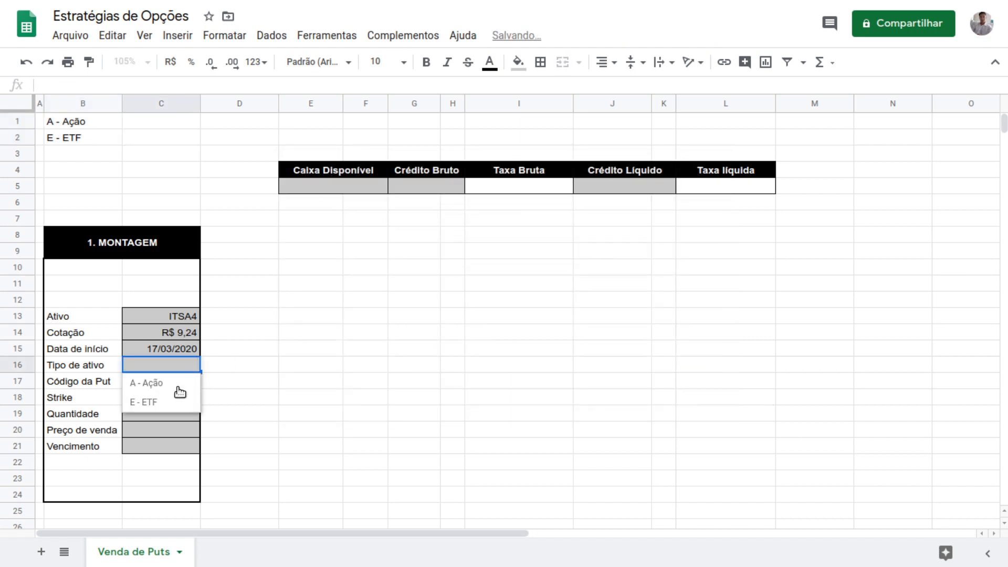
{"action": "left_click", "coordinate": [153, 383]}
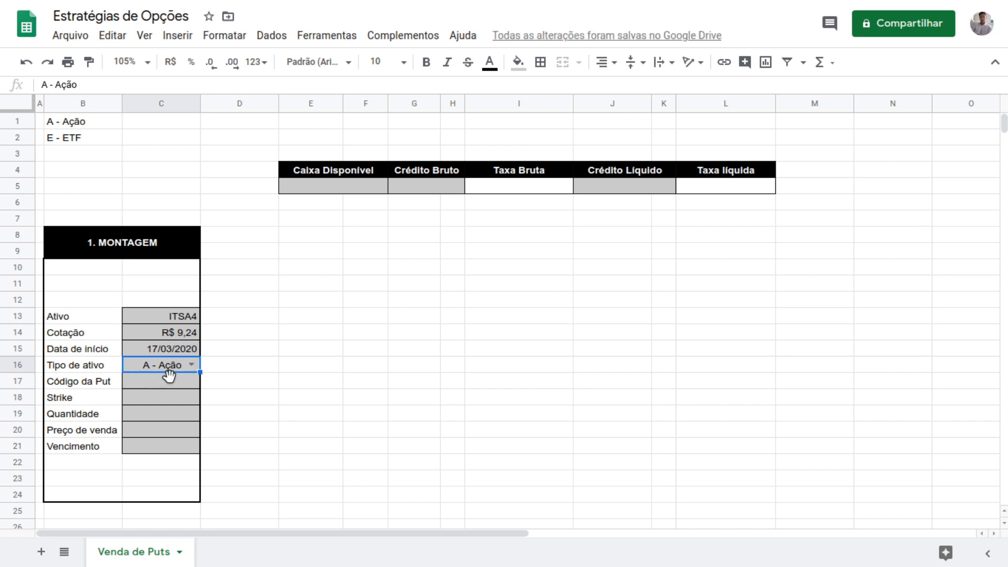
{"action": "left_click", "coordinate": [191, 364]}
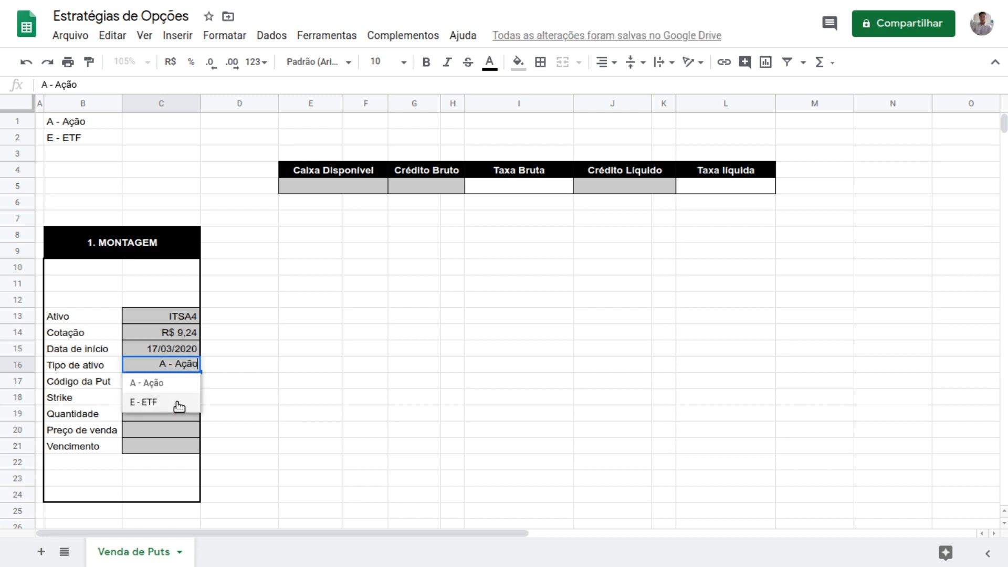
{"action": "left_click", "coordinate": [179, 403]}
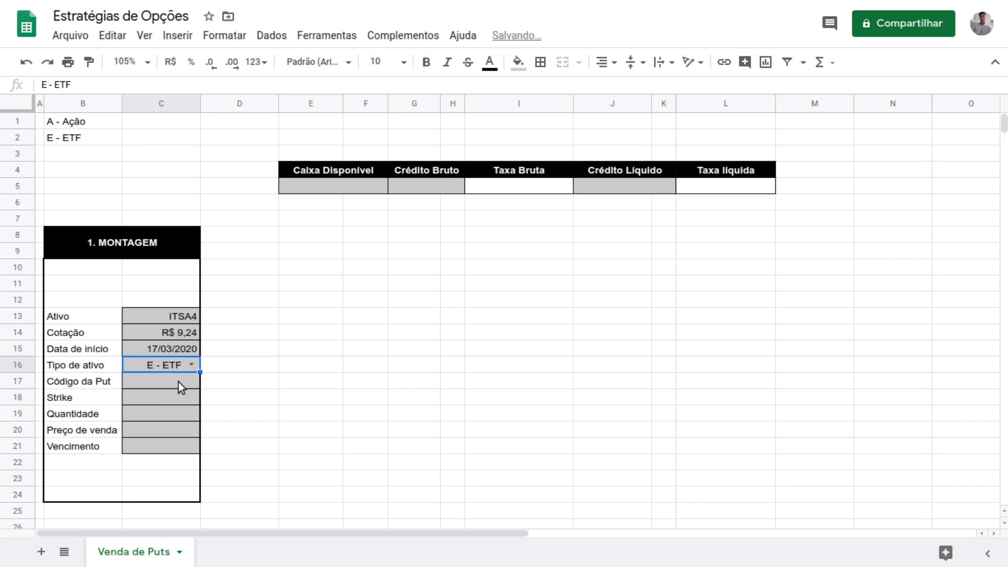
Enter ITSAP8 as the Código da Put in C17.
{"action": "left_click", "coordinate": [178, 382]}
{"action": "type", "text": "ITSA"}
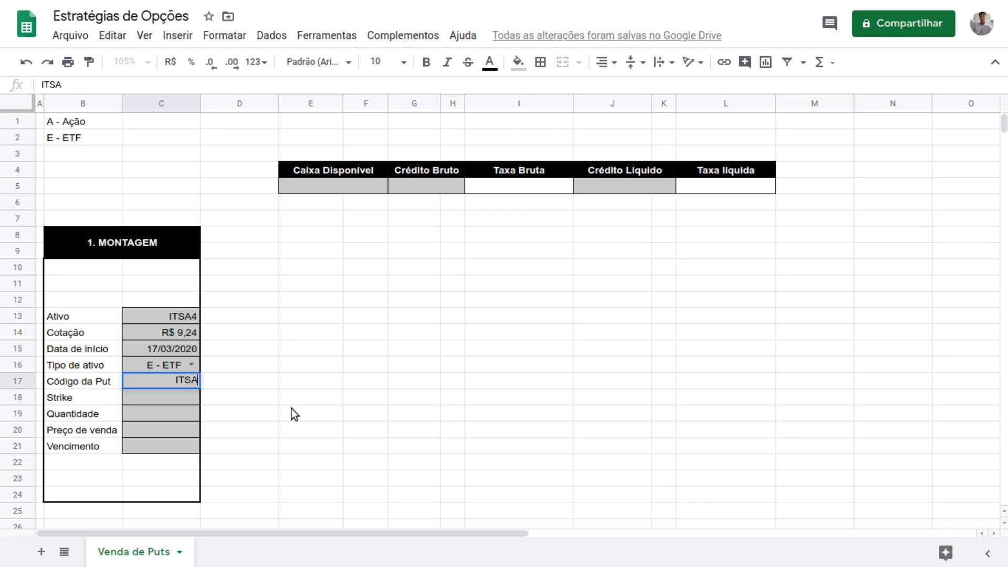
{"action": "type", "text": "P8"}
{"action": "key", "text": "Return"}
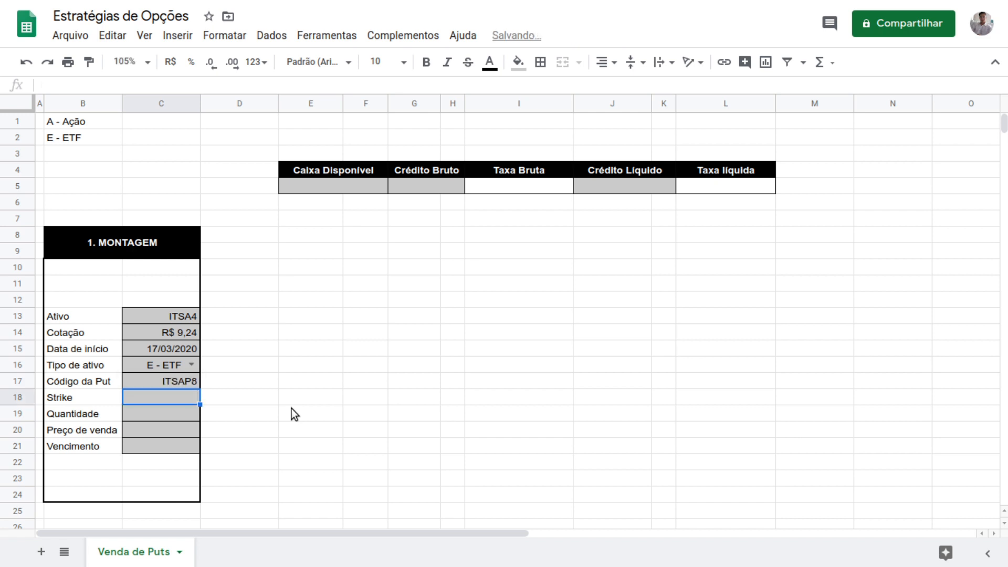
Enter 8,09 as the Strike in C18 and 100 as the Quantidade in C19.
{"action": "type", "text": "8,09"}
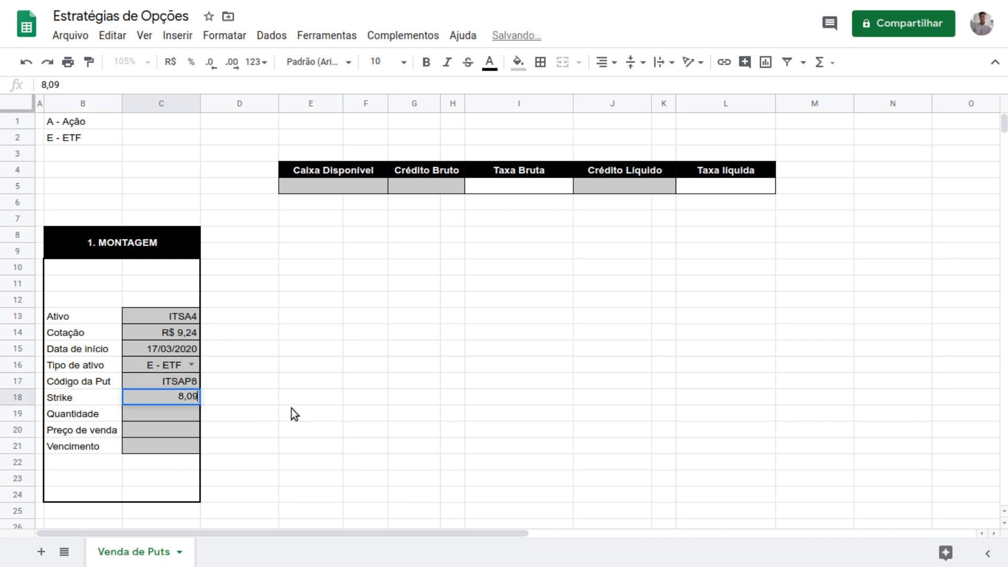
{"action": "key", "text": "Return"}
{"action": "type", "text": "100"}
{"action": "key", "text": "Return"}
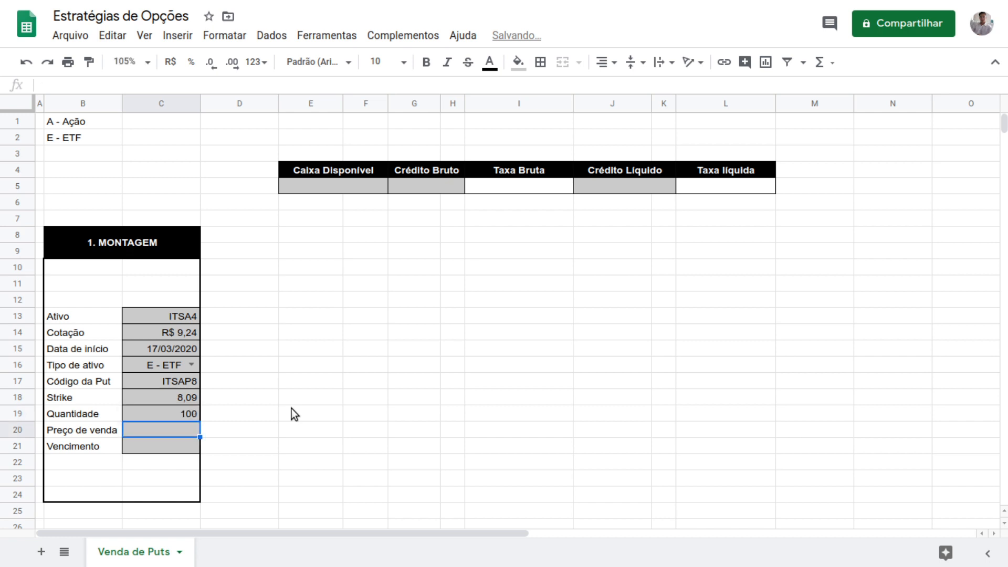
Enter 0,36 as the Preço de venda in C20.
{"action": "type", "text": "0,26"}
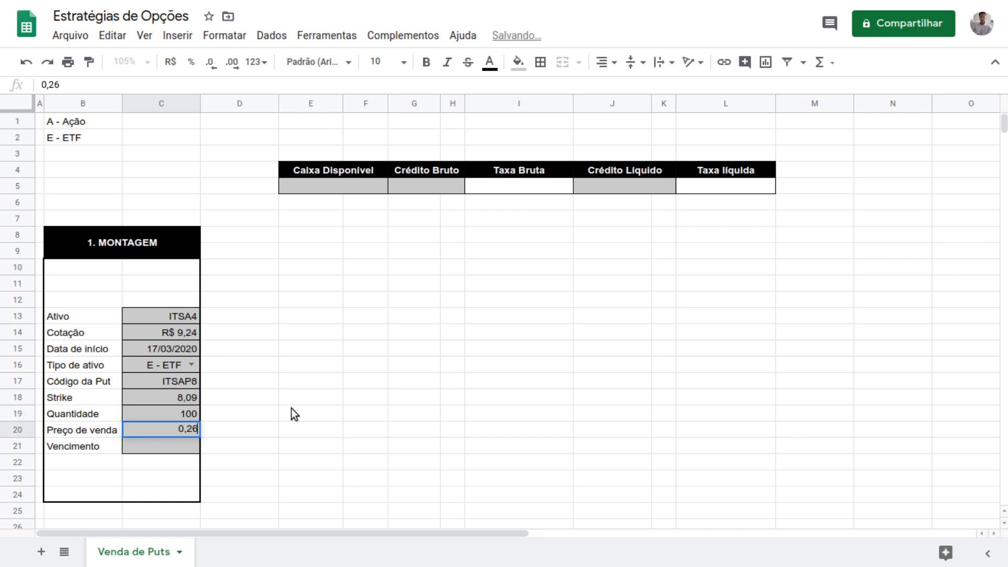
{"action": "key", "text": "BackSpace"}
{"action": "key", "text": "BackSpace"}
{"action": "type", "text": "36"}
{"action": "key", "text": "Return"}
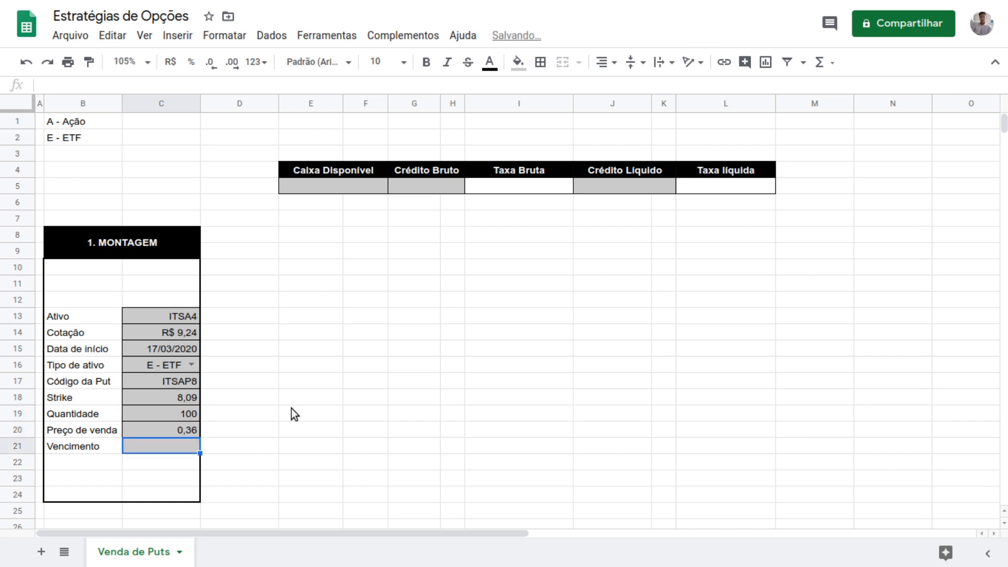
Enter 20/04/2020 as the Vencimento in C21.
{"action": "type", "text": "20/04/2020"}
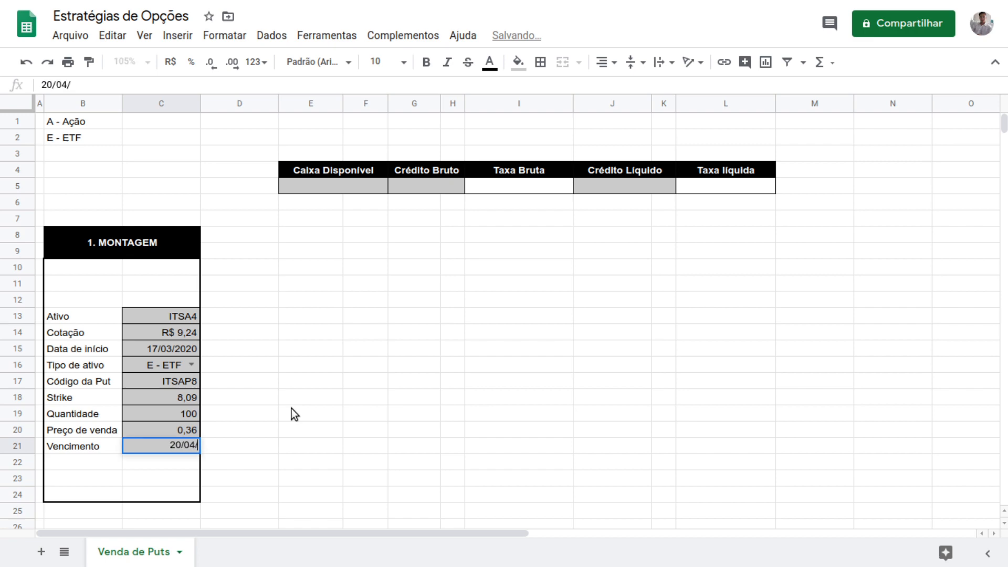
{"action": "key", "text": "Return"}
Format the Preço de venda in C20 and the Strike in C18 as R$ currency.
{"action": "key", "text": "Up"}
{"action": "key", "text": "Up"}
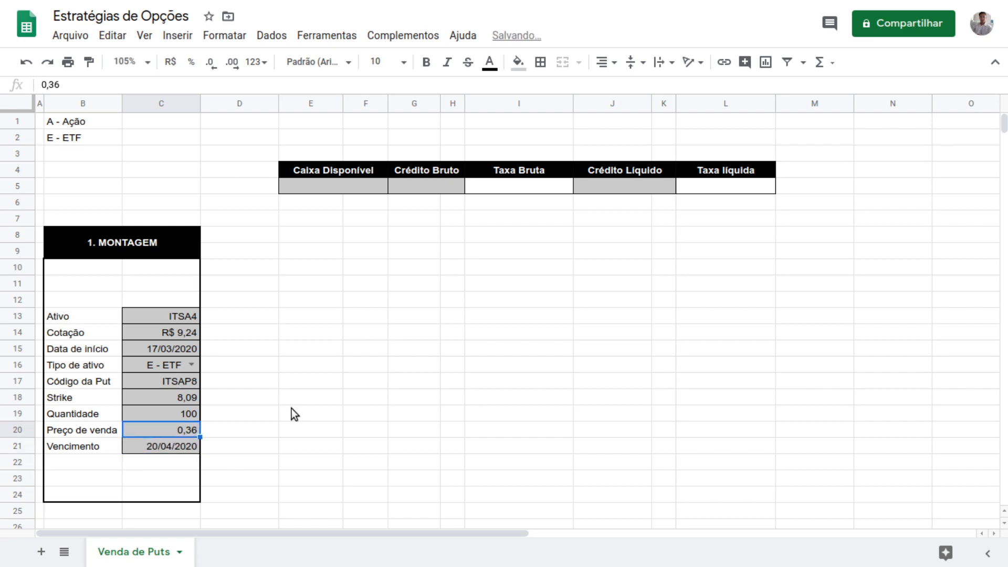
{"action": "left_click", "coordinate": [172, 63]}
{"action": "key", "text": "Up"}
{"action": "key", "text": "Up"}
{"action": "left_click", "coordinate": [172, 63]}
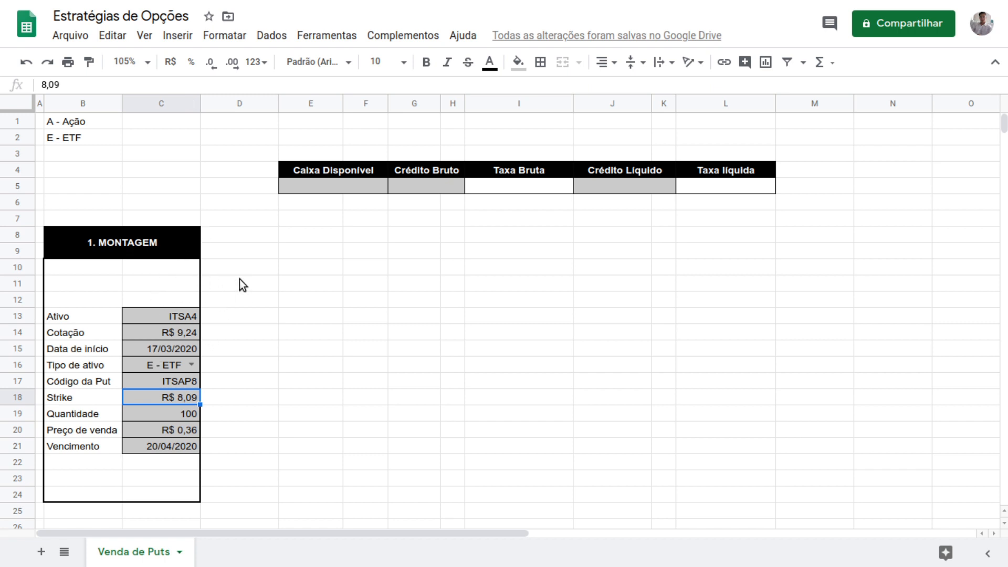
Resize column D to a width of 30 pixels.
{"action": "right_click", "coordinate": [244, 103]}
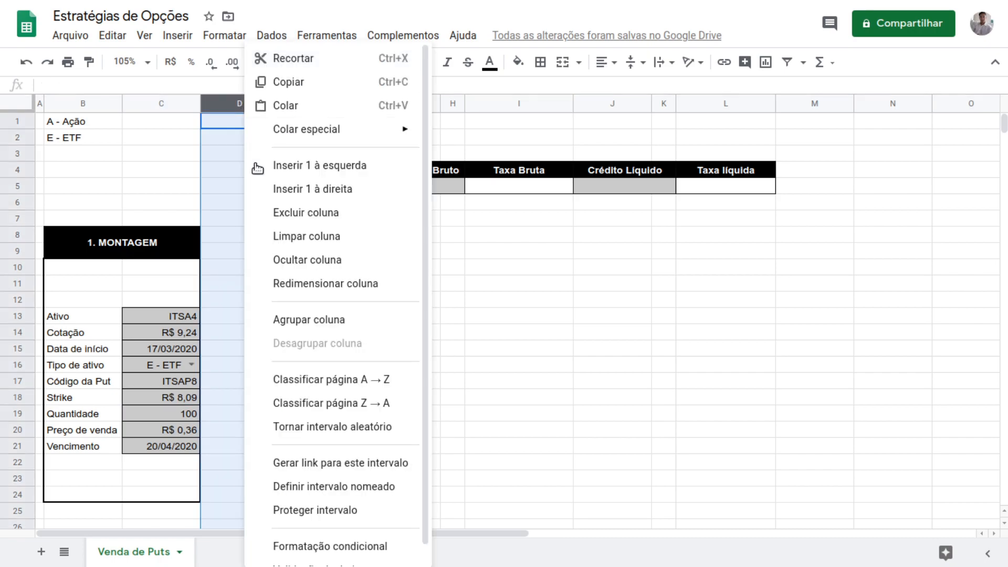
{"action": "left_click", "coordinate": [316, 284]}
{"action": "type", "text": "30"}
{"action": "key", "text": "Return"}
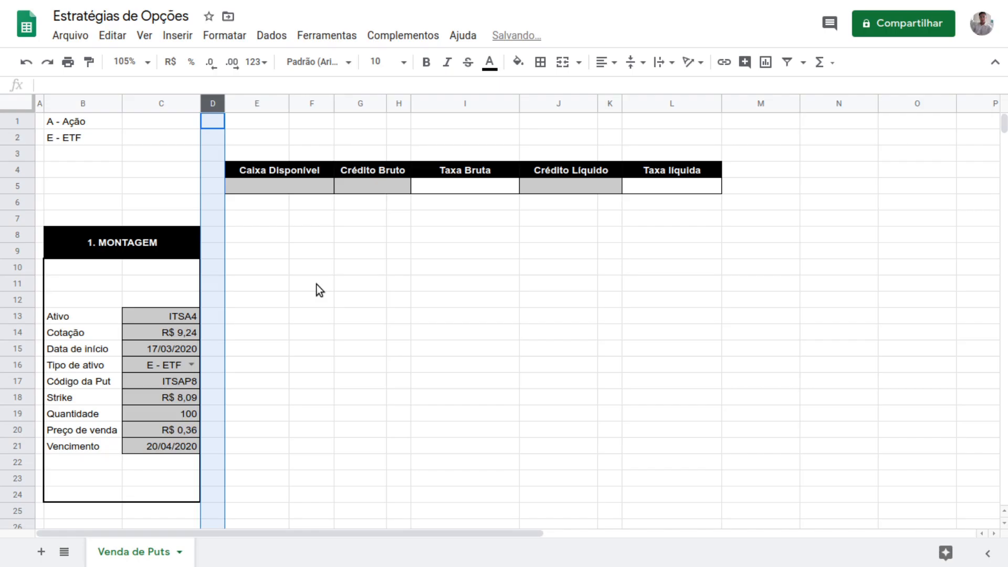
Enter the section heading "2. RELATÓRIO DA OPERAÇÃO" in E8.
{"action": "left_click", "coordinate": [245, 237]}
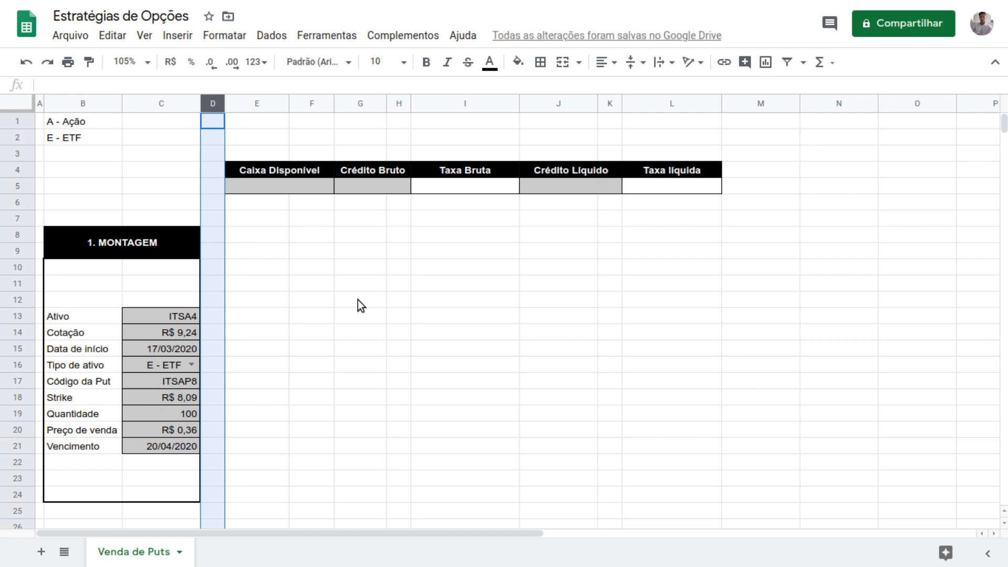
{"action": "type", "text": "2. REA"}
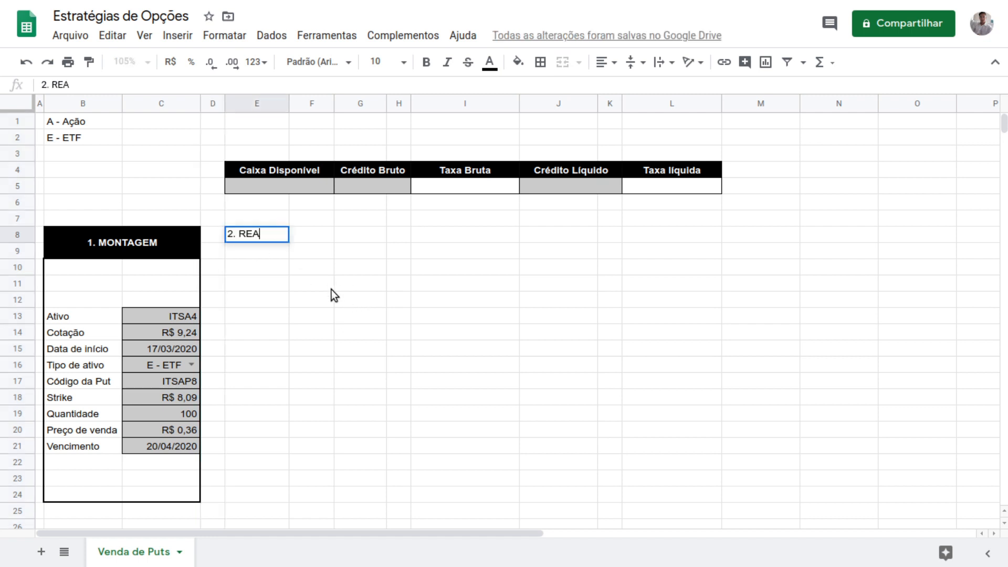
{"action": "key", "text": "BackSpace"}
{"action": "type", "text": "LATÓRIO D"}
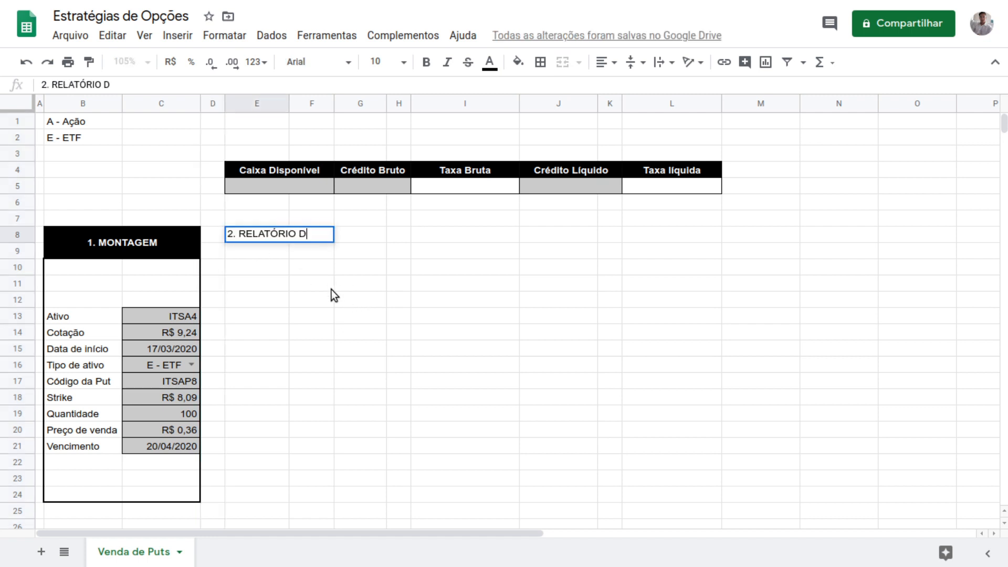
{"action": "type", "text": "A OPERAÇÃO"}
{"action": "key", "text": "Return"}
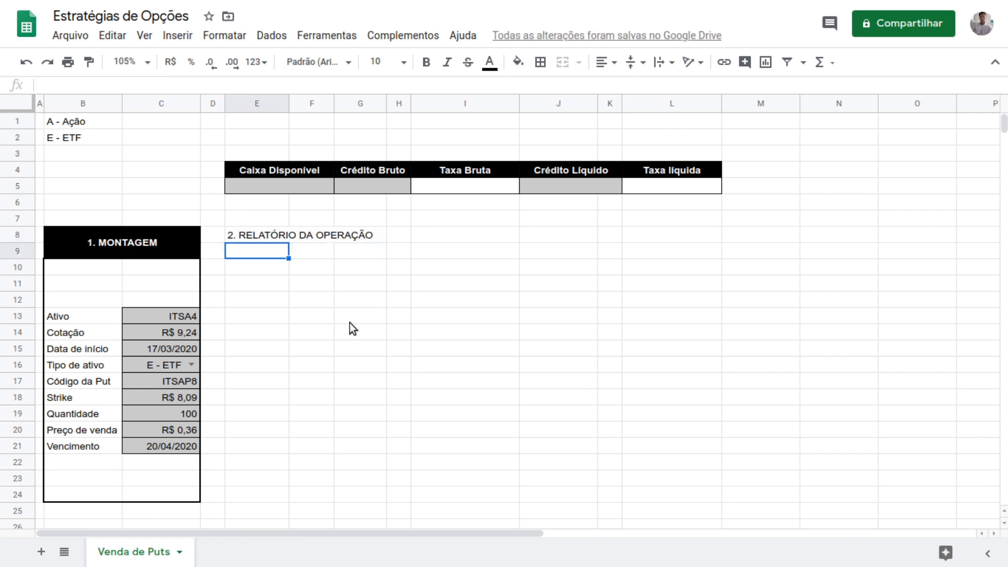
Merge cells E8:G9 to hold the "2. RELATÓRIO DA OPERAÇÃO" heading.
{"action": "key", "text": "Up"}
{"action": "key", "text": "shift+Right"}
{"action": "key", "text": "shift+Right"}
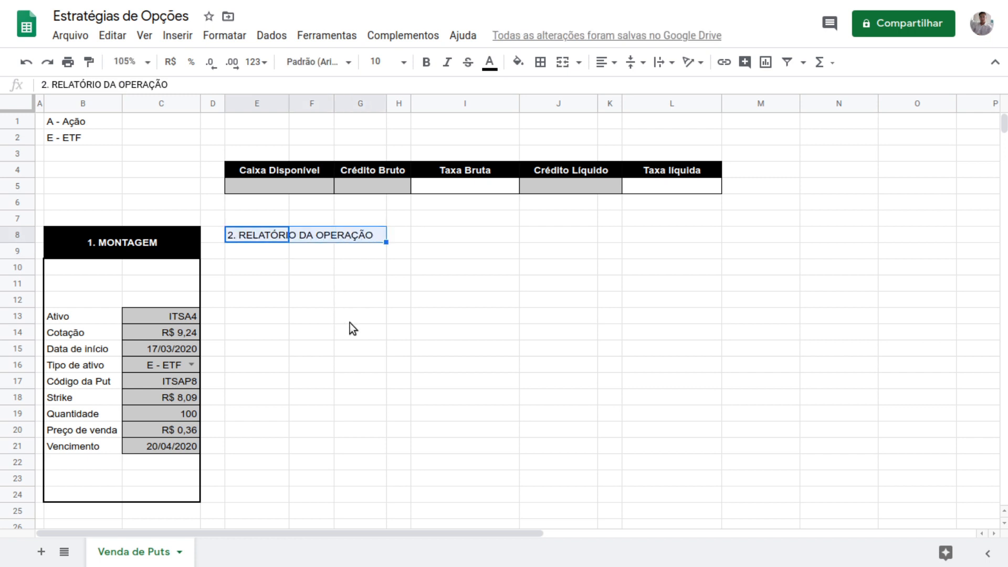
{"action": "key", "text": "shift+Down"}
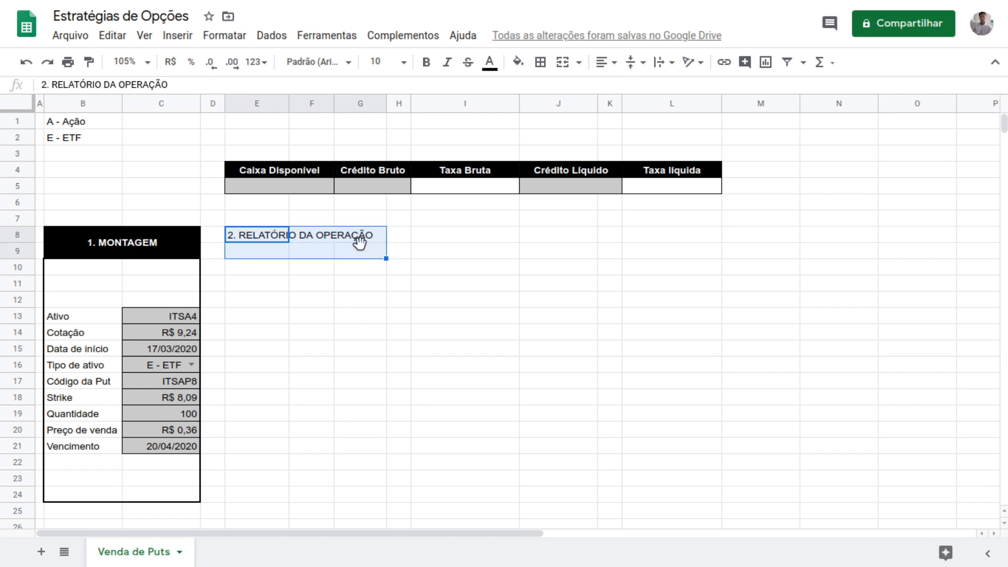
{"action": "left_click", "coordinate": [562, 62]}
Format the "2. RELATÓRIO DA OPERAÇÃO" heading with a black fill and bold white text, centered horizontally.
{"action": "left_click", "coordinate": [519, 64]}
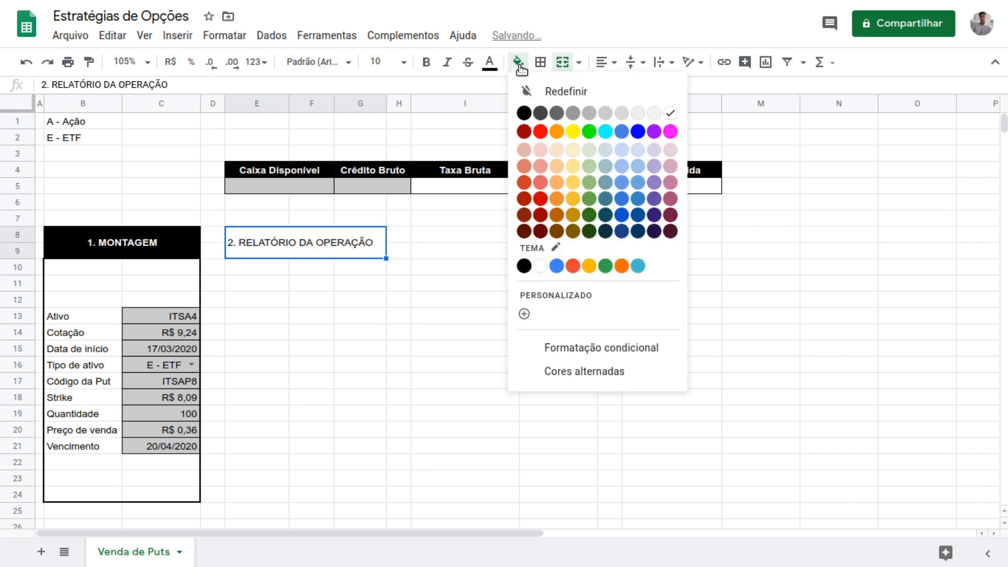
{"action": "left_click", "coordinate": [524, 112]}
{"action": "left_click", "coordinate": [489, 62]}
{"action": "left_click", "coordinate": [642, 113]}
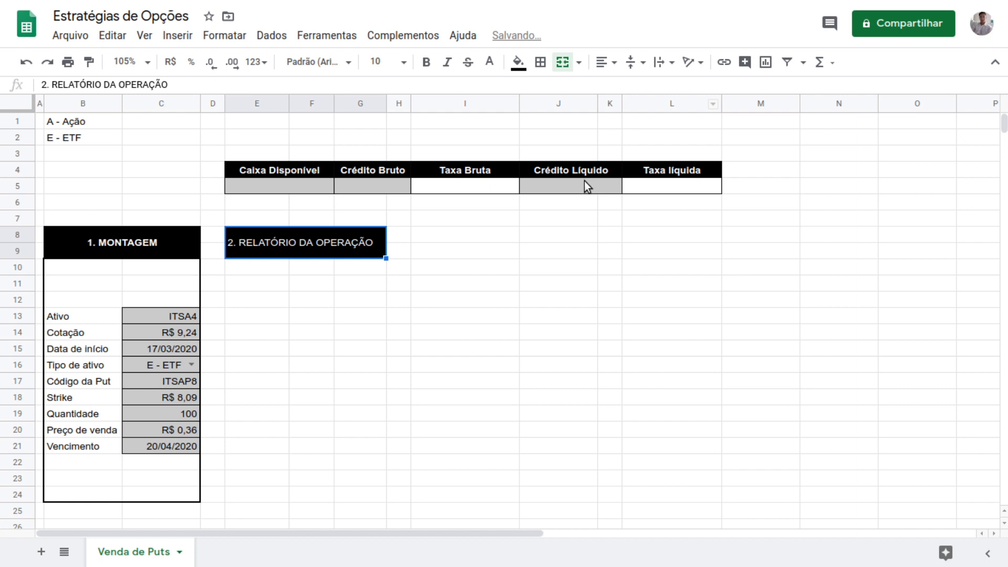
{"action": "key", "text": "ctrl+b"}
{"action": "left_click", "coordinate": [613, 62]}
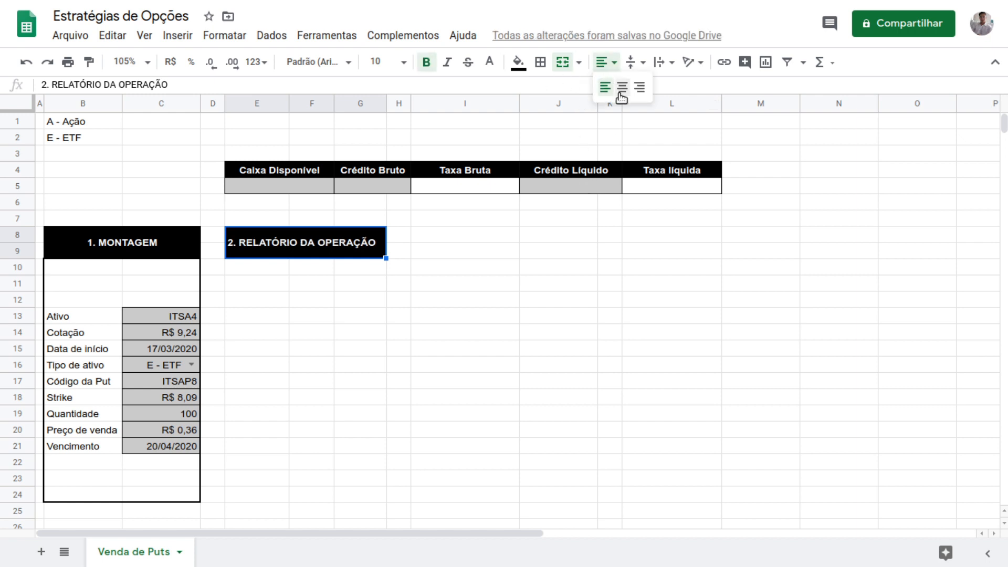
{"action": "left_click", "coordinate": [621, 87]}
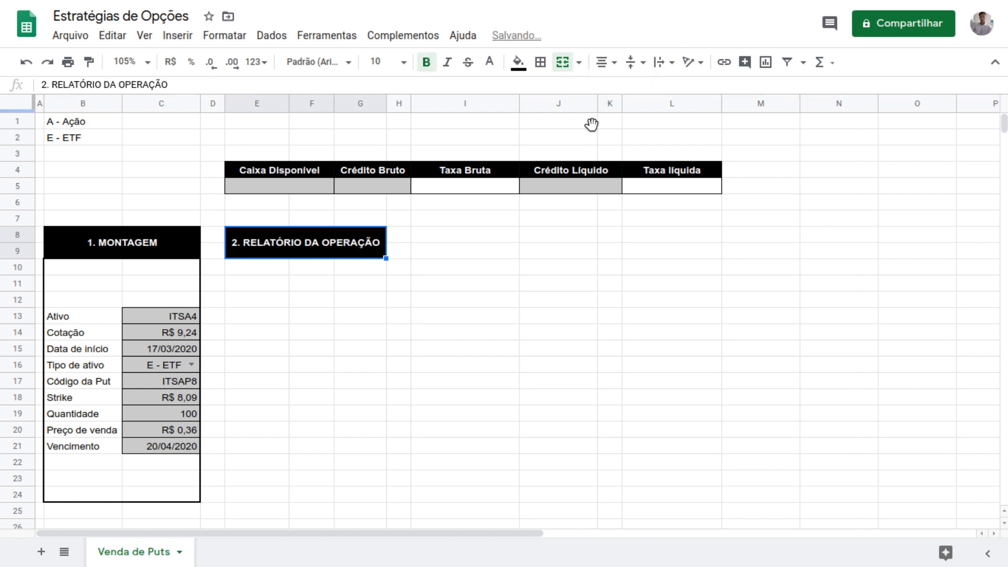
{"action": "left_click", "coordinate": [266, 269]}
{"action": "left_click", "coordinate": [358, 497], "text": "shift"}
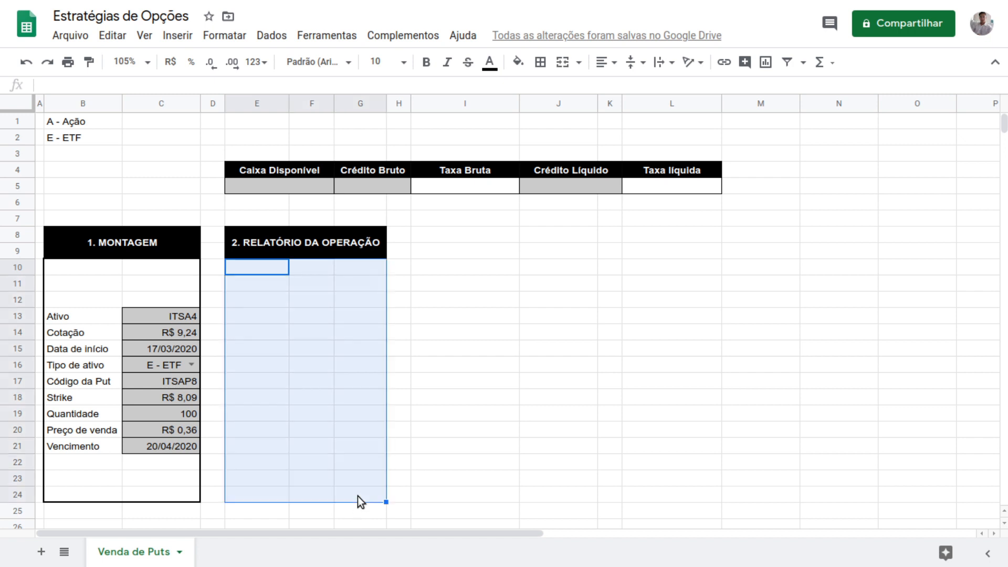
{"action": "left_click", "coordinate": [346, 315]}
Enter the label "Prêmio recebido" in E10, directly below the report heading.
{"action": "left_click", "coordinate": [261, 314]}
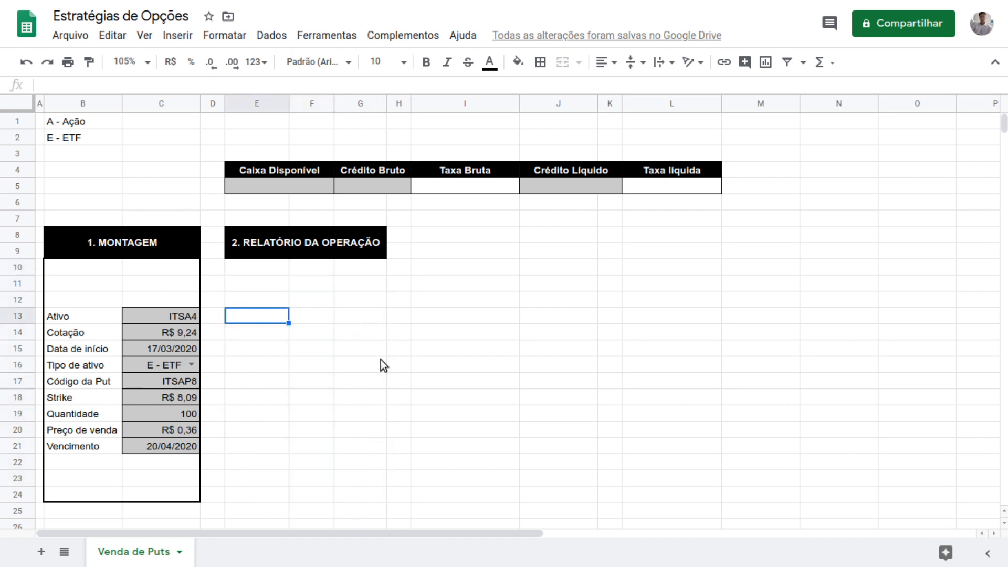
{"action": "key", "text": "Up"}
{"action": "key", "text": "Up"}
{"action": "key", "text": "Up"}
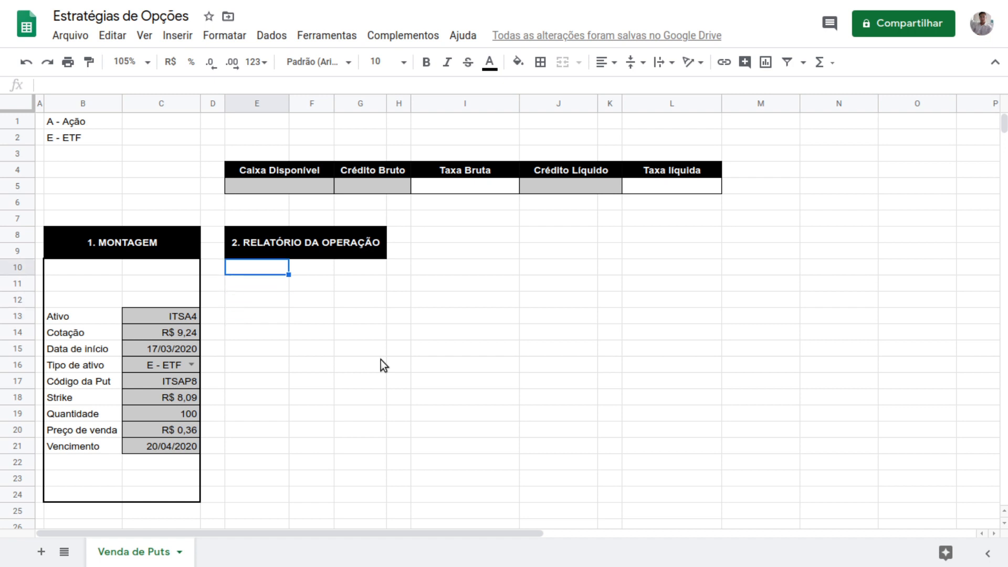
{"action": "type", "text": "P"}
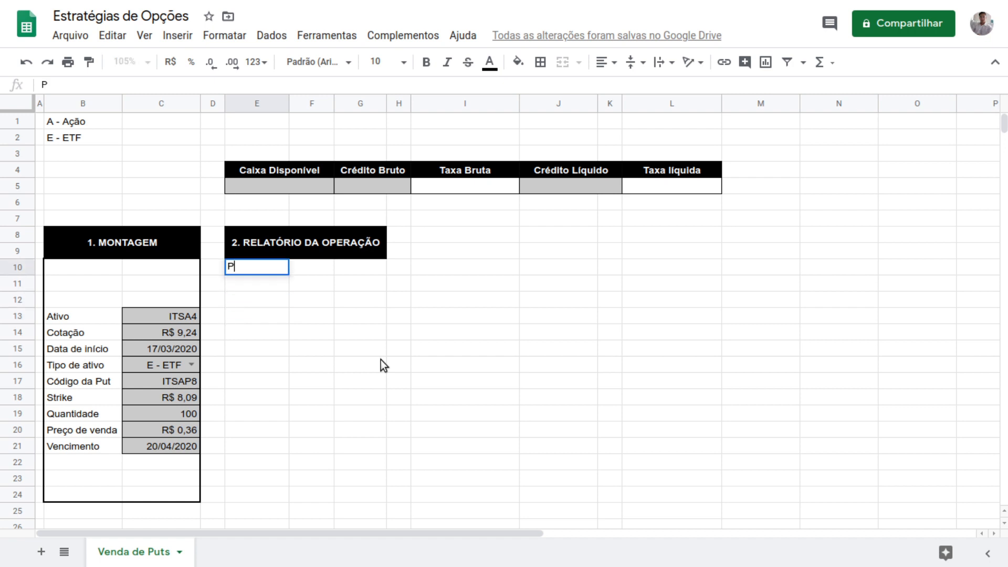
{"action": "type", "text": "rêmio rece"}
{"action": "type", "text": "bido"}
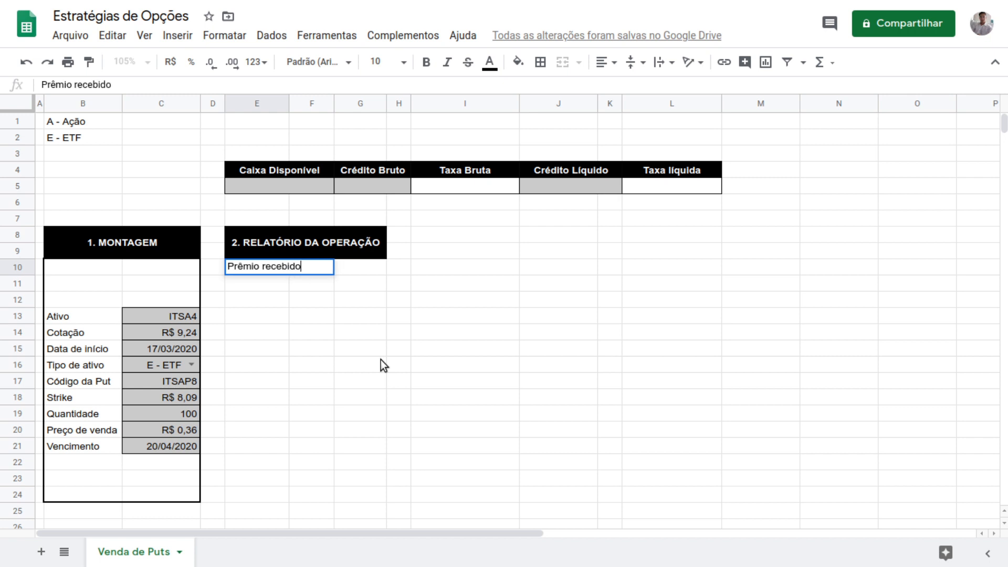
{"action": "key", "text": "Return"}
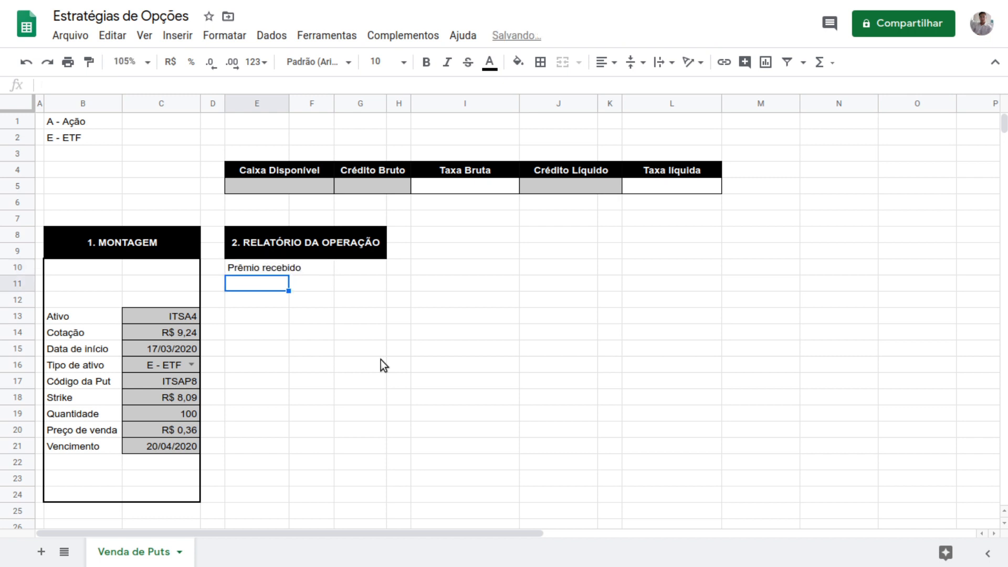
Enter the label "Prejuízo máximo" in E12 and its second line "(compra dos papéis)" in E13.
{"action": "key", "text": "Down"}
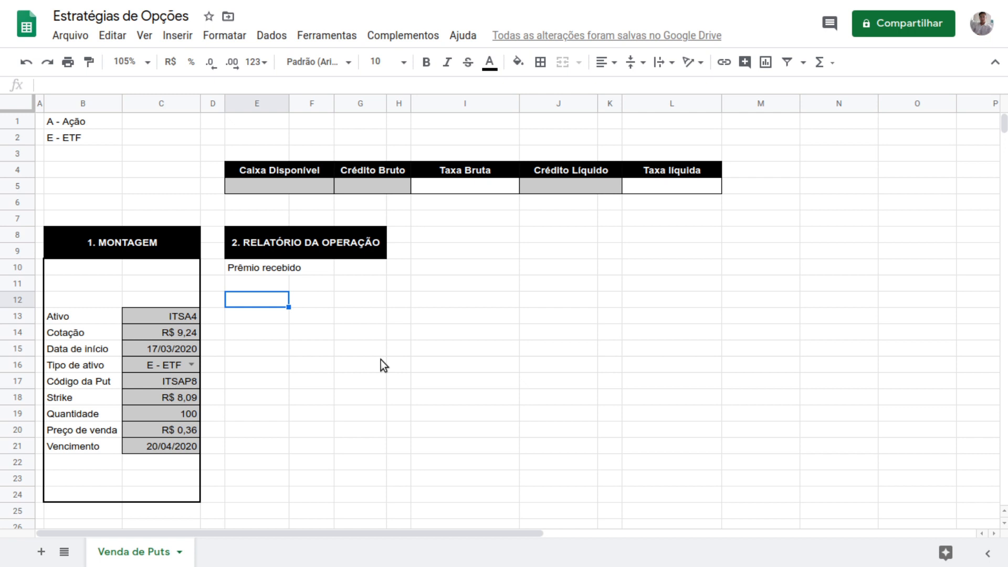
{"action": "type", "text": "Prejú"}
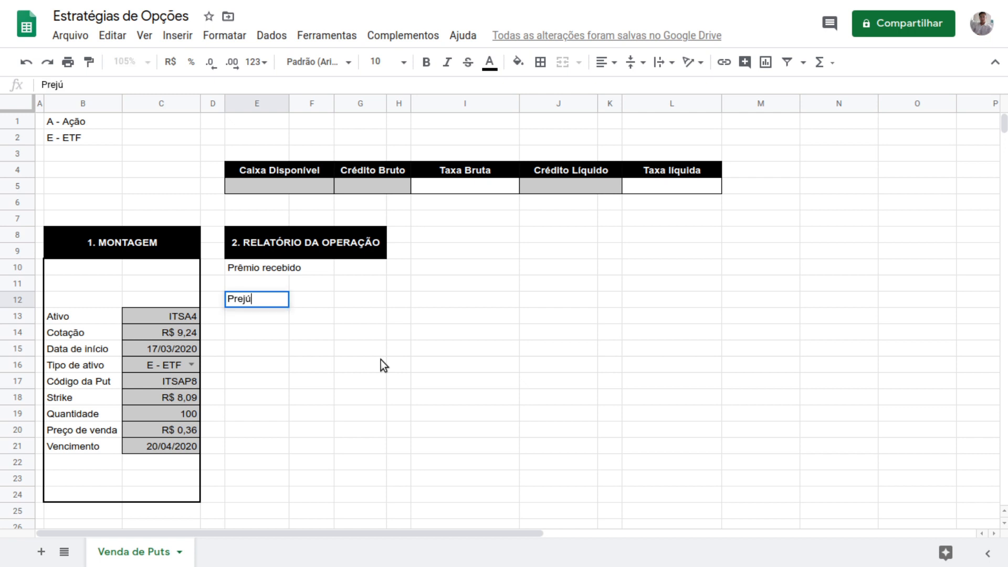
{"action": "key", "text": "BackSpace"}
{"action": "type", "text": "uízo "}
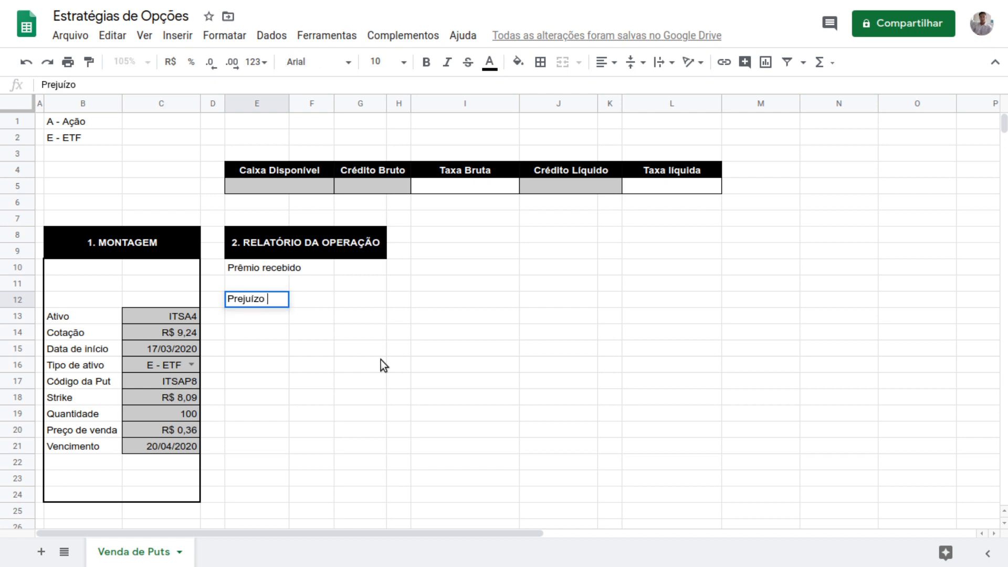
{"action": "type", "text": "máxi"}
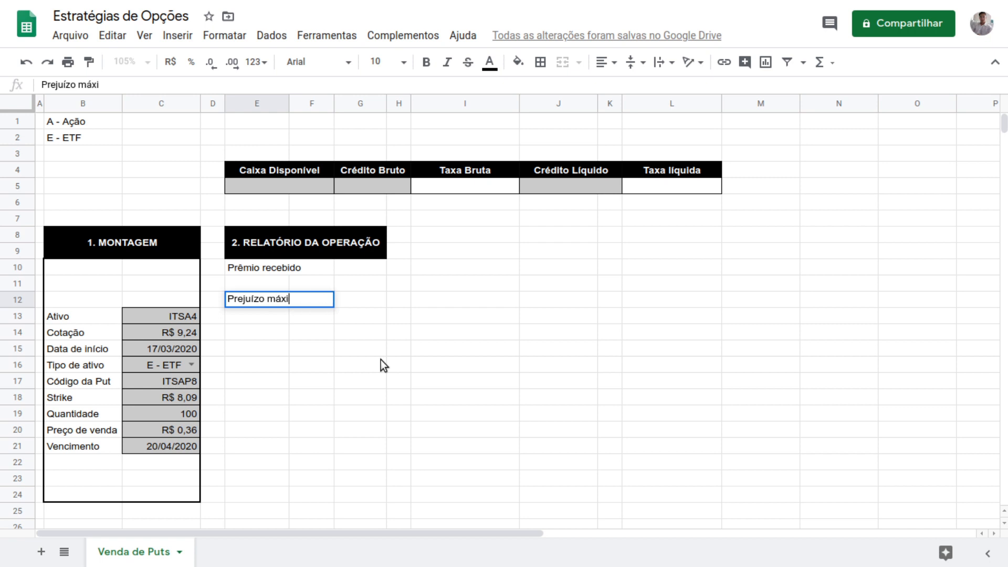
{"action": "type", "text": "mo"}
{"action": "key", "text": "Return"}
{"action": "type", "text": "(co"}
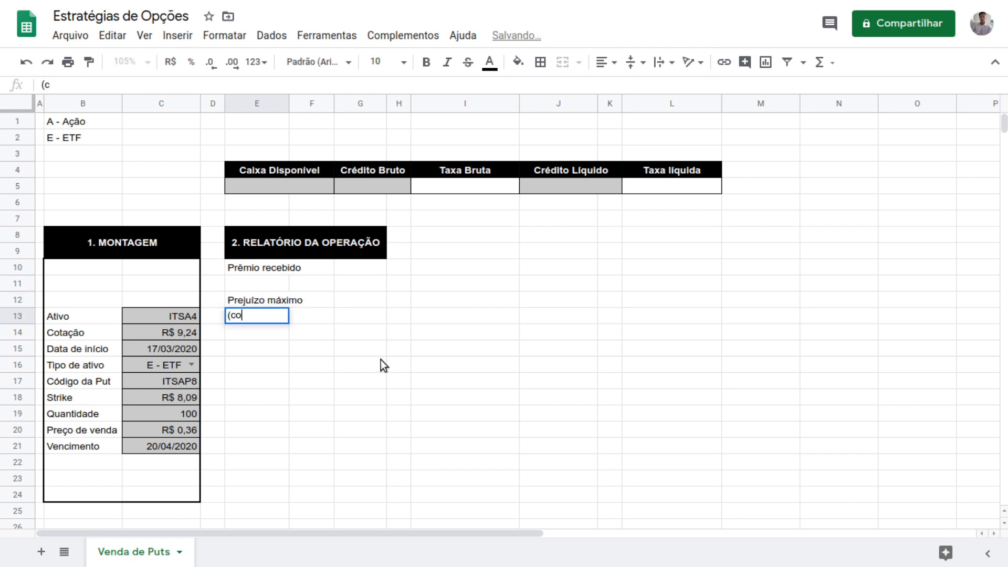
{"action": "type", "text": "mpra do"}
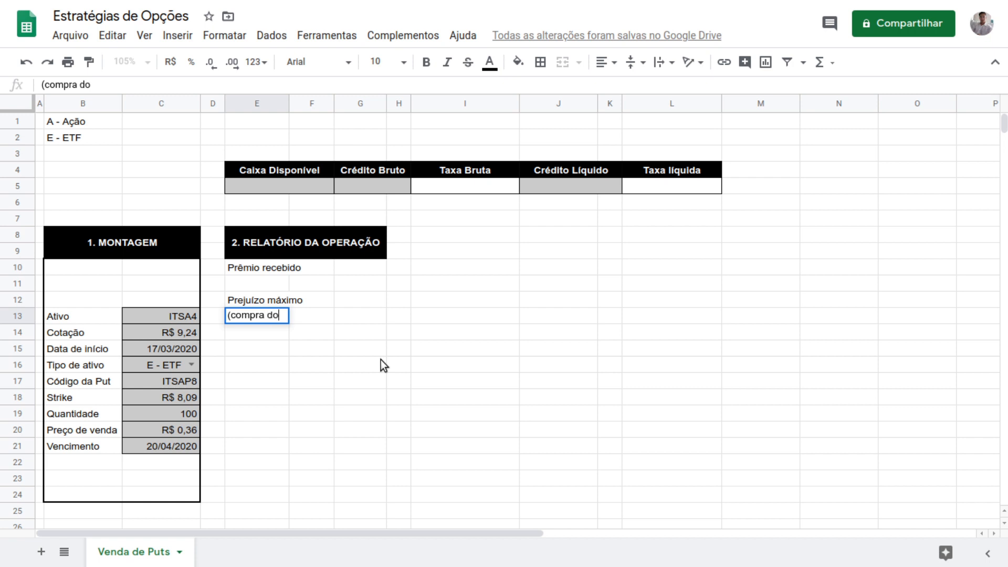
{"action": "type", "text": "s papéis"}
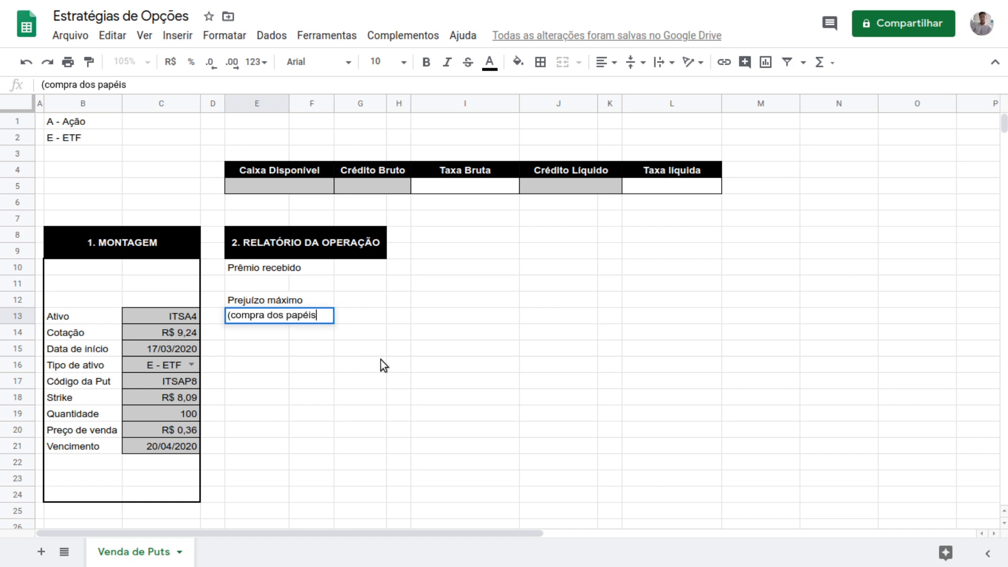
{"action": "type", "text": ")"}
{"action": "key", "text": "Return"}
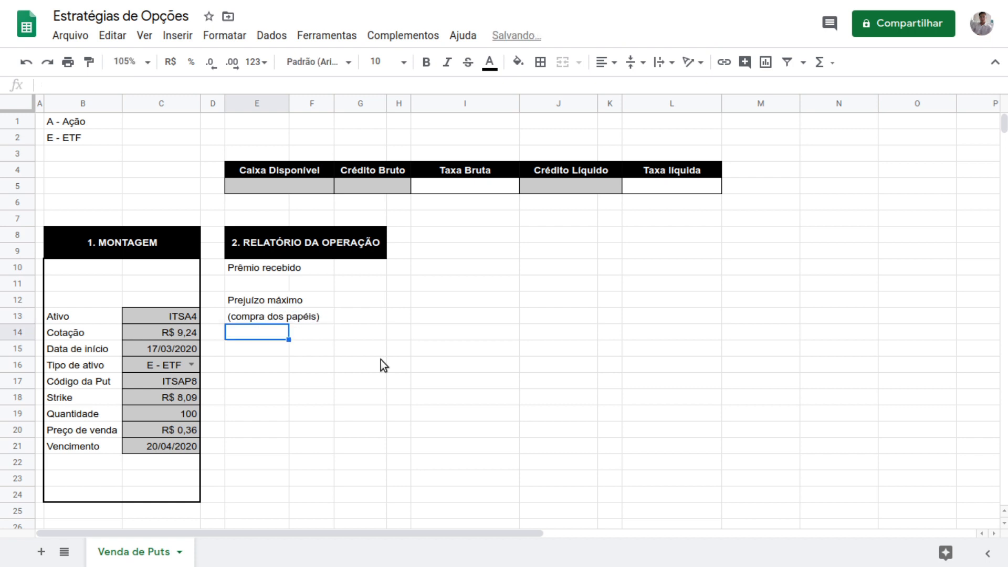
Enter the label "Proteção contra" in E15 and its second line "as quedas" in E16.
{"action": "key", "text": "Down"}
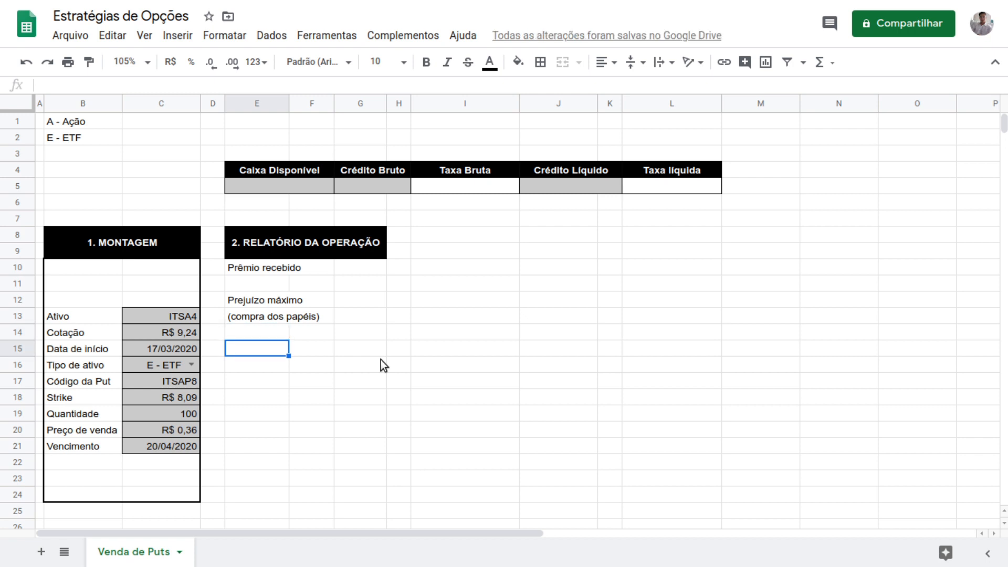
{"action": "type", "text": "Proteção contra"}
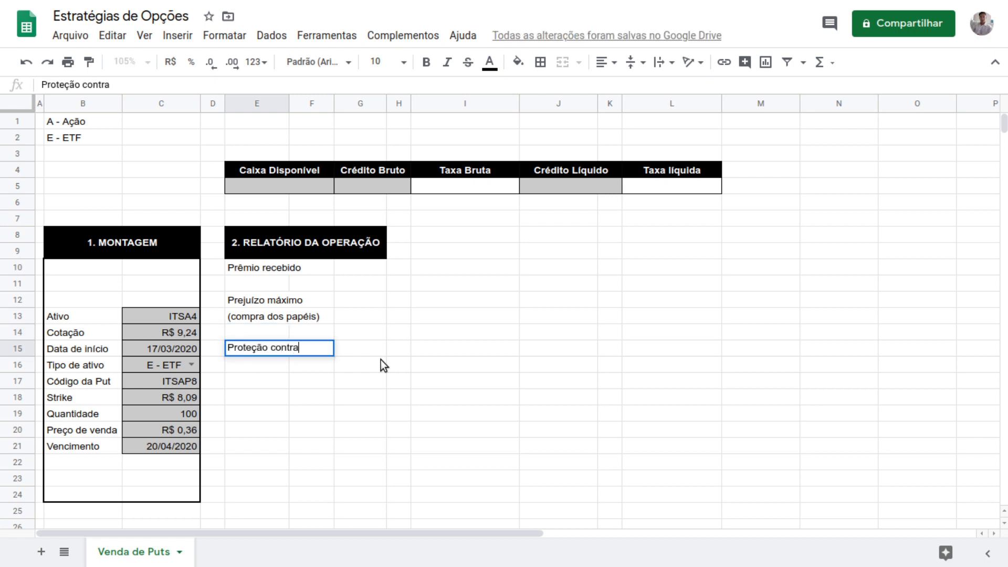
{"action": "key", "text": "Return"}
{"action": "type", "text": "as quedas"}
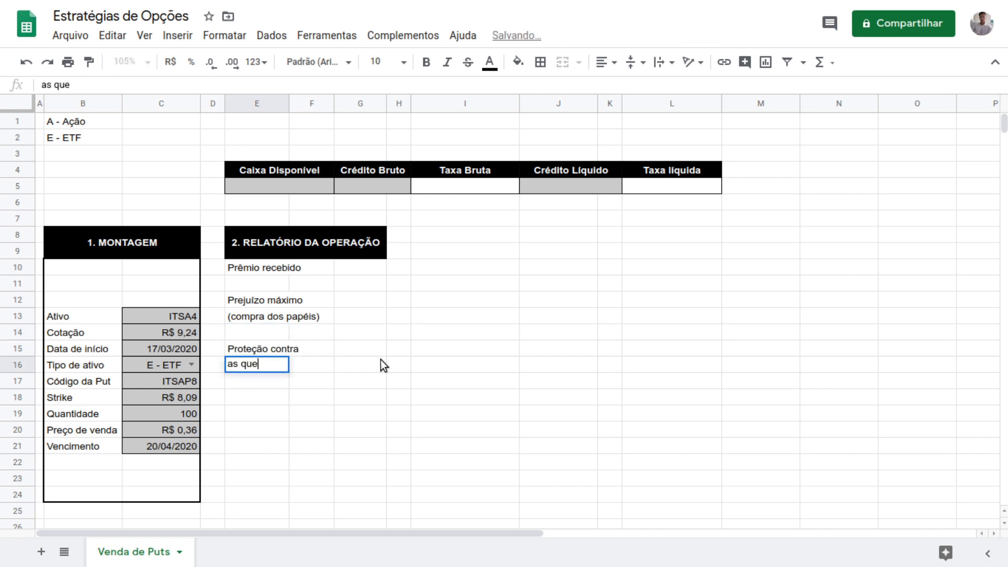
{"action": "key", "text": "Return"}
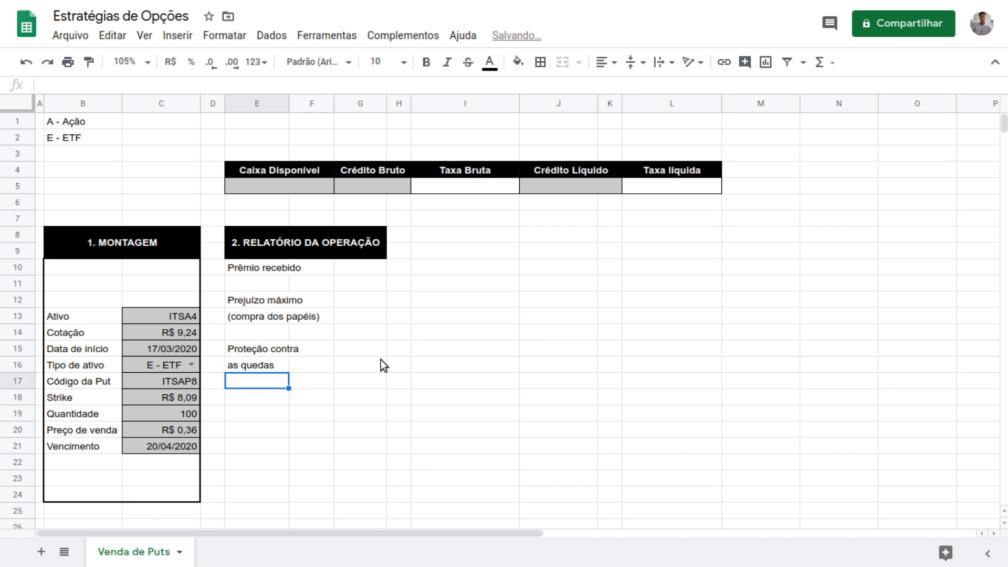
Move the word "as" up a line, making E15 "Proteção contra as" and E16 "quedas".
{"action": "key", "text": "Up"}
{"action": "key", "text": "Up"}
{"action": "key", "text": "Return"}
{"action": "type", "text": "as"}
{"action": "key", "text": "Return"}
{"action": "key", "text": "Return"}
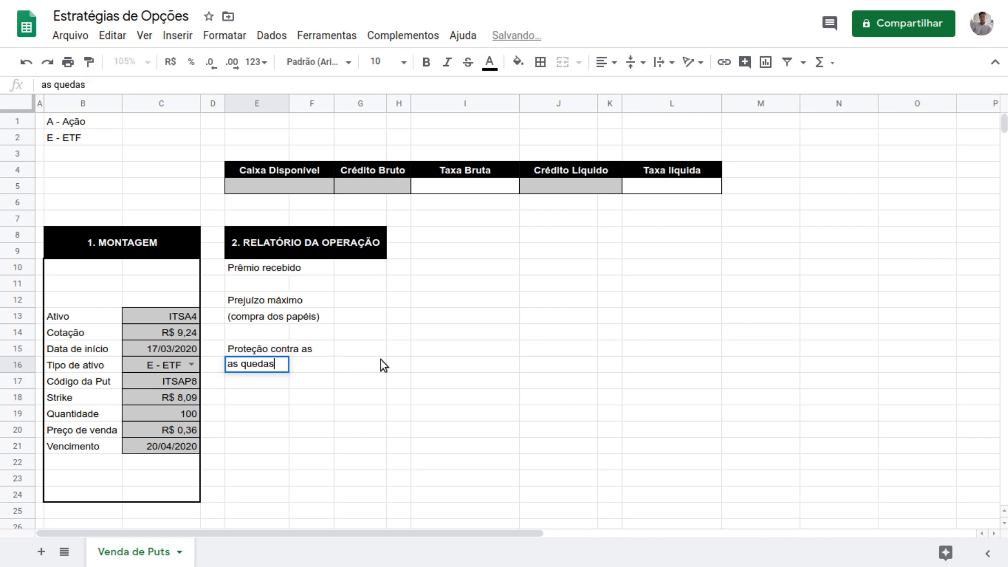
{"action": "key", "text": "ctrl+Left"}
{"action": "key", "text": "shift+Home"}
{"action": "key", "text": "BackSpace"}
{"action": "key", "text": "Return"}
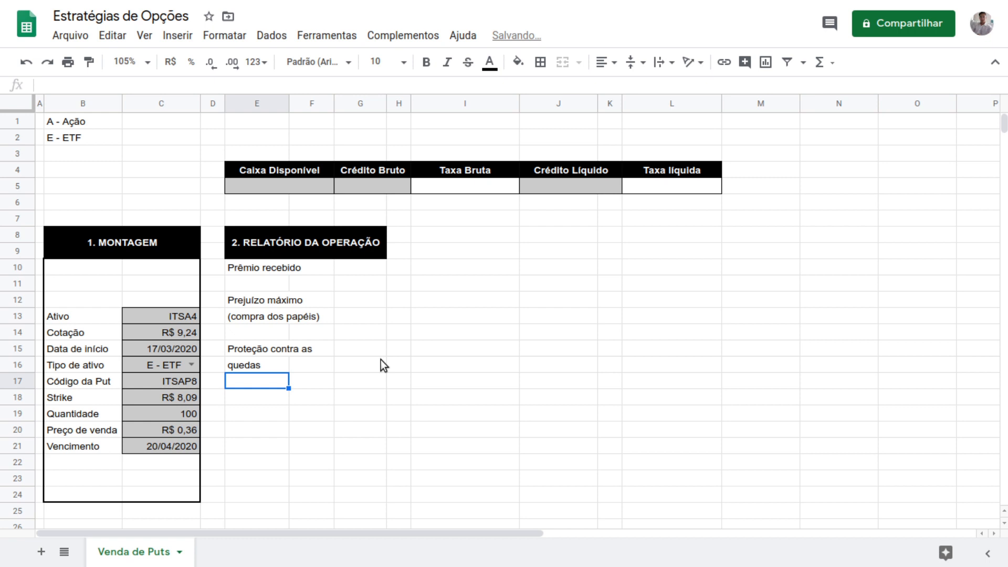
Enter the label "Prazo da" in E18 and its second line "operação" in E19.
{"action": "key", "text": "Down"}
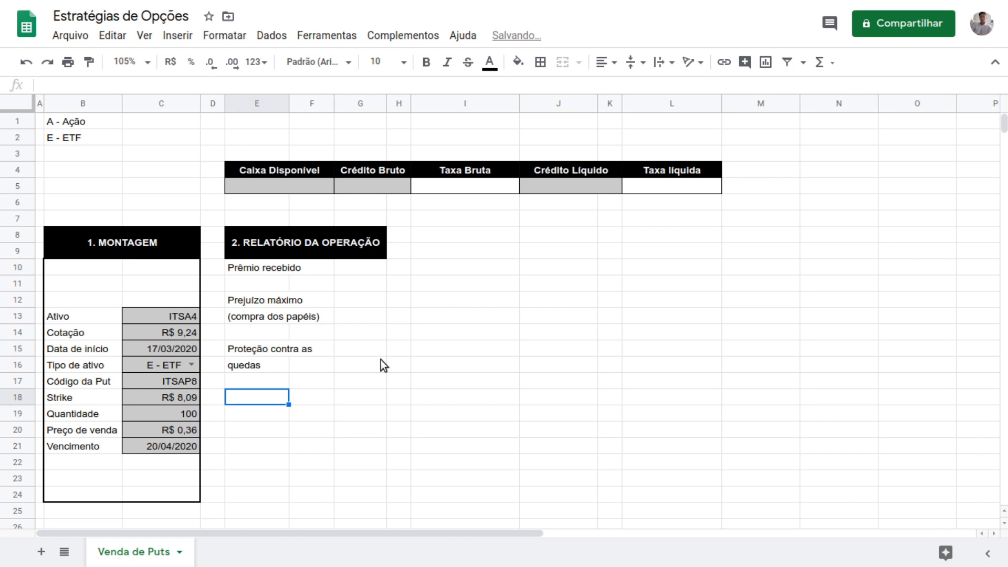
{"action": "type", "text": "Prazo da"}
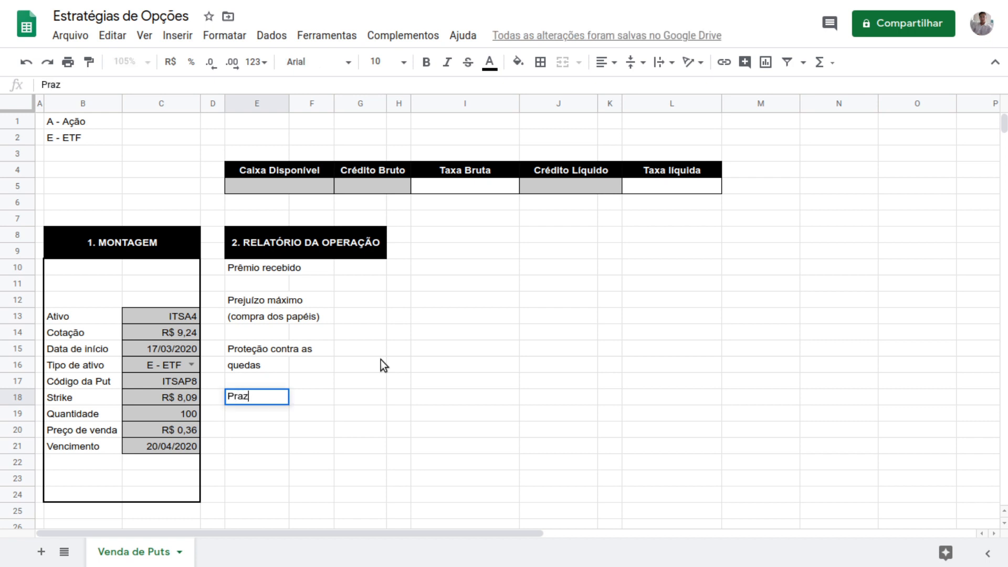
{"action": "key", "text": "Return"}
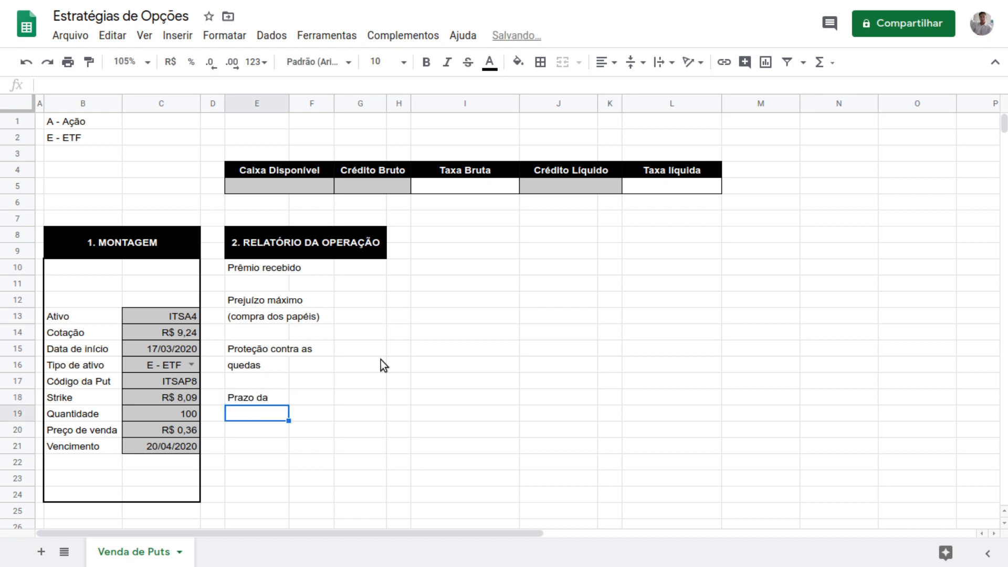
{"action": "type", "text": "opração"}
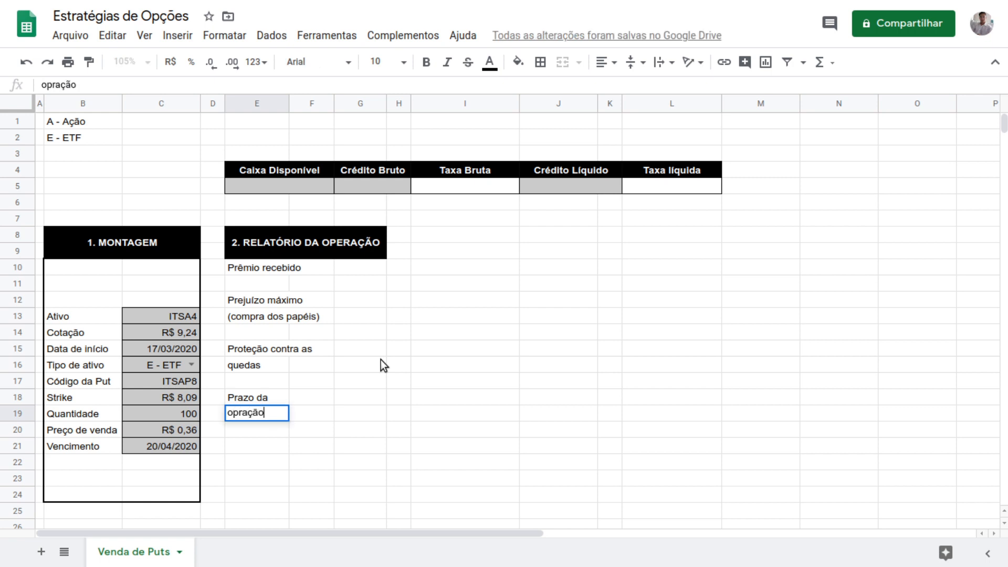
{"action": "key", "text": "BackSpace"}
{"action": "key", "text": "BackSpace"}
{"action": "key", "text": "BackSpace"}
{"action": "key", "text": "BackSpace"}
{"action": "key", "text": "BackSpace"}
{"action": "type", "text": "eração"}
{"action": "key", "text": "Return"}
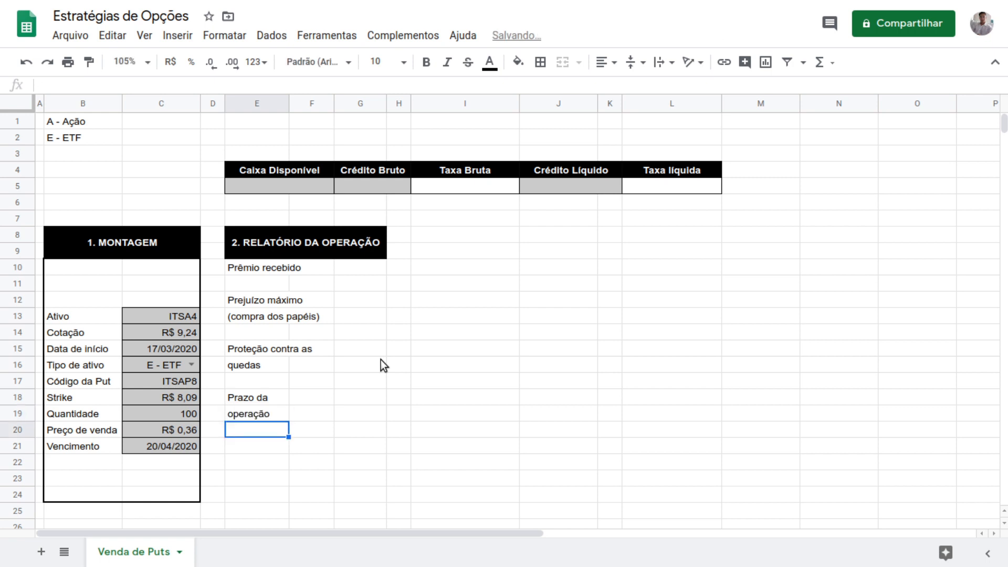
Enter "d.c." in F18 and "d.u." in F19, beside the "Prazo da operação" label.
{"action": "key", "text": "Up"}
{"action": "key", "text": "Up"}
{"action": "key", "text": "Right"}
{"action": "type", "text": "d.c."}
{"action": "key", "text": "Return"}
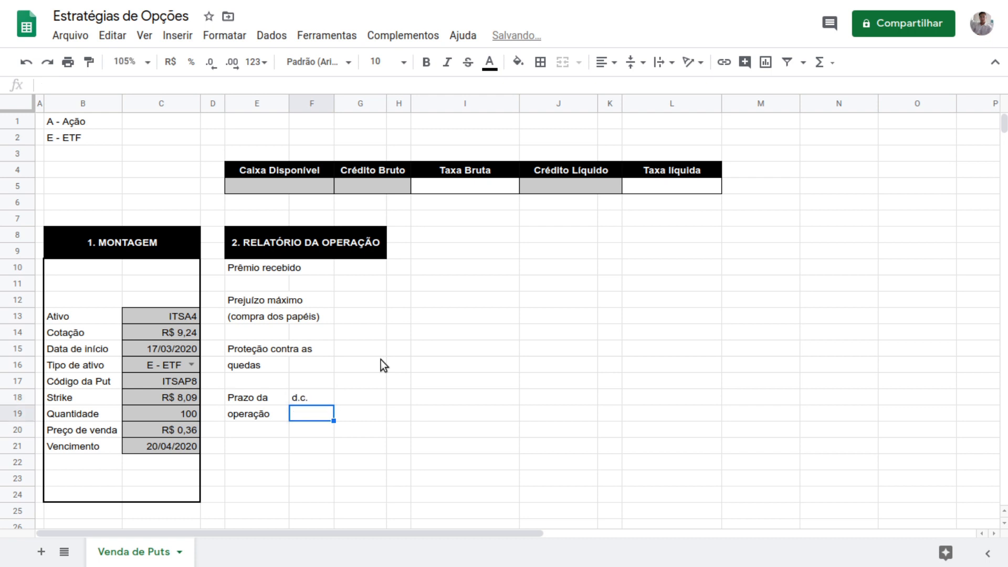
{"action": "type", "text": "d.u."}
{"action": "key", "text": "Return"}
Enter the labels "Crédito bruto" in E22 and "Break-even point" in E23.
{"action": "key", "text": "Up"}
{"action": "key", "text": "Left"}
{"action": "key", "text": "Down"}
{"action": "key", "text": "Down"}
{"action": "key", "text": "Down"}
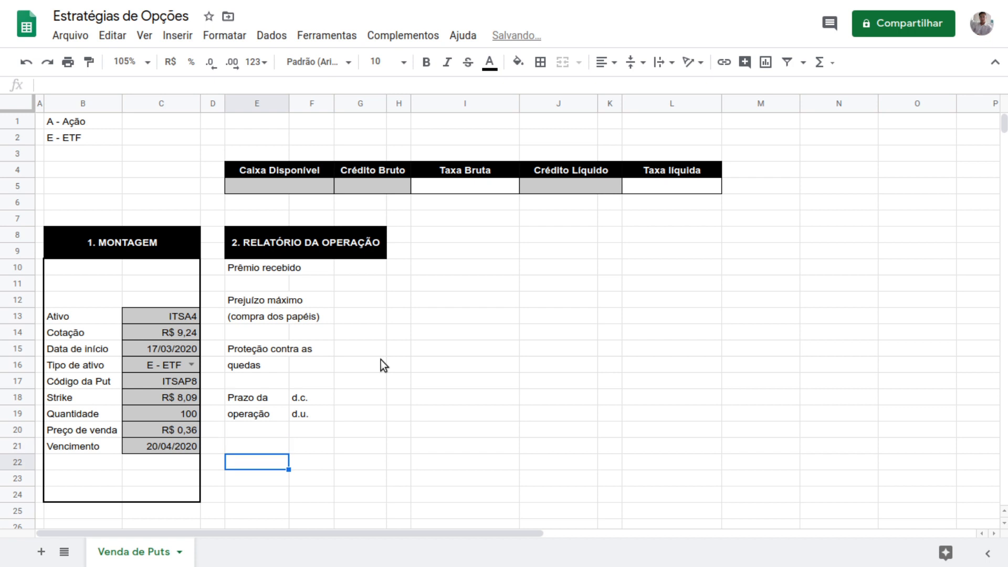
{"action": "type", "text": "Cré"}
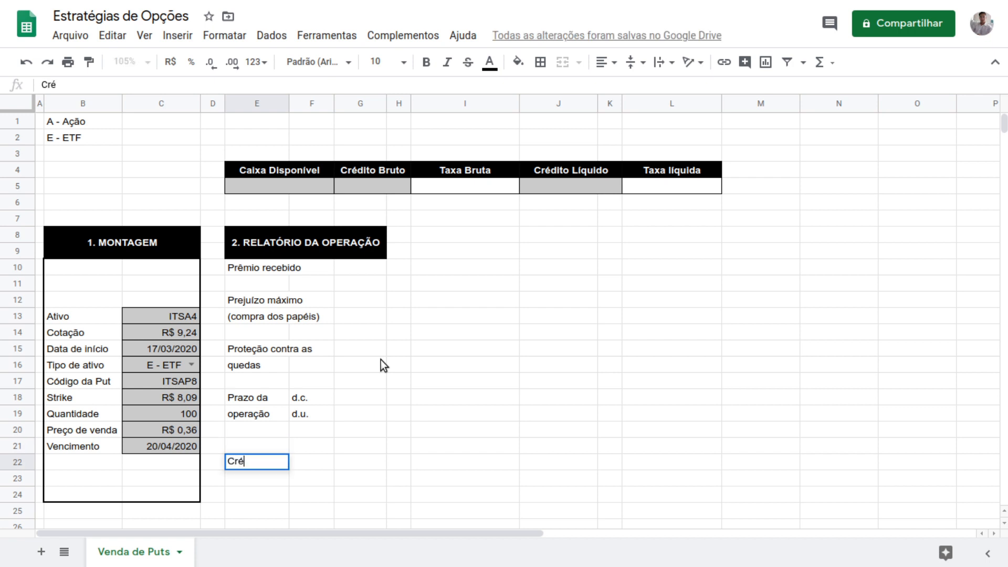
{"action": "type", "text": "dito bruto"}
{"action": "key", "text": "Return"}
{"action": "type", "text": "Break-e"}
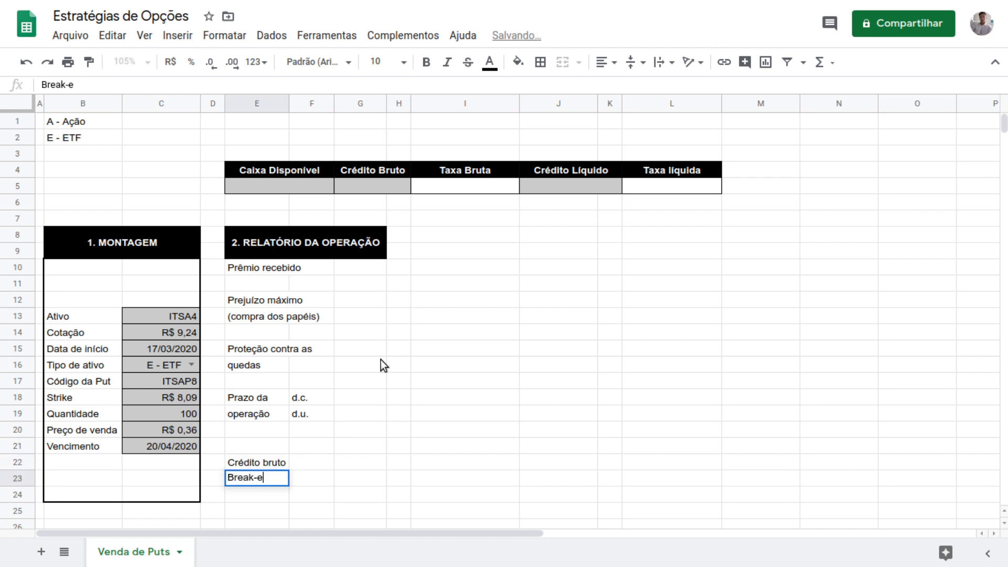
{"action": "type", "text": "ven point"}
{"action": "key", "text": "Return"}
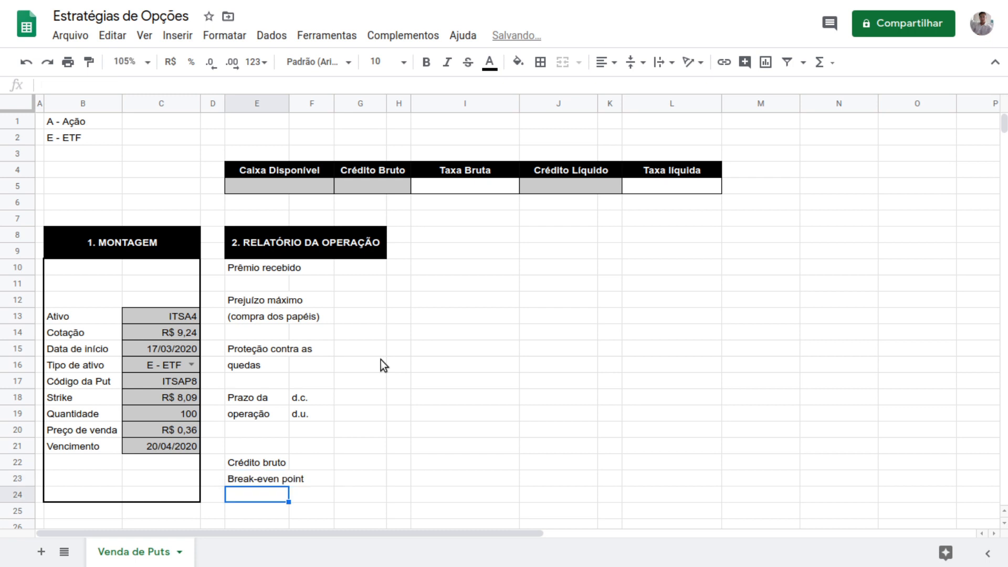
Enter the label "Taxa/Remun. bruta" in E24, below "Break-even point".
{"action": "type", "text": "Taxa"}
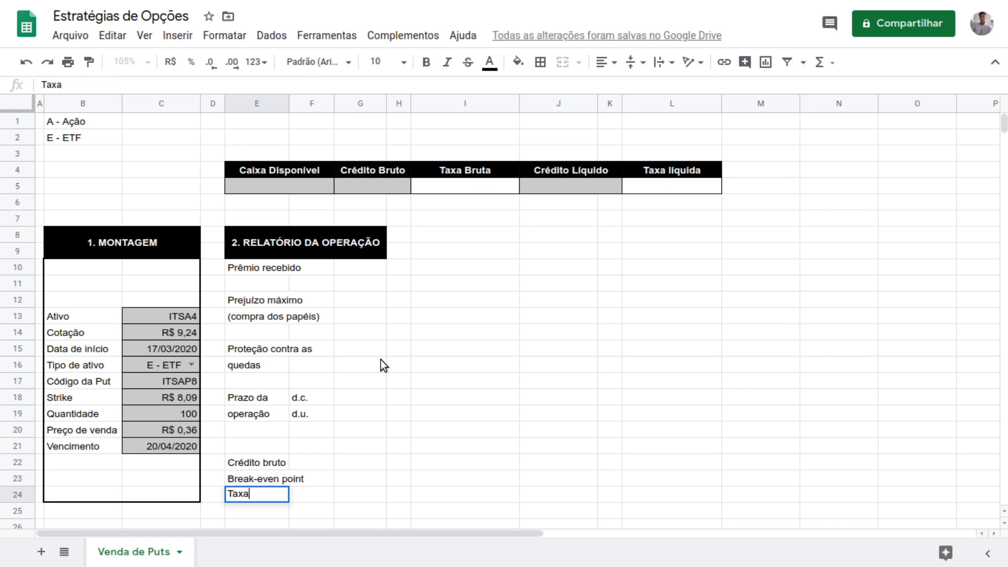
{"action": "type", "text": "/Remun. "}
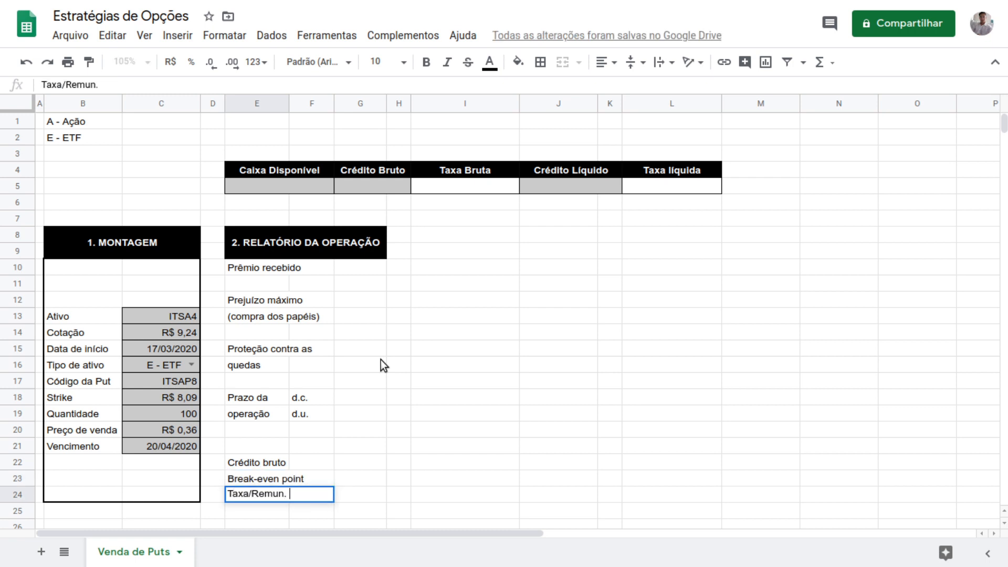
{"action": "type", "text": "bruta"}
{"action": "key", "text": "Return"}
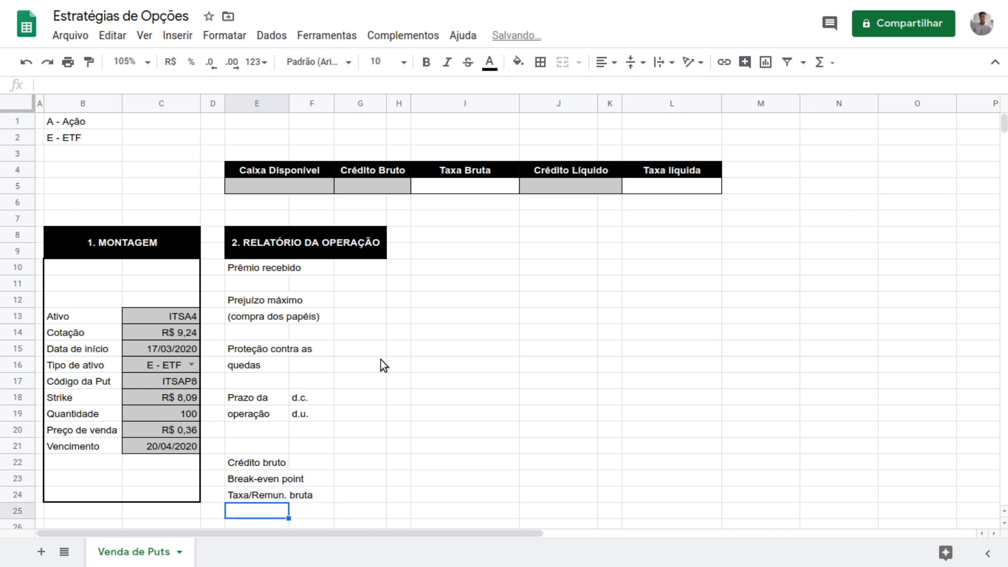
{"action": "key", "text": "Up"}
{"action": "key", "text": "Right"}
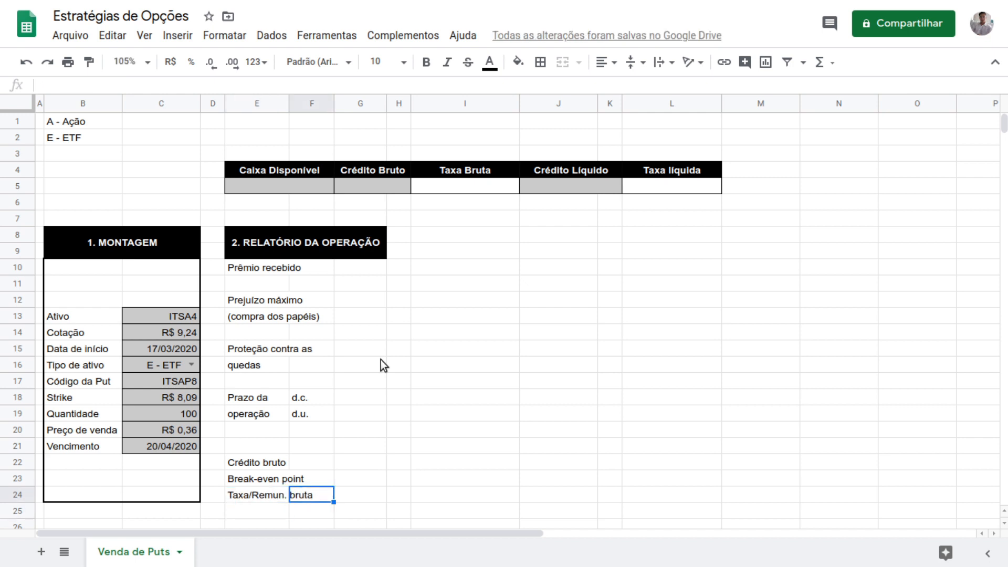
{"action": "key", "text": "Right"}
{"action": "key", "text": "Left"}
{"action": "key", "text": "Left"}
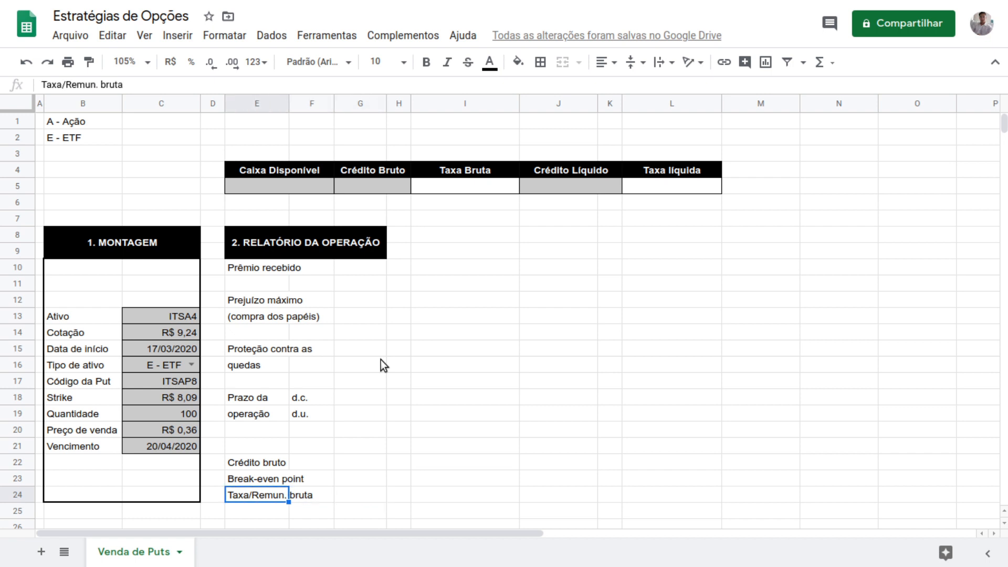
Apply an outer border around the report area E10:G24.
{"action": "left_click", "coordinate": [255, 271]}
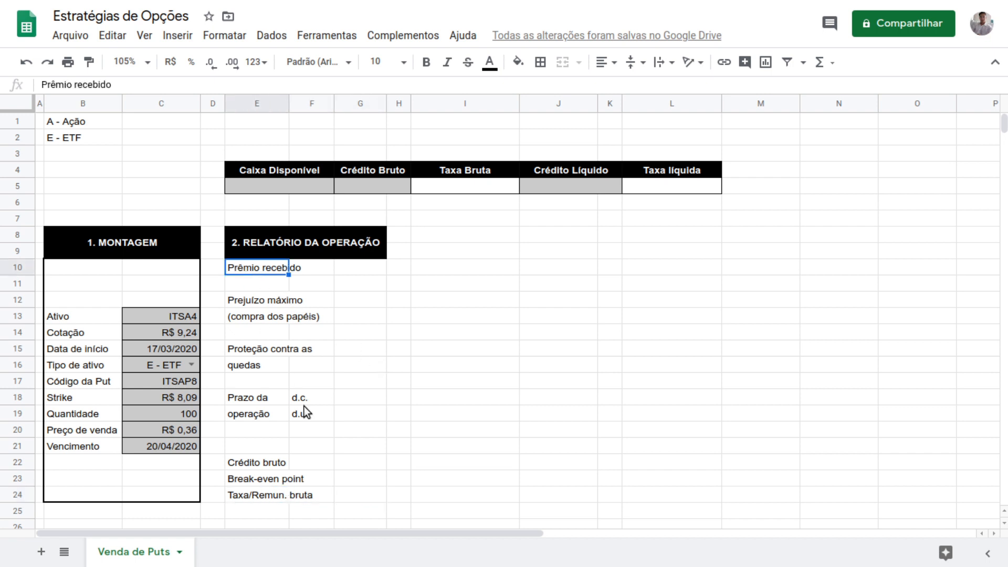
{"action": "left_click", "coordinate": [361, 496], "text": "shift"}
{"action": "left_click", "coordinate": [541, 62]}
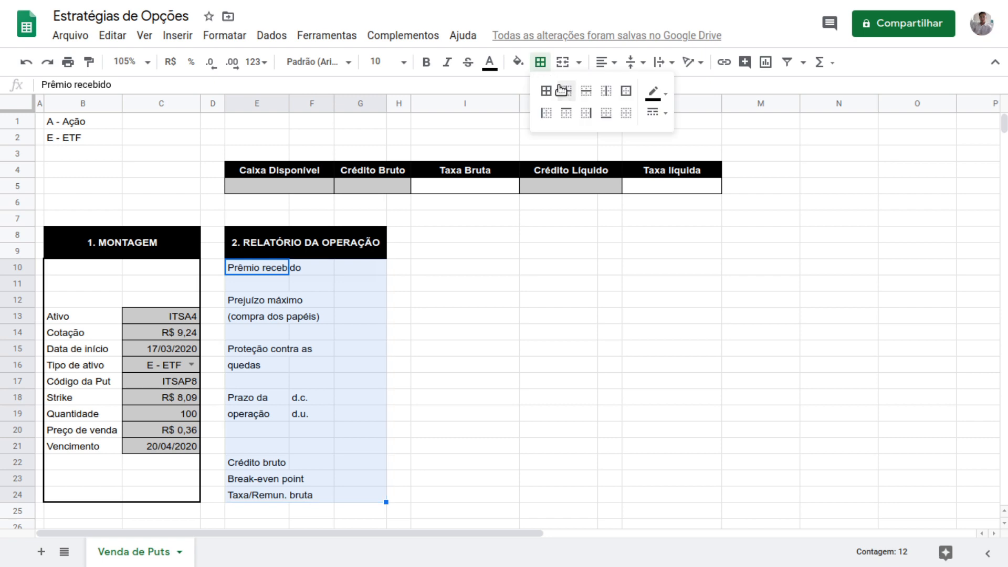
{"action": "left_click", "coordinate": [626, 91]}
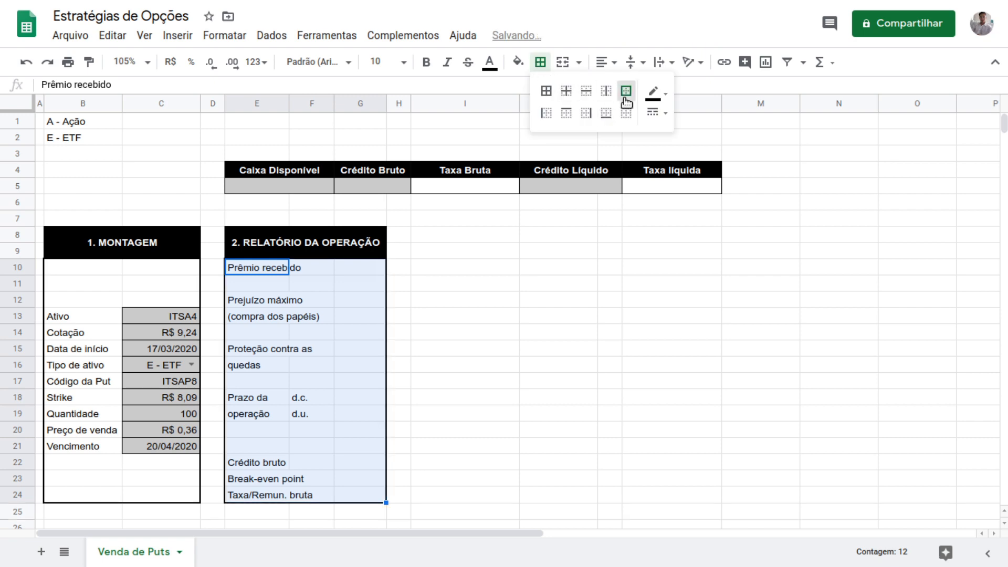
{"action": "left_click", "coordinate": [312, 283]}
Calculate the "Prêmio recebido" in G10 as quantity times sale price with the formula =C19*C20.
{"action": "left_click", "coordinate": [357, 267]}
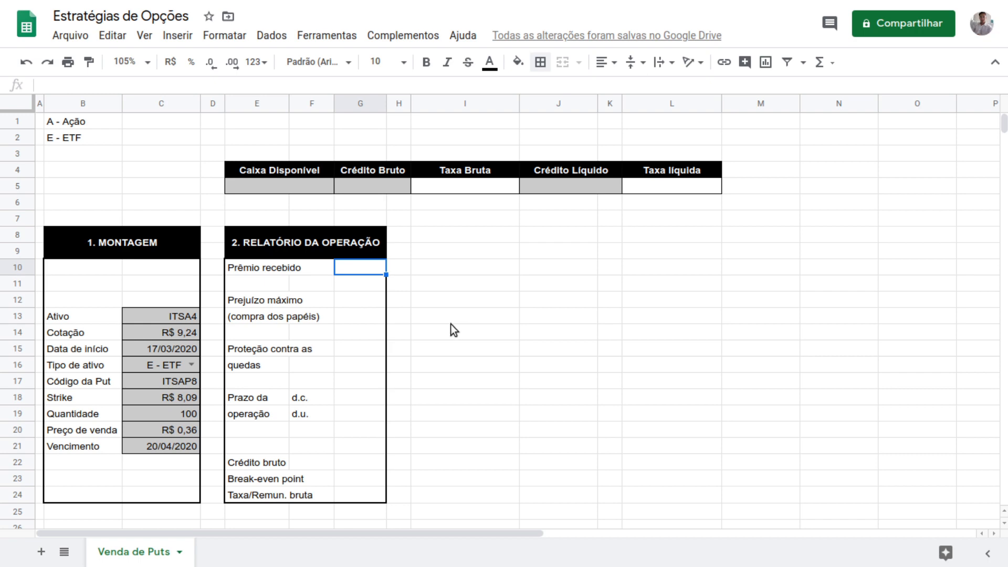
{"action": "type", "text": "="}
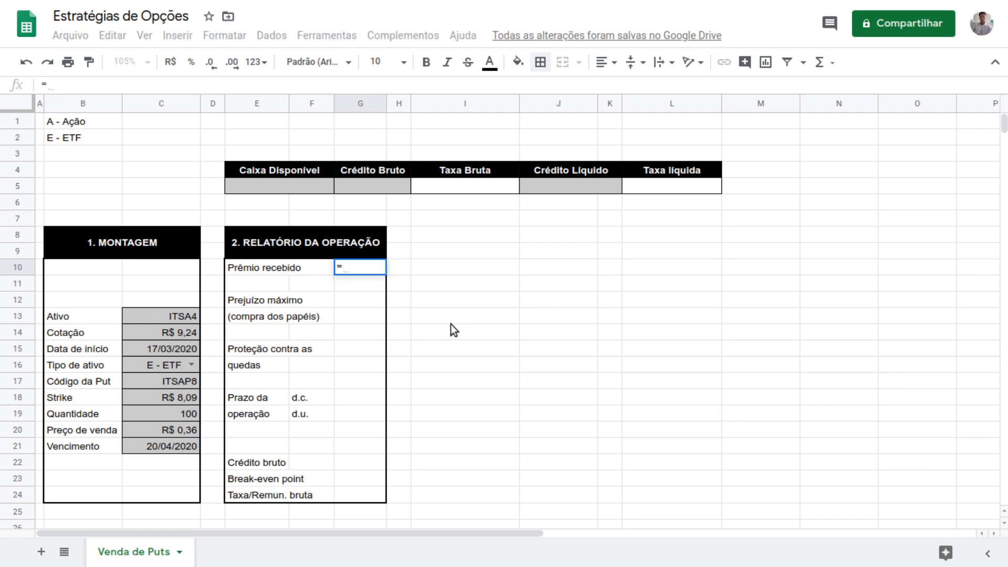
{"action": "left_click", "coordinate": [172, 413]}
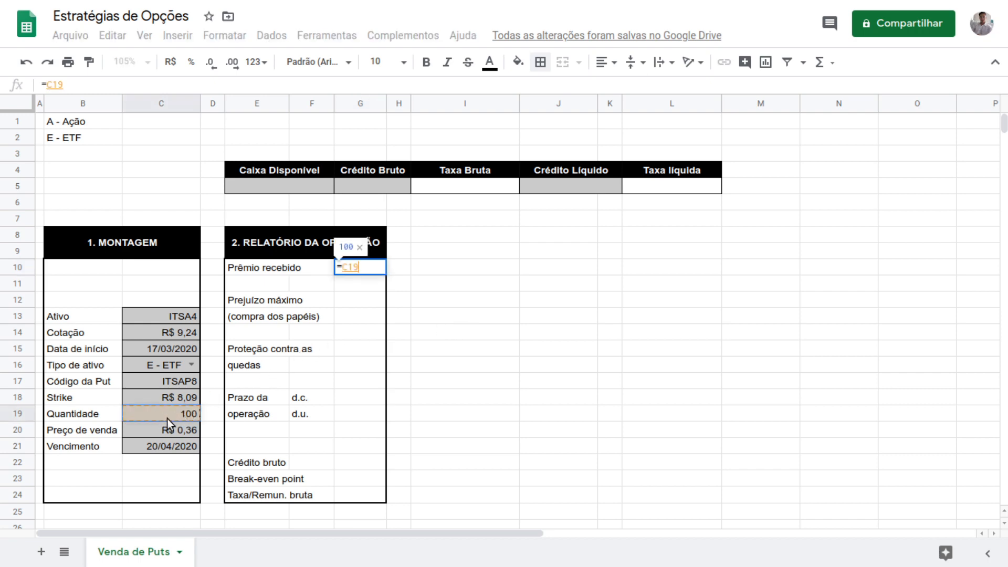
{"action": "type", "text": "*"}
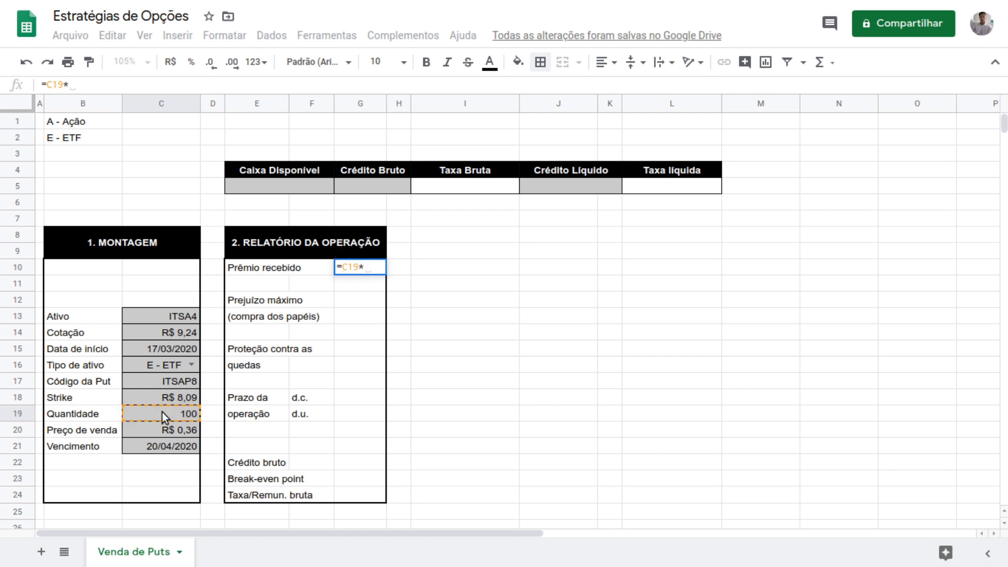
{"action": "left_click", "coordinate": [172, 430]}
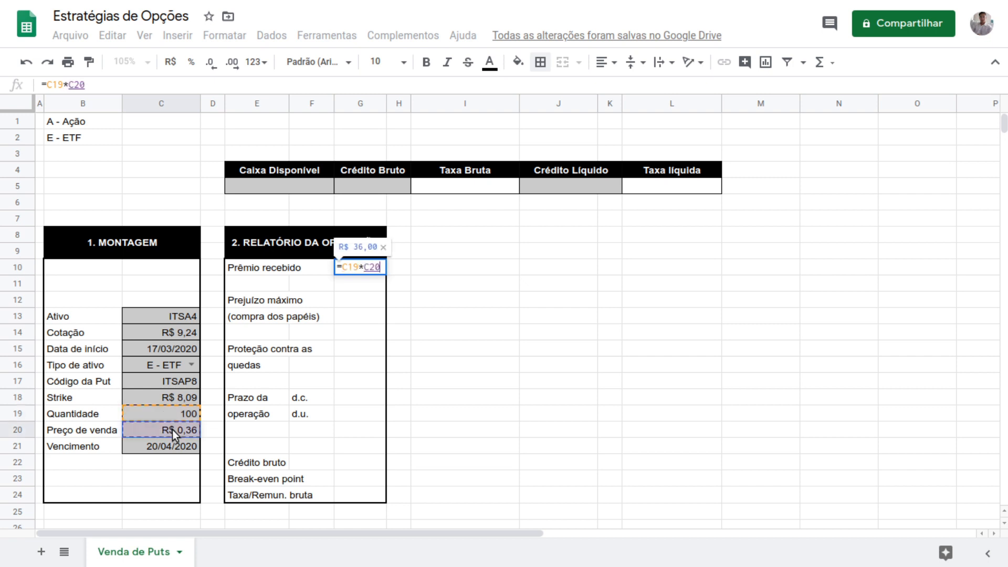
{"action": "key", "text": "Return"}
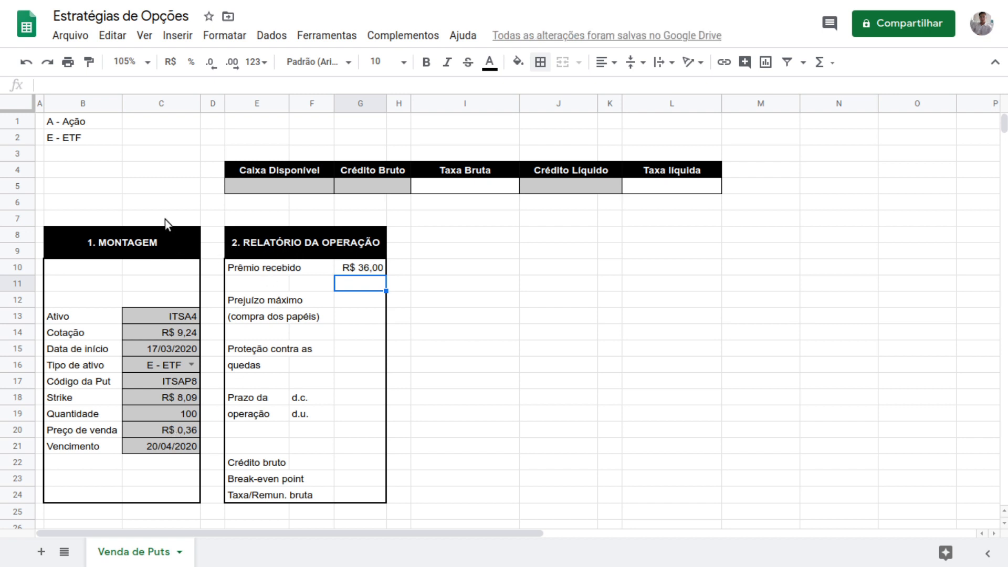
Merge cells G12:G13 beside the "Prejuízo máximo" label.
{"action": "left_click", "coordinate": [359, 303]}
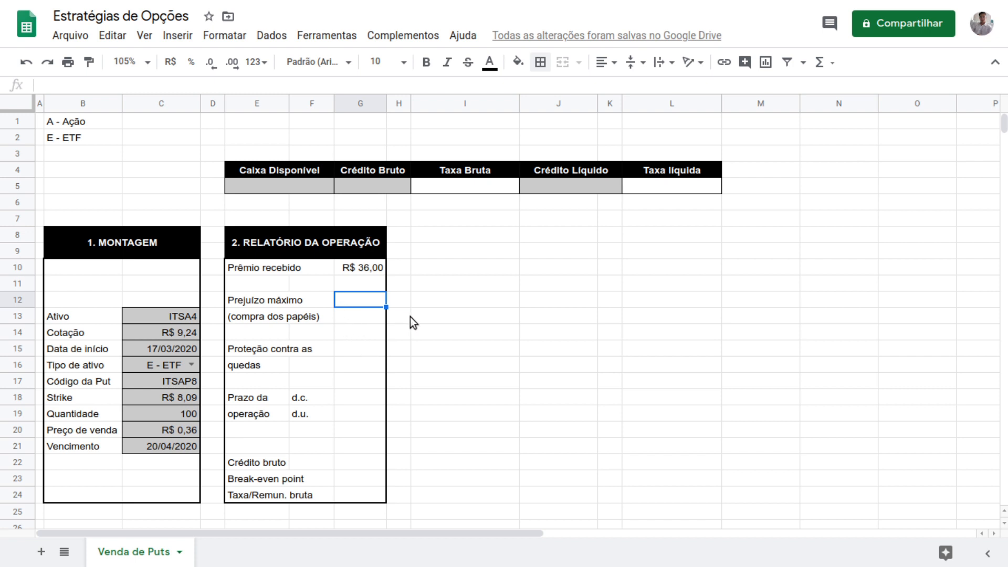
{"action": "key", "text": "shift+Down"}
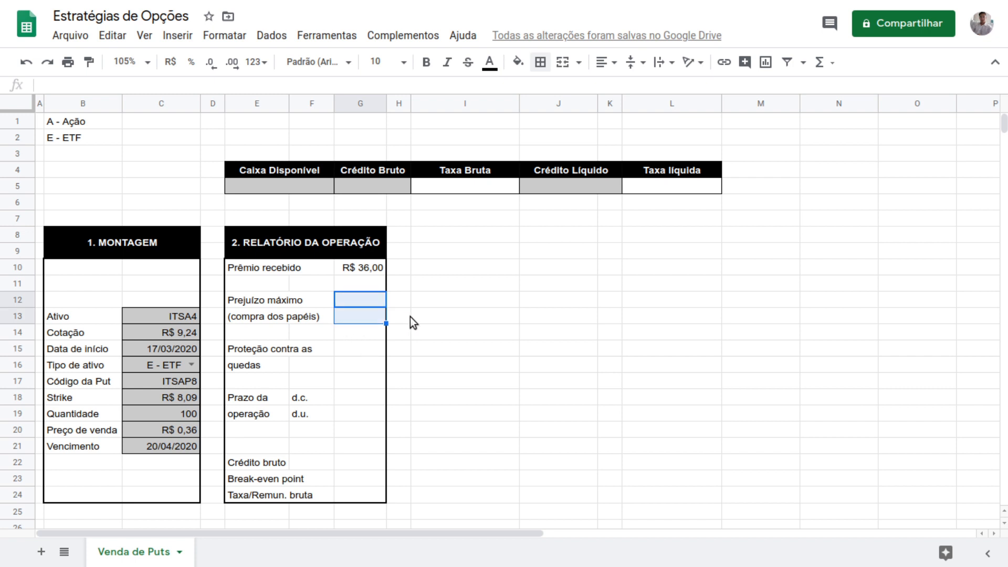
{"action": "left_click", "coordinate": [566, 63]}
{"action": "key", "text": "Left"}
{"action": "key", "text": "Left"}
{"action": "key", "text": "shift+Right"}
{"action": "key", "text": "shift+Down"}
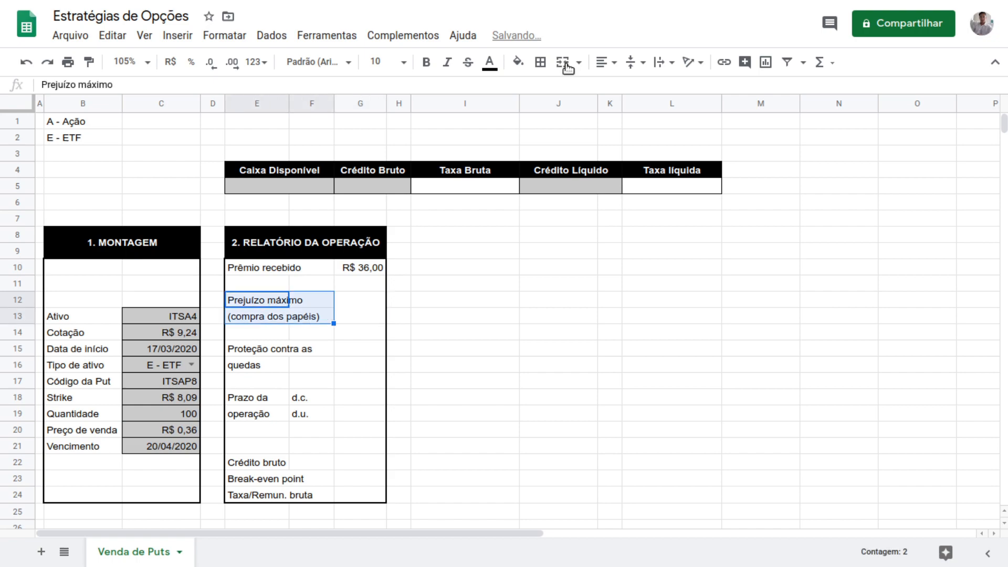
{"action": "left_click", "coordinate": [566, 65]}
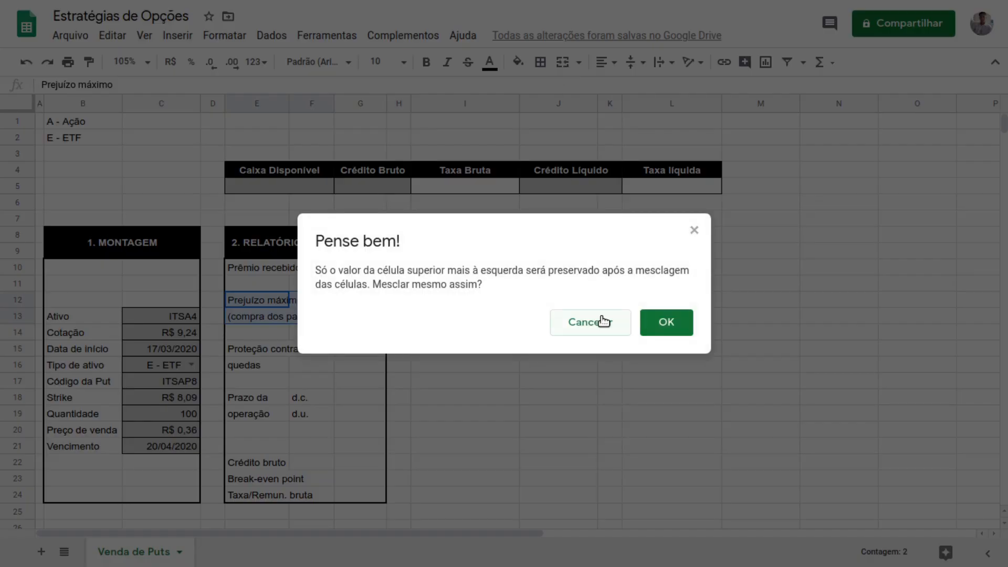
{"action": "left_click", "coordinate": [604, 323]}
{"action": "key", "text": "shift+Left"}
{"action": "key", "text": "shift+Up"}
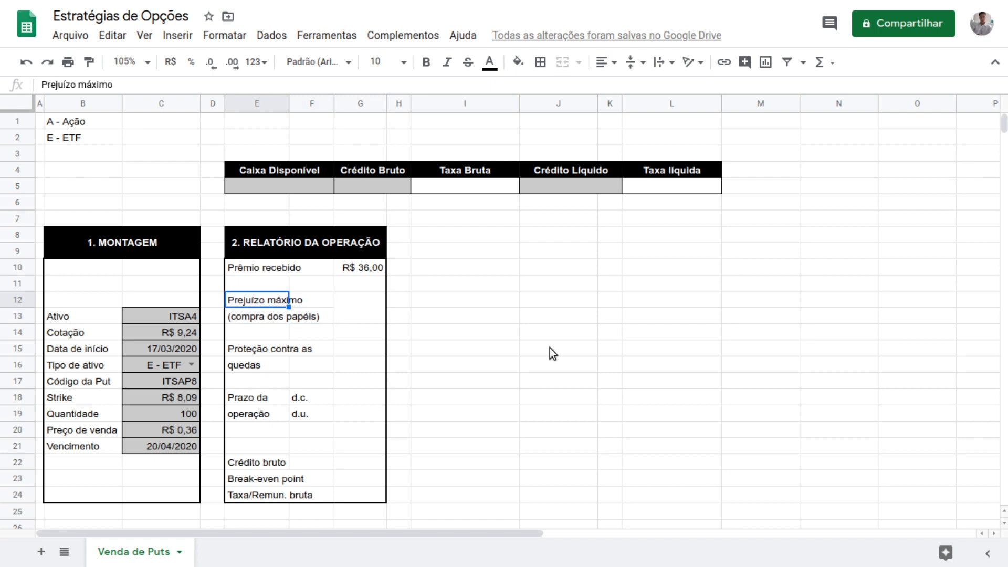
{"action": "key", "text": "shift+Right"}
{"action": "key", "text": "shift+Down"}
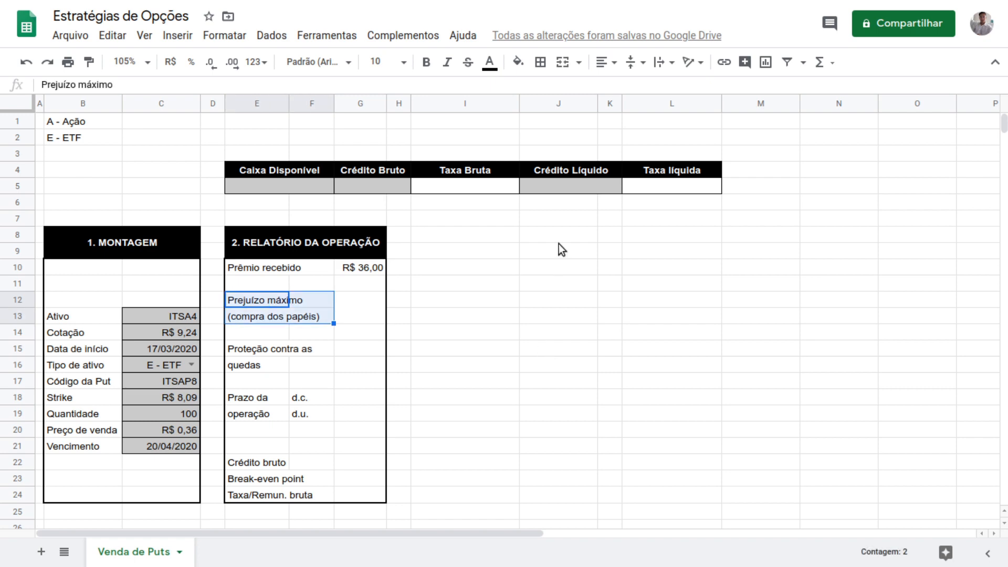
{"action": "left_click", "coordinate": [562, 62]}
{"action": "left_click", "coordinate": [566, 323]}
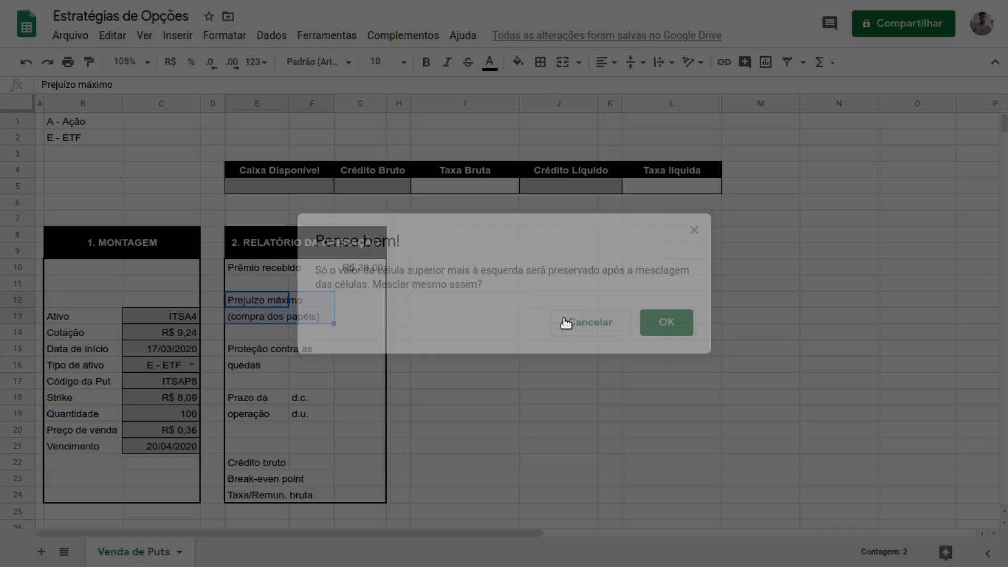
{"action": "left_click", "coordinate": [430, 312]}
{"action": "left_click", "coordinate": [254, 301]}
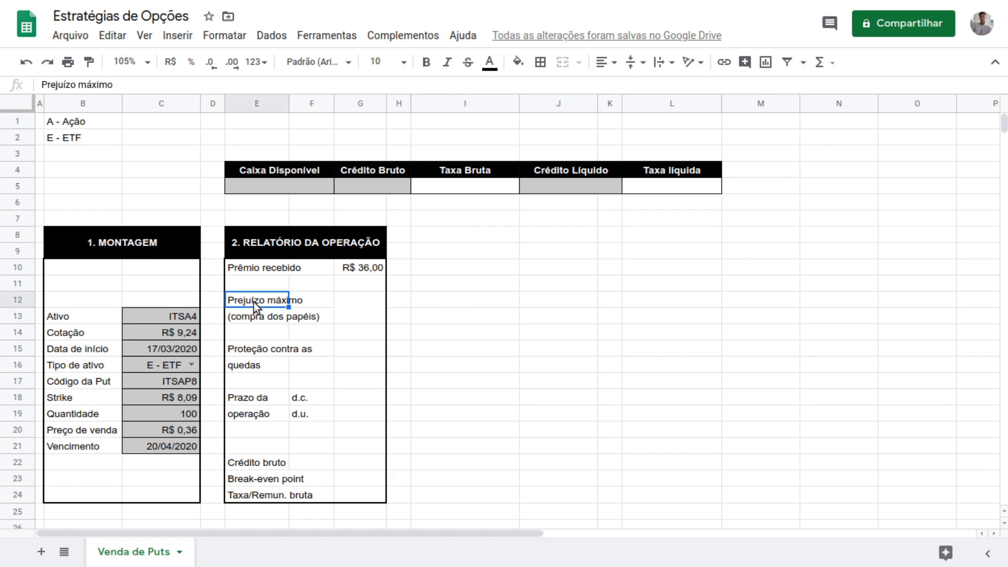
Merge cells G15:G16 beside the "Proteção contra as quedas" label.
{"action": "left_click", "coordinate": [368, 352]}
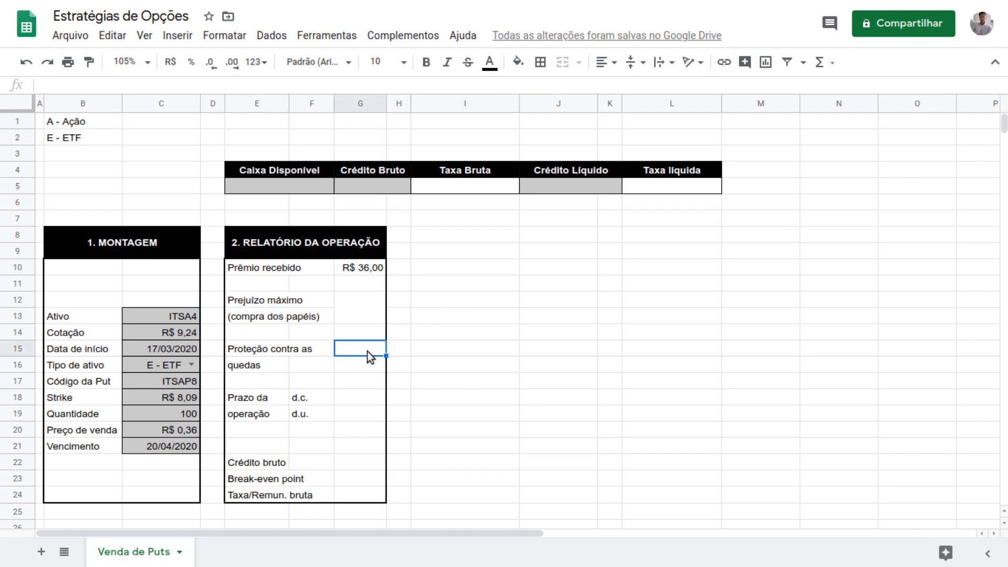
{"action": "key", "text": "shift+Down"}
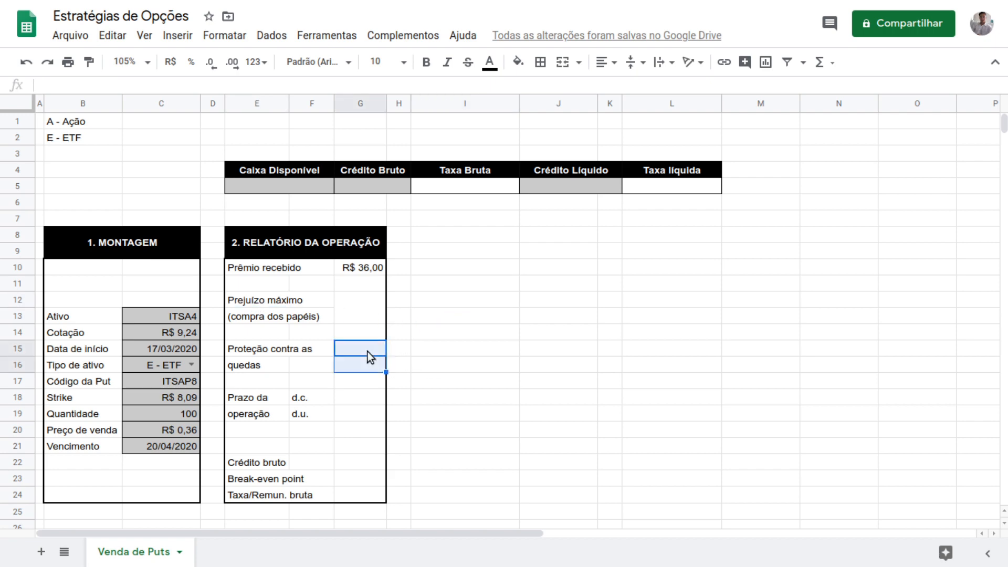
{"action": "left_click", "coordinate": [565, 63]}
{"action": "key", "text": "Down"}
{"action": "key", "text": "Down"}
{"action": "key", "text": "Down"}
{"action": "key", "text": "Down"}
{"action": "key", "text": "Down"}
{"action": "key", "text": "Down"}
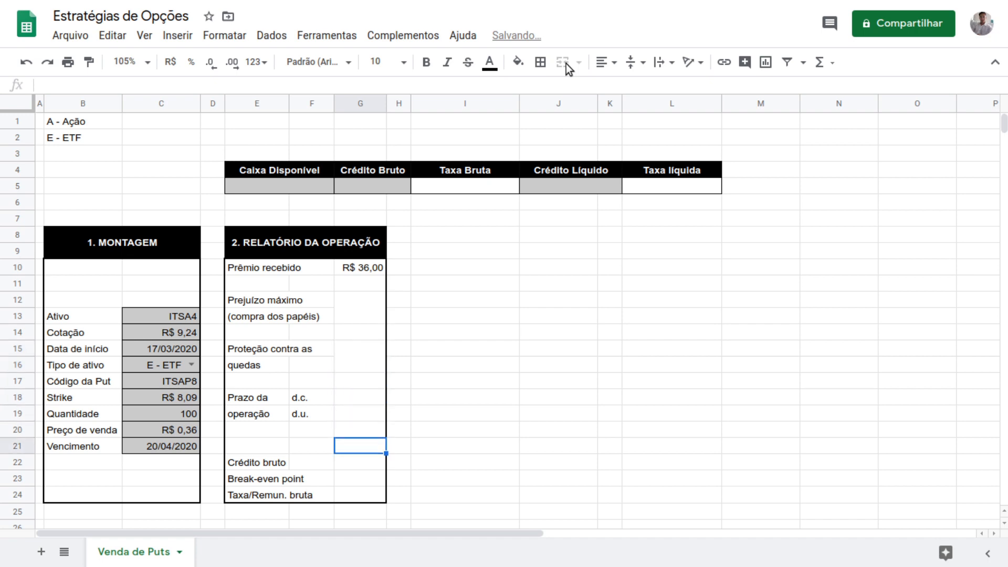
Calculate the "Prejuízo máximo" in merged cell G12 as quantity times strike with the formula =C19*C18.
{"action": "key", "text": "Up"}
{"action": "key", "text": "Up"}
{"action": "key", "text": "Up"}
{"action": "key", "text": "Up"}
{"action": "key", "text": "Up"}
{"action": "key", "text": "Up"}
{"action": "key", "text": "Up"}
{"action": "key", "text": "Up"}
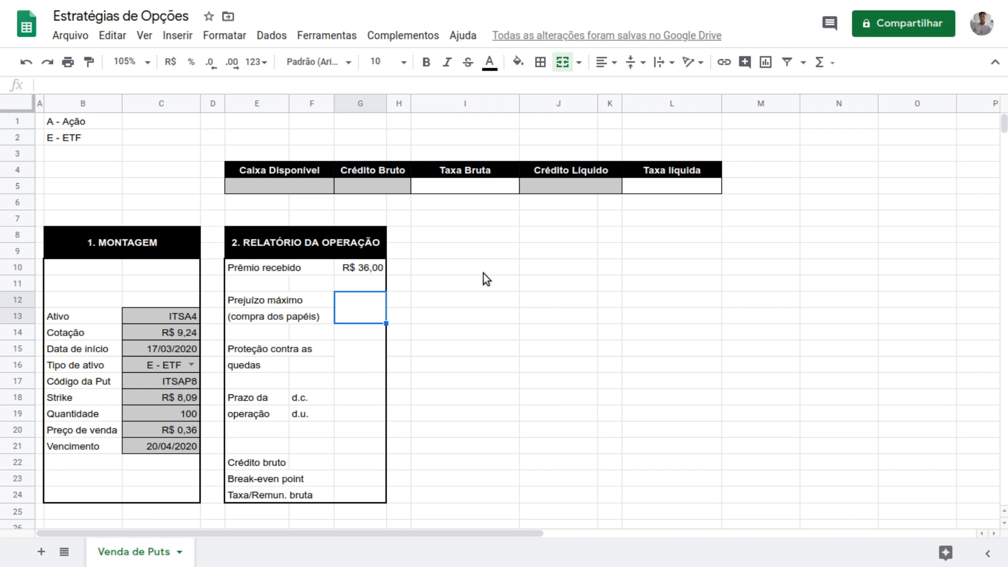
{"action": "type", "text": "="}
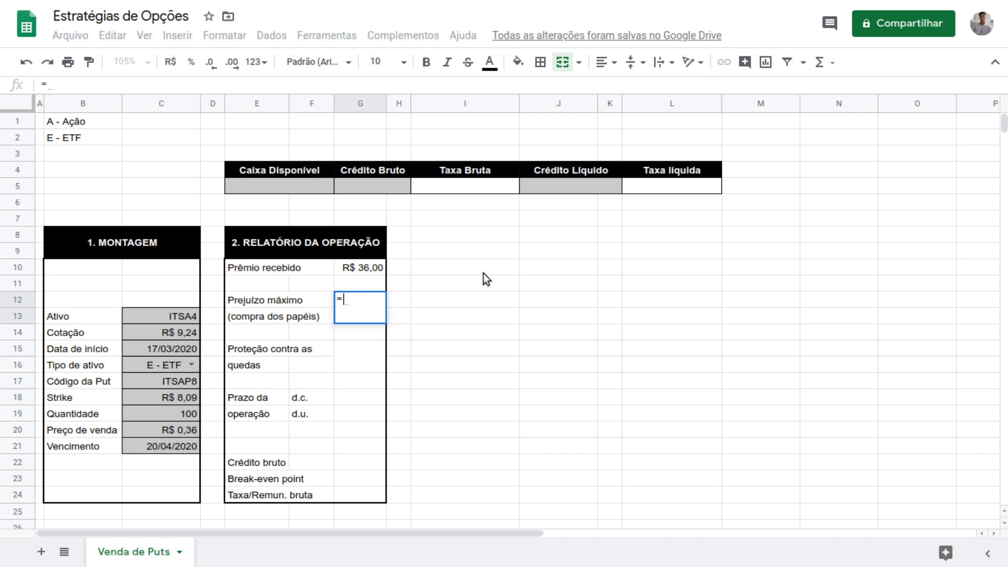
{"action": "left_click", "coordinate": [166, 418]}
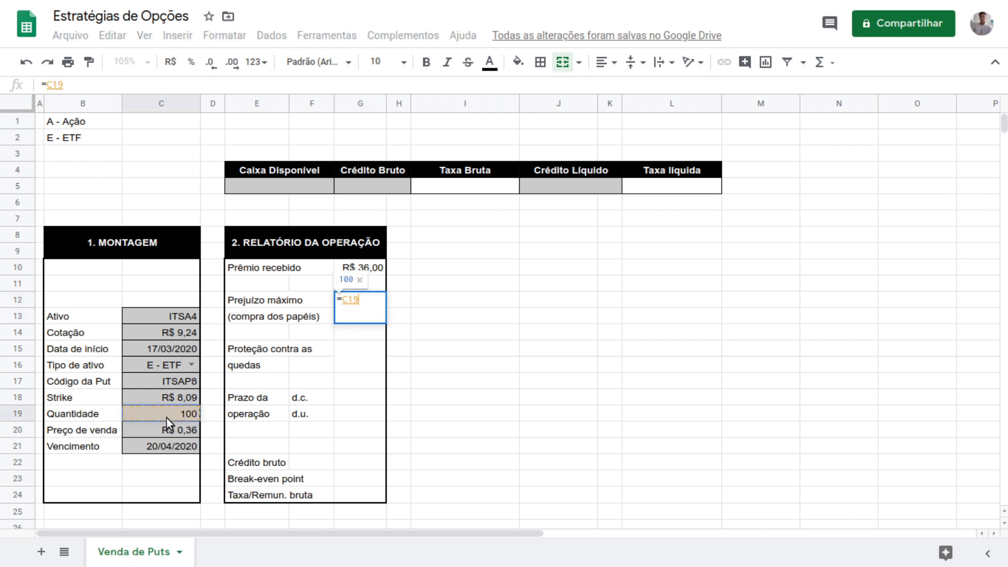
{"action": "type", "text": "*"}
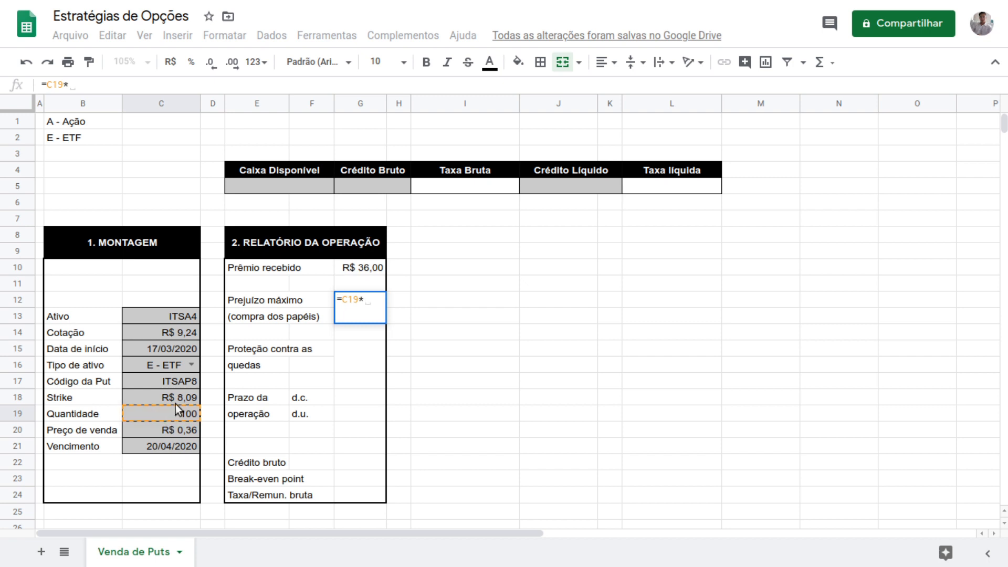
{"action": "left_click", "coordinate": [179, 400]}
{"action": "key", "text": "Return"}
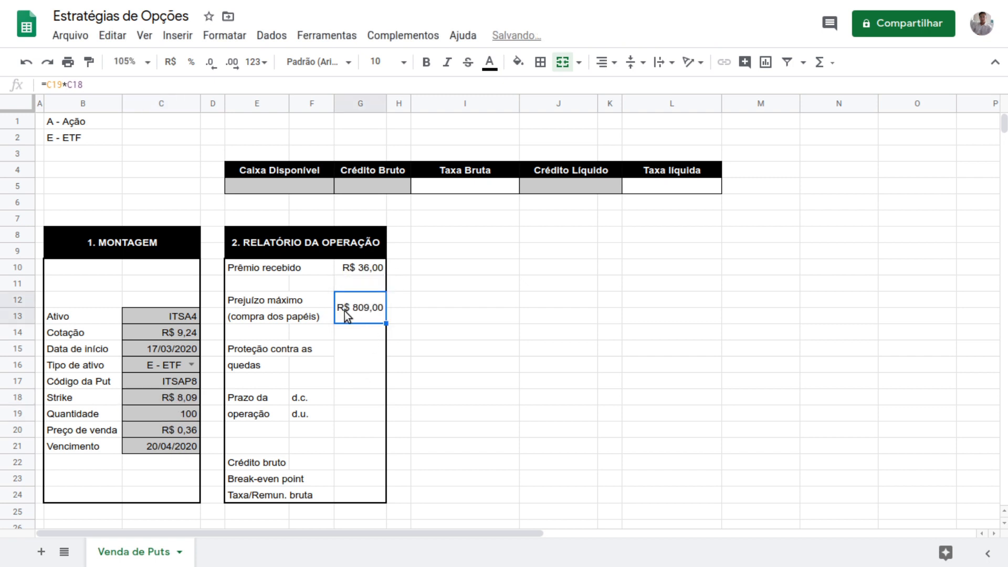
Calculate the "Proteção contra as quedas" in G15 with the formula =1-C18/C14 and format it as a percentage.
{"action": "left_click", "coordinate": [364, 356]}
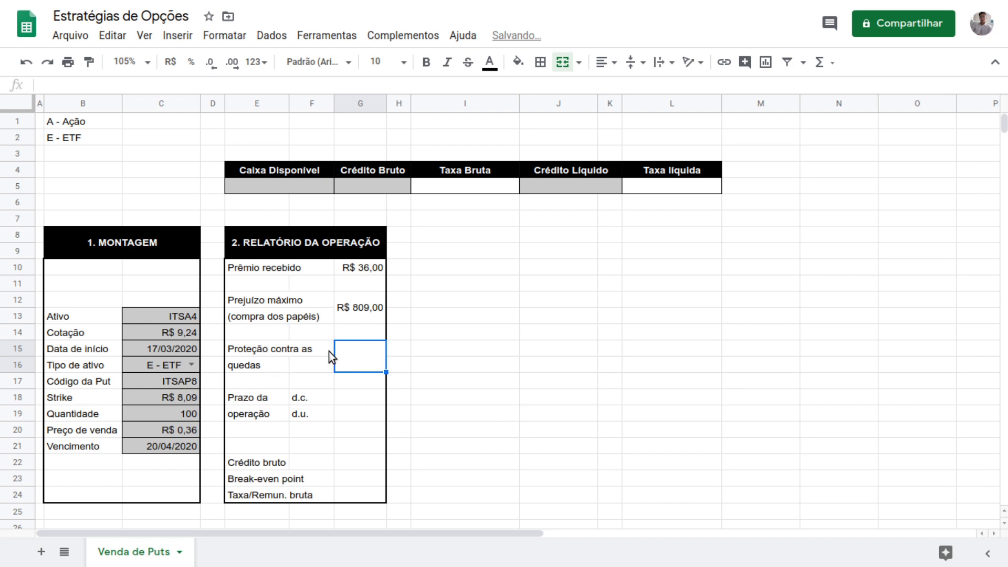
{"action": "left_click", "coordinate": [192, 332]}
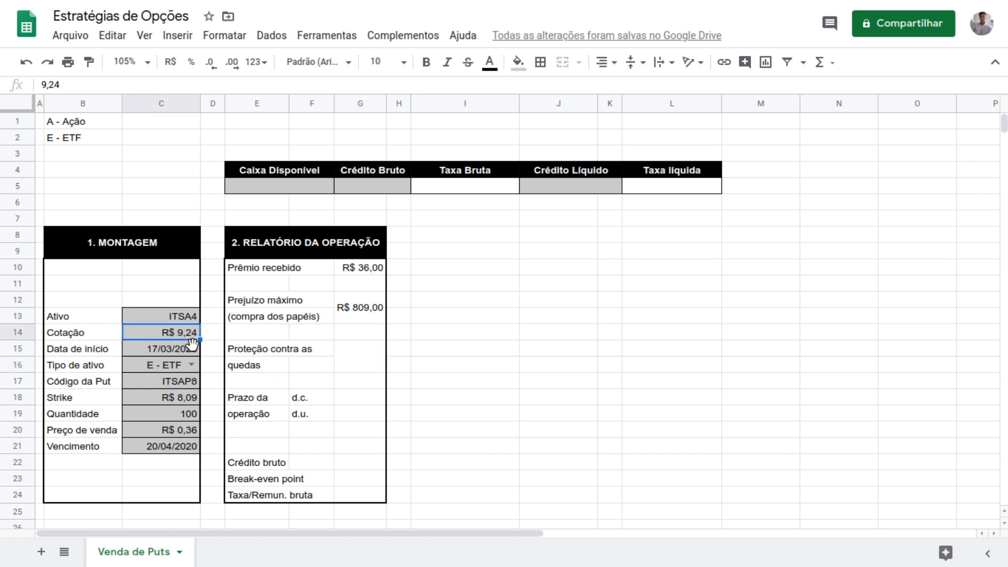
{"action": "left_click", "coordinate": [171, 401]}
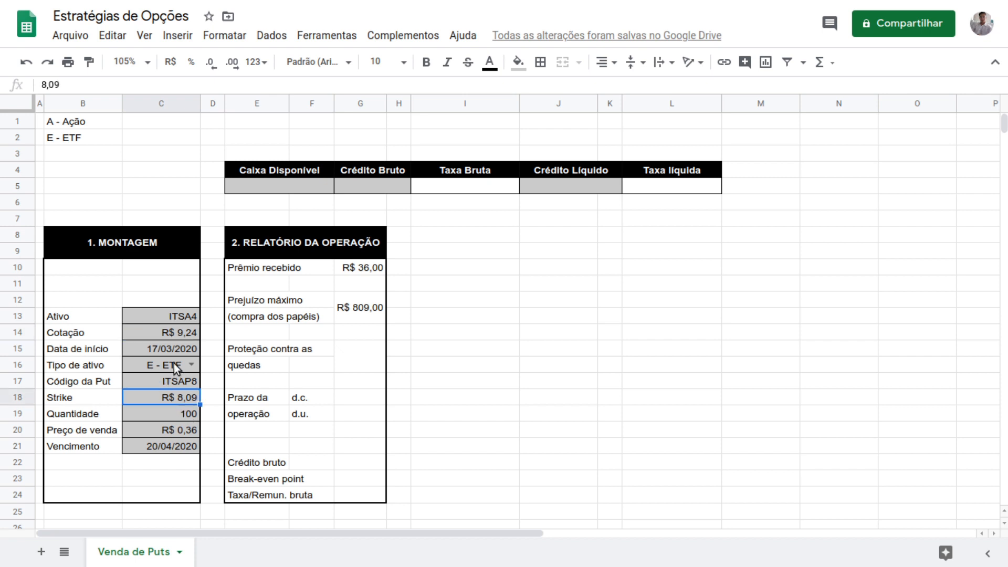
{"action": "left_click", "coordinate": [353, 360]}
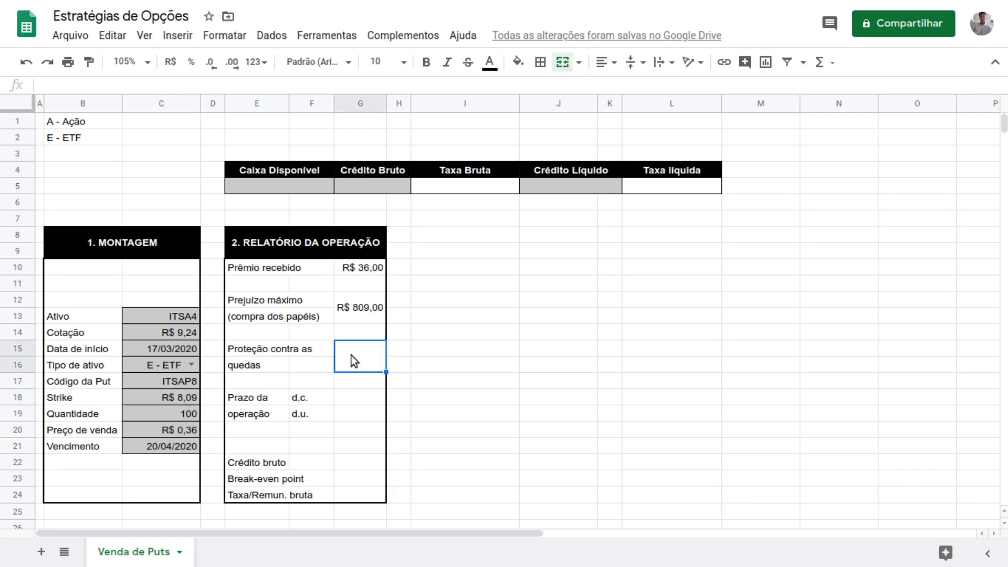
{"action": "type", "text": "=1-"}
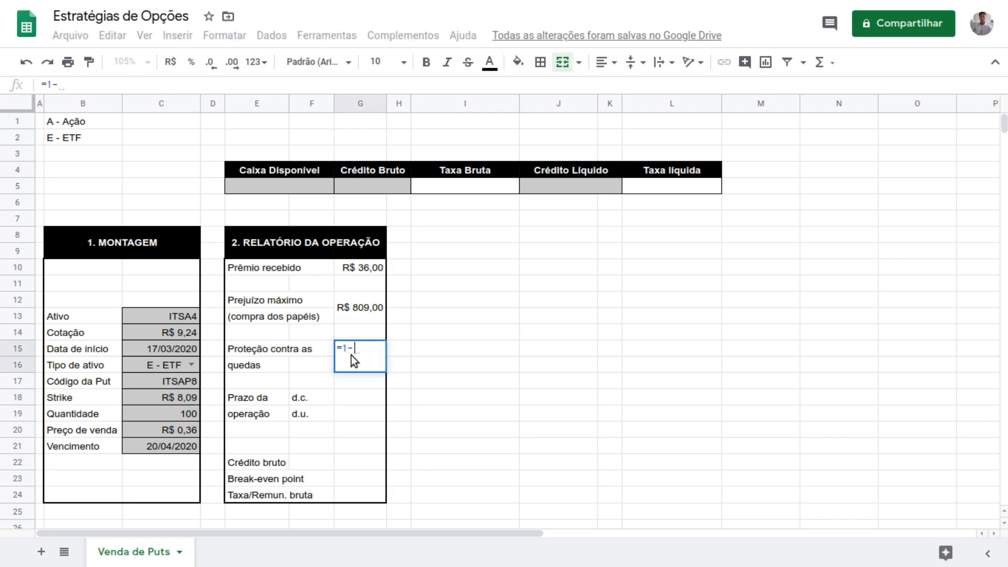
{"action": "left_click", "coordinate": [177, 398]}
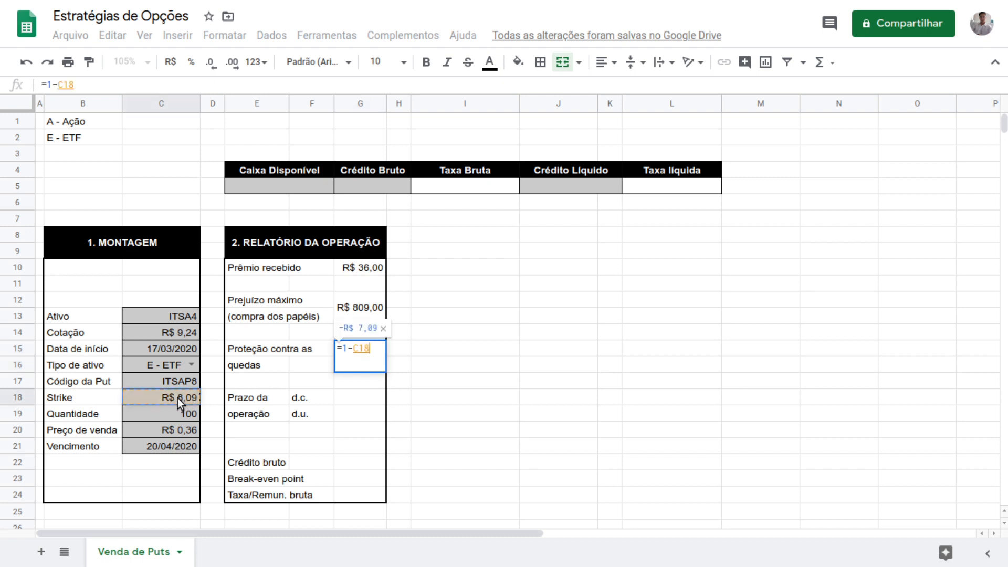
{"action": "type", "text": "/"}
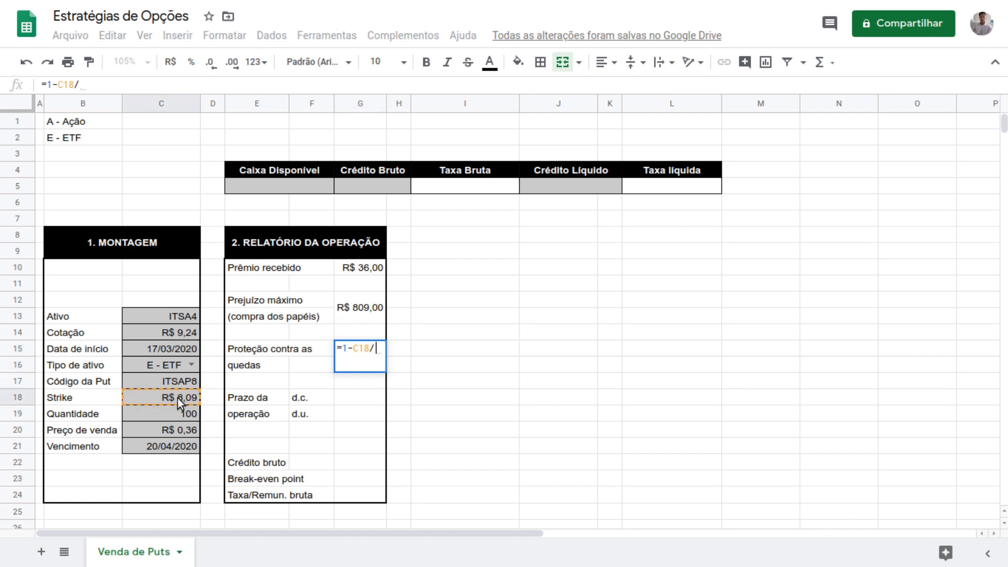
{"action": "left_click", "coordinate": [188, 333]}
{"action": "key", "text": "Return"}
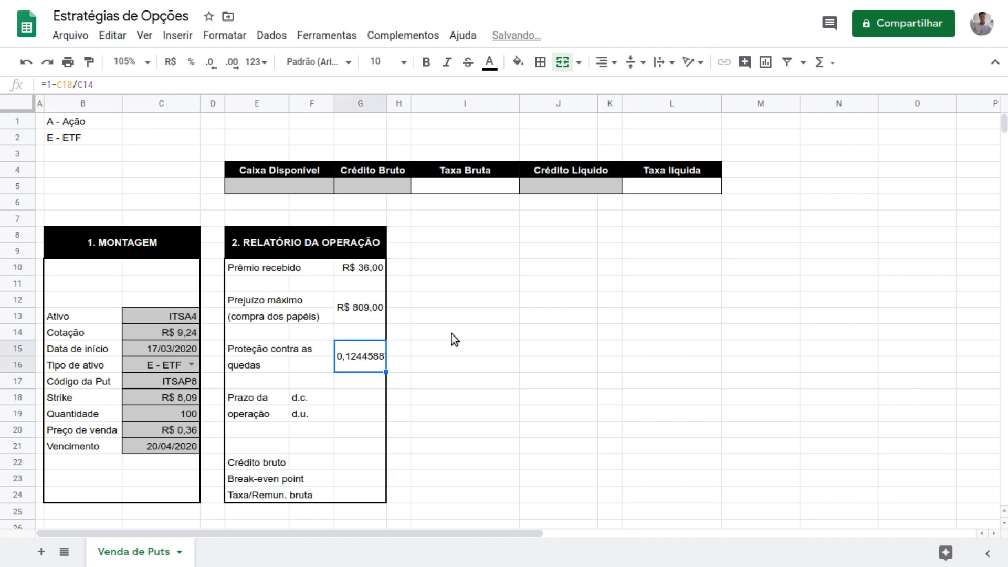
{"action": "left_click", "coordinate": [191, 61]}
Calculate the operation's term in calendar days (d.c.) in G18 as expiry minus start date with =C21-C15.
{"action": "key", "text": "Down"}
{"action": "key", "text": "Down"}
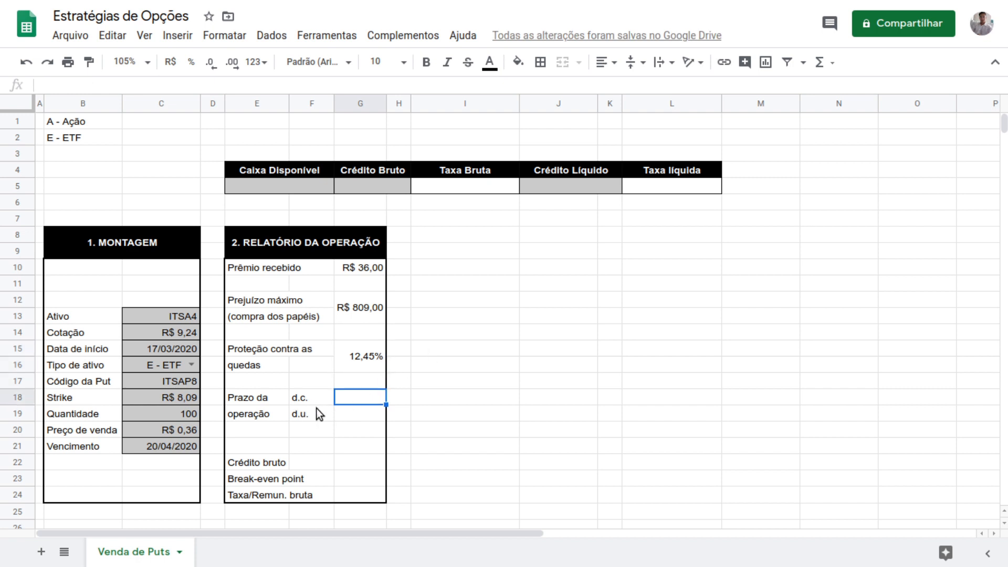
{"action": "left_click", "coordinate": [269, 401]}
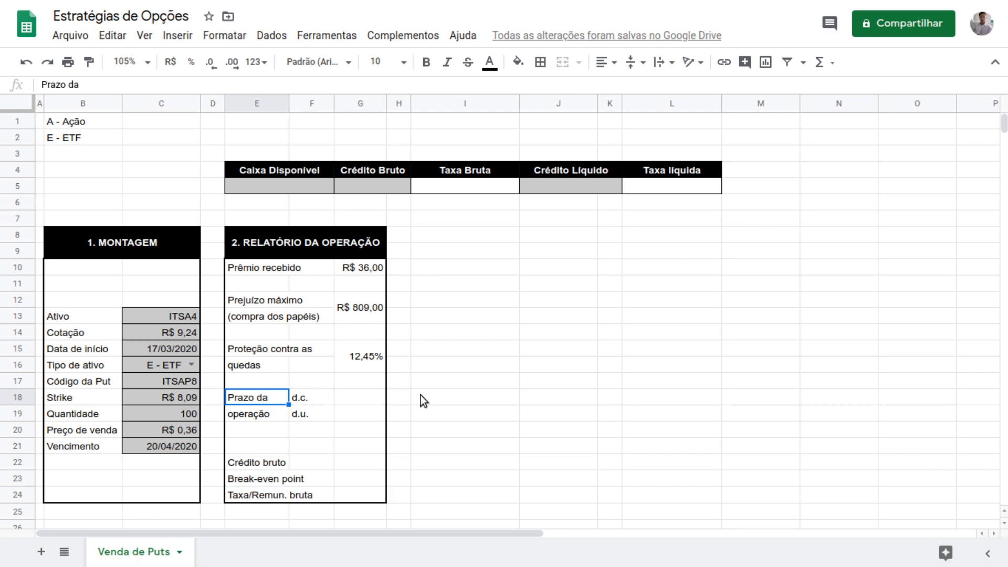
{"action": "key", "text": "Right"}
{"action": "key", "text": "Right"}
{"action": "type", "text": "="}
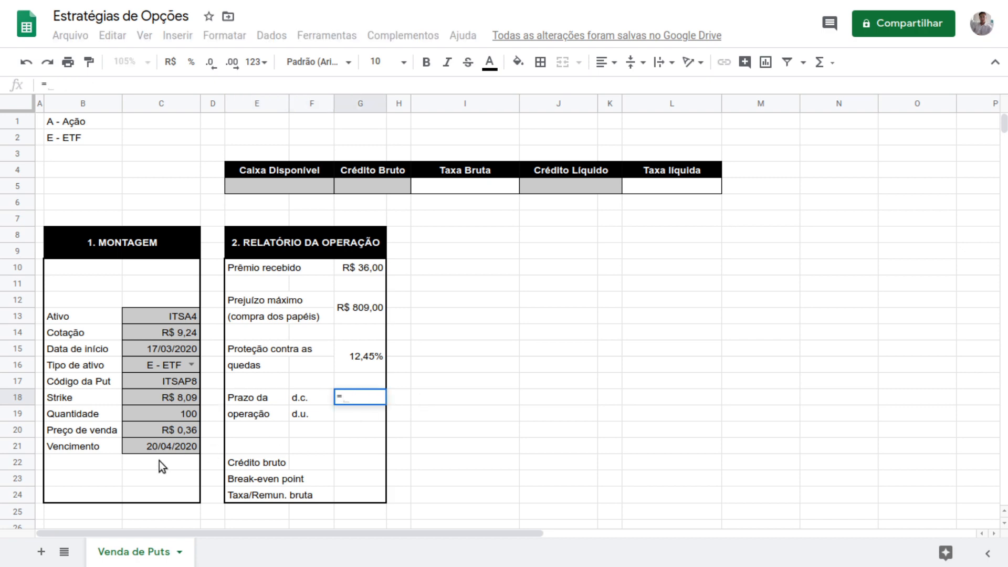
{"action": "left_click", "coordinate": [171, 448]}
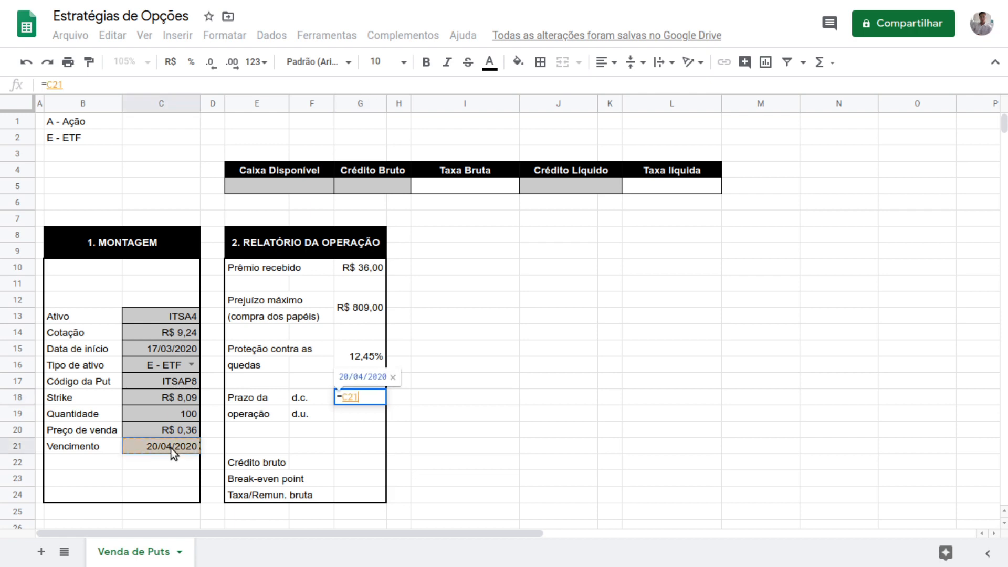
{"action": "type", "text": "-"}
{"action": "left_click", "coordinate": [174, 348]}
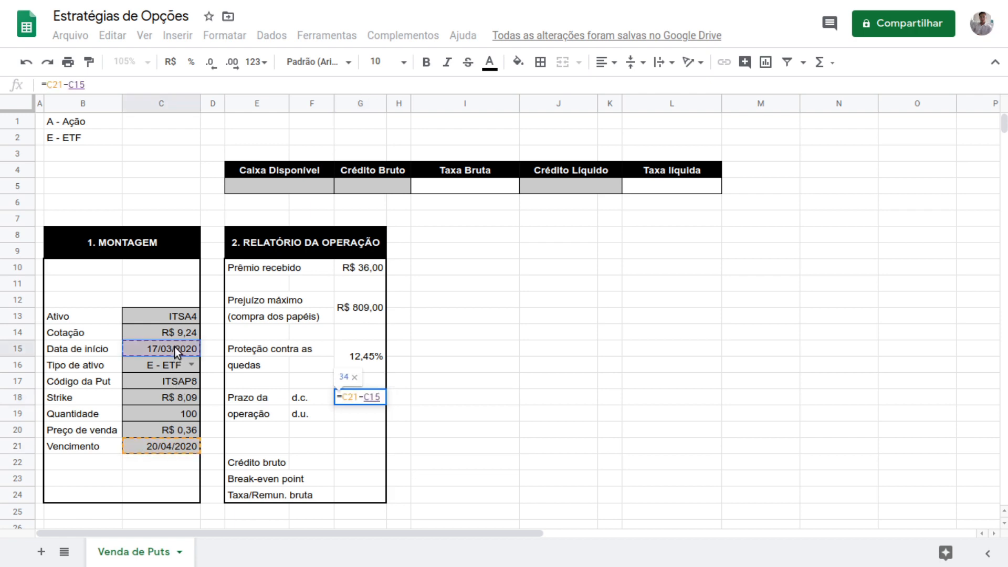
{"action": "key", "text": "Return"}
{"action": "key", "text": "Up"}
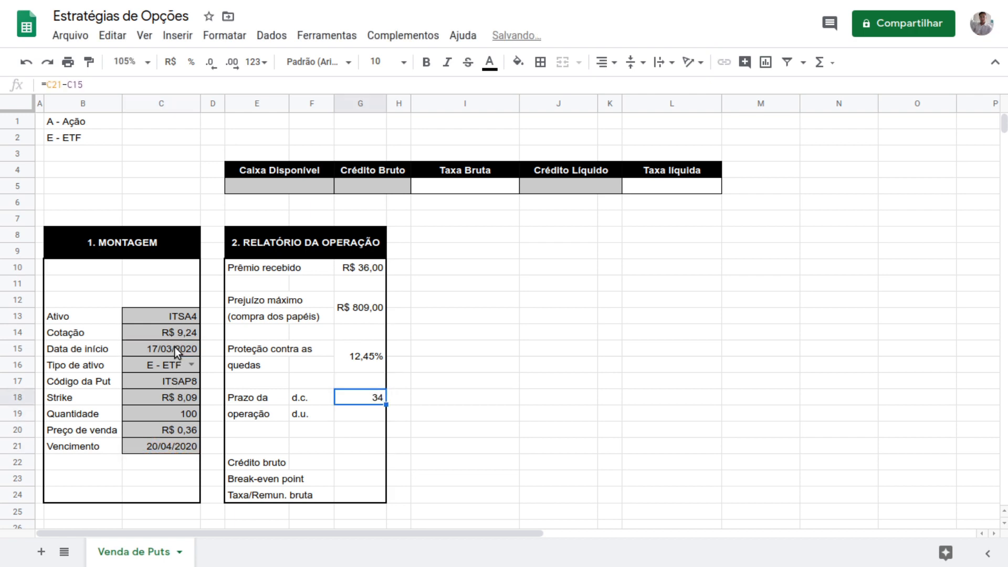
{"action": "key", "text": "Left"}
{"action": "key", "text": "Left"}
{"action": "key", "text": "Right"}
{"action": "key", "text": "Right"}
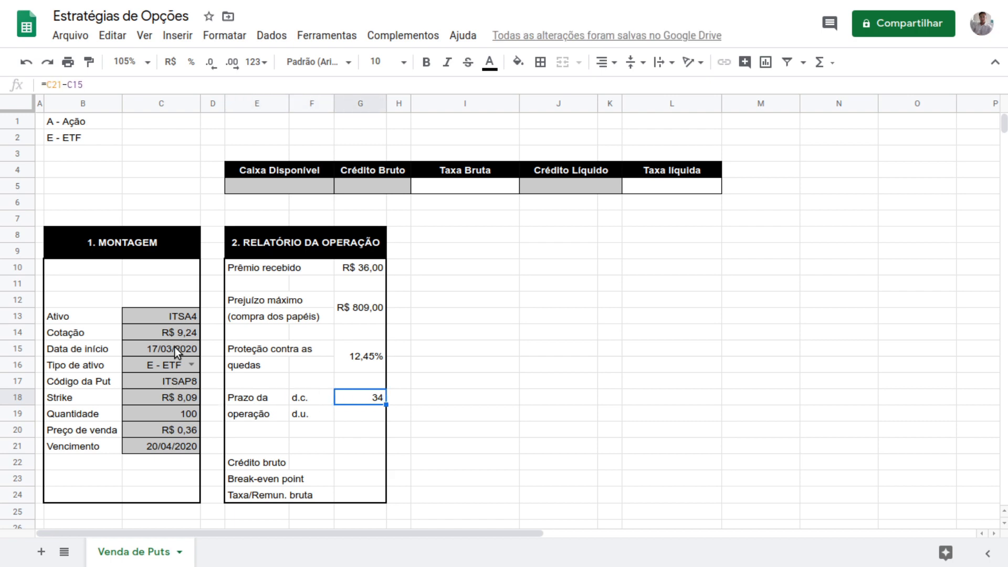
Calculate the operation's term in business days (d.u.) in G19 with the NETWORKDAYS function, using C15, C21 and 0 for holidays.
{"action": "key", "text": "Down"}
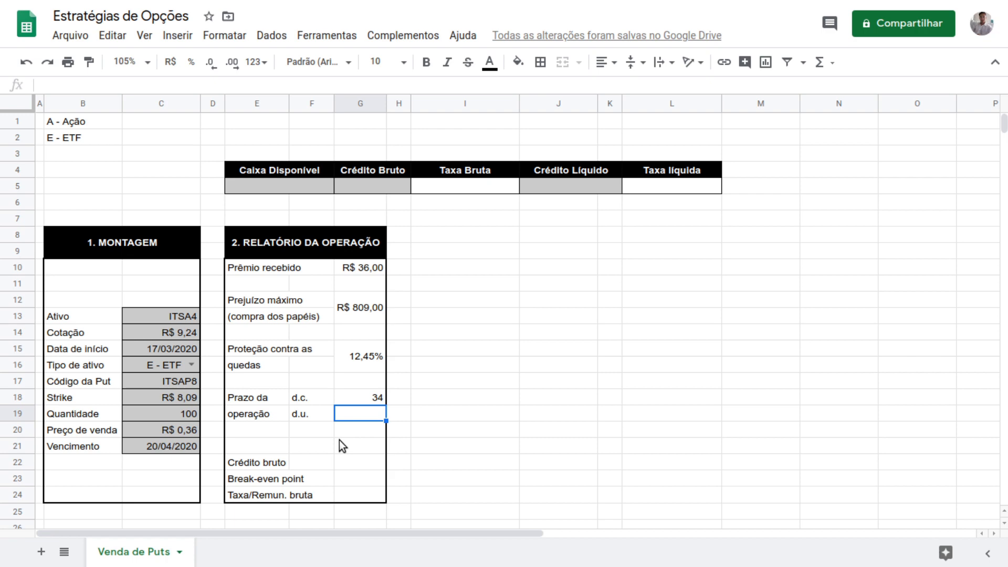
{"action": "type", "text": "=netw"}
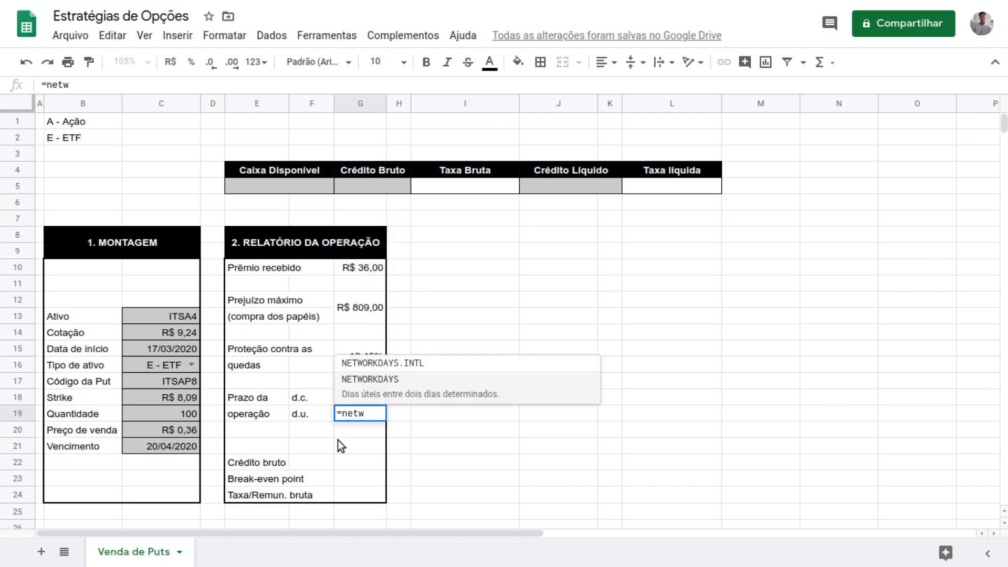
{"action": "left_click", "coordinate": [459, 391]}
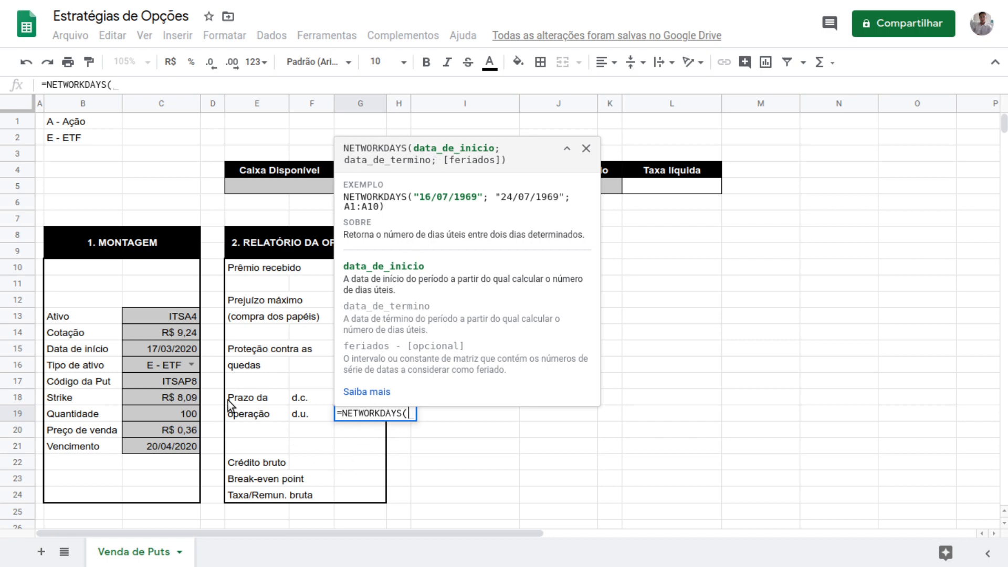
{"action": "left_click", "coordinate": [175, 350]}
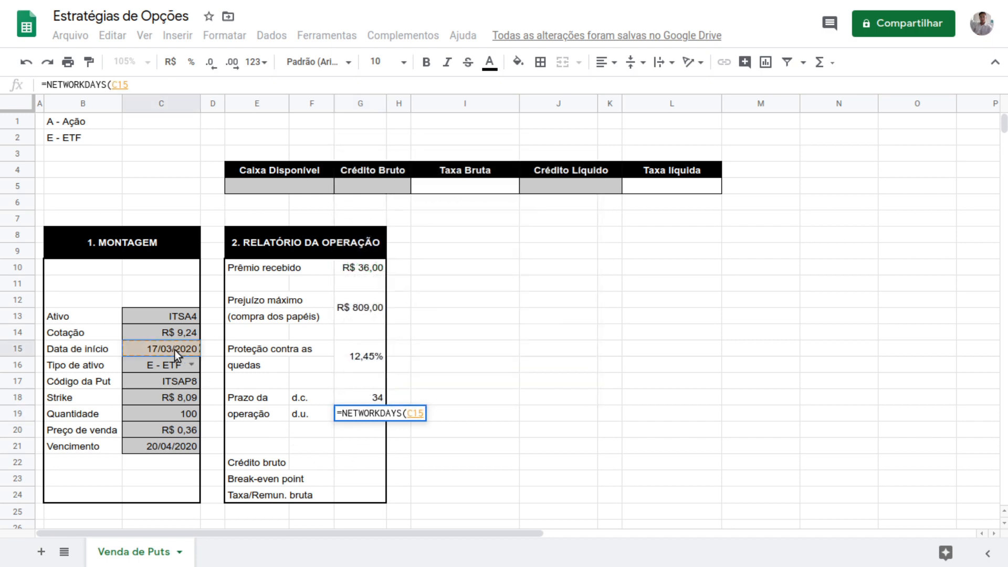
{"action": "type", "text": ";"}
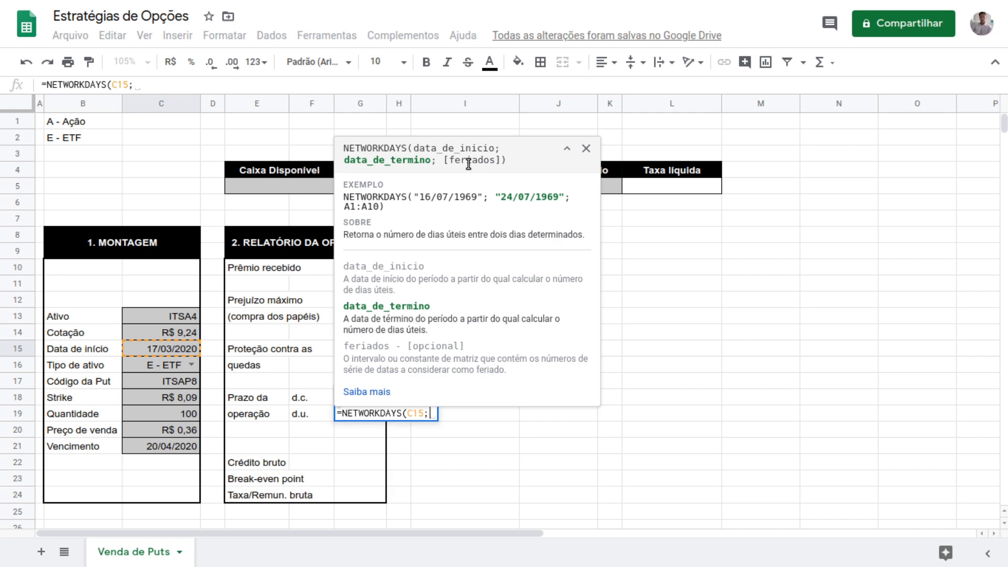
{"action": "left_click", "coordinate": [182, 448]}
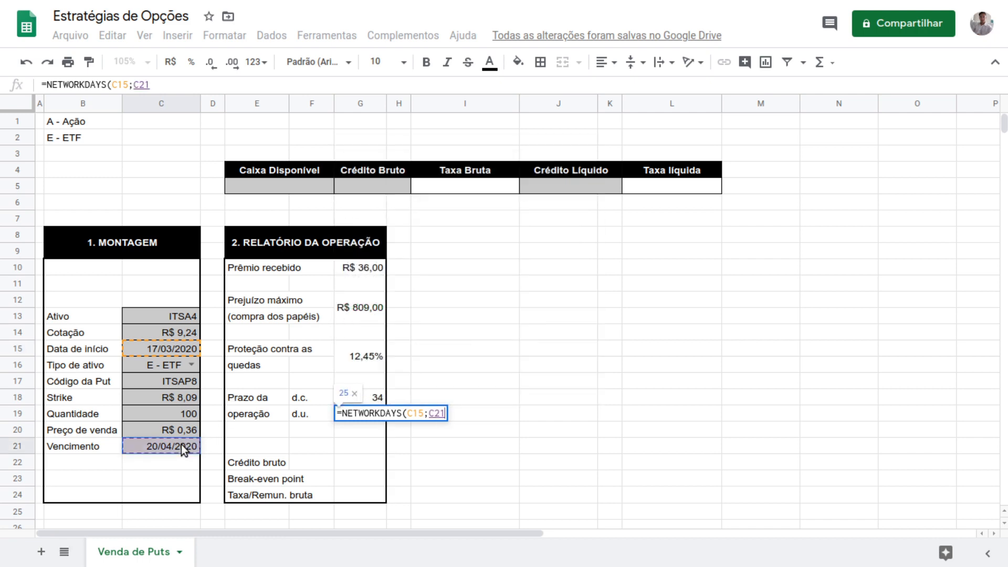
{"action": "type", "text": ";"}
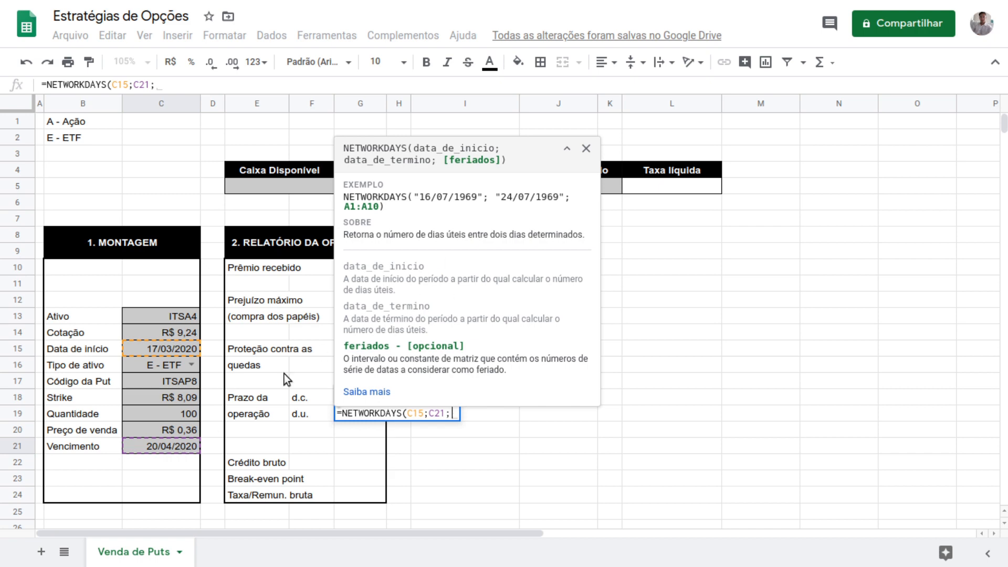
{"action": "type", "text": "0"}
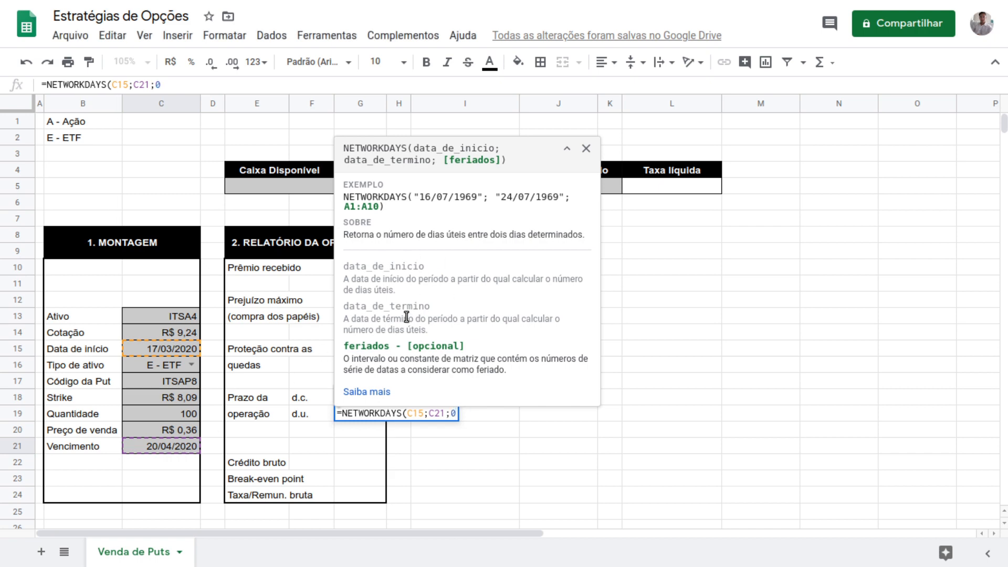
{"action": "key", "text": "Return"}
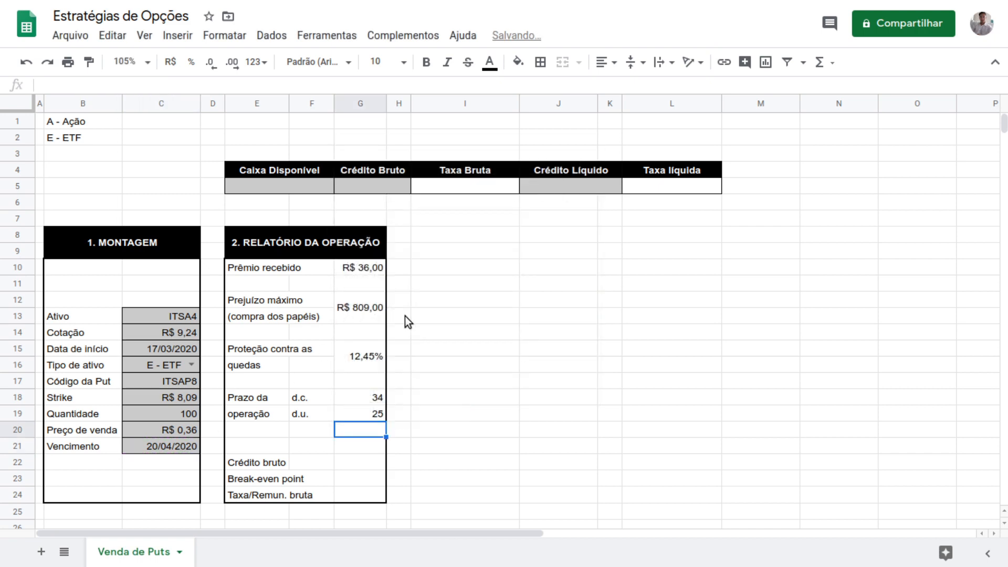
Link the "Crédito bruto" in G22 to the received premium with the formula =G10.
{"action": "left_click", "coordinate": [367, 460]}
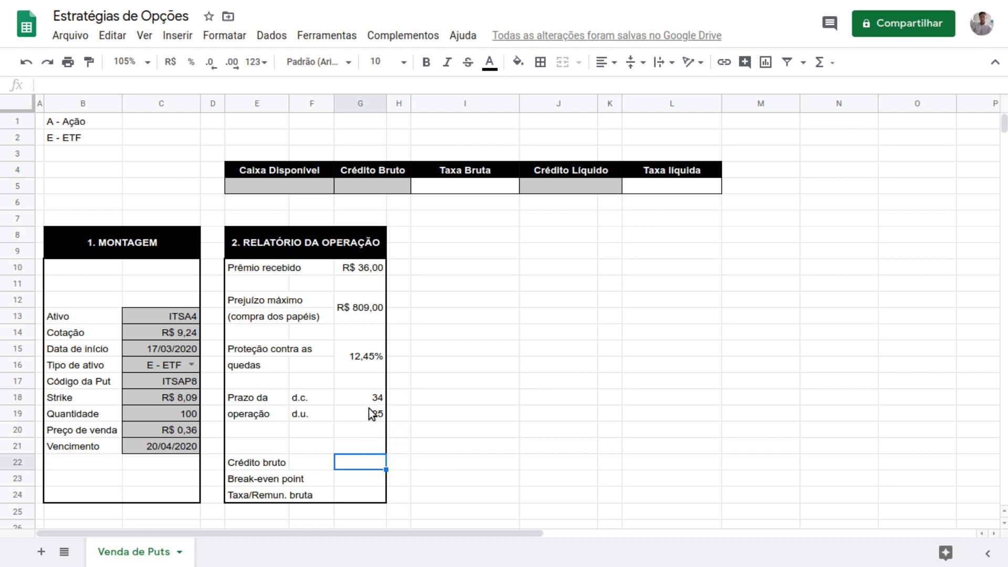
{"action": "type", "text": "="}
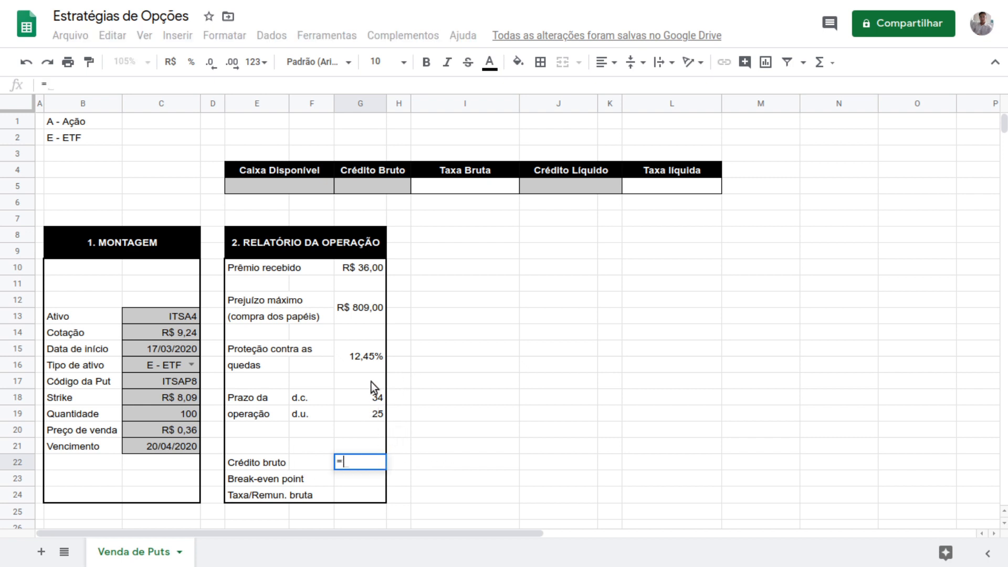
{"action": "left_click", "coordinate": [365, 270]}
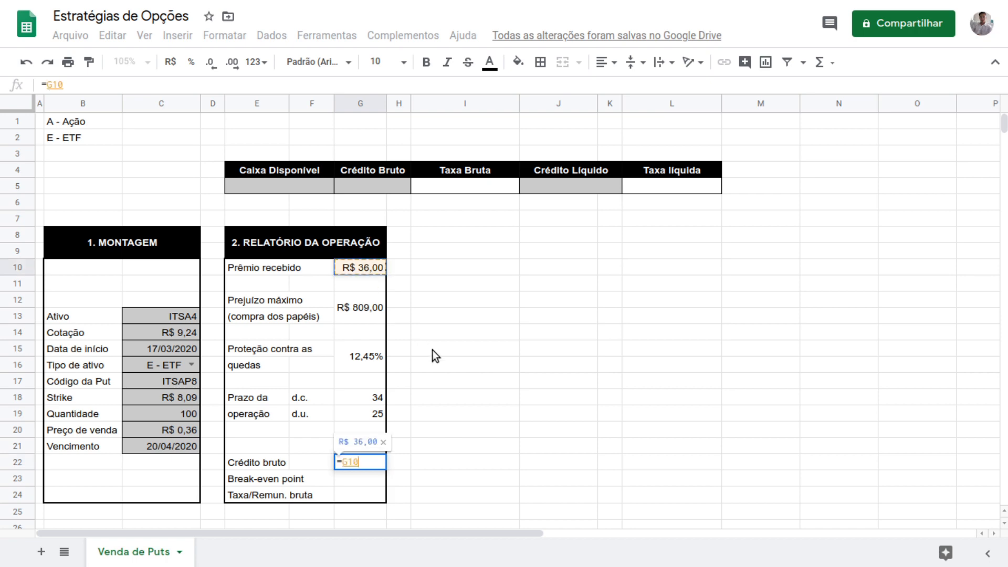
{"action": "key", "text": "Return"}
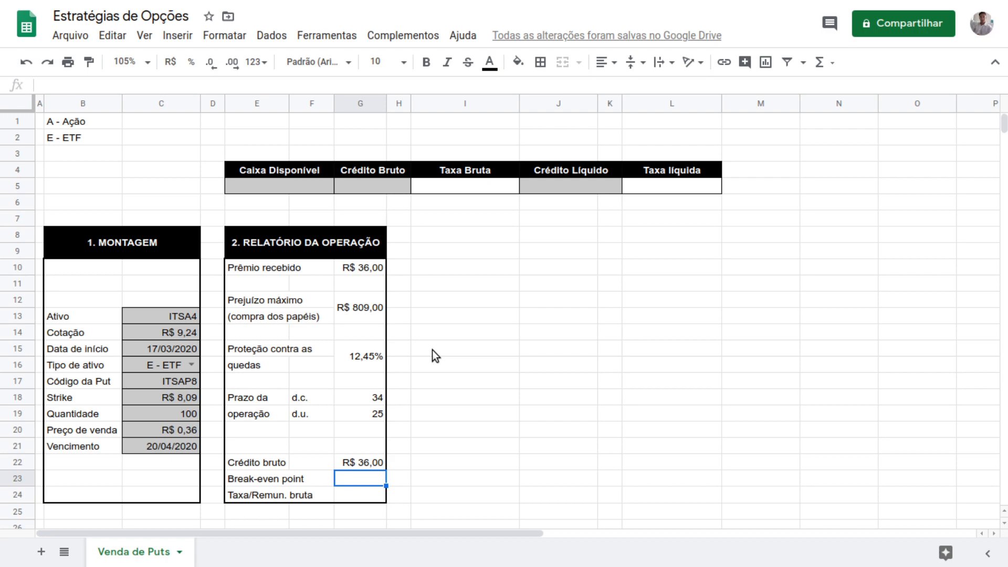
Calculate the "Break-even point" in G23 as maximum loss minus gross credit, divided by the quantity, with =(G12-G22)/C19.
{"action": "left_click", "coordinate": [364, 312]}
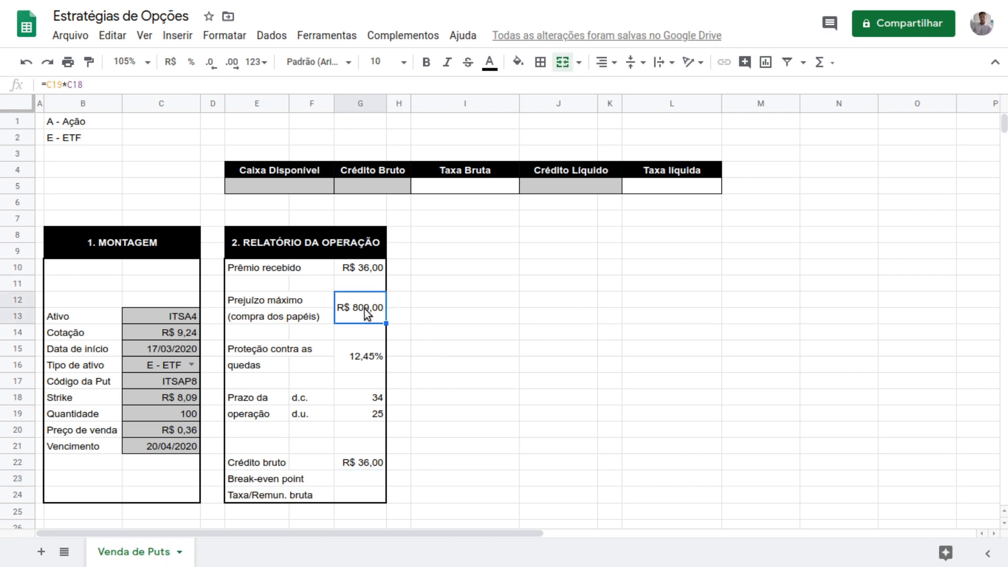
{"action": "left_click", "coordinate": [361, 268]}
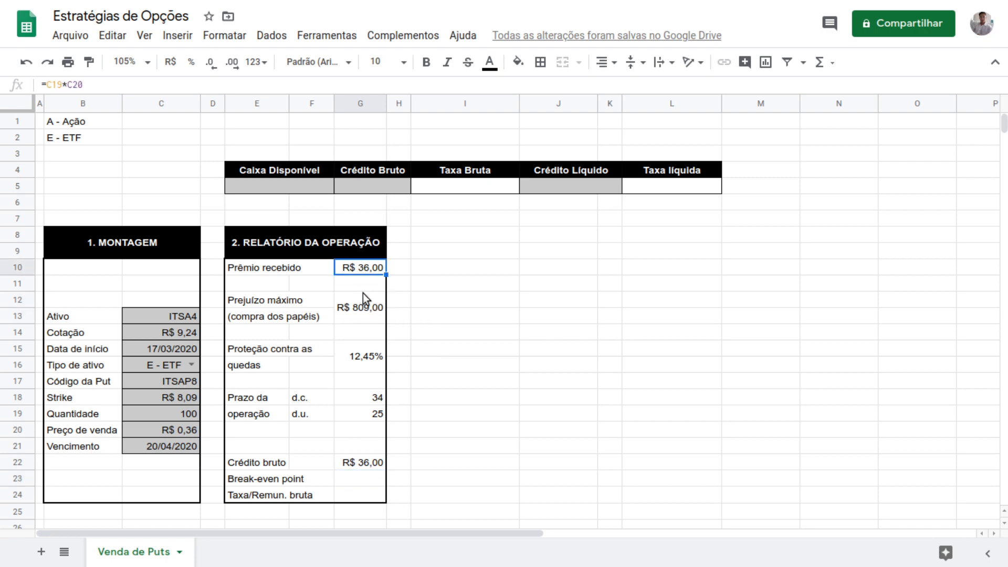
{"action": "left_click", "coordinate": [357, 307], "text": "ctrl"}
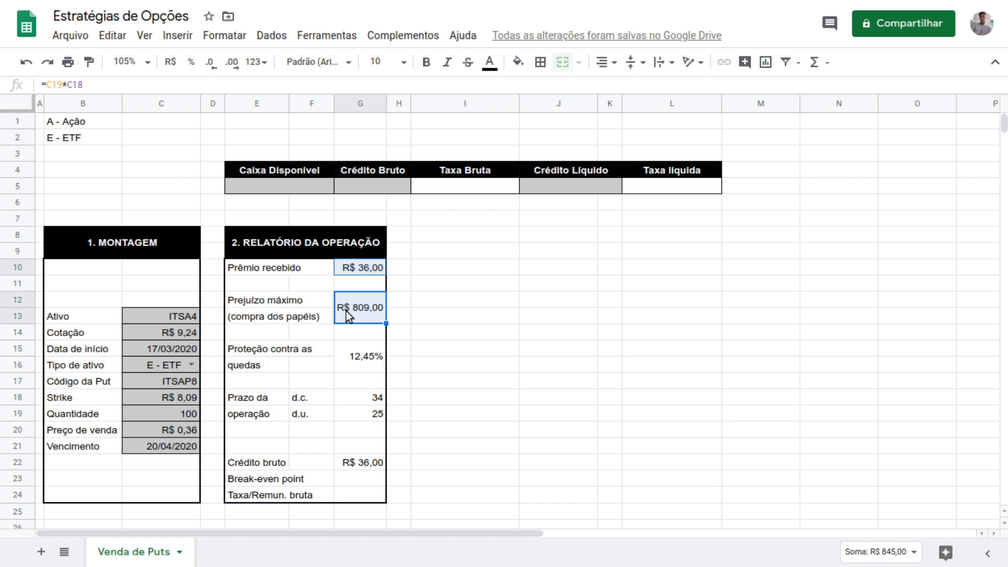
{"action": "left_click", "coordinate": [369, 483]}
{"action": "type", "text": "="}
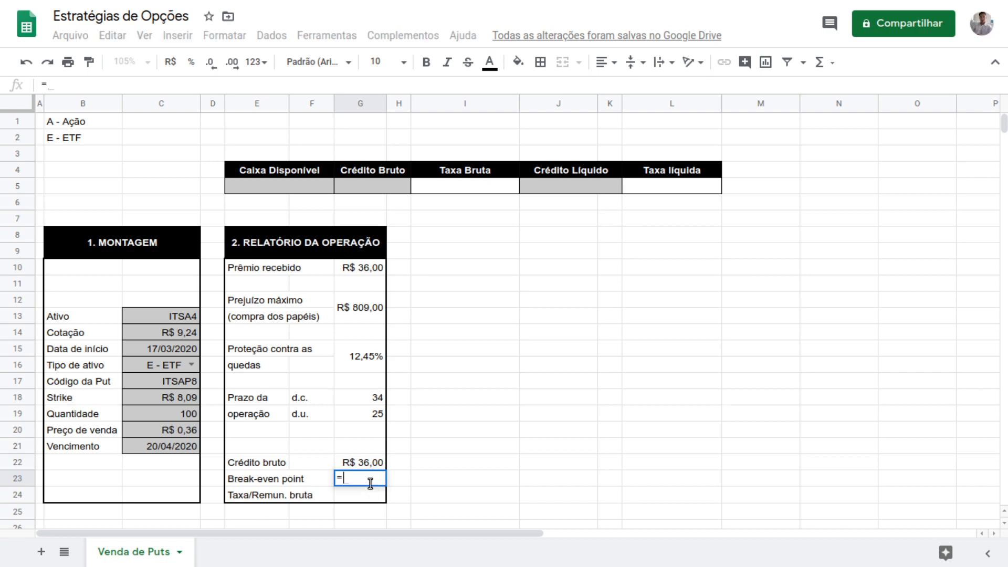
{"action": "type", "text": "("}
{"action": "left_click", "coordinate": [373, 317]}
{"action": "type", "text": "-"}
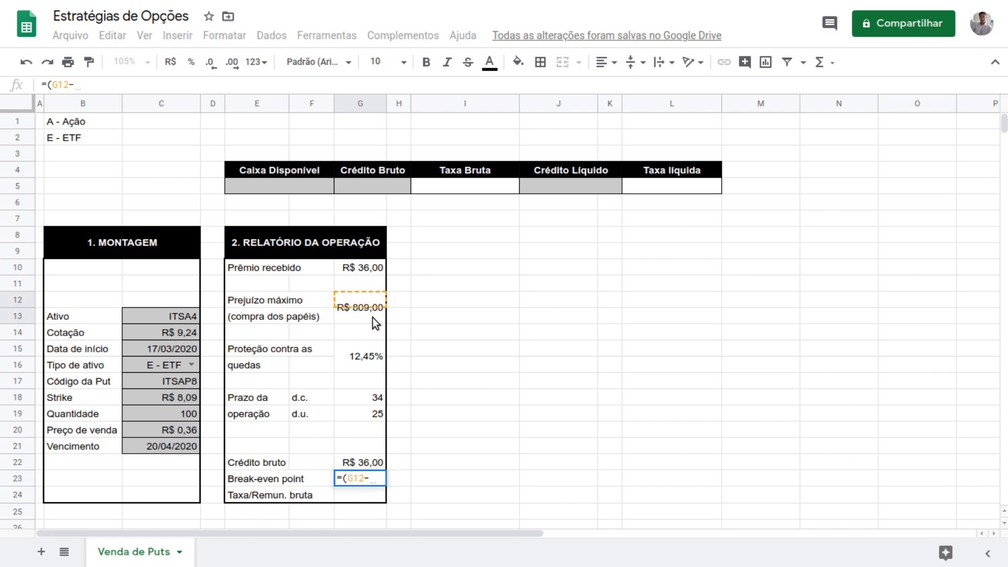
{"action": "left_click", "coordinate": [368, 463]}
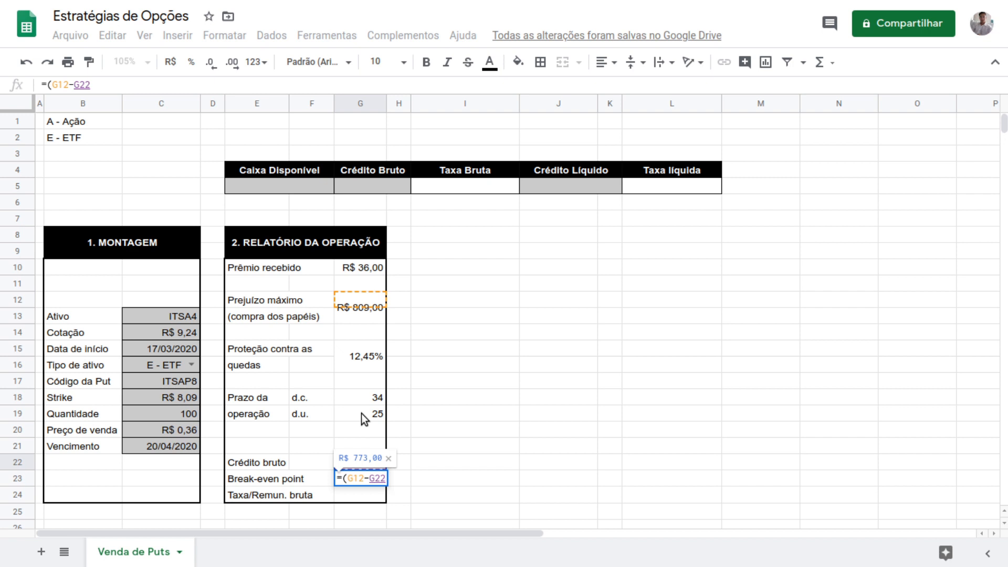
{"action": "type", "text": ")"}
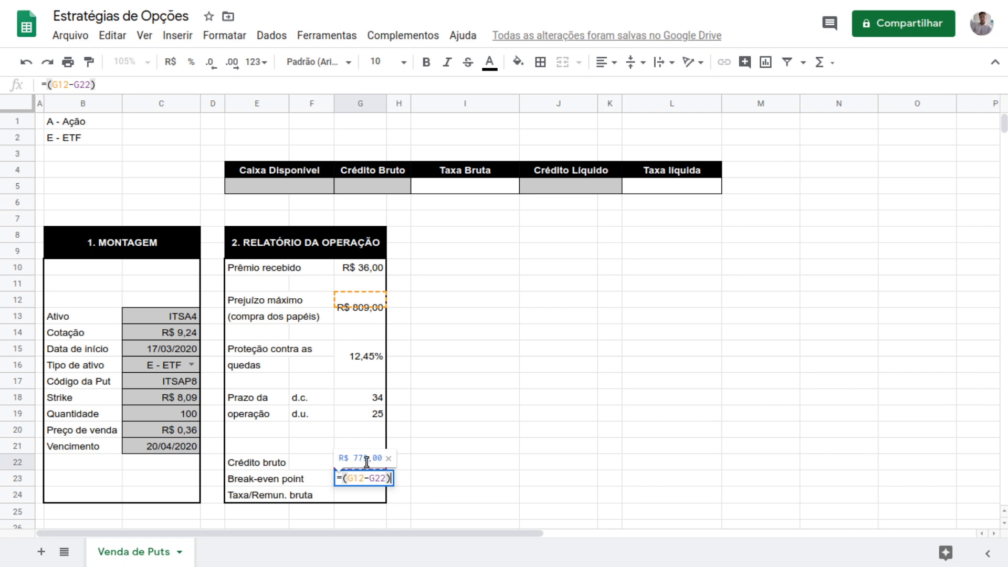
{"action": "type", "text": "/"}
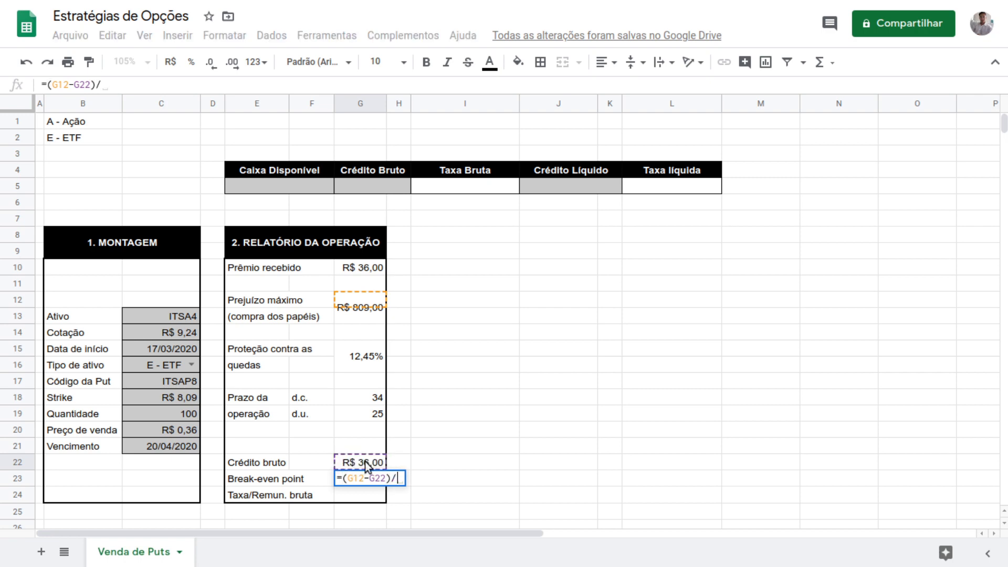
{"action": "left_click", "coordinate": [144, 418]}
{"action": "key", "text": "Return"}
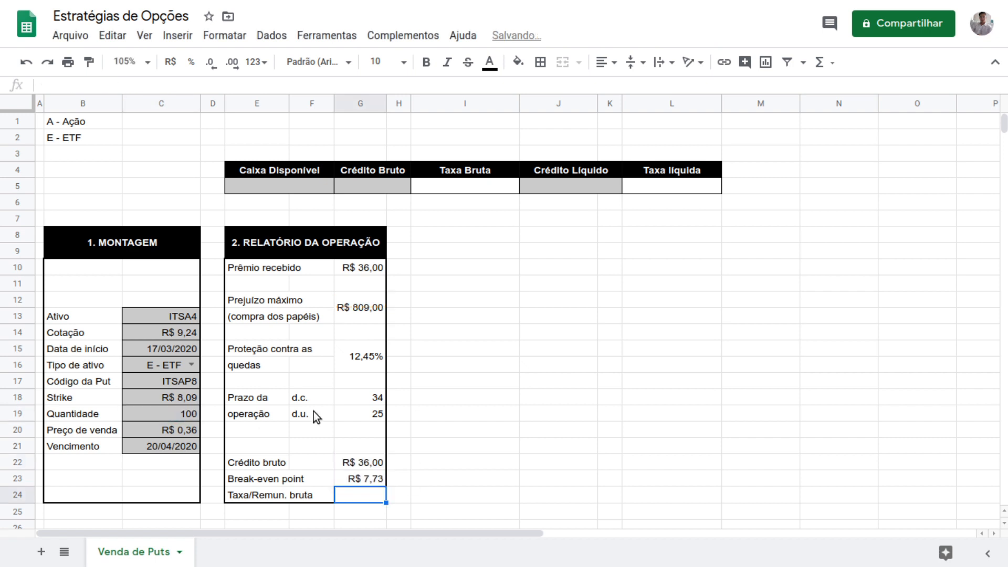
{"action": "key", "text": "Up"}
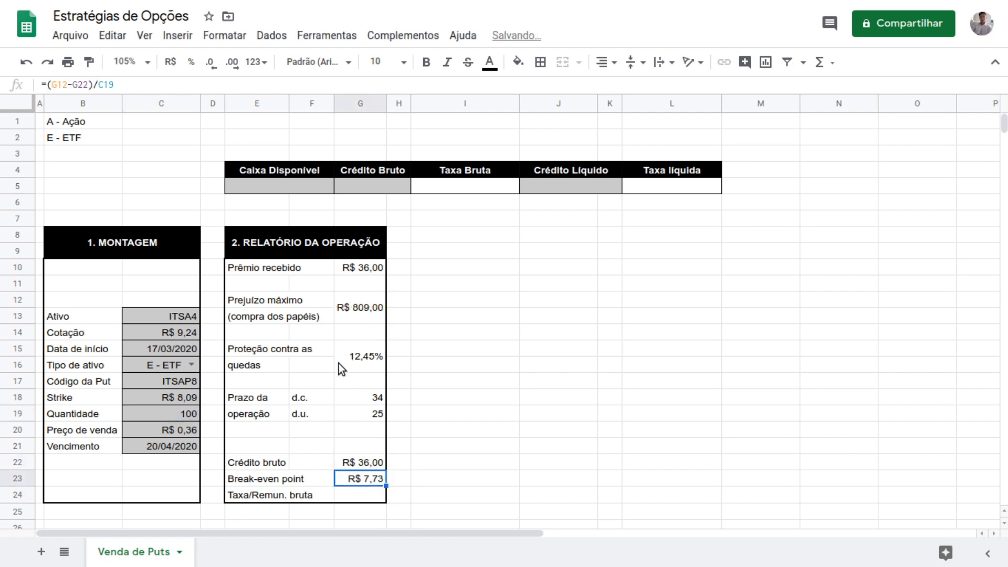
{"action": "left_click", "coordinate": [182, 400]}
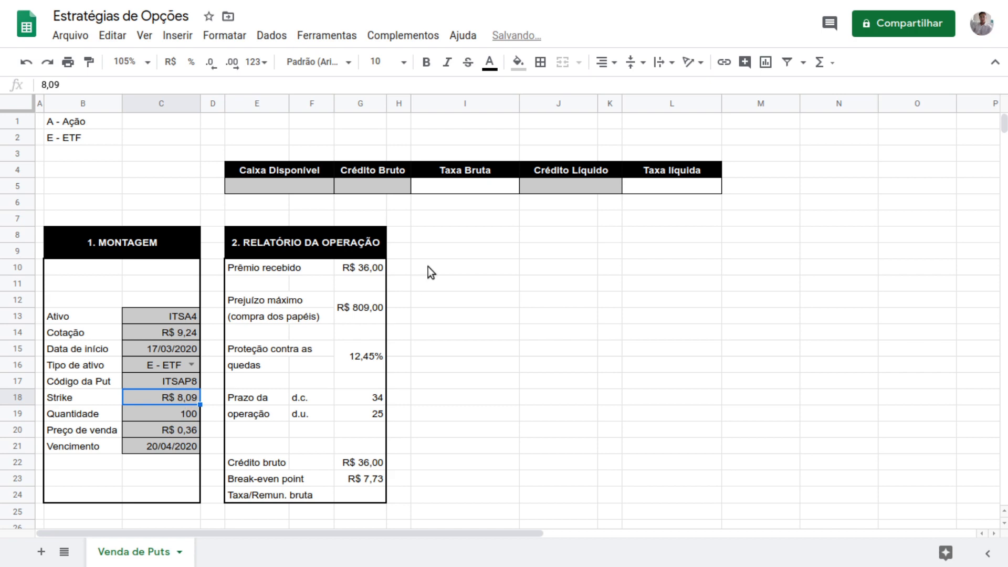
{"action": "left_click", "coordinate": [374, 272]}
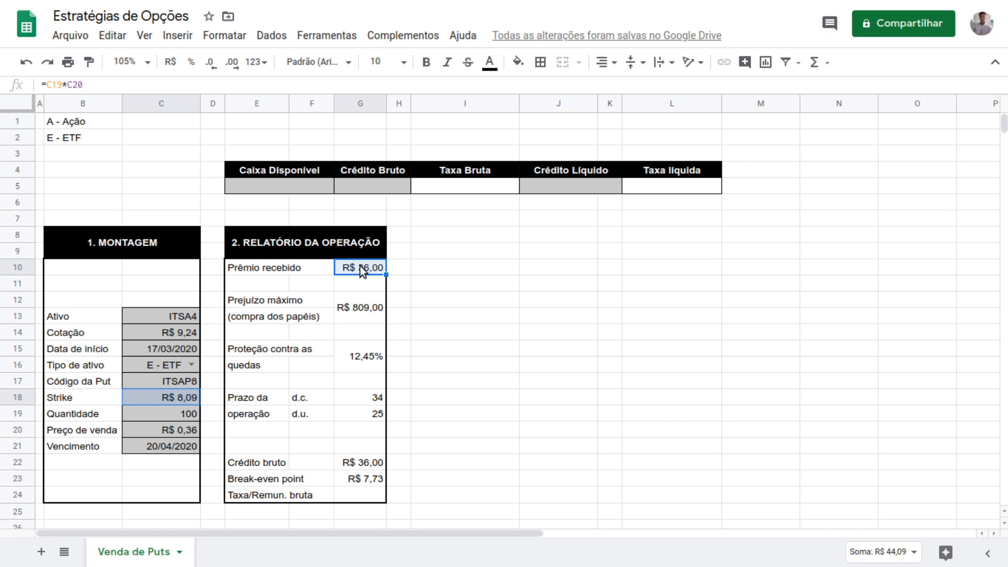
{"action": "left_click", "coordinate": [363, 484], "text": "ctrl"}
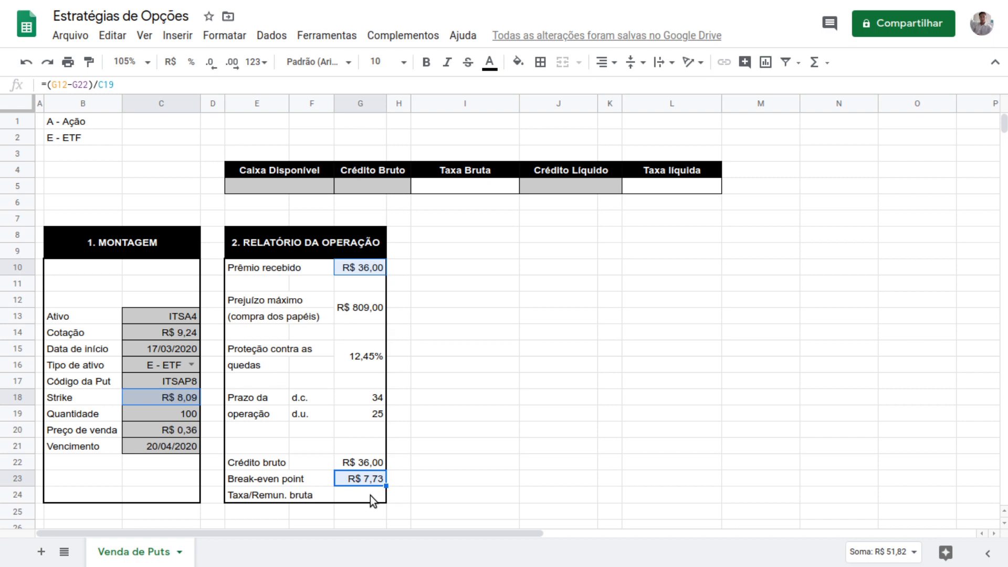
{"action": "left_click", "coordinate": [370, 496]}
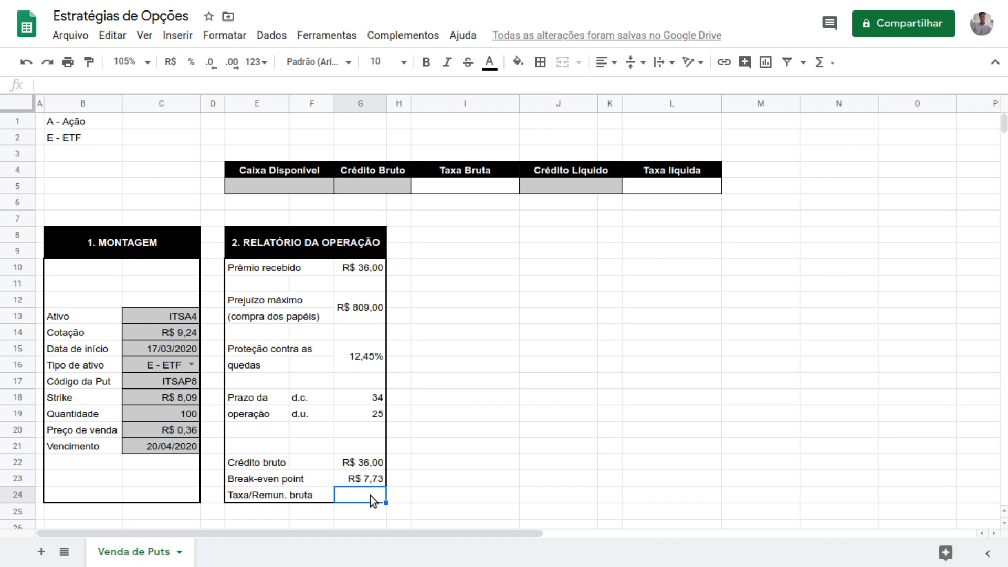
Link "Caixa Disponível" in E5 of the summary table to the maximum loss with the formula =G12.
{"action": "left_click", "coordinate": [365, 309]}
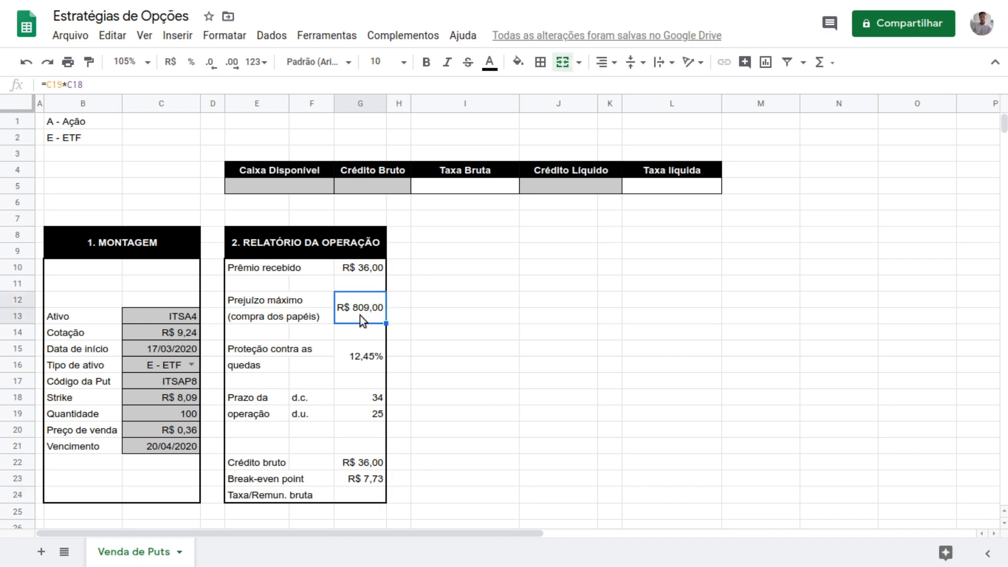
{"action": "left_click", "coordinate": [307, 187]}
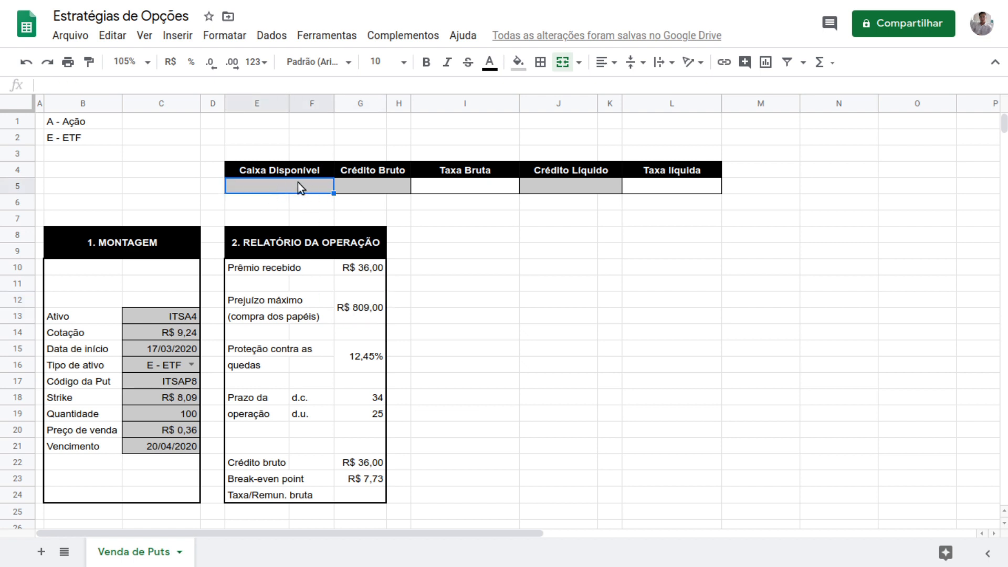
{"action": "type", "text": "="}
{"action": "left_click", "coordinate": [363, 309]}
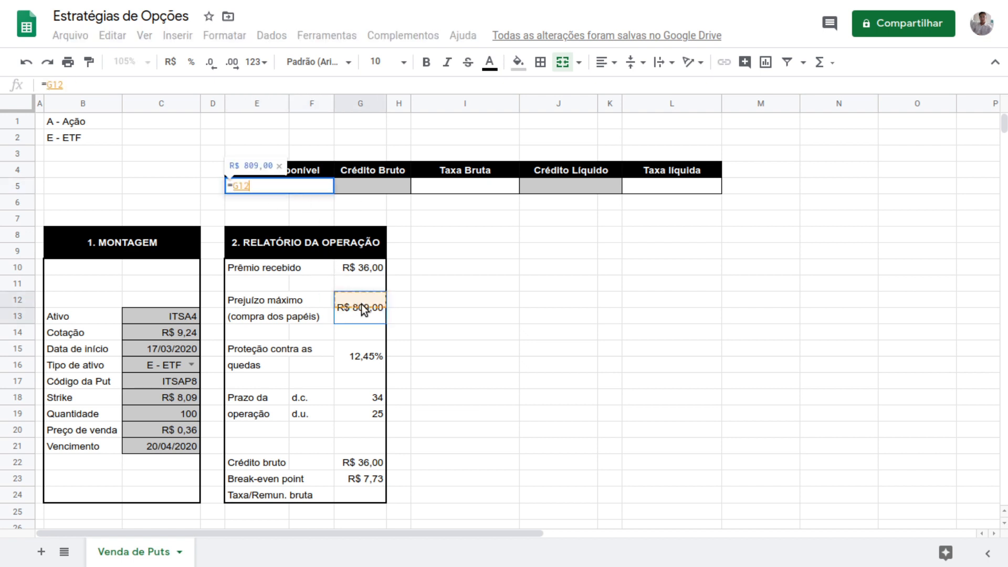
{"action": "key", "text": "Return"}
{"action": "left_click", "coordinate": [302, 185]}
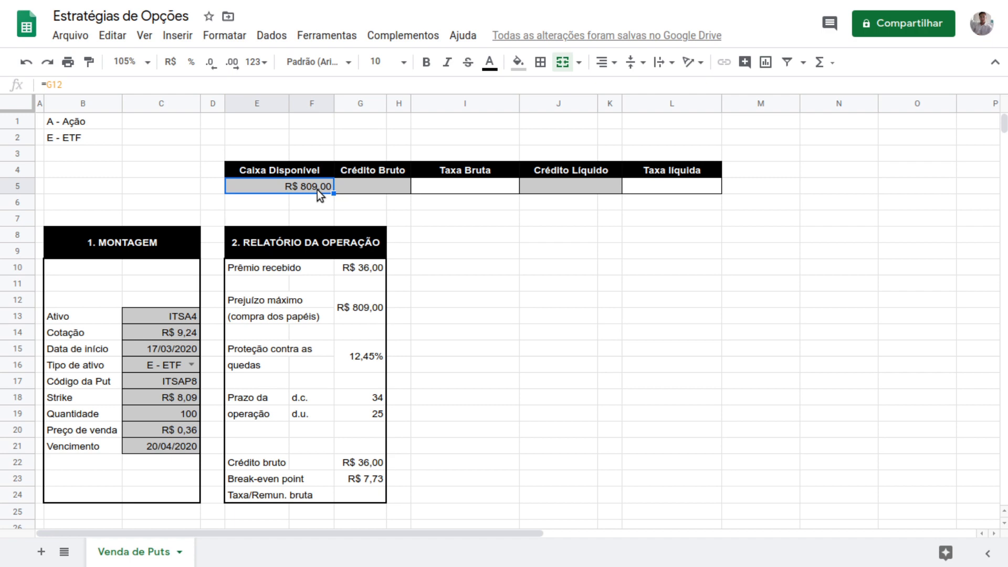
Link "Crédito Bruto" in G5 of the summary table to the report's gross credit with the formula =G22.
{"action": "left_click", "coordinate": [356, 184]}
{"action": "type", "text": "="}
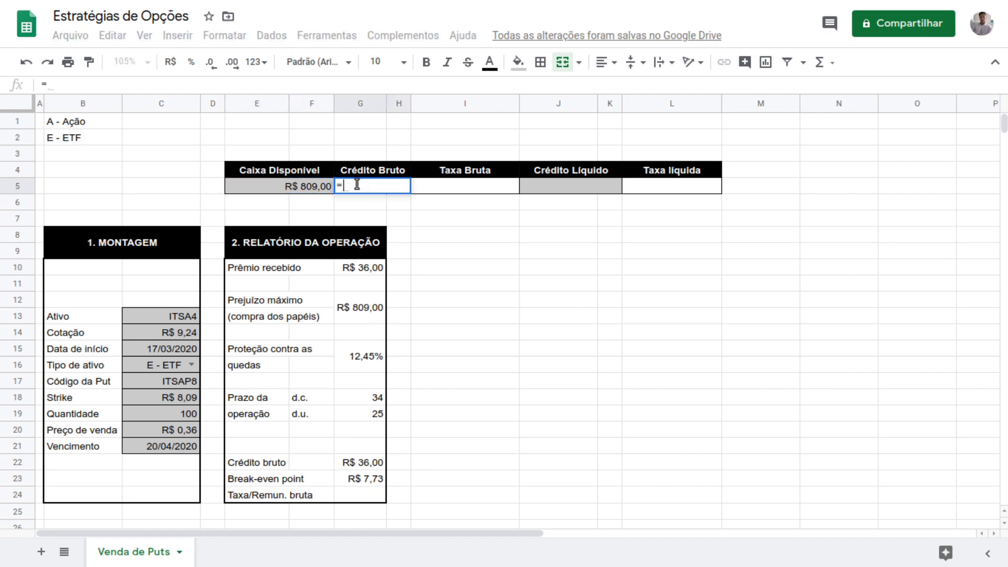
{"action": "left_click", "coordinate": [359, 464]}
{"action": "key", "text": "Return"}
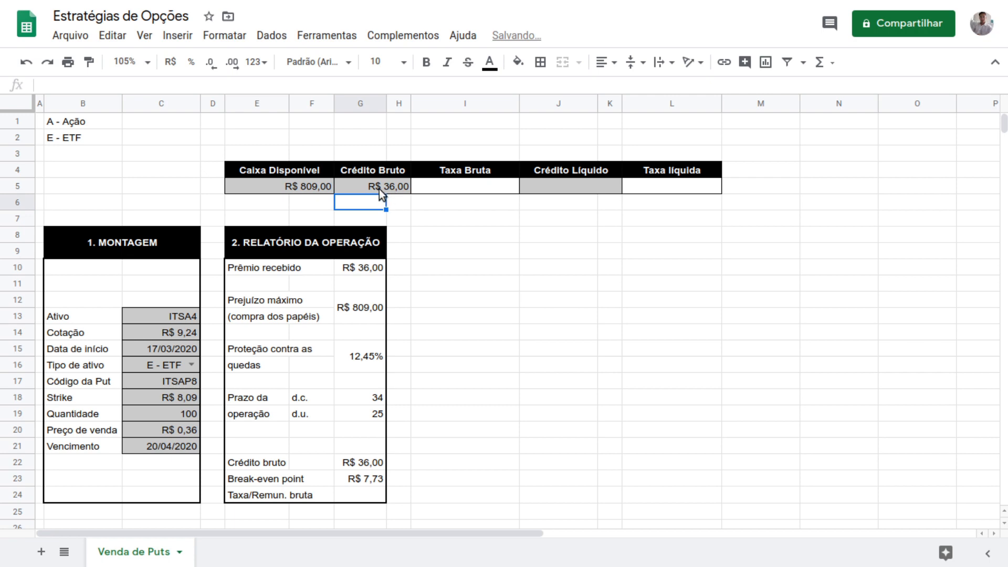
Calculate the "Taxa/Remun. bruta" in G24 with the formula =G22/G12 and format it as a percentage.
{"action": "left_click", "coordinate": [320, 186]}
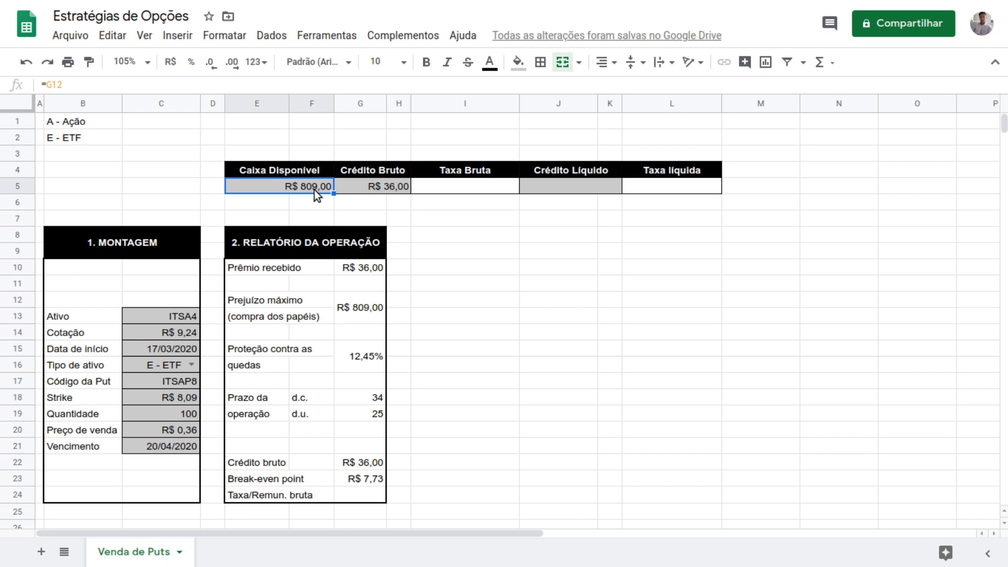
{"action": "left_click", "coordinate": [392, 189]}
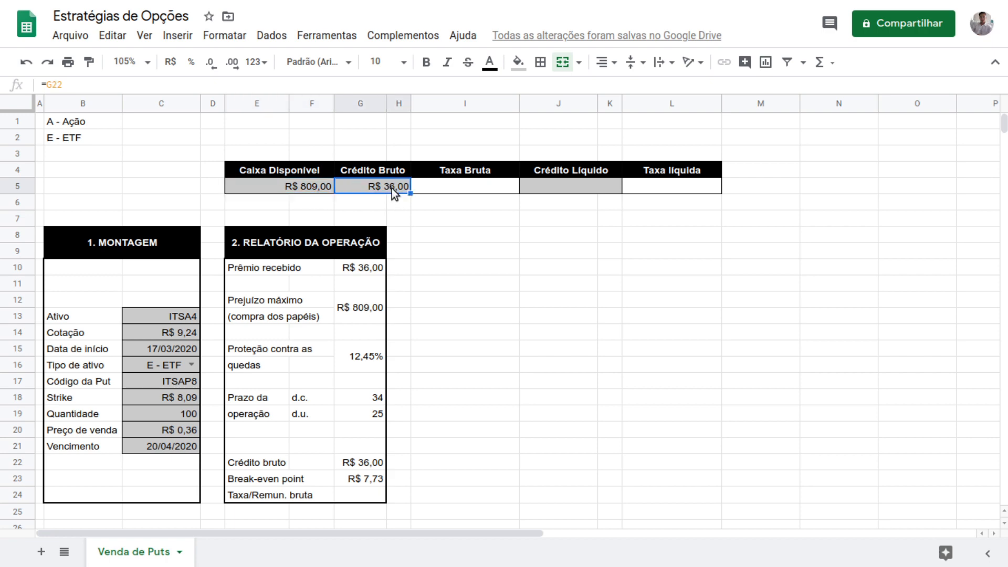
{"action": "left_click", "coordinate": [368, 415]}
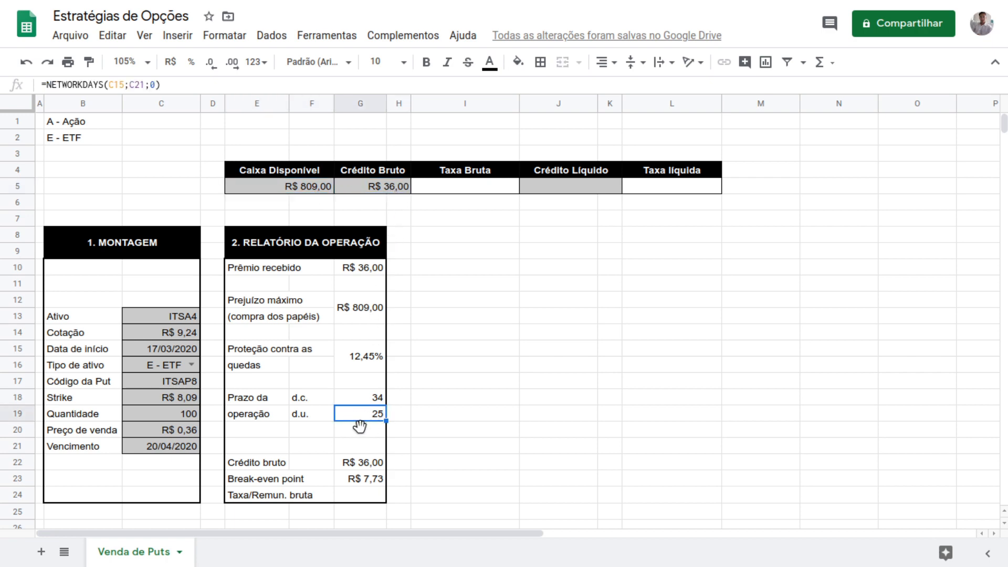
{"action": "left_click", "coordinate": [351, 494]}
{"action": "type", "text": "="}
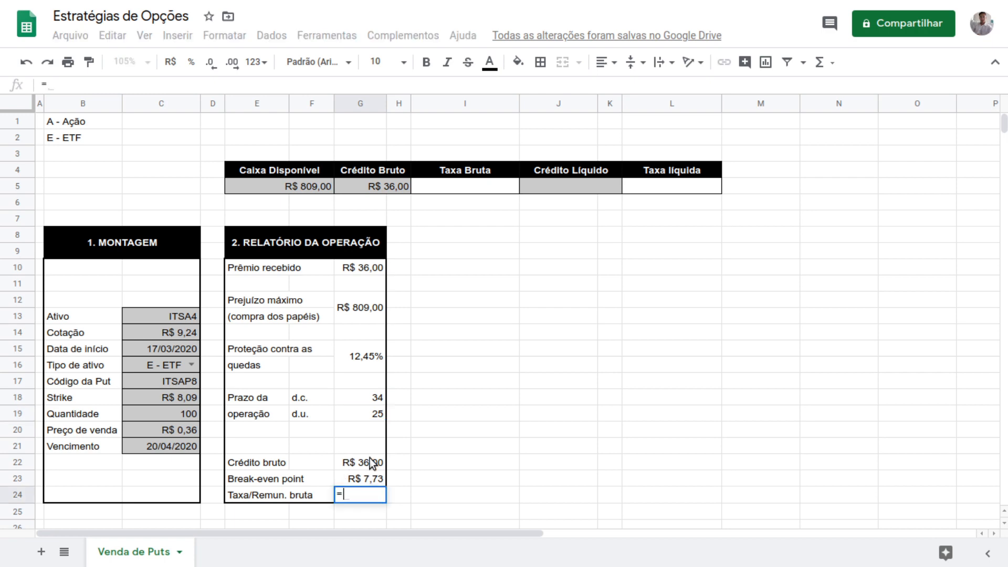
{"action": "left_click", "coordinate": [372, 462]}
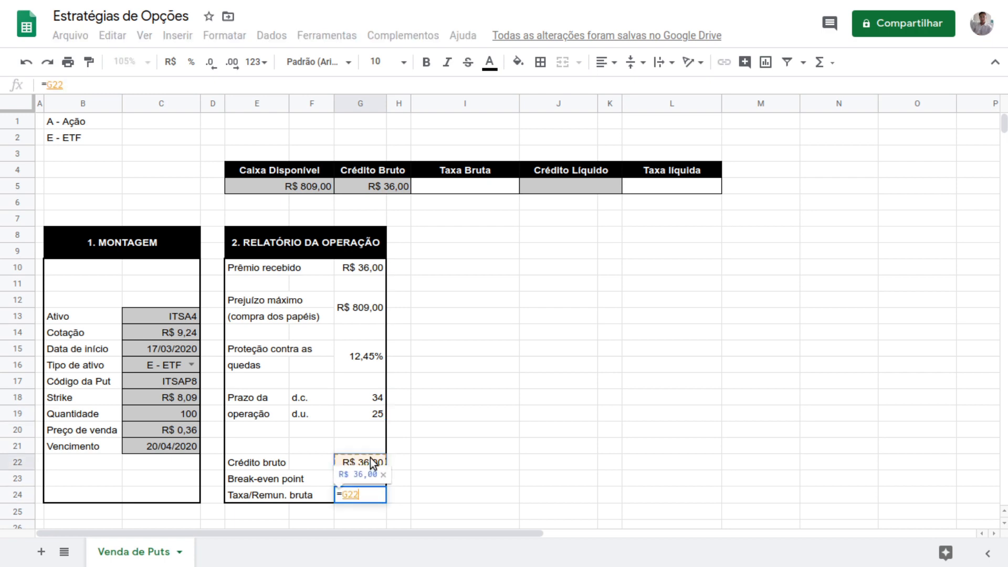
{"action": "type", "text": "/"}
{"action": "left_click", "coordinate": [357, 306]}
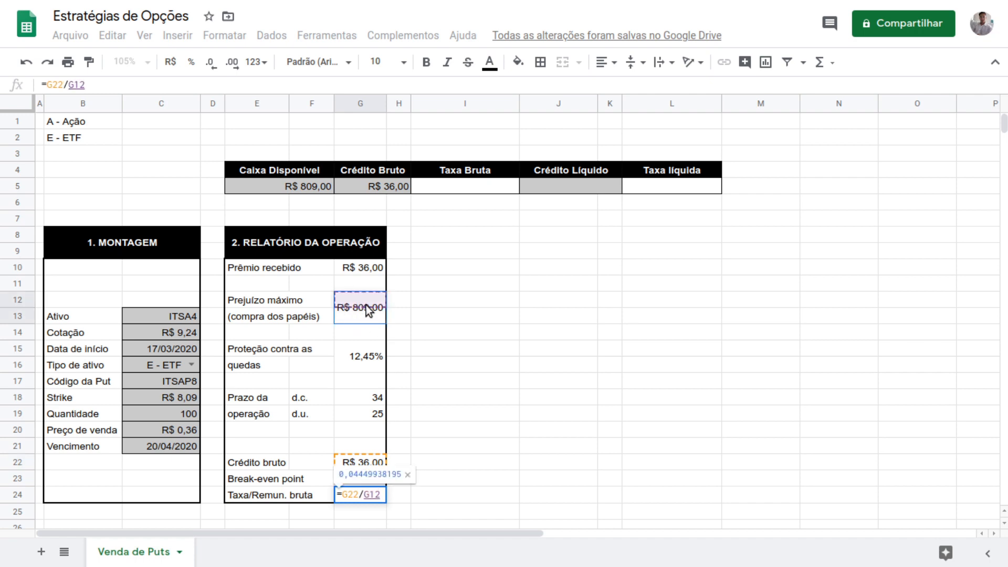
{"action": "key", "text": "Return"}
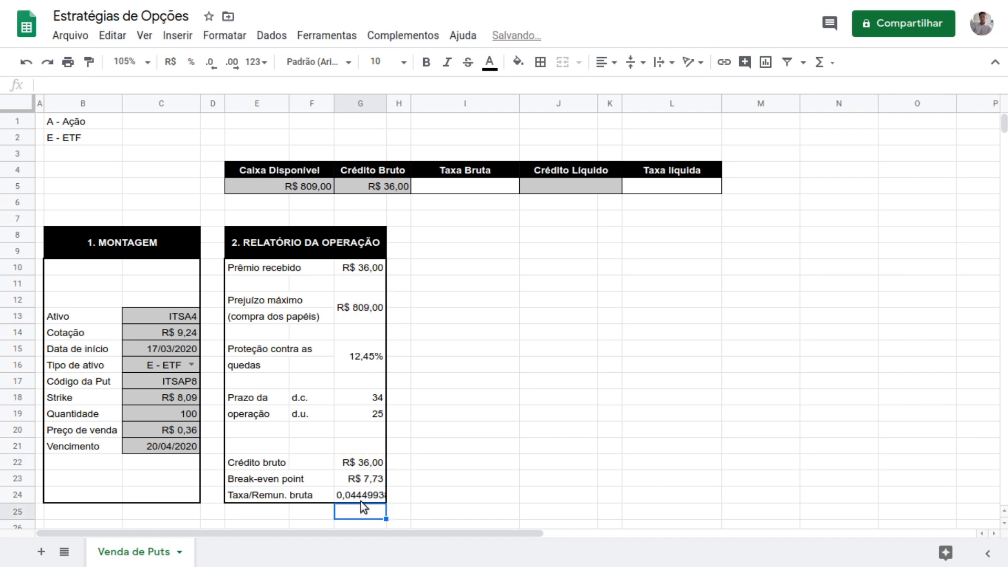
{"action": "left_click", "coordinate": [364, 495]}
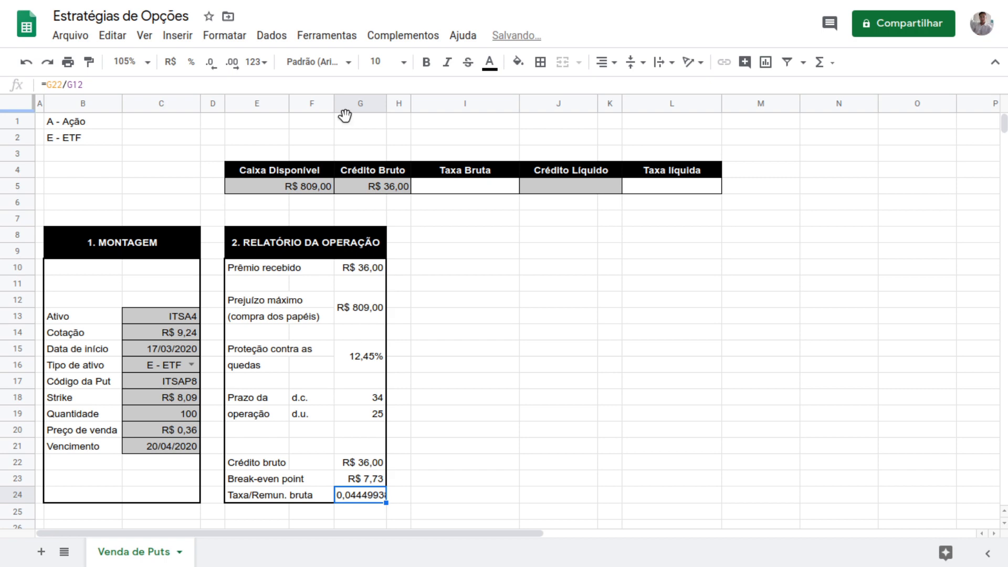
{"action": "left_click", "coordinate": [191, 62]}
Calculate the "Taxa Bruta" in I5 of the summary table with the formula =G5/E5 and format it as a percentage.
{"action": "left_click", "coordinate": [452, 188]}
{"action": "type", "text": "="}
{"action": "left_click", "coordinate": [381, 185]}
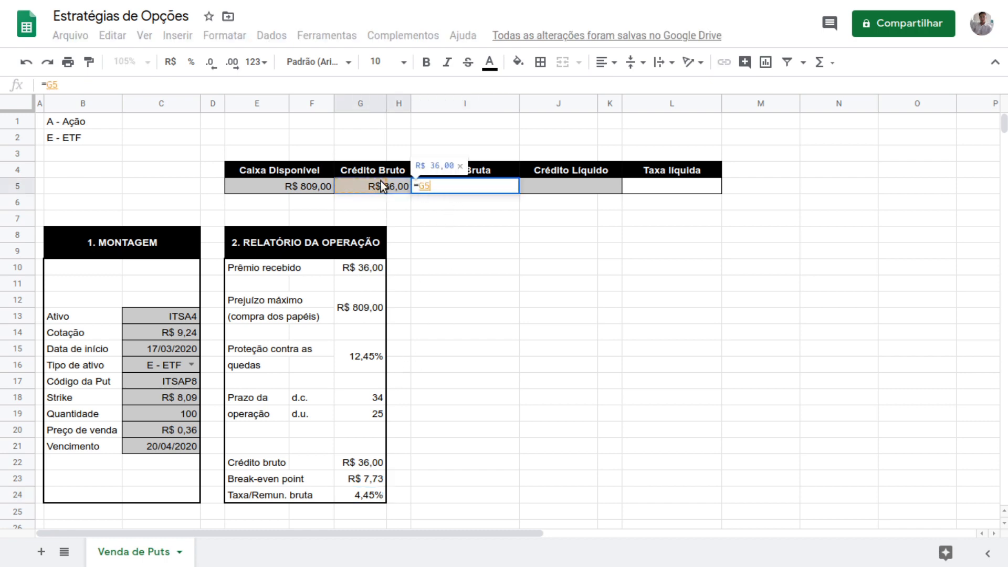
{"action": "type", "text": "/"}
{"action": "left_click", "coordinate": [316, 189]}
{"action": "key", "text": "Return"}
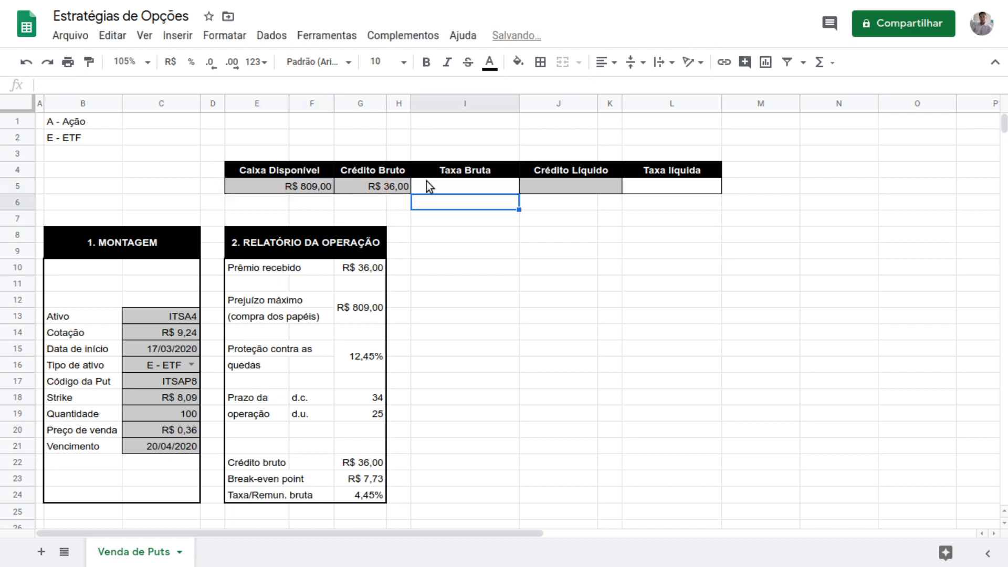
{"action": "left_click", "coordinate": [454, 185]}
{"action": "left_click", "coordinate": [192, 62]}
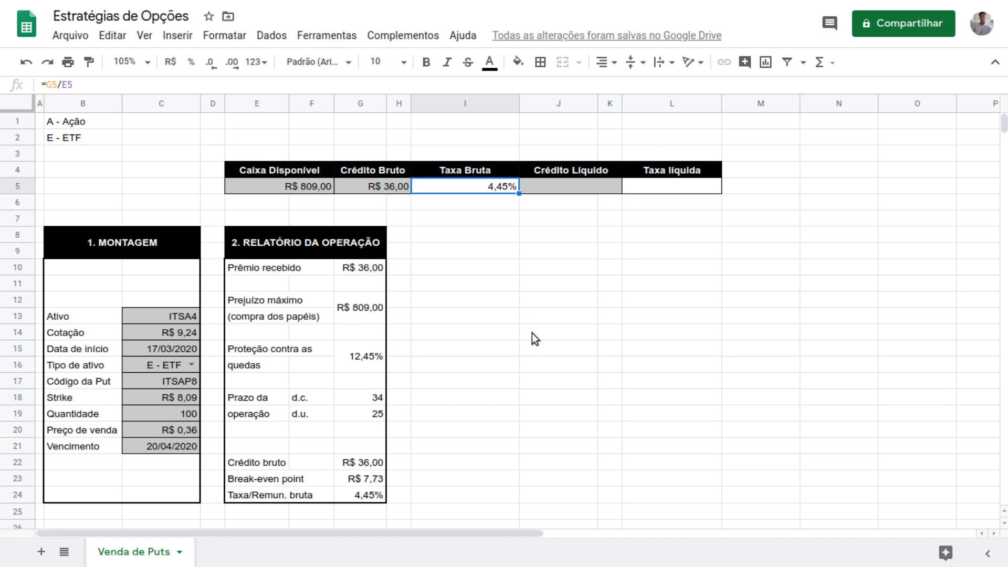
Merge the "Crédito bruto" label across cells E22 and F22 in the operation report.
{"action": "left_click", "coordinate": [336, 242]}
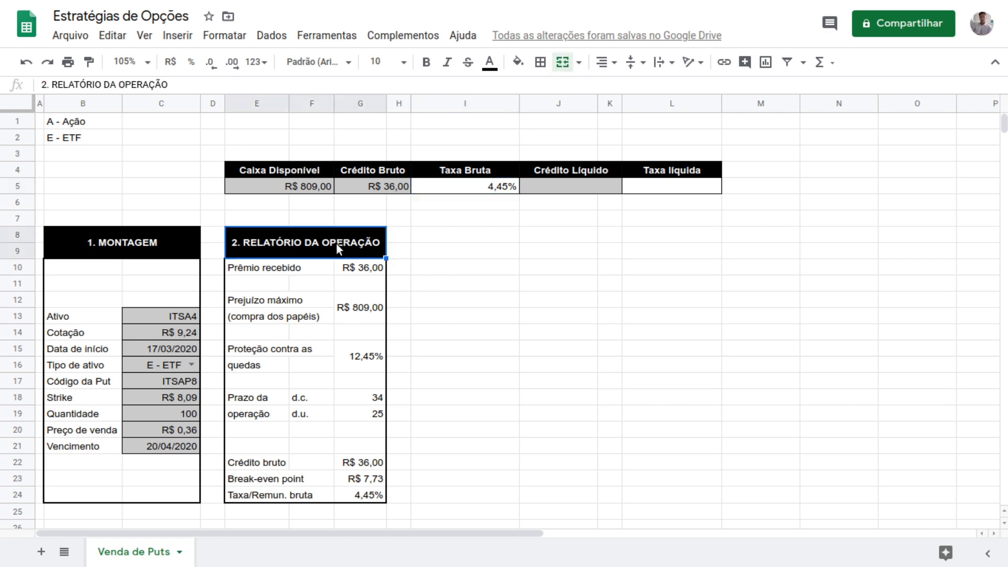
{"action": "left_click", "coordinate": [424, 233]}
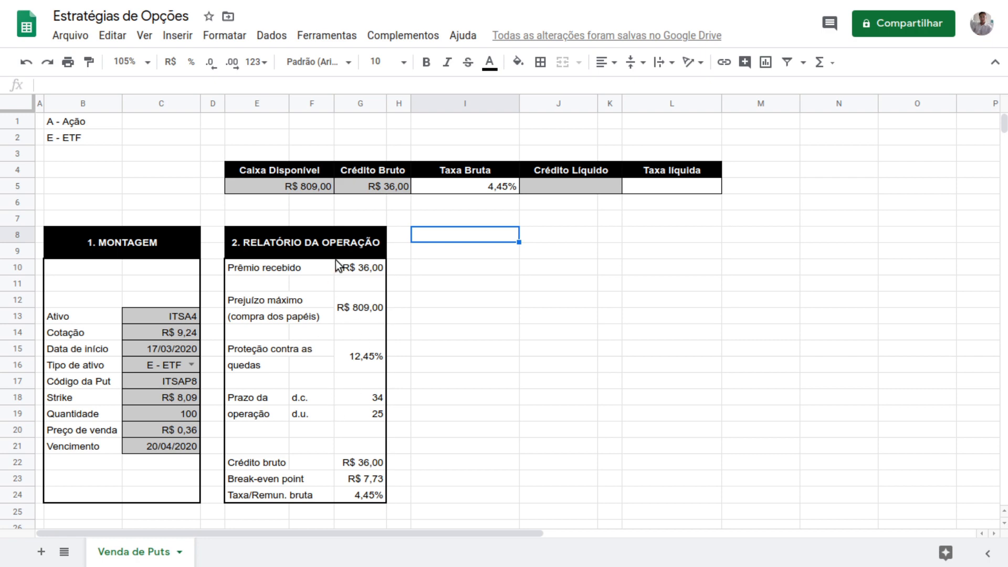
{"action": "left_click", "coordinate": [280, 466]}
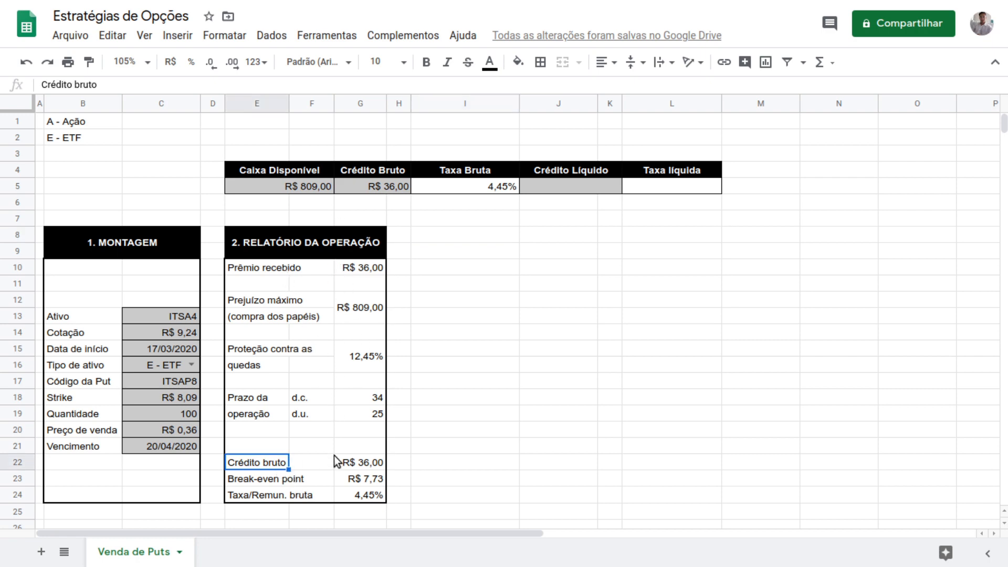
{"action": "key", "text": "shift+Right"}
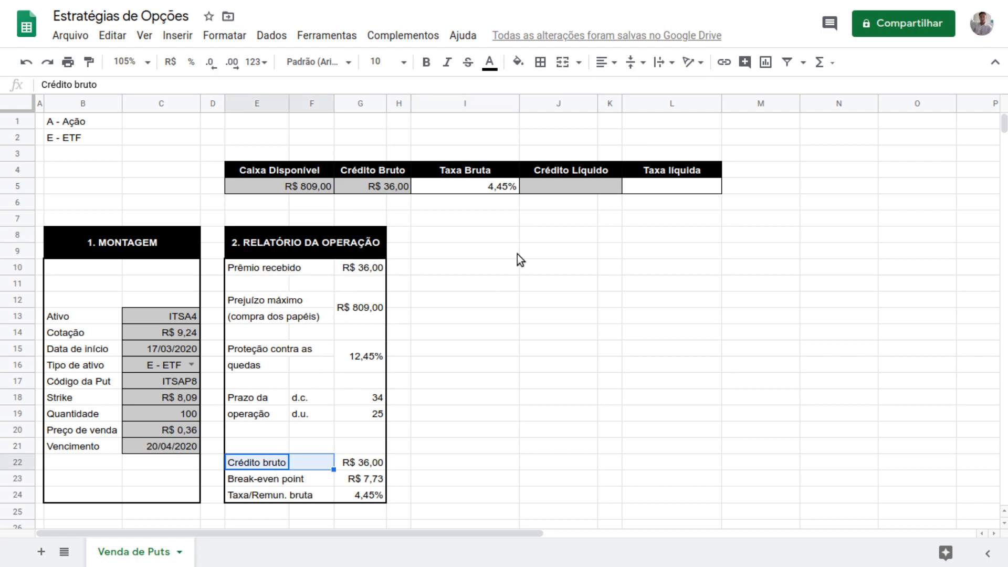
{"action": "left_click", "coordinate": [562, 63]}
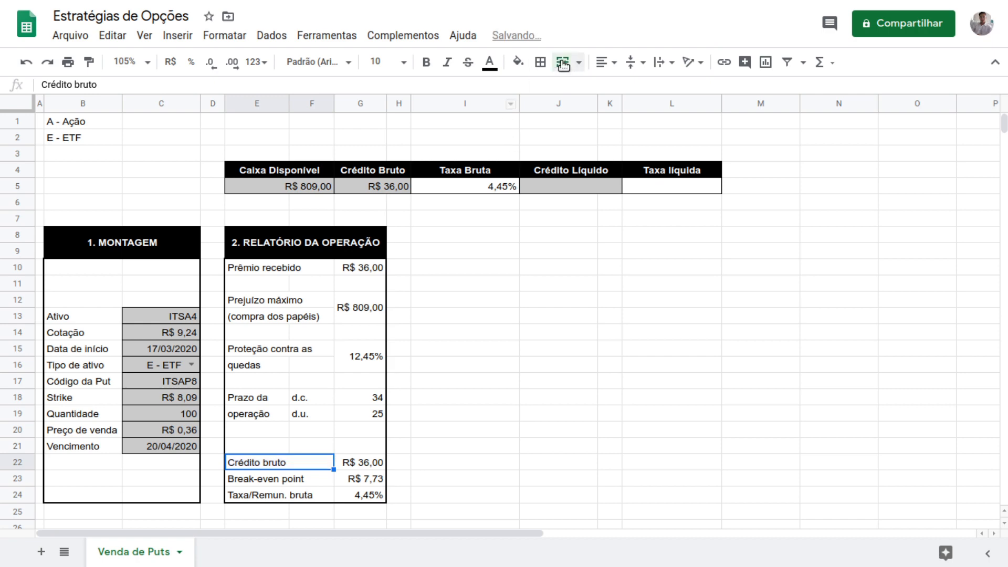
Merge the Break-even point and Taxa/Remun. bruta label cells across columns E and F in rows 23 and 24.
{"action": "key", "text": "Down"}
{"action": "key", "text": "shift+Right"}
{"action": "left_click", "coordinate": [562, 63]}
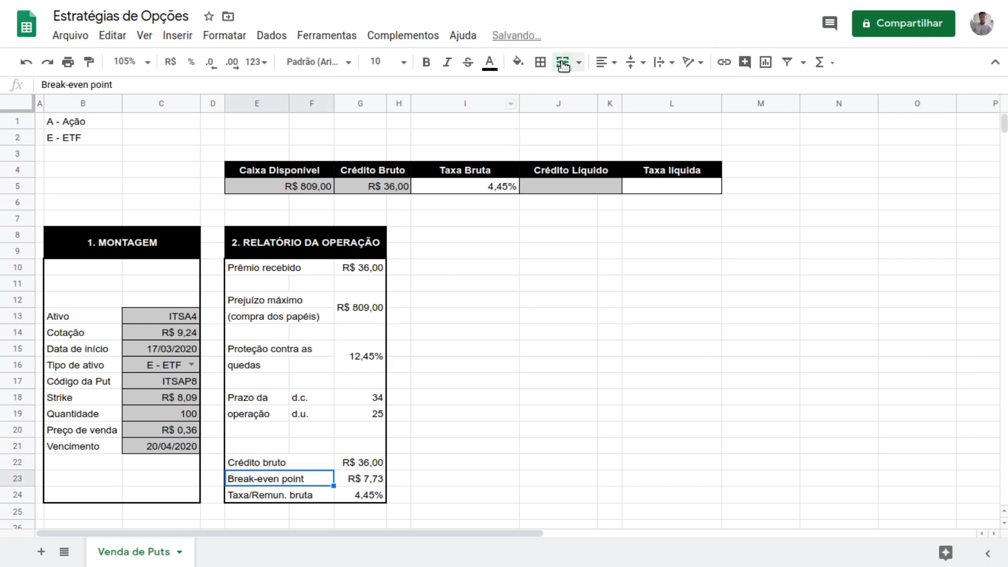
{"action": "key", "text": "Down"}
{"action": "key", "text": "shift+Right"}
{"action": "left_click", "coordinate": [563, 62]}
Fill the Crédito bruto label in row 22 with medium green and its value in G22 with a lighter green.
{"action": "key", "text": "Up"}
{"action": "key", "text": "Up"}
{"action": "left_click", "coordinate": [517, 62]}
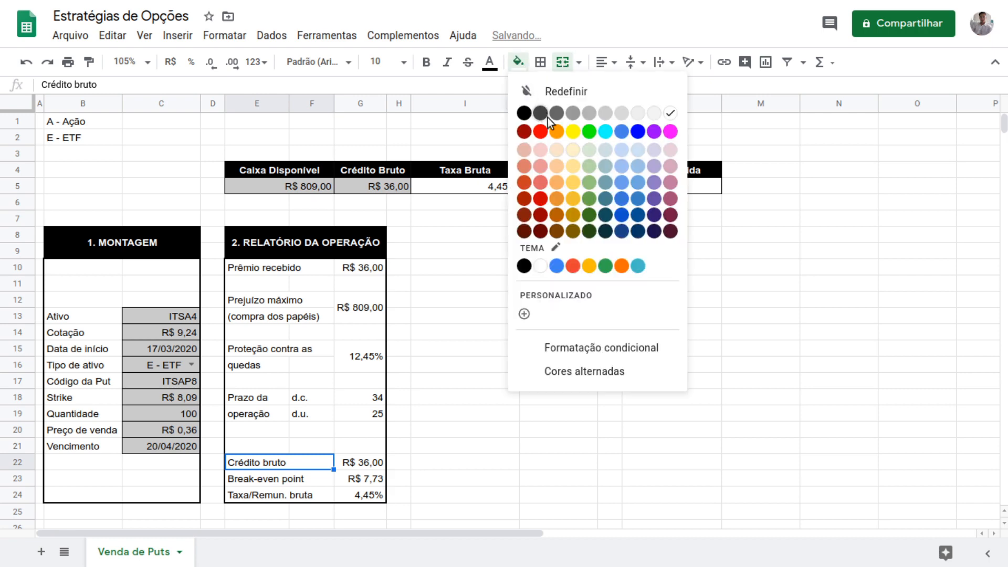
{"action": "left_click", "coordinate": [591, 183]}
{"action": "key", "text": "Right"}
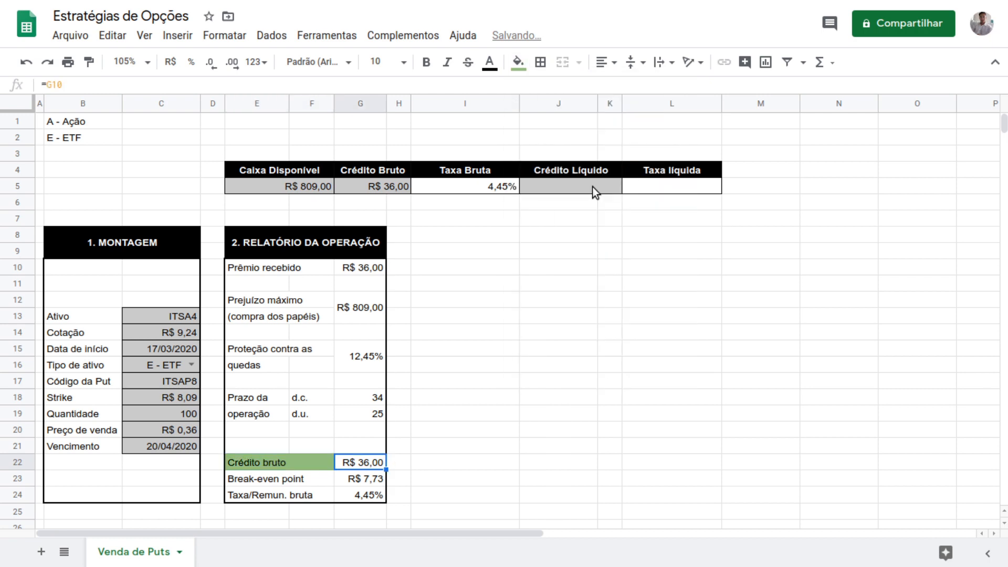
{"action": "left_click", "coordinate": [518, 62]}
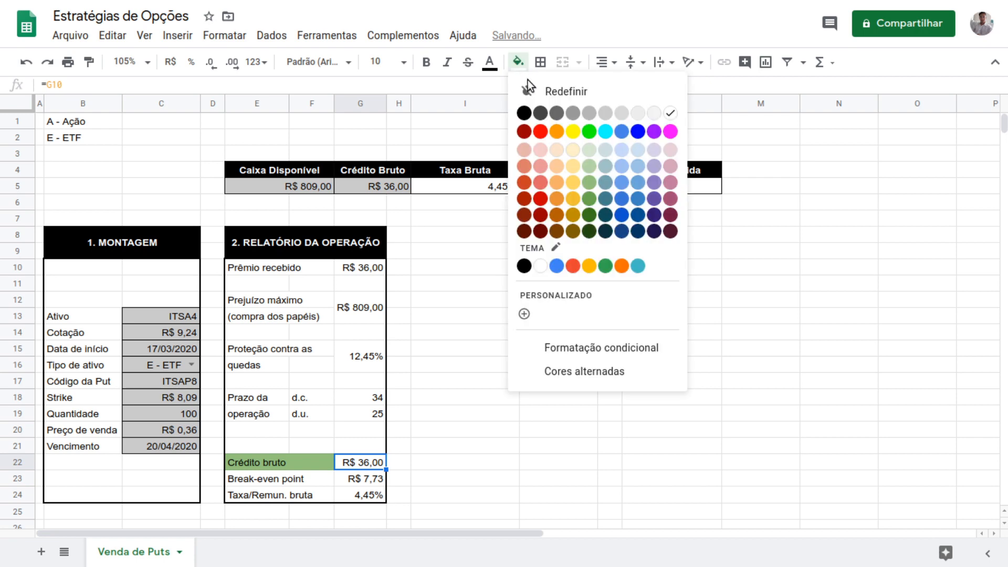
{"action": "left_click", "coordinate": [590, 165]}
Fill the Break-even point label in row 23 with light red and its value in G23 with a paler red.
{"action": "key", "text": "Down"}
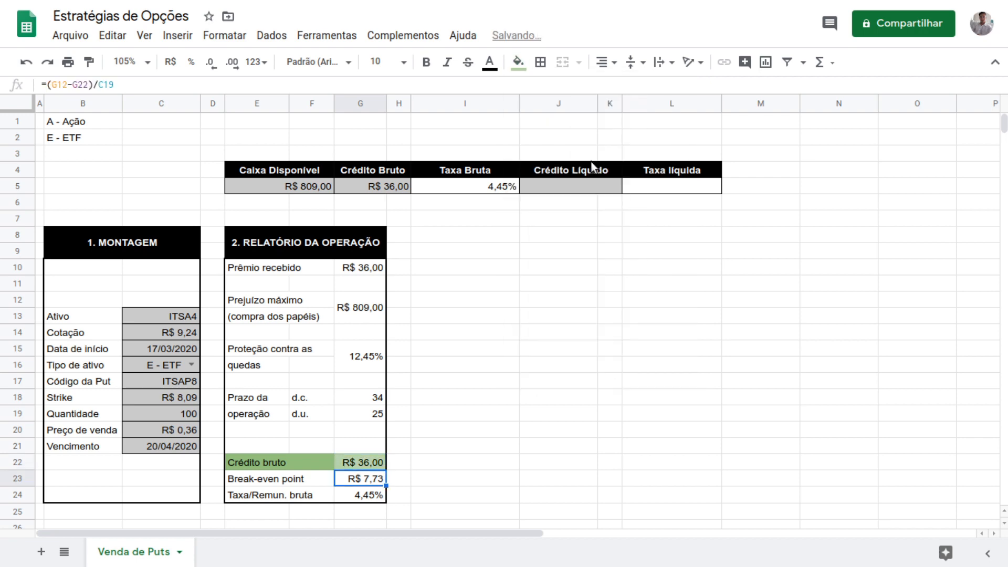
{"action": "key", "text": "Left"}
{"action": "left_click", "coordinate": [518, 62]}
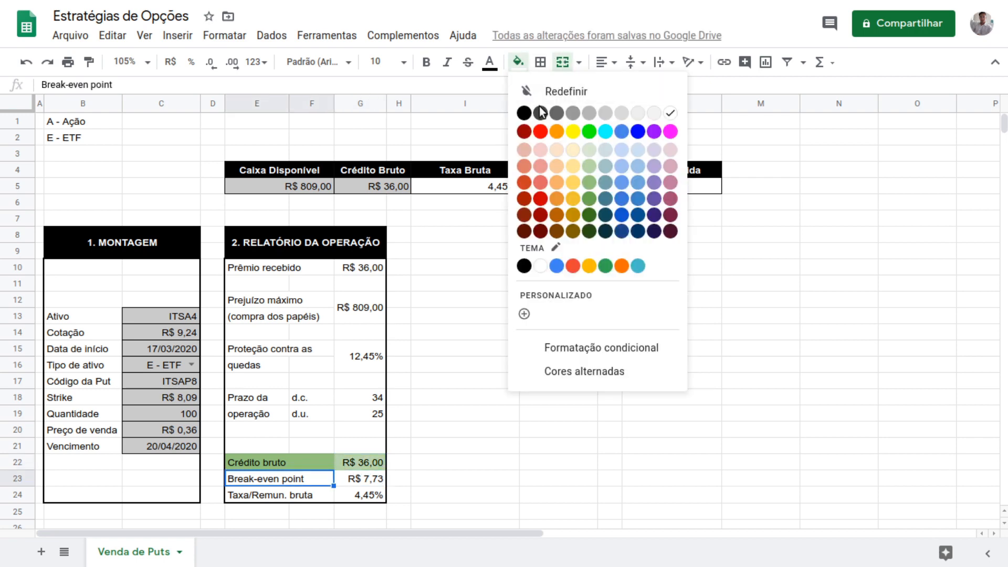
{"action": "left_click", "coordinate": [539, 169]}
{"action": "key", "text": "Right"}
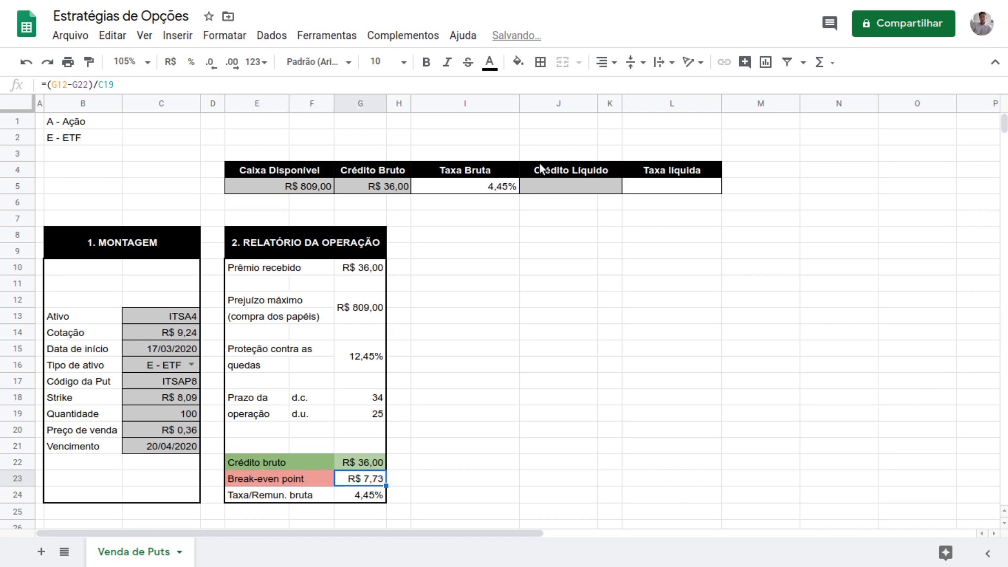
{"action": "left_click", "coordinate": [518, 62]}
{"action": "left_click", "coordinate": [541, 150]}
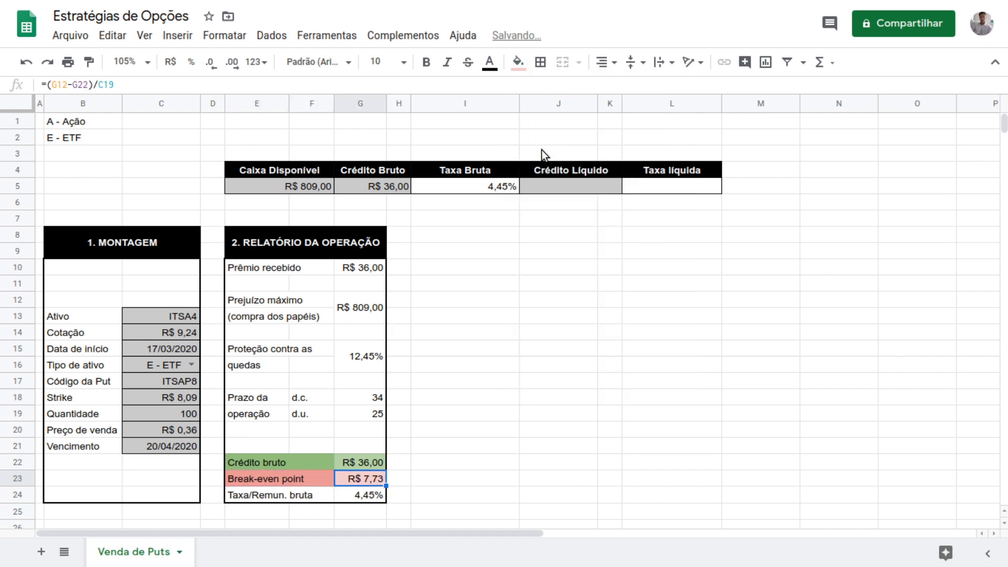
Fill the Taxa/Remun. bruta label in row 24 with golden yellow and its value in G24 with a lighter yellow.
{"action": "key", "text": "Down"}
{"action": "key", "text": "Left"}
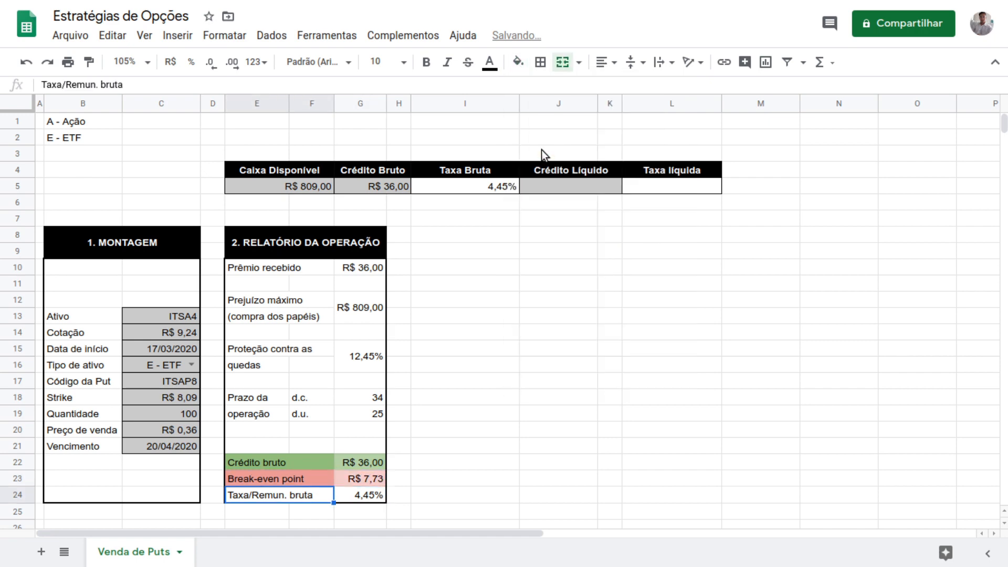
{"action": "left_click", "coordinate": [517, 62]}
{"action": "left_click", "coordinate": [578, 184]}
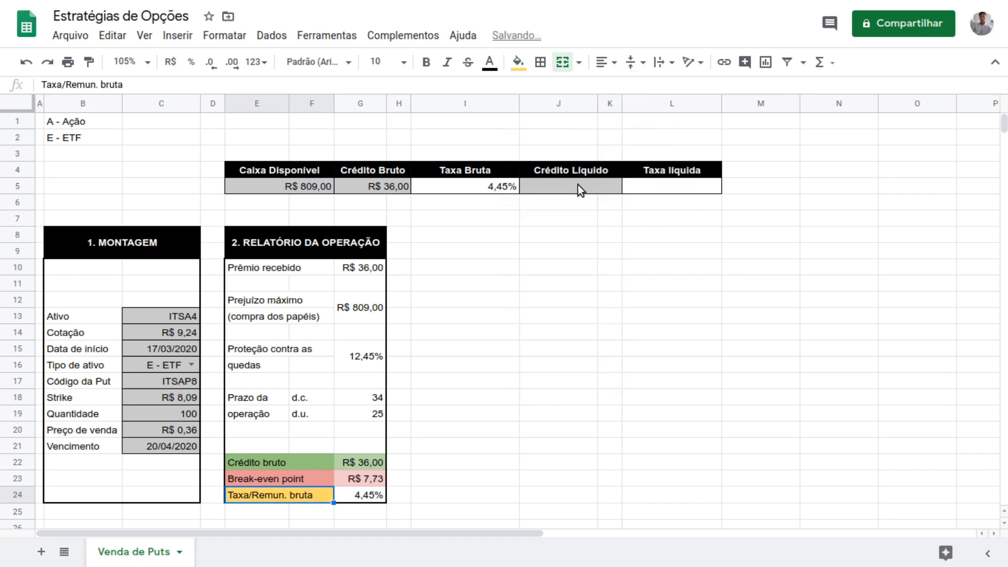
{"action": "key", "text": "Right"}
{"action": "left_click", "coordinate": [517, 62]}
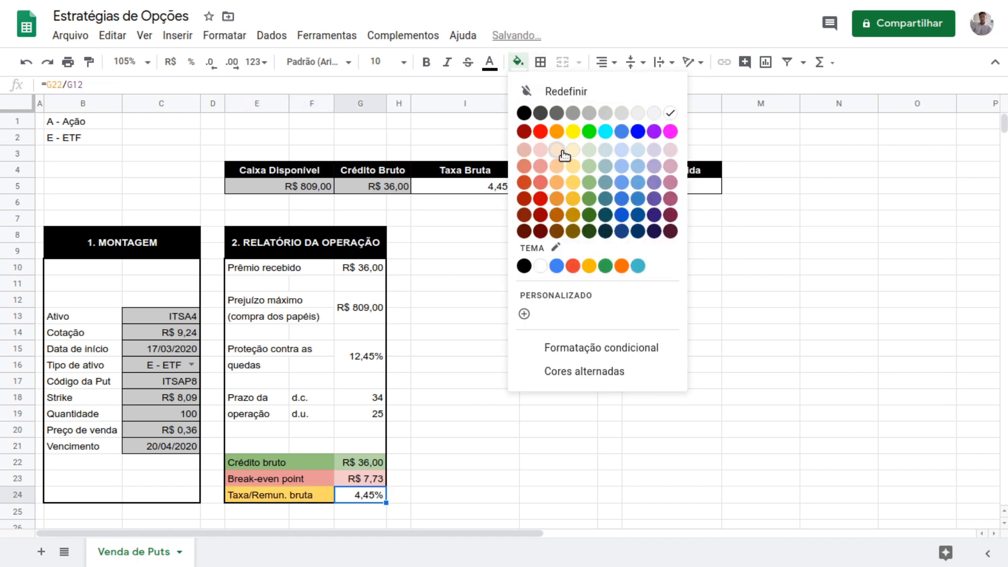
{"action": "left_click", "coordinate": [575, 166]}
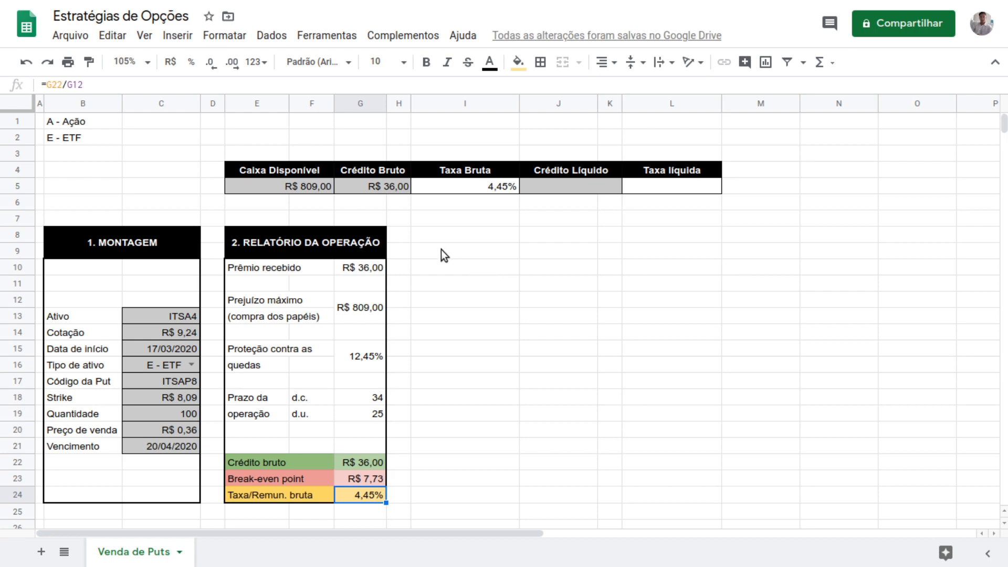
Enter the section title "3. CRÉDITO D+1" in cell I8.
{"action": "left_click", "coordinate": [457, 237]}
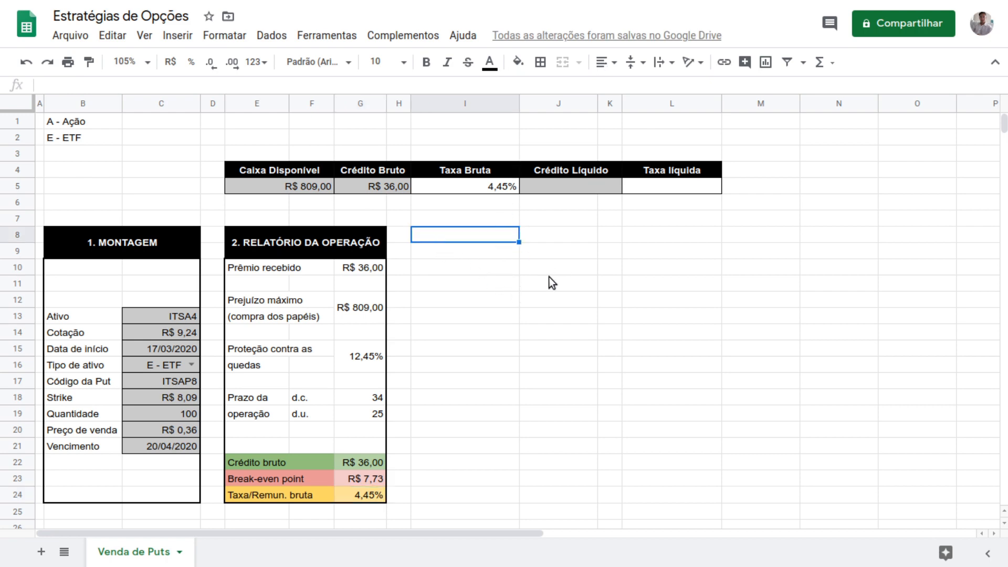
{"action": "type", "text": "3. CRÉDITO"}
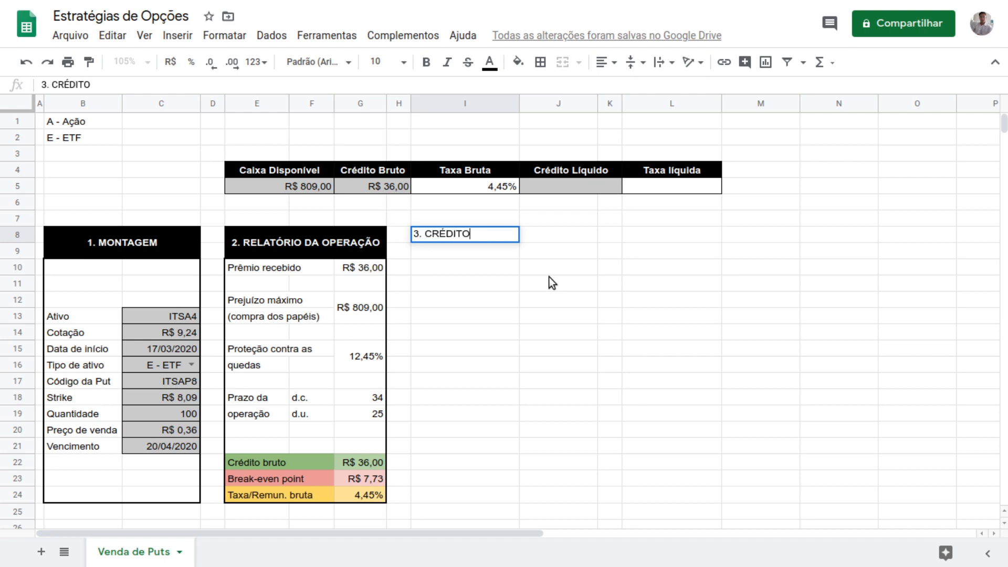
{"action": "type", "text": " D+1"}
{"action": "key", "text": "Return"}
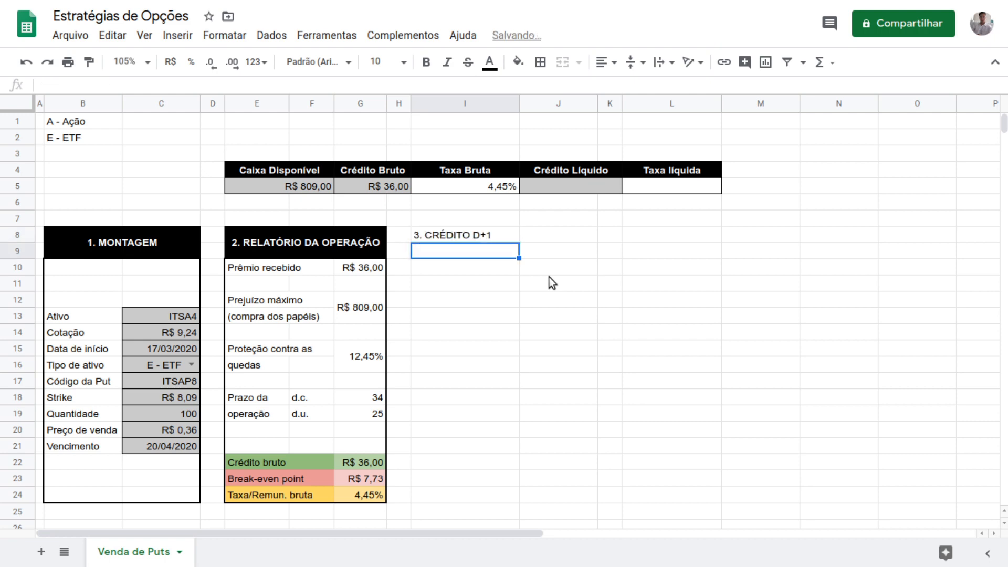
Format the title range I8:J9 with a black fill and bold white text.
{"action": "key", "text": "Up"}
{"action": "key", "text": "shift+Right"}
{"action": "key", "text": "shift+Down"}
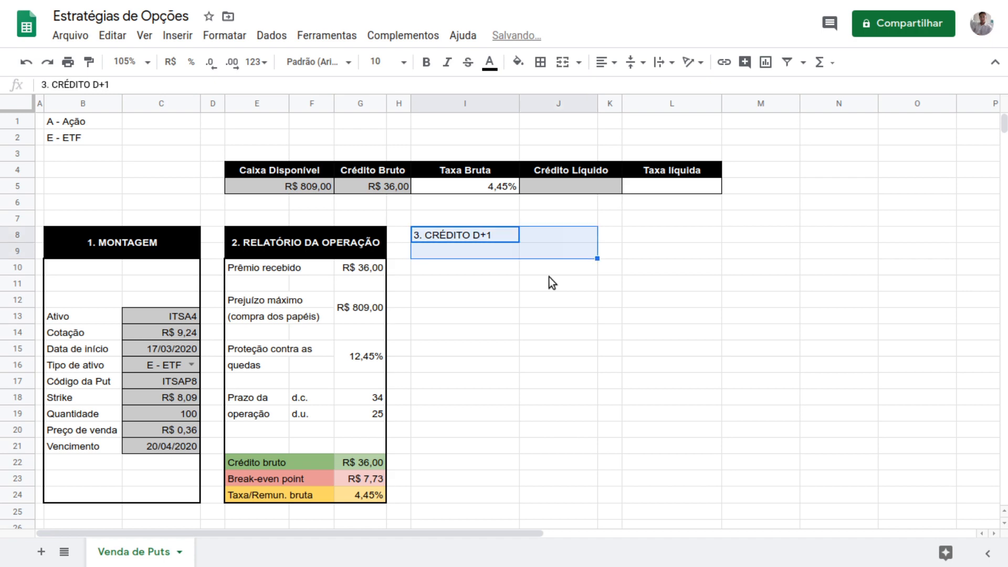
{"action": "left_click", "coordinate": [519, 62]}
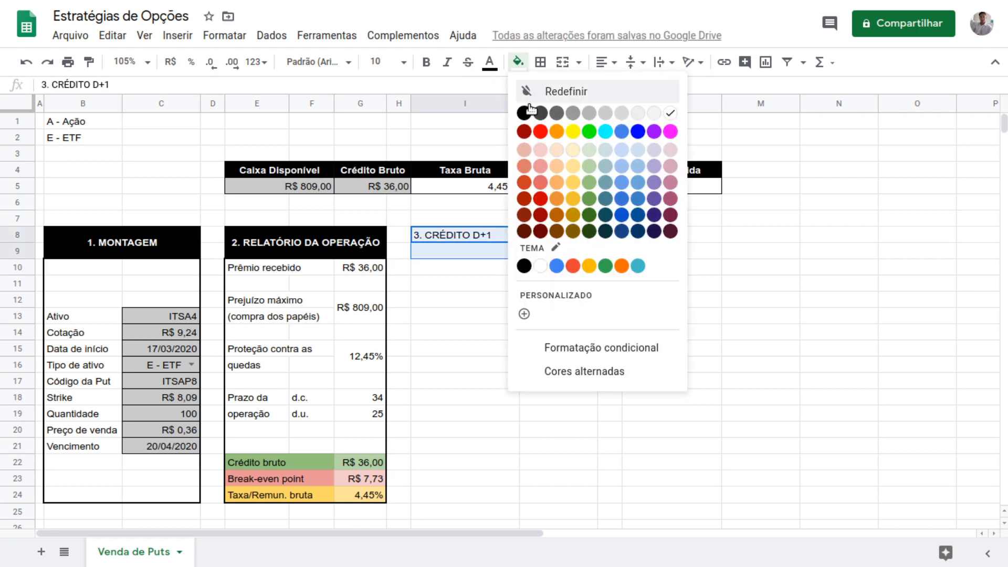
{"action": "left_click", "coordinate": [524, 113]}
{"action": "left_click", "coordinate": [489, 62]}
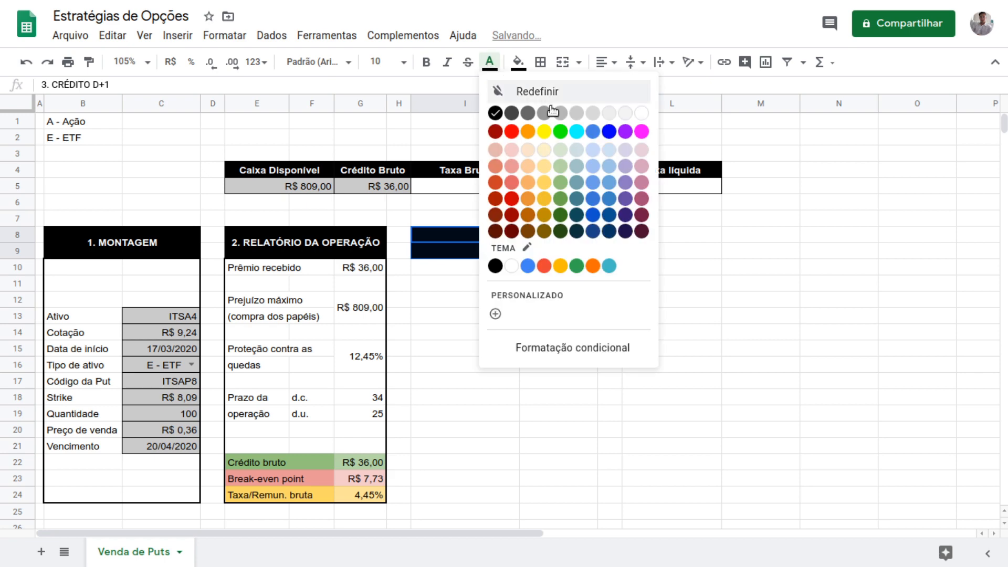
{"action": "left_click", "coordinate": [642, 113]}
{"action": "key", "text": "ctrl+b"}
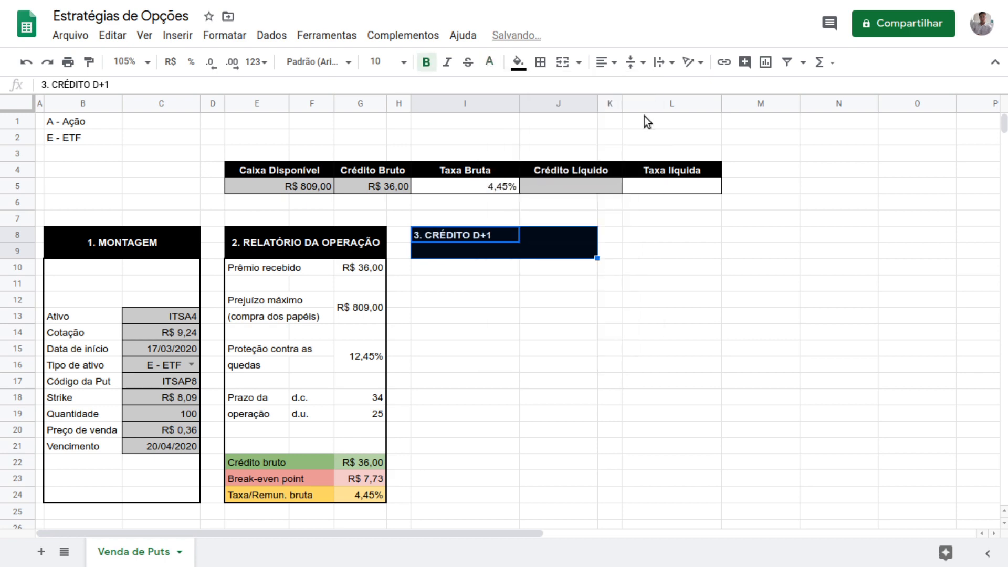
Merge I8:J9 into one header cell and center the title horizontally.
{"action": "left_click", "coordinate": [564, 62]}
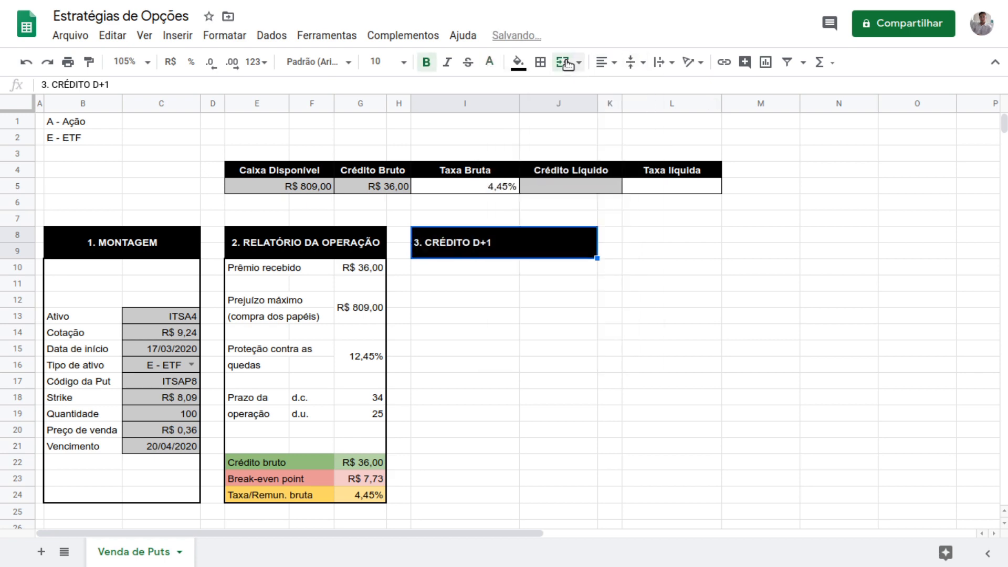
{"action": "left_click", "coordinate": [607, 62]}
{"action": "left_click", "coordinate": [621, 86]}
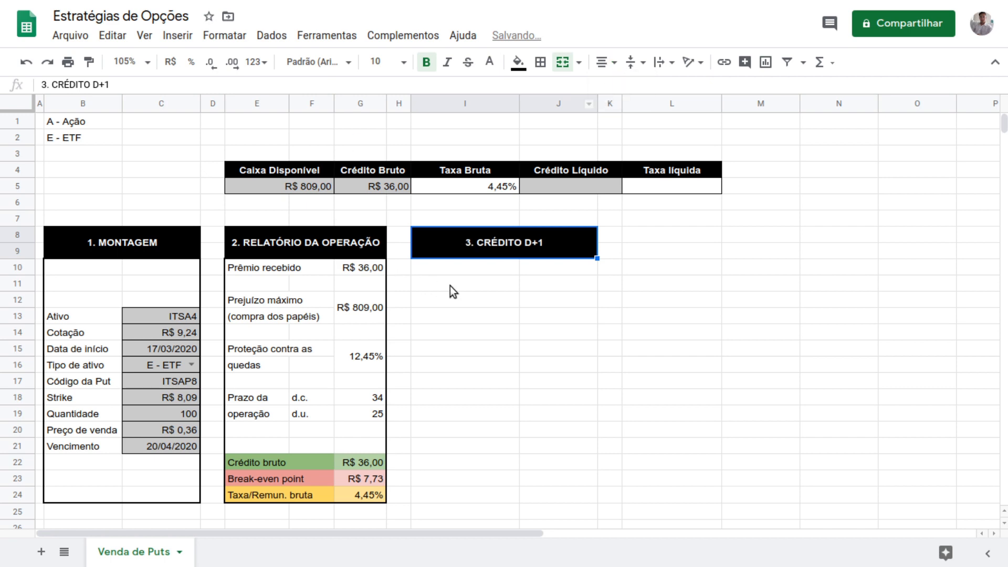
Enter the label "Volume (vendas)" in cell I10 and select J10 beside it.
{"action": "left_click", "coordinate": [439, 270]}
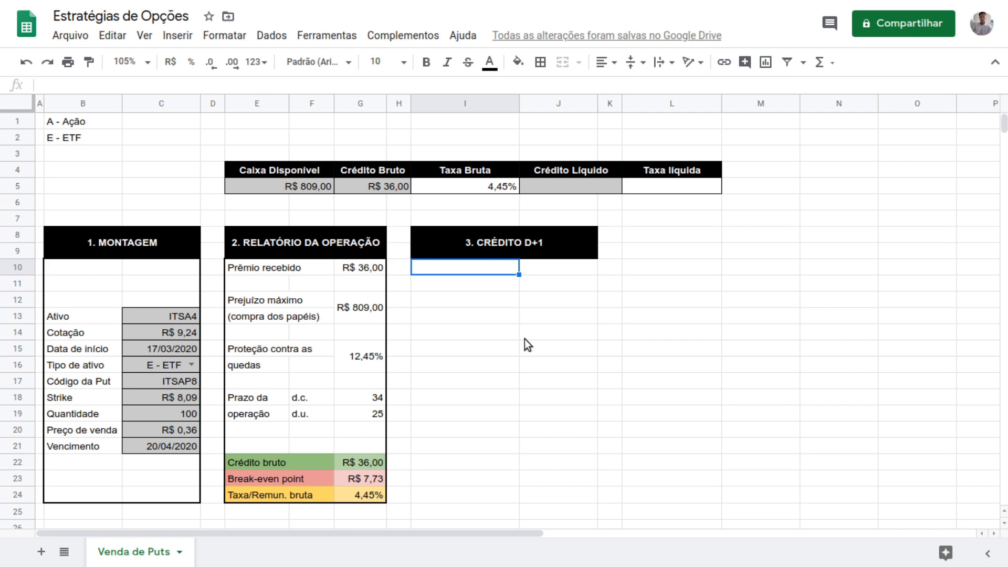
{"action": "type", "text": "Volume"}
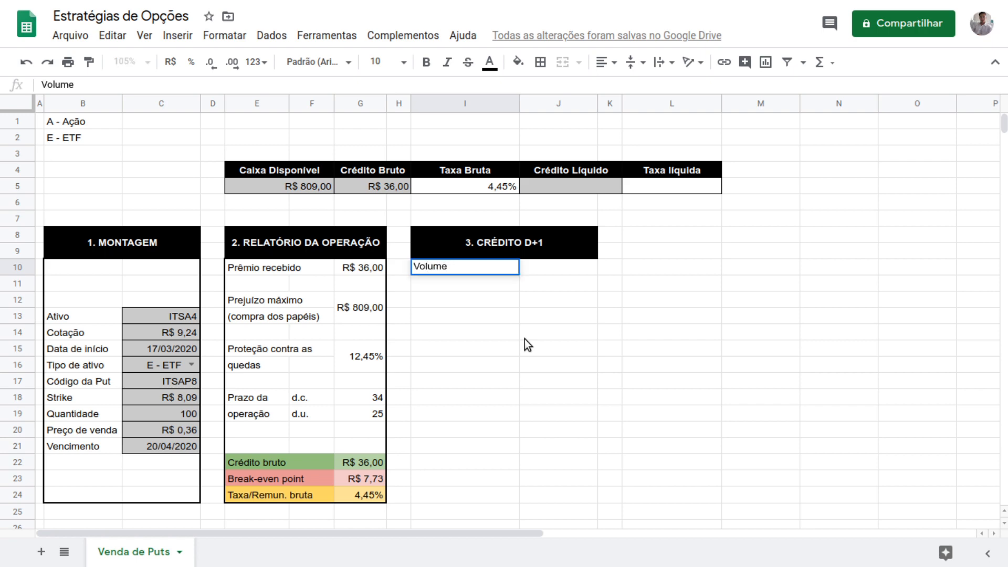
{"action": "type", "text": " (vendas)"}
{"action": "key", "text": "Return"}
{"action": "key", "text": "Up"}
{"action": "key", "text": "Right"}
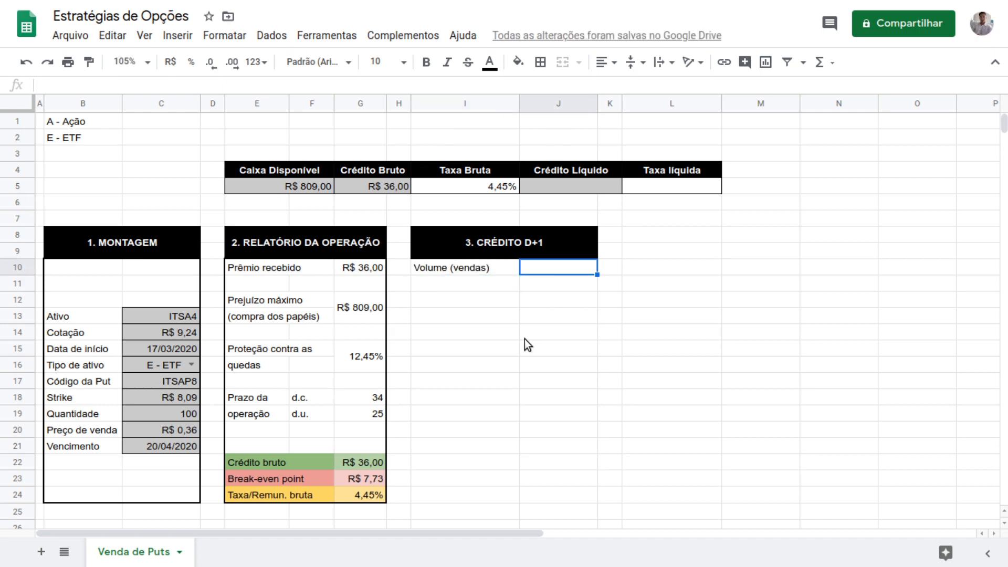
Calculate the sales volume in J10 as quantity times sale price with the formula =C19*C20.
{"action": "type", "text": "="}
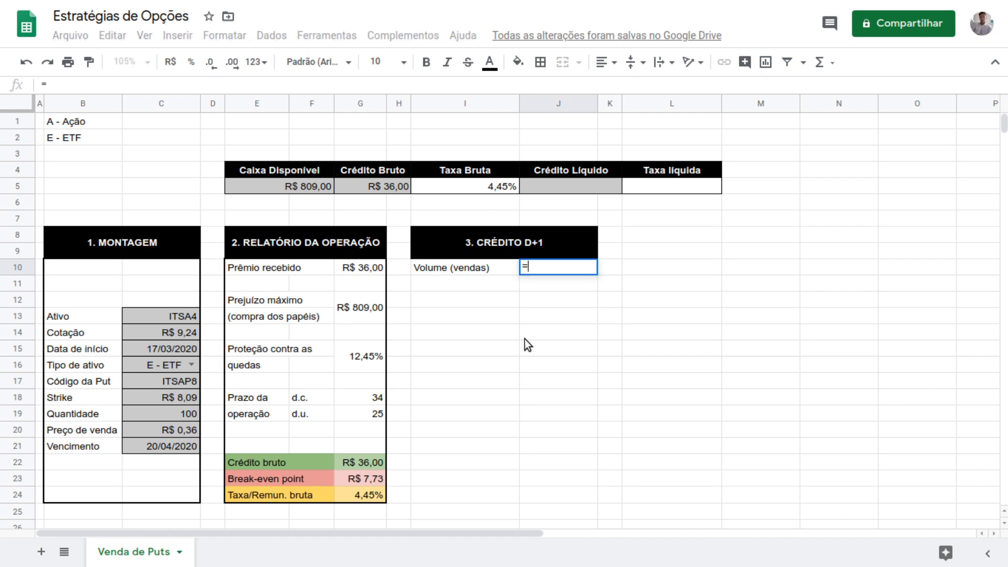
{"action": "key", "text": "Left"}
{"action": "key", "text": "Left"}
{"action": "key", "text": "Left"}
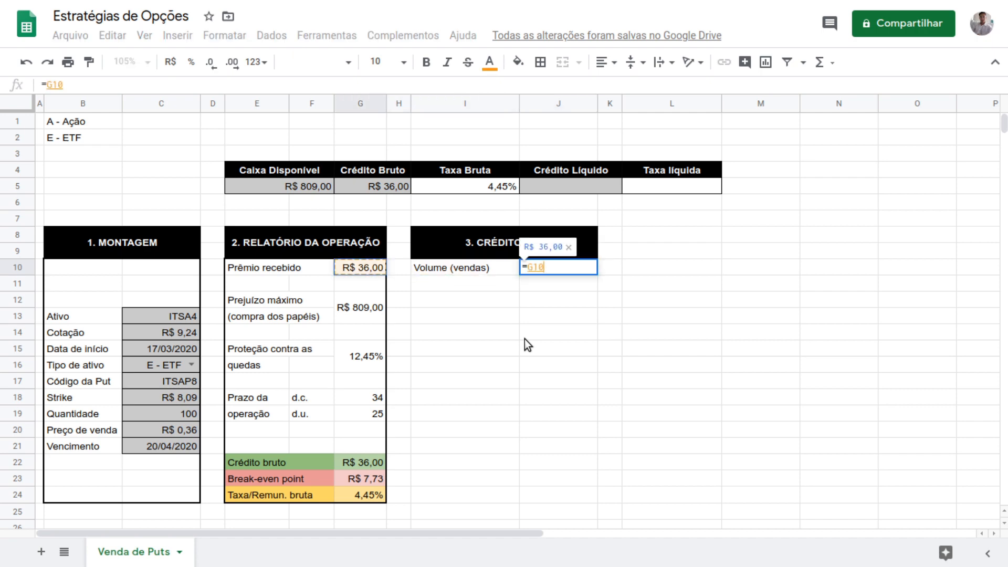
{"action": "key", "text": "BackSpace"}
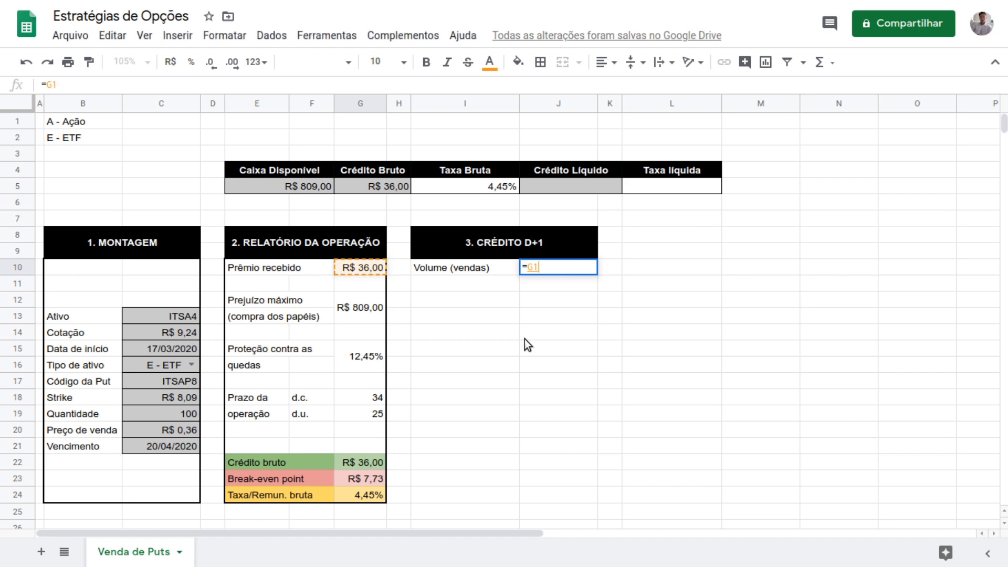
{"action": "left_click", "coordinate": [190, 415]}
{"action": "type", "text": "*"}
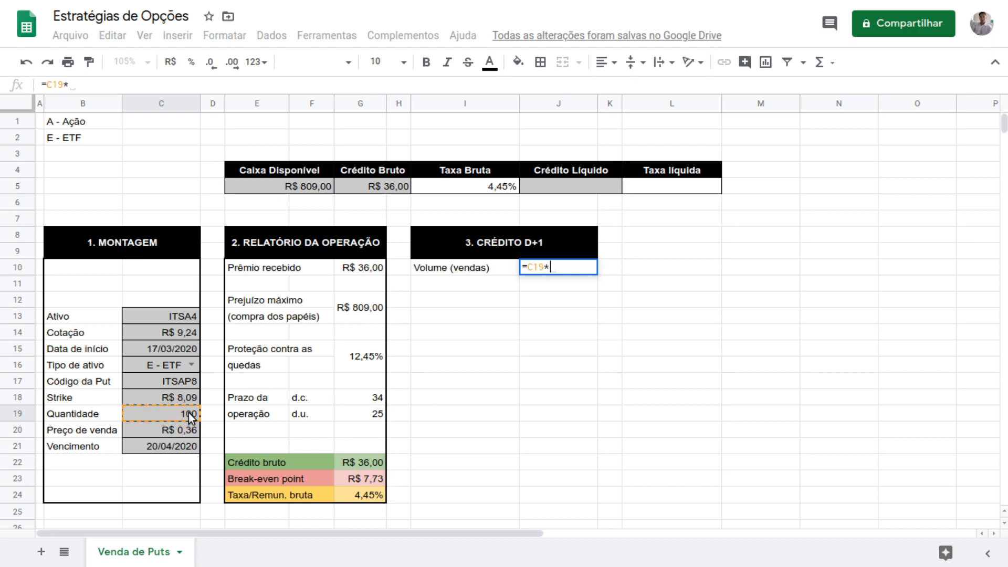
{"action": "left_click", "coordinate": [176, 430]}
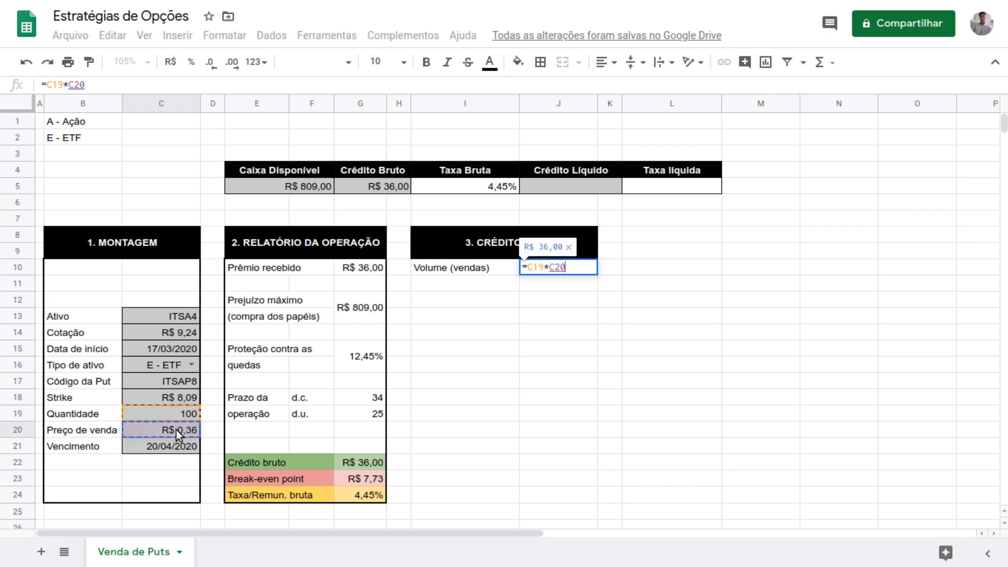
{"action": "key", "text": "Return"}
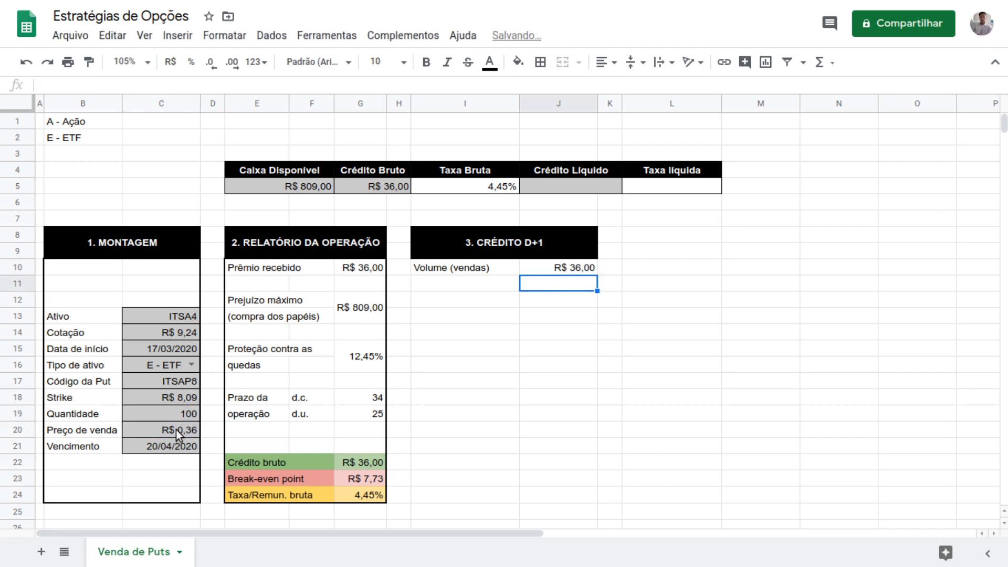
Make the sales volume in J10 reference the Prêmio recebido value with the formula =G10.
{"action": "key", "text": "Up"}
{"action": "type", "text": "="}
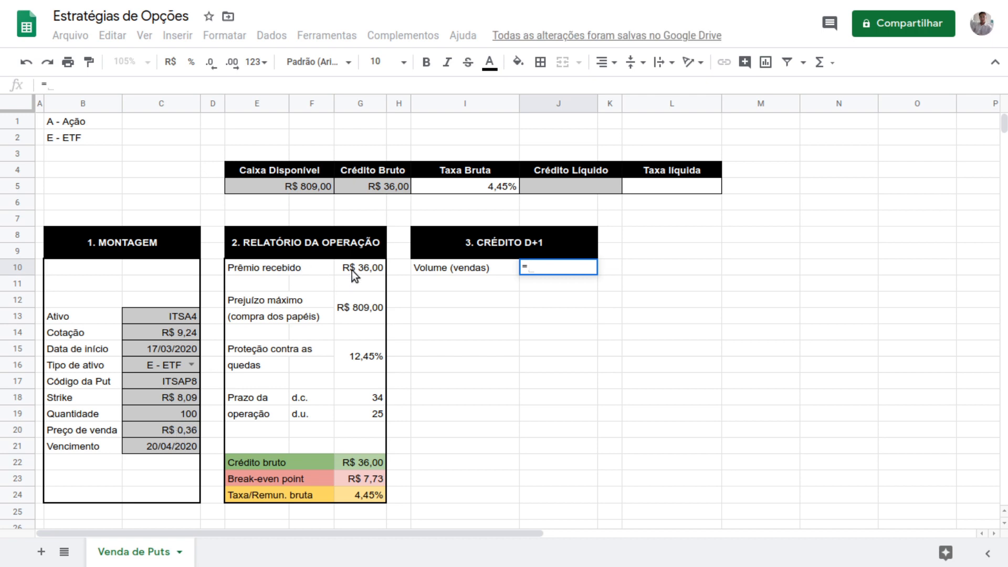
{"action": "left_click", "coordinate": [352, 270]}
{"action": "key", "text": "Return"}
Enter the label "Taxa de liquidação" in cell I12, leaving row 11 blank.
{"action": "key", "text": "Down"}
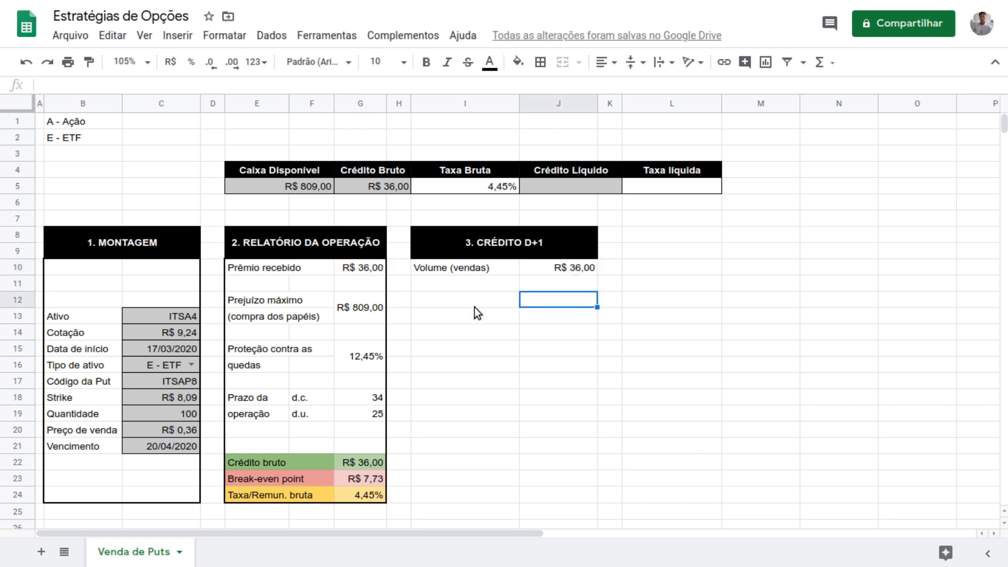
{"action": "left_click", "coordinate": [476, 308]}
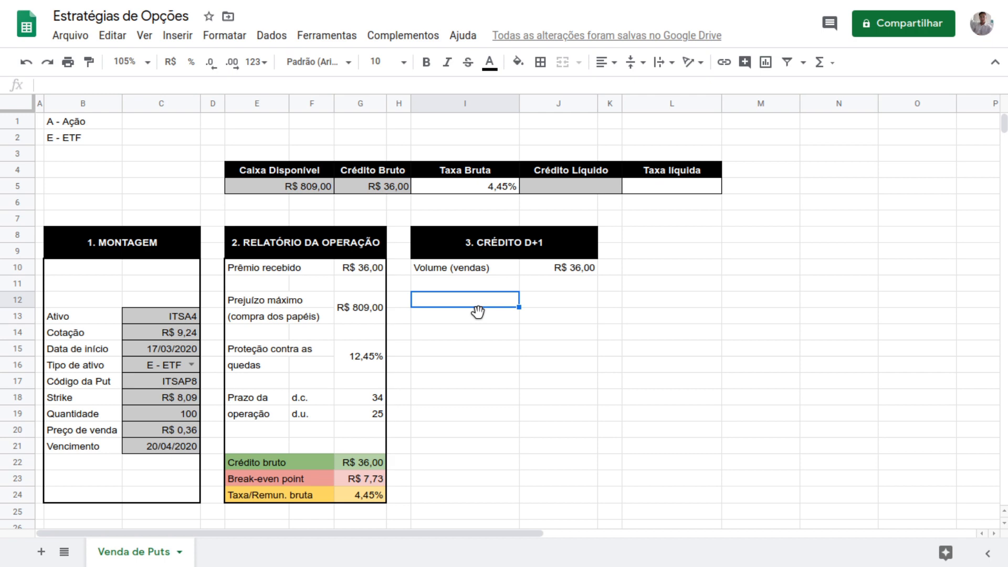
{"action": "type", "text": "taxa"}
{"action": "key", "text": "BackSpace"}
{"action": "key", "text": "BackSpace"}
{"action": "key", "text": "BackSpace"}
{"action": "key", "text": "BackSpace"}
{"action": "type", "text": "Tax"}
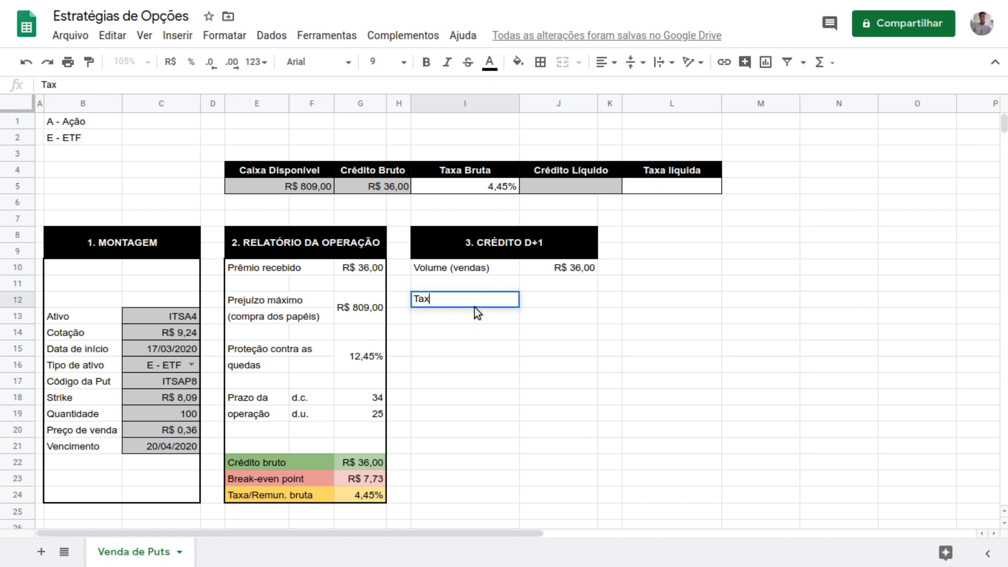
{"action": "type", "text": "a de liquidação"}
{"action": "key", "text": "Return"}
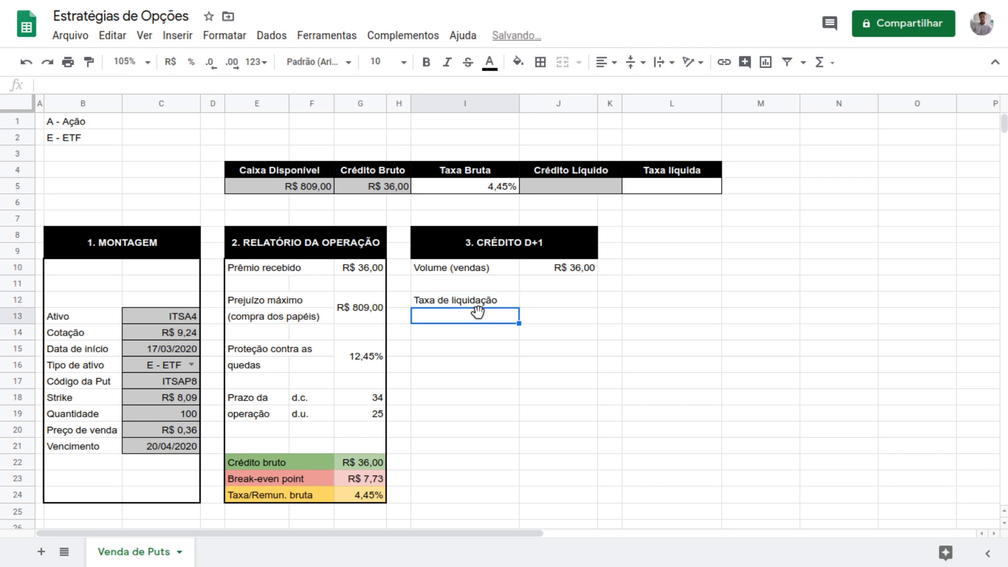
Enter the labels "Taxa de registro", "Emolumentos" and "Outros" in cells I13 to I15.
{"action": "type", "text": "Taxa de registro"}
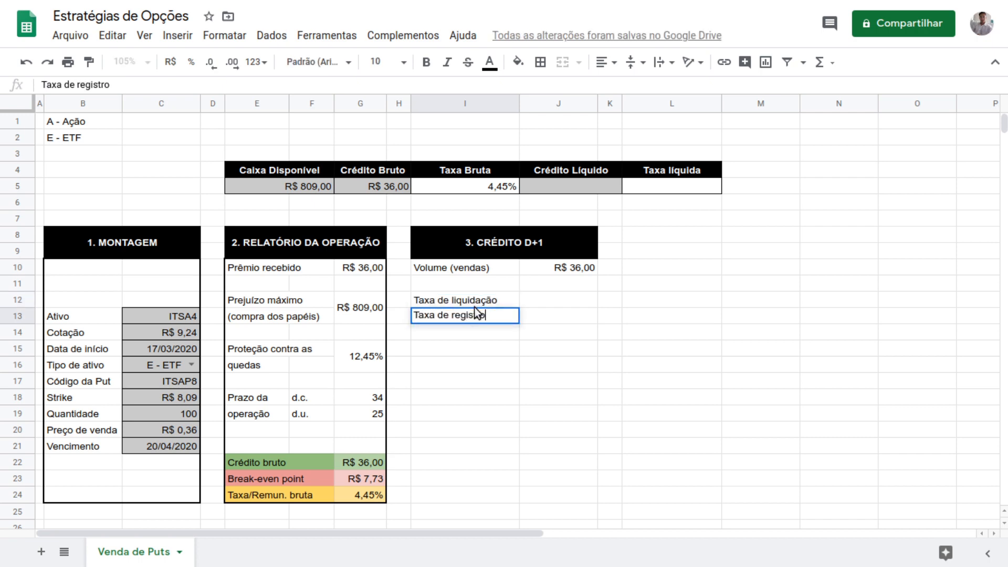
{"action": "key", "text": "Return"}
{"action": "type", "text": "E"}
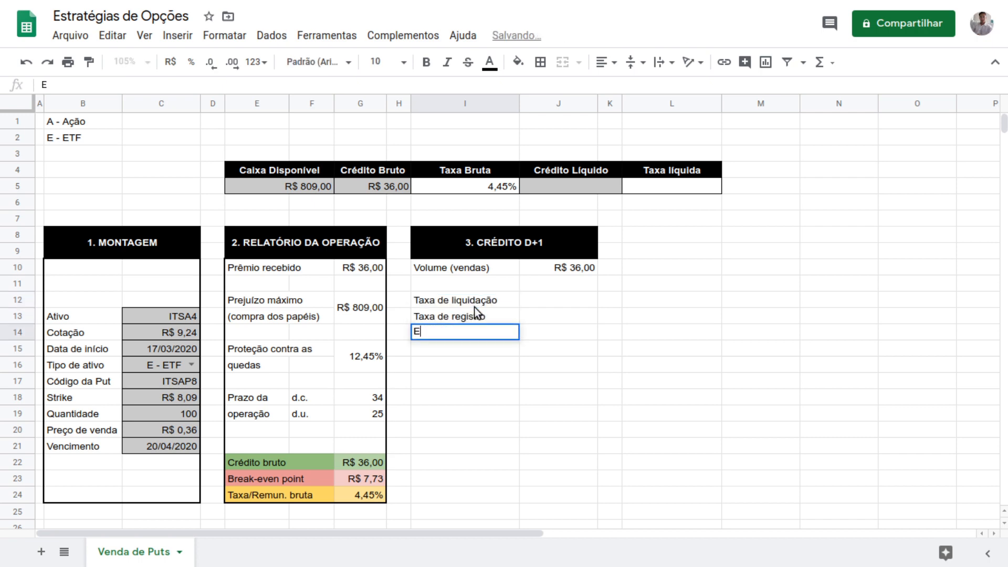
{"action": "type", "text": "molumentos"}
{"action": "key", "text": "Return"}
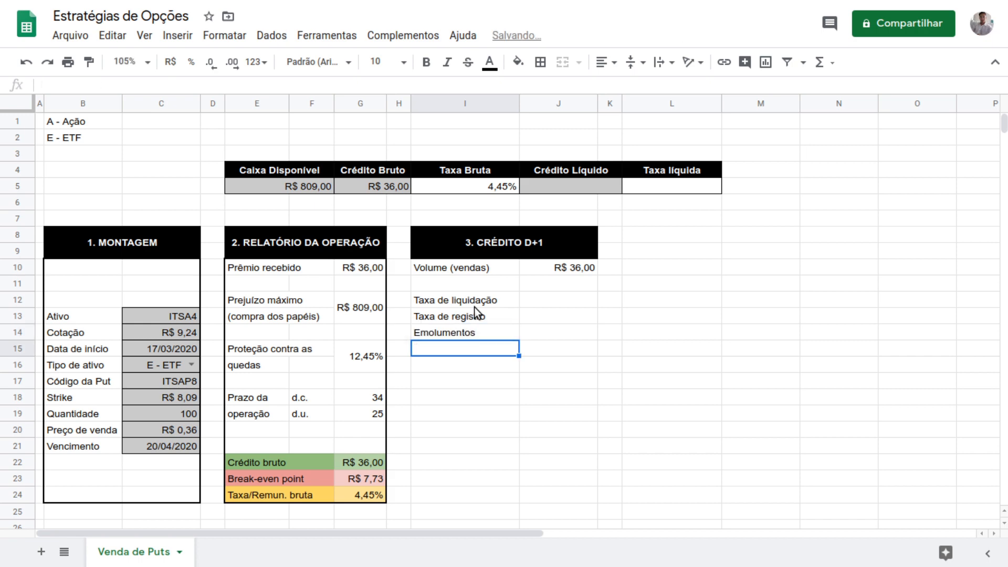
{"action": "type", "text": "Outros"}
{"action": "key", "text": "Return"}
Apply thin black borders around every cell in J12:J15, beside the fee labels.
{"action": "key", "text": "Right"}
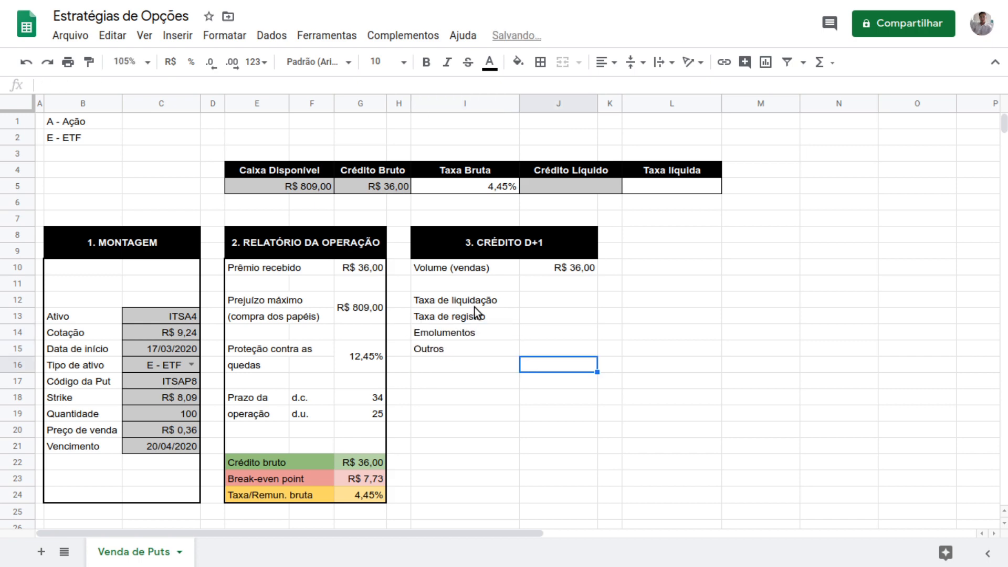
{"action": "key", "text": "Up"}
{"action": "key", "text": "Up"}
{"action": "key", "text": "Up"}
{"action": "key", "text": "Up"}
{"action": "key", "text": "shift+Down"}
{"action": "key", "text": "shift+Down"}
{"action": "key", "text": "shift+Down"}
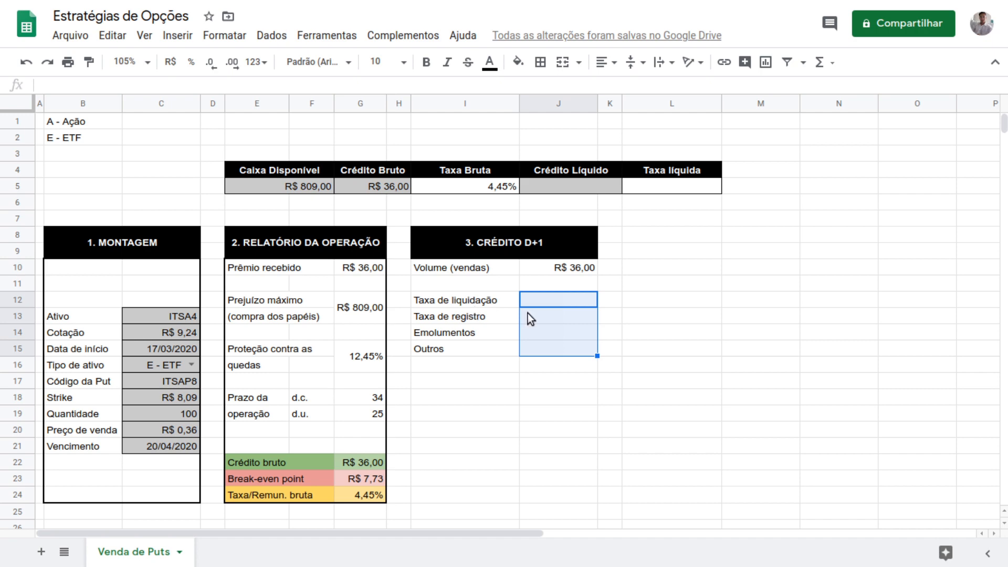
{"action": "left_click", "coordinate": [541, 62]}
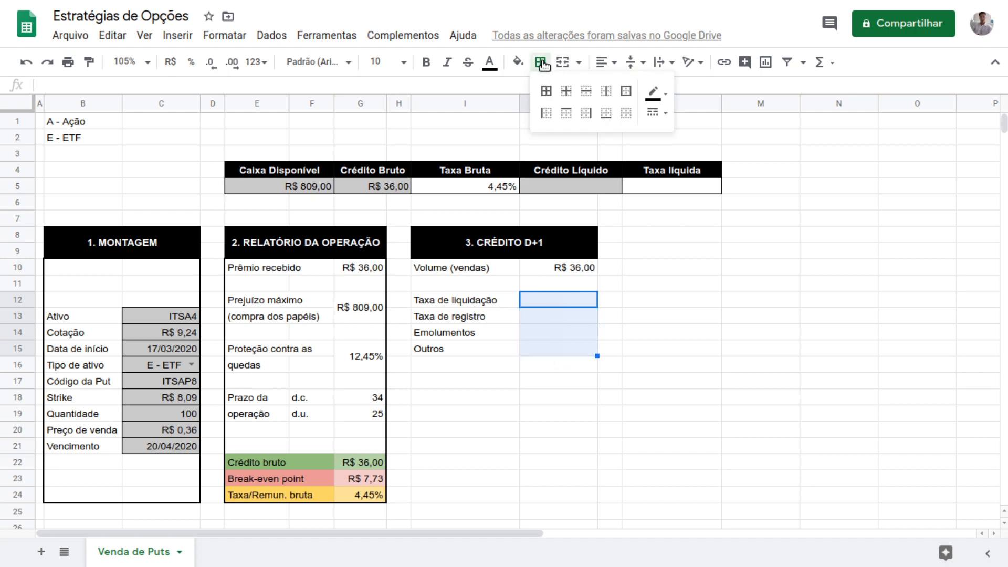
{"action": "left_click", "coordinate": [547, 91]}
{"action": "left_click", "coordinate": [656, 112]}
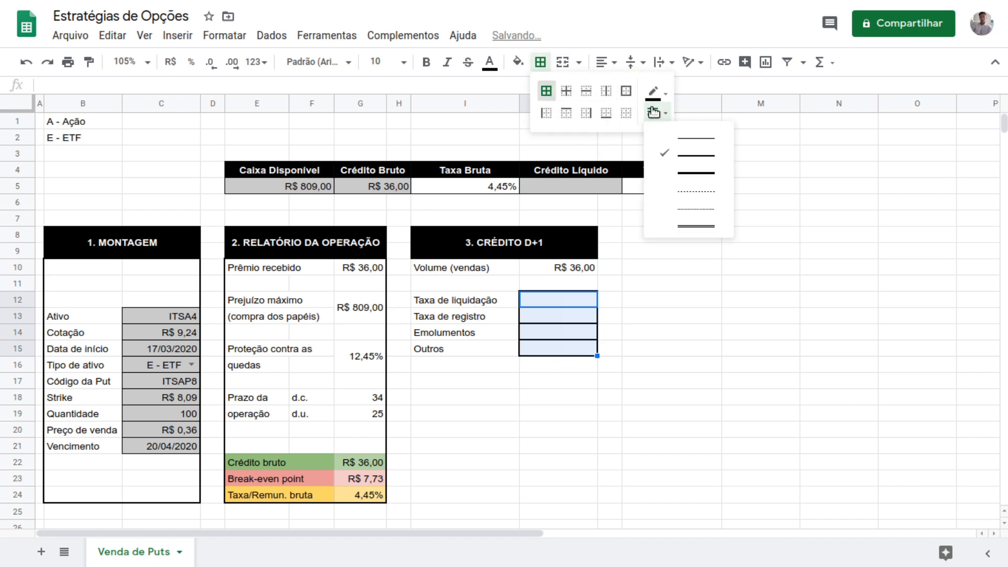
{"action": "left_click", "coordinate": [689, 138]}
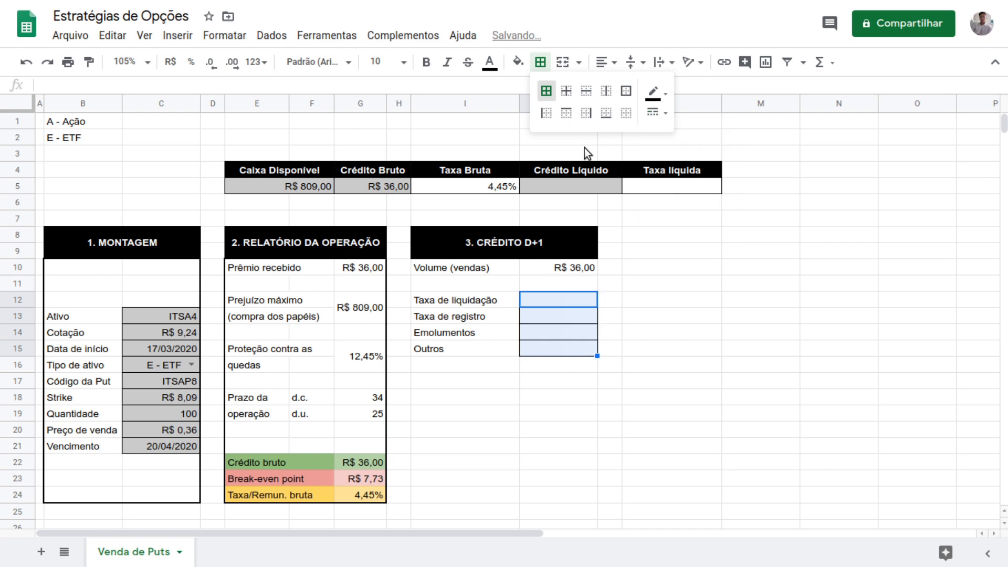
{"action": "left_click", "coordinate": [540, 63]}
Fill the fee value cells J12:J15 with the same gray as the other input cells.
{"action": "left_click", "coordinate": [518, 62]}
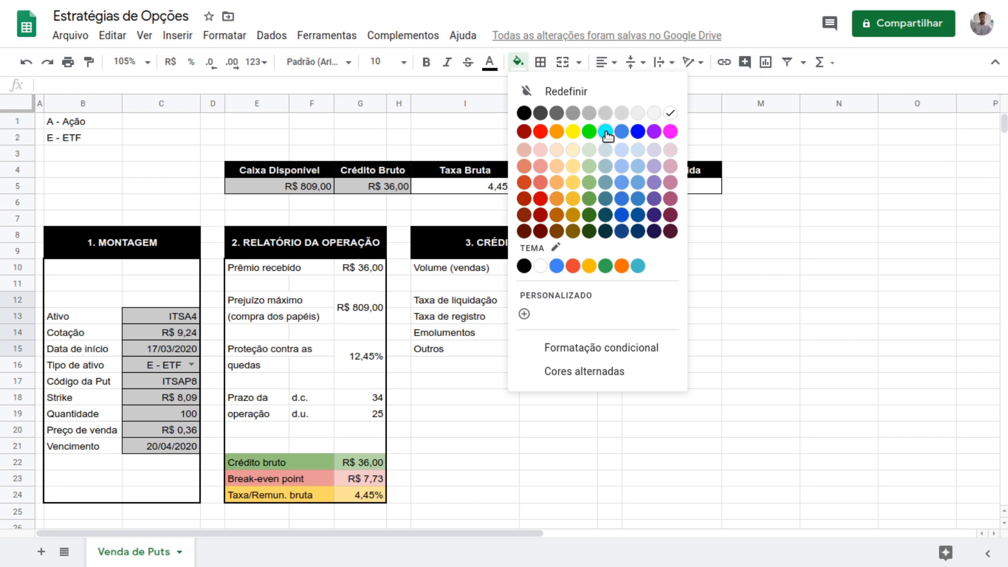
{"action": "left_click", "coordinate": [605, 113]}
{"action": "left_click", "coordinate": [486, 364]}
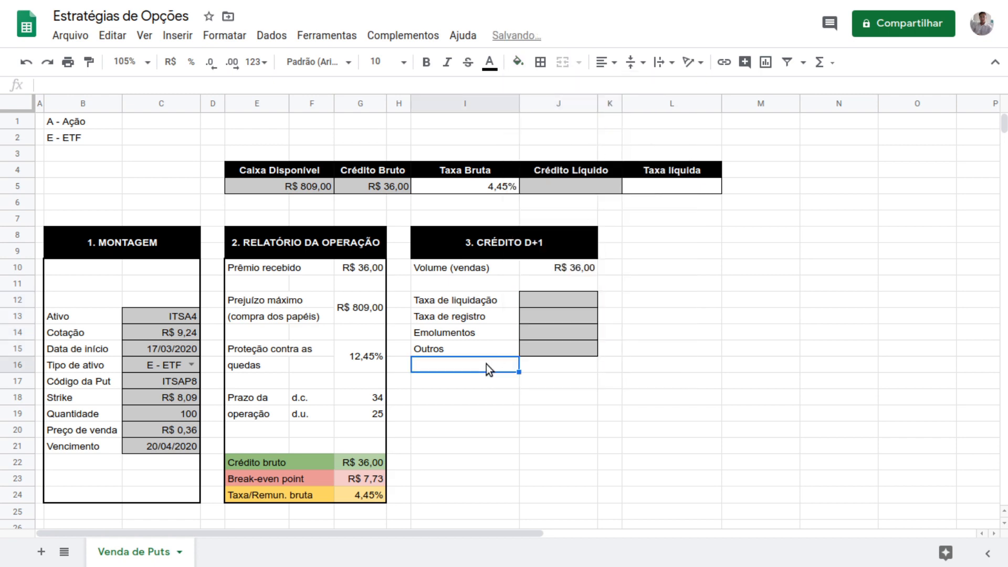
{"action": "left_click", "coordinate": [484, 387]}
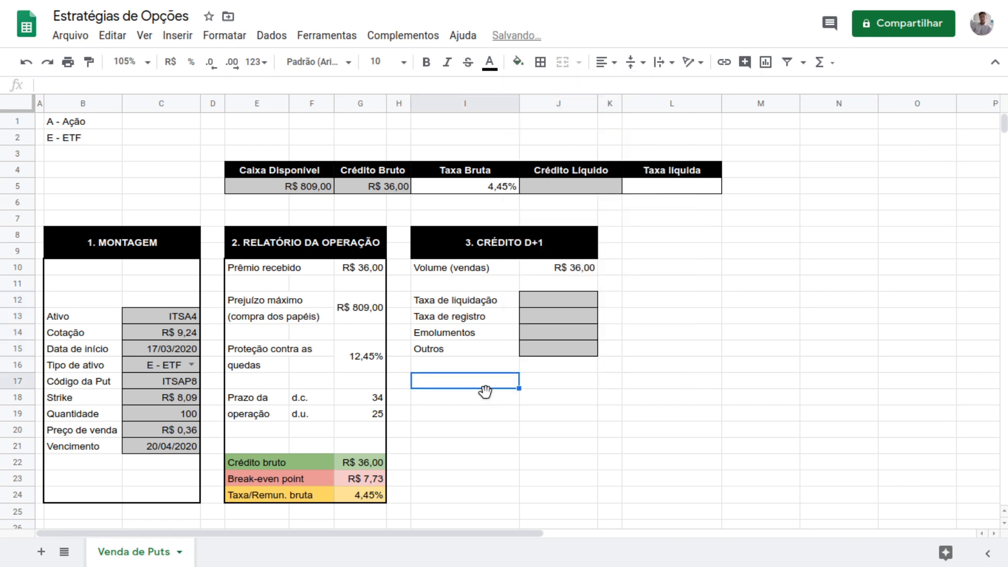
Enter 0 as the Taxa de liquidação in J12 and format J12:J15 as R$ currency.
{"action": "left_click", "coordinate": [565, 300]}
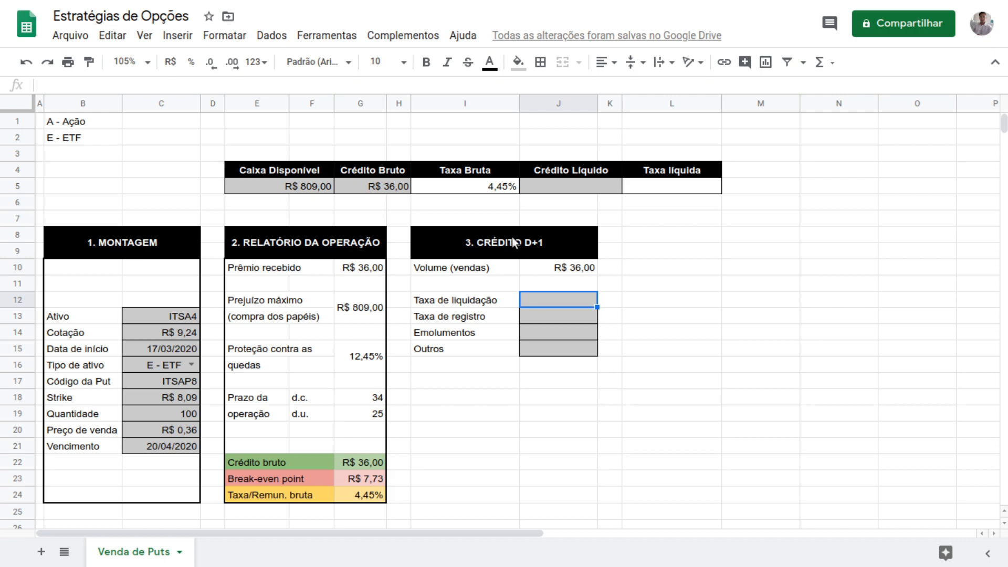
{"action": "type", "text": "0"}
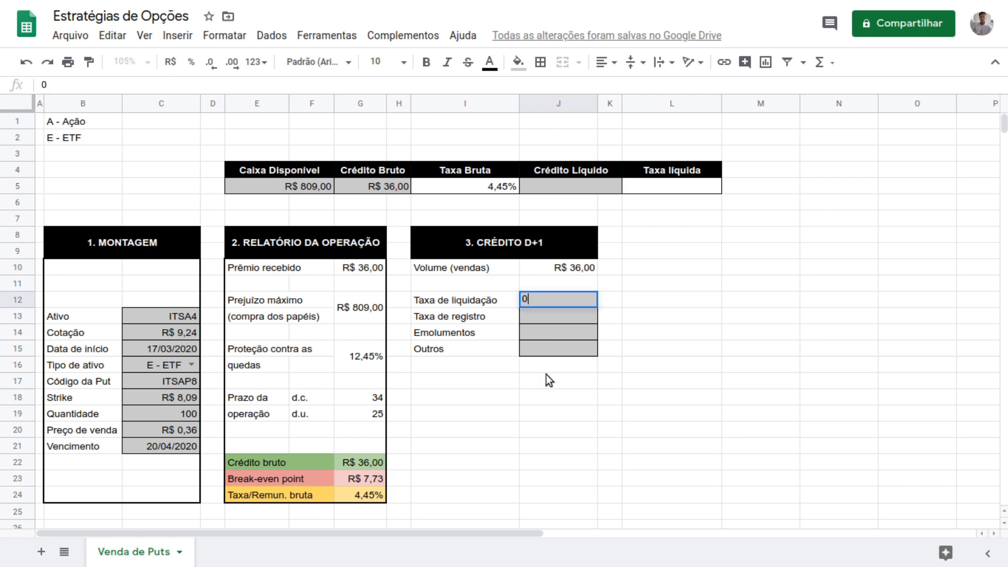
{"action": "key", "text": "Return"}
{"action": "key", "text": "Up"}
{"action": "key", "text": "shift+Down"}
{"action": "key", "text": "shift+Down"}
{"action": "key", "text": "shift+Down"}
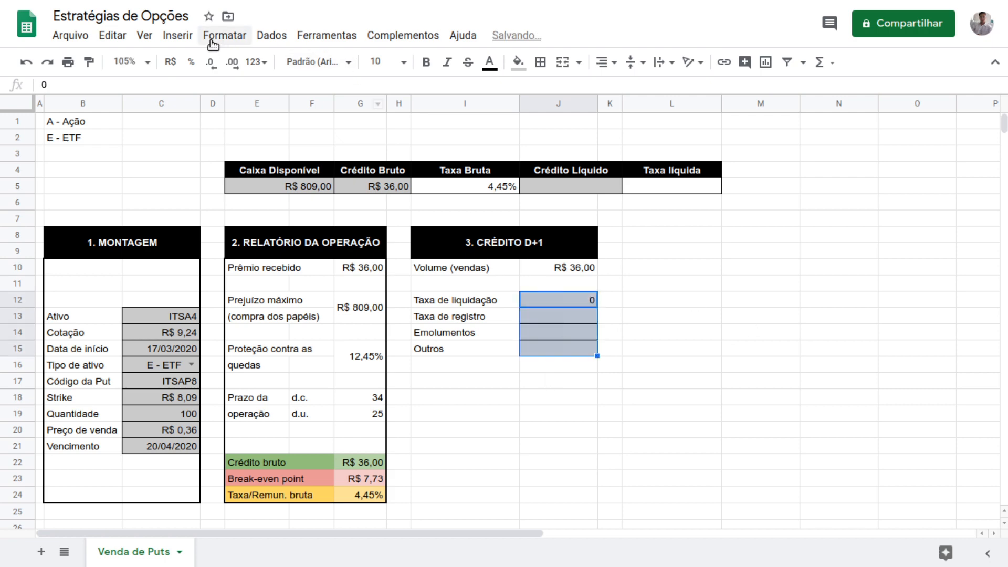
{"action": "left_click", "coordinate": [171, 61]}
Enter 0,02 for Taxa de registro, 0,01 for Emolumentos and 0 for Outros in J13 to J15.
{"action": "left_click", "coordinate": [578, 318]}
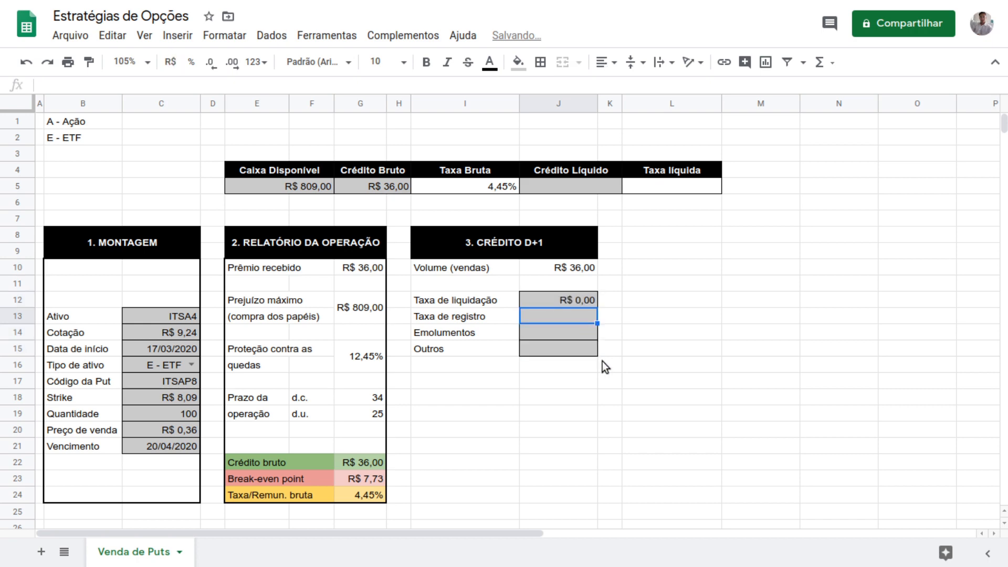
{"action": "type", "text": "0,02"}
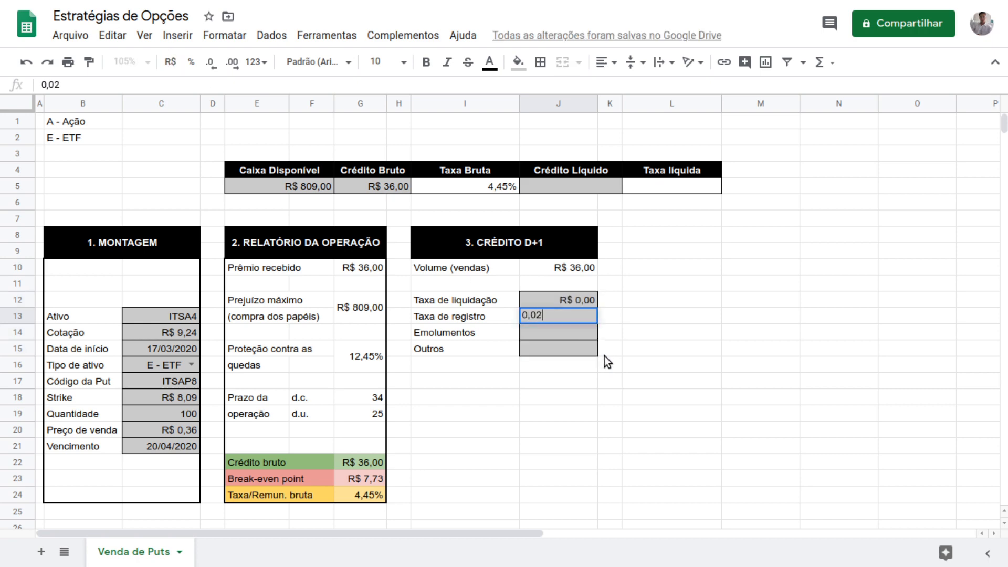
{"action": "key", "text": "Return"}
{"action": "type", "text": "0,01"}
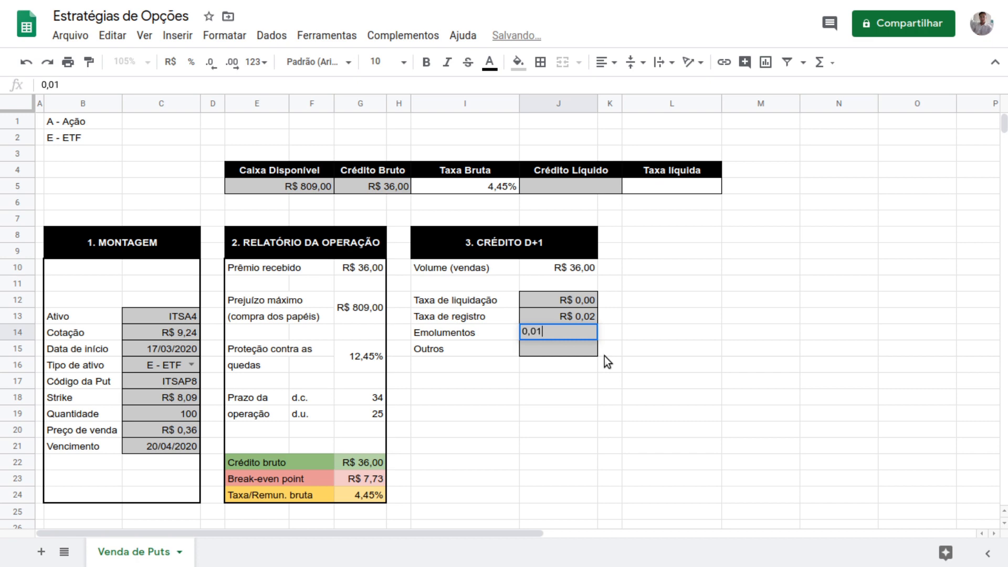
{"action": "key", "text": "Return"}
{"action": "type", "text": "0"}
{"action": "key", "text": "Return"}
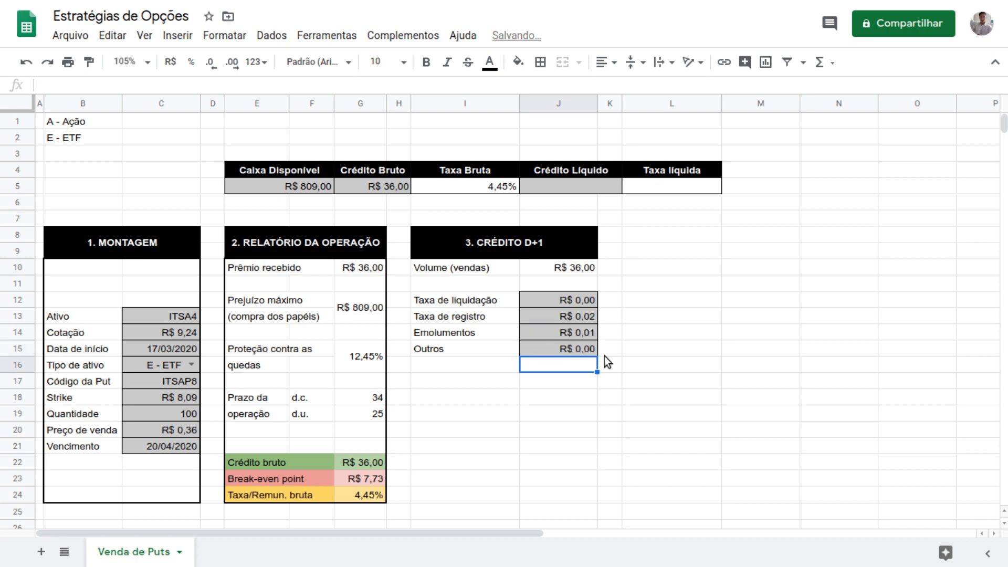
Enter the label "Custos da operação" in cell I17, leaving row 16 blank.
{"action": "key", "text": "Left"}
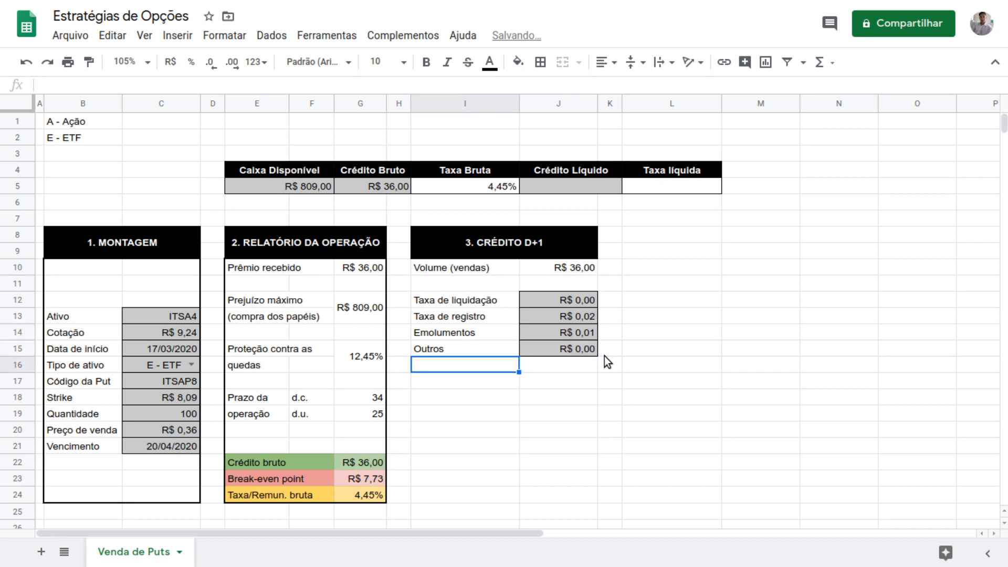
{"action": "key", "text": "Down"}
{"action": "type", "text": "Cust"}
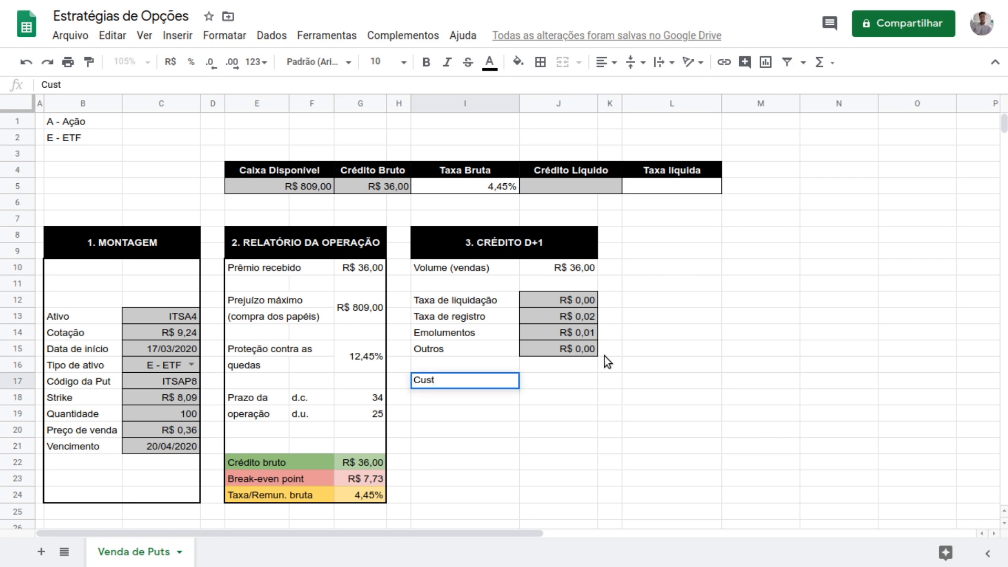
{"action": "type", "text": "os da operação"}
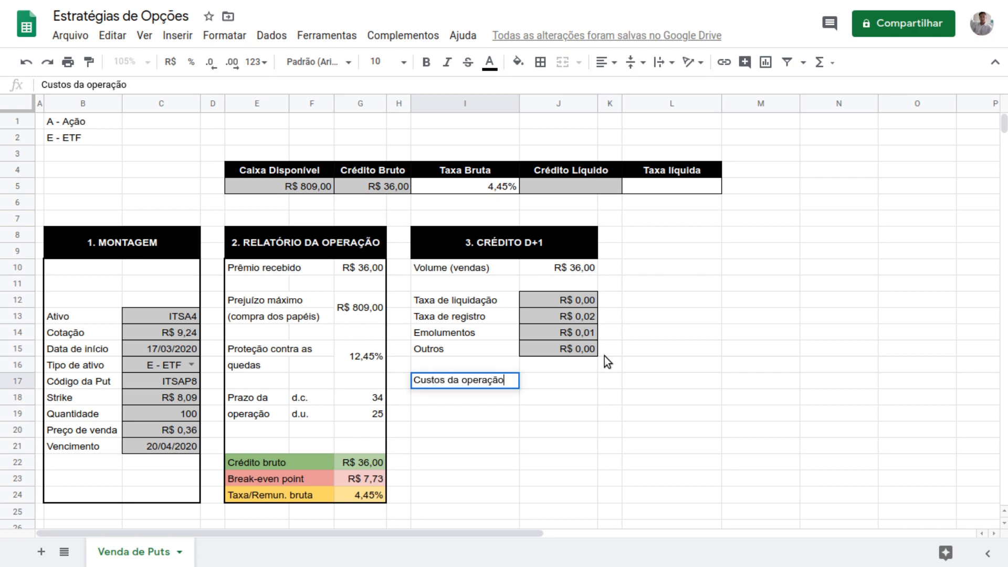
{"action": "key", "text": "Return"}
Total the fees in J17 with the formula =SUM(J12:J15).
{"action": "key", "text": "Up"}
{"action": "key", "text": "Right"}
{"action": "type", "text": "=SUm"}
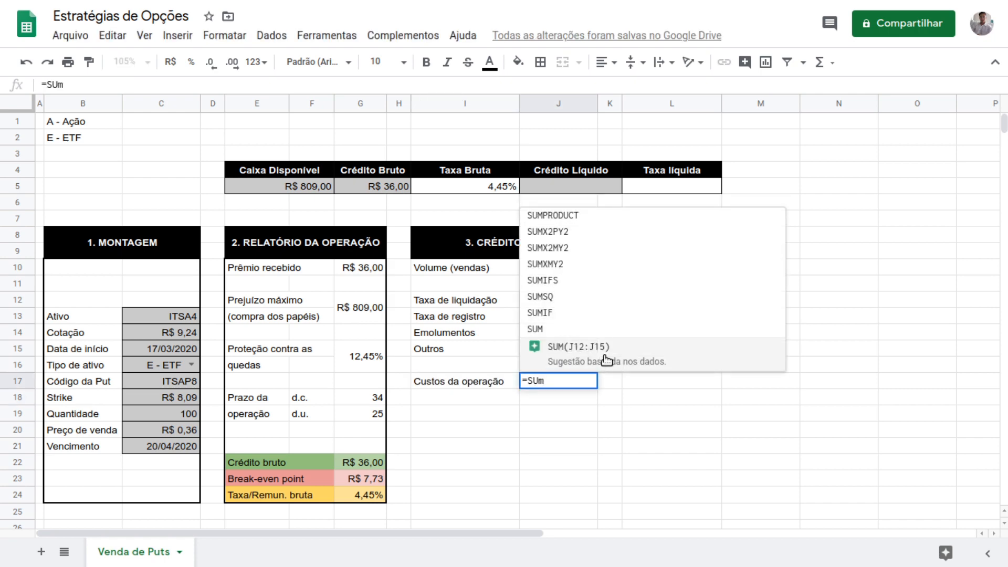
{"action": "left_click", "coordinate": [602, 330]}
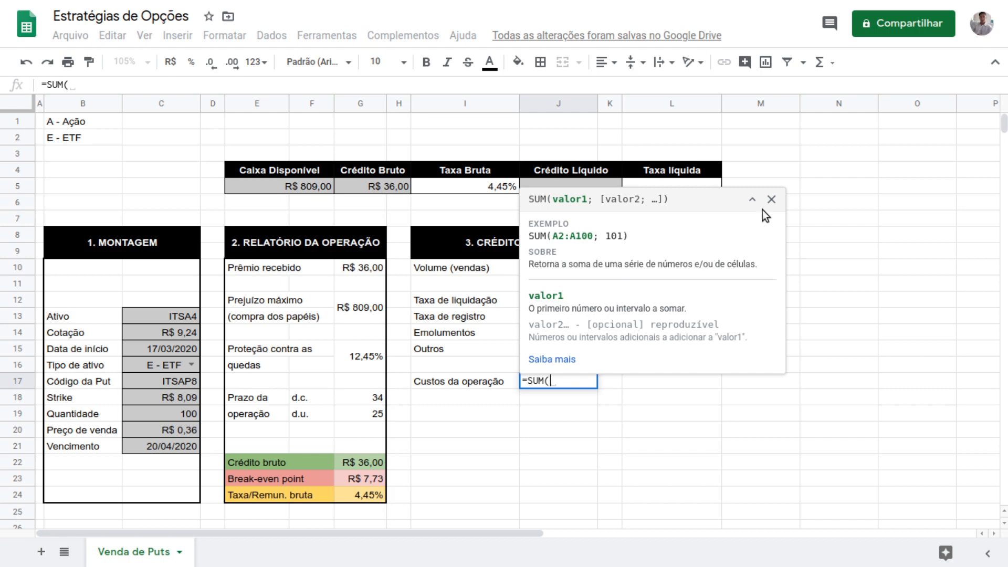
{"action": "left_click", "coordinate": [752, 199]}
{"action": "left_click_drag", "start_coordinate": [587, 300], "coordinate": [581, 352]}
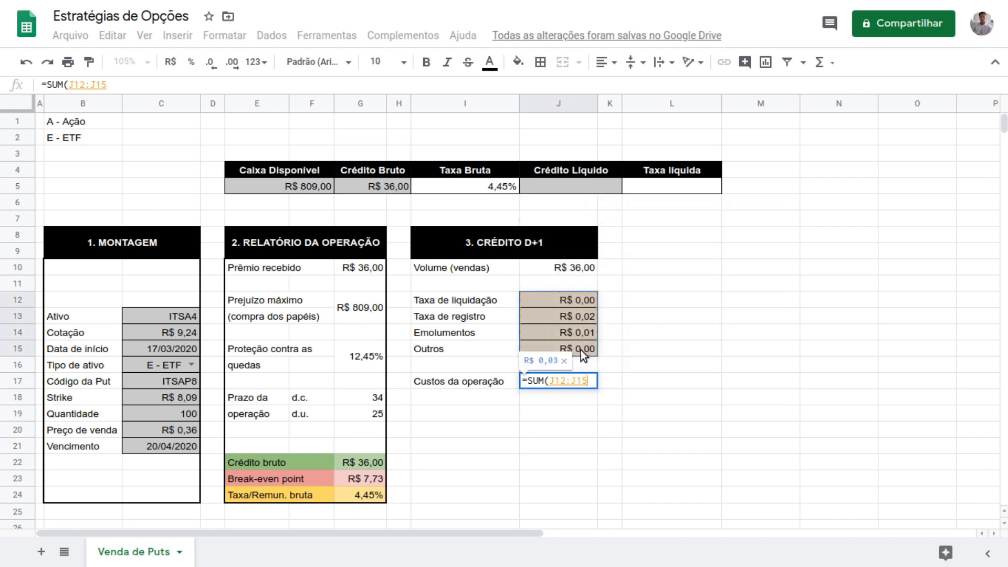
{"action": "type", "text": ")"}
{"action": "key", "text": "Return"}
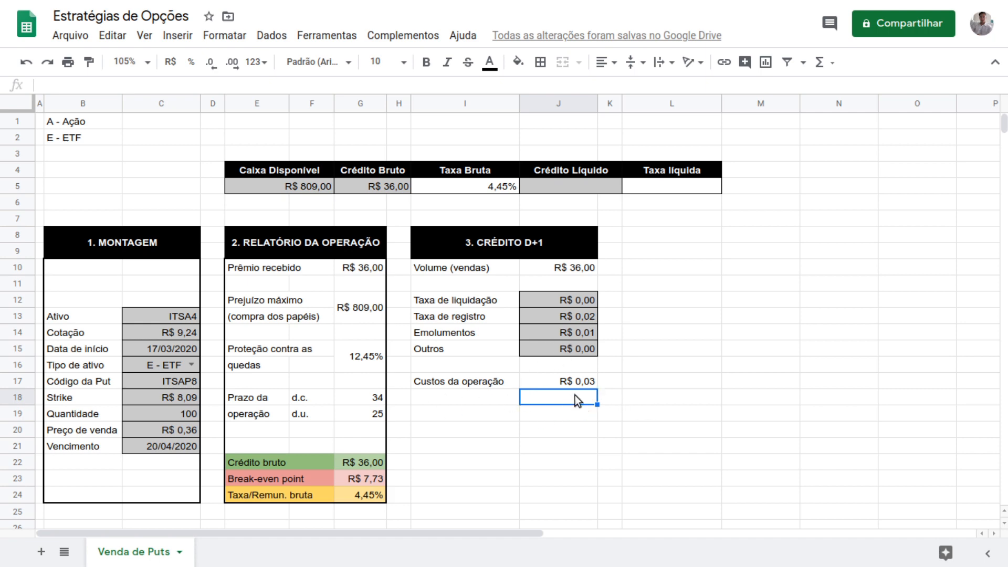
Try to copy the color-coded result rows E22:G24 to the area starting at I22.
{"action": "left_click", "coordinate": [256, 464]}
{"action": "left_click", "coordinate": [363, 495], "text": "shift"}
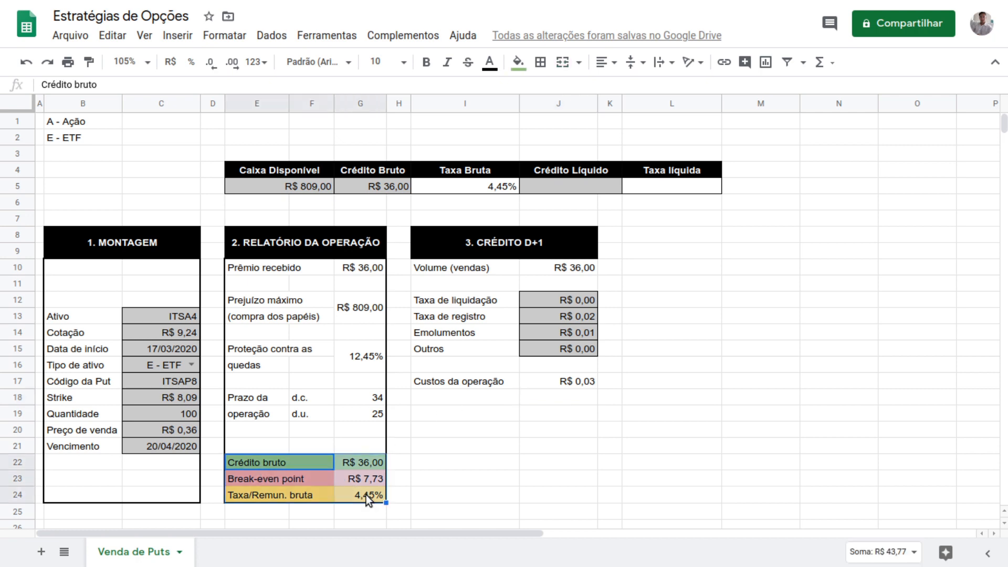
{"action": "key", "text": "ctrl+c"}
{"action": "left_click", "coordinate": [451, 461]}
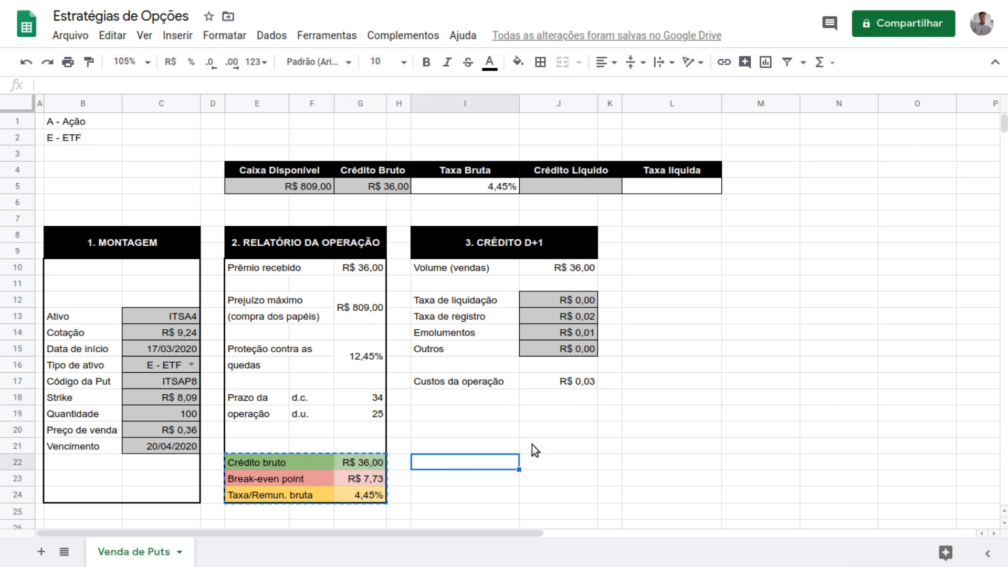
{"action": "key", "text": "ctrl+v"}
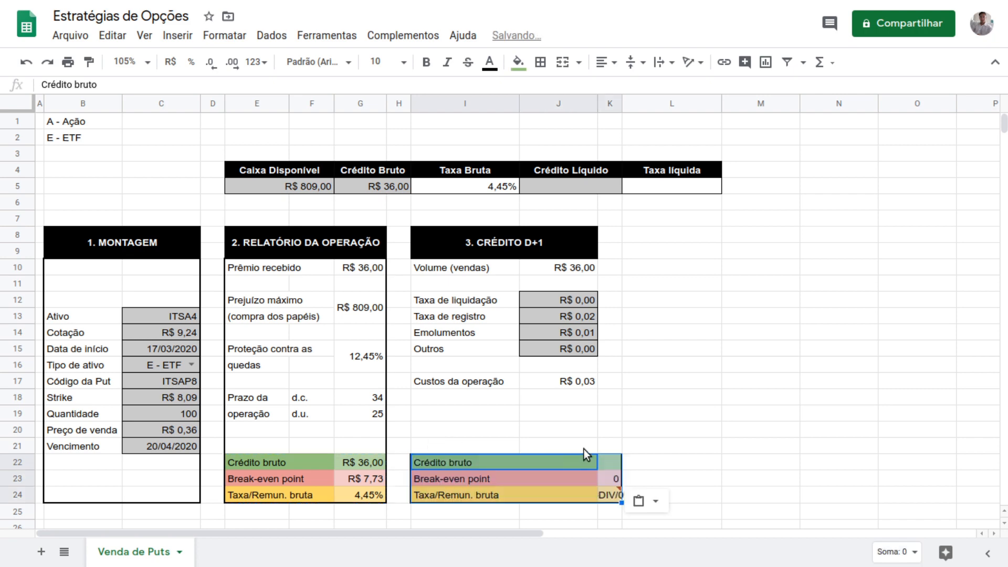
{"action": "key", "text": "ctrl+z"}
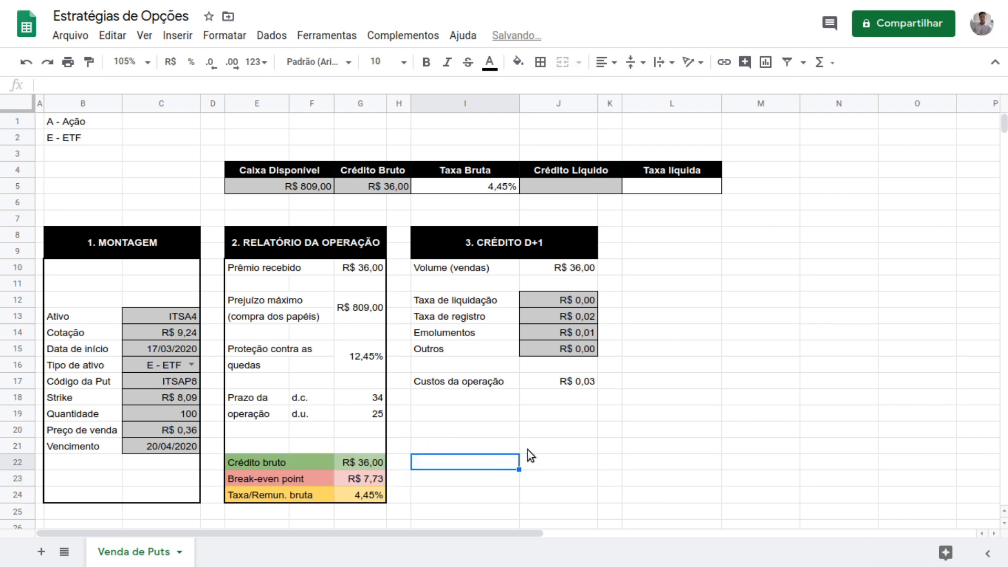
Enter the labels "Crédito aparente", "Preço médio aparente" and "Taxa/Remun. aparente" in cells I22 to I24.
{"action": "type", "text": "Crédito"}
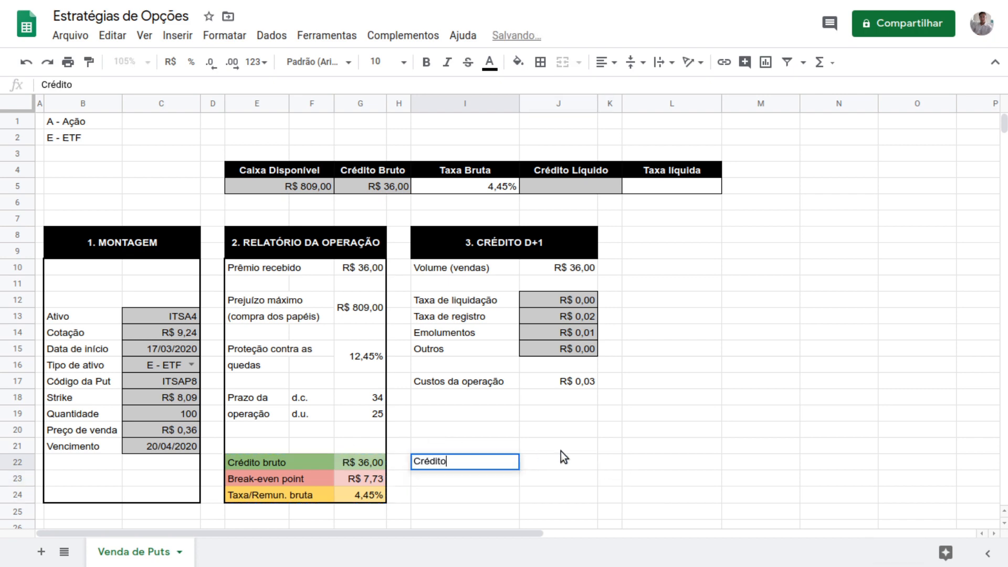
{"action": "type", "text": " aparente"}
{"action": "key", "text": "Return"}
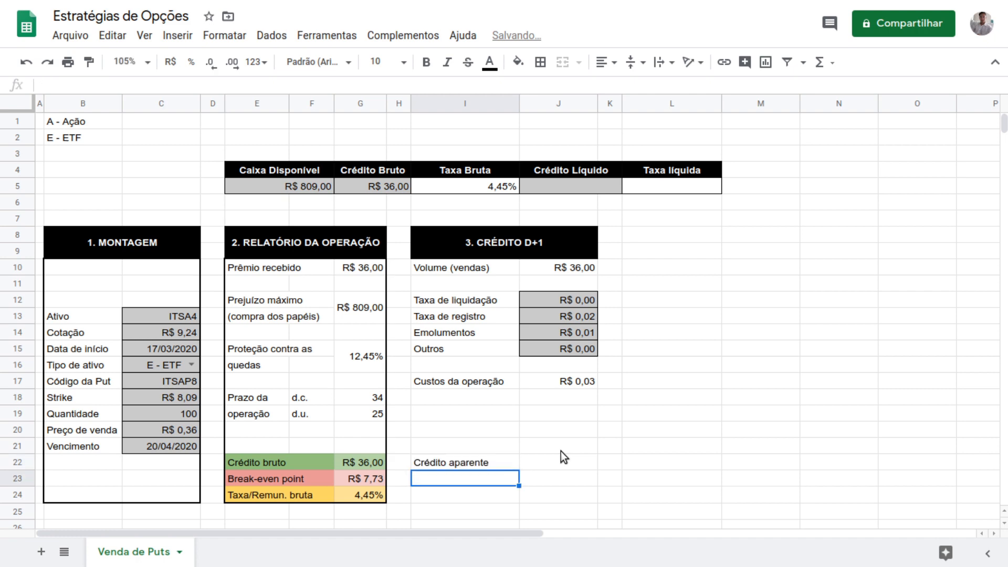
{"action": "type", "text": "Preç"}
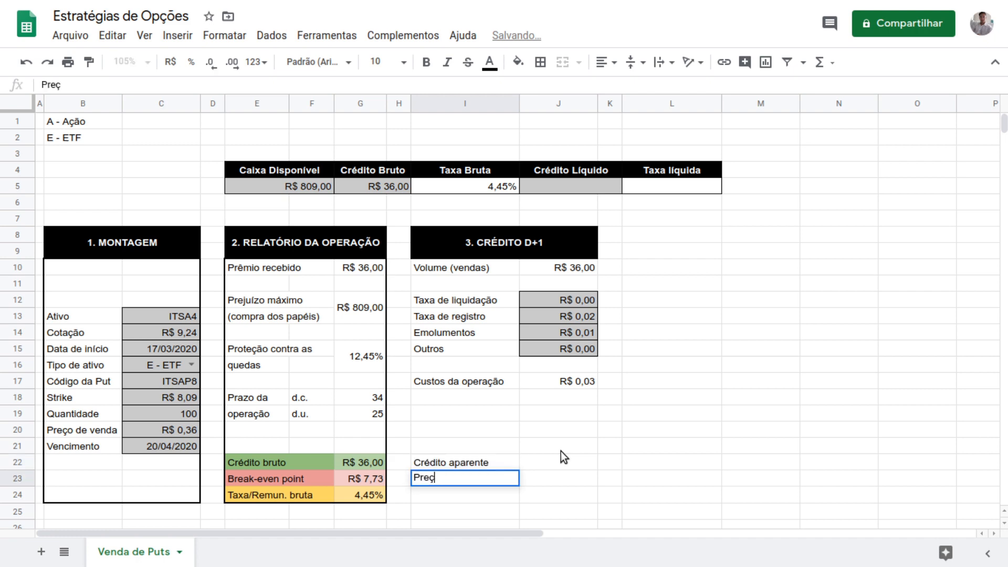
{"action": "type", "text": "o médio aparente"}
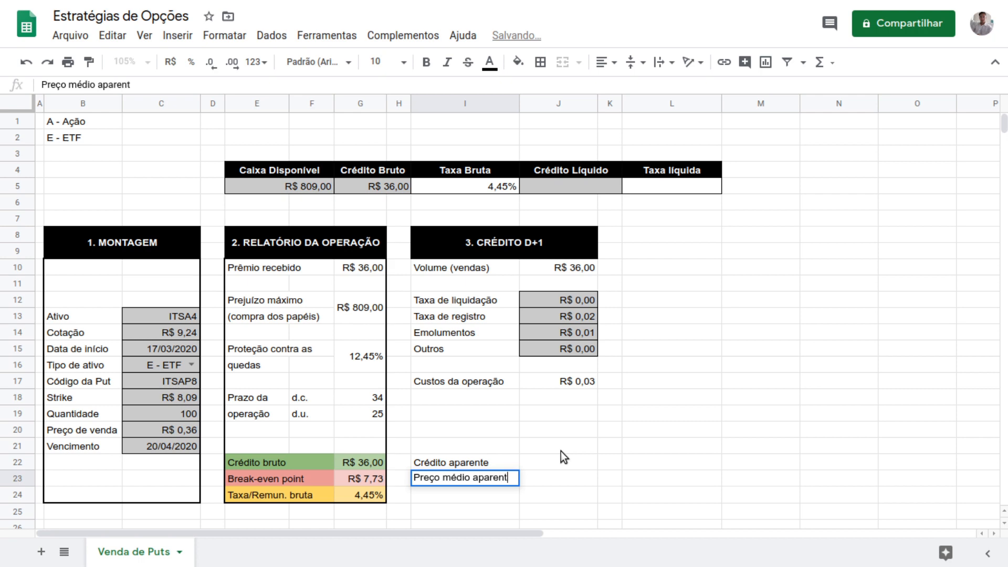
{"action": "key", "text": "Return"}
{"action": "type", "text": "Taxa"}
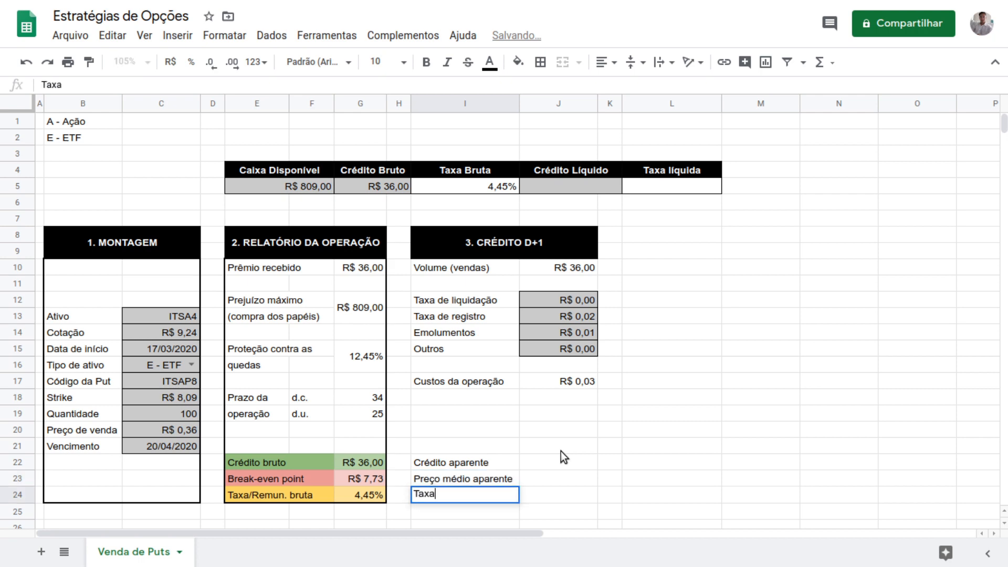
{"action": "type", "text": "/Remun. aparente"}
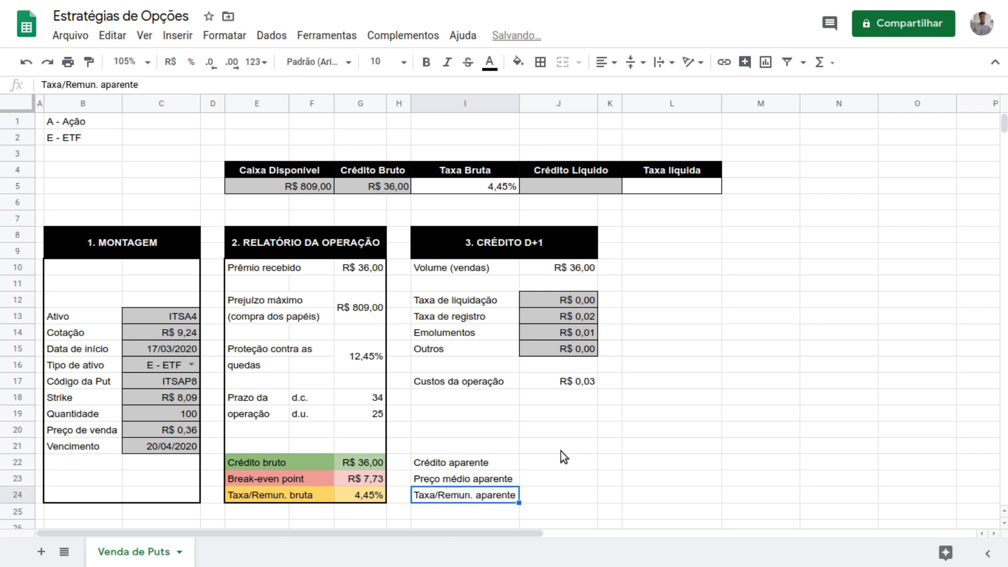
Calculate the apparent credit in J22 as sales volume minus operation costs with the formula =J10-J17.
{"action": "left_click", "coordinate": [560, 453]}
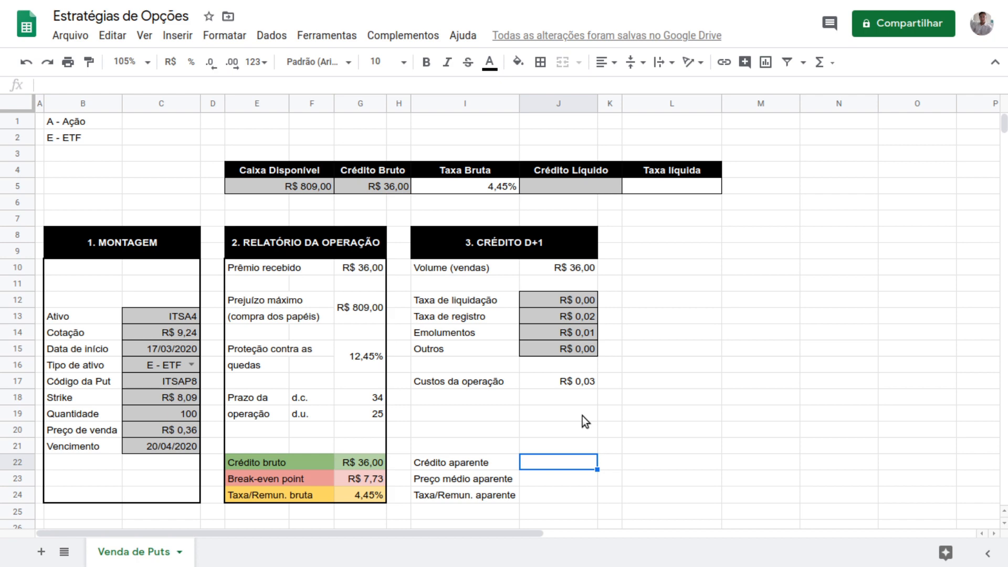
{"action": "type", "text": "="}
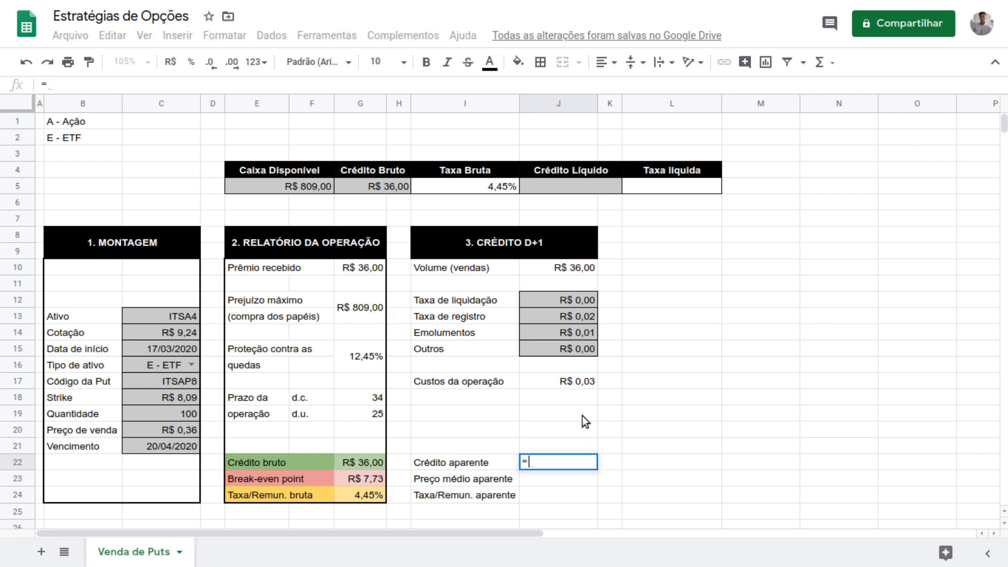
{"action": "left_click", "coordinate": [580, 270]}
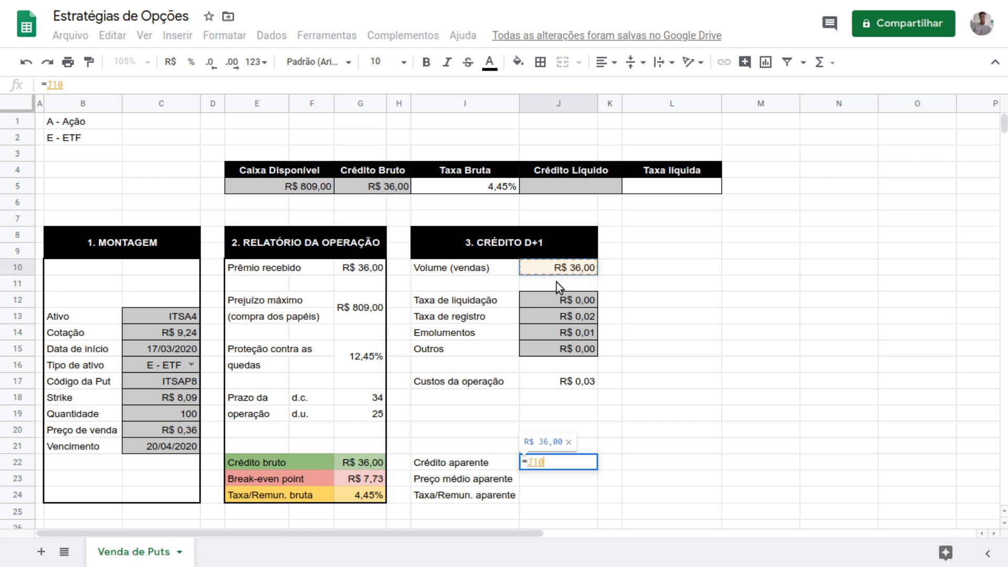
{"action": "type", "text": "-"}
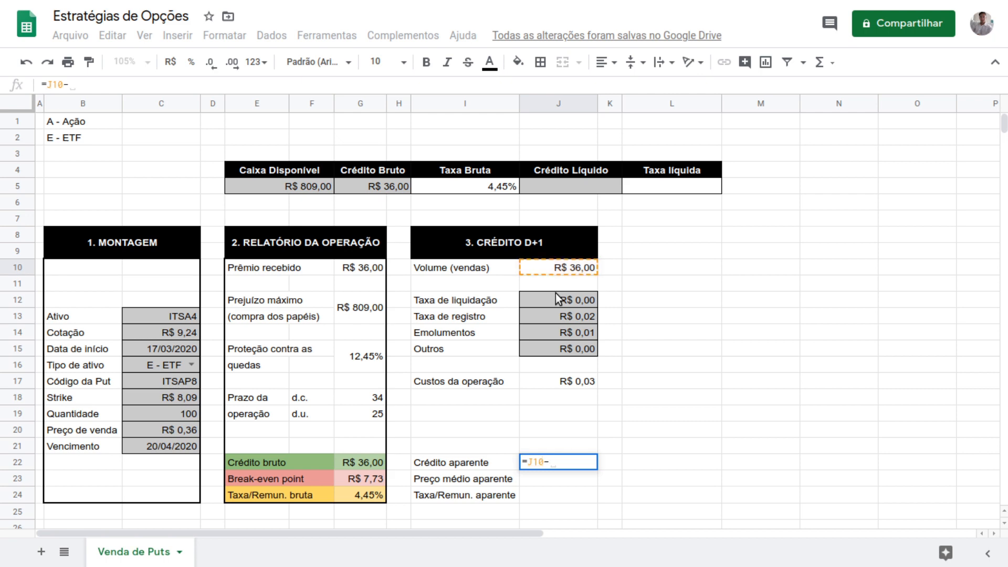
{"action": "left_click", "coordinate": [576, 381]}
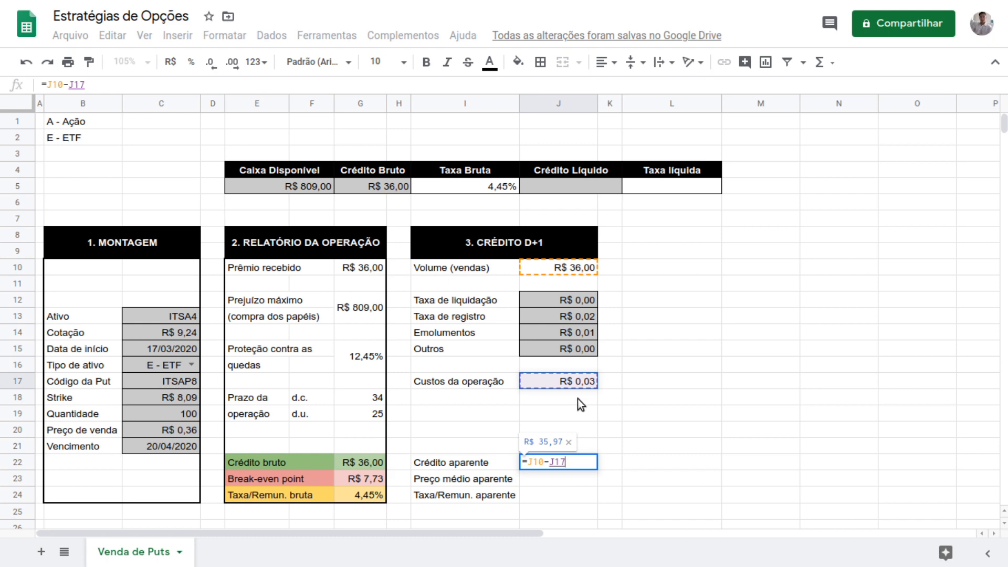
{"action": "key", "text": "Return"}
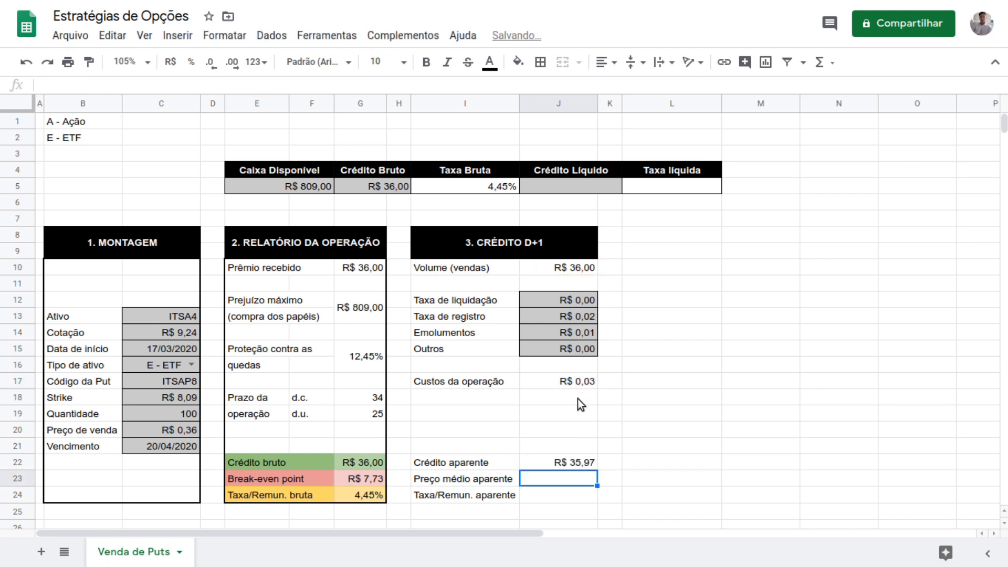
Fill the "Crédito aparente" label in I22 with the green of E22 and its value in J22 with a lighter green.
{"action": "key", "text": "Up"}
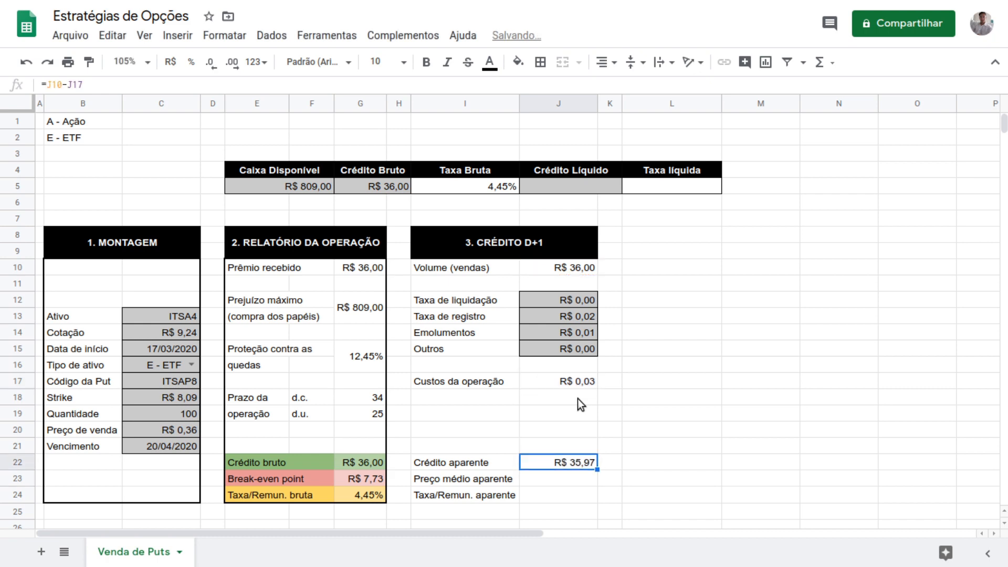
{"action": "key", "text": "Left"}
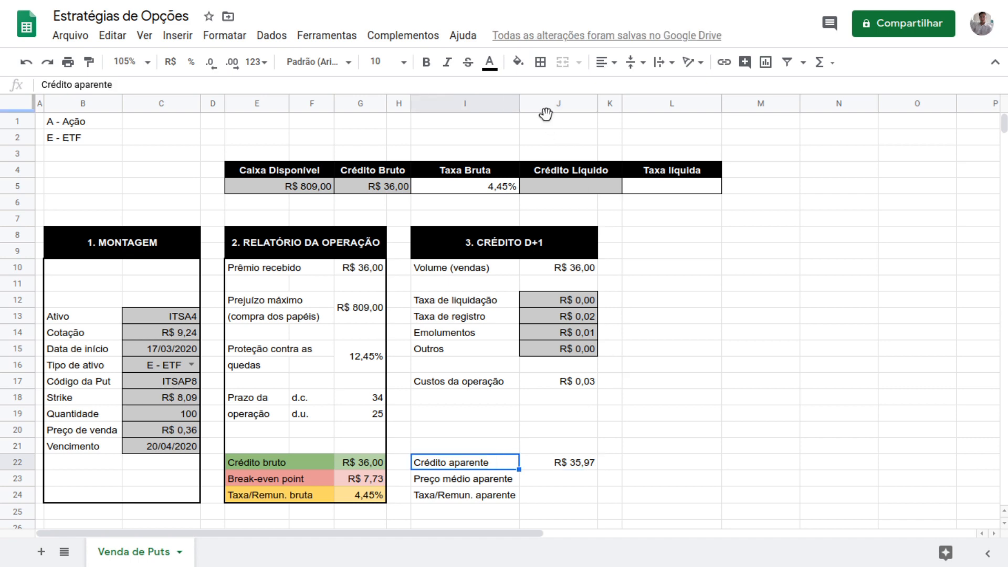
{"action": "left_click", "coordinate": [518, 62]}
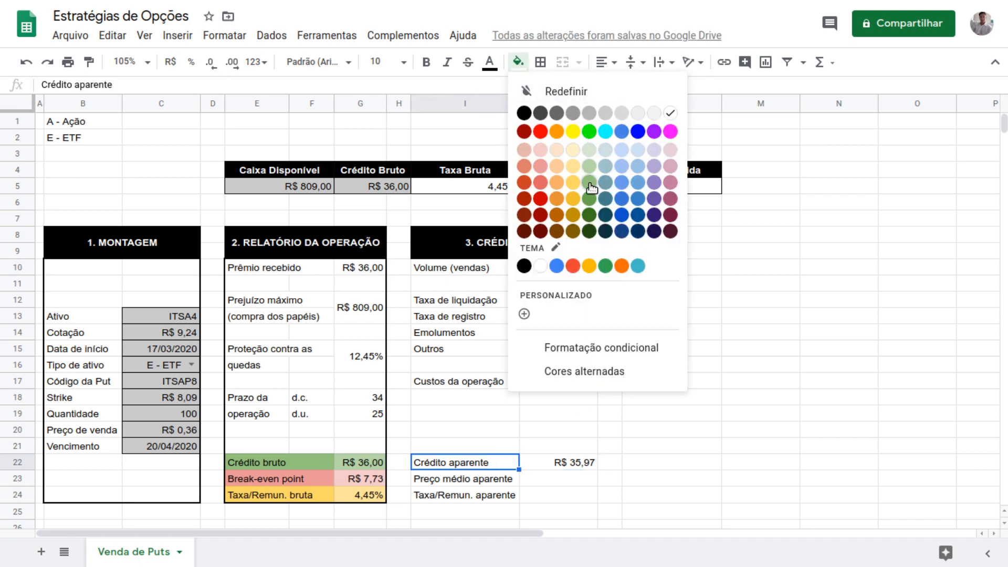
{"action": "left_click", "coordinate": [588, 179]}
{"action": "key", "text": "Right"}
{"action": "left_click", "coordinate": [518, 62]}
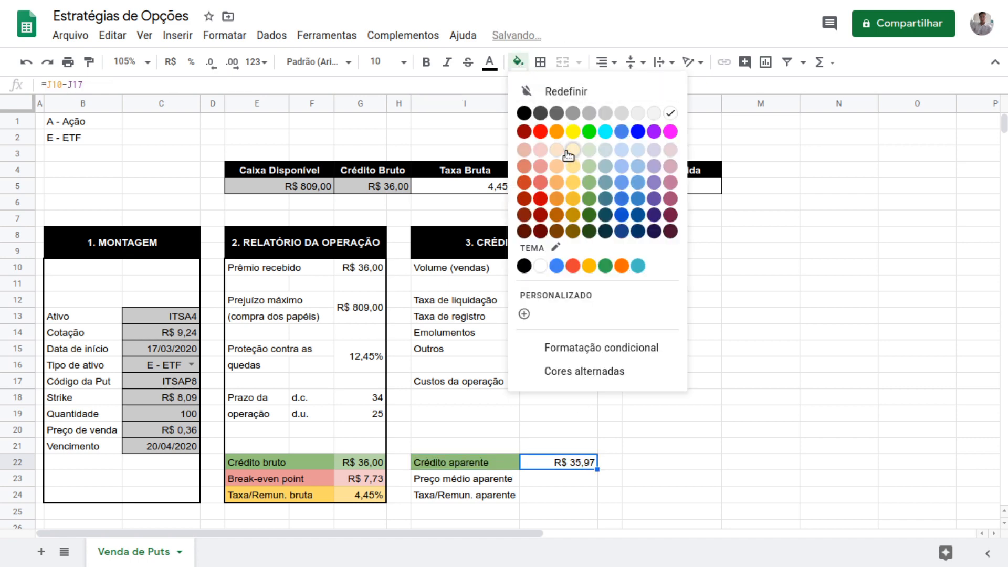
{"action": "left_click", "coordinate": [590, 167]}
Calculate the apparent average price in J23 with the formula =(G12-J22)/C19.
{"action": "key", "text": "Down"}
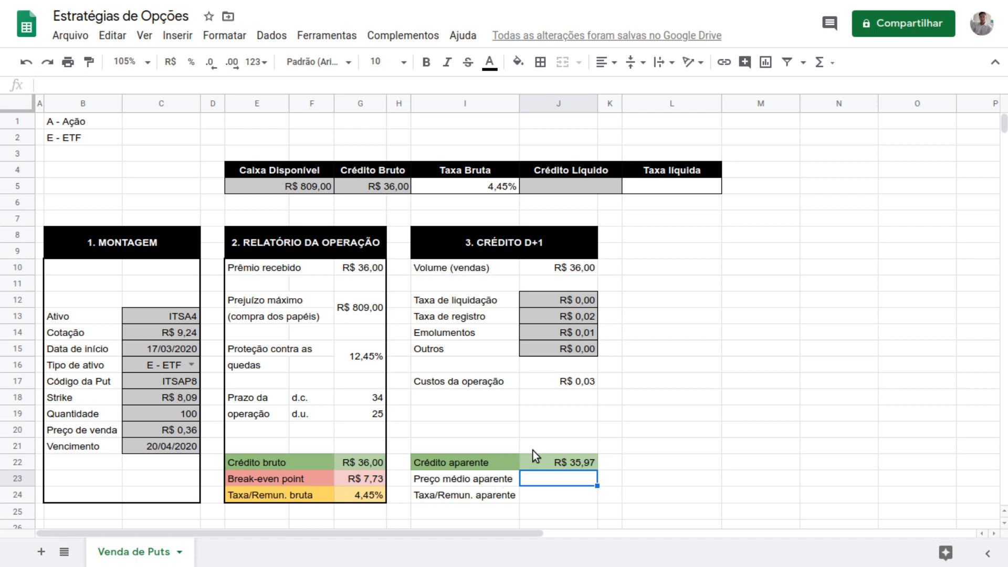
{"action": "type", "text": "=("}
{"action": "left_click", "coordinate": [354, 298]}
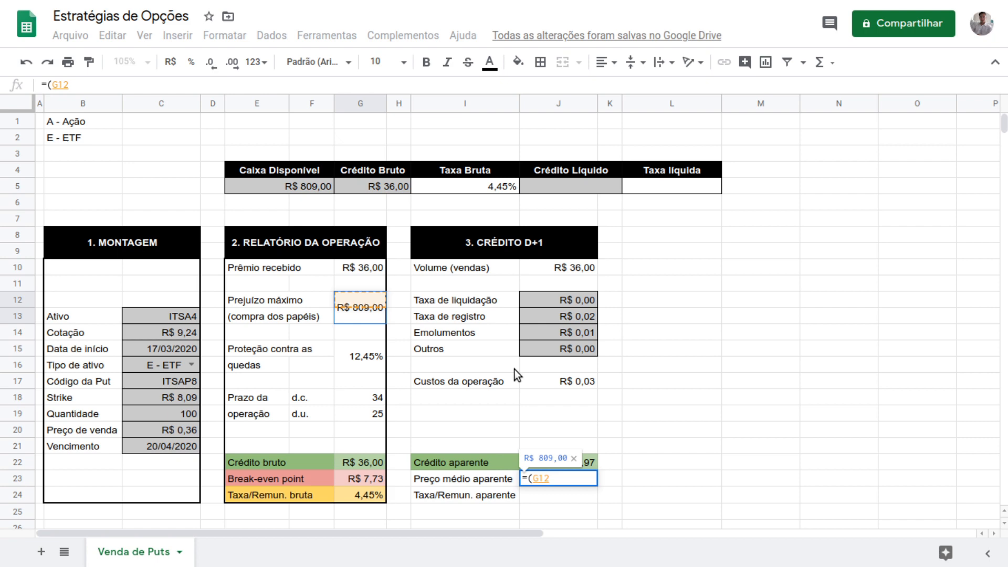
{"action": "type", "text": "-"}
{"action": "left_click", "coordinate": [589, 462]}
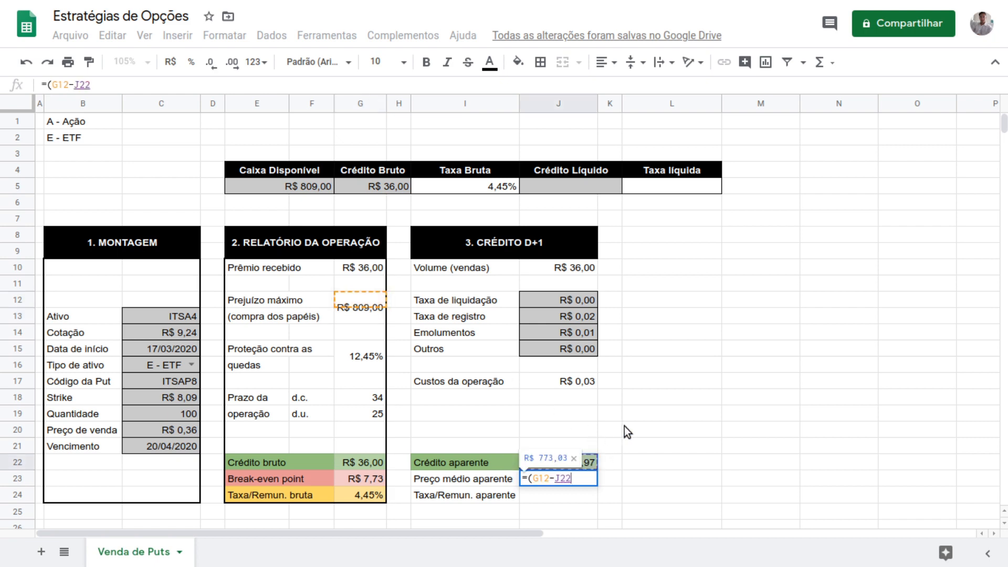
{"action": "type", "text": ")/"}
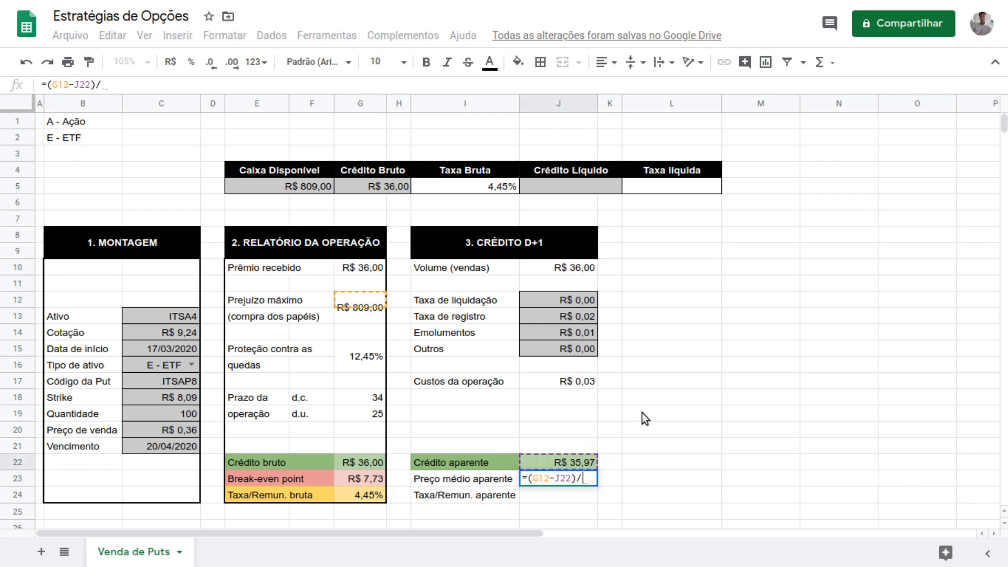
{"action": "left_click", "coordinate": [146, 415]}
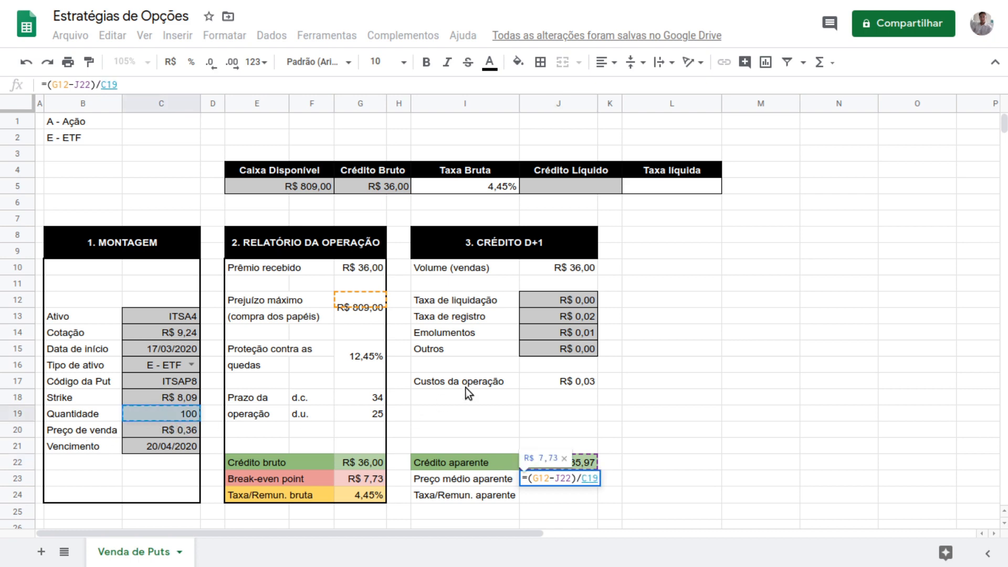
{"action": "key", "text": "Return"}
{"action": "key", "text": "Up"}
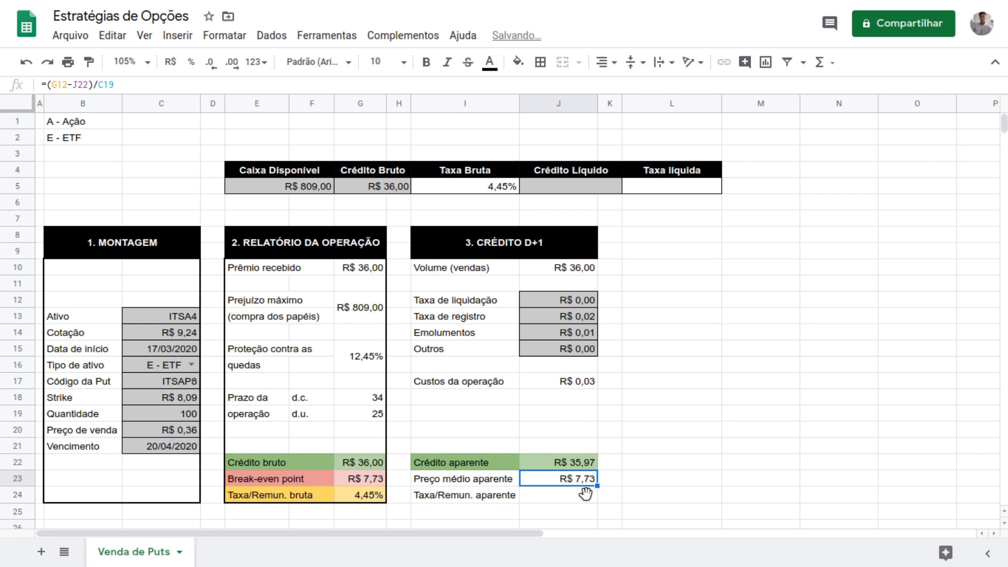
Test the "Outros" fee in J15 with the values 1 and 3, and reset it to 0.
{"action": "left_click", "coordinate": [547, 351]}
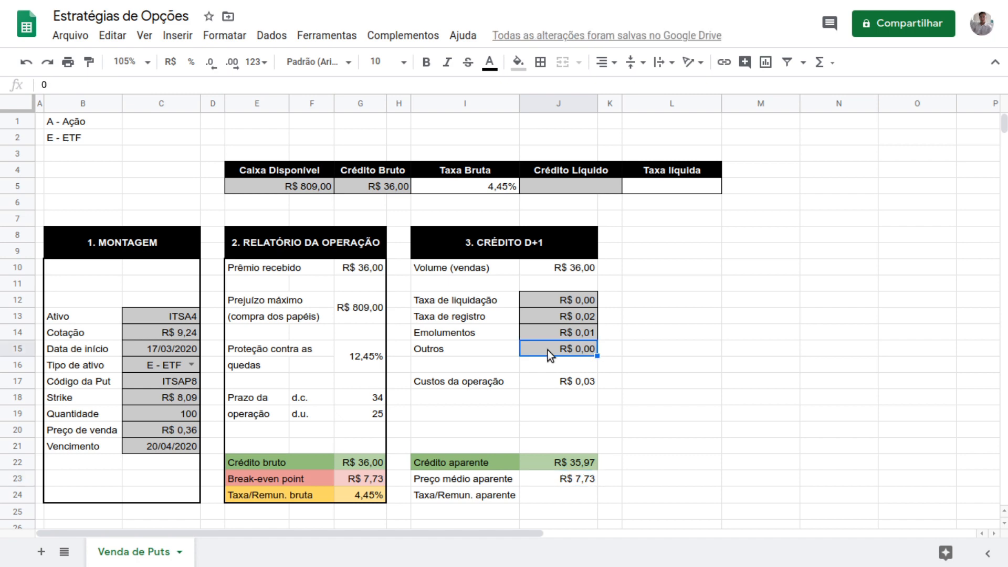
{"action": "type", "text": "1"}
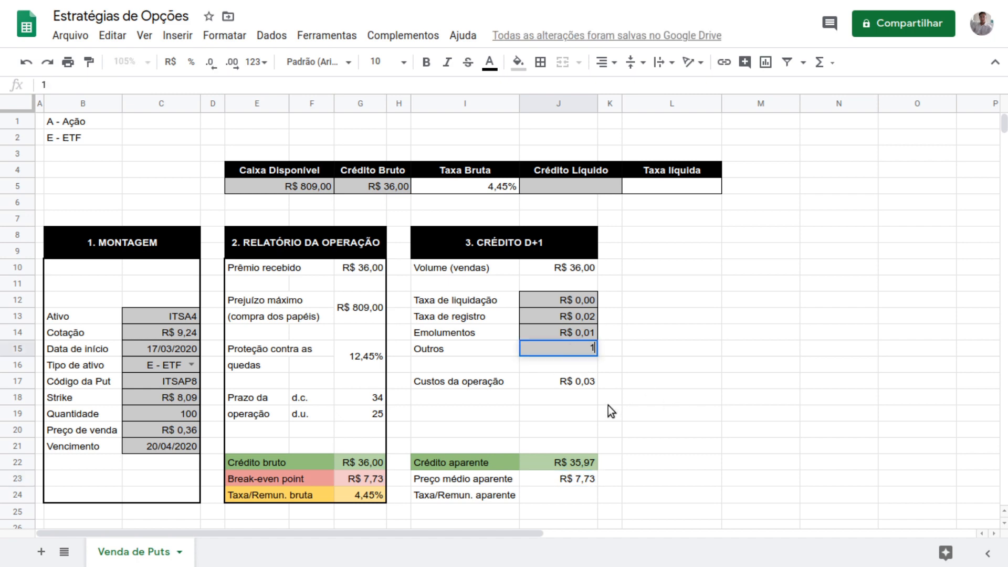
{"action": "key", "text": "Return"}
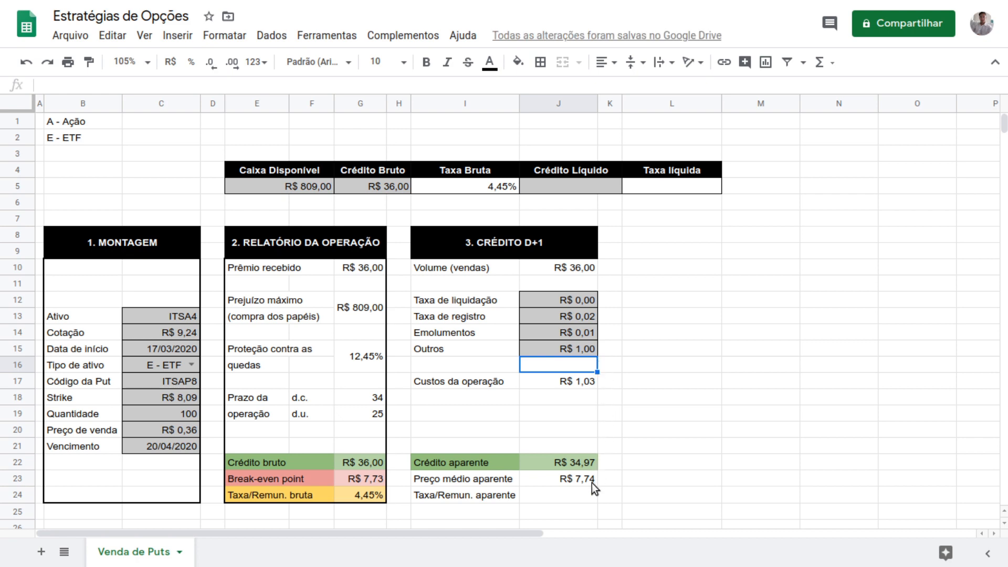
{"action": "key", "text": "Up"}
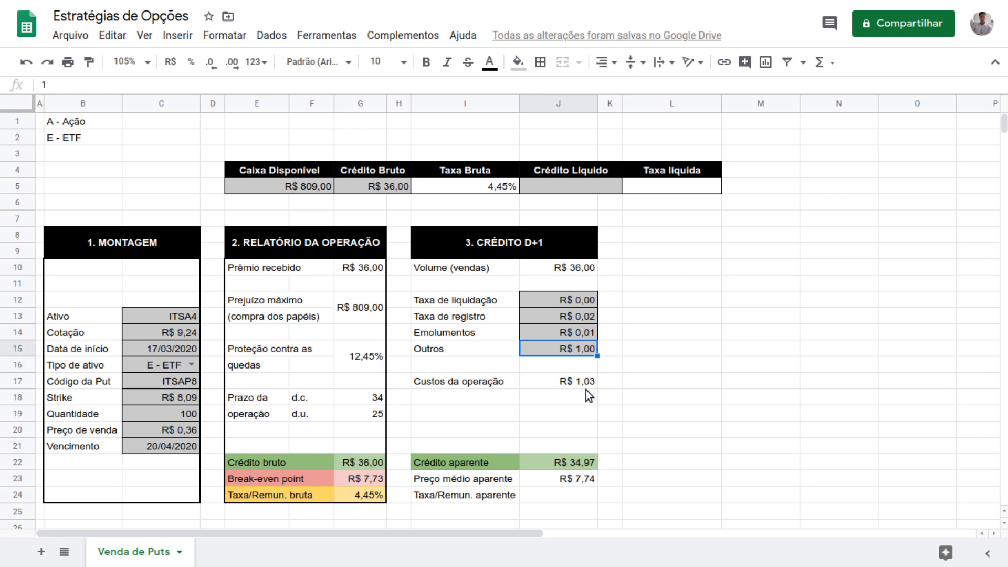
{"action": "type", "text": "3"}
{"action": "key", "text": "Up"}
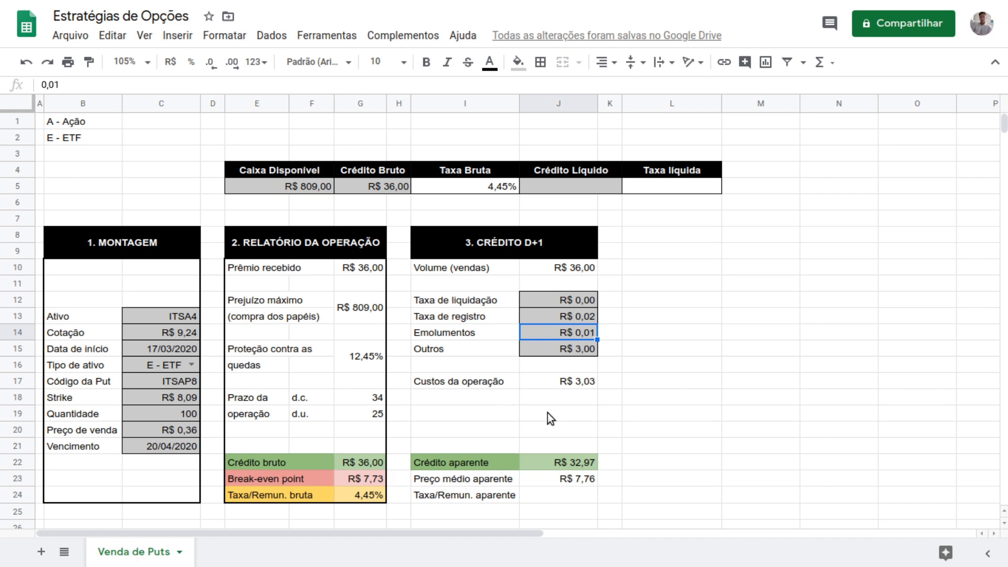
{"action": "key", "text": "Down"}
{"action": "type", "text": "0"}
{"action": "key", "text": "Return"}
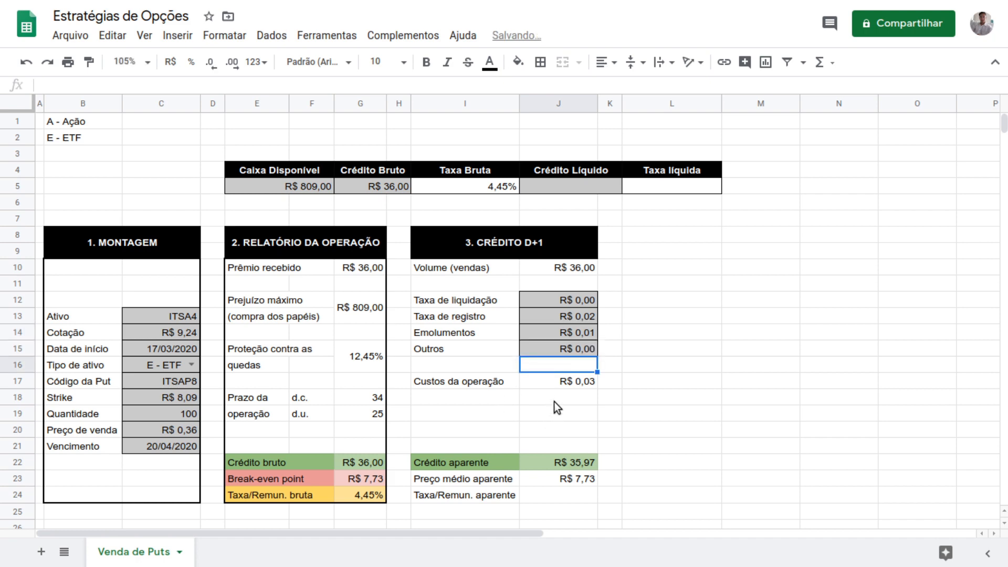
Calculate the apparent rate in J24 with the formula =J22/G12 and format it as a percentage.
{"action": "key", "text": "Down"}
{"action": "key", "text": "Down"}
{"action": "key", "text": "Down"}
{"action": "key", "text": "Down"}
{"action": "key", "text": "Down"}
{"action": "key", "text": "Down"}
{"action": "key", "text": "Down"}
{"action": "key", "text": "Down"}
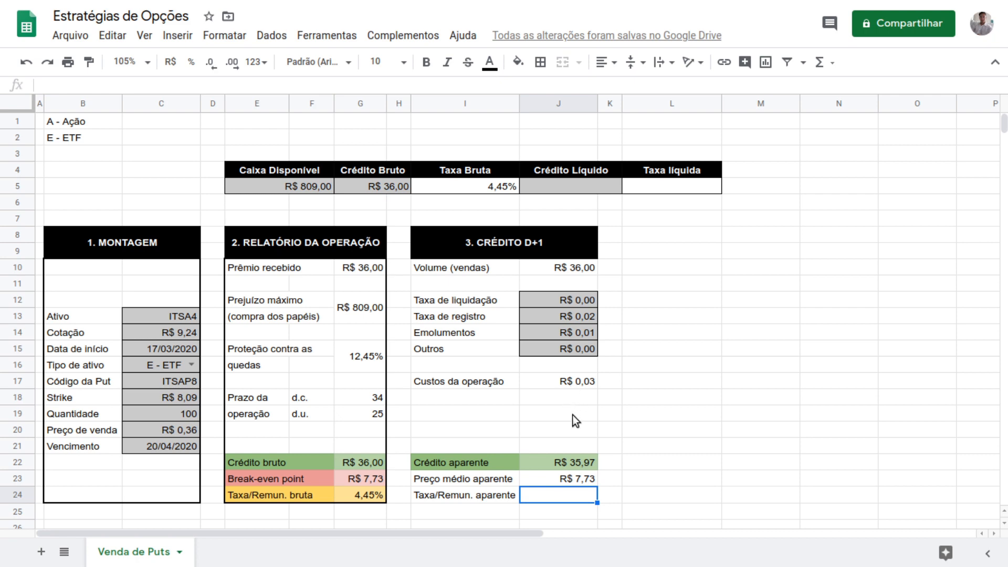
{"action": "type", "text": "="}
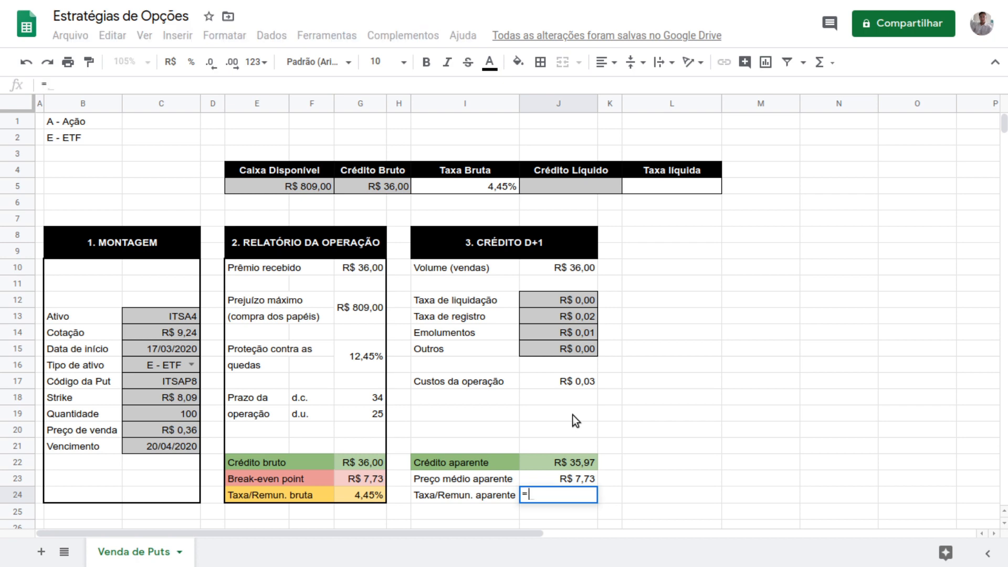
{"action": "left_click", "coordinate": [573, 464]}
{"action": "type", "text": "/"}
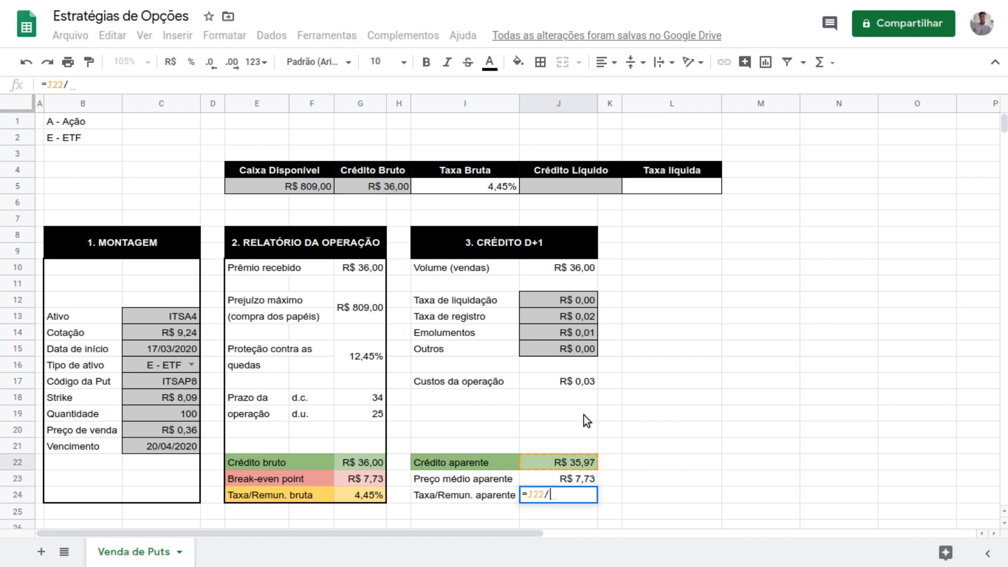
{"action": "left_click", "coordinate": [369, 308]}
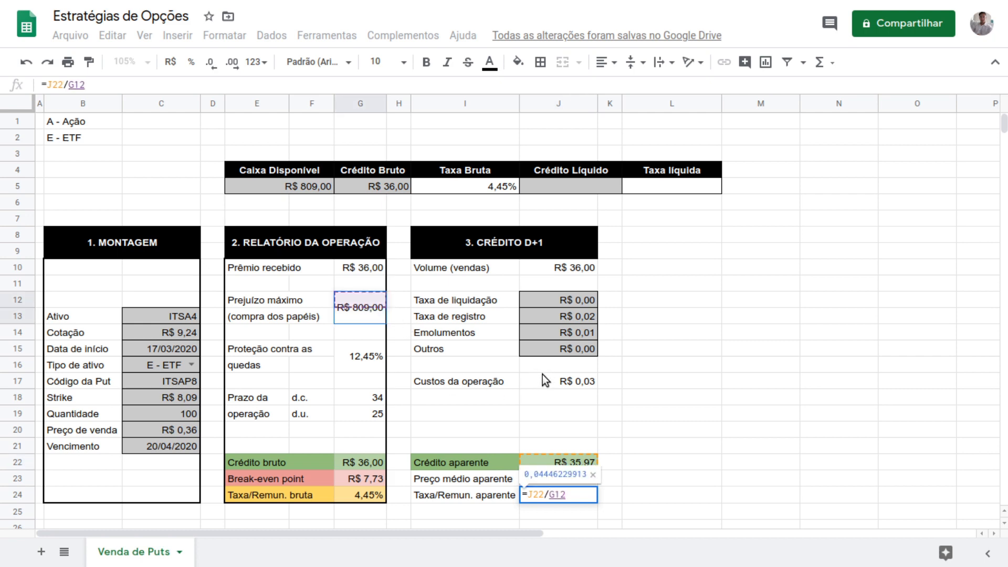
{"action": "key", "text": "Return"}
{"action": "key", "text": "Up"}
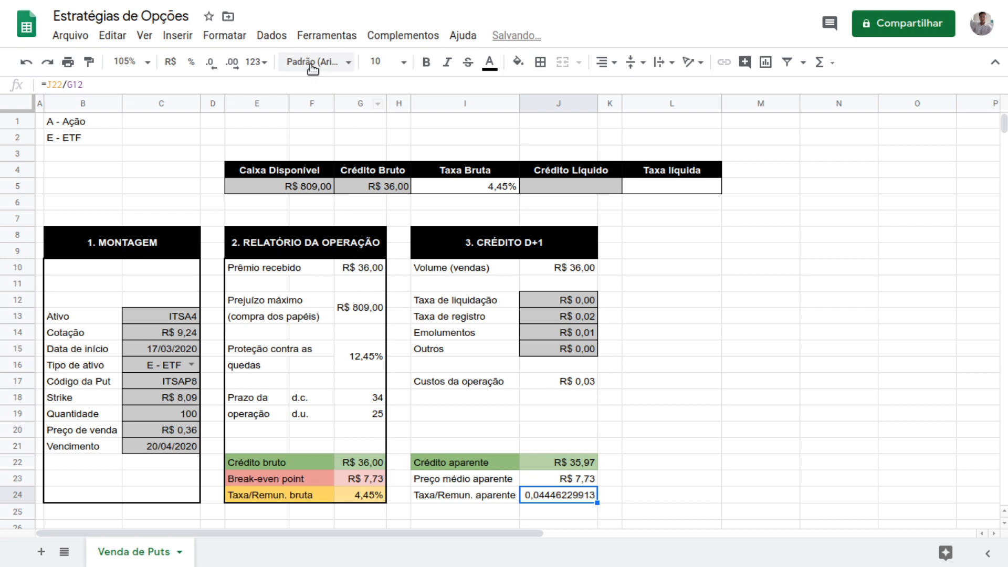
{"action": "left_click", "coordinate": [195, 62]}
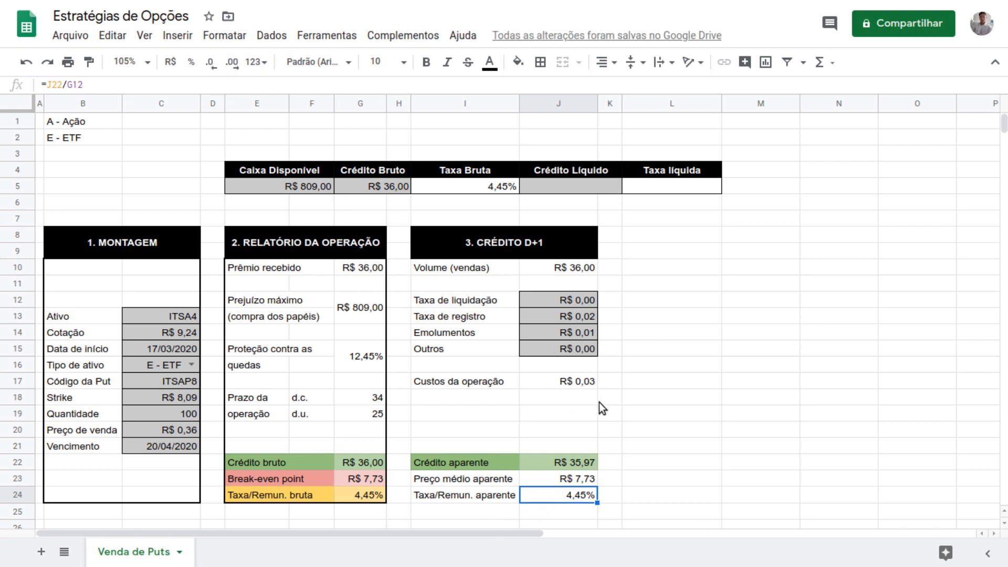
Fill the "Preço médio aparente" label in I23 with the light red of E23 and its value in J23 with a paler red.
{"action": "key", "text": "Up"}
{"action": "key", "text": "Left"}
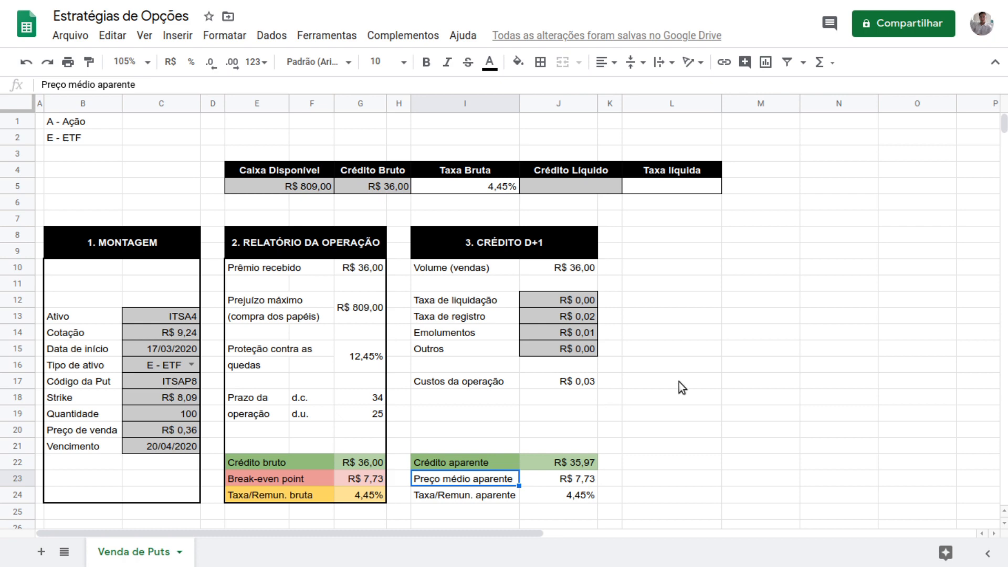
{"action": "left_click", "coordinate": [518, 62]}
{"action": "left_click", "coordinate": [544, 165]}
{"action": "key", "text": "Right"}
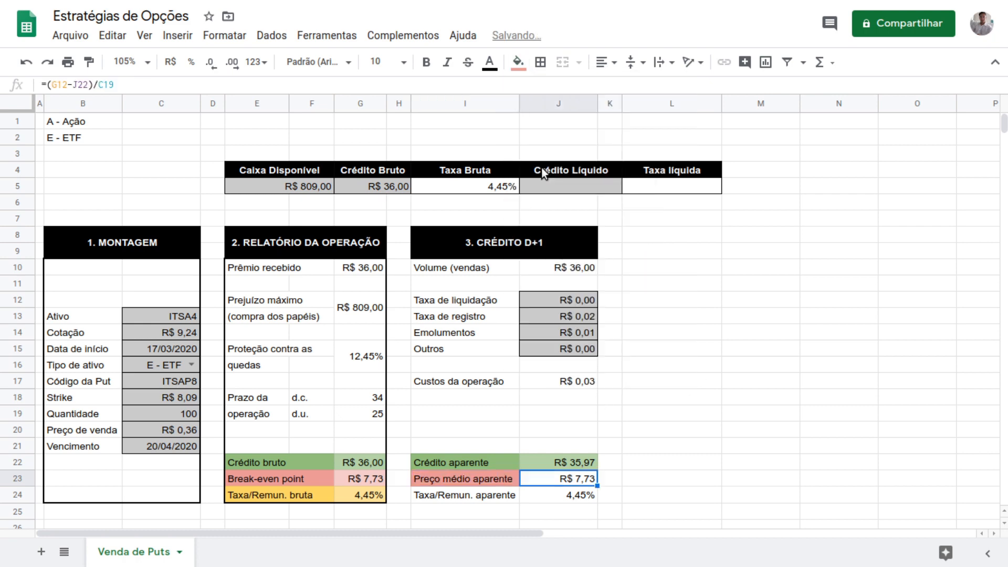
{"action": "left_click", "coordinate": [517, 62]}
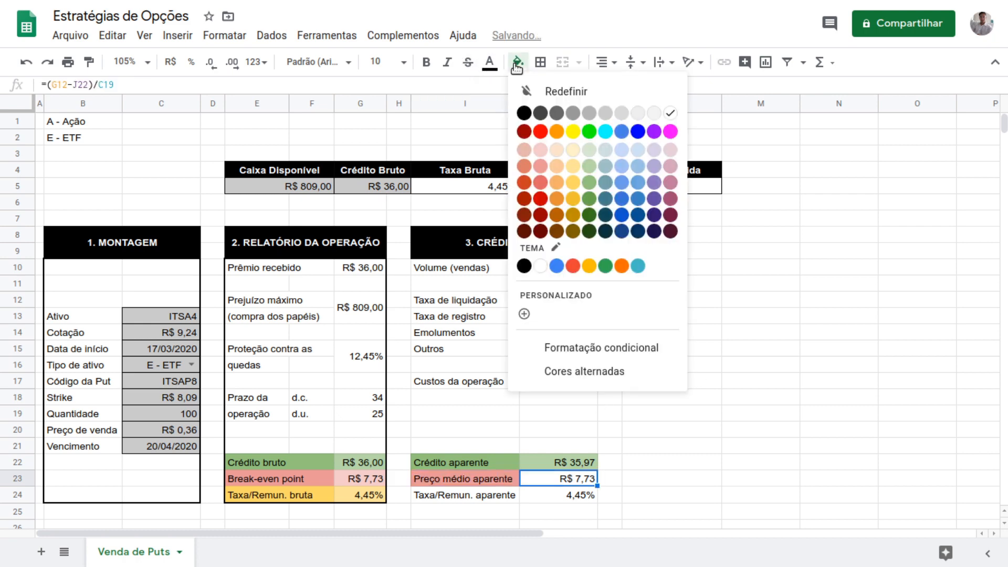
{"action": "left_click", "coordinate": [545, 153]}
Fill the "Taxa/Remun. aparente" label in I24 with the yellow of E24 and its value in J24 with a paler yellow.
{"action": "key", "text": "Down"}
{"action": "key", "text": "Left"}
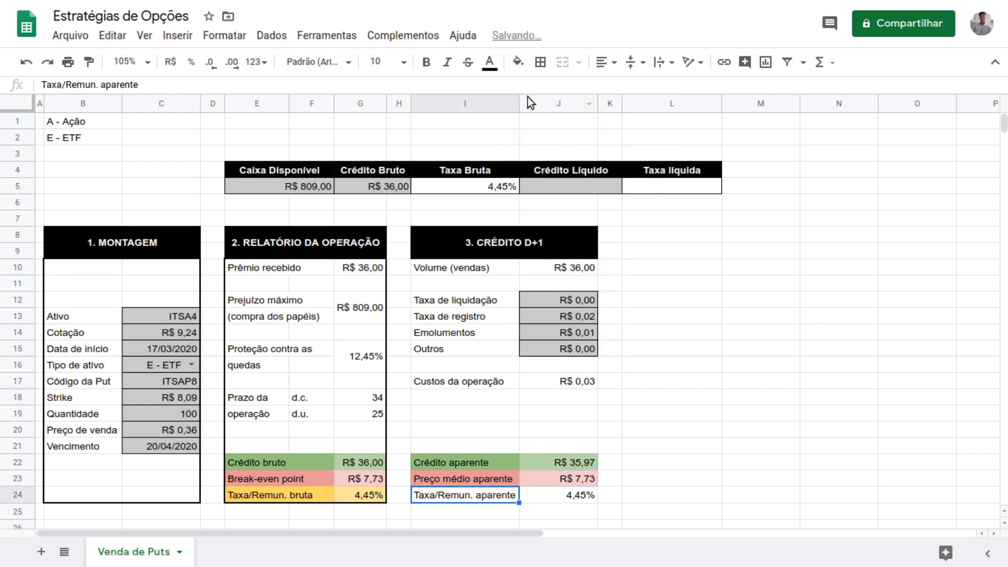
{"action": "left_click", "coordinate": [518, 62]}
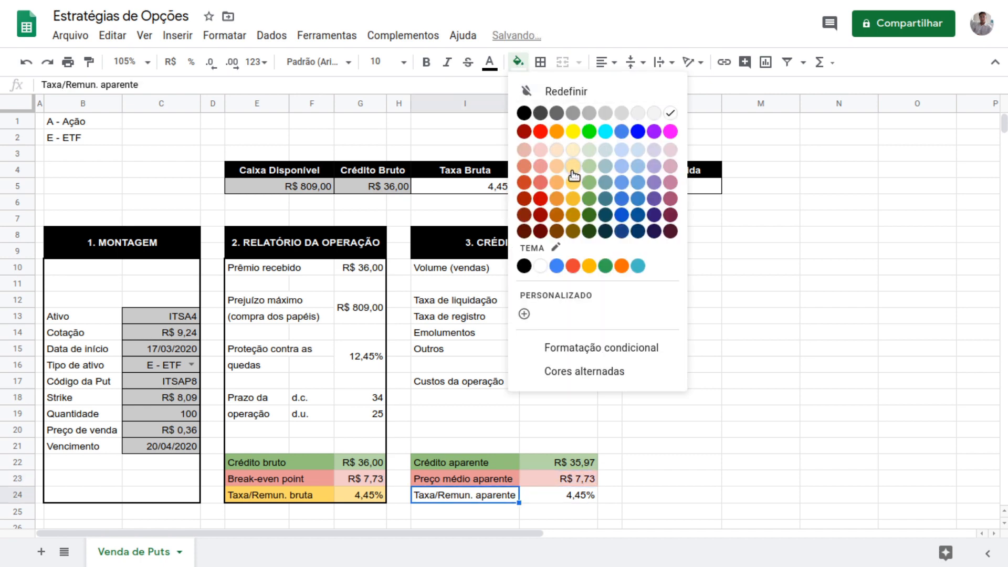
{"action": "left_click", "coordinate": [573, 183]}
{"action": "key", "text": "Right"}
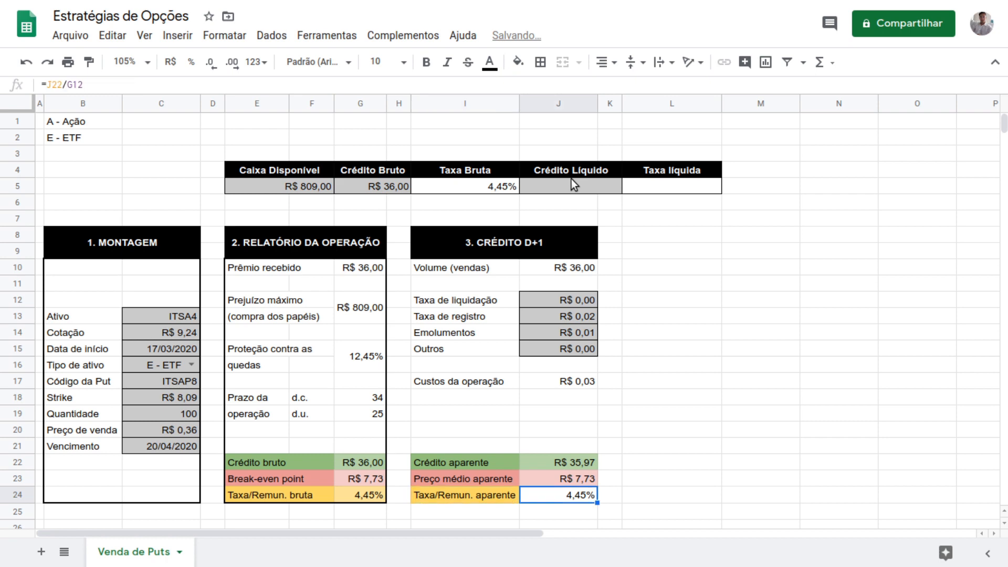
{"action": "left_click", "coordinate": [518, 62]}
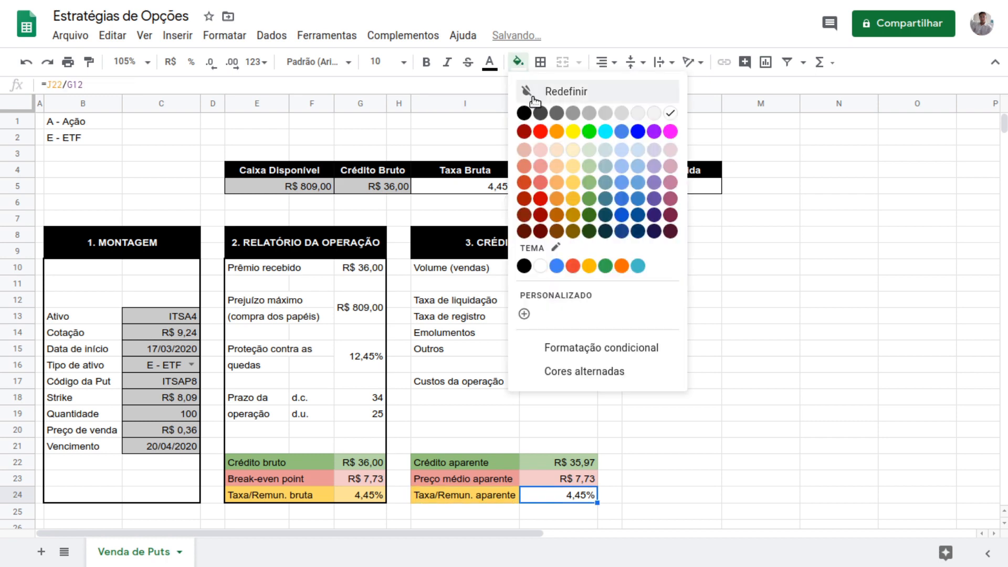
{"action": "left_click", "coordinate": [573, 182]}
Add a thick black outer border around the "3. CRÉDITO D+1" block in I10:J24.
{"action": "left_click", "coordinate": [431, 274]}
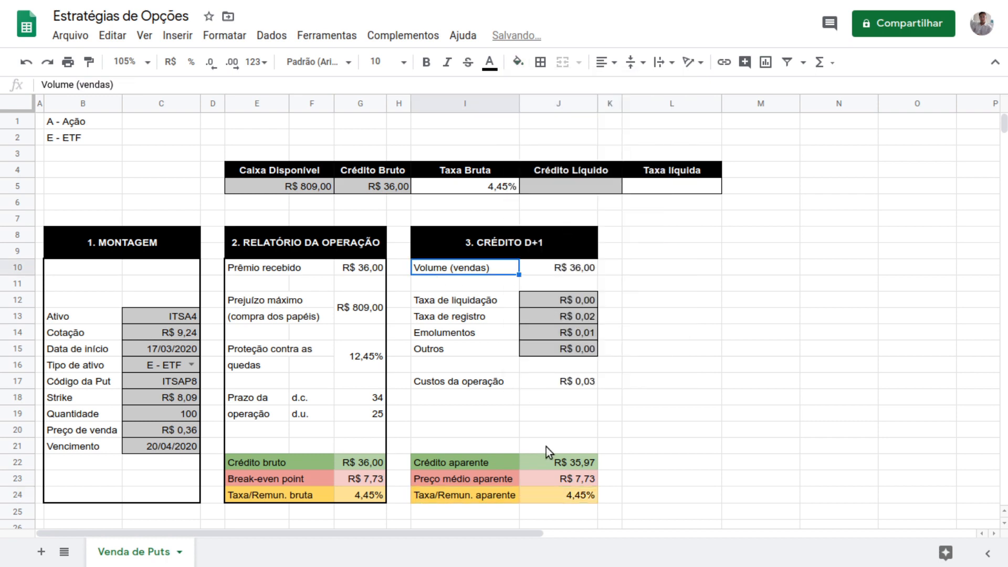
{"action": "left_click", "coordinate": [582, 498], "text": "shift"}
{"action": "left_click", "coordinate": [541, 62]}
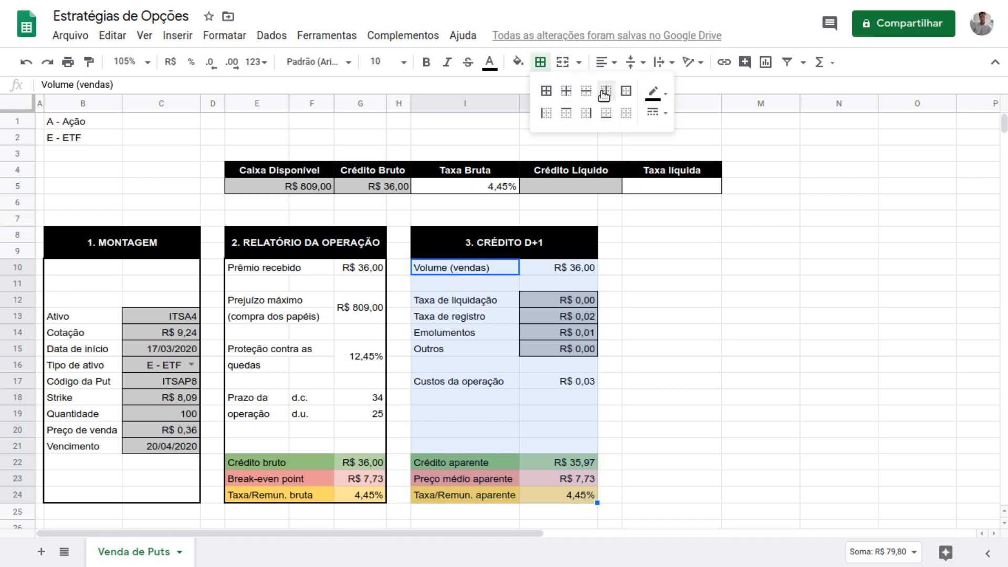
{"action": "left_click", "coordinate": [626, 91]}
{"action": "left_click", "coordinate": [657, 112]}
{"action": "left_click", "coordinate": [677, 149]}
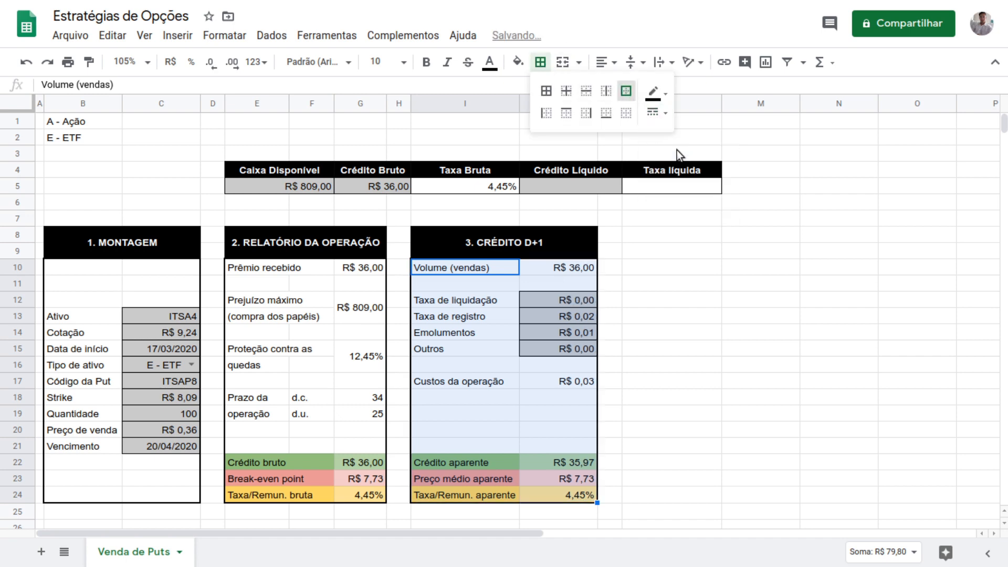
{"action": "left_click", "coordinate": [630, 255]}
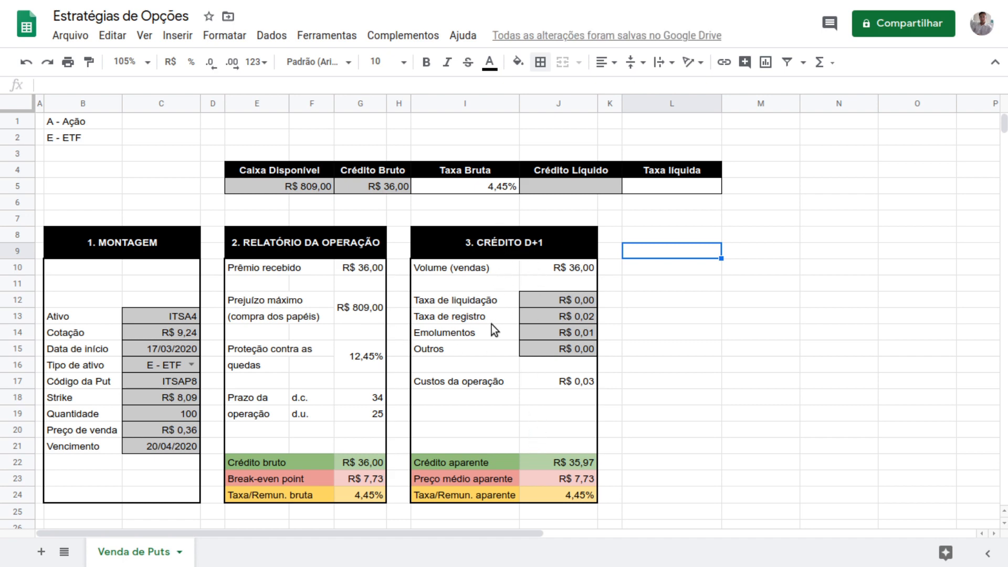
{"action": "left_click", "coordinate": [121, 246]}
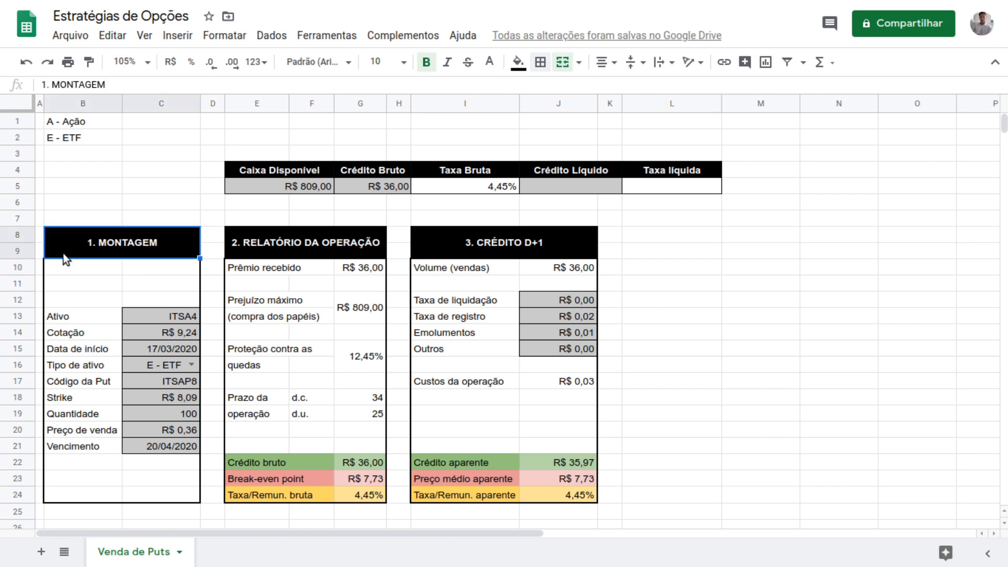
Check the pixel width of column L.
{"action": "left_click", "coordinate": [653, 234]}
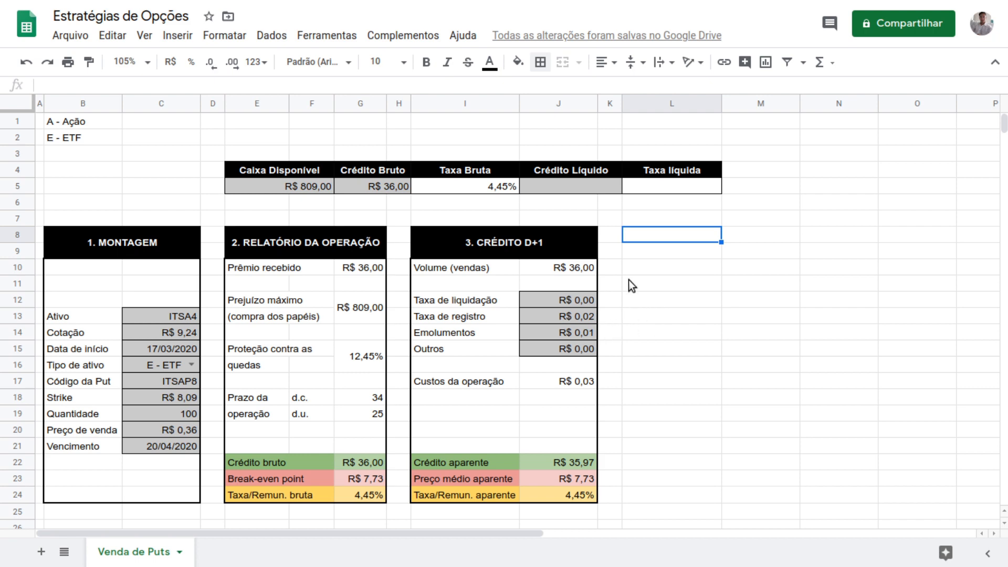
{"action": "right_click", "coordinate": [678, 106]}
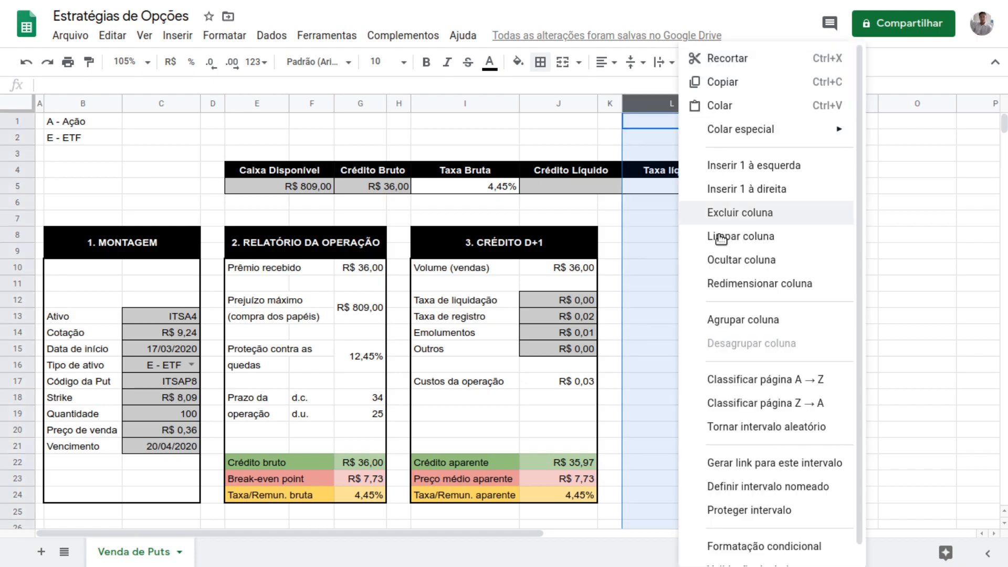
{"action": "left_click", "coordinate": [759, 281]}
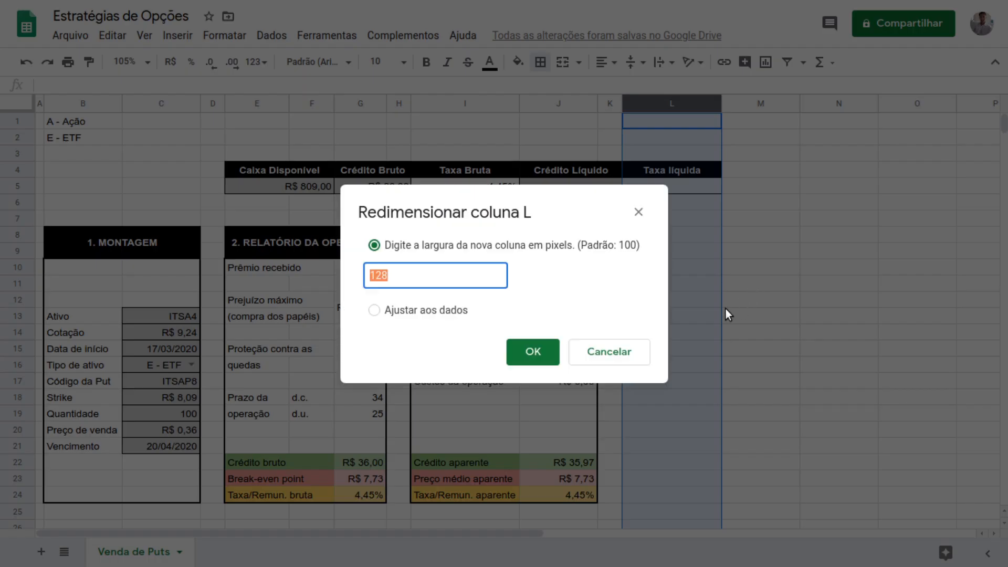
{"action": "key", "text": "Return"}
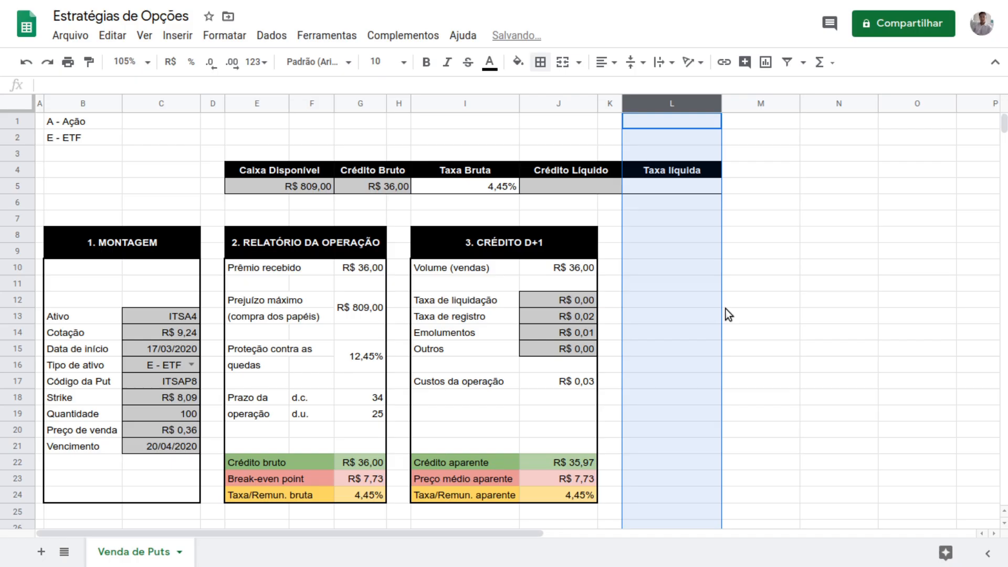
{"action": "left_click", "coordinate": [683, 216]}
{"action": "left_click", "coordinate": [748, 223]}
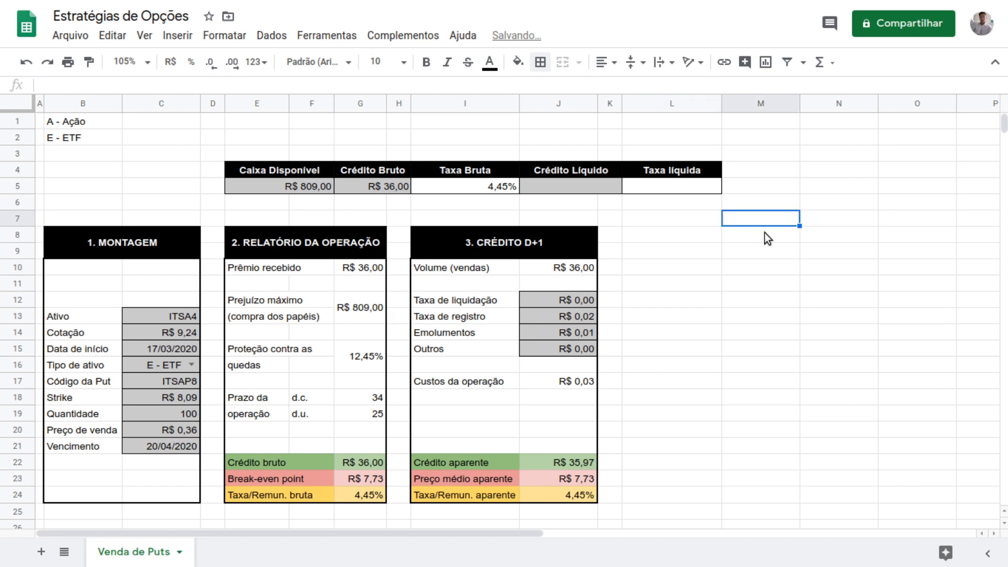
Set the width of column N to 15 pixels and of column O to 125 pixels.
{"action": "right_click", "coordinate": [840, 106]}
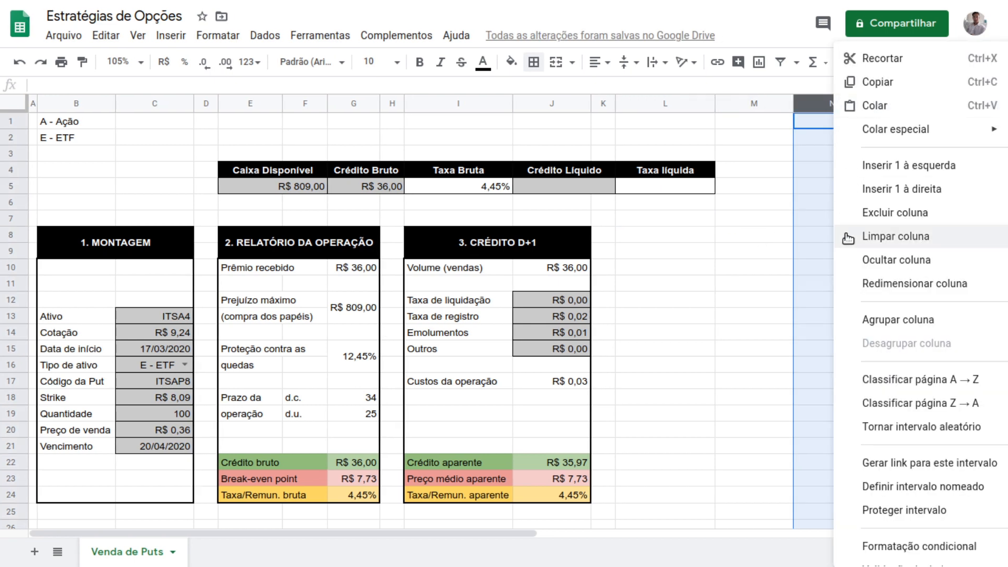
{"action": "left_click", "coordinate": [830, 284]}
{"action": "type", "text": "15"}
{"action": "key", "text": "Return"}
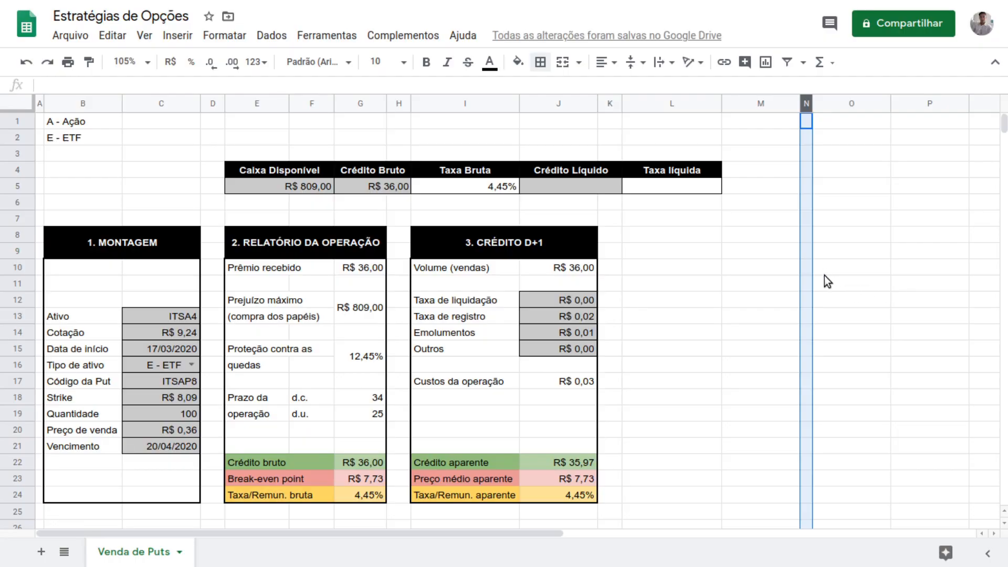
{"action": "right_click", "coordinate": [851, 104]}
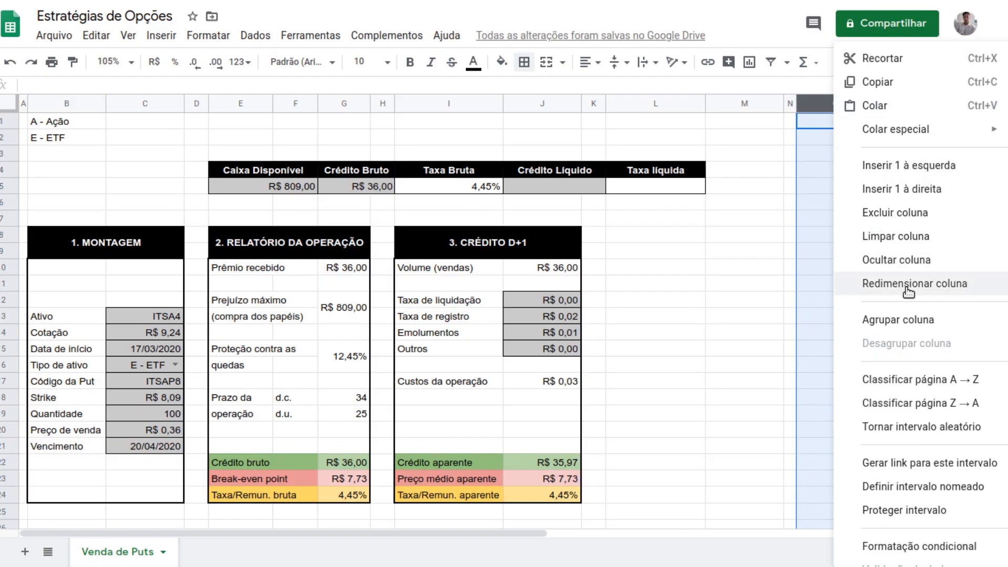
{"action": "left_click", "coordinate": [909, 290]}
{"action": "type", "text": "125"}
{"action": "key", "text": "Return"}
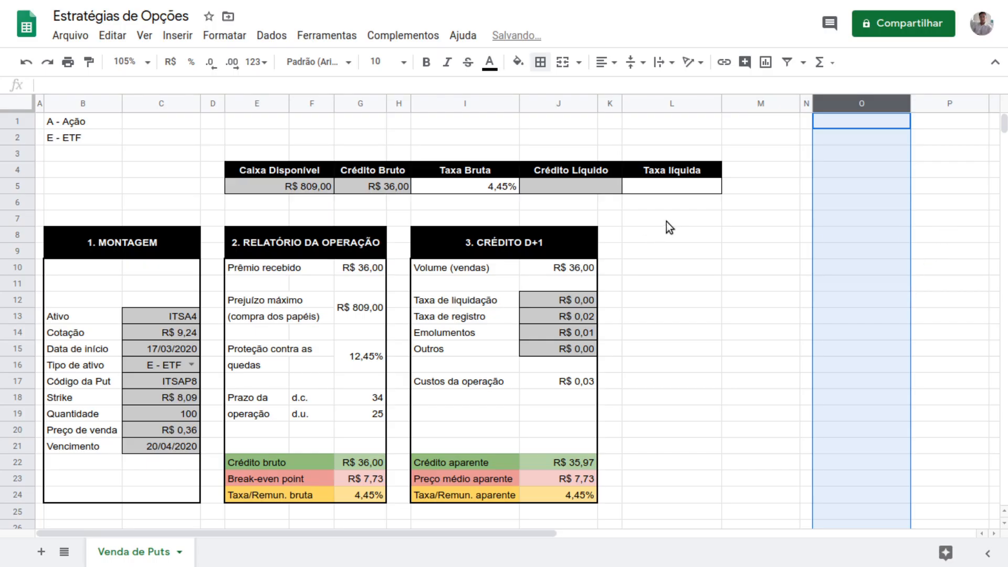
Merge cells L8:P8 and enter the section heading "4. DESMONTAGEM".
{"action": "left_click", "coordinate": [657, 241]}
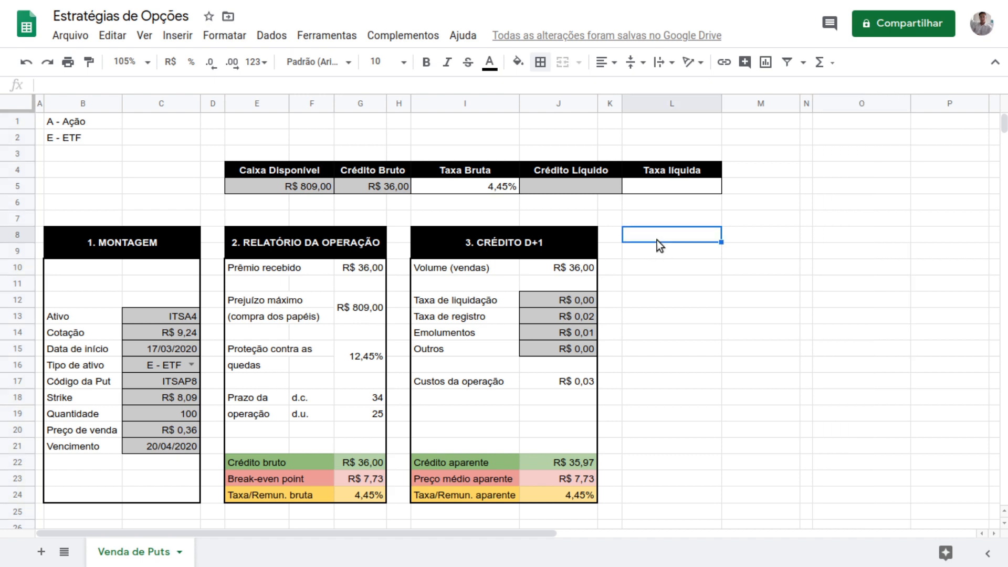
{"action": "key", "text": "shift+Right"}
{"action": "key", "text": "shift+Right"}
{"action": "key", "text": "shift+Right"}
{"action": "key", "text": "shift+Right"}
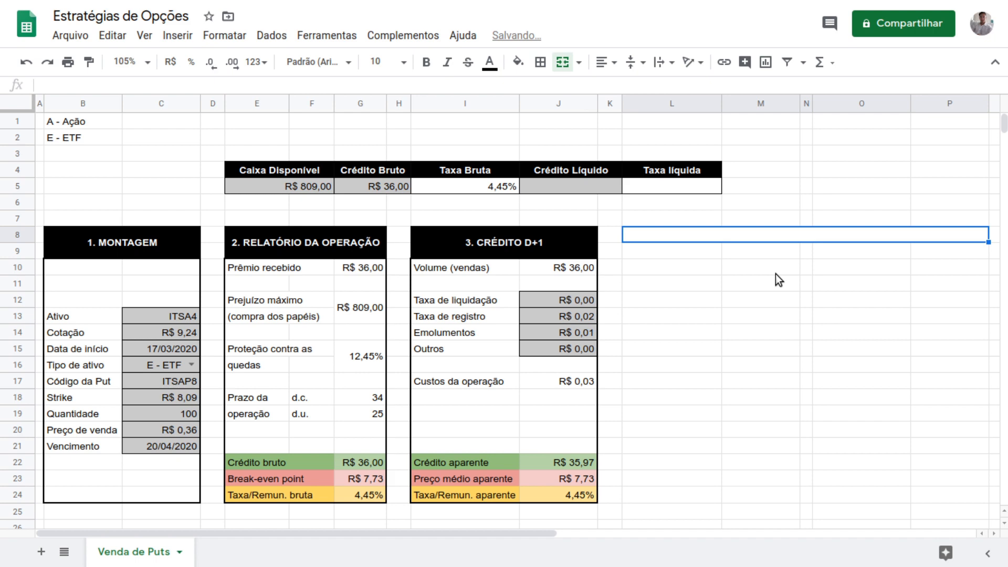
{"action": "type", "text": "4. DESMO"}
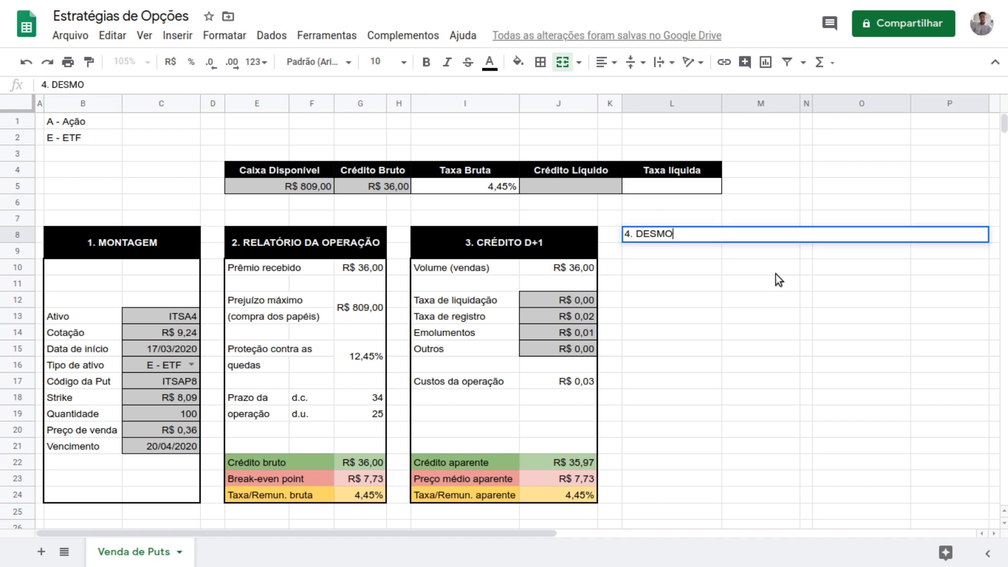
{"action": "type", "text": "NTAGEM"}
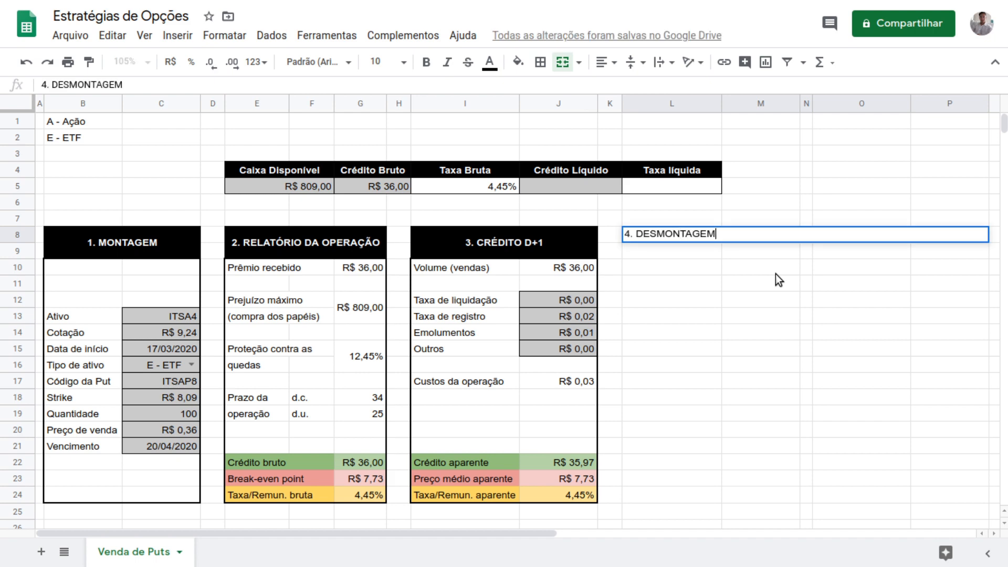
{"action": "key", "text": "Return"}
Format the "4. DESMONTAGEM" heading with a black fill and white, bold, centered text.
{"action": "key", "text": "Up"}
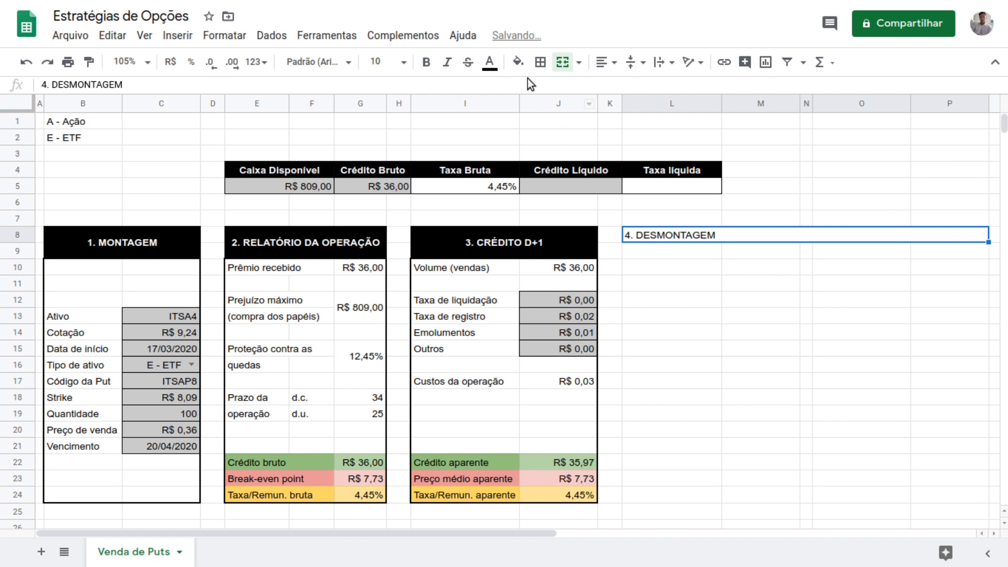
{"action": "left_click", "coordinate": [519, 62]}
{"action": "left_click", "coordinate": [524, 113]}
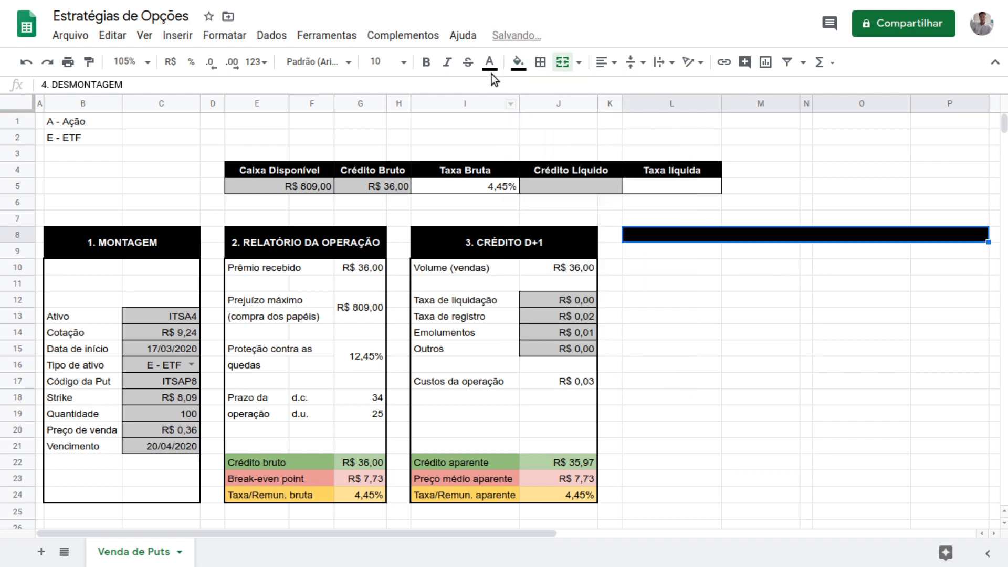
{"action": "left_click", "coordinate": [489, 61]}
{"action": "left_click", "coordinate": [642, 113]}
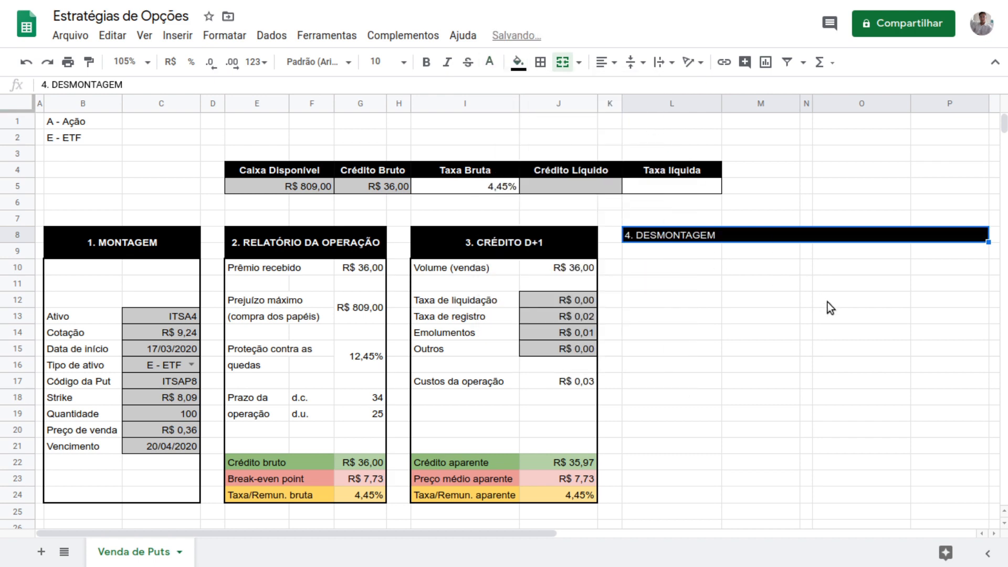
{"action": "key", "text": "ctrl+b"}
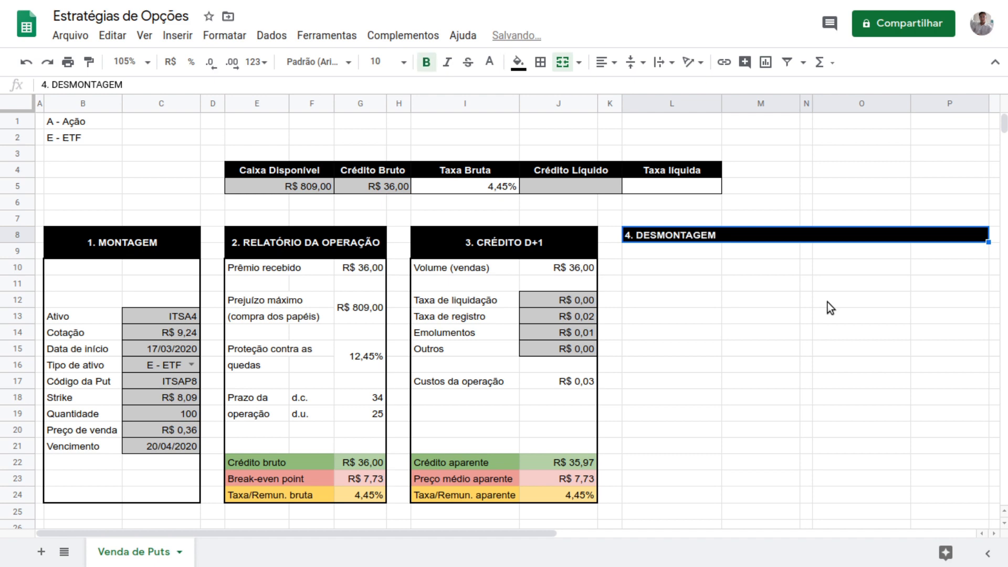
{"action": "left_click", "coordinate": [603, 65]}
{"action": "left_click", "coordinate": [624, 87]}
Merge L9:M9 and O9:P9 into two subheading cells below the "4. DESMONTAGEM" heading.
{"action": "left_click", "coordinate": [690, 251]}
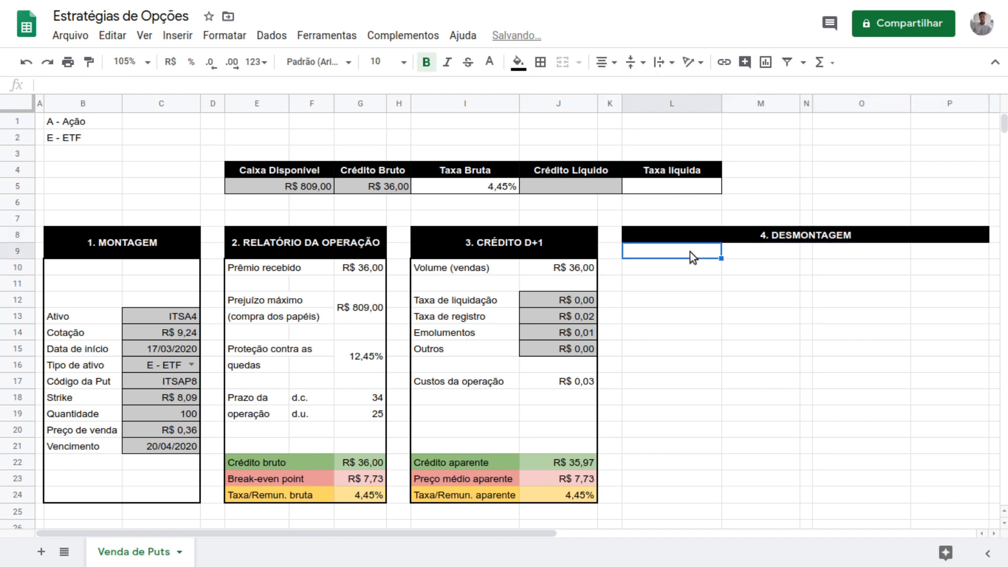
{"action": "key", "text": "shift+Right"}
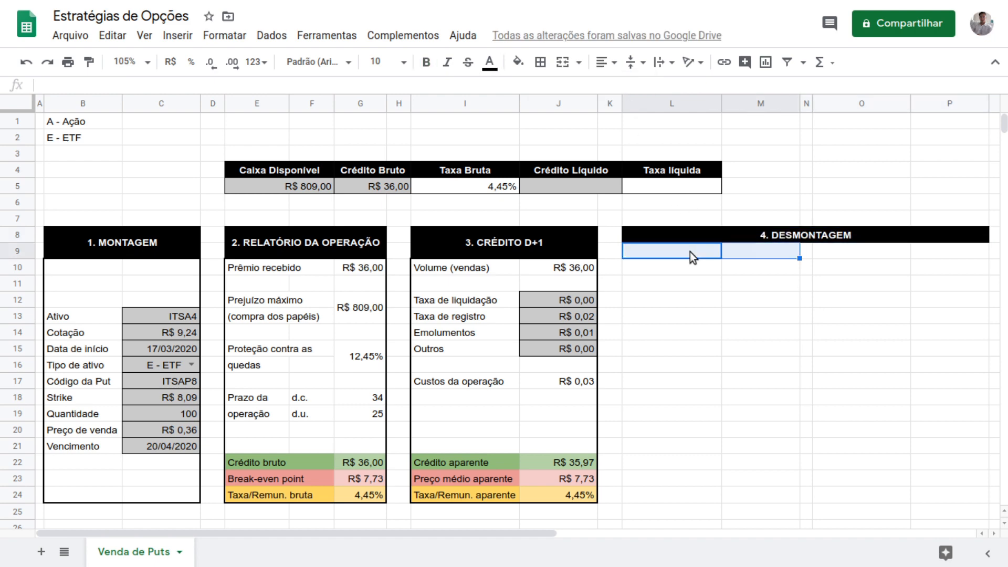
{"action": "left_click", "coordinate": [562, 66]}
{"action": "key", "text": "Right"}
{"action": "key", "text": "Right"}
{"action": "key", "text": "shift+Right"}
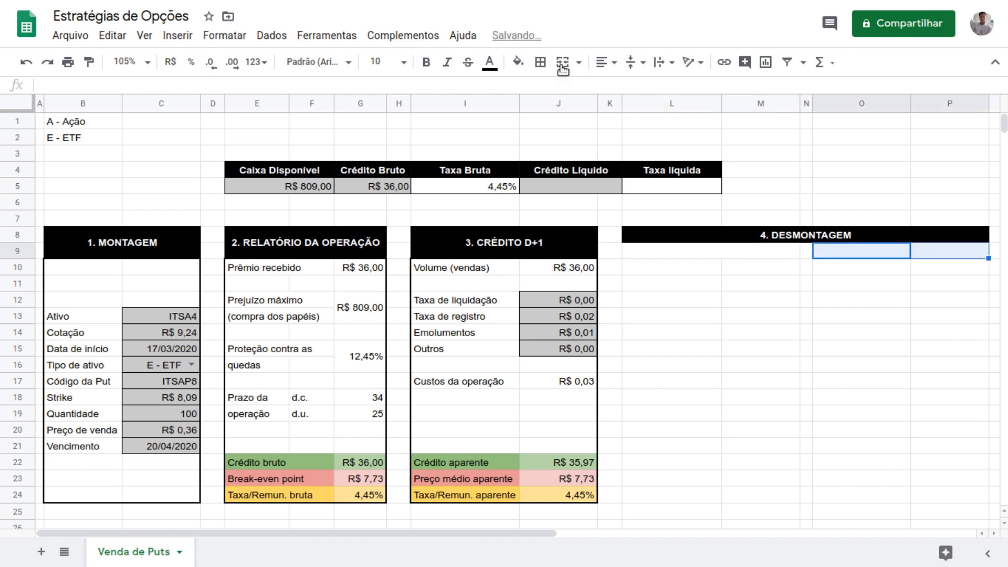
{"action": "left_click", "coordinate": [562, 66]}
Fill the merged subheading cells L9:M9 and O9:P9 with dark grey.
{"action": "key", "text": "Left"}
{"action": "key", "text": "Left"}
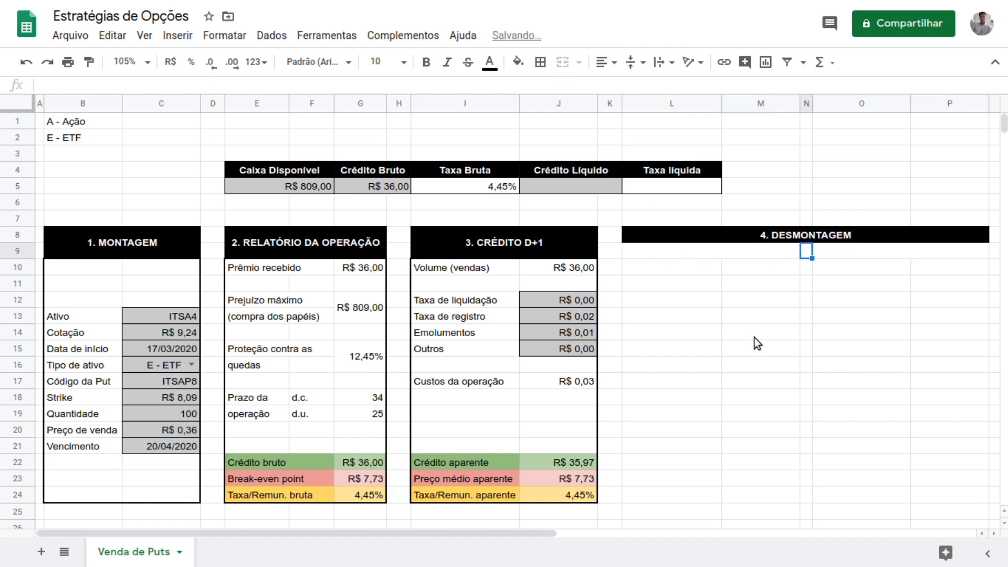
{"action": "left_click", "coordinate": [518, 61]}
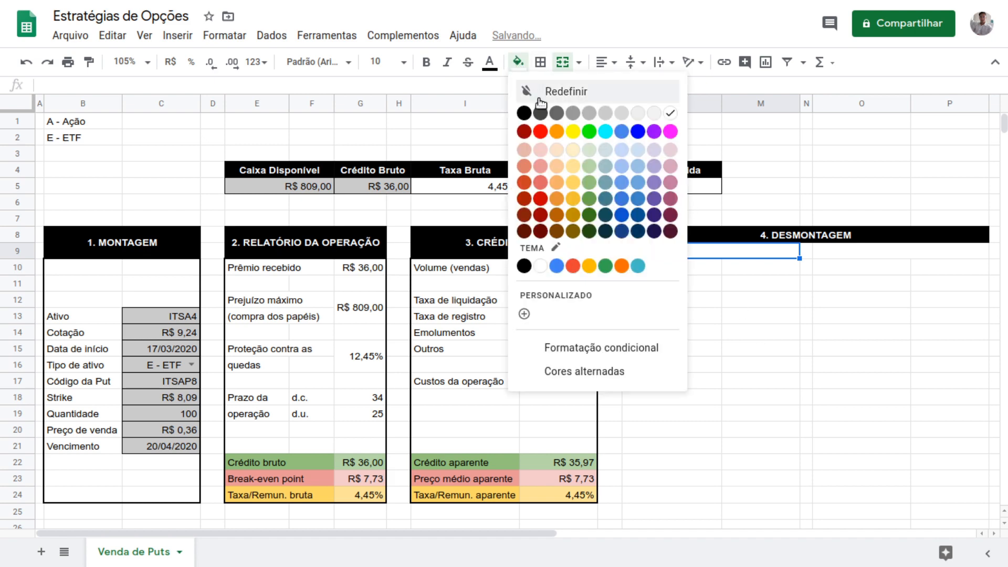
{"action": "left_click", "coordinate": [538, 111]}
{"action": "key", "text": "Right"}
{"action": "key", "text": "Right"}
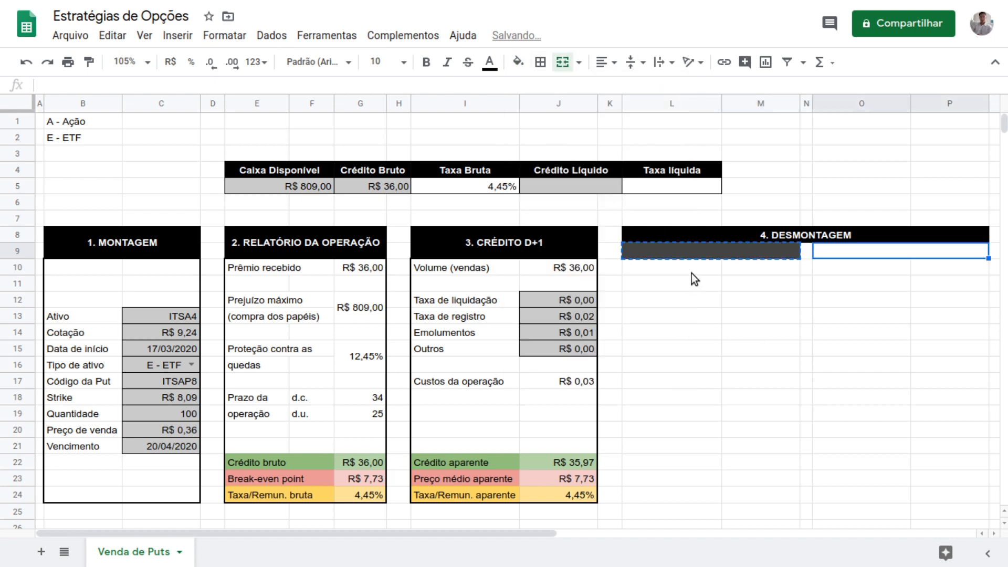
{"action": "key", "text": "ctrl+y"}
Set the text color of the merged cell L9:M9 to white and enter "MERCADO DE OPÇÕES" in it.
{"action": "key", "text": "Left"}
{"action": "key", "text": "Left"}
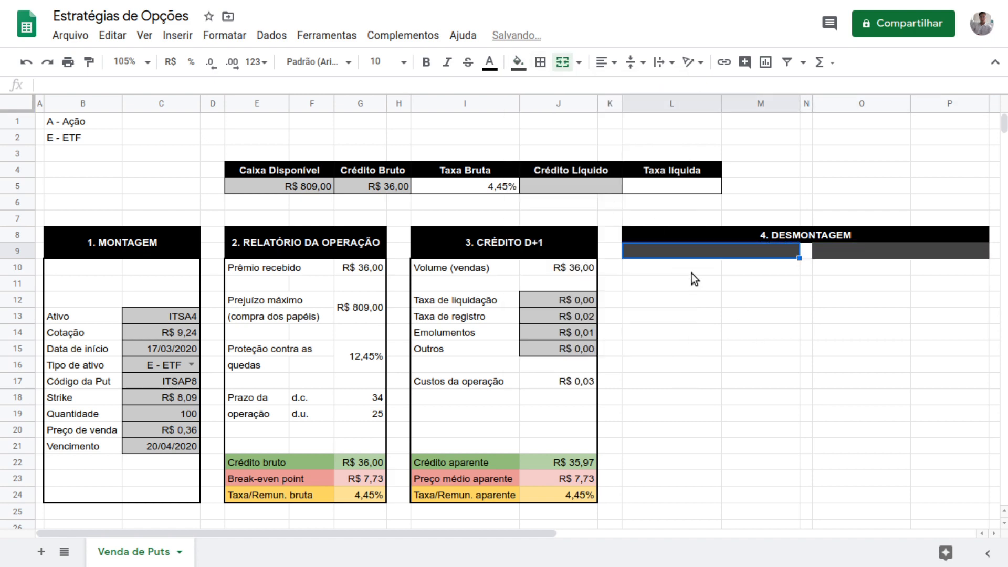
{"action": "left_click", "coordinate": [490, 61]}
{"action": "left_click", "coordinate": [641, 112]}
{"action": "type", "text": "MERCA"}
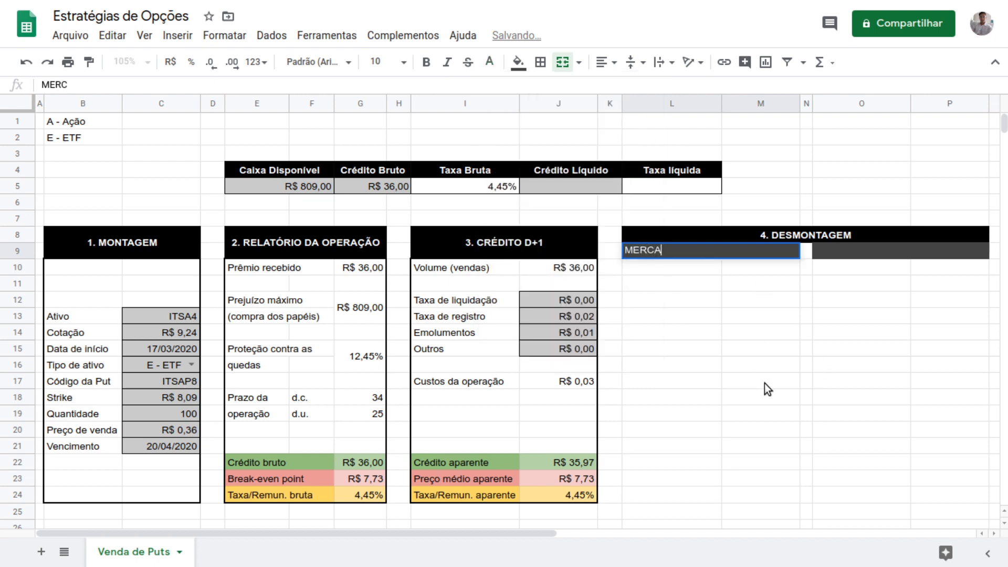
{"action": "type", "text": "DO DE OPÇÕES"}
{"action": "key", "text": "Return"}
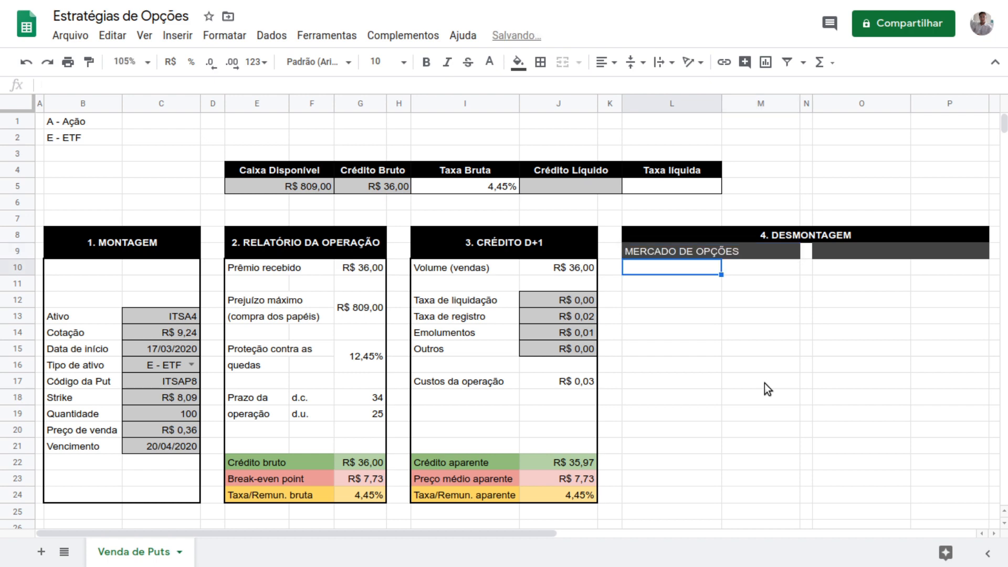
Make the "MERCADO DE OPÇÕES" subheading bold and center the text in both subheading cells, L9:M9 and O9:P9.
{"action": "key", "text": "Up"}
{"action": "key", "text": "ctrl+b"}
{"action": "left_click", "coordinate": [847, 265]}
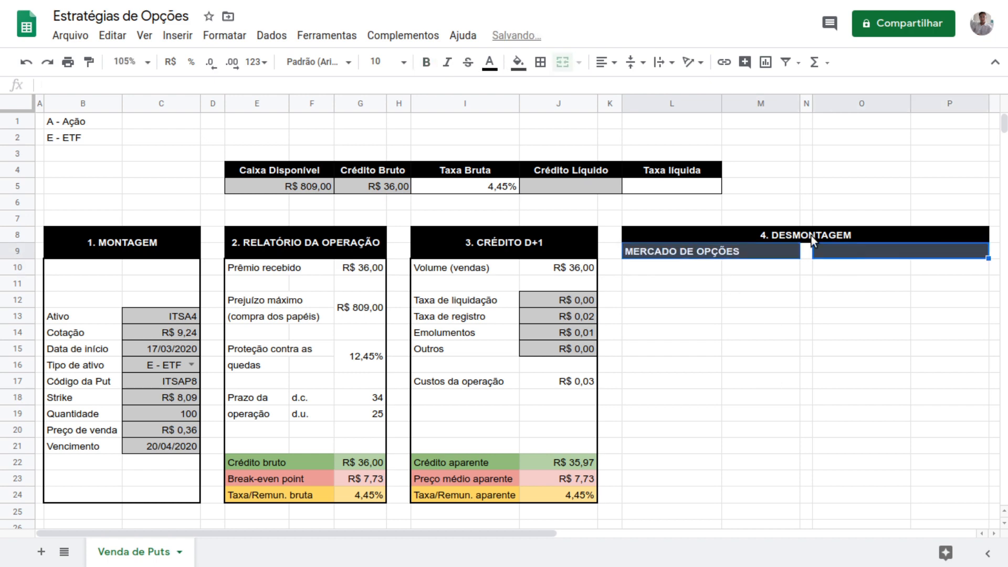
{"action": "left_click", "coordinate": [605, 62]}
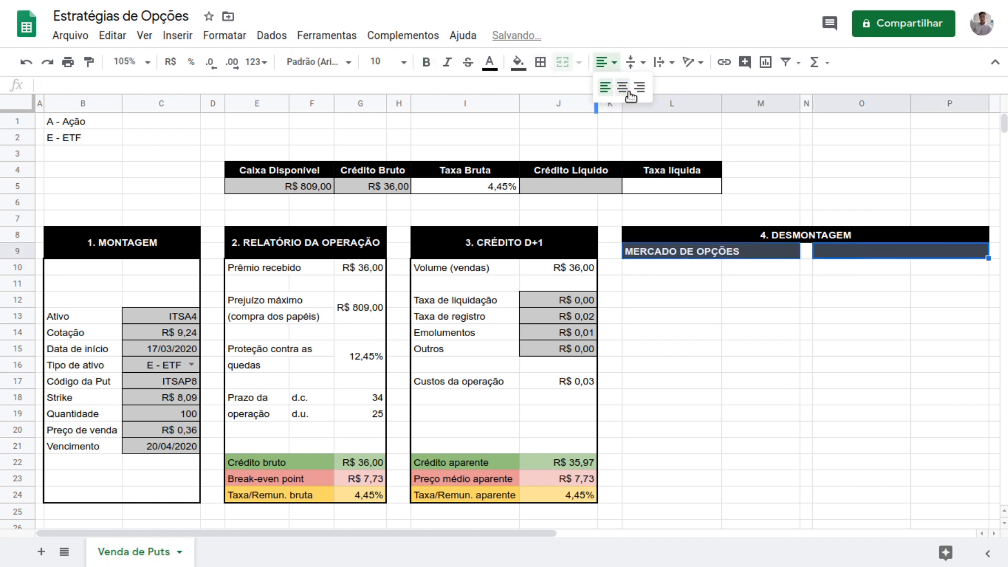
{"action": "left_click", "coordinate": [629, 93]}
{"action": "left_click", "coordinate": [862, 283]}
{"action": "left_click", "coordinate": [868, 253]}
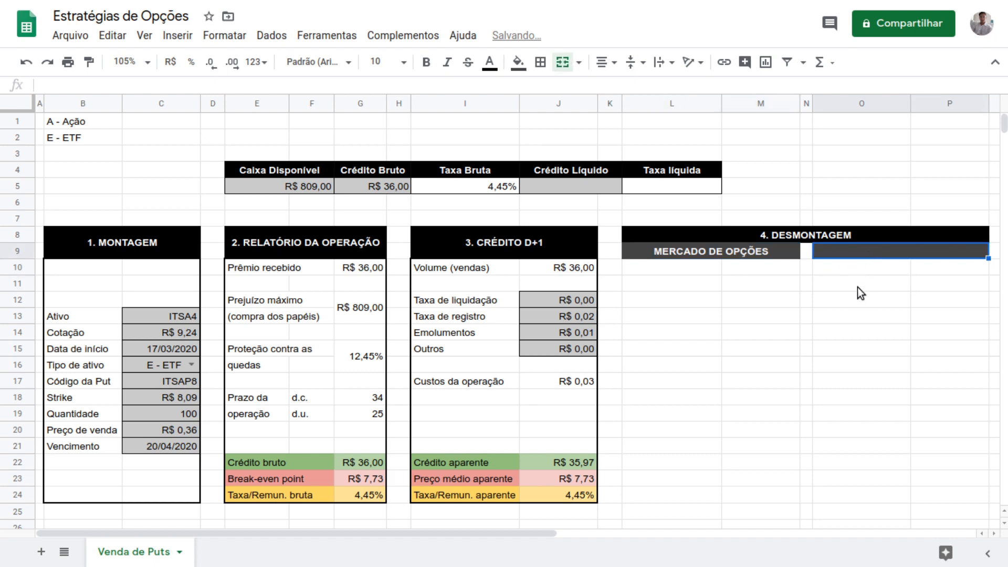
{"action": "type", "text": "NO"}
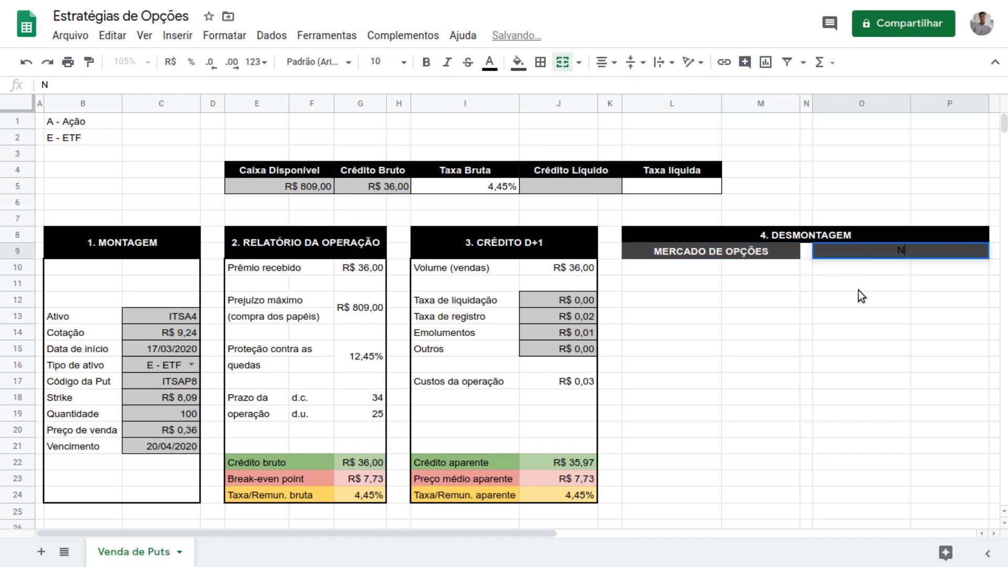
{"action": "key", "text": "BackSpace"}
{"action": "key", "text": "BackSpace"}
{"action": "key", "text": "Escape"}
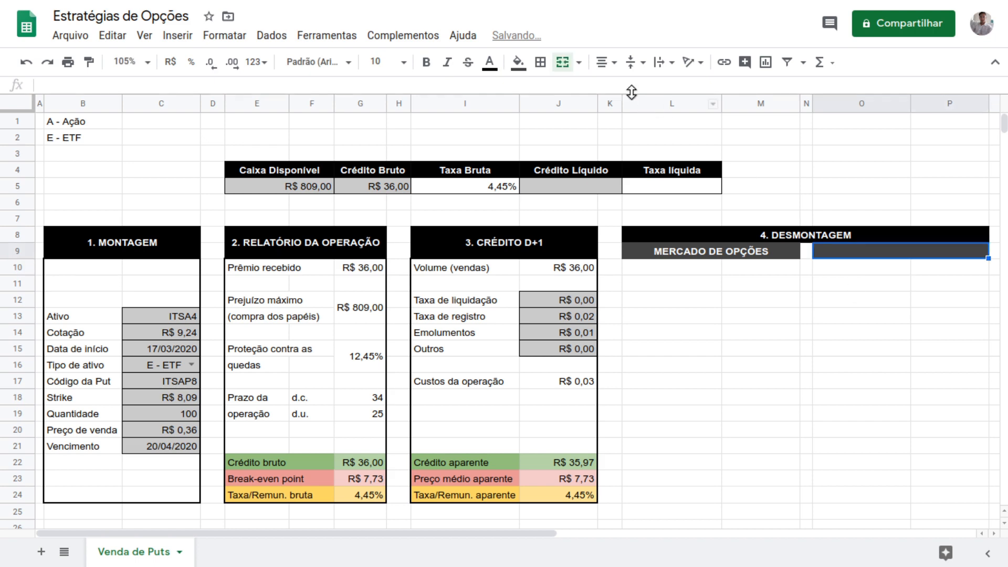
Set the text of the empty subheading cell O9:P9 to white and bold.
{"action": "left_click", "coordinate": [489, 62]}
{"action": "left_click", "coordinate": [642, 107]}
{"action": "key", "text": "ctrl+b"}
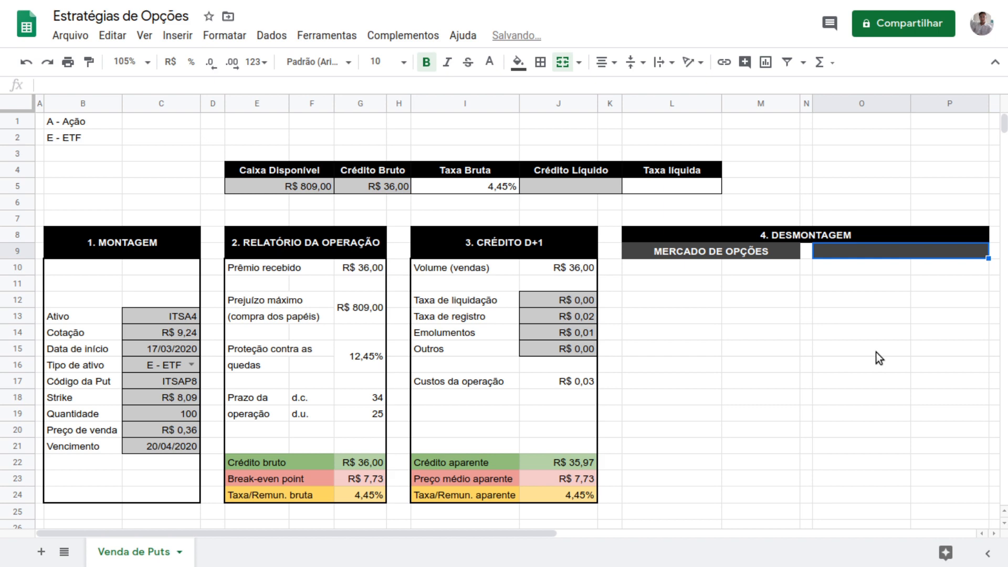
Change the subheading in L9:M9 to "NO MERCADO DE OPÇÕES".
{"action": "key", "text": "Left"}
{"action": "key", "text": "Return"}
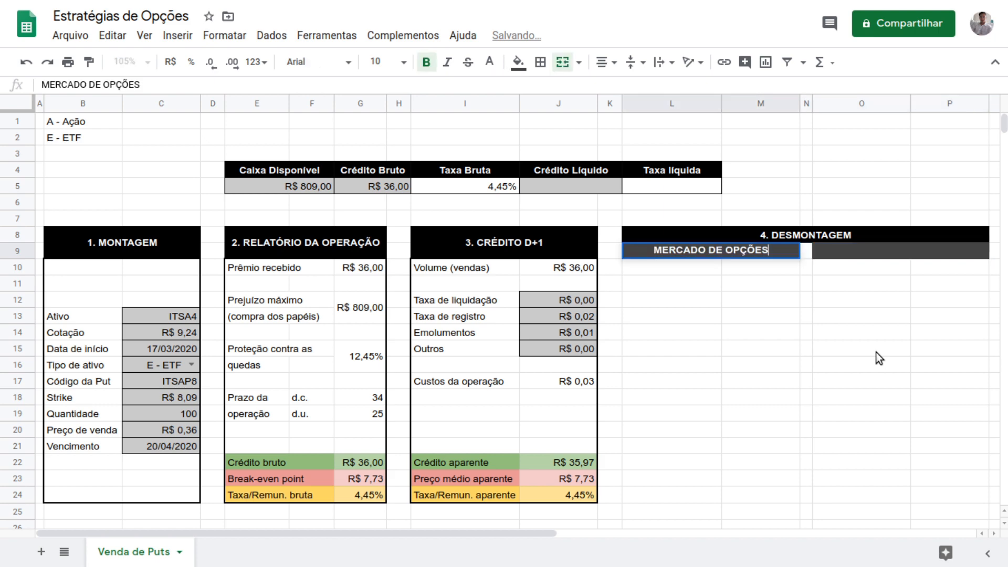
{"action": "key", "text": "Home"}
{"action": "type", "text": "NO"}
{"action": "key", "text": "Tab"}
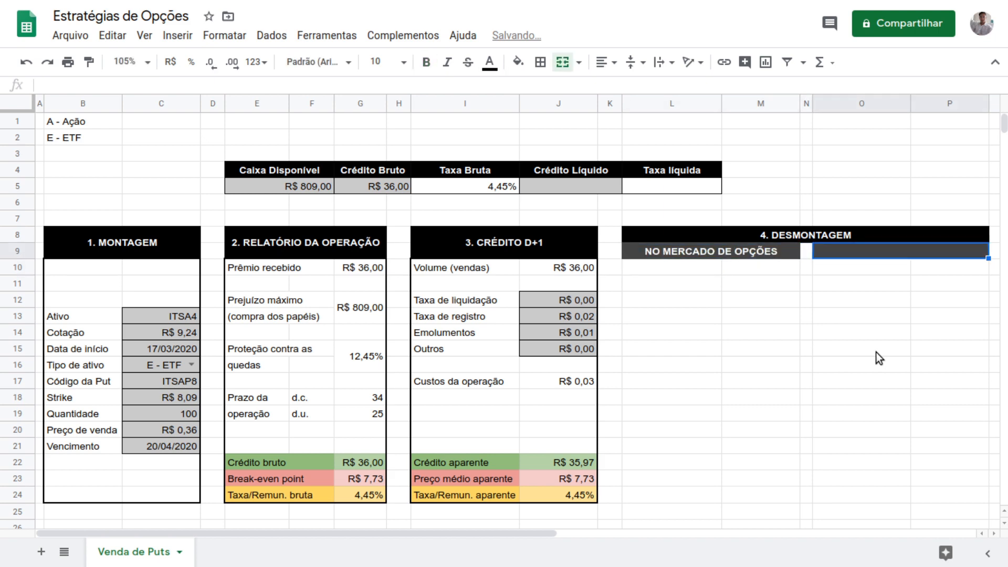
Enter the subheading "NO VENCIMENTO (MERC. À VISTA)" in the merged cell O9:P9.
{"action": "type", "text": "NO VECN"}
{"action": "key", "text": "BackSpace"}
{"action": "key", "text": "BackSpace"}
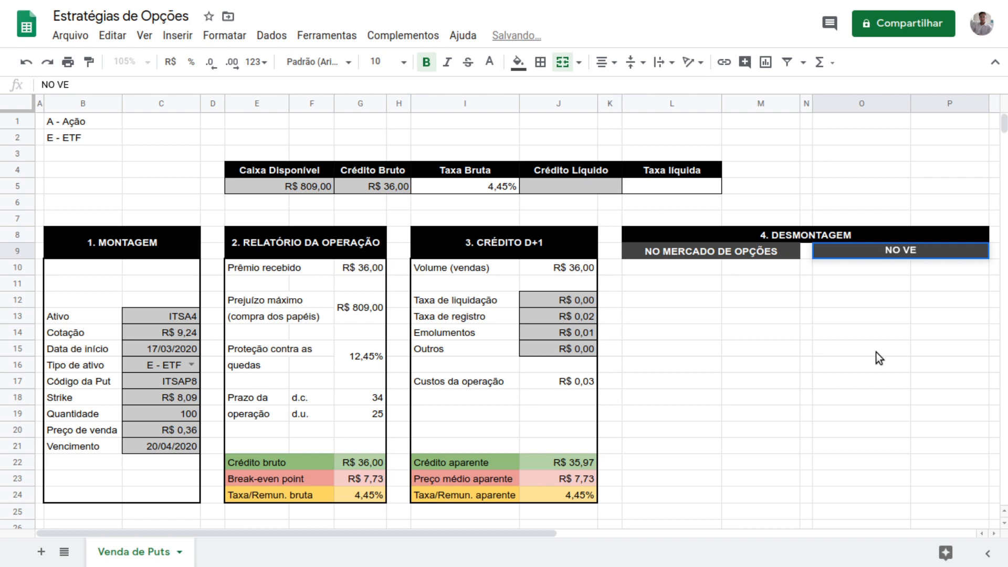
{"action": "type", "text": "NCIMENTO ("}
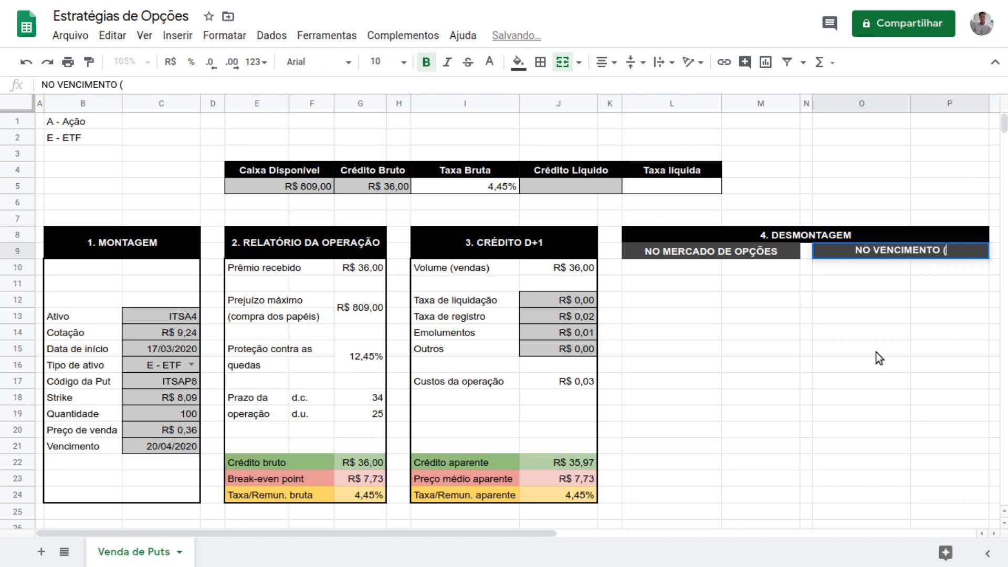
{"action": "type", "text": "MER"}
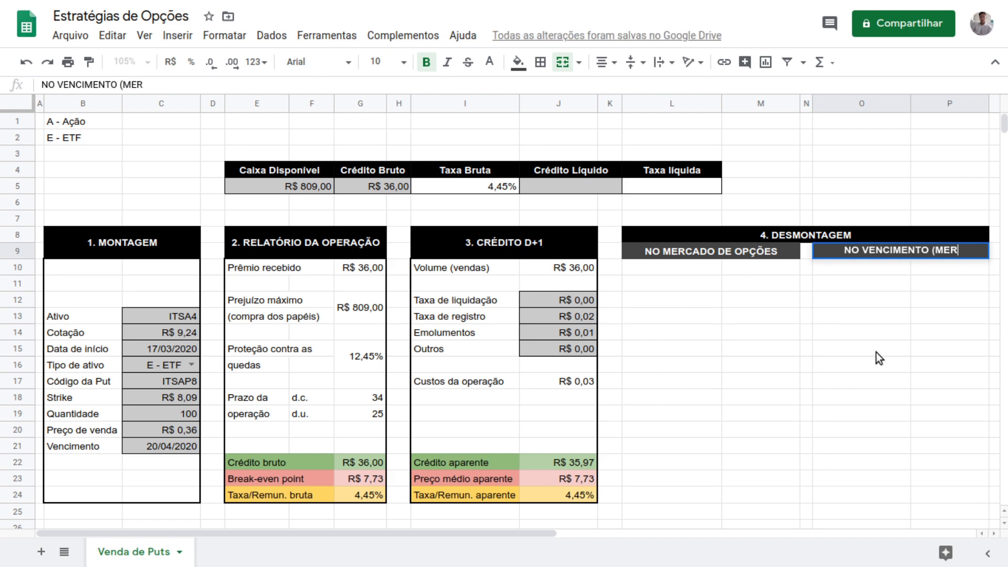
{"action": "type", "text": "C. À "}
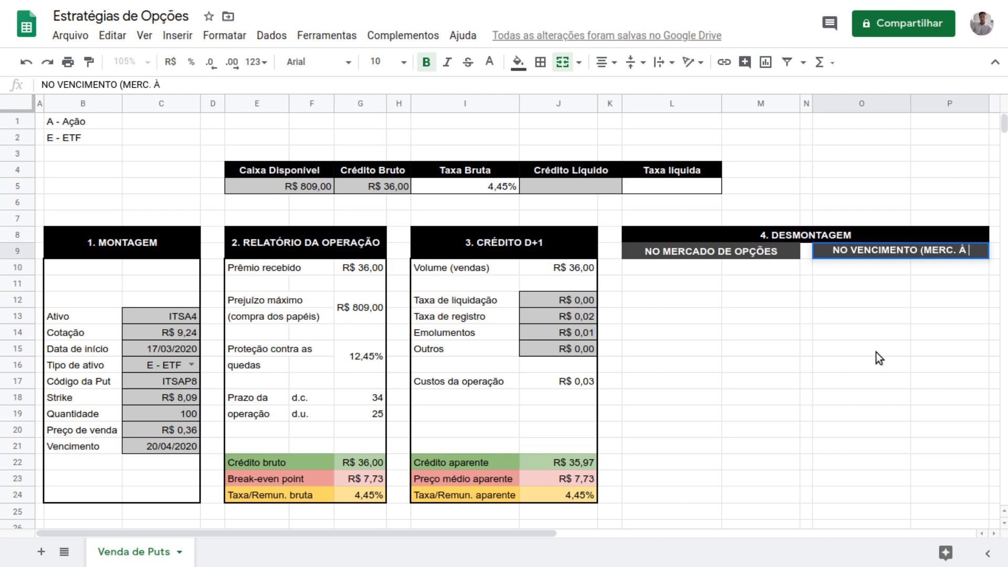
{"action": "type", "text": "VISTA)"}
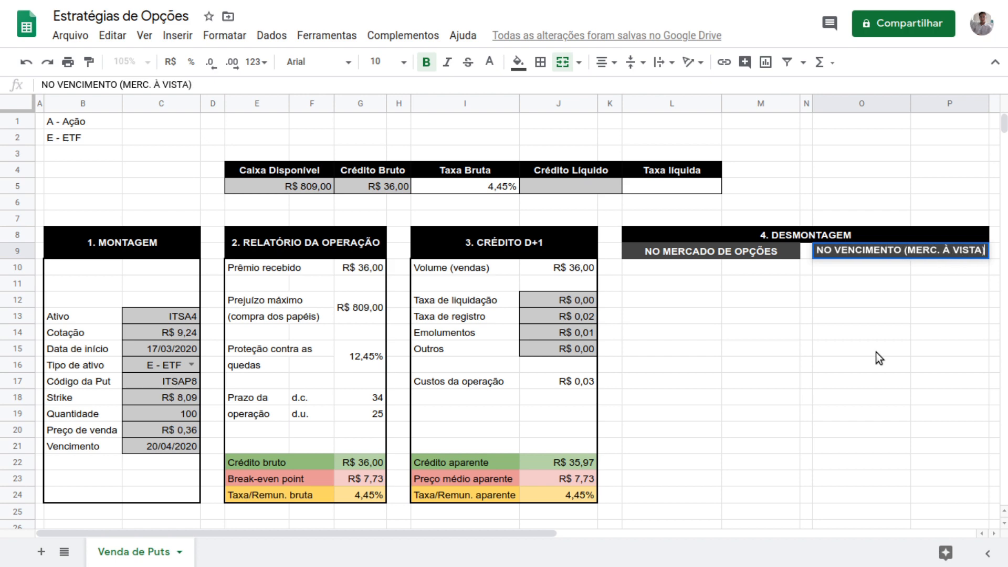
{"action": "key", "text": "Return"}
Fill the narrow divider column range N9:N24 between the two subheadings with black.
{"action": "key", "text": "Left"}
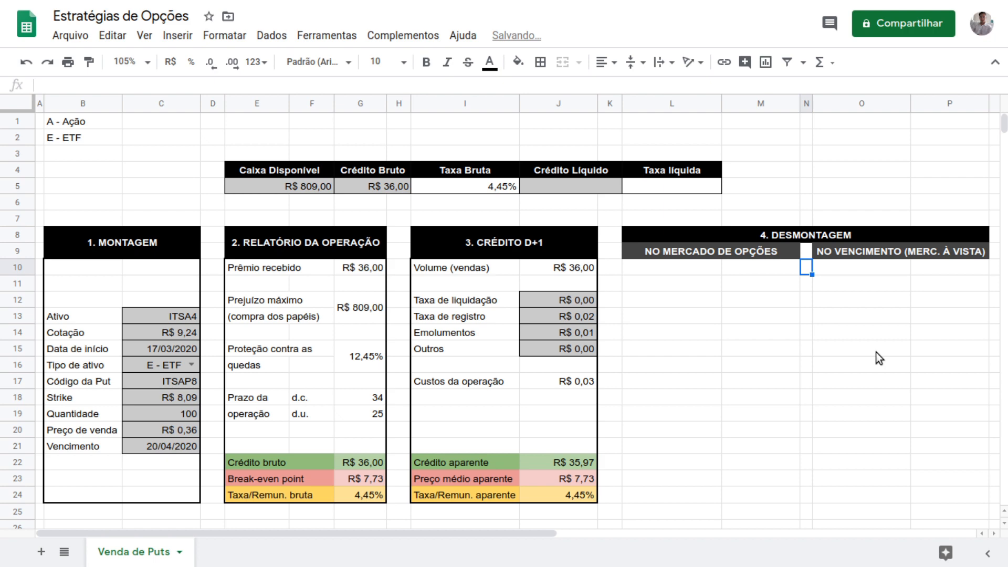
{"action": "key", "text": "Up"}
{"action": "key", "text": "shift+Down"}
{"action": "key", "text": "shift+Down"}
{"action": "key", "text": "shift+Down"}
{"action": "key", "text": "shift+Down"}
{"action": "key", "text": "shift+Down"}
{"action": "key", "text": "shift+Down"}
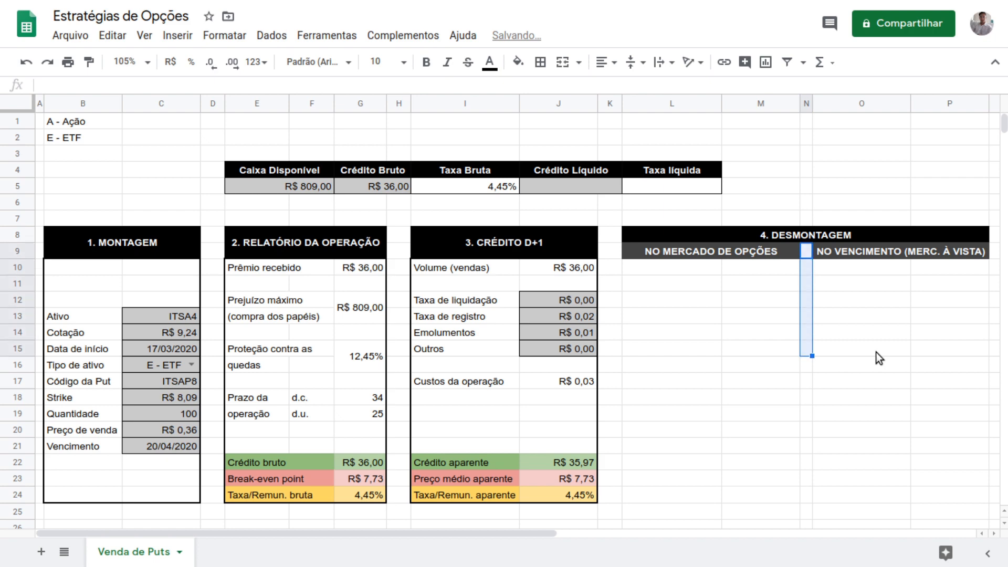
{"action": "key", "text": "shift+Down"}
{"action": "key", "text": "shift+Down"}
{"action": "key", "text": "shift+Down"}
{"action": "key", "text": "shift+Down"}
{"action": "key", "text": "shift+Down"}
{"action": "key", "text": "shift+Down"}
{"action": "key", "text": "shift+Down"}
{"action": "key", "text": "shift+Down"}
{"action": "key", "text": "shift+Down"}
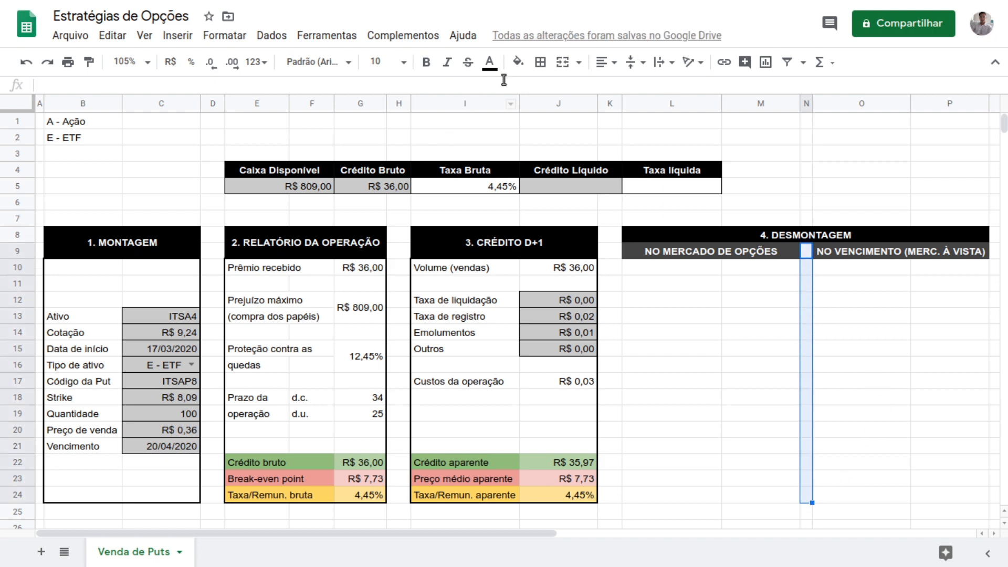
{"action": "left_click", "coordinate": [520, 63]}
{"action": "left_click", "coordinate": [524, 113]}
{"action": "left_click", "coordinate": [756, 316]}
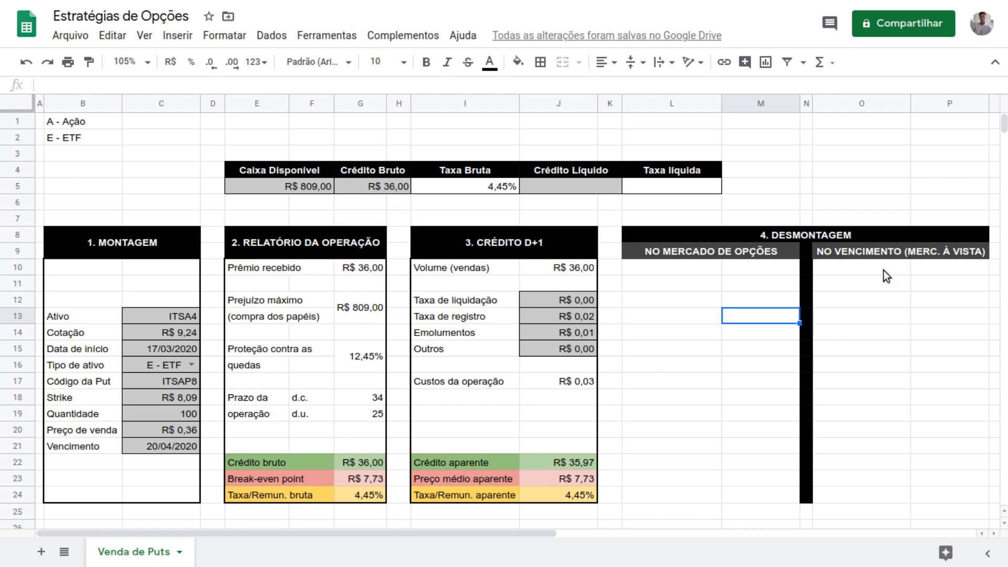
Enter the label "Preço de compra" in L10 under the "NO MERCADO DE OPÇÕES" subheading.
{"action": "left_click", "coordinate": [703, 269]}
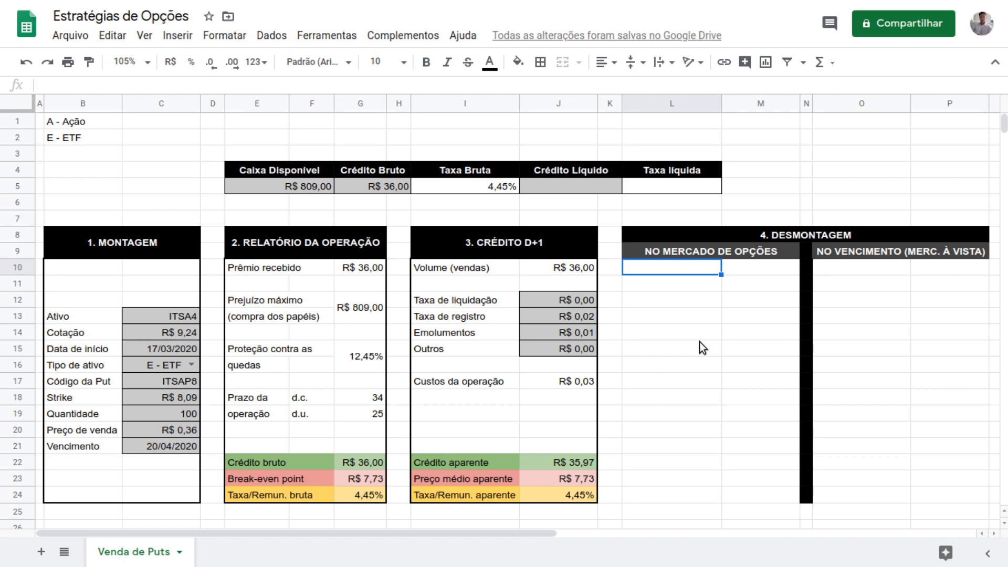
{"action": "type", "text": "Preço"}
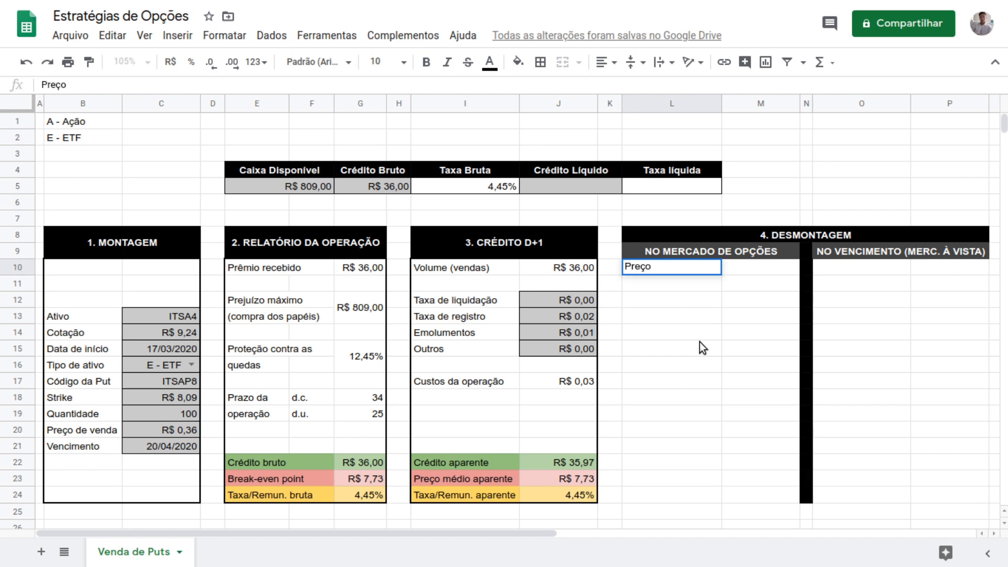
{"action": "type", "text": " de compra"}
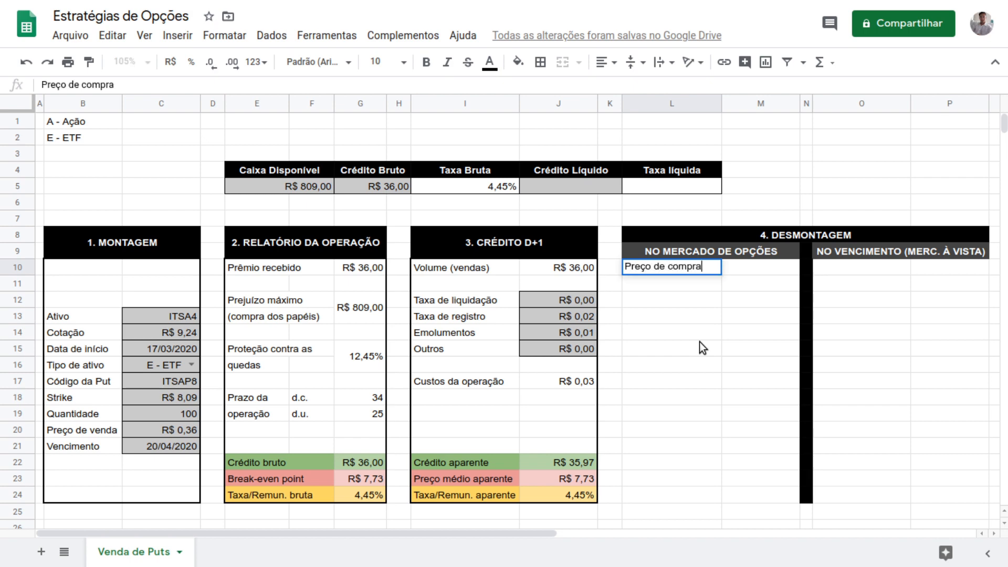
{"action": "key", "text": "Tab"}
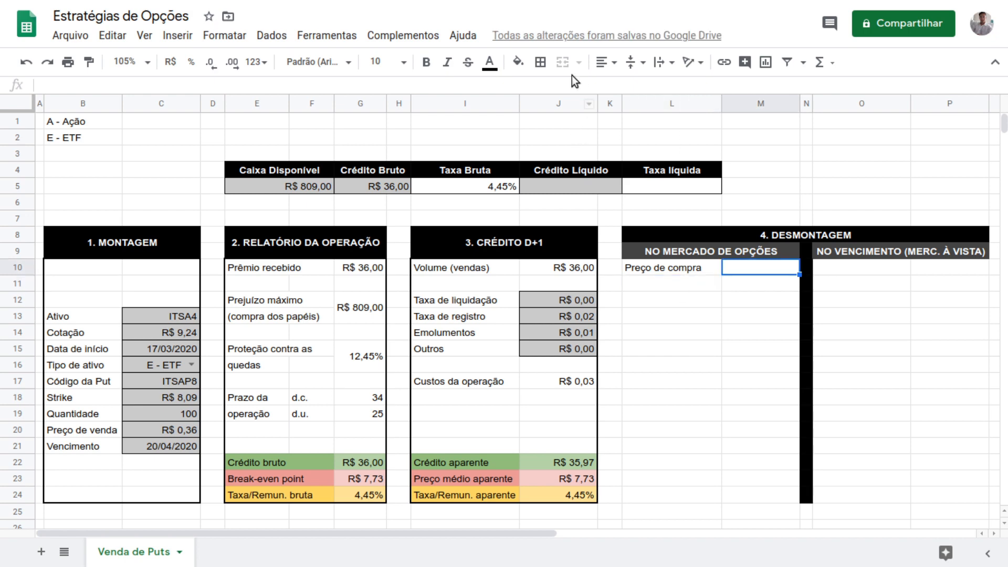
Apply all borders and a light grey fill to cell M10 beside "Preço de compra".
{"action": "left_click", "coordinate": [541, 62]}
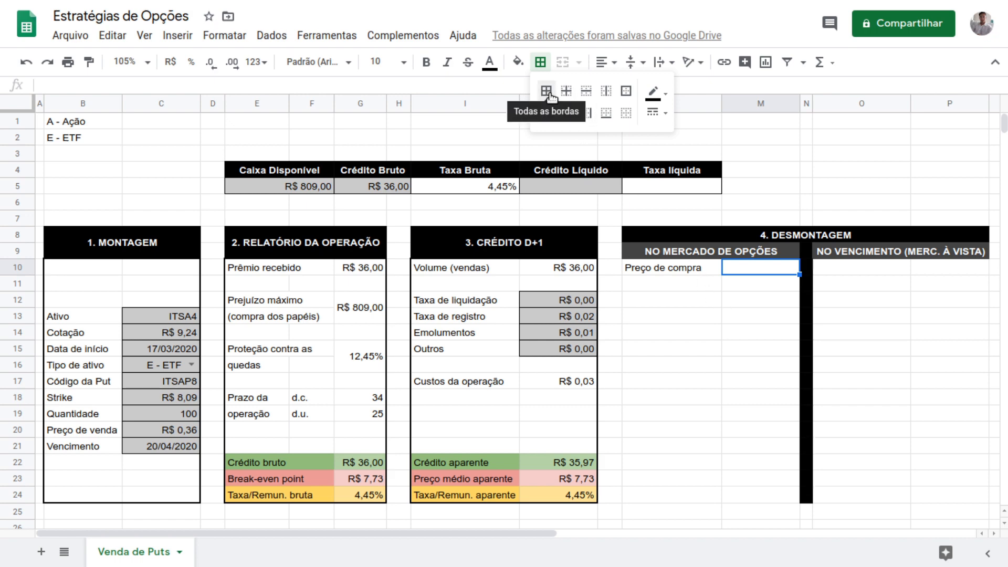
{"action": "left_click", "coordinate": [548, 92]}
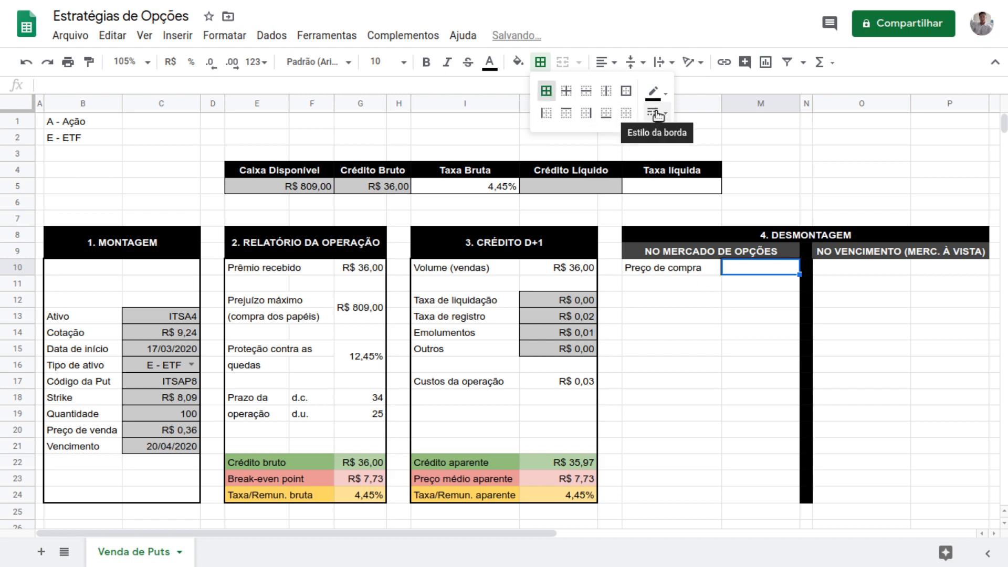
{"action": "left_click", "coordinate": [657, 114]}
{"action": "left_click", "coordinate": [692, 141]}
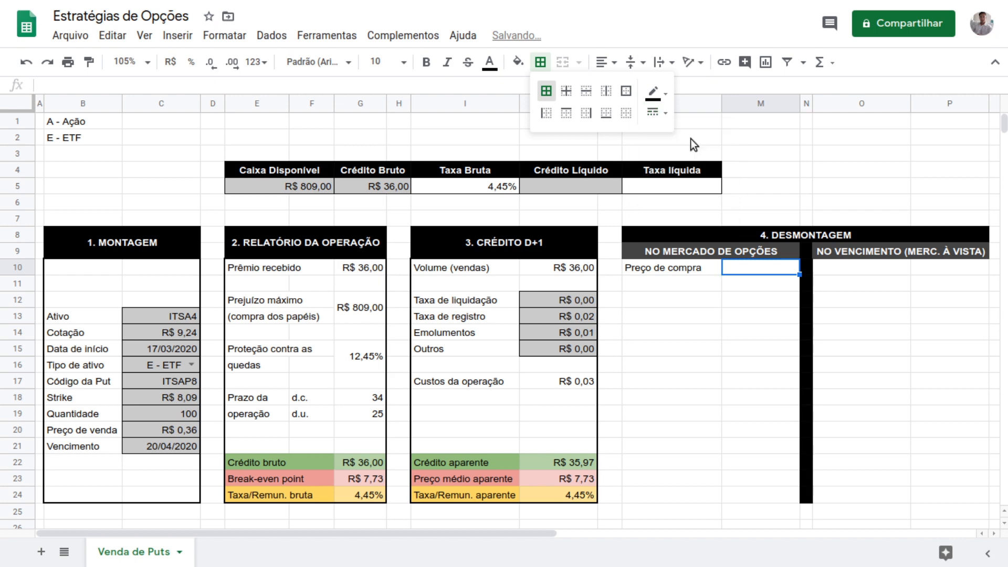
{"action": "left_click", "coordinate": [518, 62]}
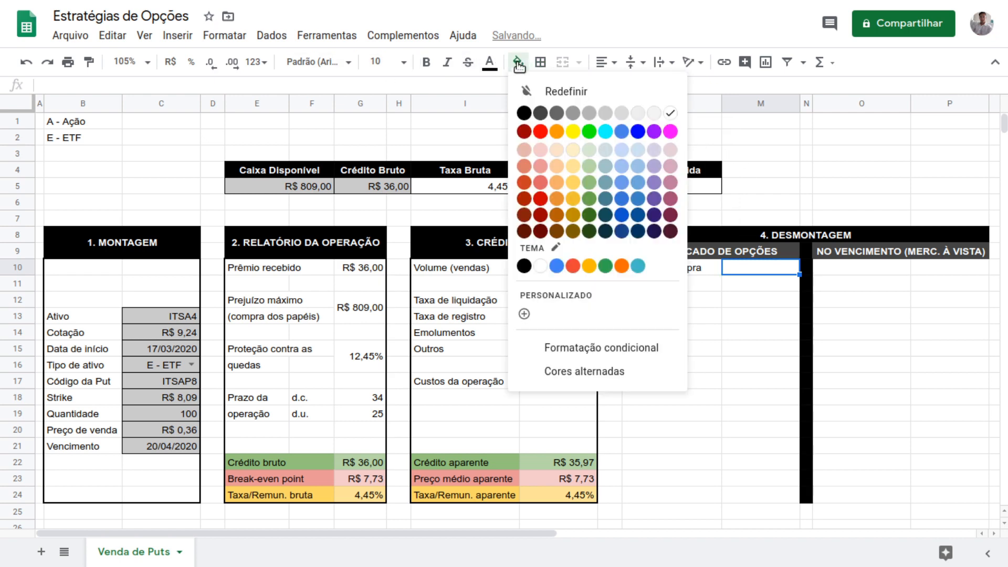
{"action": "left_click", "coordinate": [611, 114]}
{"action": "left_click", "coordinate": [749, 291]}
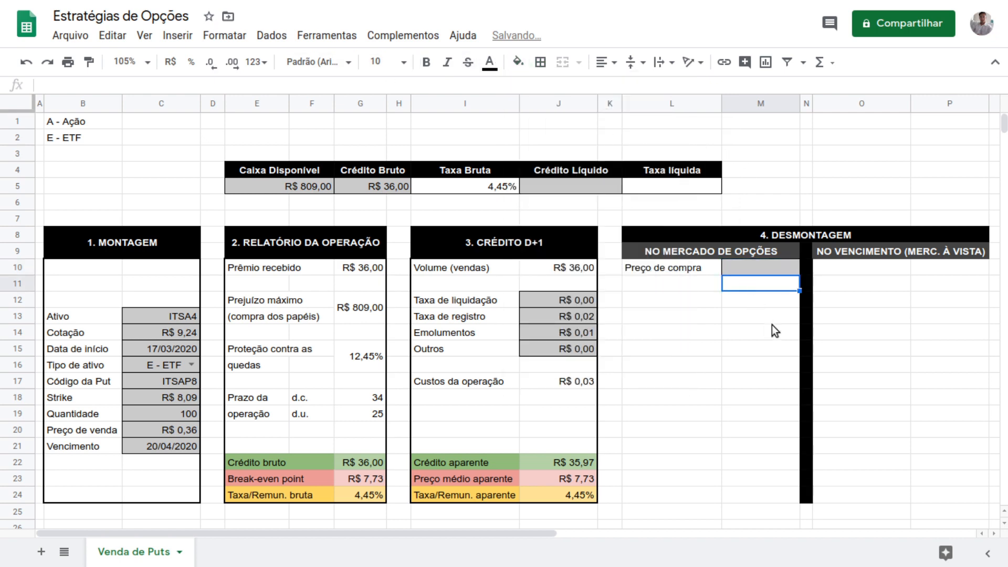
{"action": "left_click", "coordinate": [756, 322]}
Enter 0,06 as the purchase price in M10 and format it as R$ currency.
{"action": "left_click", "coordinate": [763, 270]}
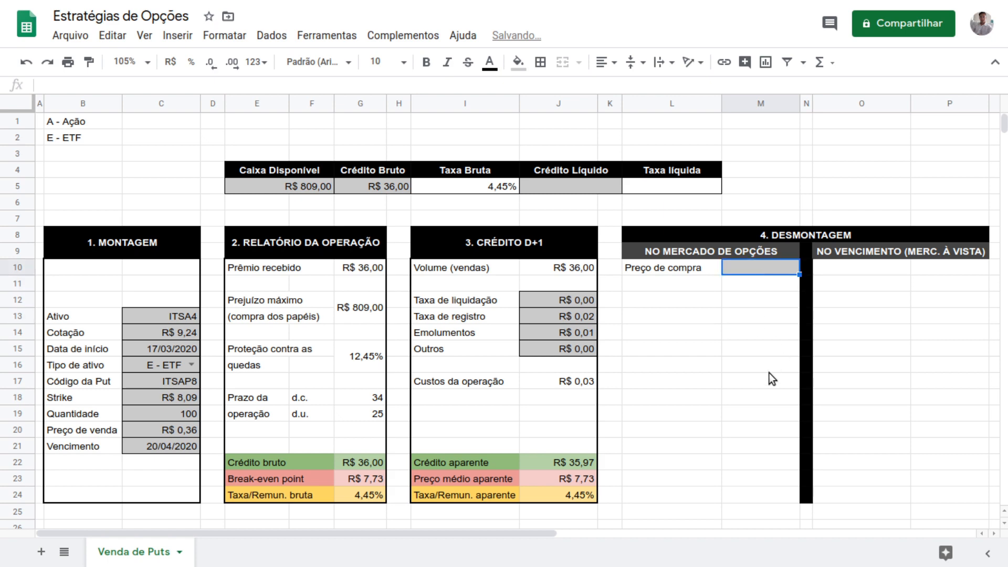
{"action": "type", "text": "0,06"}
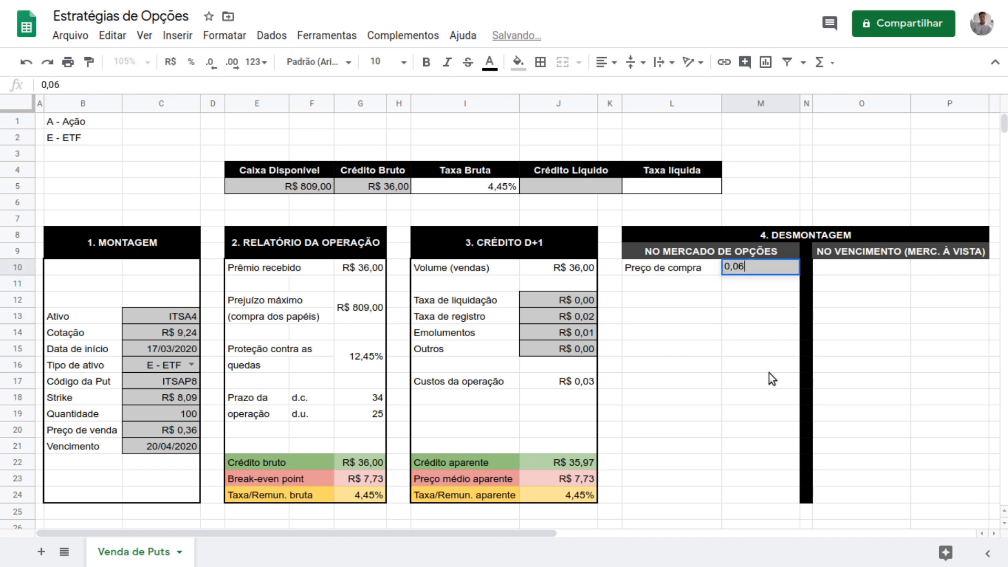
{"action": "key", "text": "Return"}
{"action": "key", "text": "Up"}
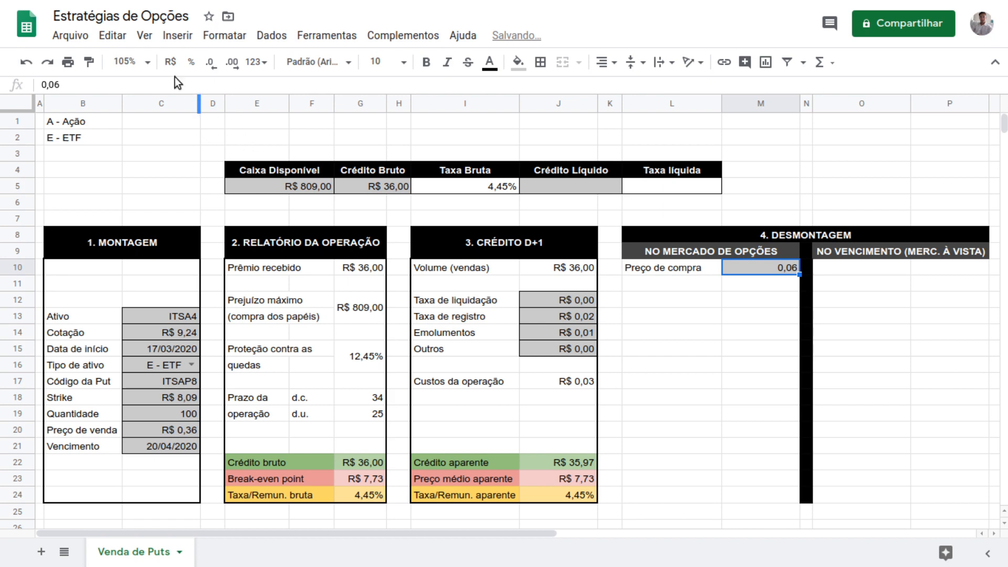
{"action": "left_click", "coordinate": [171, 62]}
Enter the label "Volume (compras)" in L11 below "Preço de compra".
{"action": "left_click", "coordinate": [682, 303]}
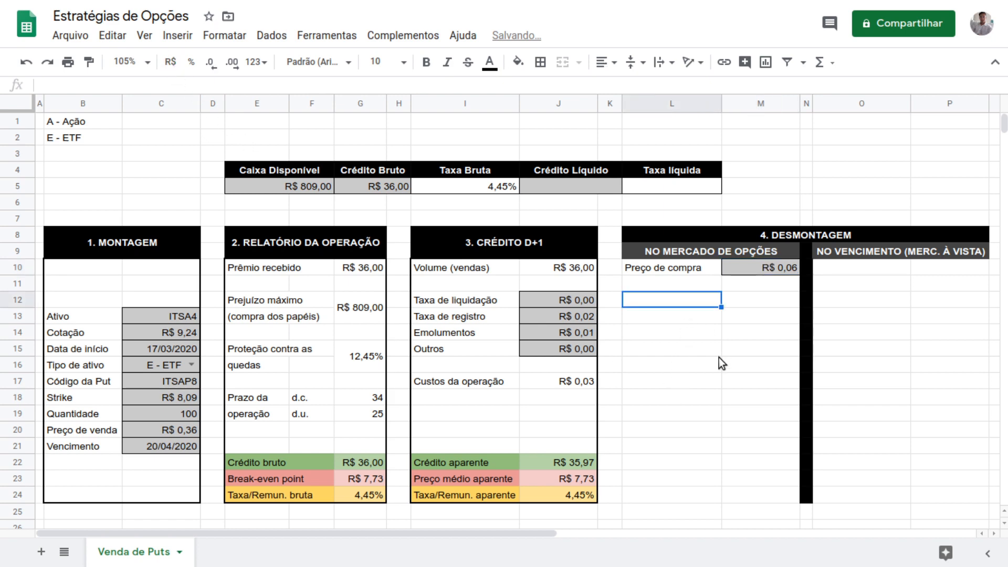
{"action": "key", "text": "Up"}
{"action": "type", "text": "Vo"}
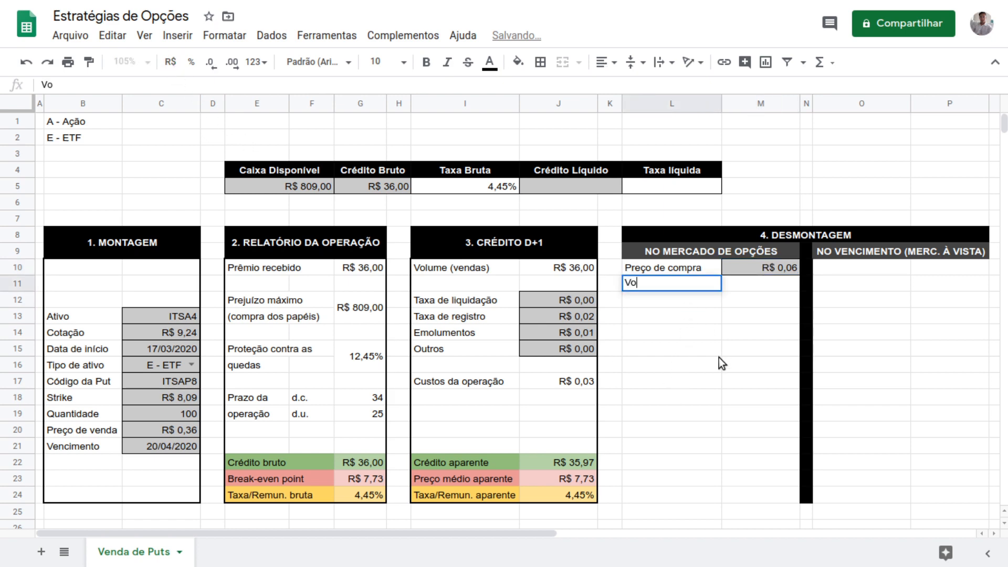
{"action": "type", "text": "lume (compras)"}
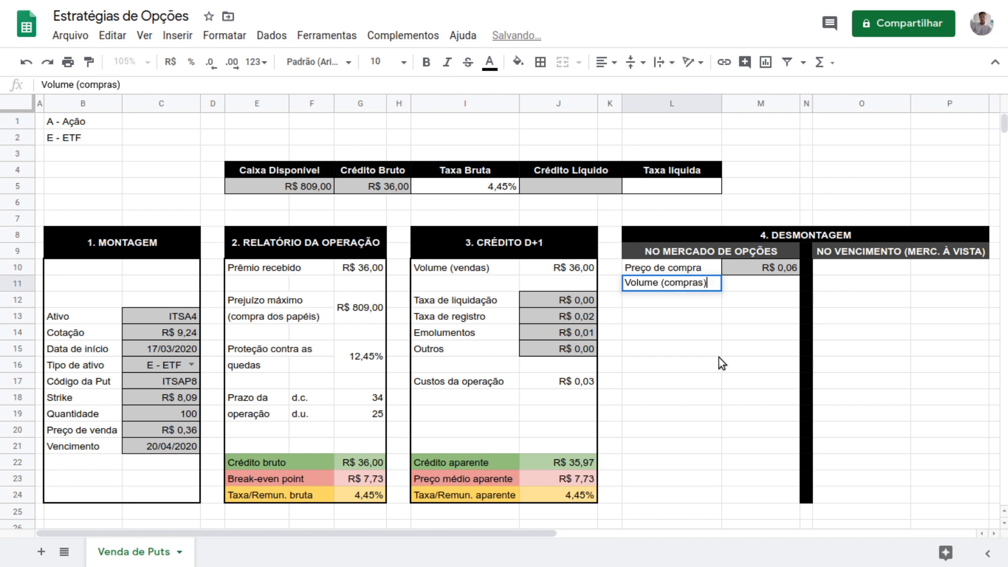
{"action": "key", "text": "Return"}
Calculate the "Volume (compras)" value in M11 with the formula =M10*C19.
{"action": "key", "text": "Up"}
{"action": "key", "text": "Right"}
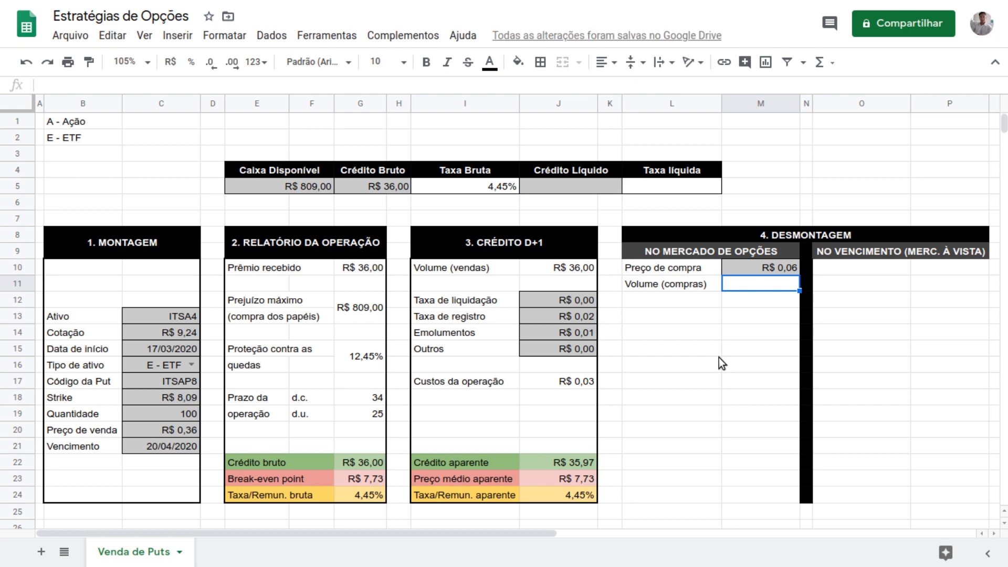
{"action": "type", "text": "="}
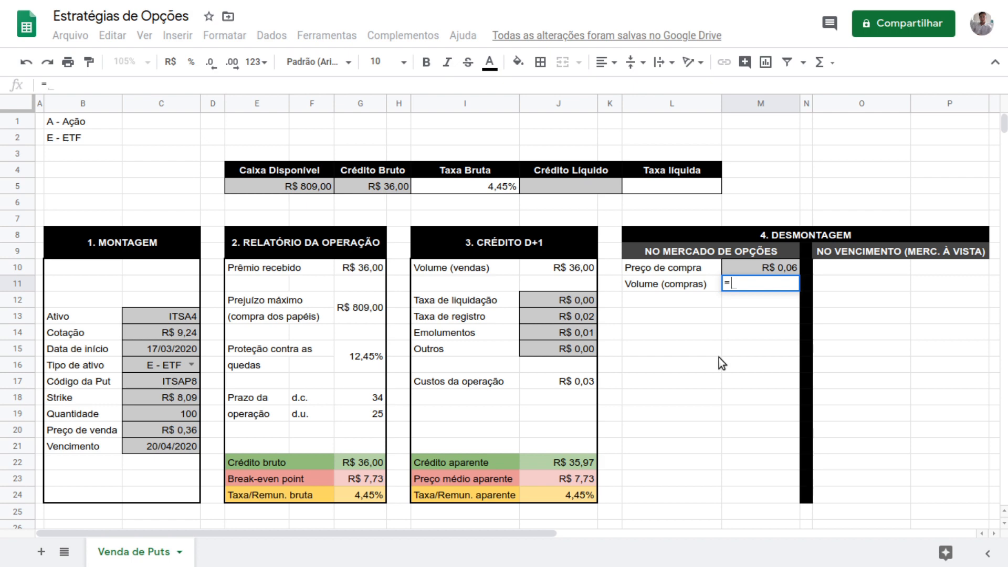
{"action": "type", "text": "M10*"}
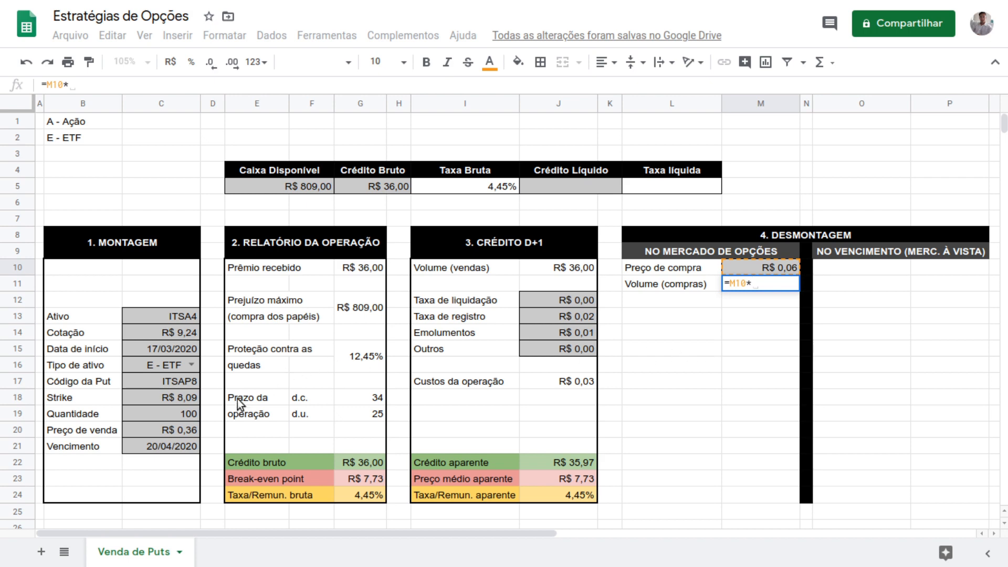
{"action": "left_click", "coordinate": [183, 414]}
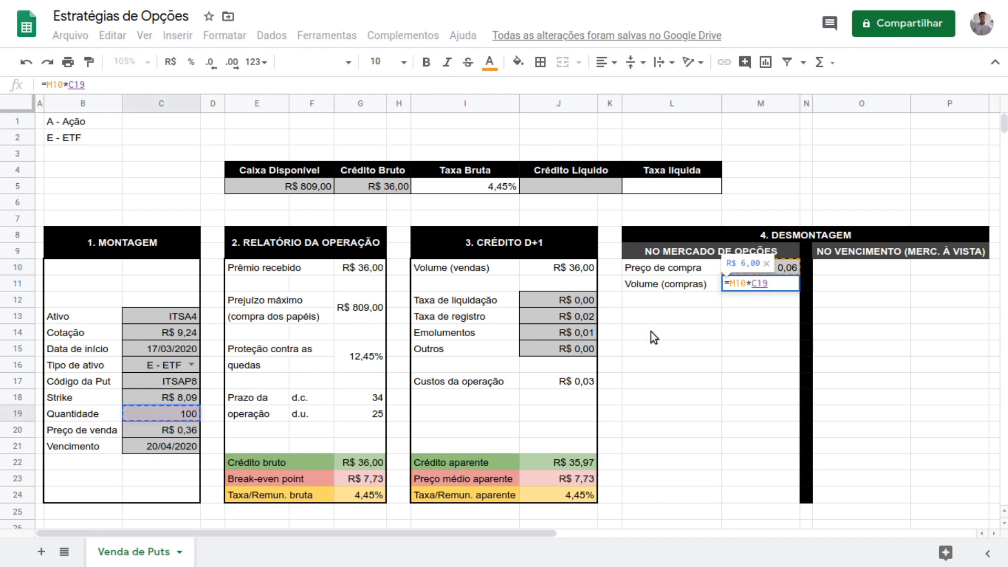
{"action": "key", "text": "Return"}
{"action": "key", "text": "Up"}
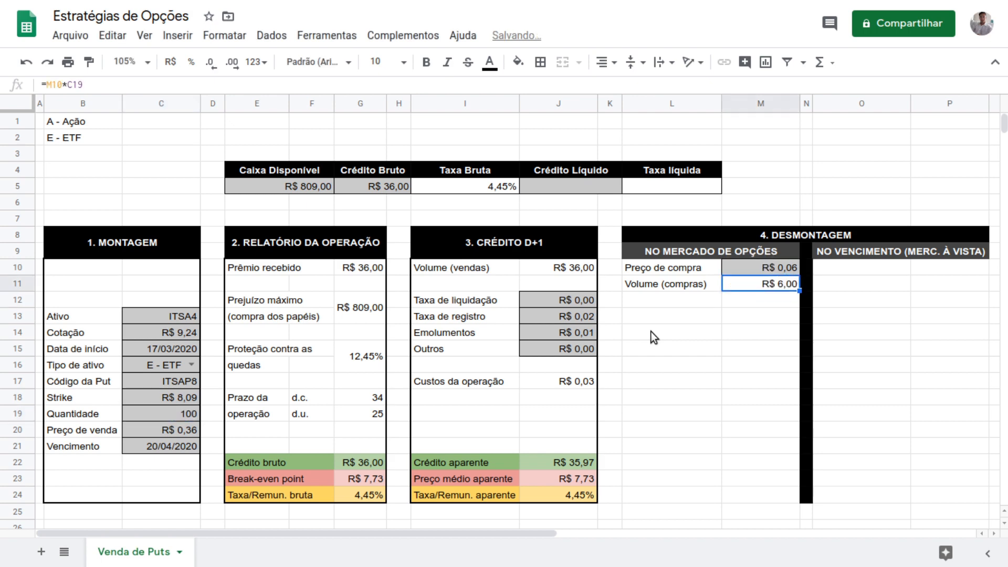
Enter the label "Crédito abatido" in L13, leaving a blank row below "Volume (compras)".
{"action": "key", "text": "Down"}
{"action": "key", "text": "Left"}
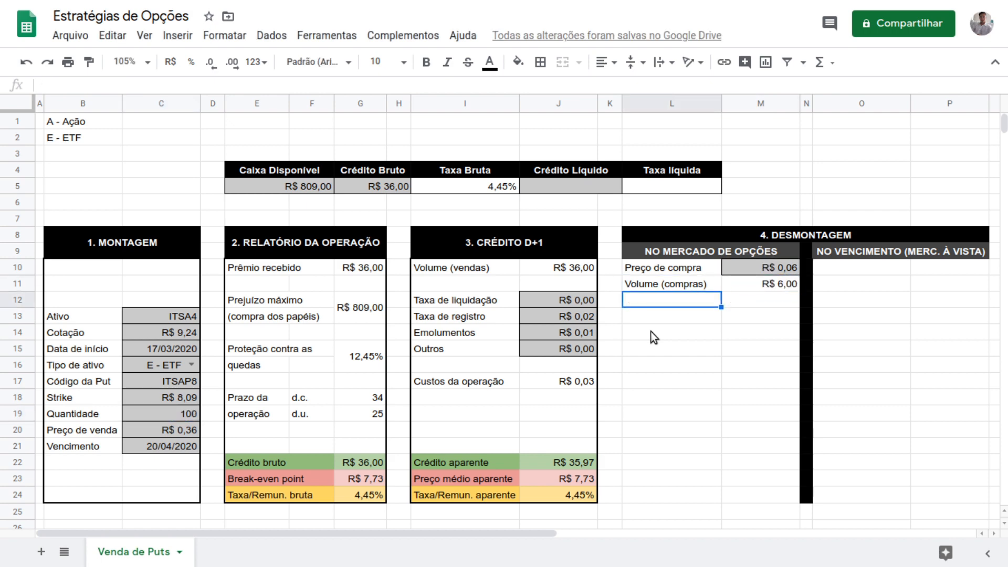
{"action": "key", "text": "Down"}
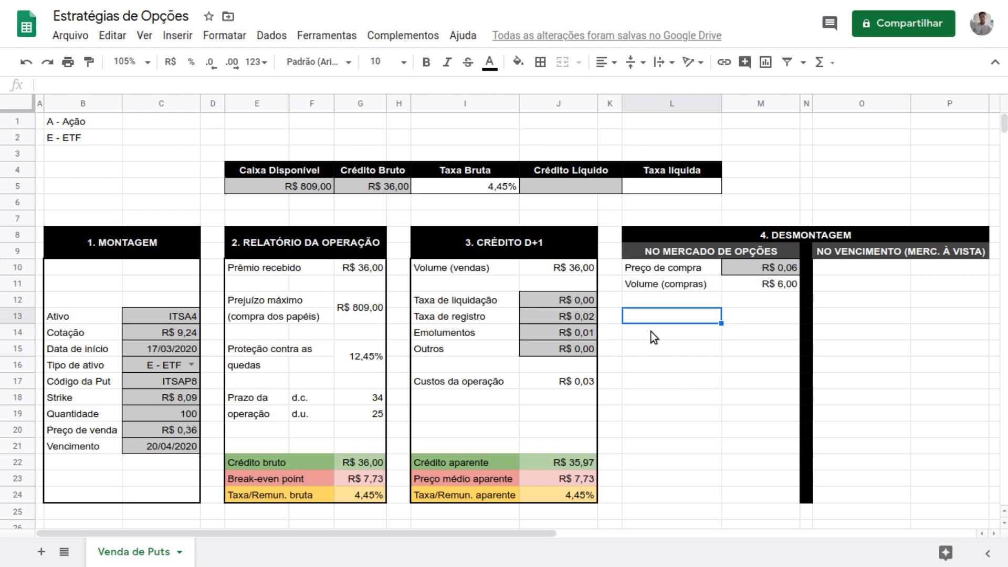
{"action": "type", "text": "Crédito "}
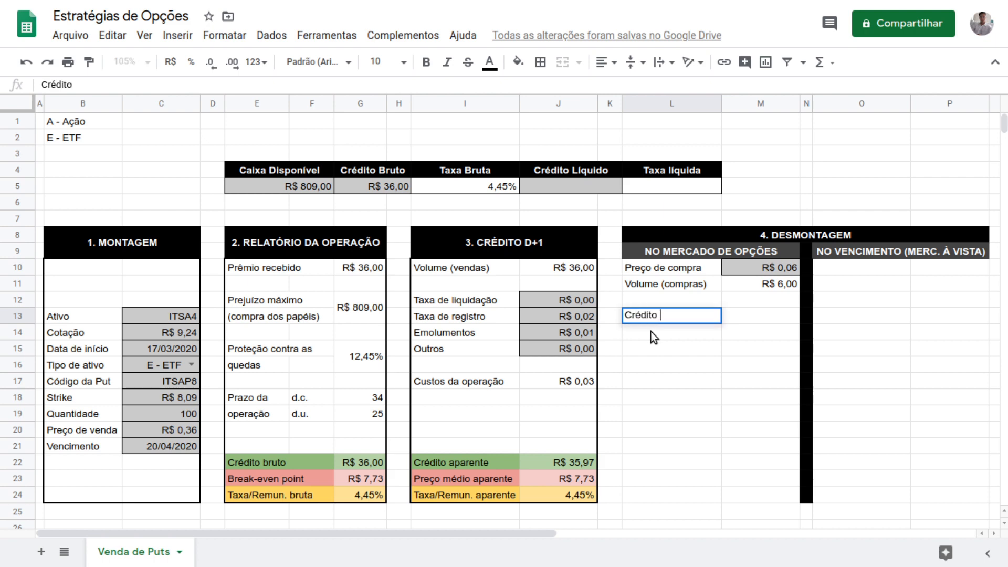
{"action": "type", "text": "abatido"}
{"action": "key", "text": "Return"}
Calculate "Crédito abatido" in M13 by subtracting the purchase volume in M11 from "Crédito aparente" in J22.
{"action": "key", "text": "Up"}
{"action": "key", "text": "Right"}
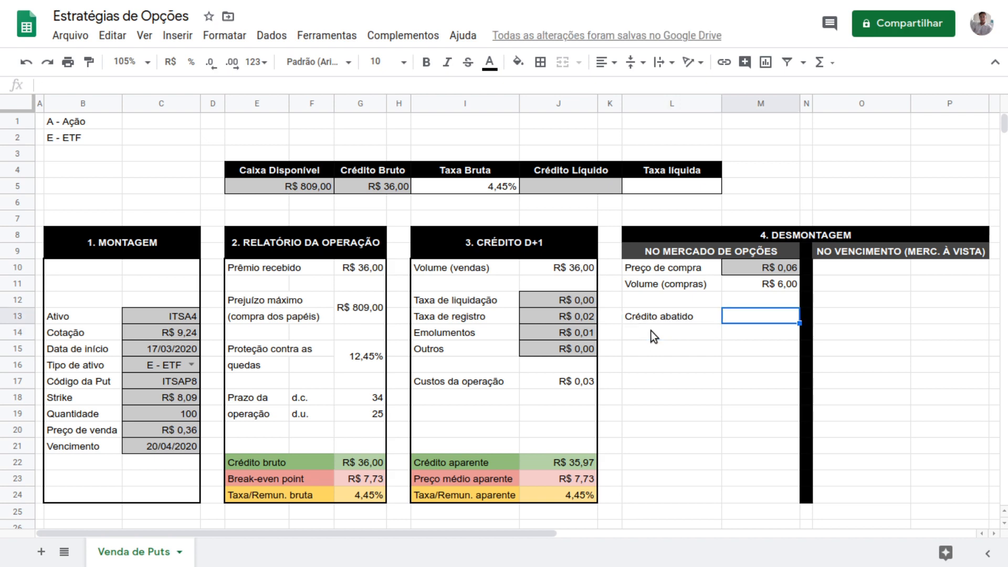
{"action": "type", "text": "="}
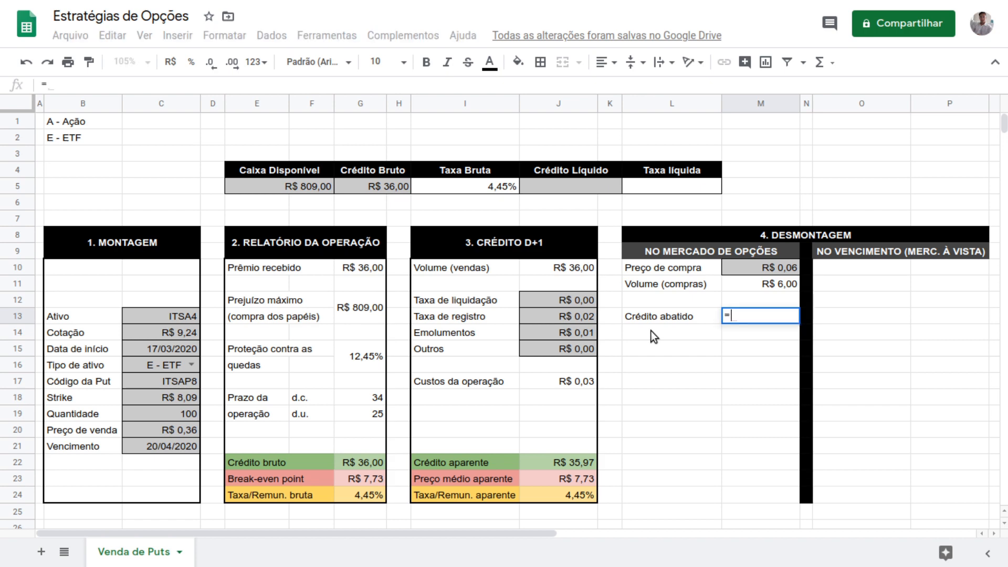
{"action": "left_click", "coordinate": [561, 460]}
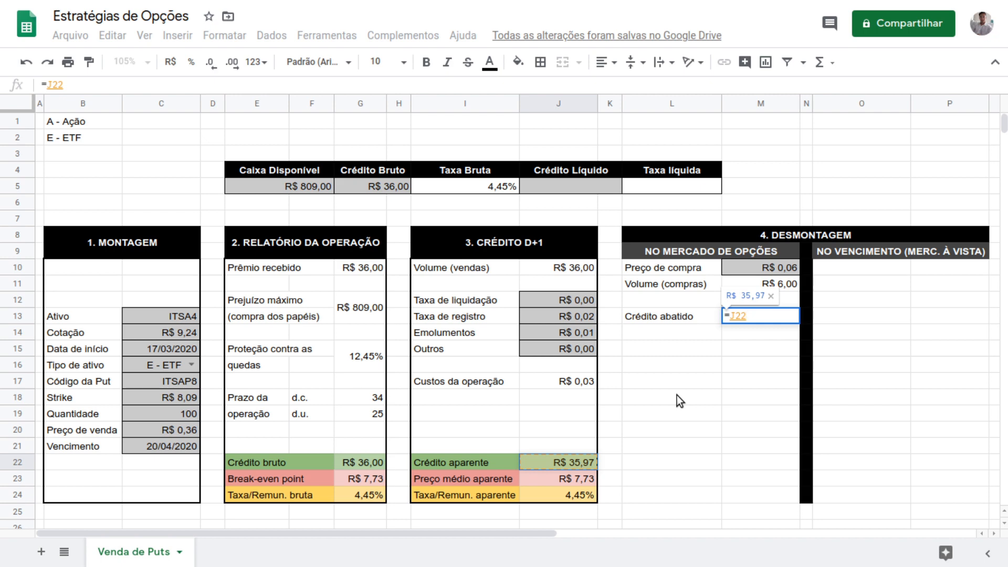
{"action": "type", "text": "-"}
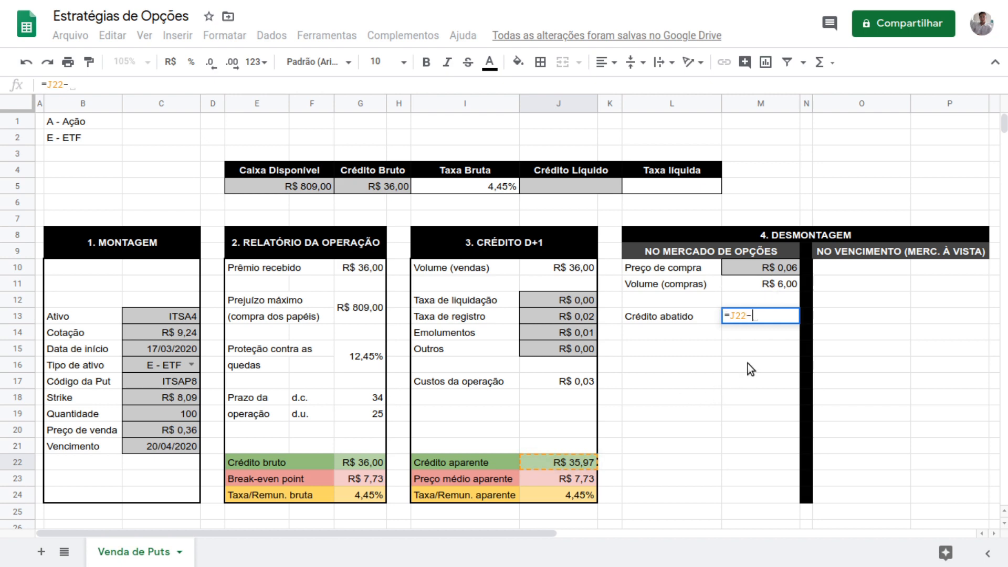
{"action": "left_click", "coordinate": [769, 283]}
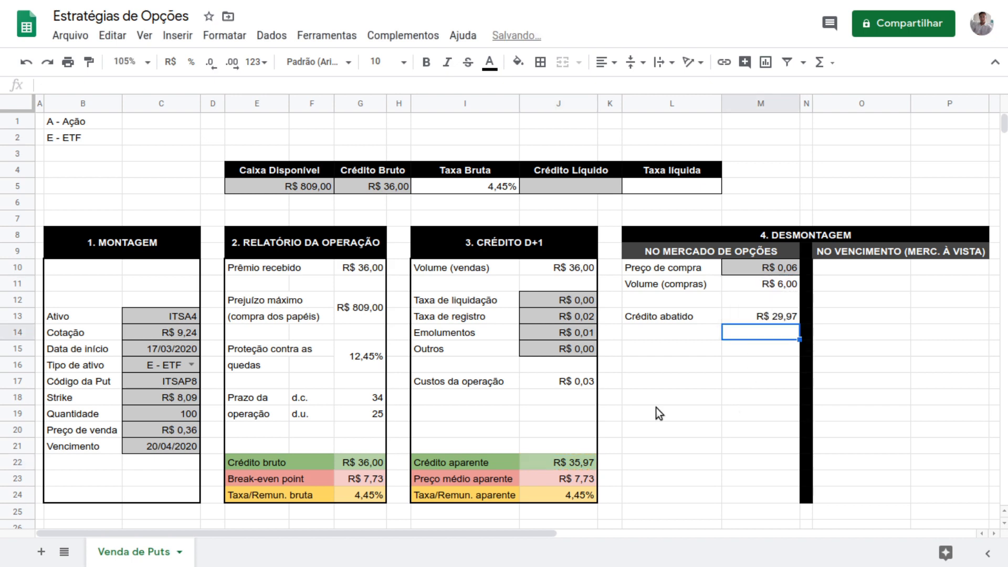
Copy the fee rows from "Taxa de liquidação" to "Outros" (I12:J15) and paste them starting at L14.
{"action": "left_click", "coordinate": [561, 463]}
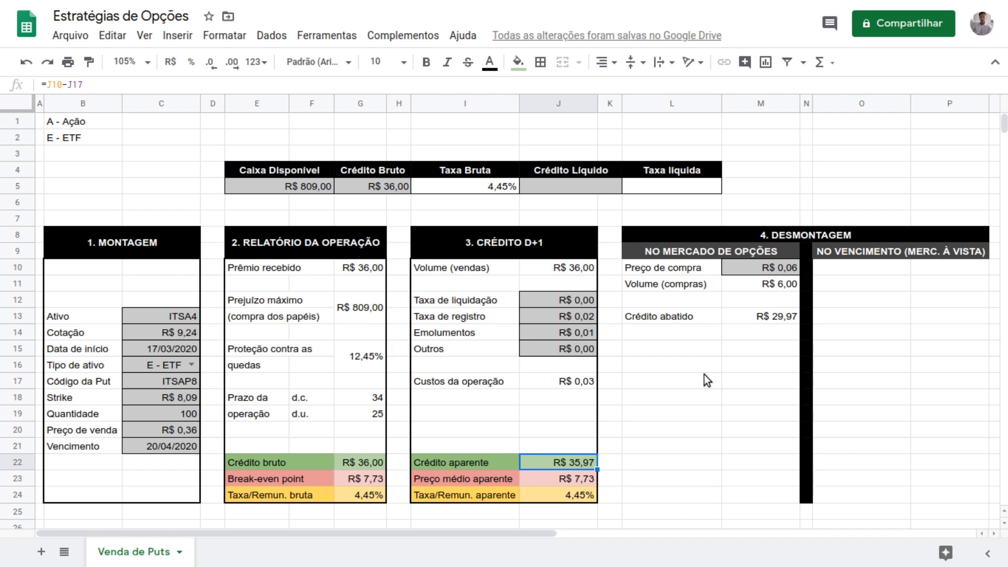
{"action": "left_click", "coordinate": [457, 300]}
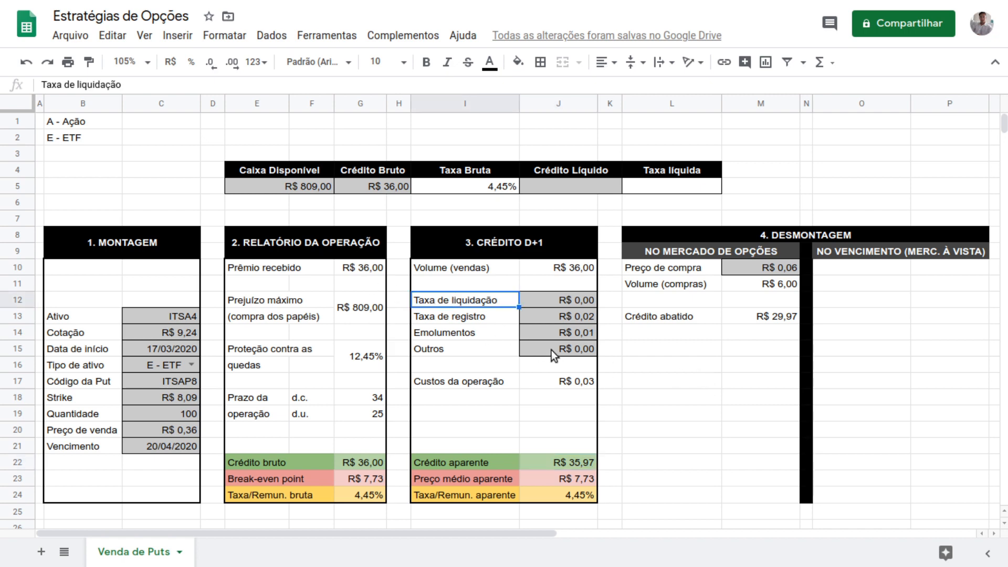
{"action": "left_click", "coordinate": [558, 352], "text": "shift"}
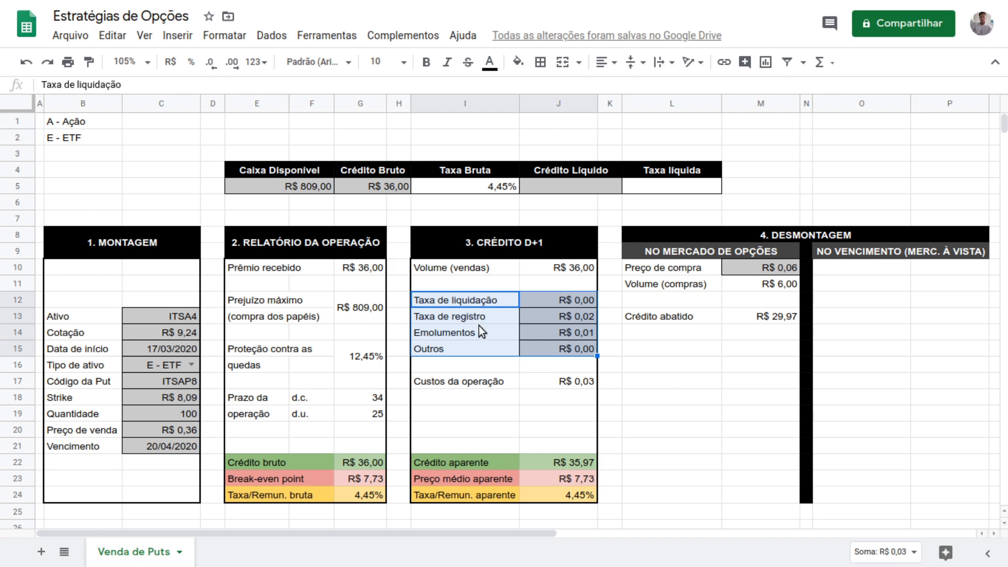
{"action": "left_click", "coordinate": [637, 334]}
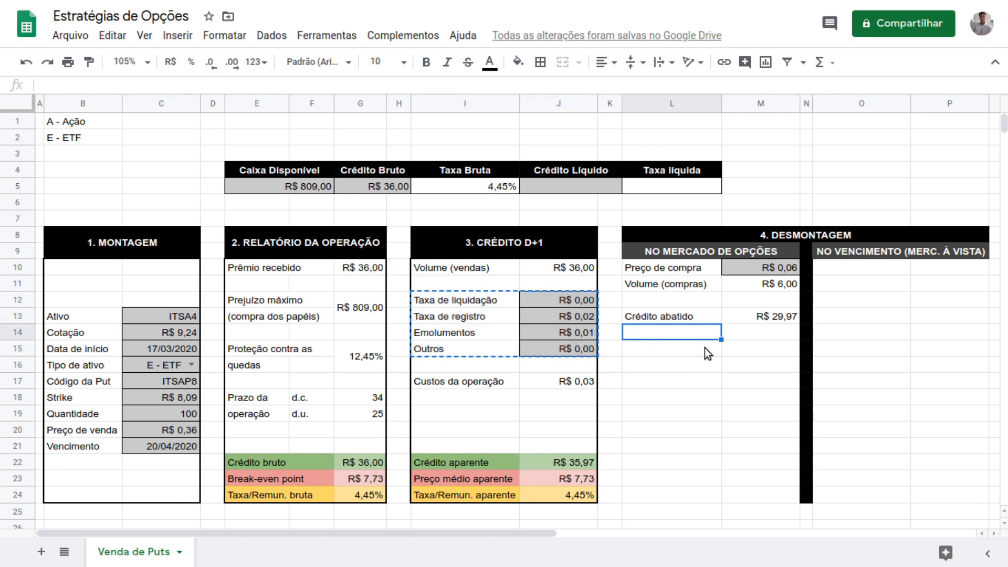
{"action": "key", "text": "ctrl+v"}
Set the pasted "Taxa de liquidação" in M14 to 0,01 and "Emolumentos" in M16 to 0.
{"action": "left_click", "coordinate": [741, 334]}
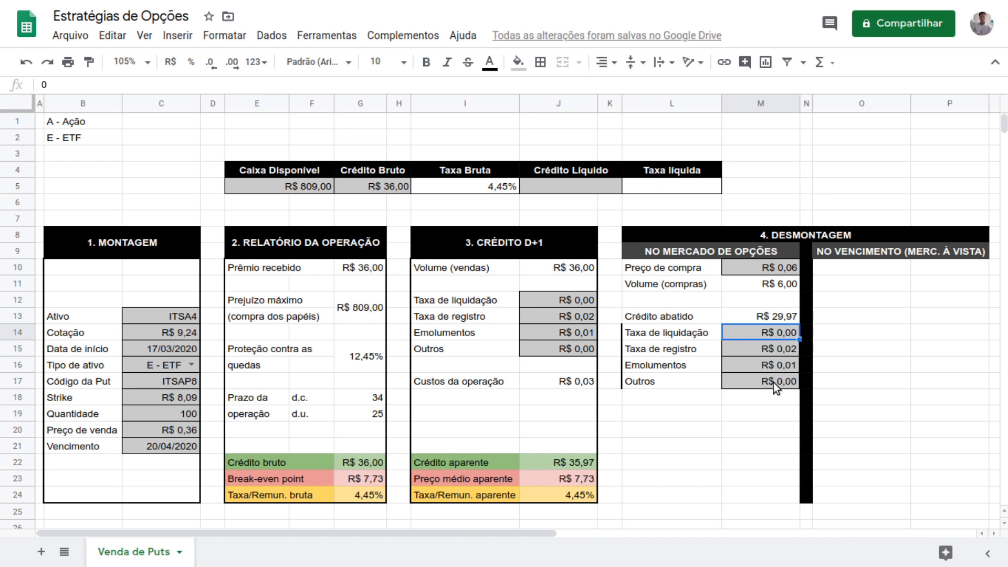
{"action": "type", "text": "0,01"}
{"action": "key", "text": "Return"}
{"action": "key", "text": "Down"}
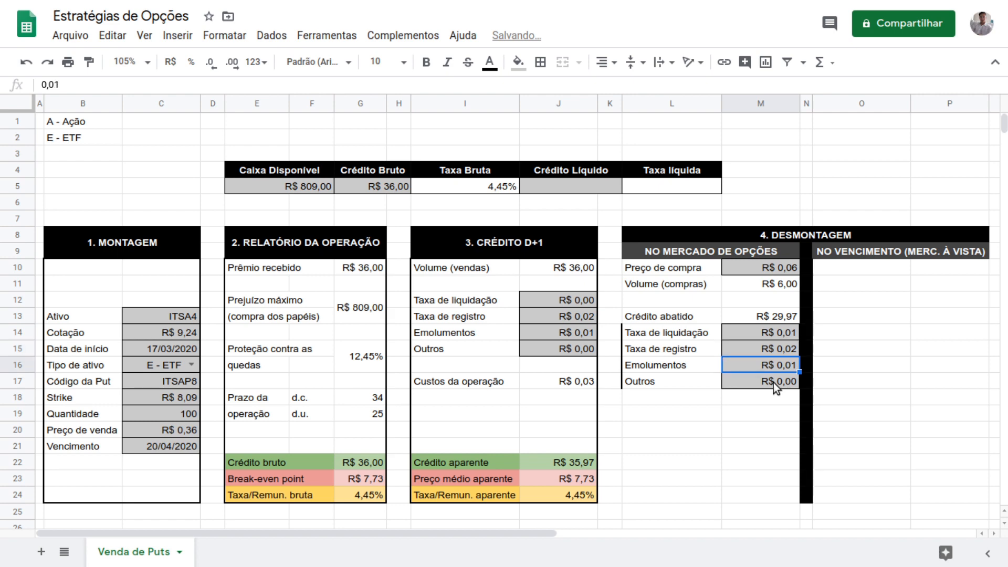
{"action": "type", "text": "0"}
{"action": "key", "text": "Return"}
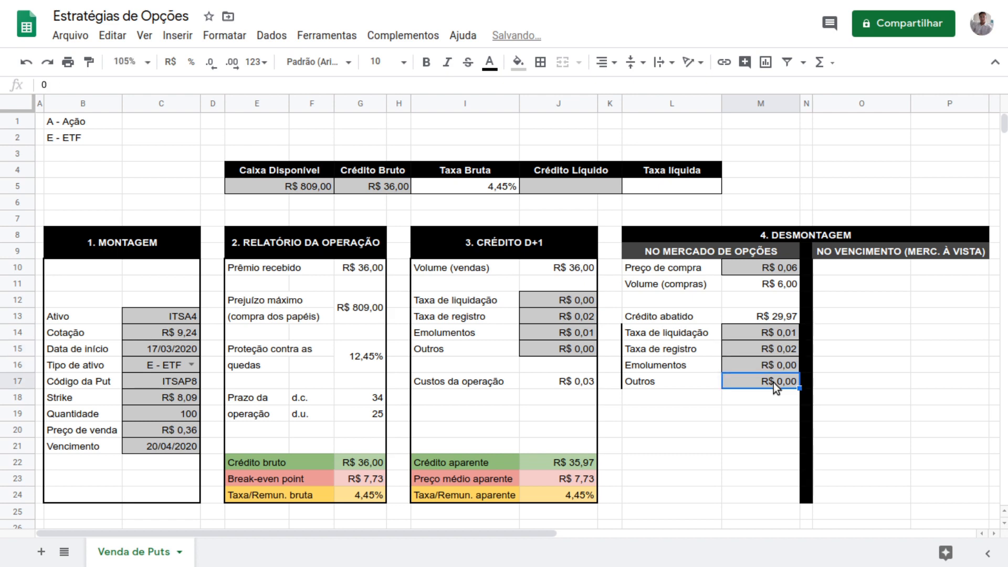
Copy the "Custos da operação" label from I17 into L18 below the pasted fee rows.
{"action": "left_click", "coordinate": [679, 400]}
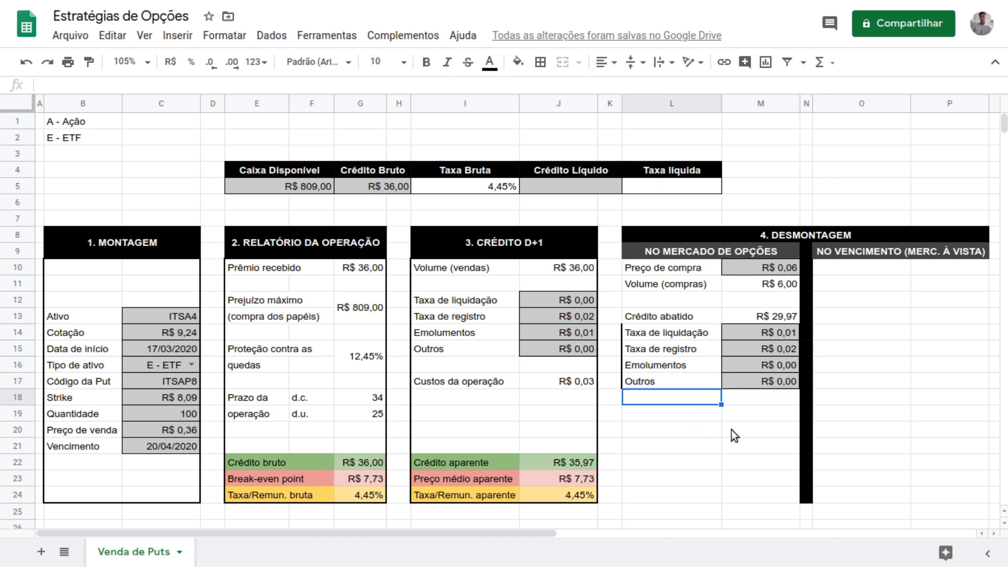
{"action": "key", "text": "Left"}
{"action": "key", "text": "Left"}
{"action": "key", "text": "Left"}
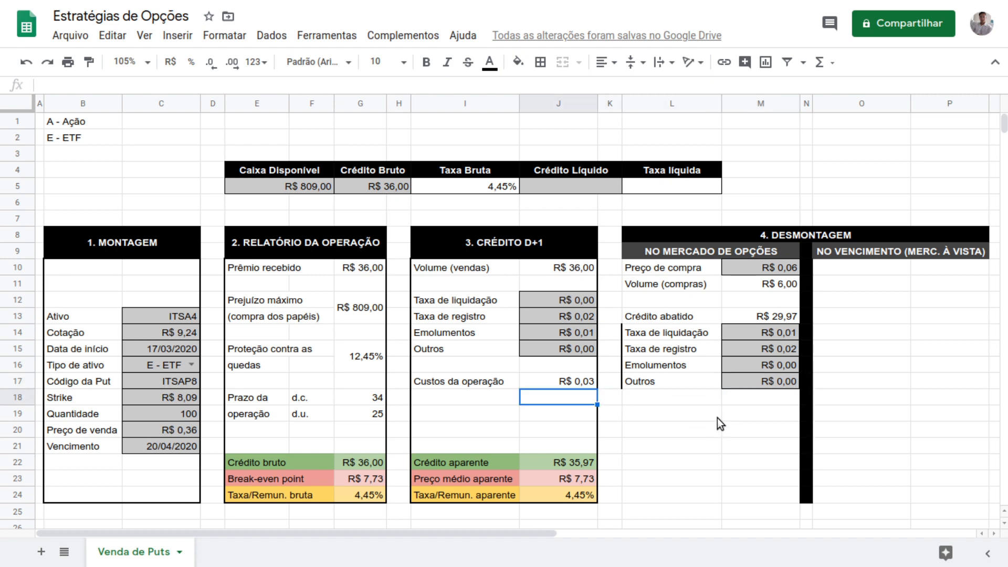
{"action": "key", "text": "Up"}
{"action": "key", "text": "ctrl+c"}
{"action": "key", "text": "Right"}
{"action": "key", "text": "Right"}
{"action": "key", "text": "Right"}
{"action": "key", "text": "Down"}
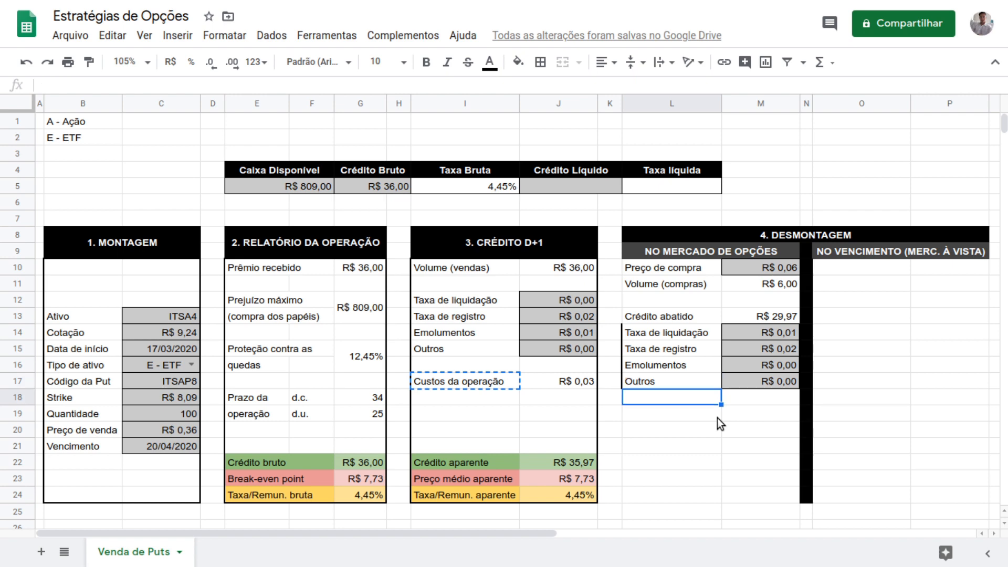
{"action": "key", "text": "ctrl+v"}
Total the dismantling fees in M18 with the formula =SUM(M14:M17).
{"action": "key", "text": "Right"}
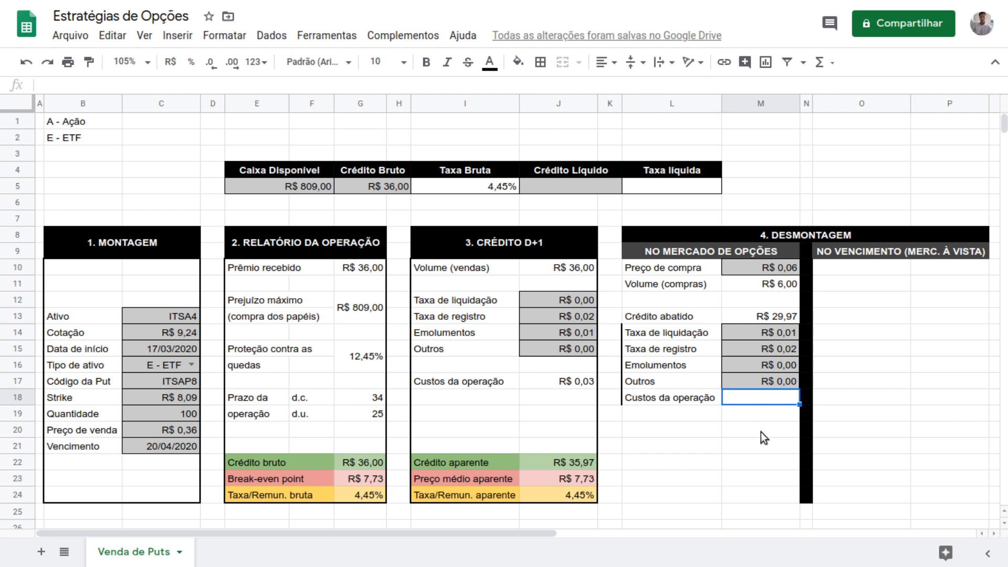
{"action": "type", "text": "=sum"}
{"action": "key", "text": "Down"}
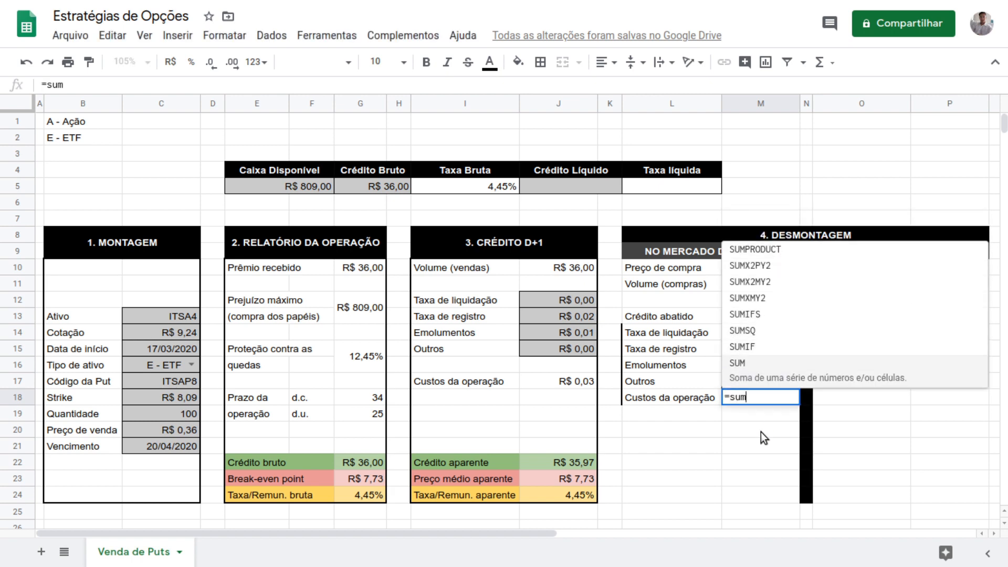
{"action": "key", "text": "Tab"}
{"action": "left_click_drag", "start_coordinate": [748, 333], "coordinate": [789, 379]}
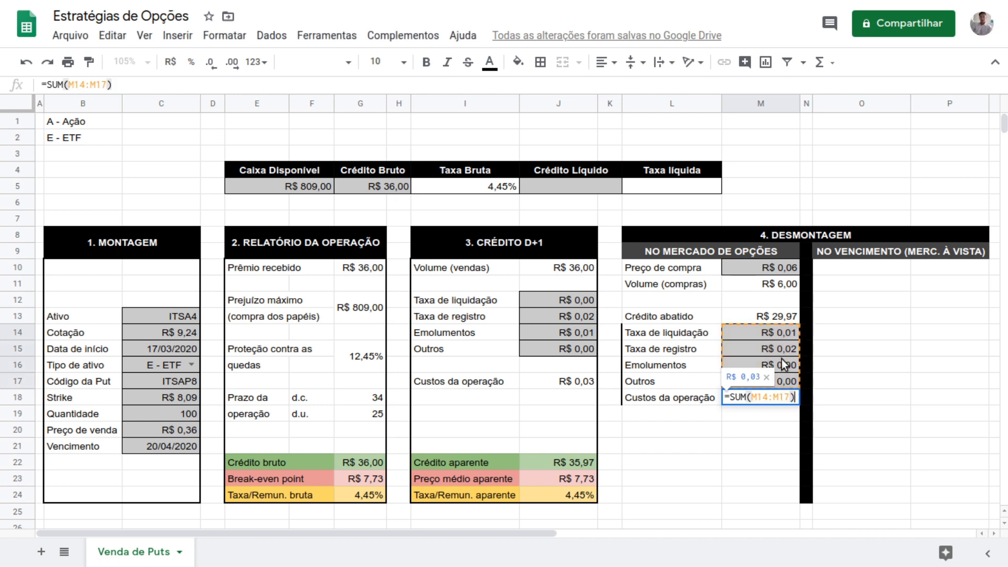
{"action": "key", "text": "Return"}
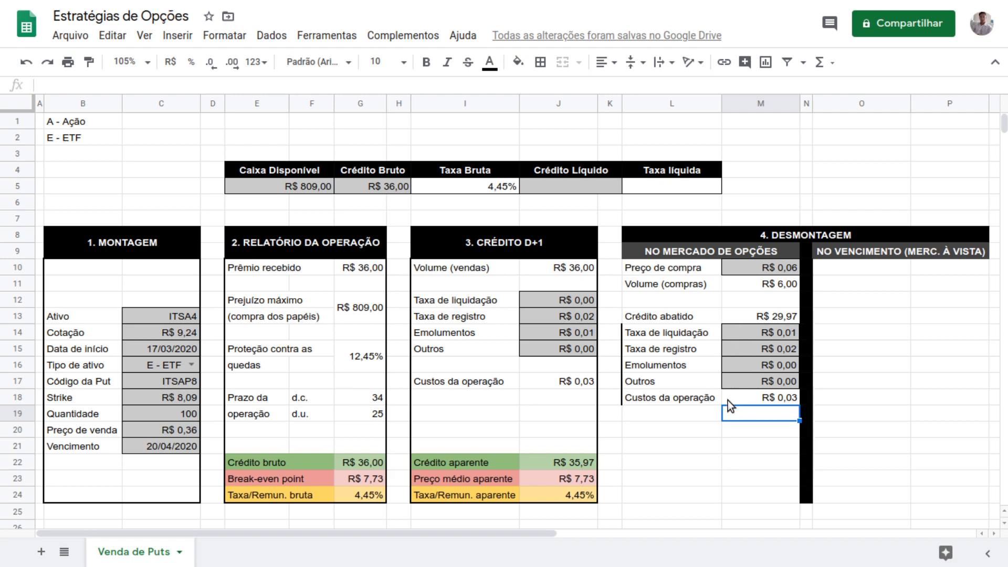
{"action": "left_click", "coordinate": [696, 398]}
{"action": "left_click", "coordinate": [751, 397]}
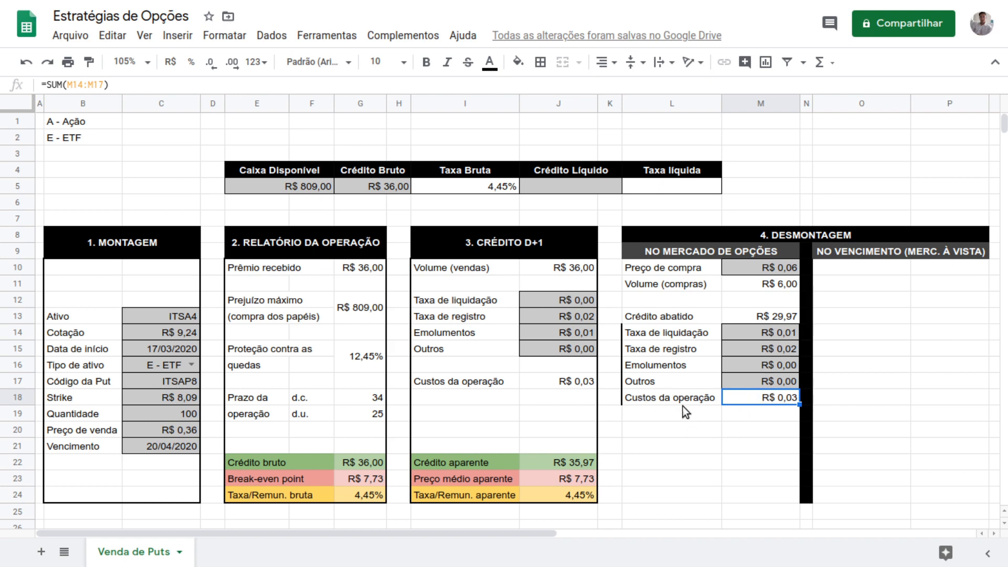
Enter the label "Crédito compensado" in L19 below "Custos da operação" and select the adjacent value cell M19.
{"action": "left_click", "coordinate": [653, 416]}
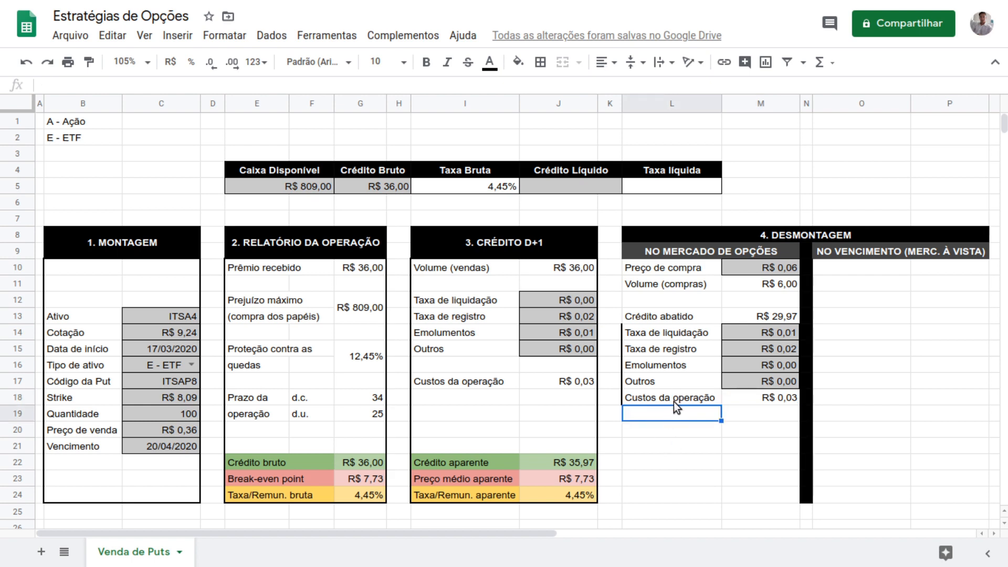
{"action": "type", "text": "Cŕe"}
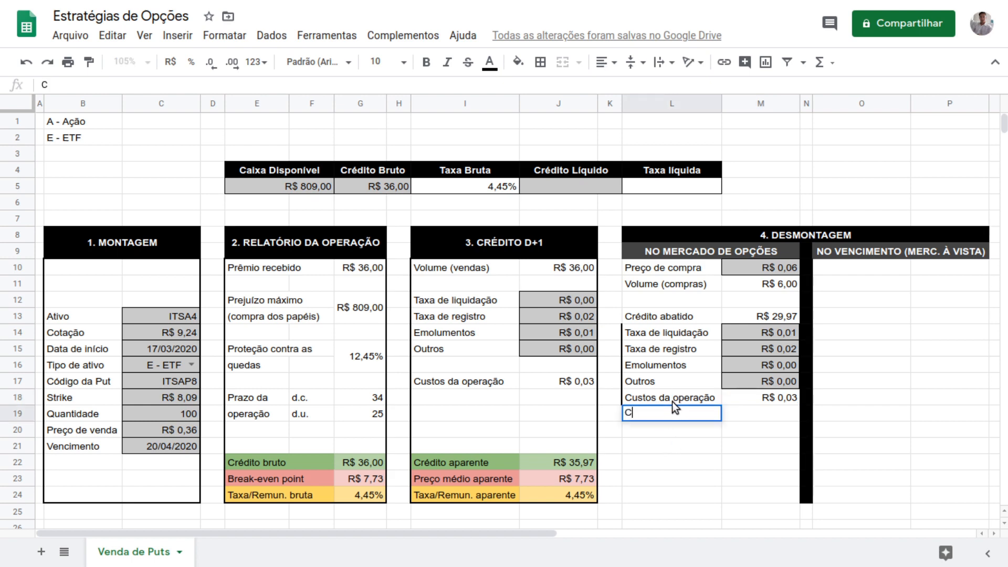
{"action": "key", "text": "BackSpace"}
{"action": "key", "text": "BackSpace"}
{"action": "type", "text": "réd"}
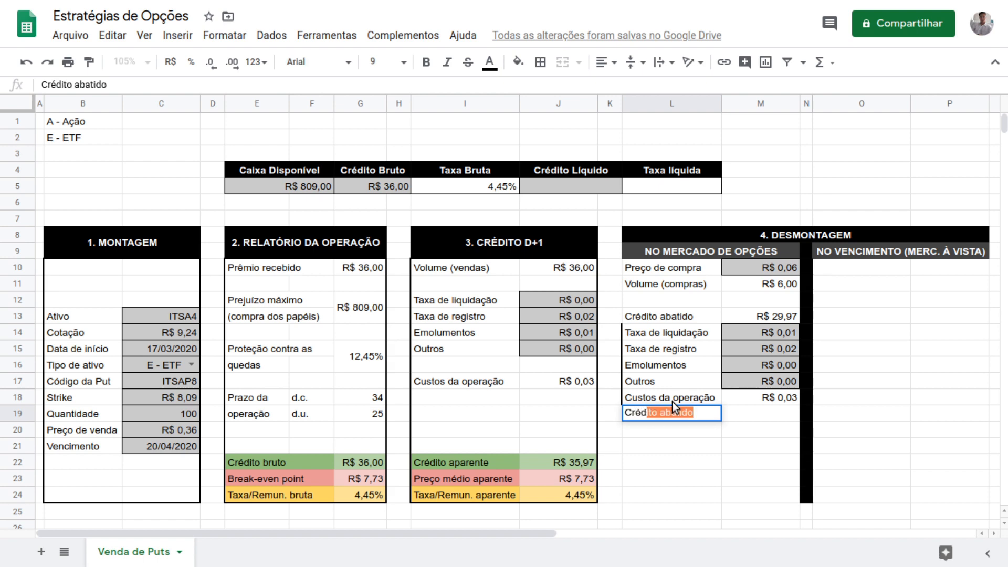
{"action": "type", "text": "ito compensado"}
{"action": "key", "text": "Return"}
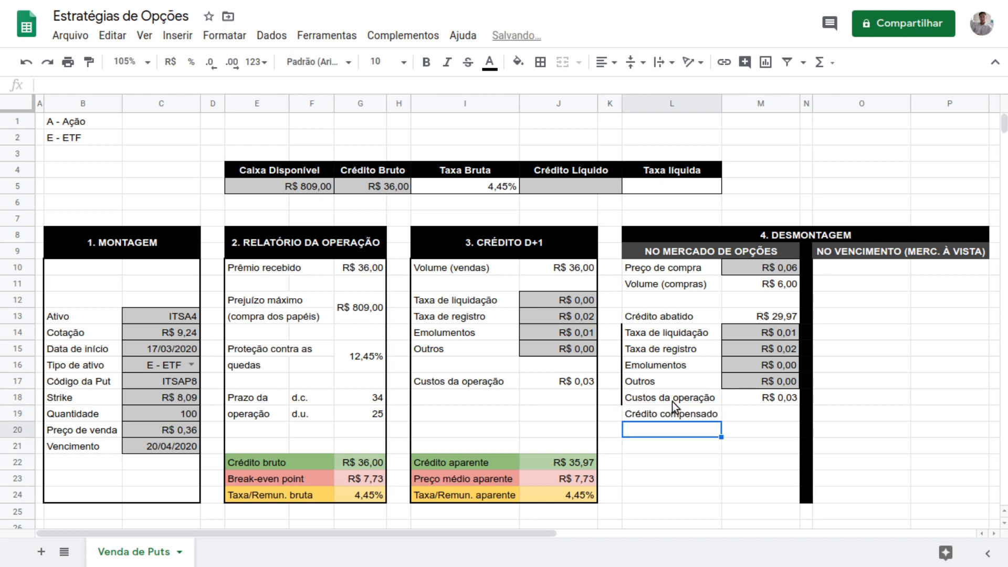
{"action": "key", "text": "Up"}
{"action": "key", "text": "Right"}
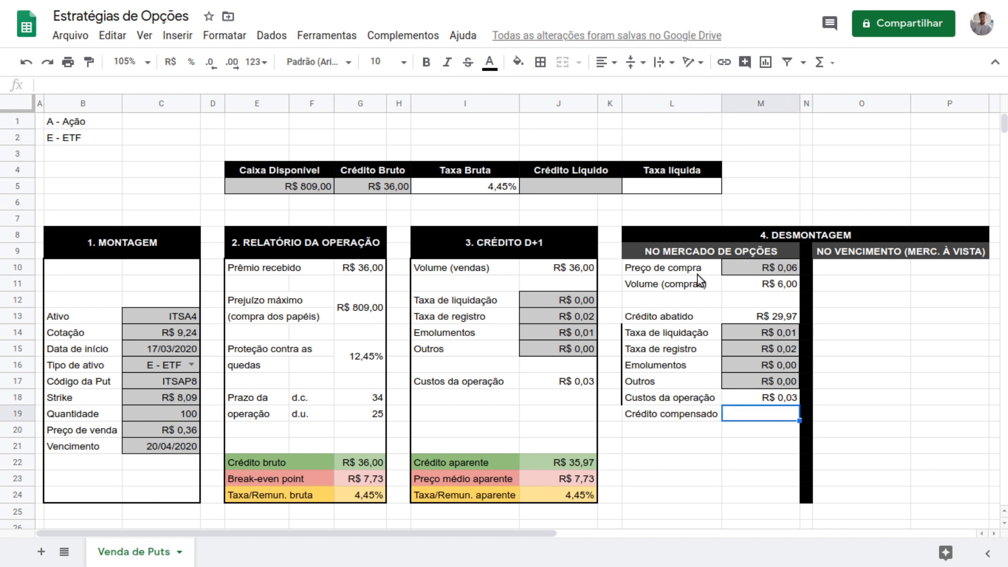
Review the purchase volume in M11 and the "Crédito aparente" formula in J22.
{"action": "left_click", "coordinate": [700, 283]}
{"action": "left_click", "coordinate": [742, 283]}
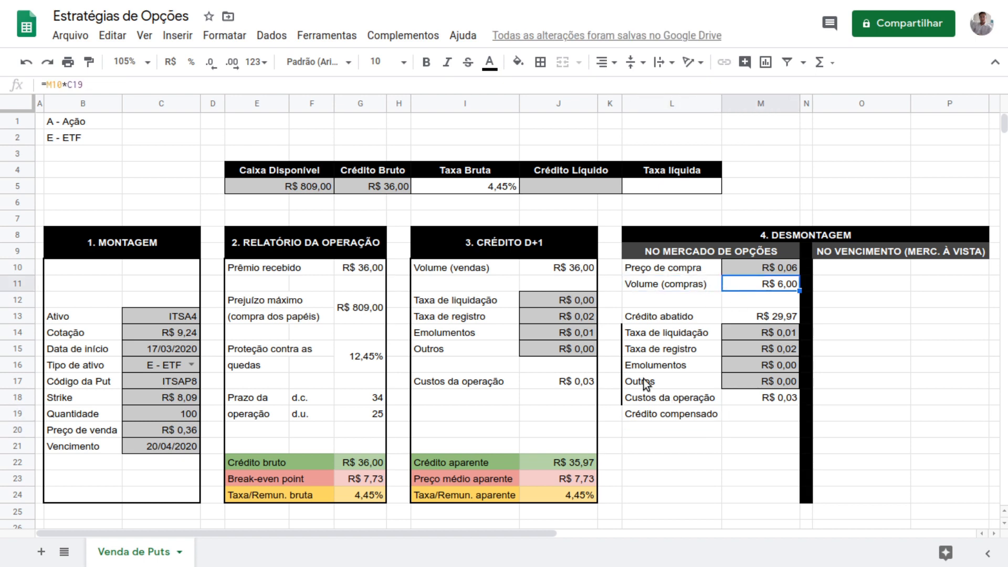
{"action": "left_click", "coordinate": [575, 459]}
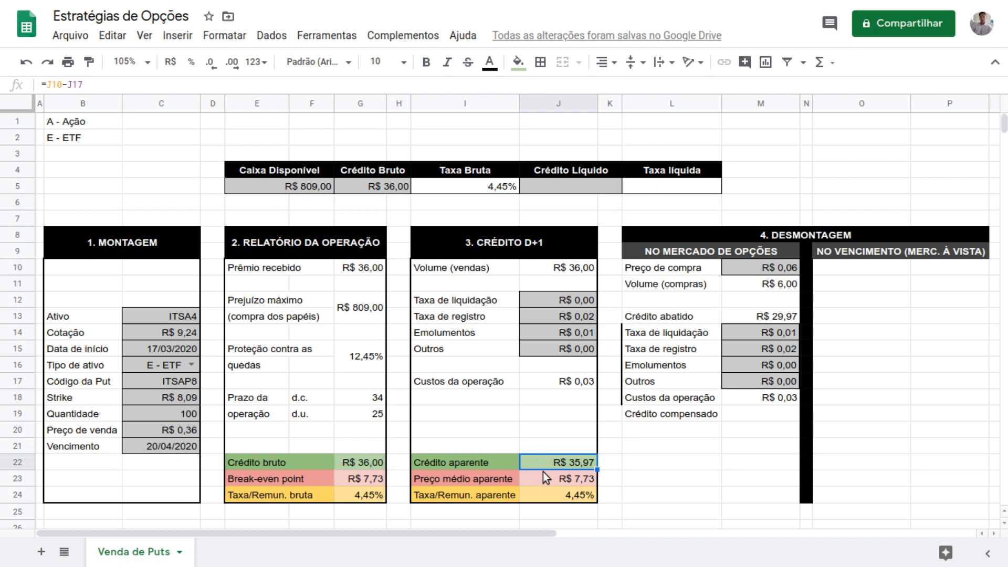
Calculate "Crédito compensado" in M19 with the formula =M13-M18, subtracting the operation costs from the "Crédito abatido".
{"action": "left_click", "coordinate": [710, 311]}
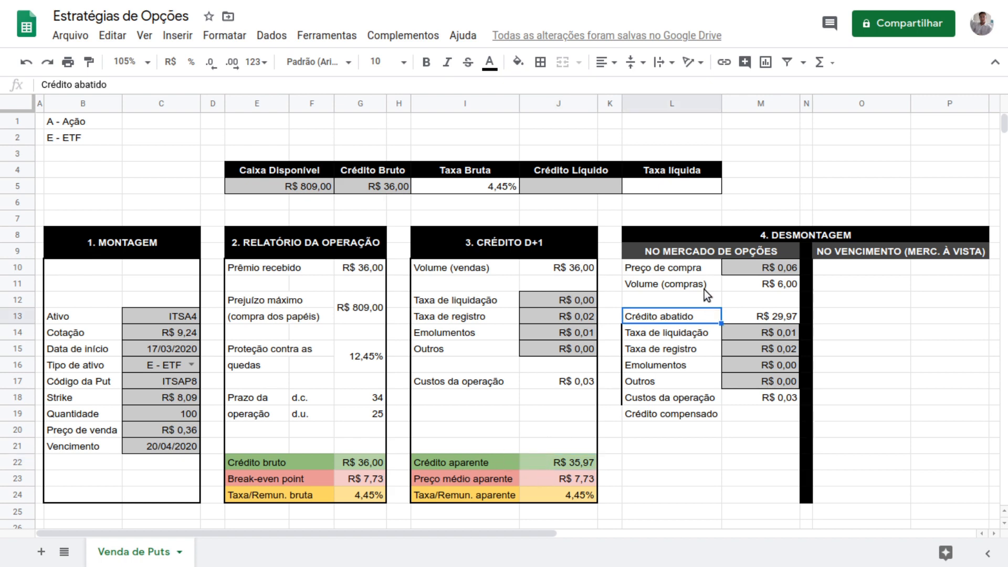
{"action": "left_click", "coordinate": [704, 287]}
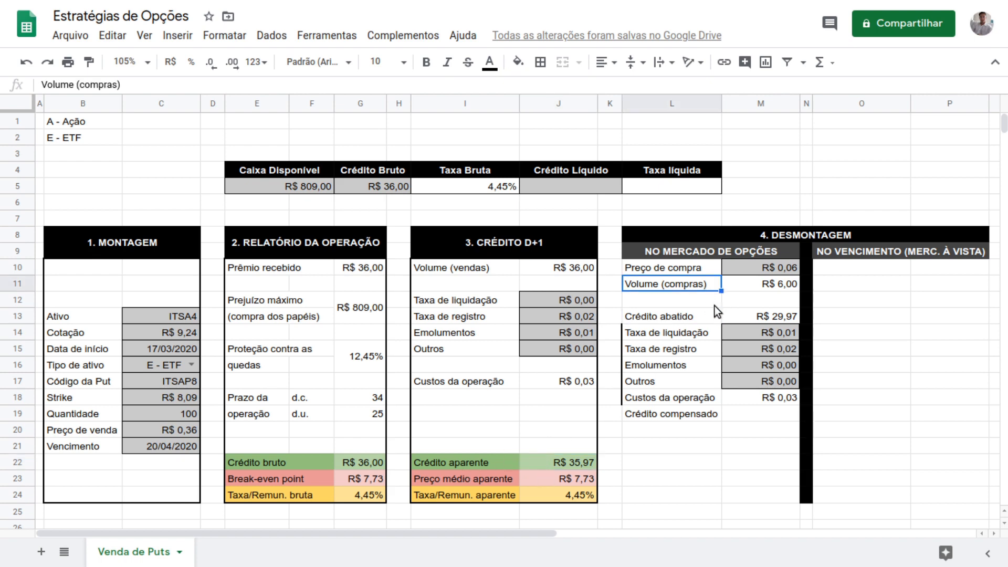
{"action": "left_click", "coordinate": [761, 317]}
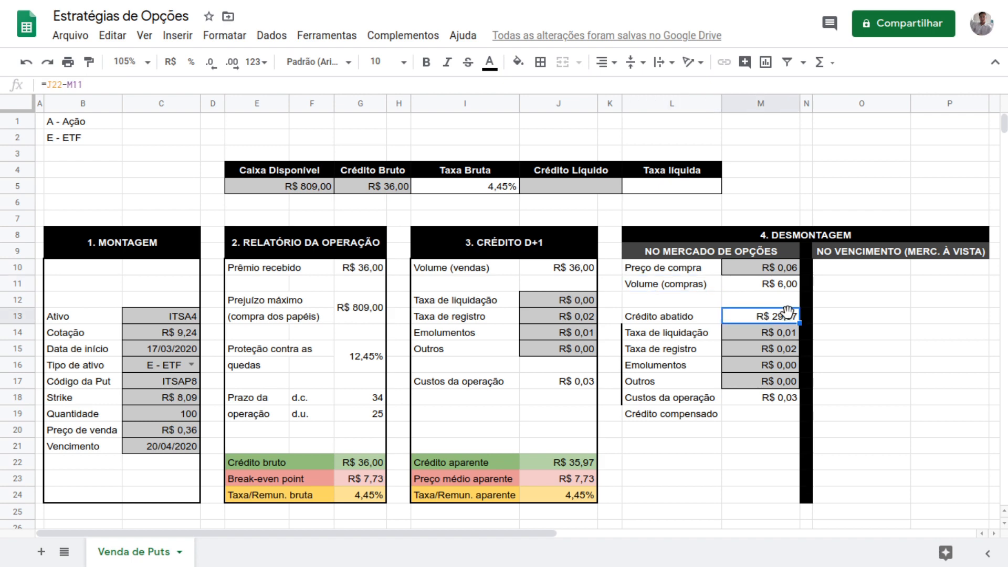
{"action": "left_click", "coordinate": [789, 335]}
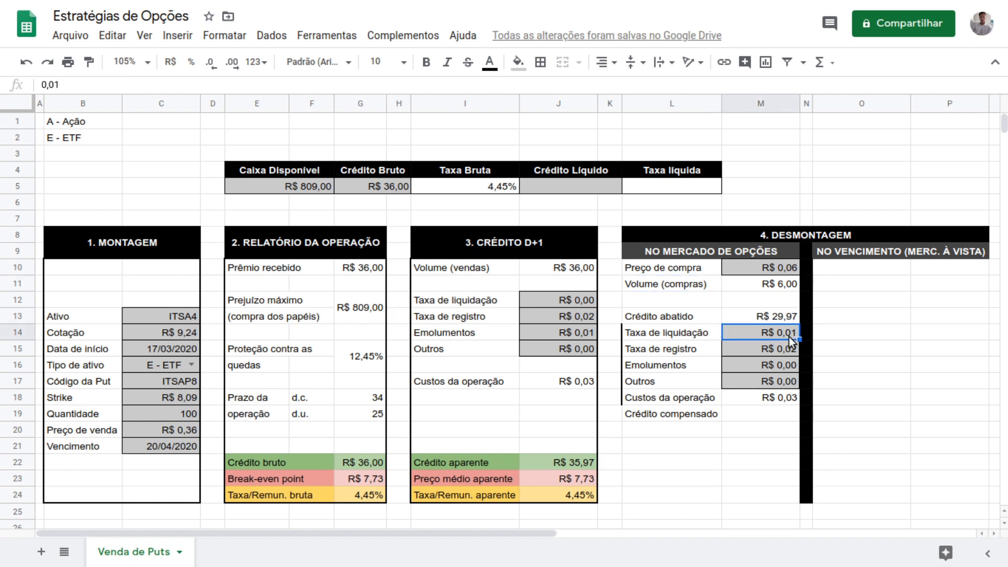
{"action": "left_click", "coordinate": [701, 398]}
{"action": "left_click", "coordinate": [748, 415]}
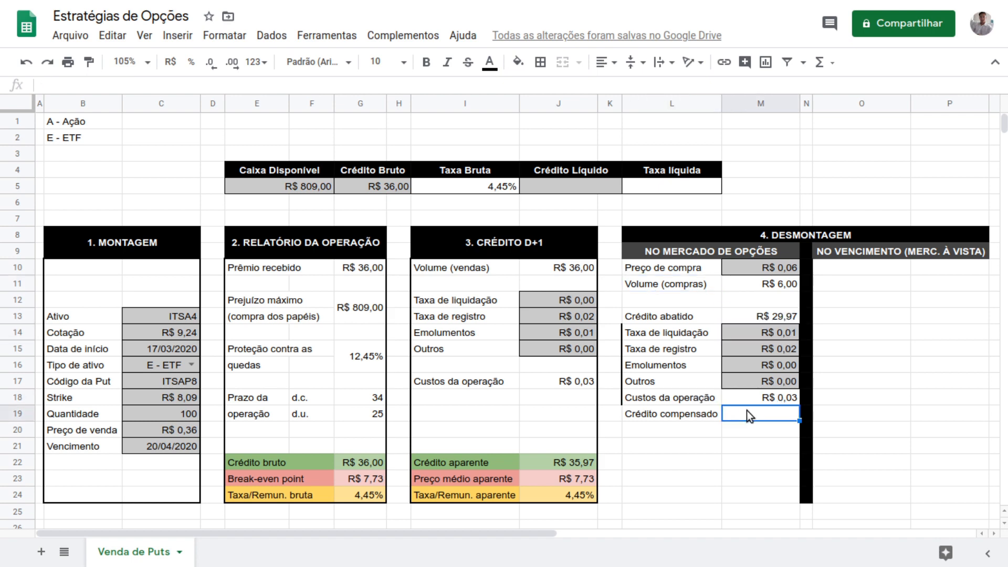
{"action": "type", "text": "="}
{"action": "left_click", "coordinate": [772, 317]}
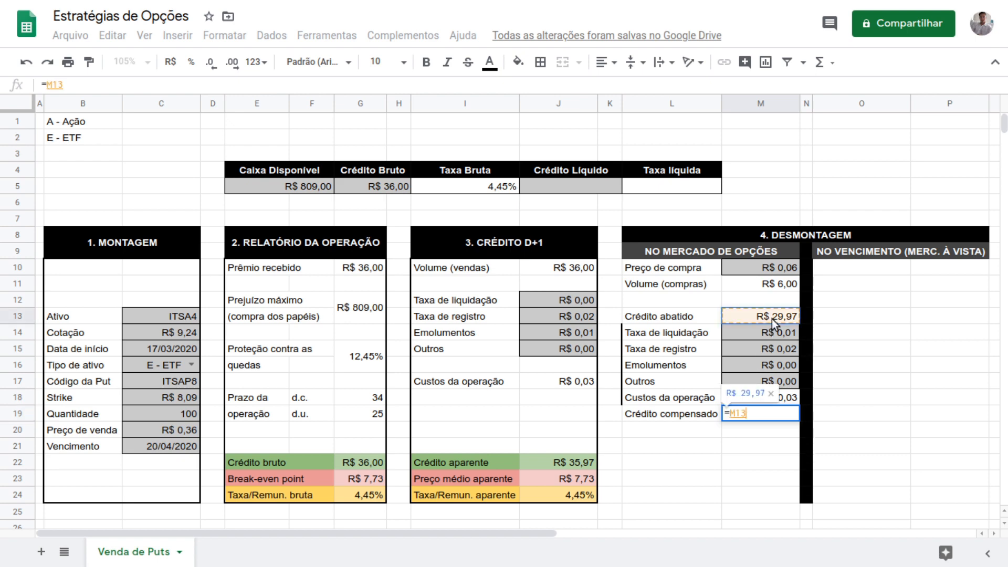
{"action": "type", "text": "-"}
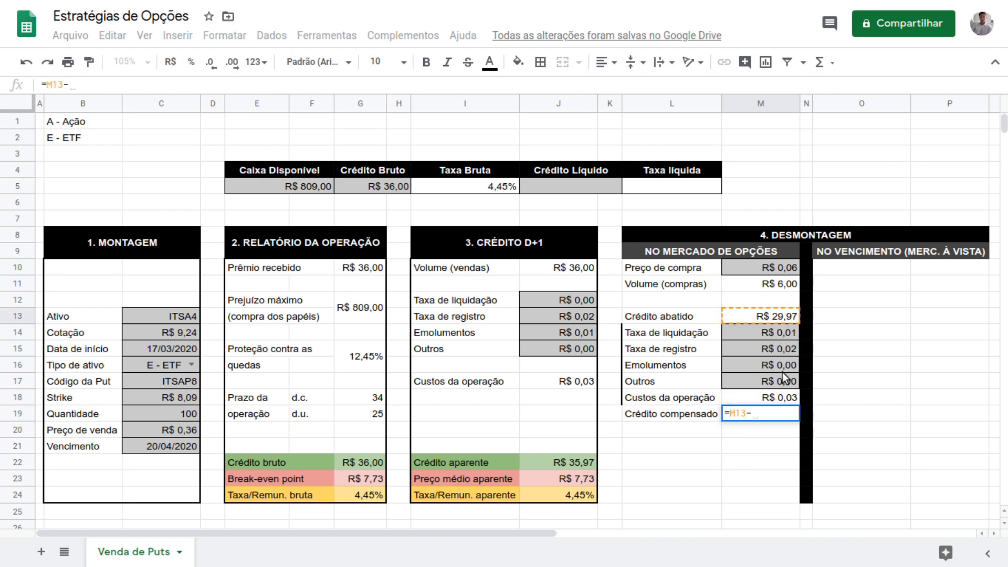
{"action": "left_click", "coordinate": [778, 400]}
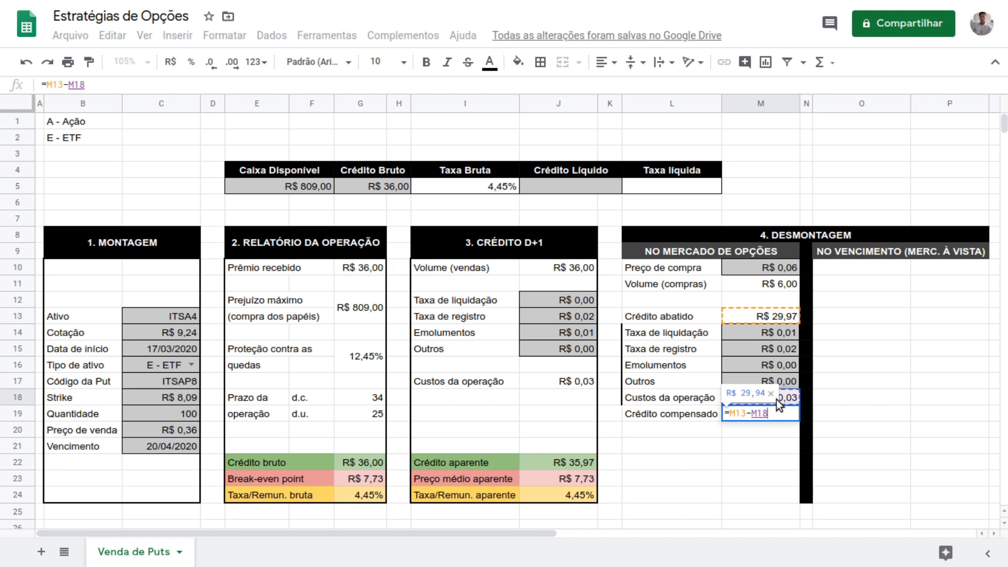
{"action": "key", "text": "Return"}
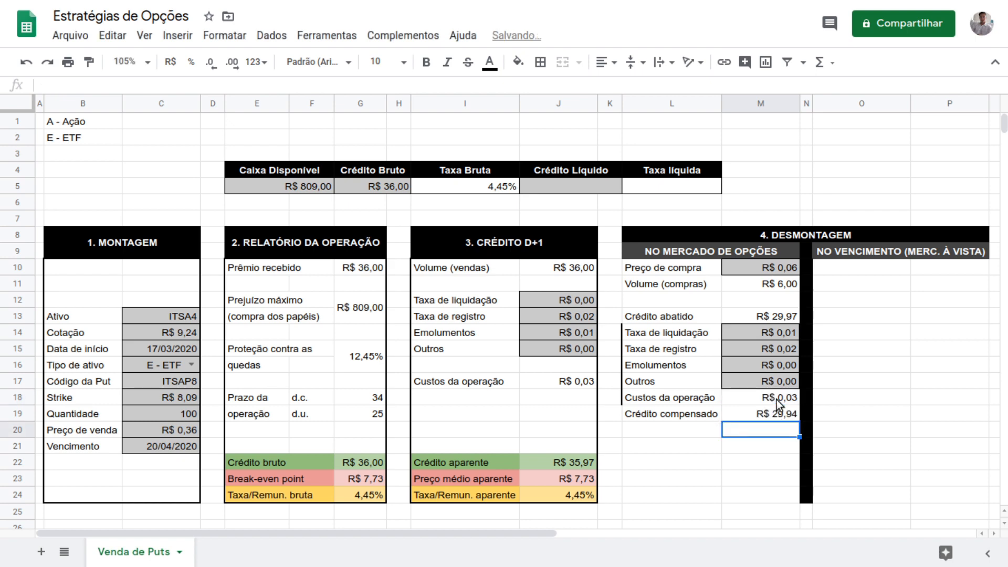
Enter the label "I.R. DARF Cr.comp." in L20 below "Crédito compensado".
{"action": "key", "text": "Up"}
{"action": "key", "text": "Left"}
{"action": "key", "text": "Down"}
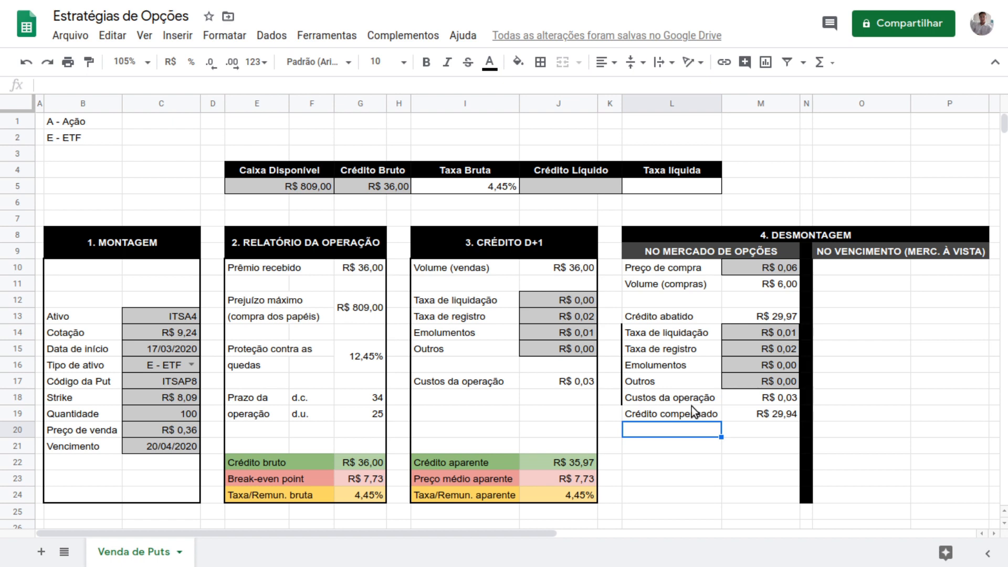
{"action": "type", "text": "I.R>"}
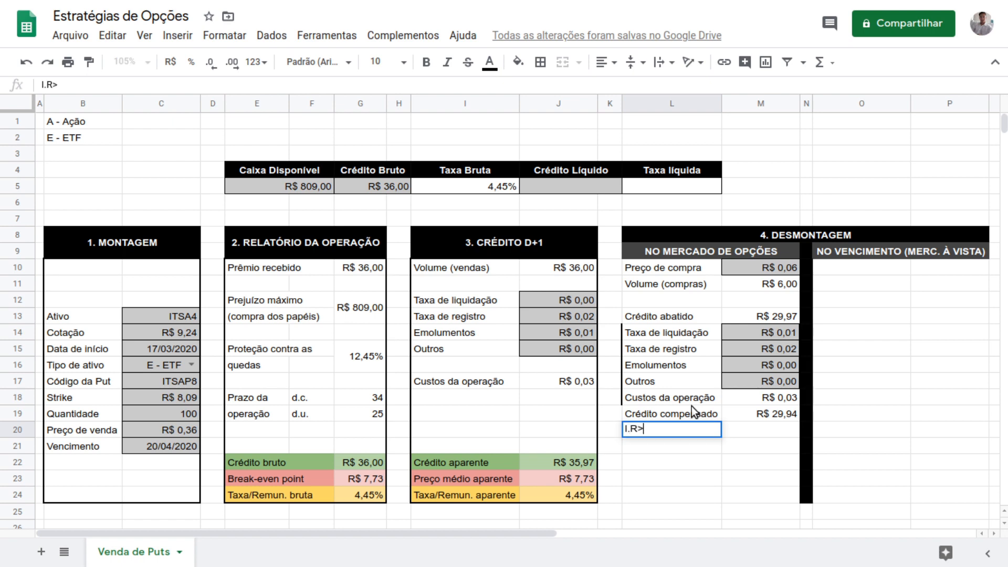
{"action": "key", "text": "BackSpace"}
{"action": "type", "text": ". DARF"}
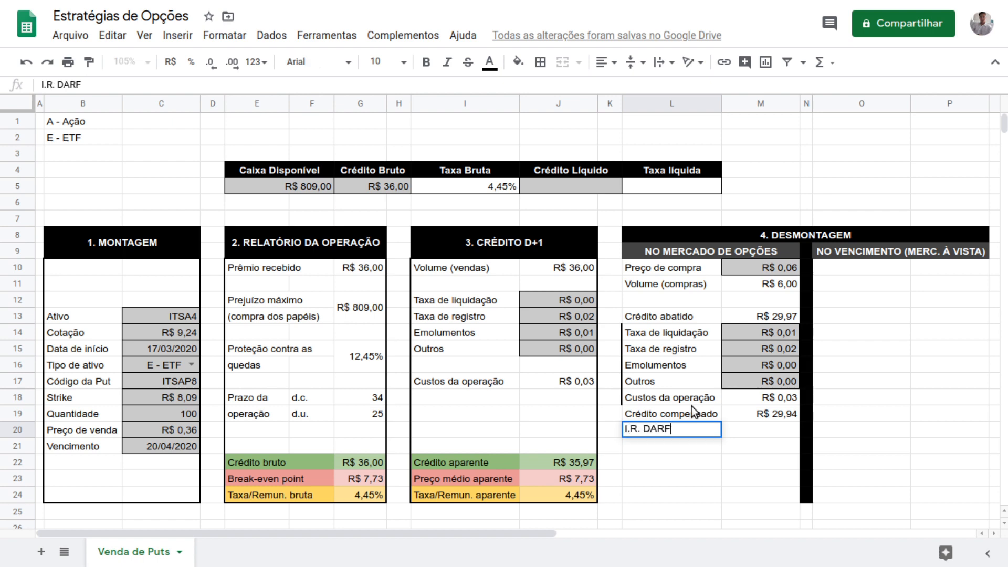
{"action": "type", "text": " Cr.comp"}
{"action": "key", "text": "Left"}
{"action": "key", "text": "Left"}
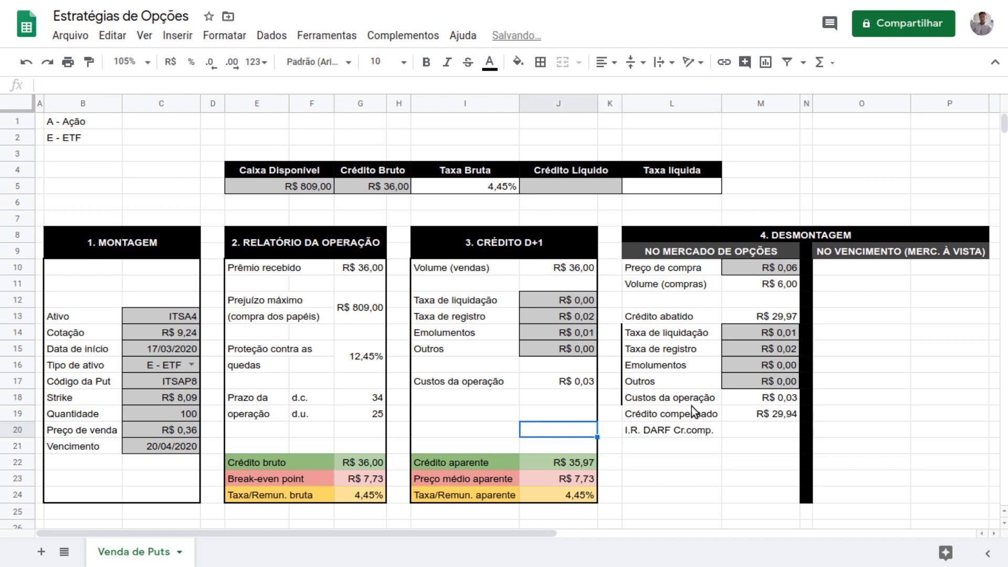
Insert a space before "comp." in the L20 label so it reads "I.R. DARF Cr. comp.".
{"action": "key", "text": "Right"}
{"action": "key", "text": "Right"}
{"action": "key", "text": "F2"}
{"action": "key", "text": "Left"}
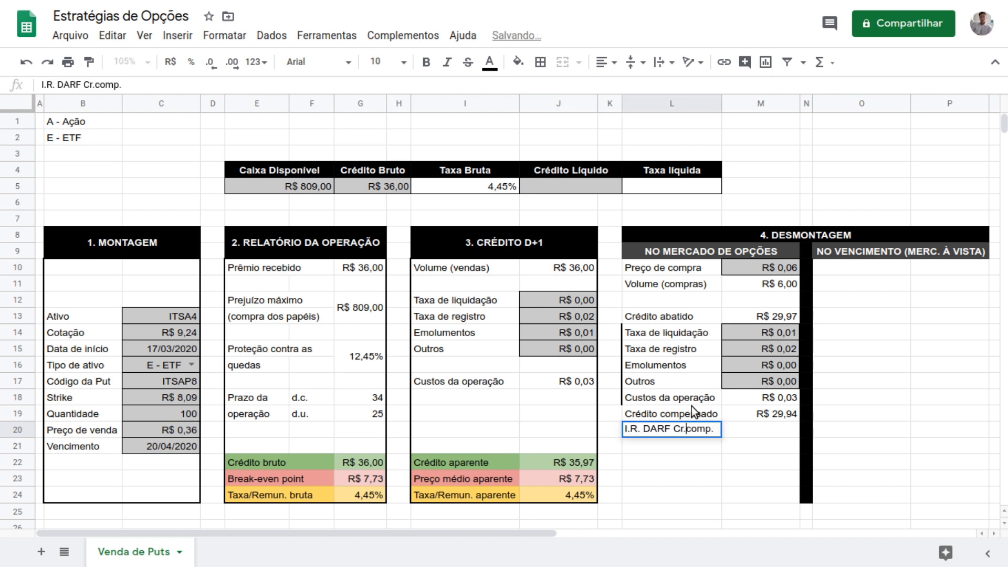
{"action": "key", "text": "Return"}
Copy only the grey bordered cell format of M17 onto the income tax value cell M20.
{"action": "key", "text": "Up"}
{"action": "key", "text": "Right"}
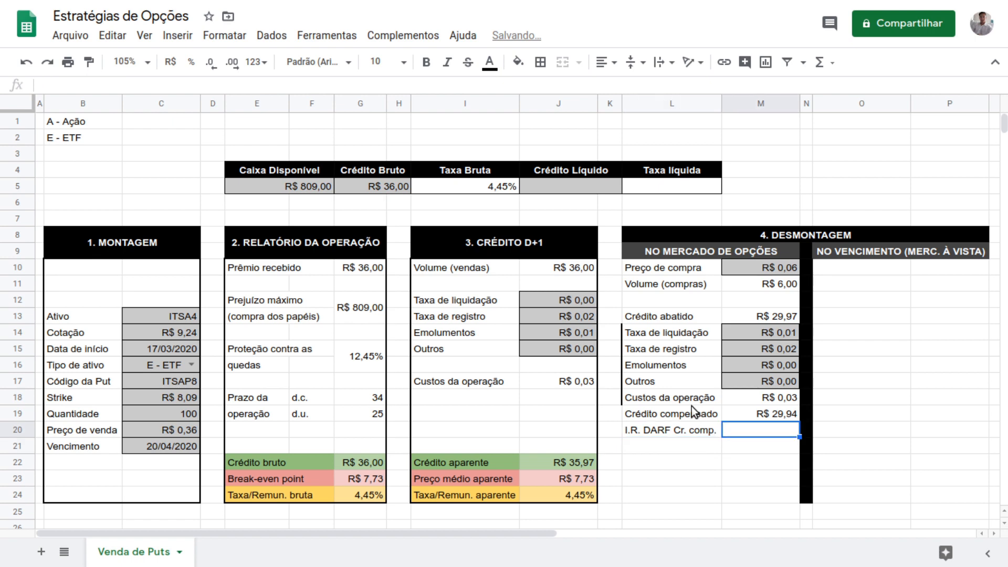
{"action": "key", "text": "Up"}
{"action": "key", "text": "Up"}
{"action": "key", "text": "Up"}
{"action": "key", "text": "Down"}
{"action": "key", "text": "Down"}
{"action": "key", "text": "Down"}
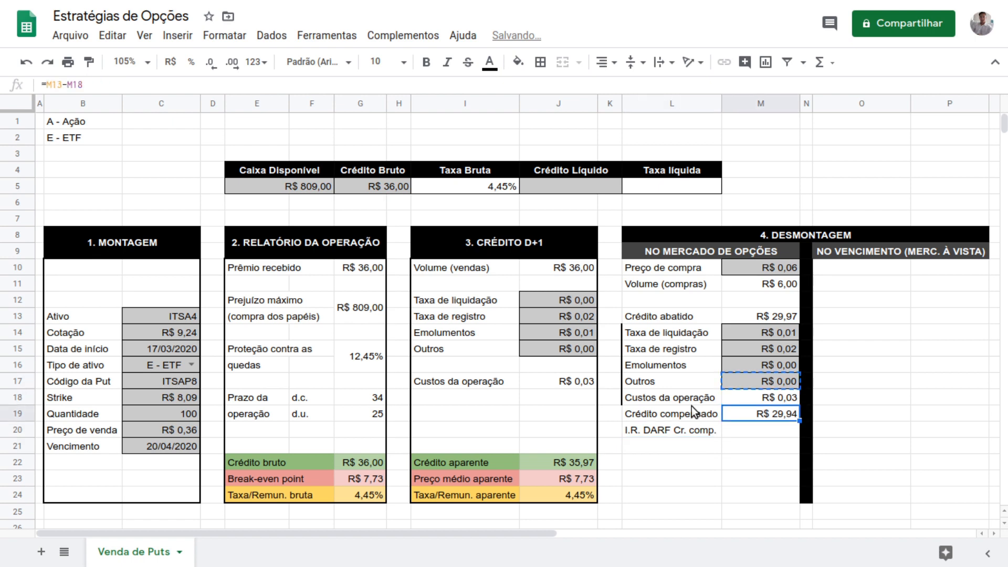
{"action": "key", "text": "ctrl+alt+v"}
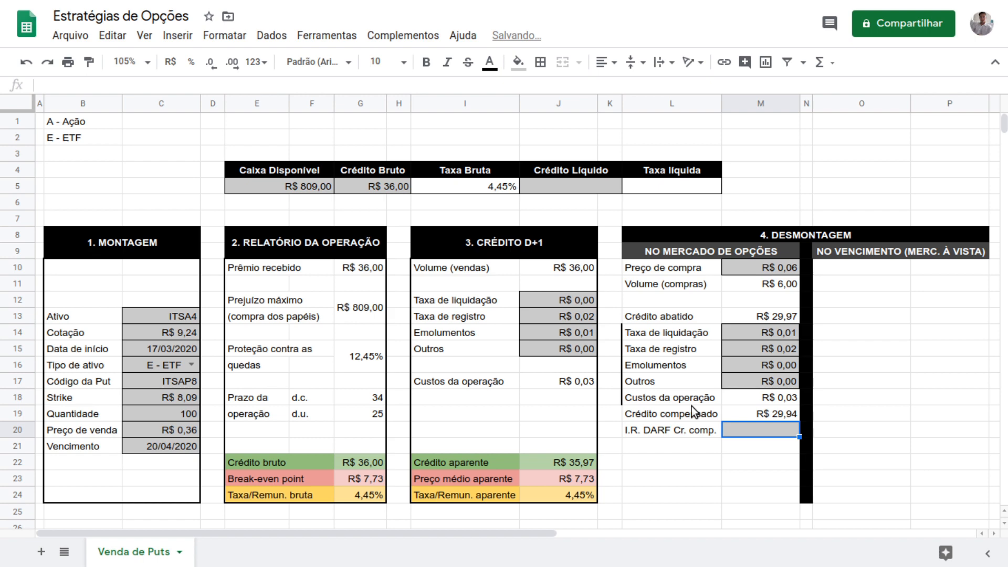
{"action": "left_click", "coordinate": [725, 464]}
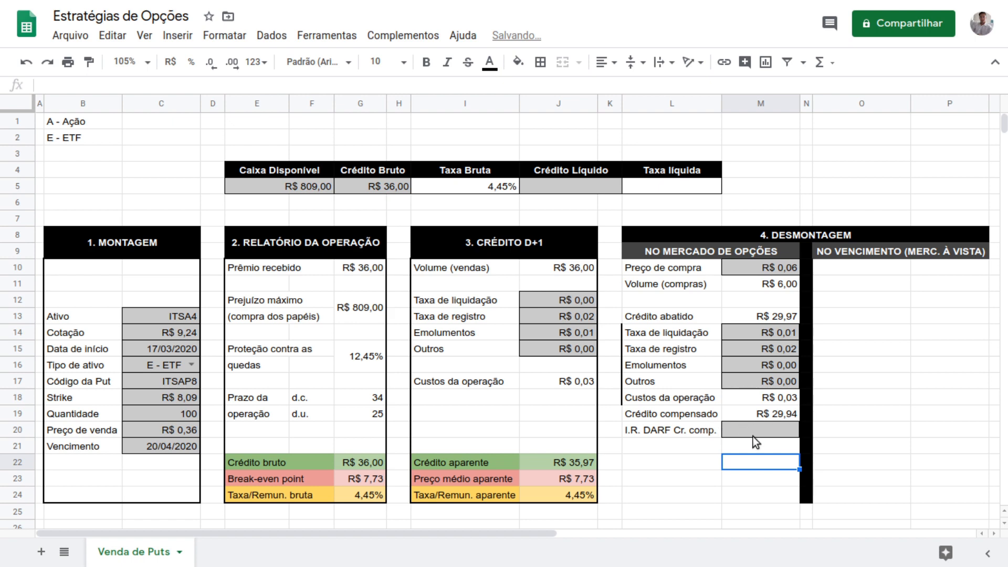
Calculate the income tax in M20 as 15% of the compensated credit with the formula =15%*M19.
{"action": "left_click", "coordinate": [766, 432]}
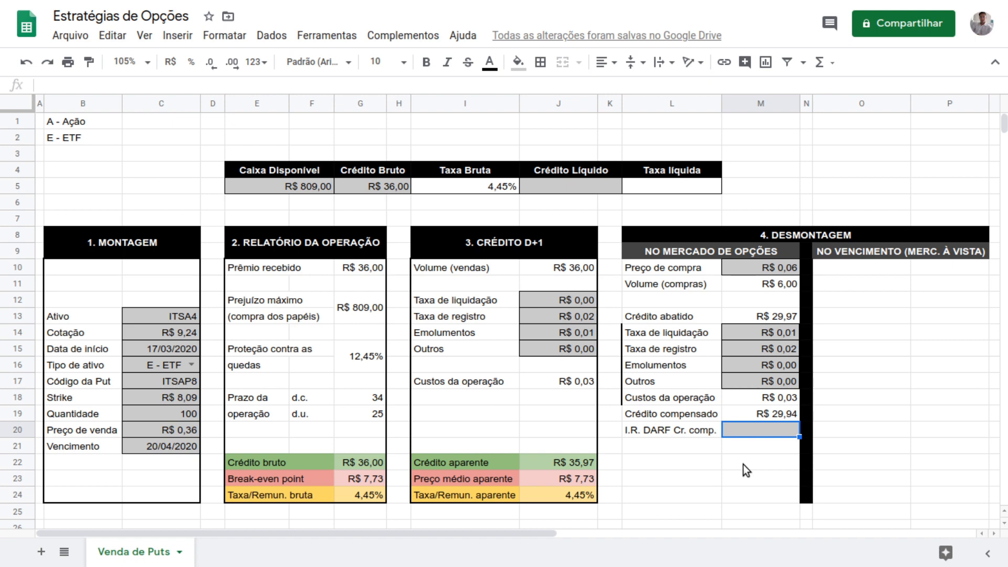
{"action": "type", "text": "=15"}
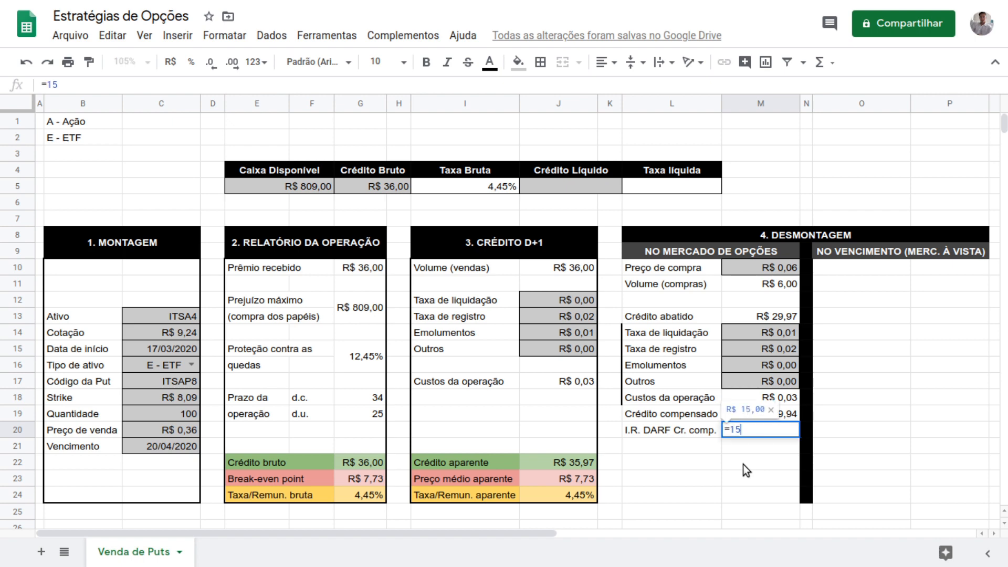
{"action": "type", "text": "%*"}
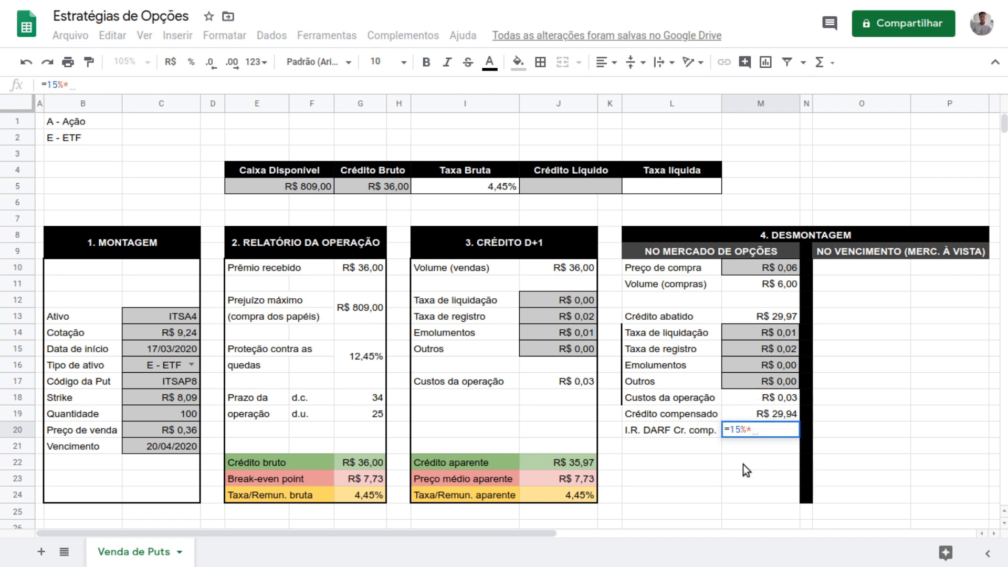
{"action": "left_click", "coordinate": [785, 415]}
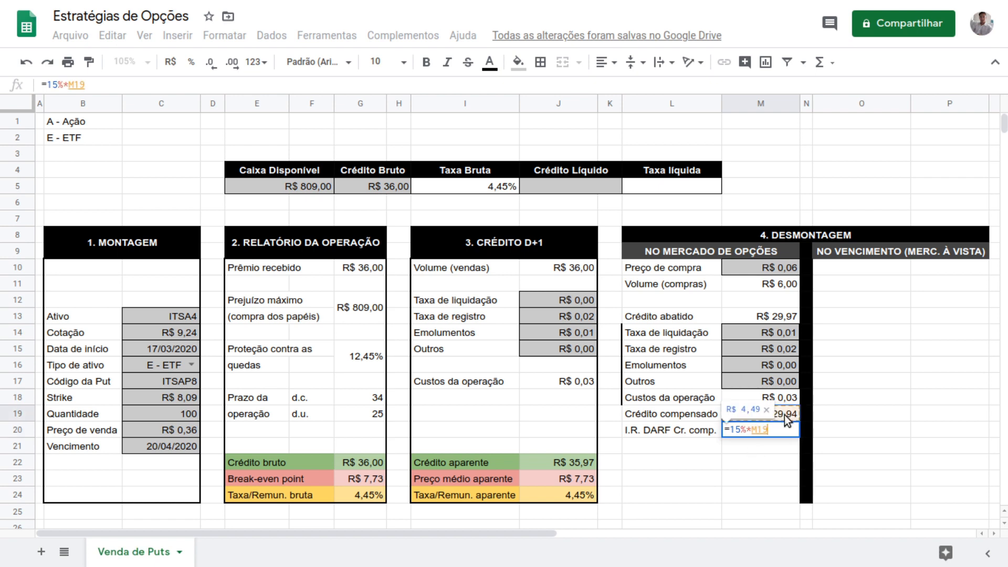
{"action": "key", "text": "Return"}
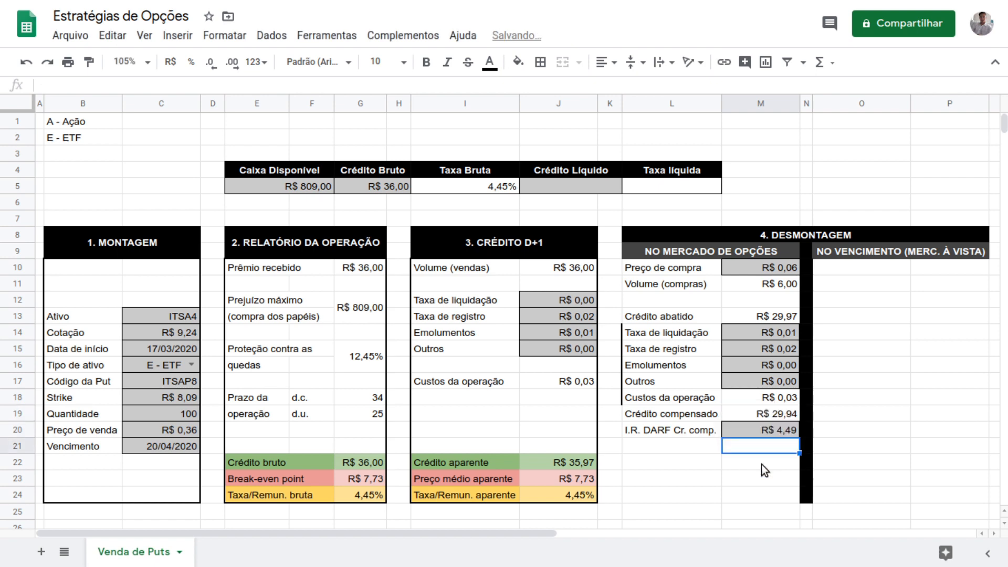
Enter the label "Crédito líquido" in L22, leaving row 21 blank below the income tax row.
{"action": "key", "text": "Up"}
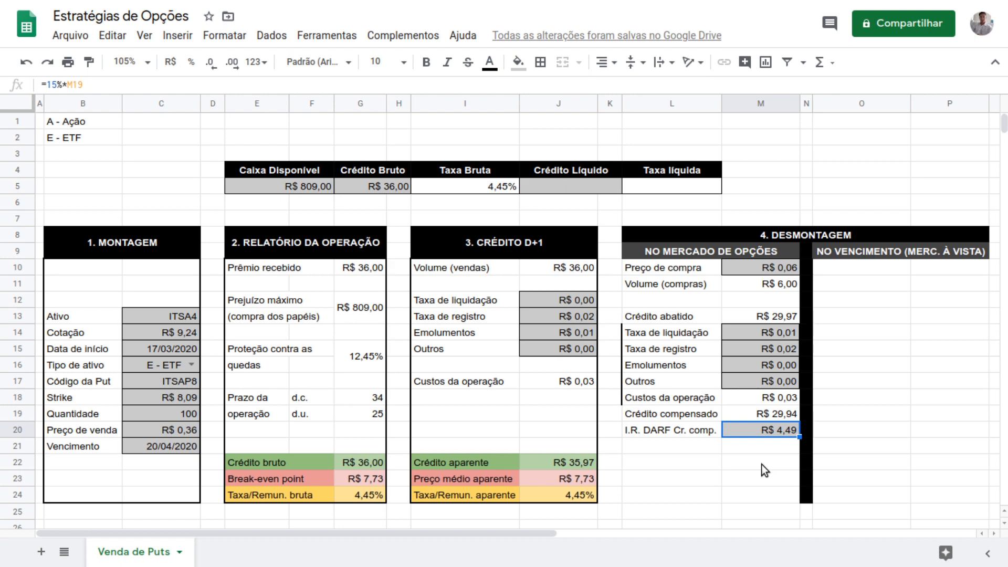
{"action": "key", "text": "Up"}
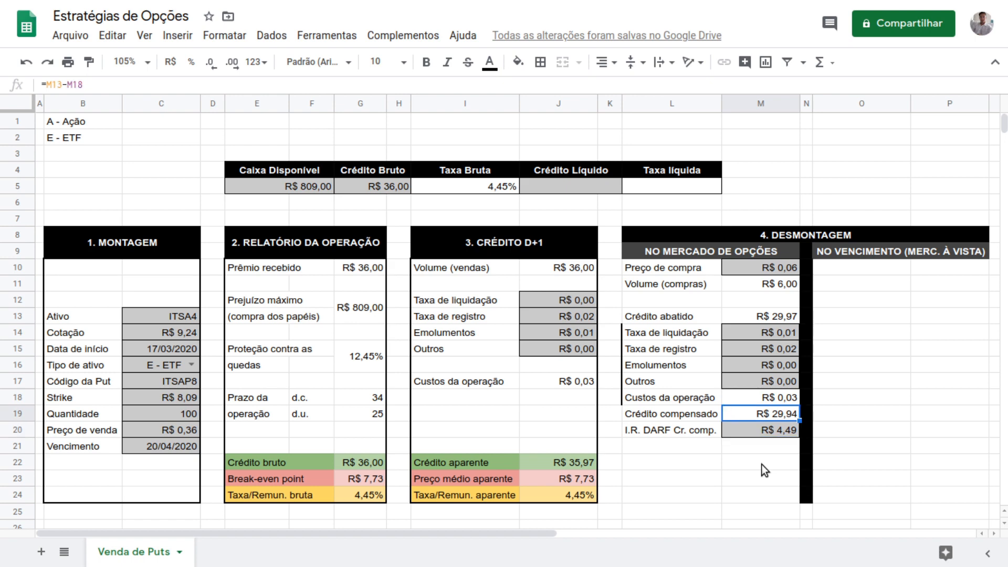
{"action": "key", "text": "Left"}
{"action": "key", "text": "Down"}
{"action": "key", "text": "Down"}
{"action": "key", "text": "Down"}
{"action": "type", "text": "Cré"}
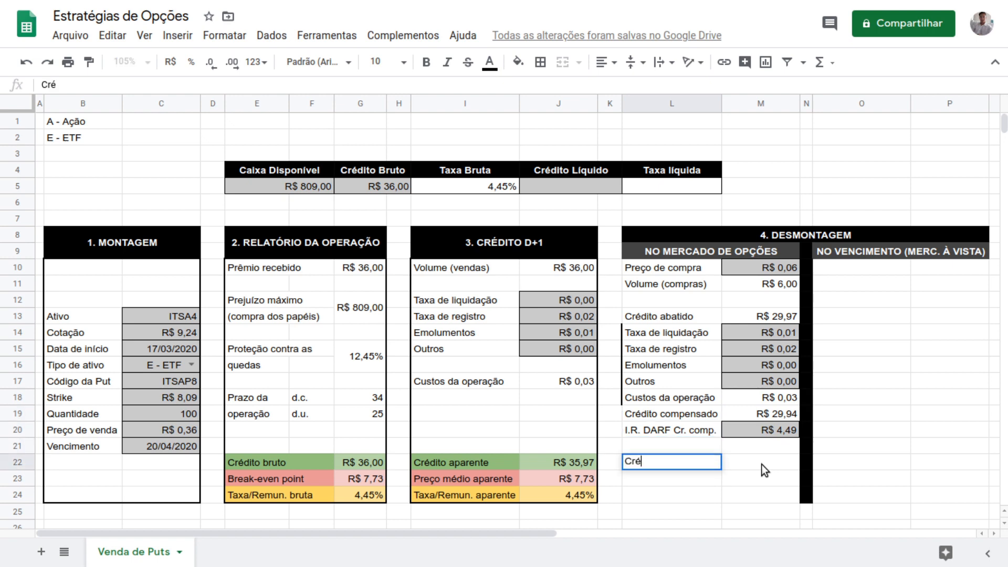
{"action": "type", "text": "dito líquido"}
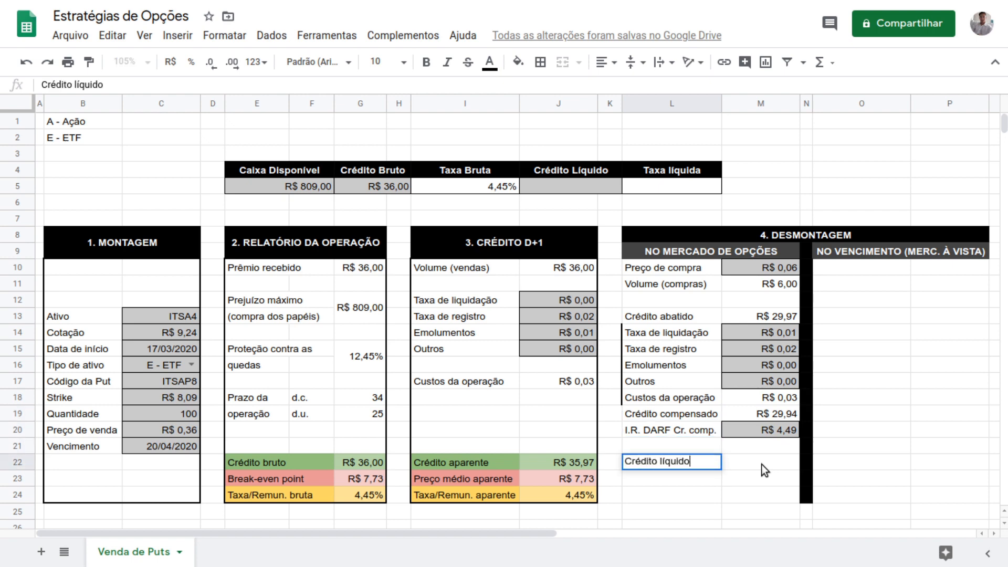
{"action": "key", "text": "Return"}
Fill the "Crédito líquido" label L22 with green and its value cell M22 with lighter green, matching the other credit rows.
{"action": "key", "text": "Up"}
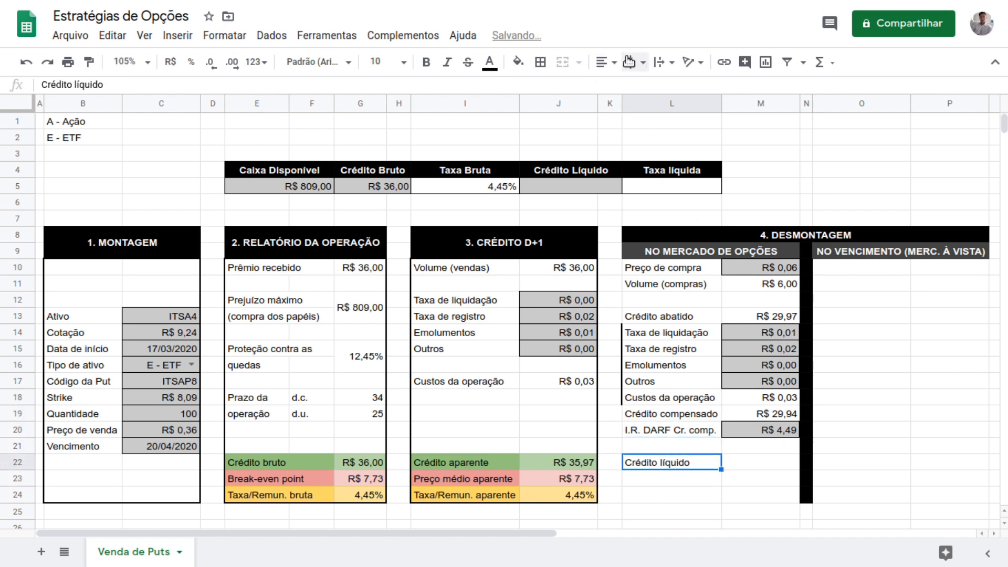
{"action": "left_click", "coordinate": [518, 62]}
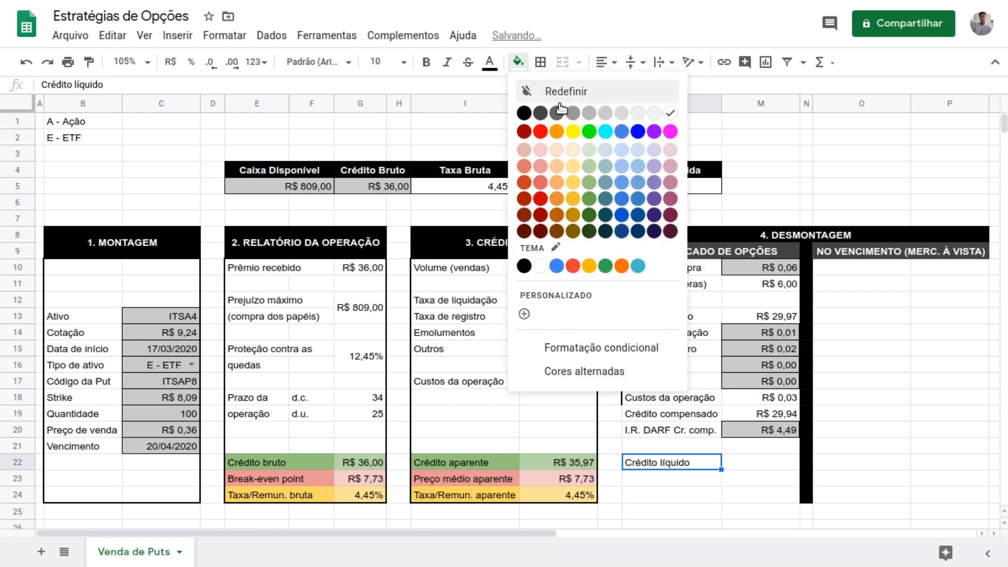
{"action": "left_click", "coordinate": [589, 185]}
{"action": "key", "text": "Right"}
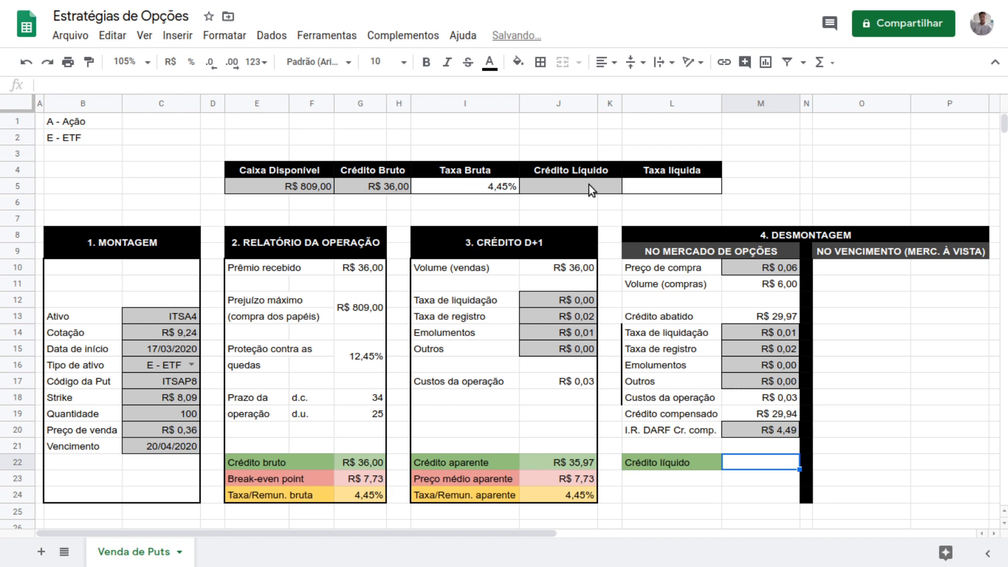
{"action": "left_click", "coordinate": [518, 61]}
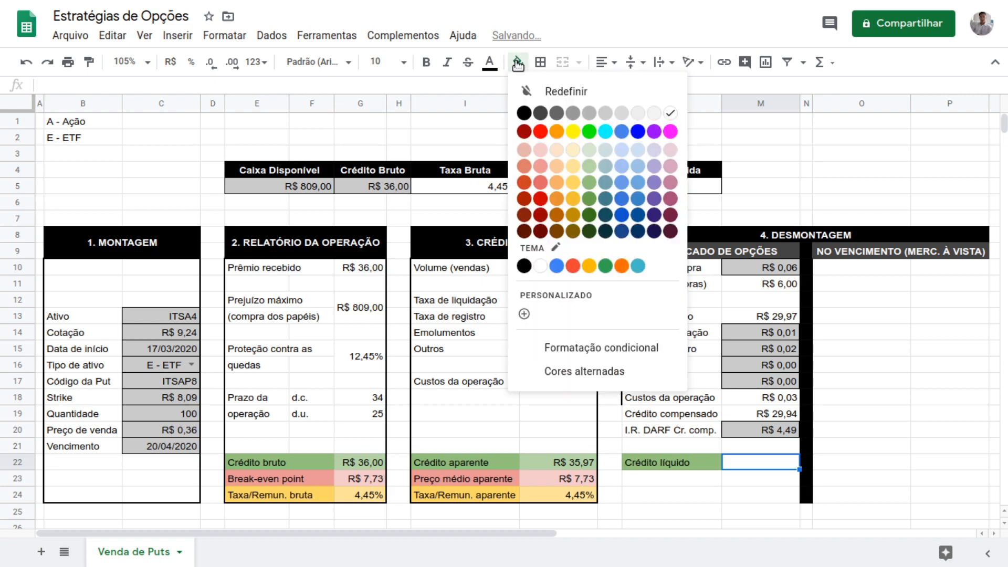
{"action": "left_click", "coordinate": [590, 167]}
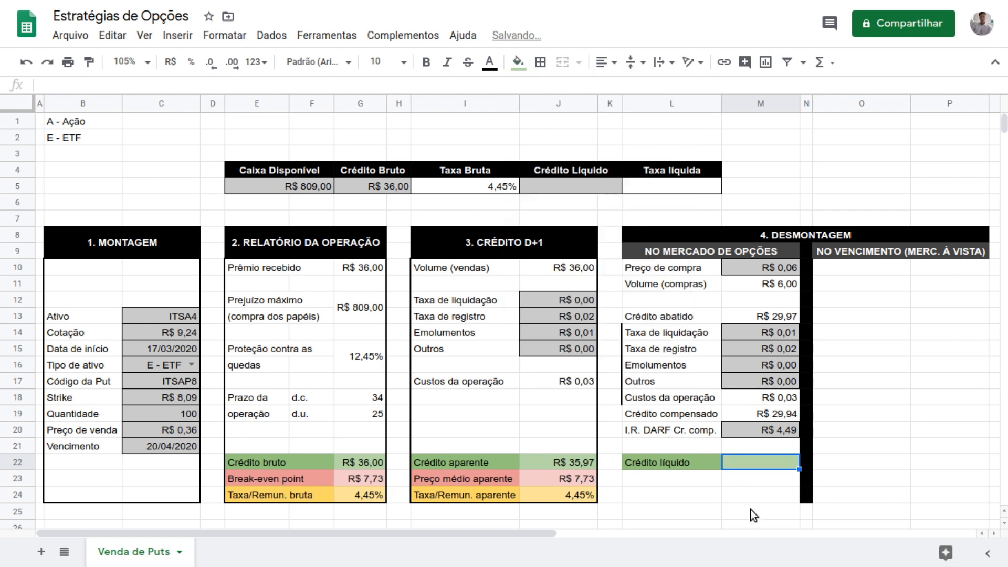
Calculate the net credit in M22 as compensated credit minus income tax with the formula =M19-M20.
{"action": "type", "text": "="}
{"action": "key", "text": "Up"}
{"action": "key", "text": "Up"}
{"action": "key", "text": "Up"}
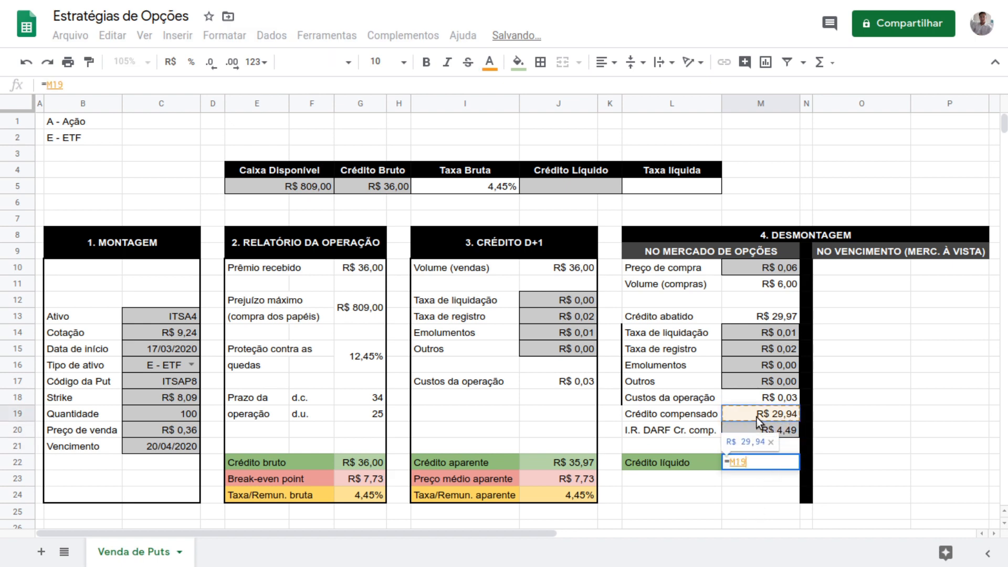
{"action": "type", "text": "-"}
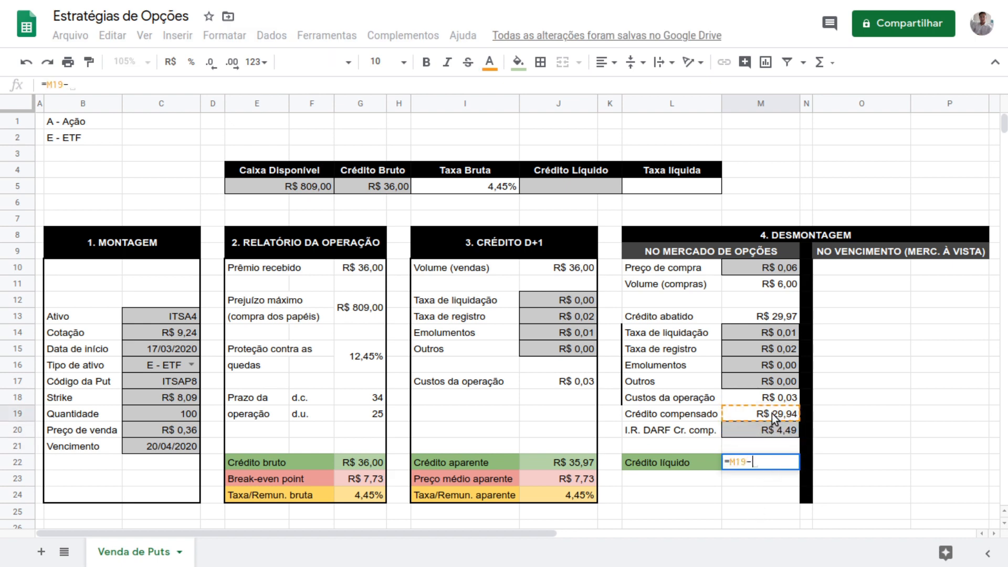
{"action": "left_click", "coordinate": [772, 431]}
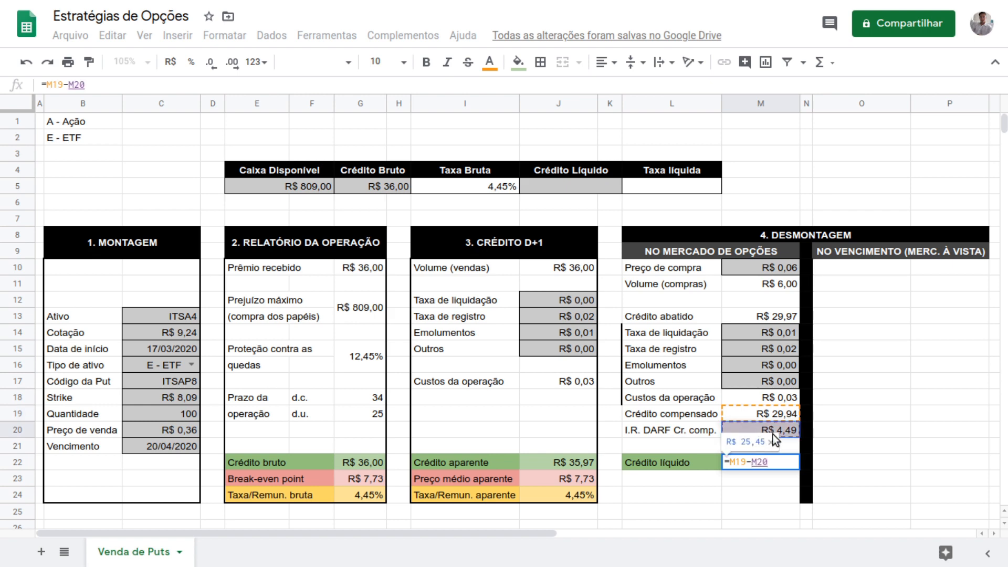
{"action": "key", "text": "Return"}
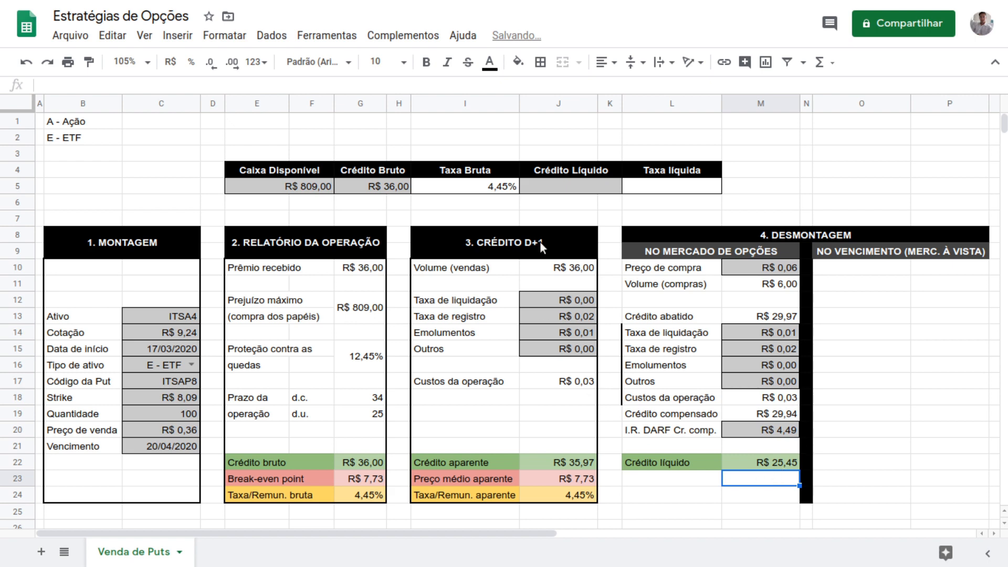
Link the summary value cell under "Crédito Líquido" in row 5 to the net credit with the formula =M22.
{"action": "left_click", "coordinate": [577, 187]}
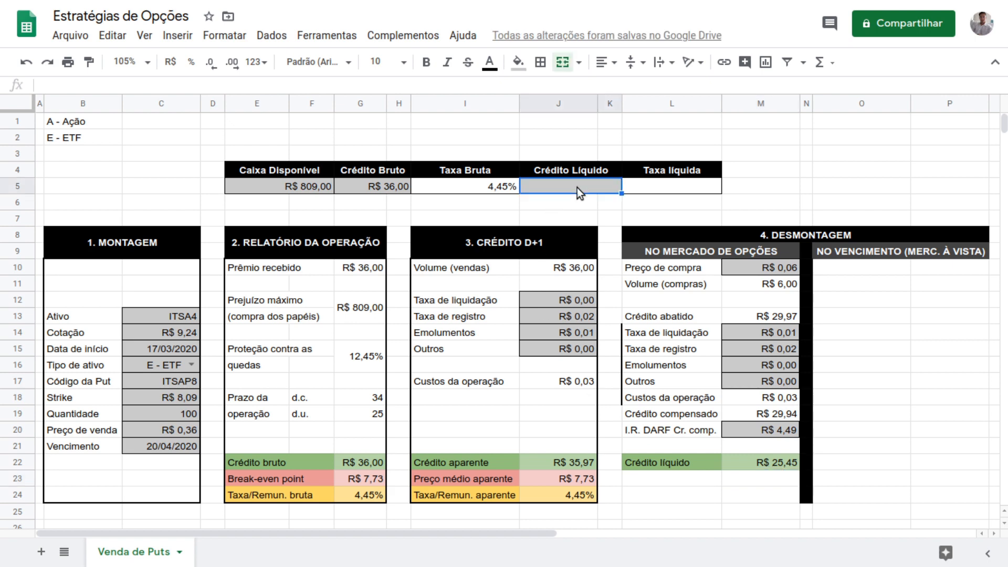
{"action": "type", "text": "="}
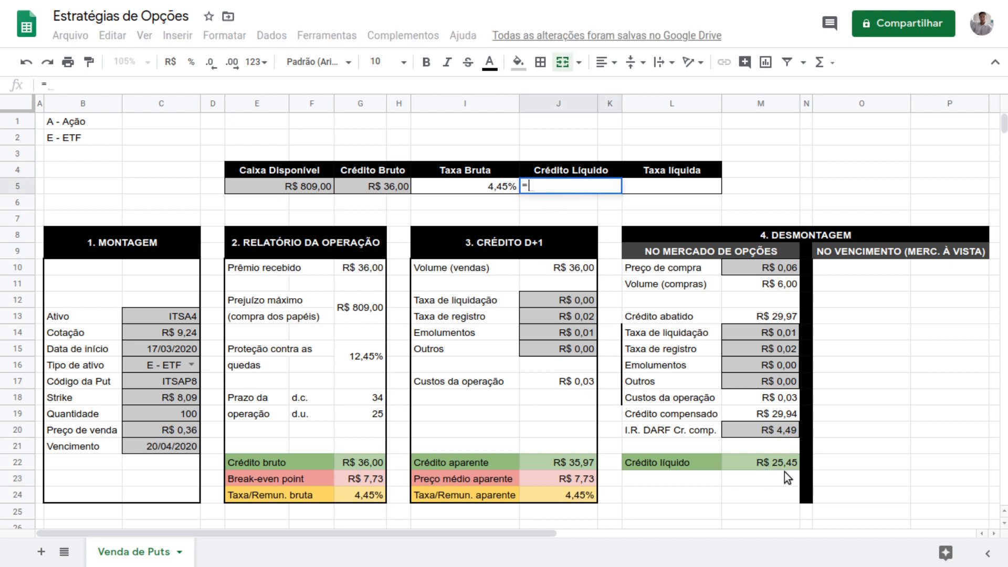
{"action": "left_click", "coordinate": [770, 462]}
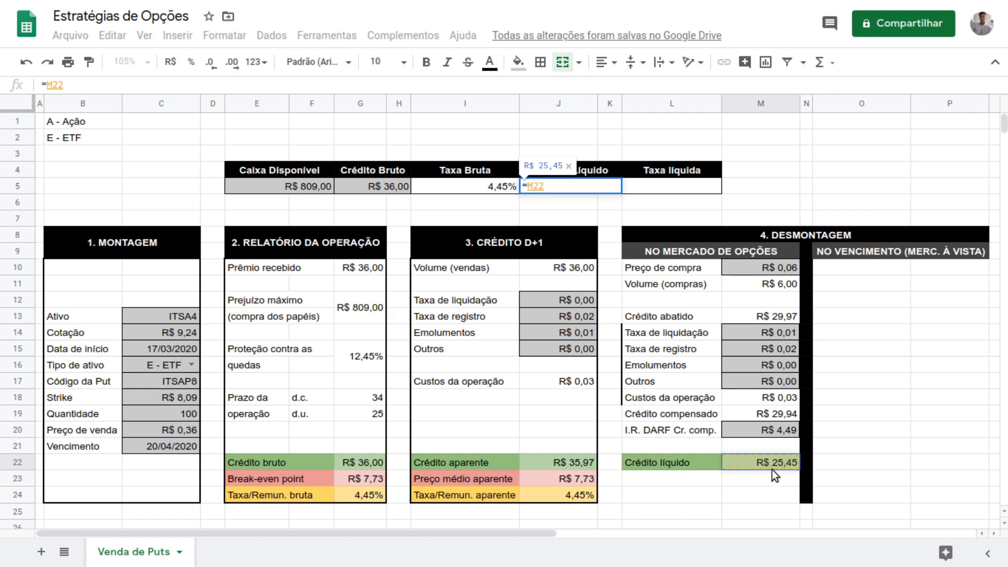
{"action": "key", "text": "Return"}
{"action": "left_click", "coordinate": [772, 463]}
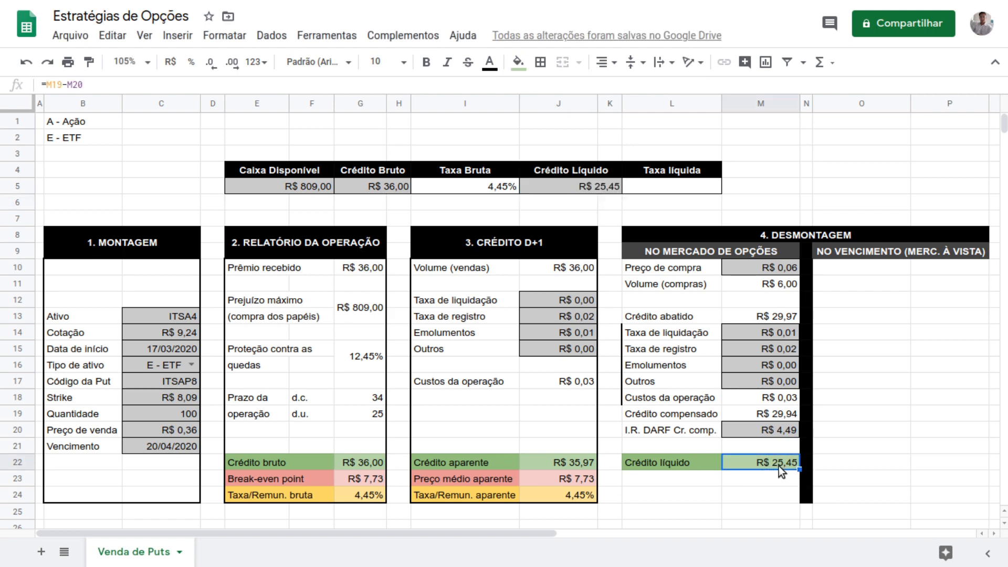
{"action": "left_click", "coordinate": [360, 464]}
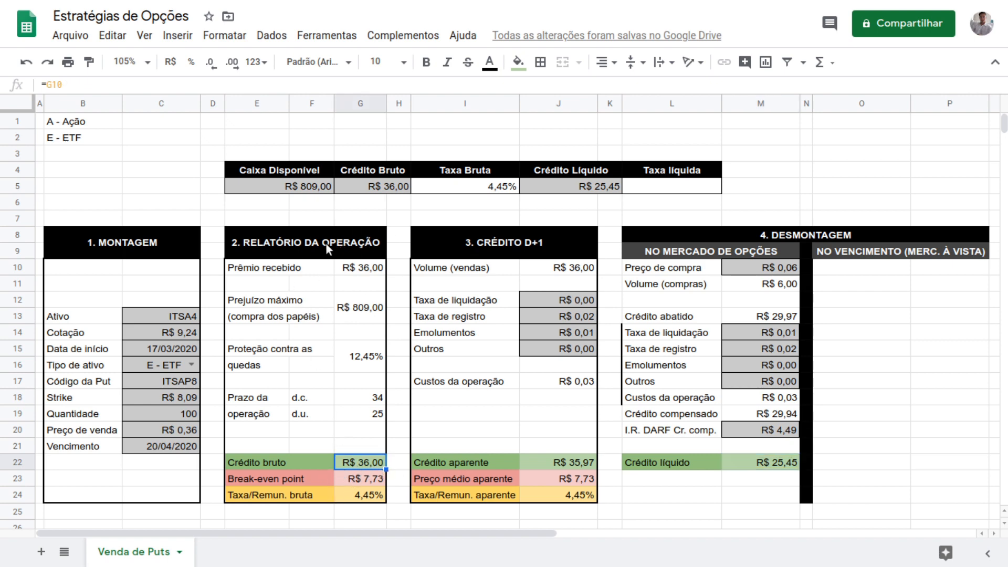
Enter the label "Preço médio real" in L23 and a right-aligned "---" placeholder in M23.
{"action": "left_click", "coordinate": [695, 476]}
{"action": "type", "text": "Preço médio real"}
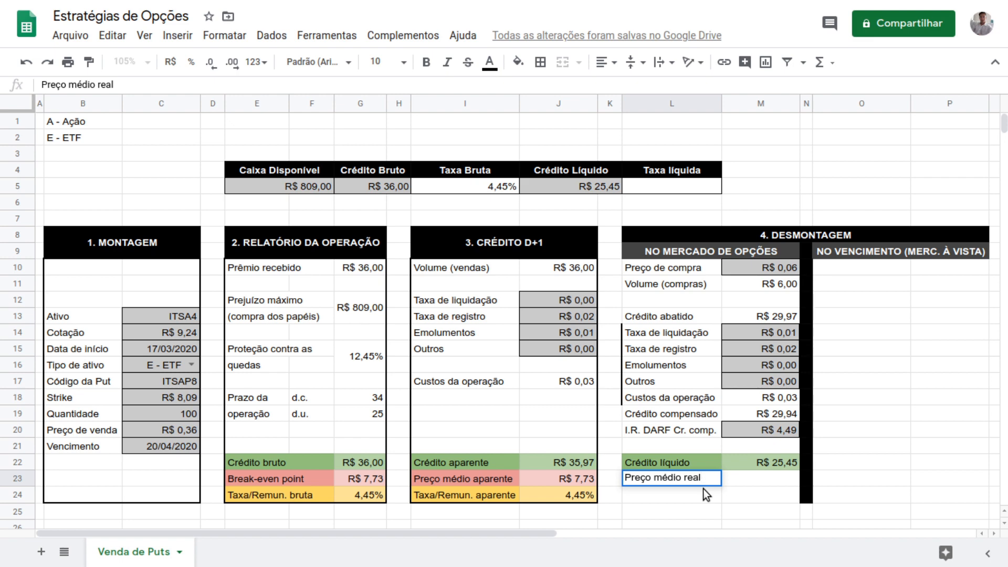
{"action": "key", "text": "Return"}
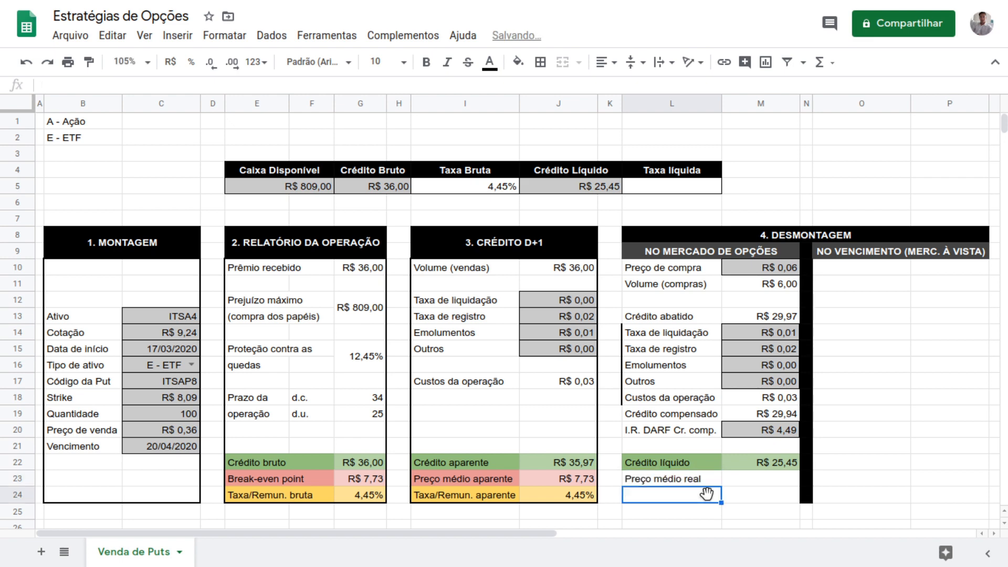
{"action": "key", "text": "Up"}
{"action": "key", "text": "Right"}
{"action": "type", "text": "---"}
{"action": "key", "text": "Return"}
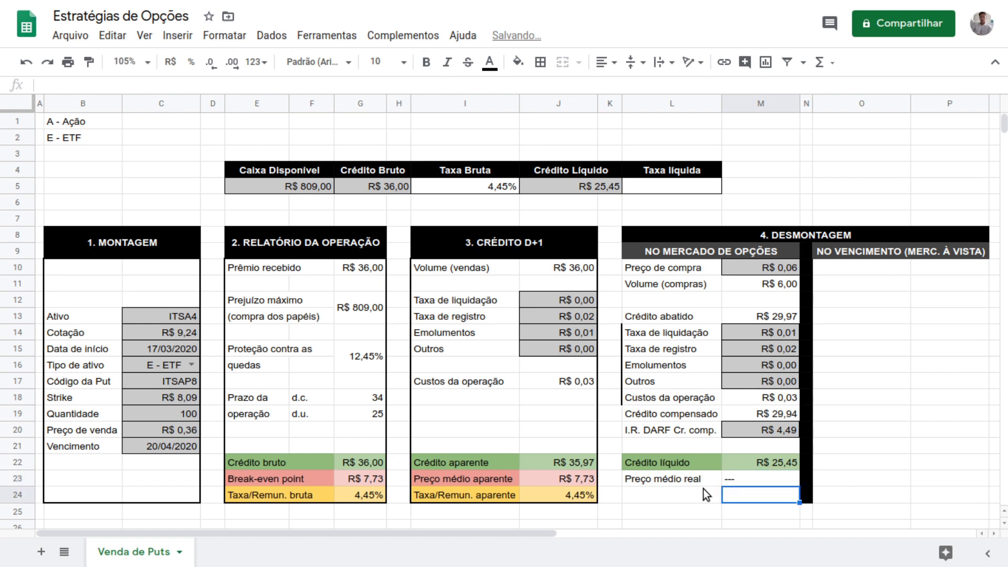
{"action": "key", "text": "Up"}
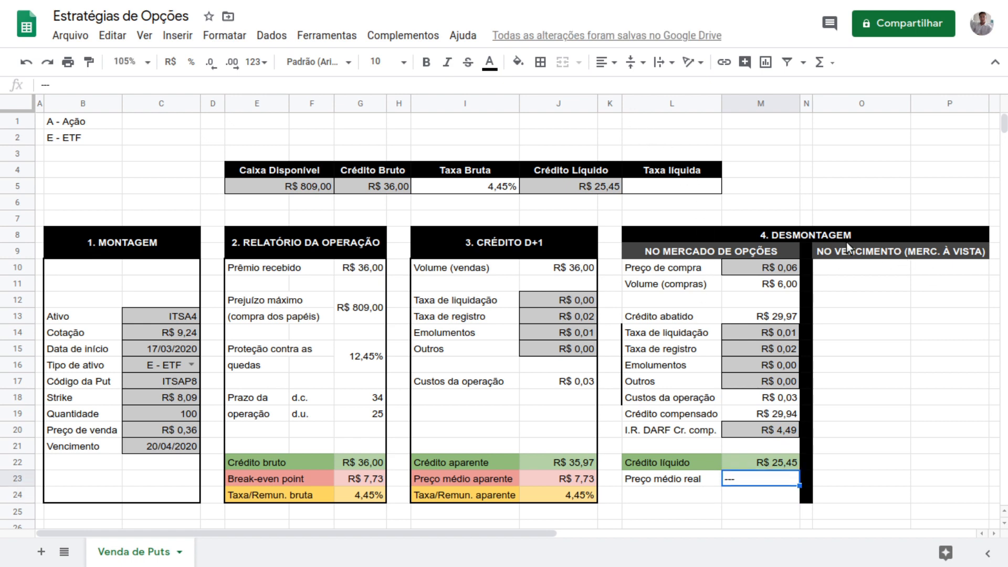
{"action": "left_click", "coordinate": [608, 62]}
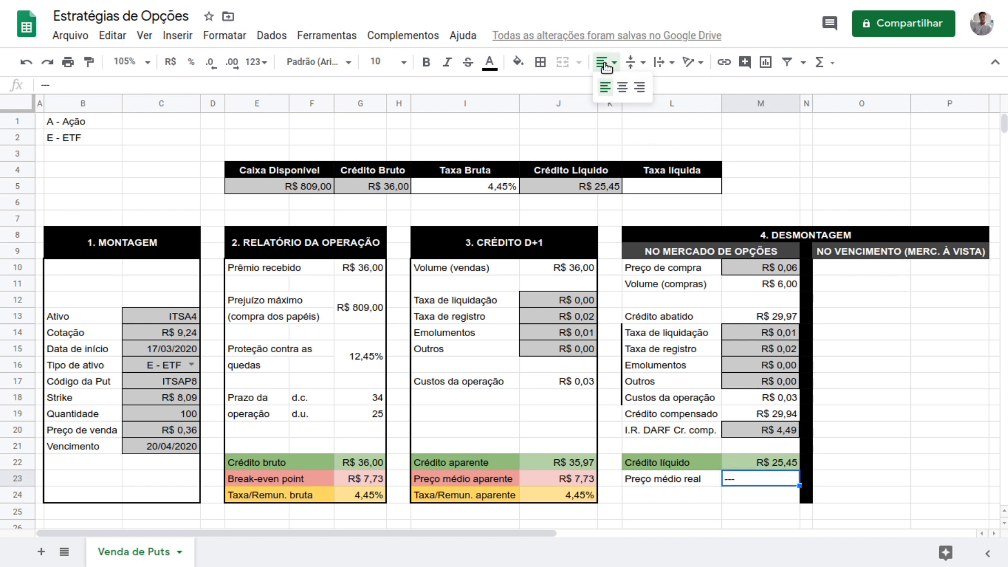
{"action": "left_click", "coordinate": [638, 87]}
Fill the "Preço médio real" label L23 with light red and its value cell M23 with a lighter red.
{"action": "left_click", "coordinate": [679, 481]}
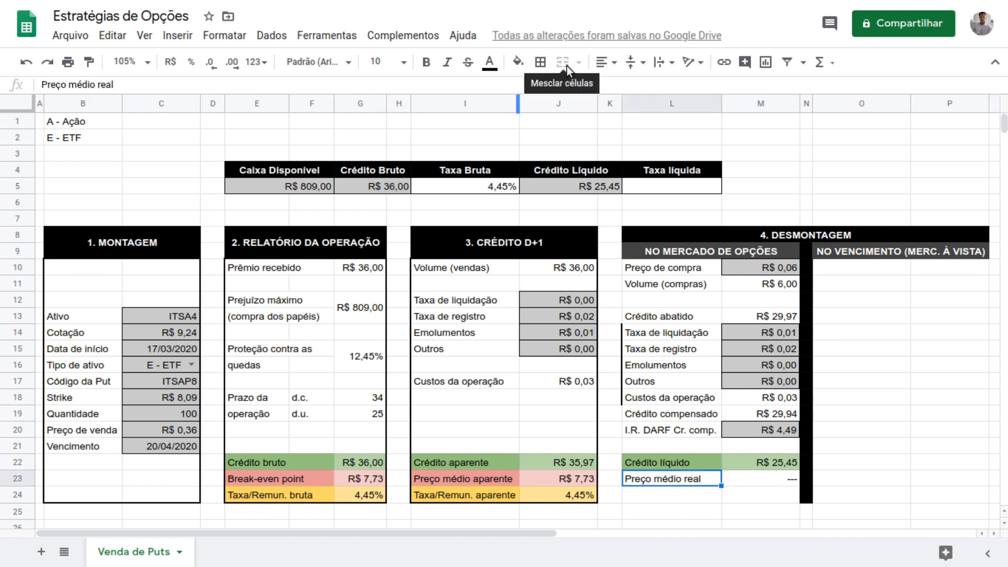
{"action": "left_click", "coordinate": [518, 62]}
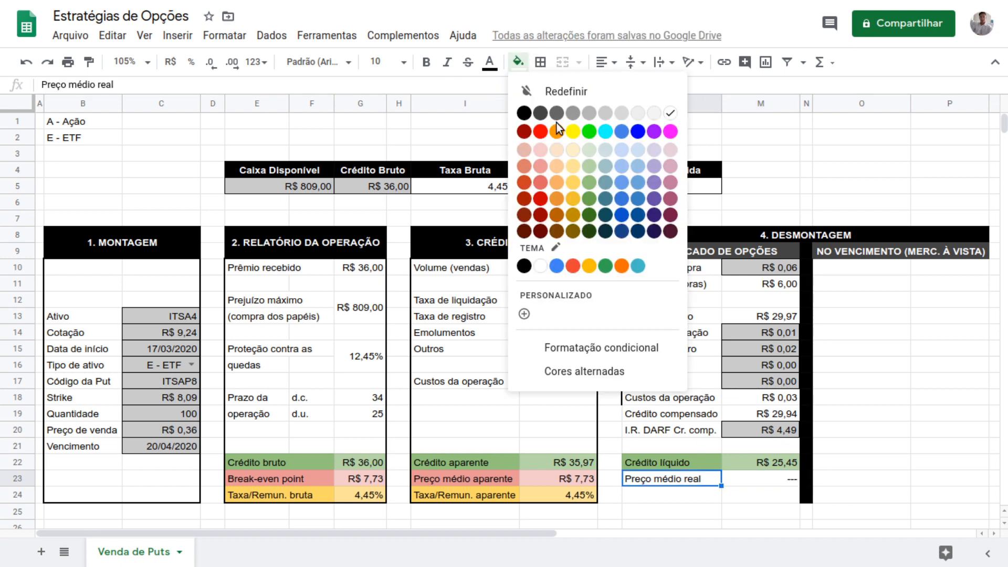
{"action": "left_click", "coordinate": [545, 167]}
{"action": "key", "text": "Right"}
{"action": "left_click", "coordinate": [518, 62]}
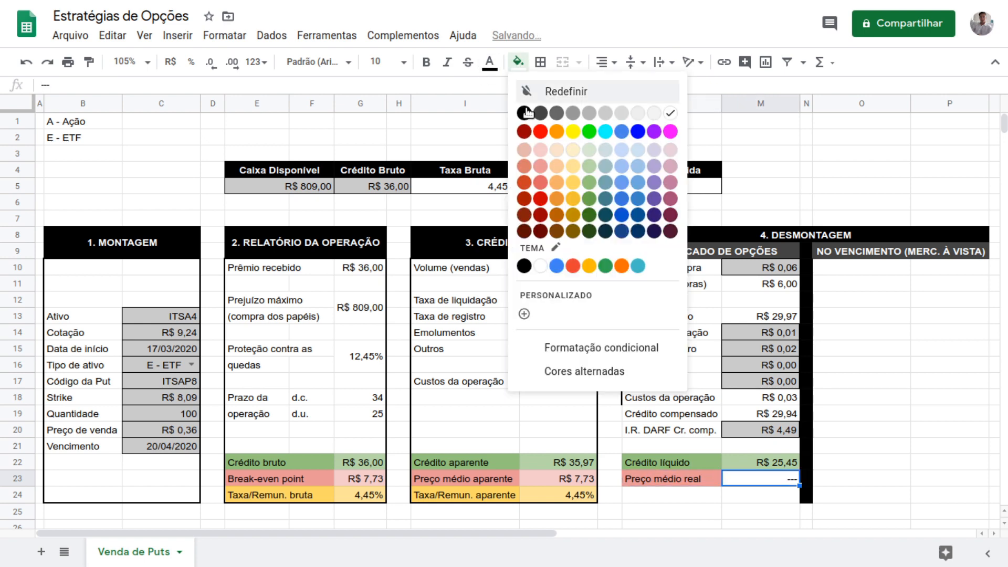
{"action": "left_click", "coordinate": [543, 154]}
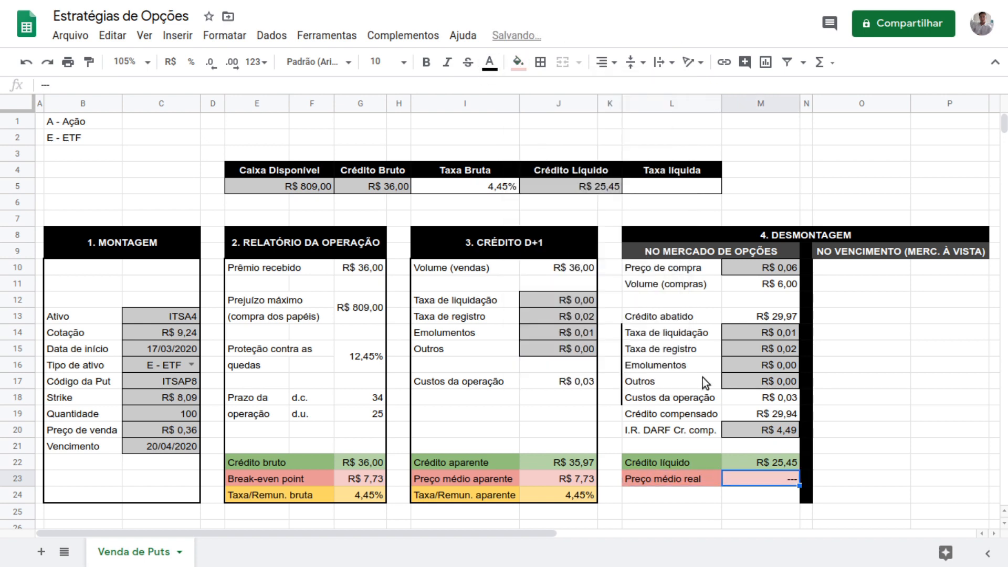
Copy the formatted label "Taxa/Remun. aparente" from I24 into L24, below "Preço médio real".
{"action": "key", "text": "Down"}
{"action": "key", "text": "Left"}
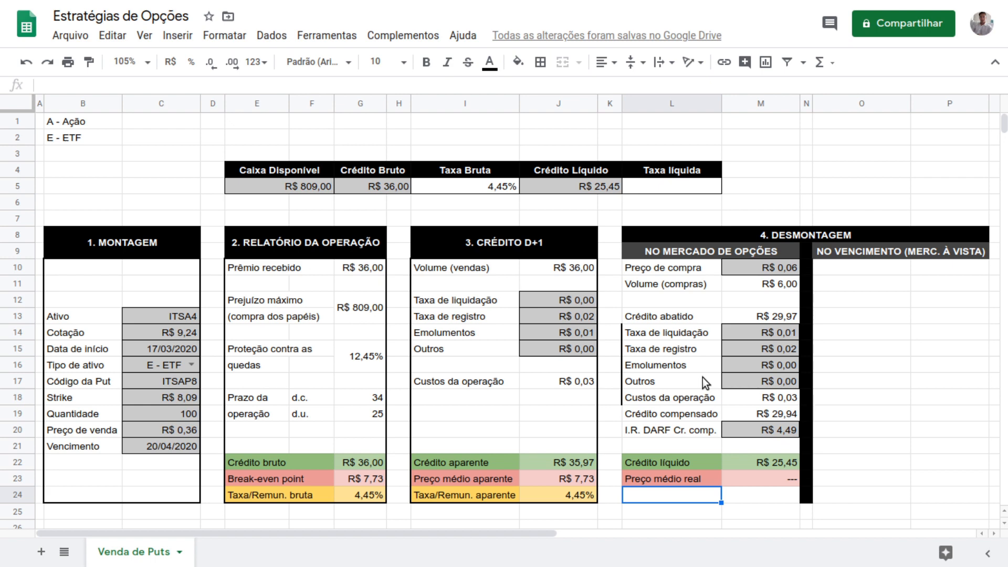
{"action": "key", "text": "Left"}
{"action": "key", "text": "Left"}
{"action": "key", "text": "Left"}
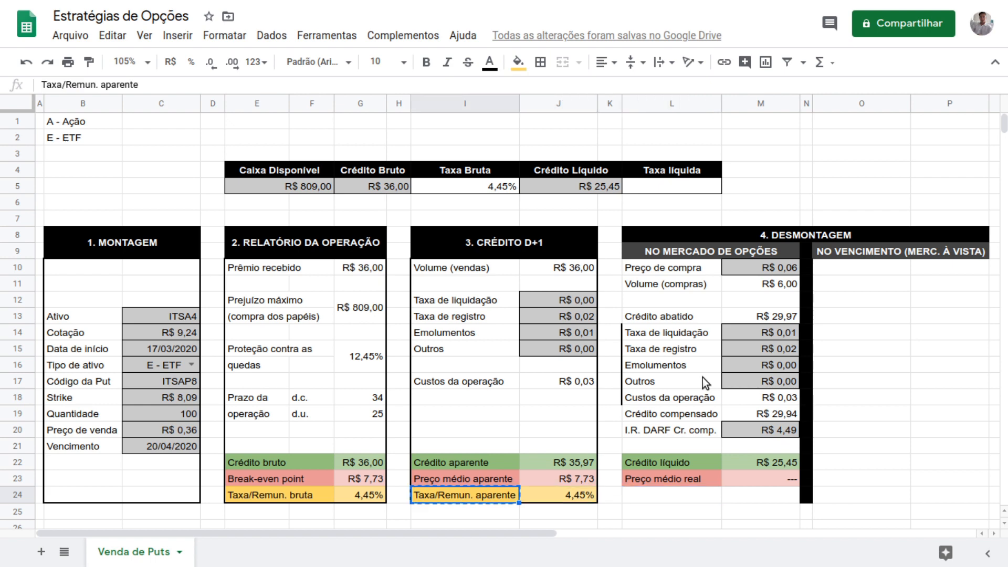
{"action": "key", "text": "Right"}
{"action": "key", "text": "Right"}
{"action": "key", "text": "Right"}
{"action": "type", "text": "Taxa/Remun. aparente"}
{"action": "key", "text": "Return"}
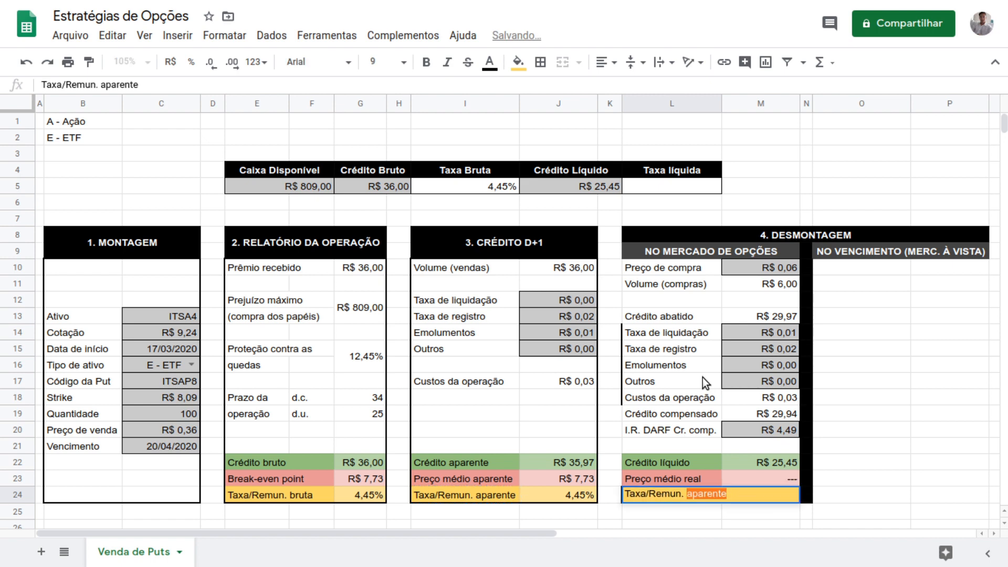
Change the copied label in L24 to "Taxa/Remun. líquida".
{"action": "key", "text": "BackSpace"}
{"action": "key", "text": "BackSpace"}
{"action": "key", "text": "BackSpace"}
{"action": "key", "text": "BackSpace"}
{"action": "key", "text": "BackSpace"}
{"action": "key", "text": "BackSpace"}
{"action": "key", "text": "BackSpace"}
{"action": "key", "text": "BackSpace"}
{"action": "type", "text": "líquida"}
{"action": "key", "text": "Return"}
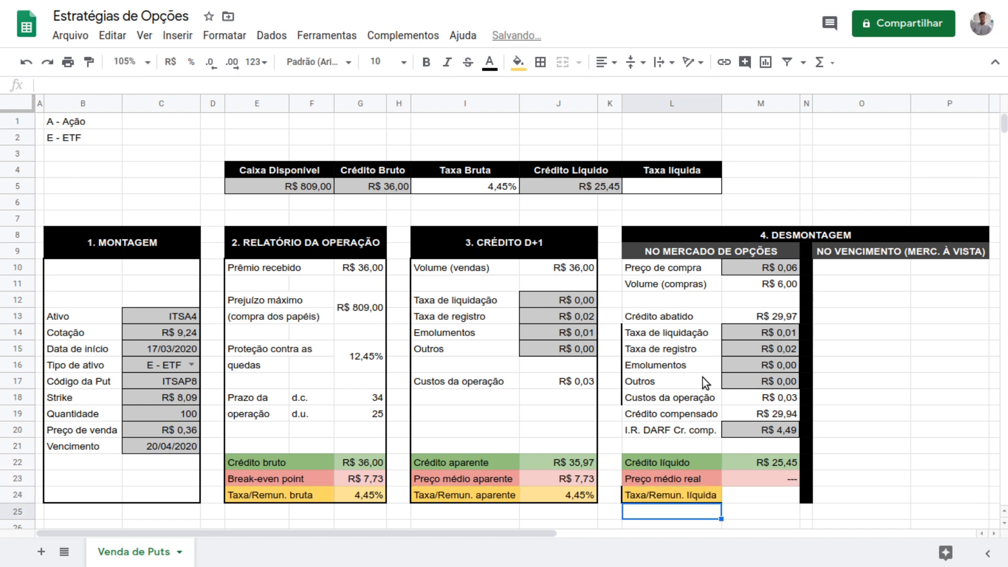
Calculate the net rate in M24 as net credit divided by maximum loss with the formula =M22/G12.
{"action": "key", "text": "Up"}
{"action": "key", "text": "Right"}
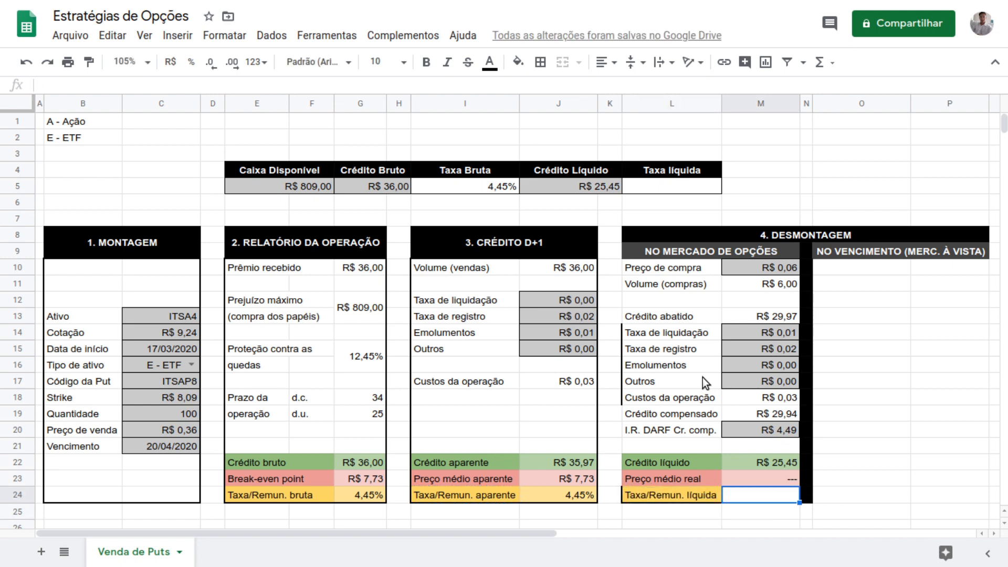
{"action": "type", "text": "="}
{"action": "key", "text": "Up"}
{"action": "key", "text": "Up"}
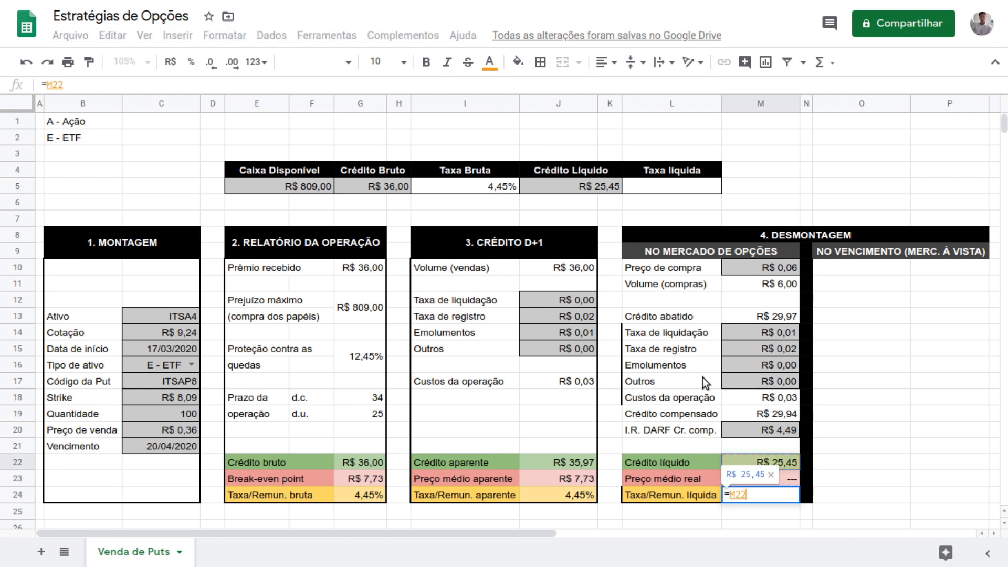
{"action": "type", "text": "/"}
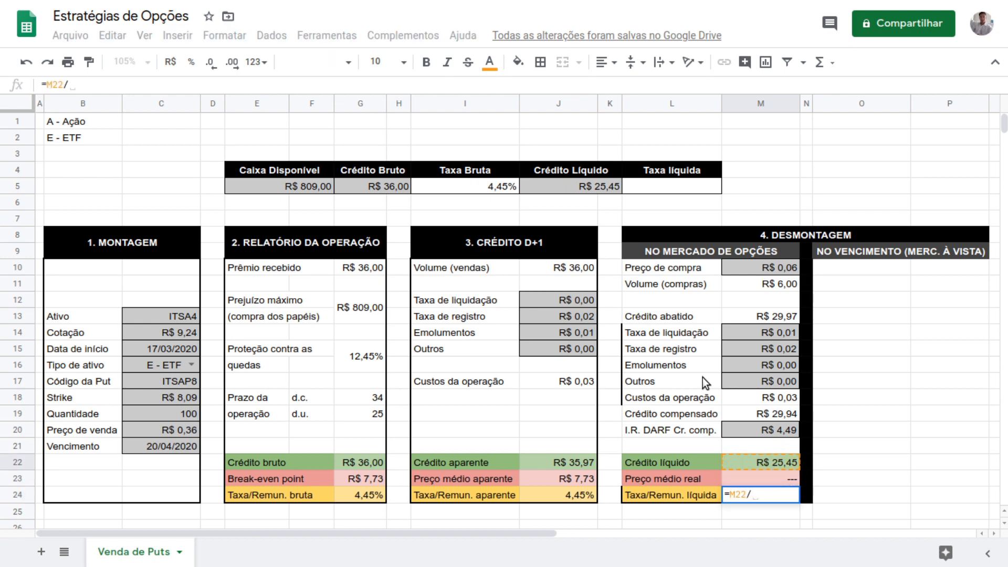
{"action": "left_click", "coordinate": [367, 311]}
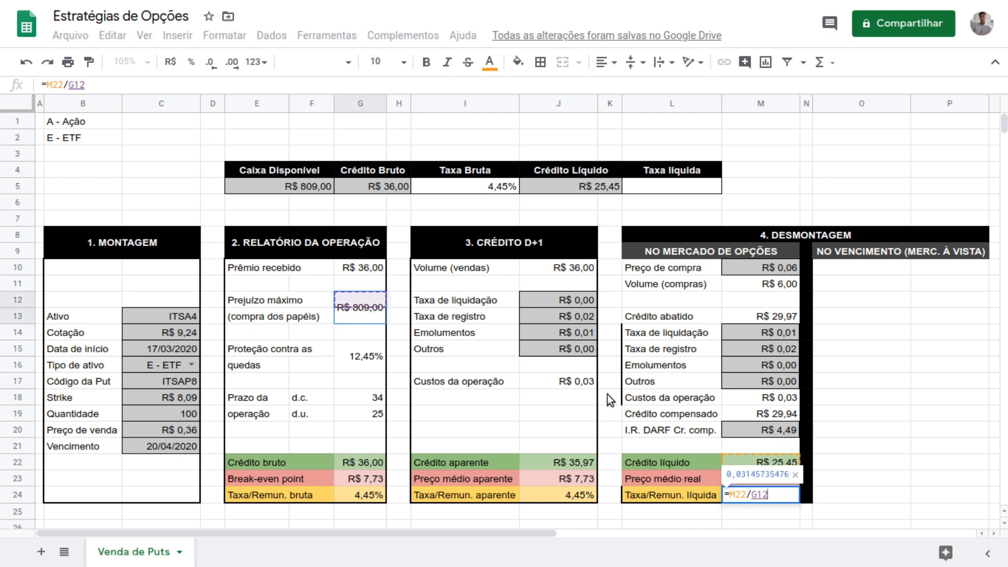
{"action": "key", "text": "Return"}
Format the net rate cell M24 as a percentage and fill it with light yellow.
{"action": "key", "text": "Up"}
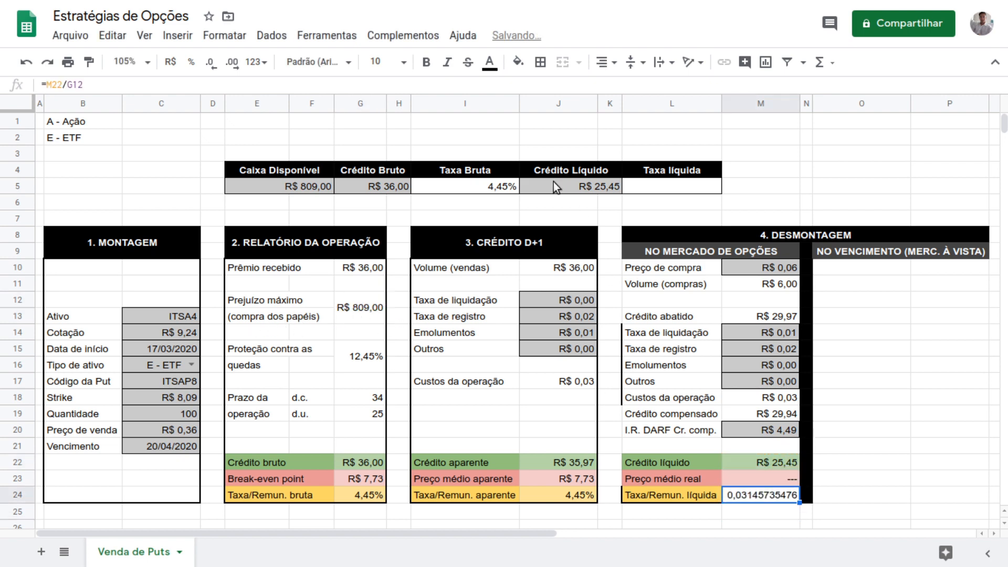
{"action": "left_click", "coordinate": [192, 61]}
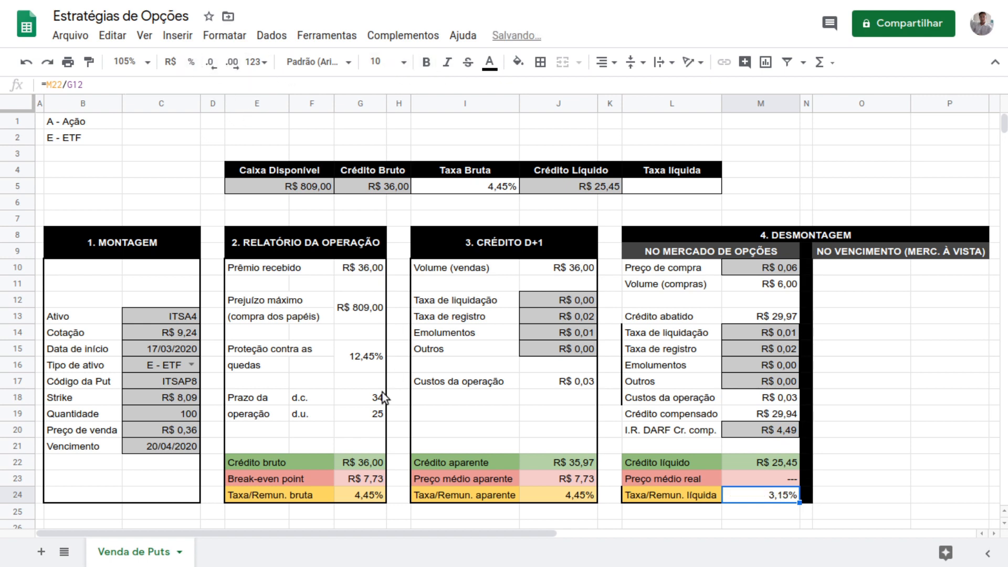
{"action": "left_click", "coordinate": [519, 62]}
{"action": "left_click", "coordinate": [574, 167]}
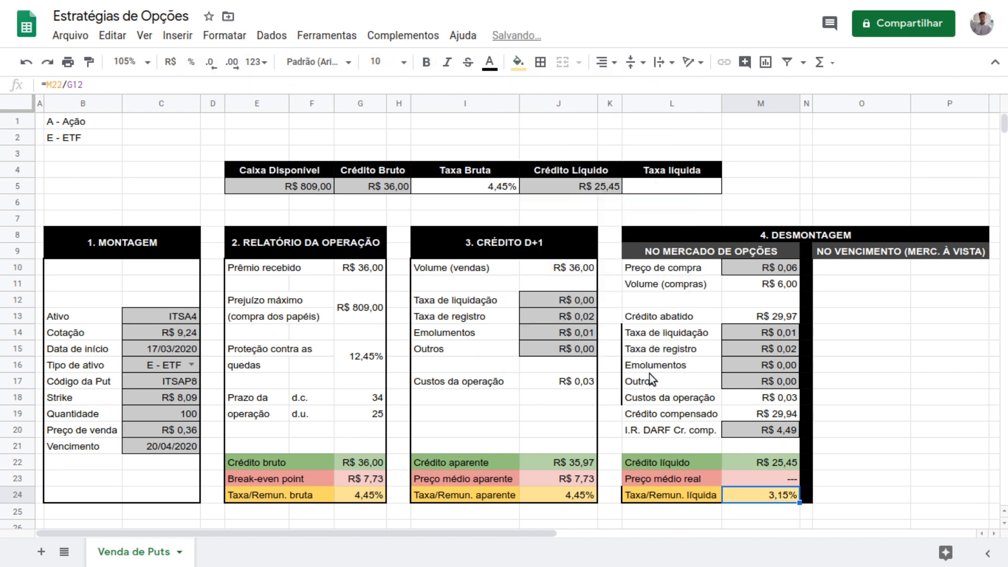
Compare the gross rate in G24 with the net rate in M24 and the purchase price in M10.
{"action": "left_click", "coordinate": [317, 495]}
{"action": "left_click", "coordinate": [353, 494]}
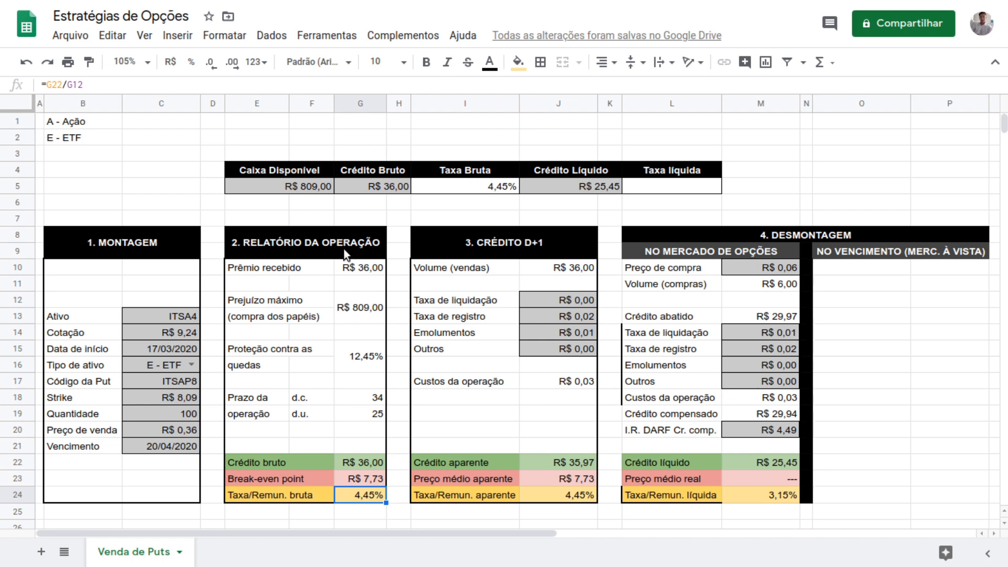
{"action": "left_click", "coordinate": [740, 273]}
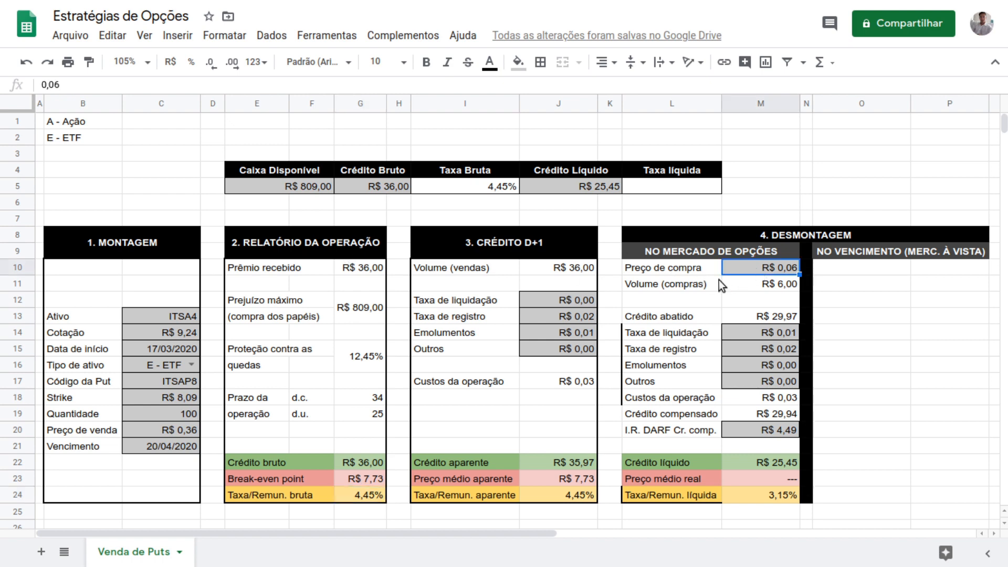
{"action": "left_click", "coordinate": [772, 498]}
{"action": "left_click", "coordinate": [783, 271]}
{"action": "left_click", "coordinate": [776, 497]}
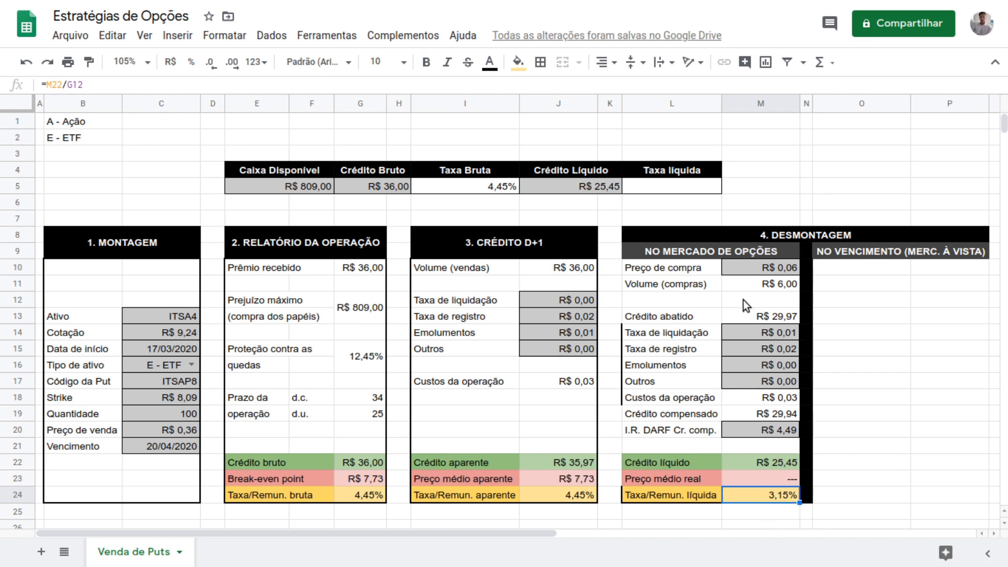
Set the option purchase price in M10 to 0,16 to test its effect on the net rate.
{"action": "left_click", "coordinate": [775, 270]}
{"action": "type", "text": "0,16"}
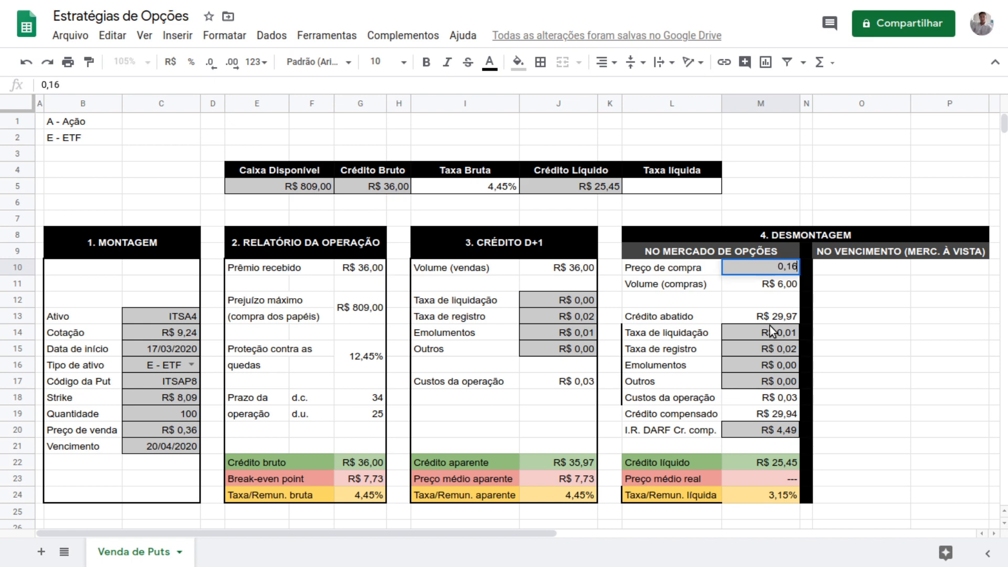
{"action": "key", "text": "Return"}
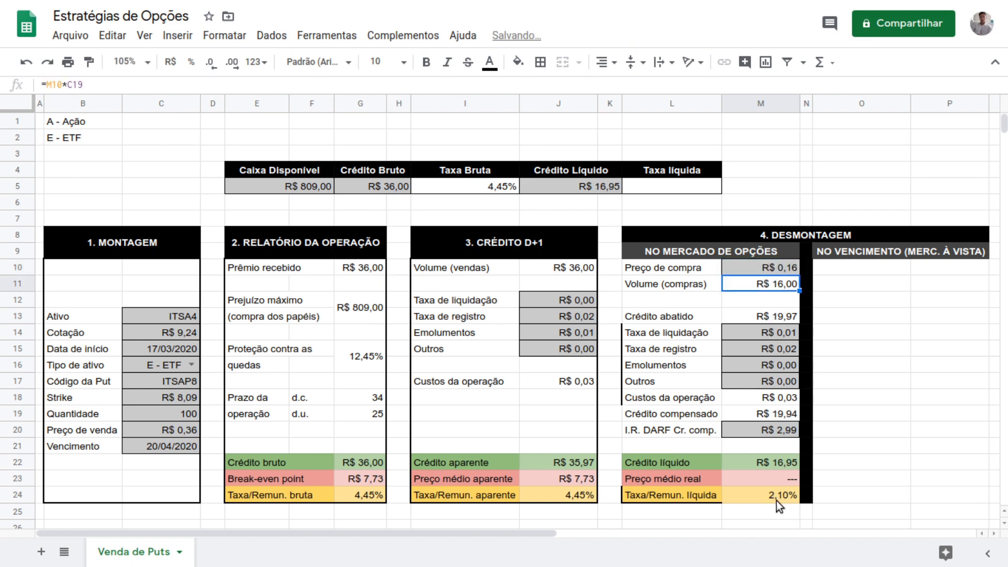
Set the option purchase price in M10 back to 0,06.
{"action": "key", "text": "Up"}
{"action": "key", "text": "F2"}
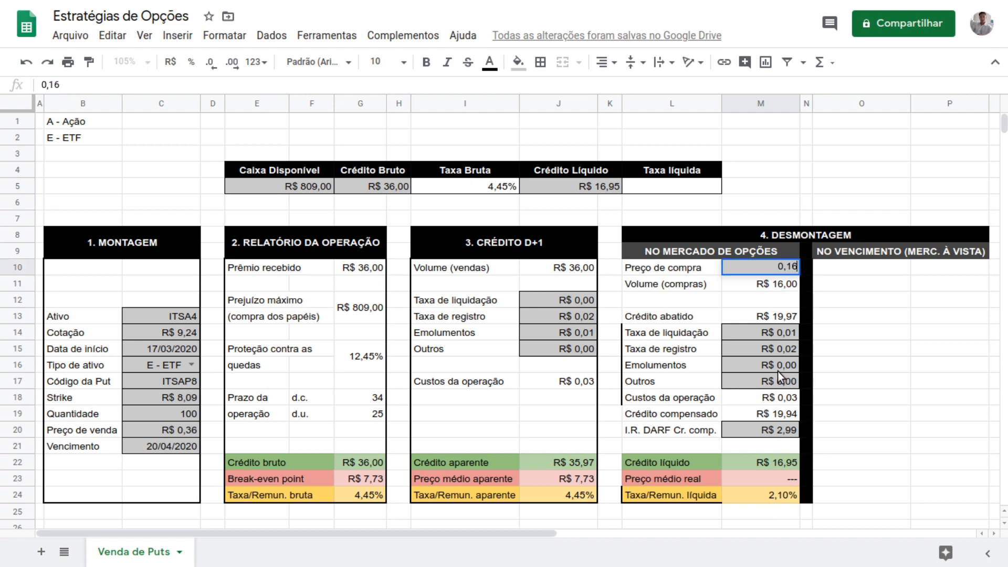
{"action": "key", "text": "Left"}
{"action": "key", "text": "BackSpace"}
{"action": "type", "text": "0"}
{"action": "key", "text": "Return"}
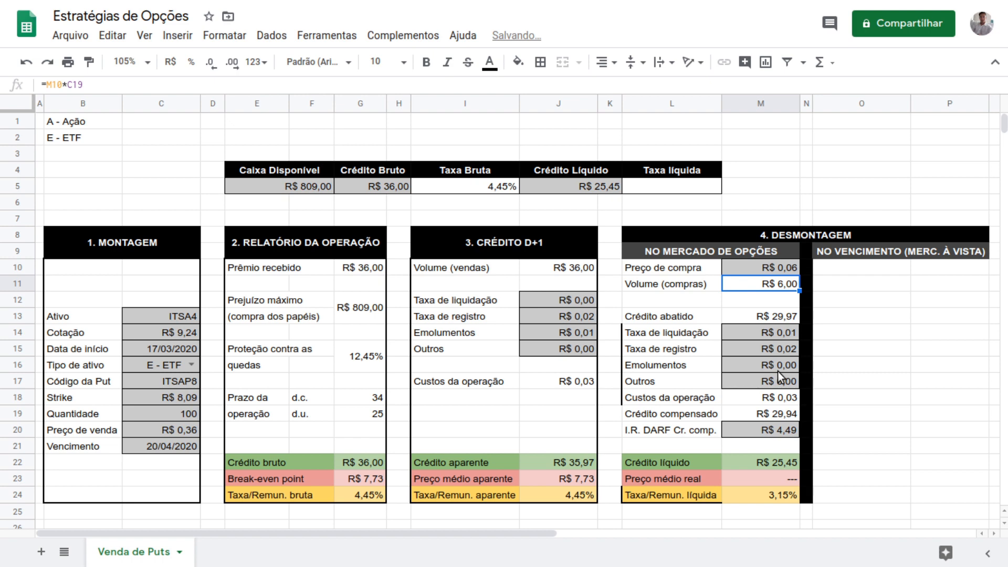
{"action": "key", "text": "Right"}
{"action": "key", "text": "Right"}
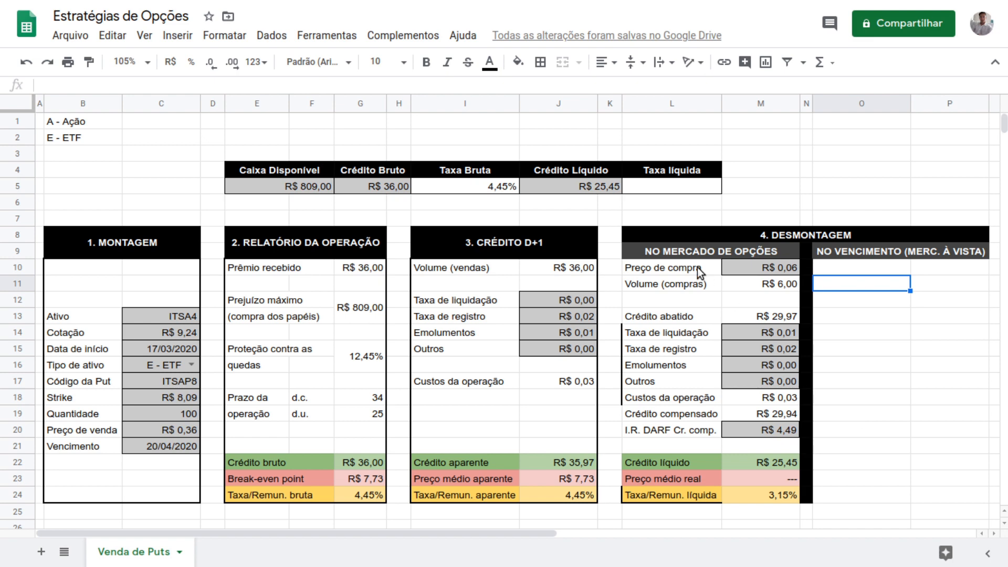
{"action": "left_click", "coordinate": [650, 251]}
{"action": "left_click", "coordinate": [657, 268]}
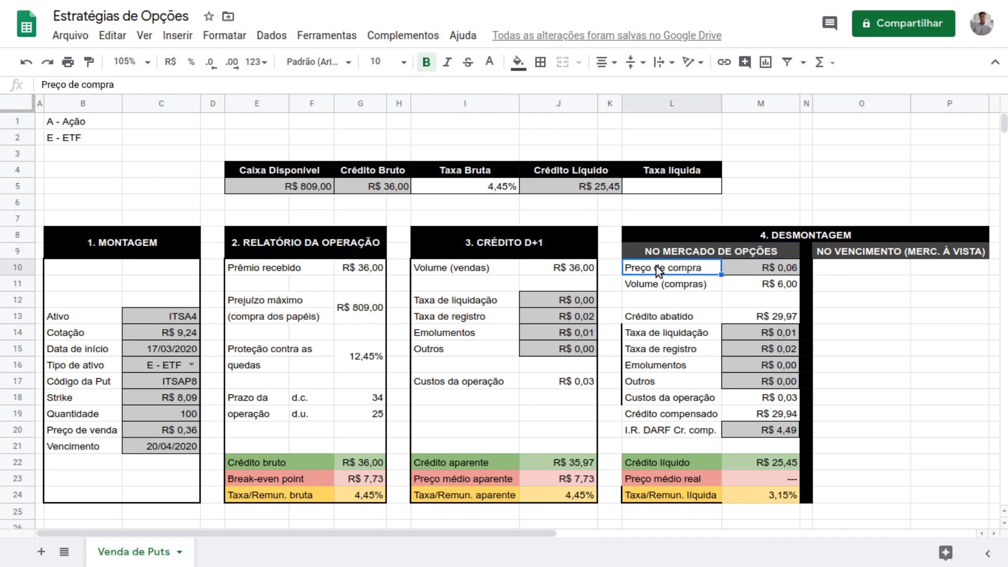
Apply an outer border around the market unwinding block, cells L10:M24.
{"action": "left_click", "coordinate": [783, 493], "text": "shift"}
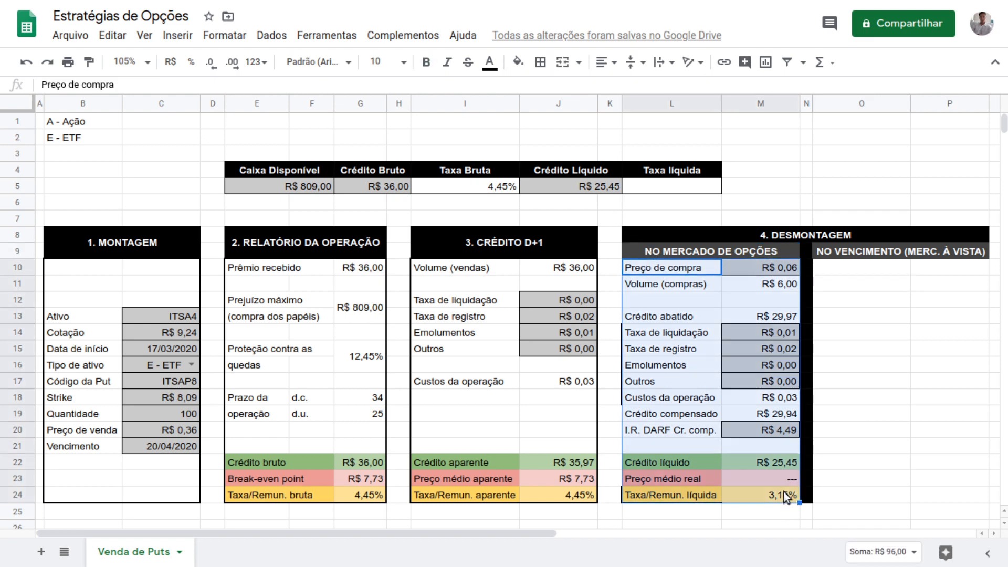
{"action": "left_click", "coordinate": [541, 63]}
{"action": "left_click", "coordinate": [626, 91]}
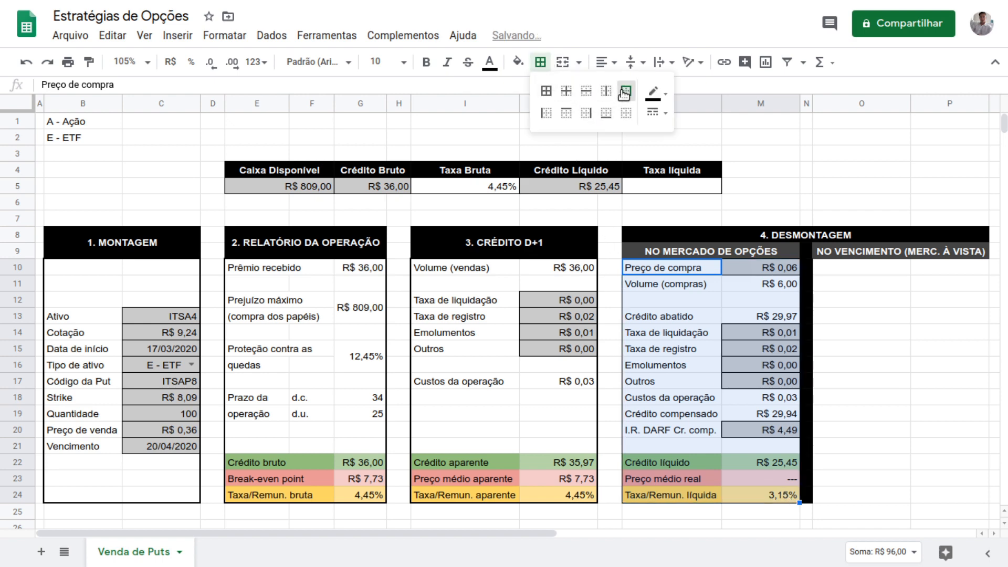
{"action": "left_click", "coordinate": [652, 108]}
{"action": "left_click", "coordinate": [689, 157]}
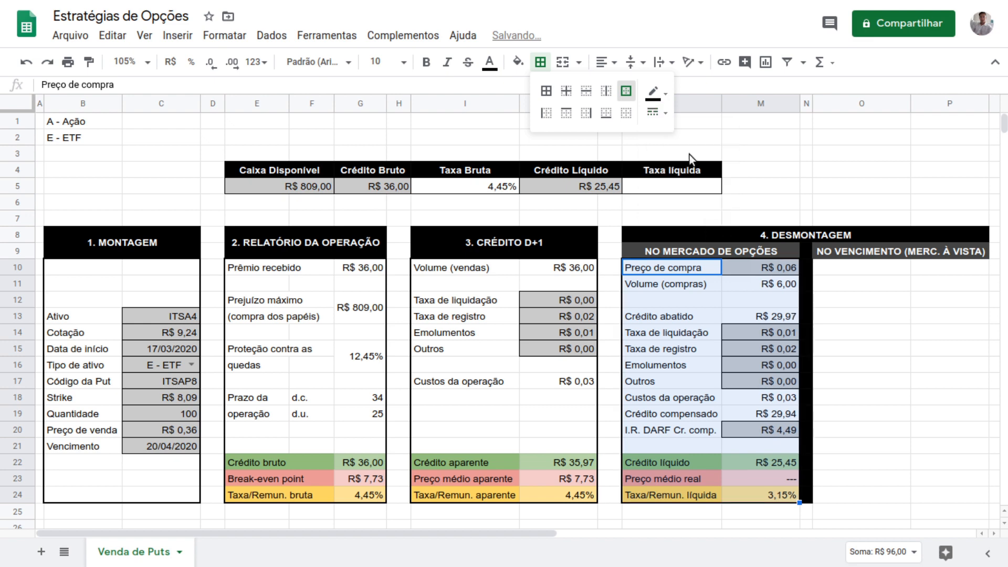
Enter the label "Foi exercido?" in cell O10, under the NO VENCIMENTO (MERC. À VISTA) heading.
{"action": "left_click", "coordinate": [825, 266]}
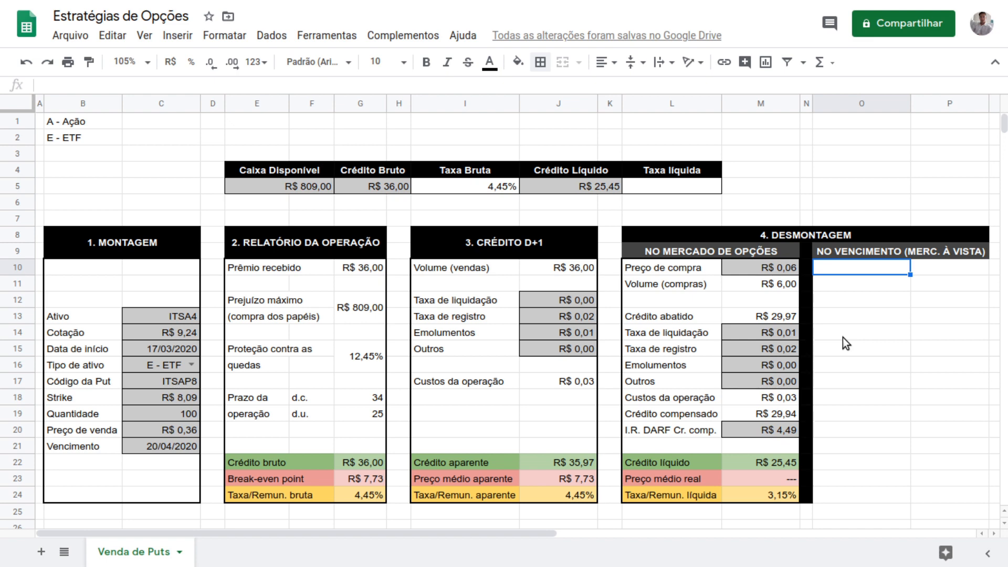
{"action": "type", "text": "Foi xer"}
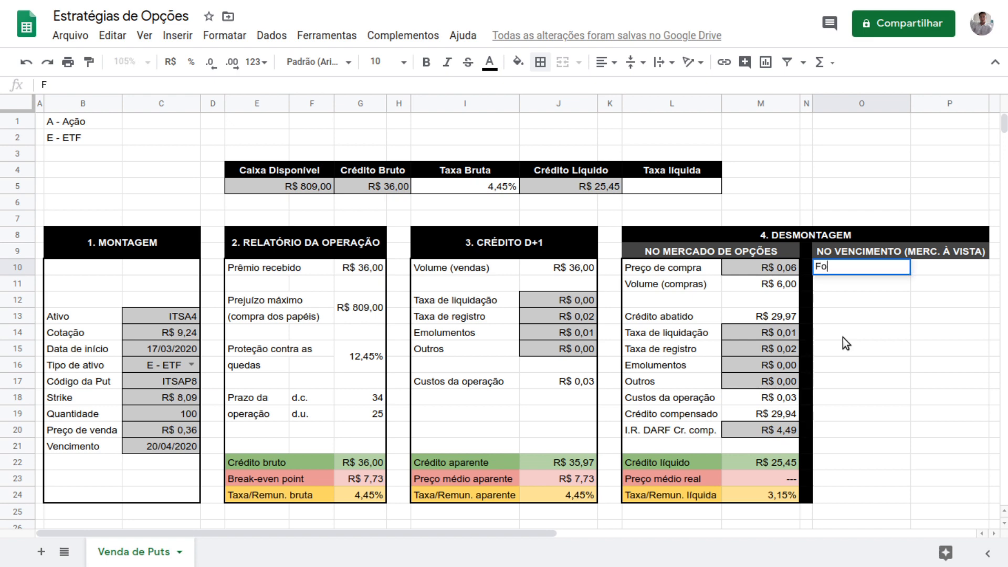
{"action": "key", "text": "BackSpace"}
{"action": "key", "text": "BackSpace"}
{"action": "key", "text": "BackSpace"}
{"action": "type", "text": "exer"}
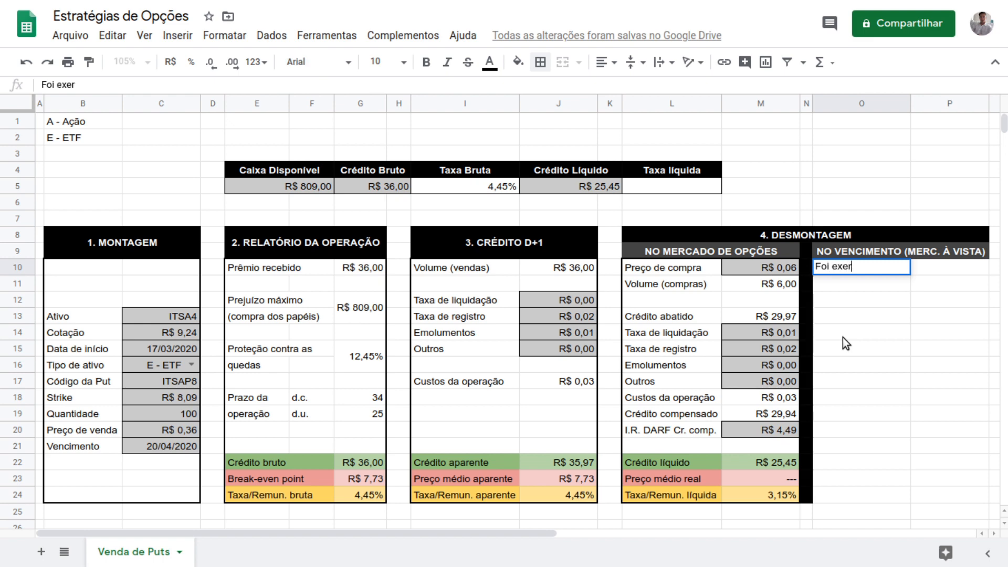
{"action": "type", "text": "cido?"}
{"action": "key", "text": "Return"}
Enter the list options "0 - Não" in cell P1 and "1 - Sim" in cell P2.
{"action": "key", "text": "Up"}
{"action": "key", "text": "Right"}
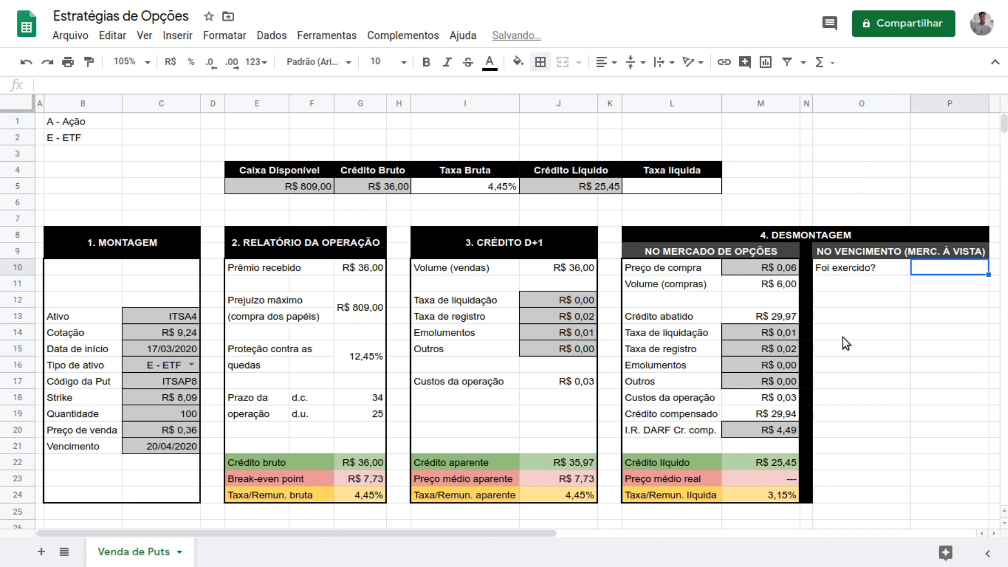
{"action": "key", "text": "ctrl+Up"}
{"action": "type", "text": "0 - Não"}
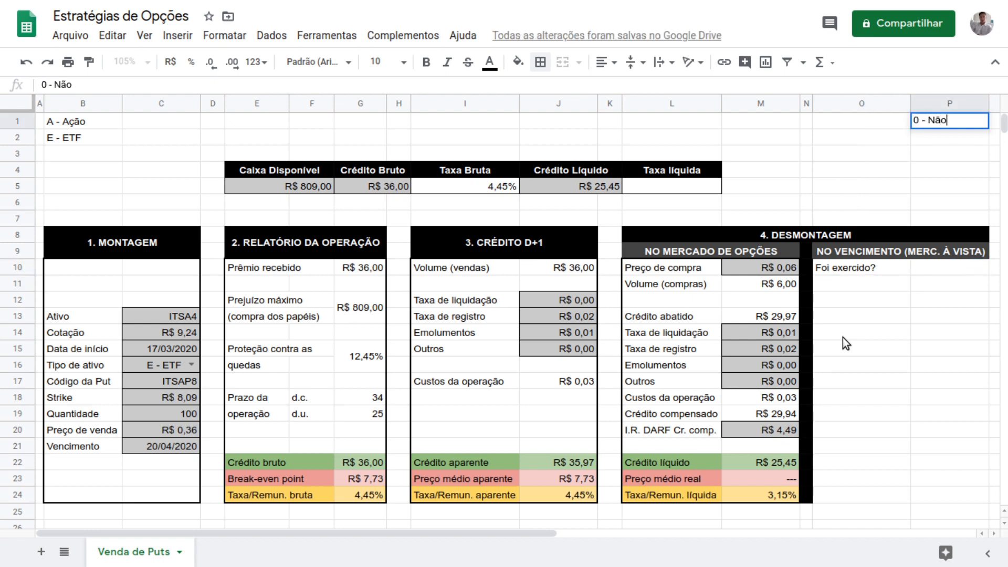
{"action": "key", "text": "Return"}
{"action": "type", "text": "1 - Sim"}
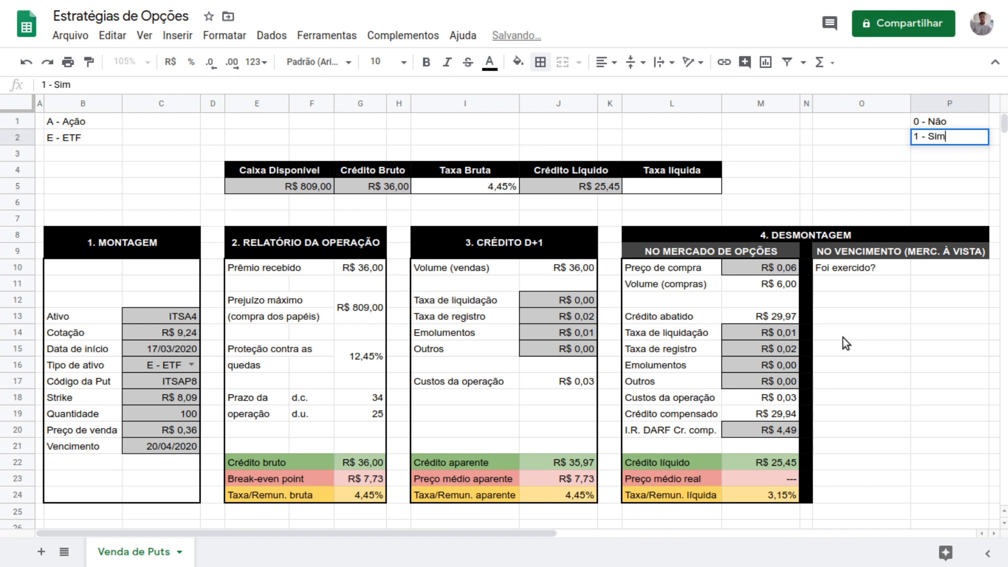
{"action": "key", "text": "Return"}
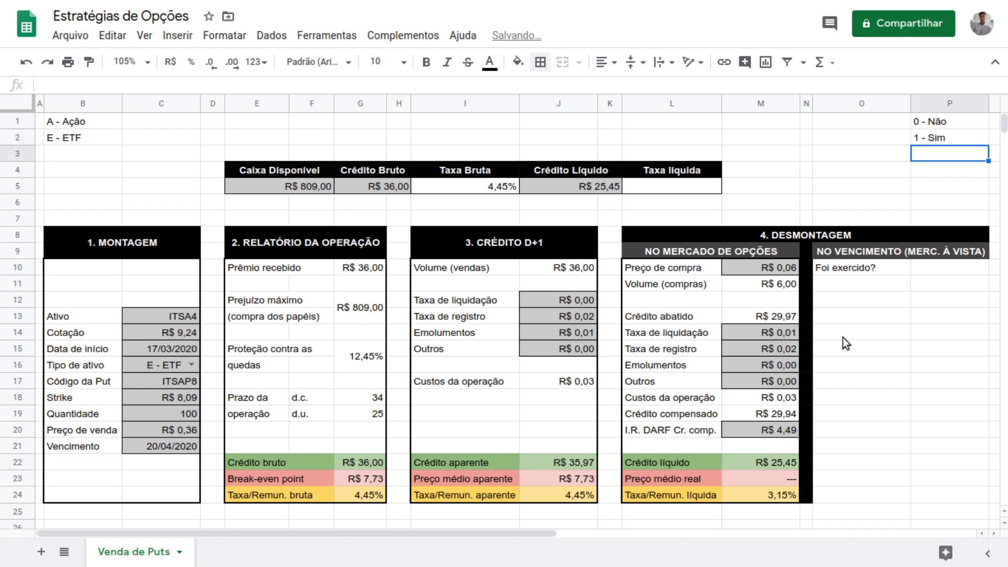
Copy the Tipo de ativo dropdown cell C16 into P10 beside "Foi exercido?" and clear the pasted value.
{"action": "left_click", "coordinate": [932, 271]}
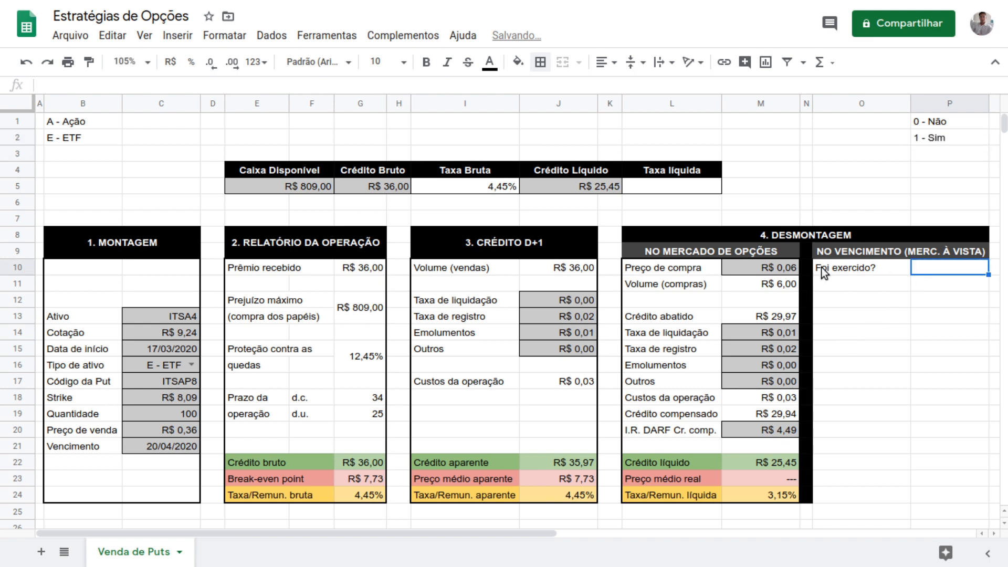
{"action": "left_click", "coordinate": [781, 267]}
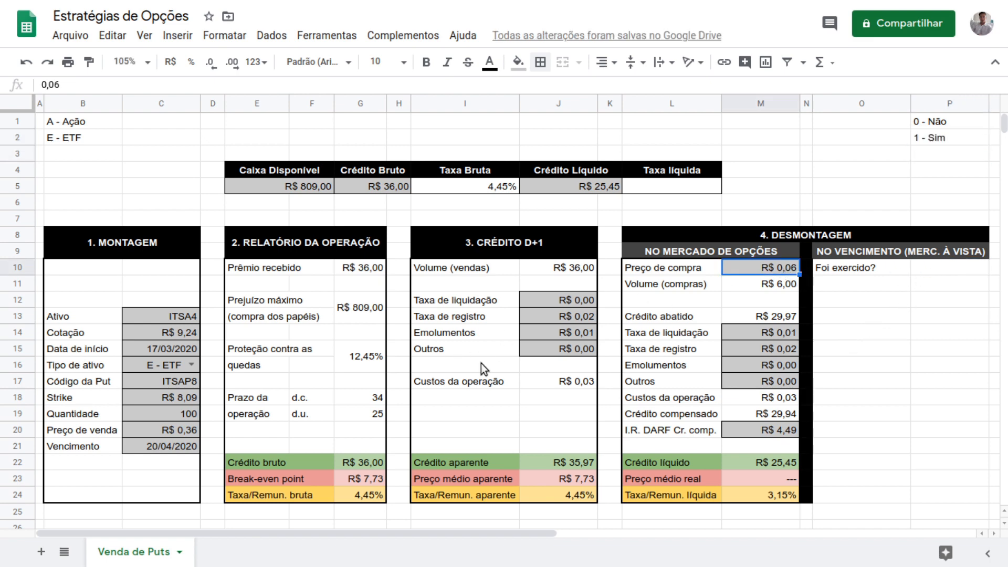
{"action": "left_click", "coordinate": [170, 365]}
{"action": "key", "text": "ctrl+c"}
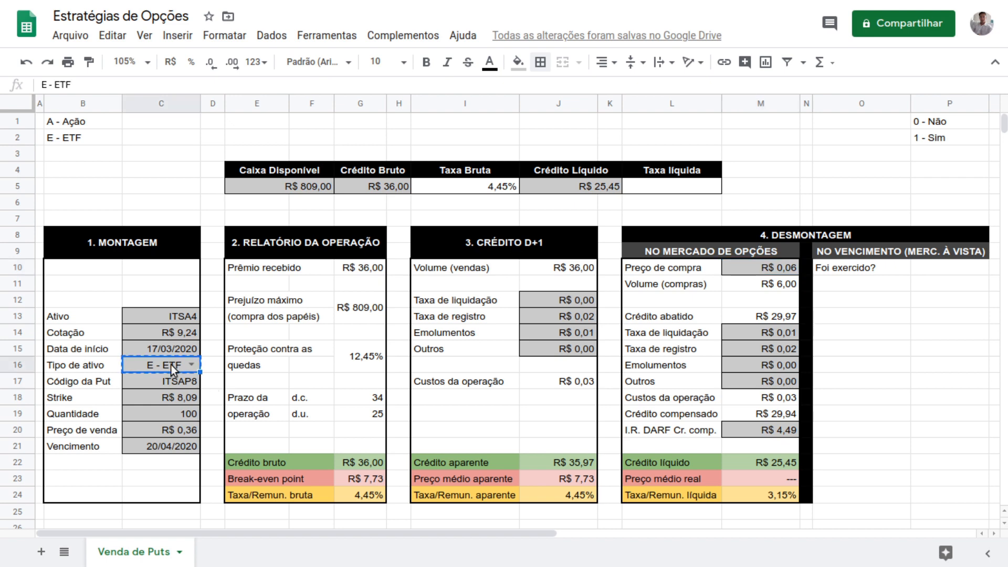
{"action": "left_click", "coordinate": [928, 266]}
{"action": "key", "text": "ctrl+v"}
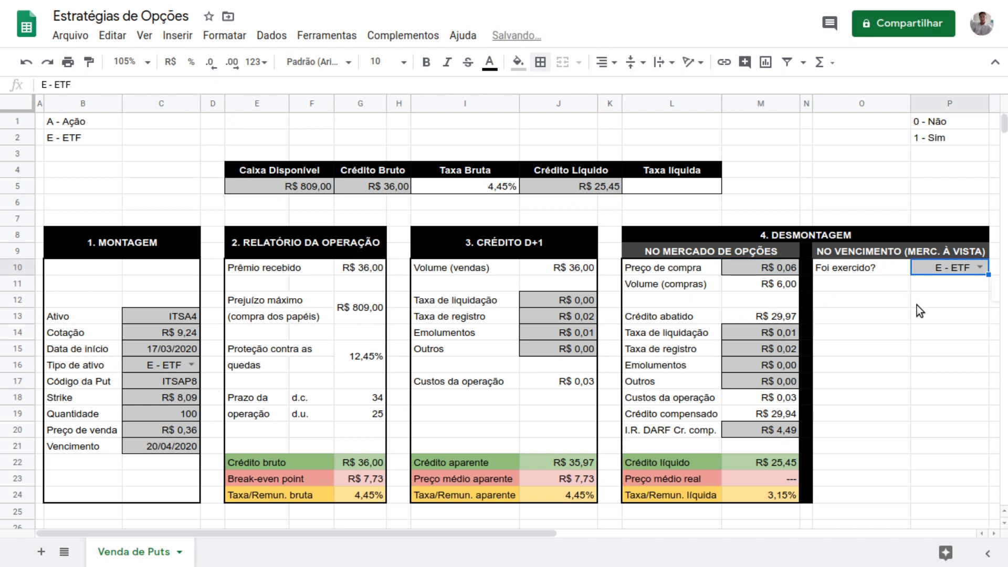
{"action": "key", "text": "Delete"}
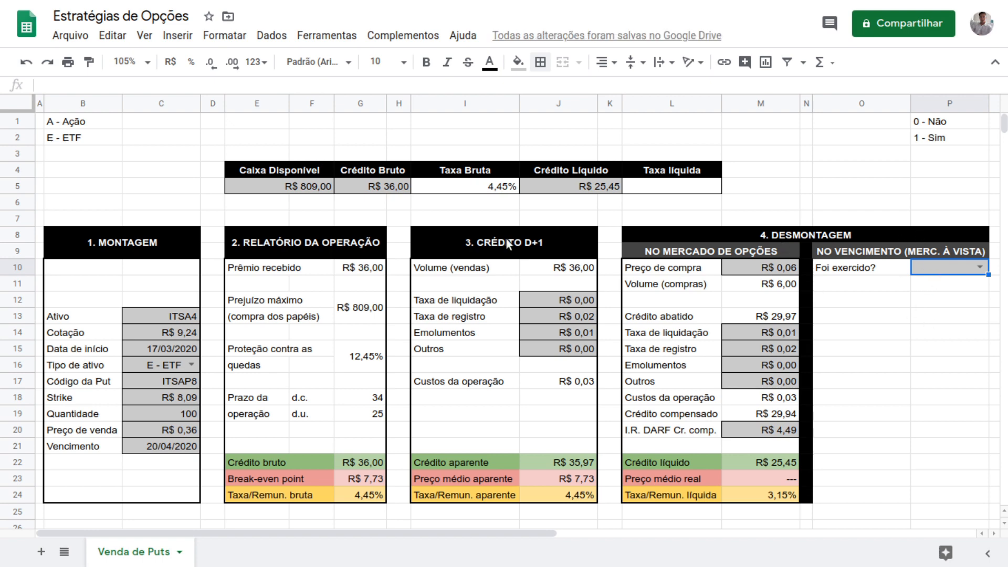
Change the source range of P10's data validation list to P1:P2.
{"action": "left_click", "coordinate": [272, 37]}
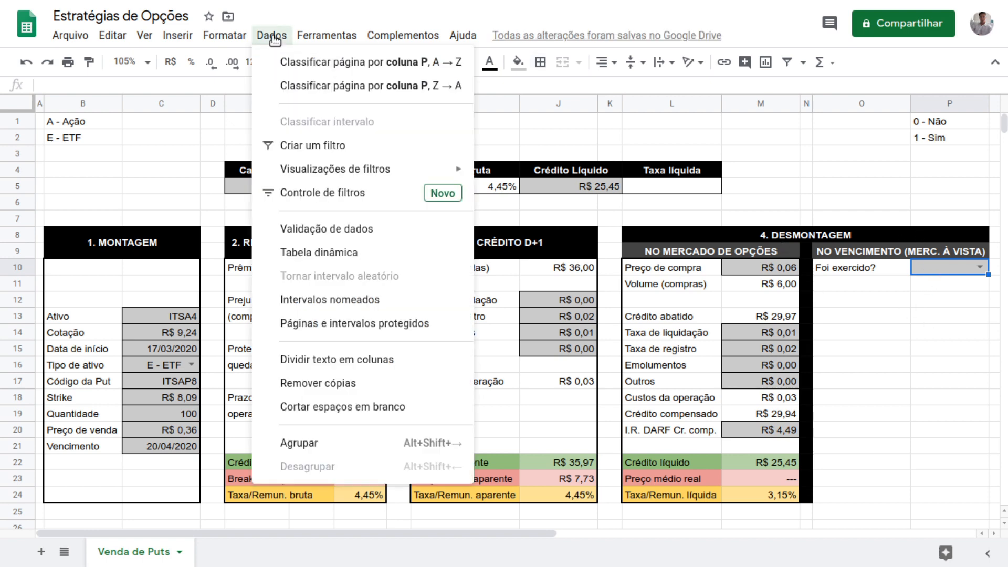
{"action": "left_click", "coordinate": [330, 233]}
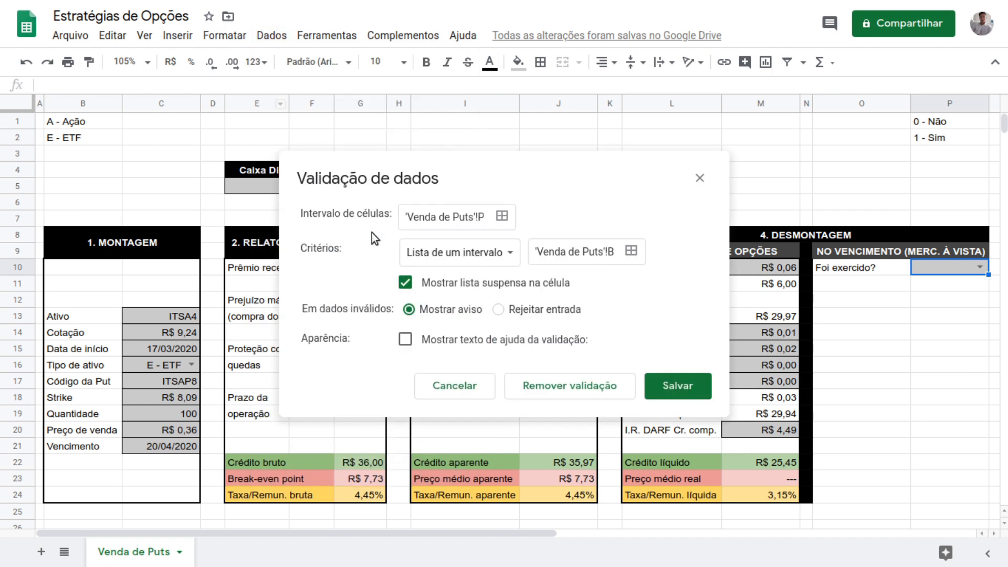
{"action": "left_click", "coordinate": [588, 255]}
{"action": "type", "text": "1:B2"}
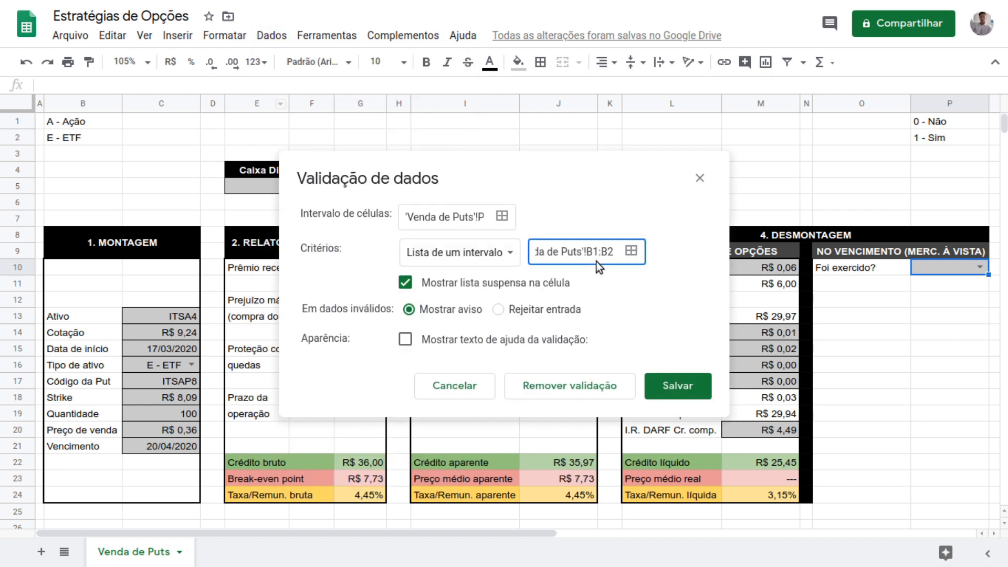
{"action": "left_click", "coordinate": [631, 251]}
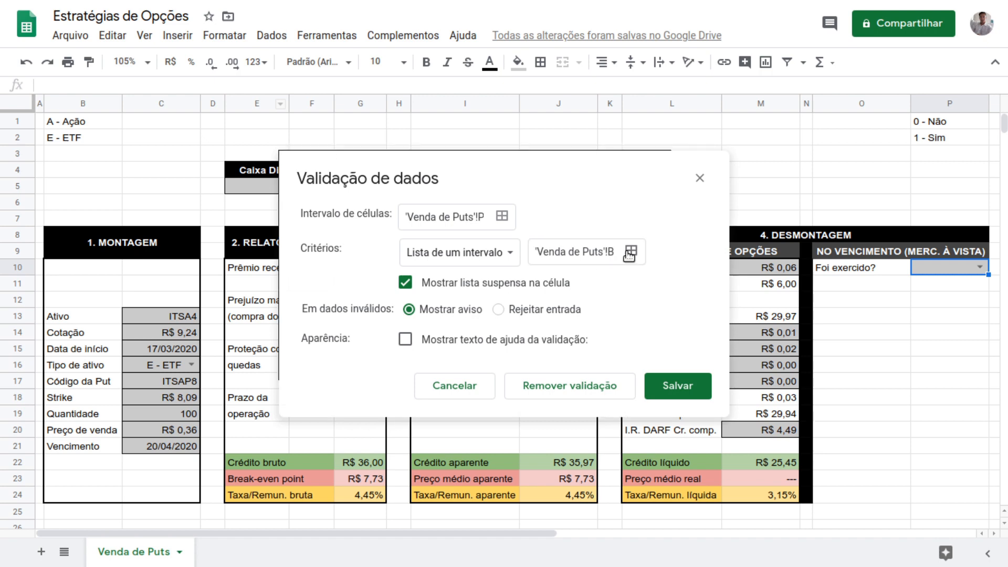
{"action": "left_click", "coordinate": [940, 126]}
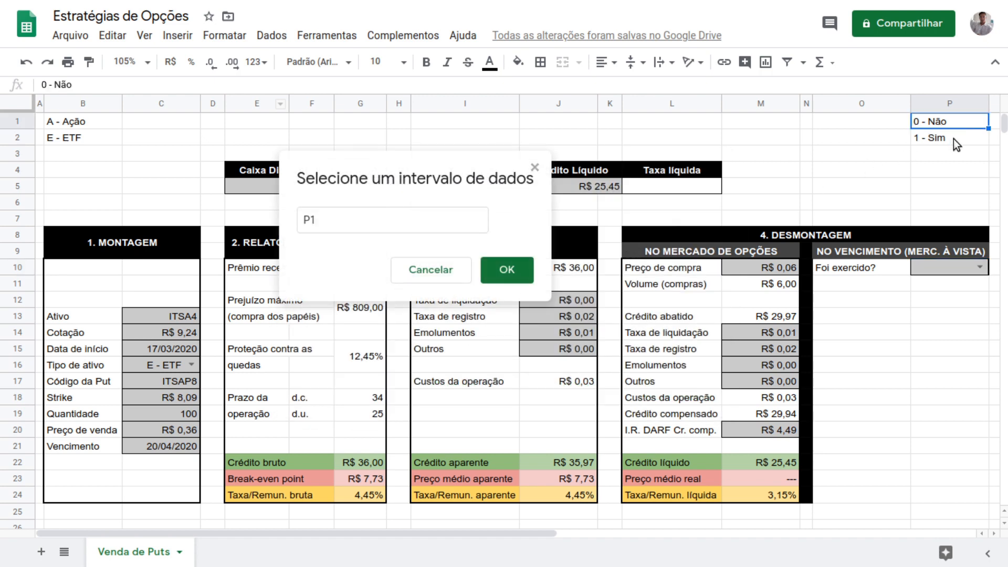
{"action": "left_click", "coordinate": [954, 139], "text": "shift"}
{"action": "left_click", "coordinate": [369, 218]}
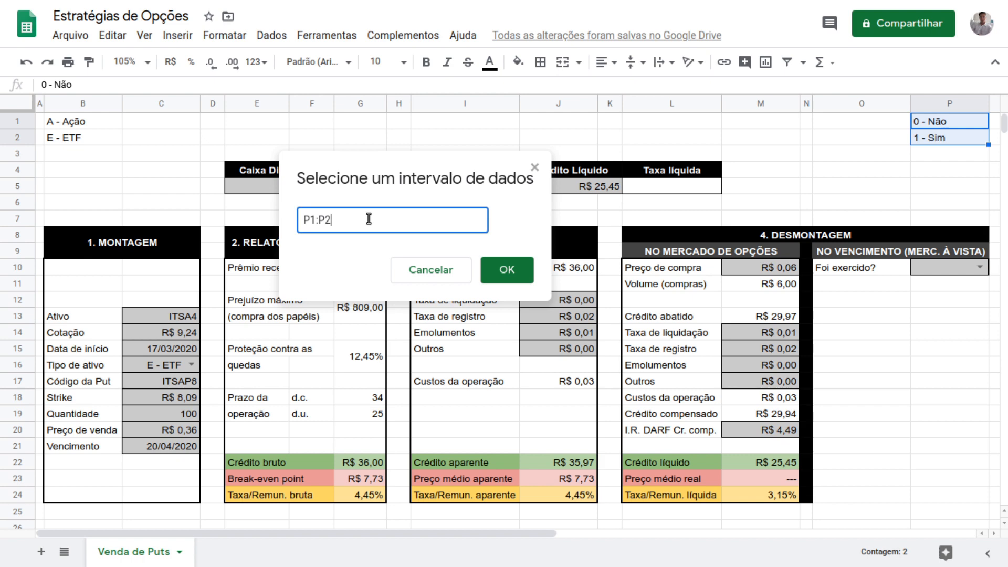
{"action": "left_click", "coordinate": [503, 268]}
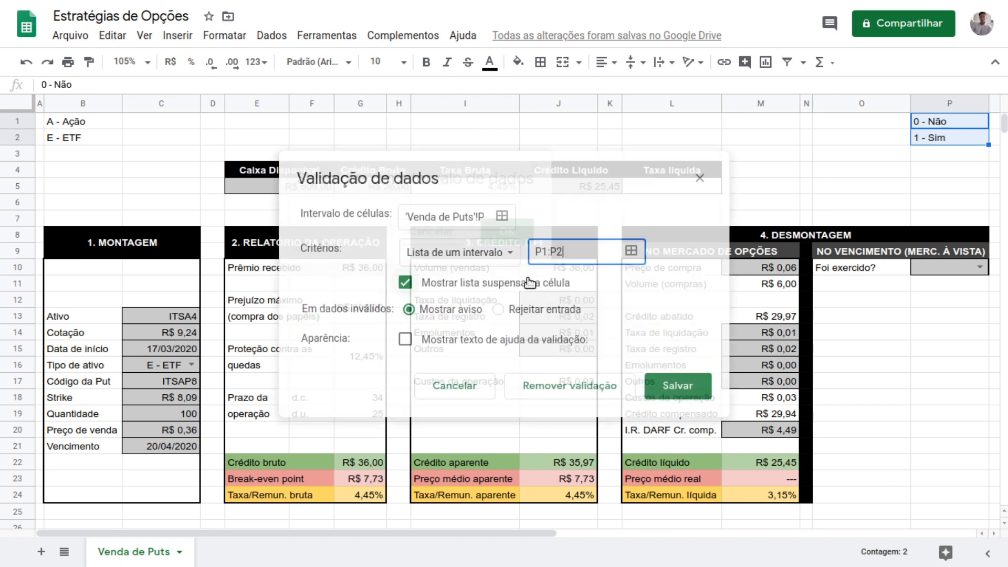
Make the P1:P2 references in the validation list range absolute and save the rule.
{"action": "key", "text": "Home"}
{"action": "type", "text": "$"}
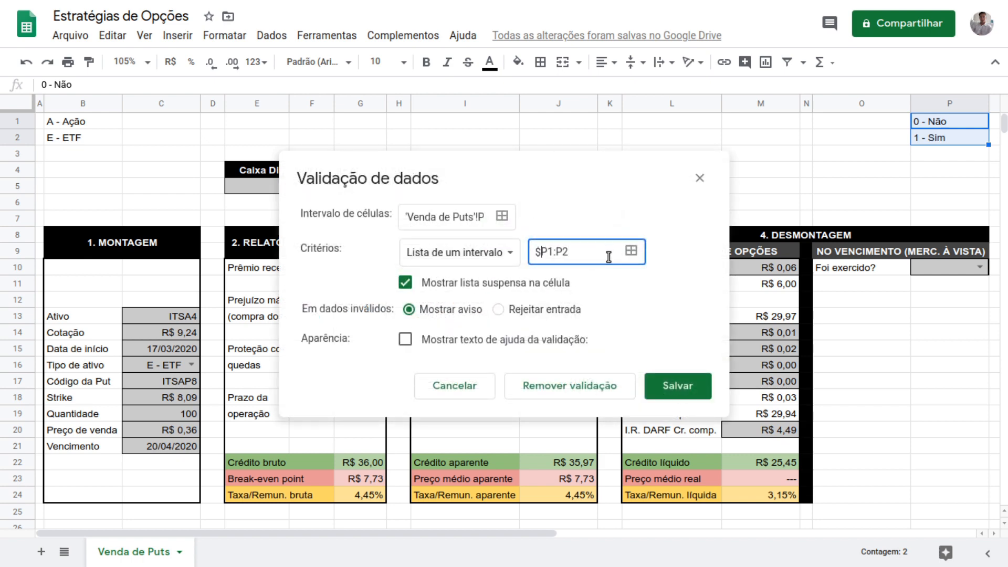
{"action": "key", "text": "Right"}
{"action": "type", "text": "$"}
{"action": "key", "text": "Right"}
{"action": "type", "text": "$"}
{"action": "key", "text": "Right"}
{"action": "type", "text": "$"}
{"action": "left_click", "coordinate": [673, 380]}
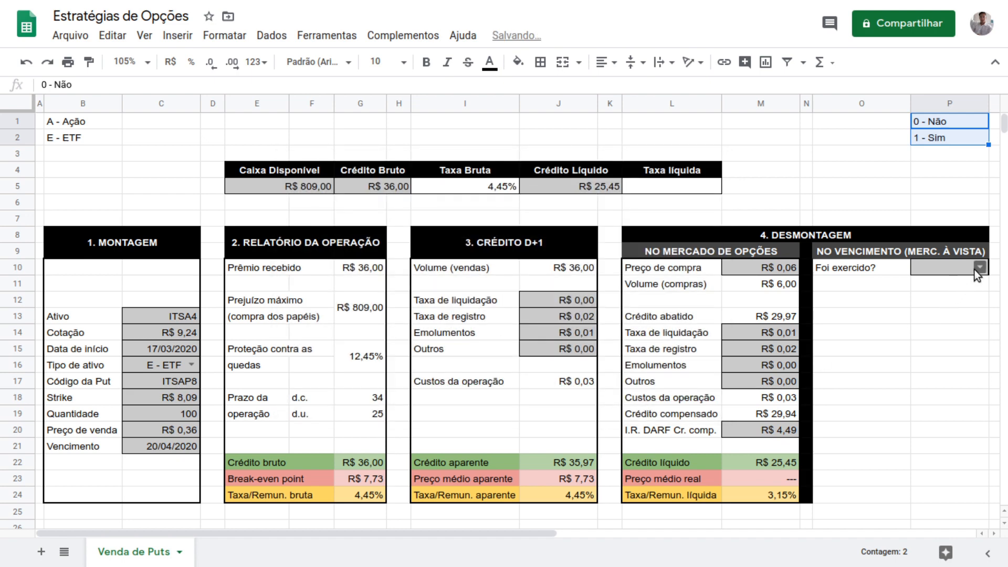
Test the "Foi exercido?" dropdown in P10 with both "0 - Não" and "1 - Sim", leaving it on "0 - Não".
{"action": "left_click", "coordinate": [974, 297]}
{"action": "left_click", "coordinate": [981, 267]}
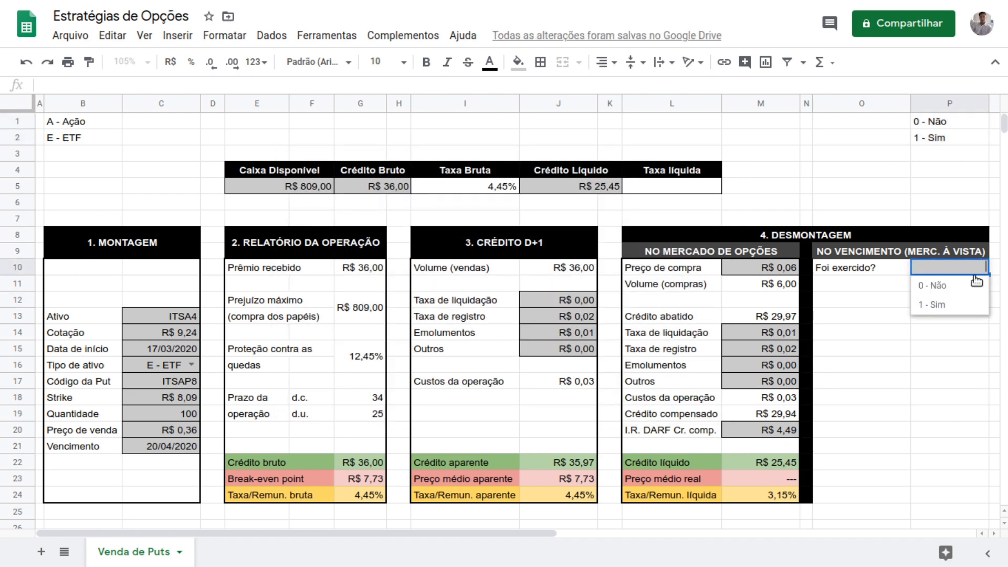
{"action": "left_click", "coordinate": [970, 285]}
{"action": "left_click", "coordinate": [981, 268]}
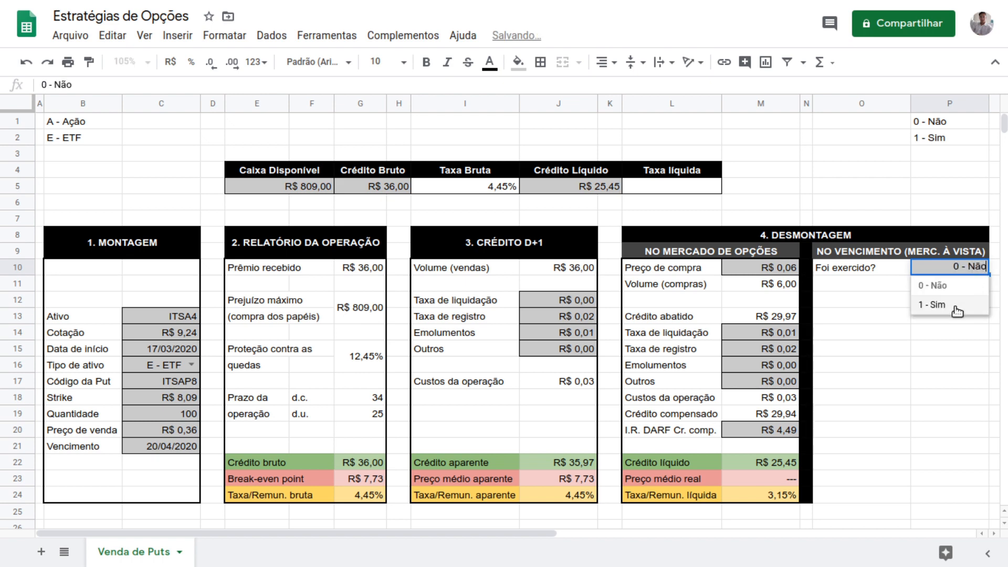
{"action": "left_click", "coordinate": [957, 310]}
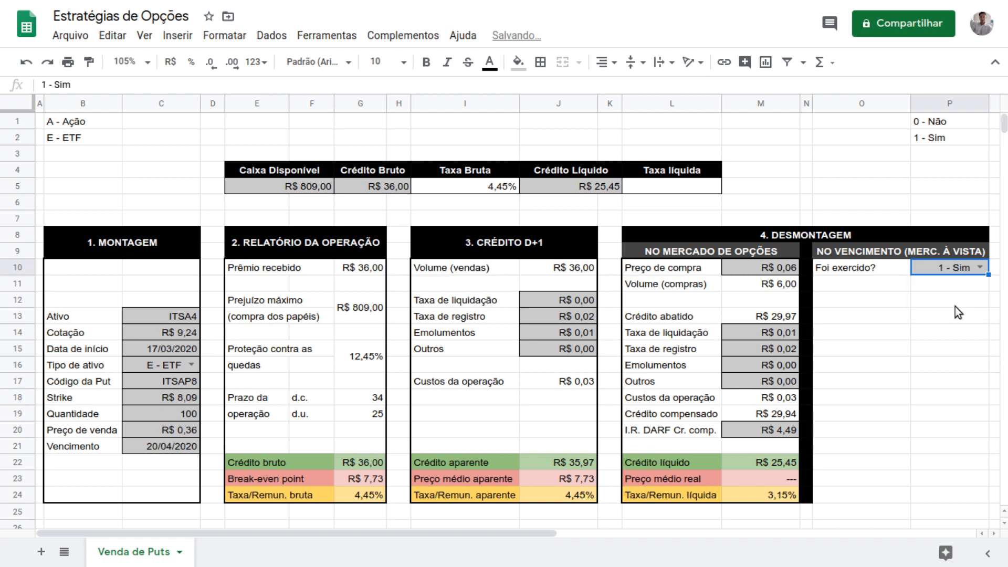
{"action": "left_click", "coordinate": [980, 267]}
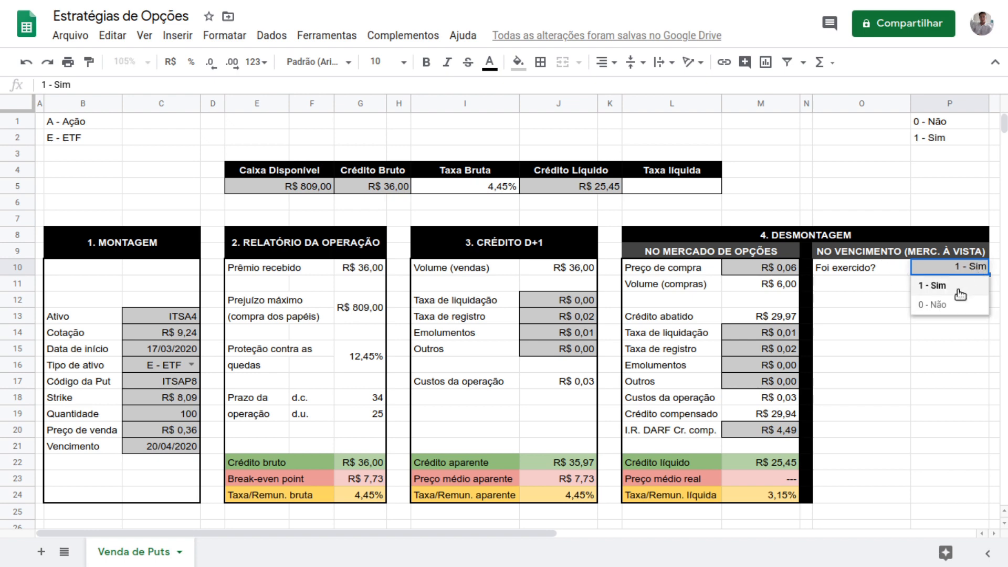
{"action": "left_click", "coordinate": [955, 307]}
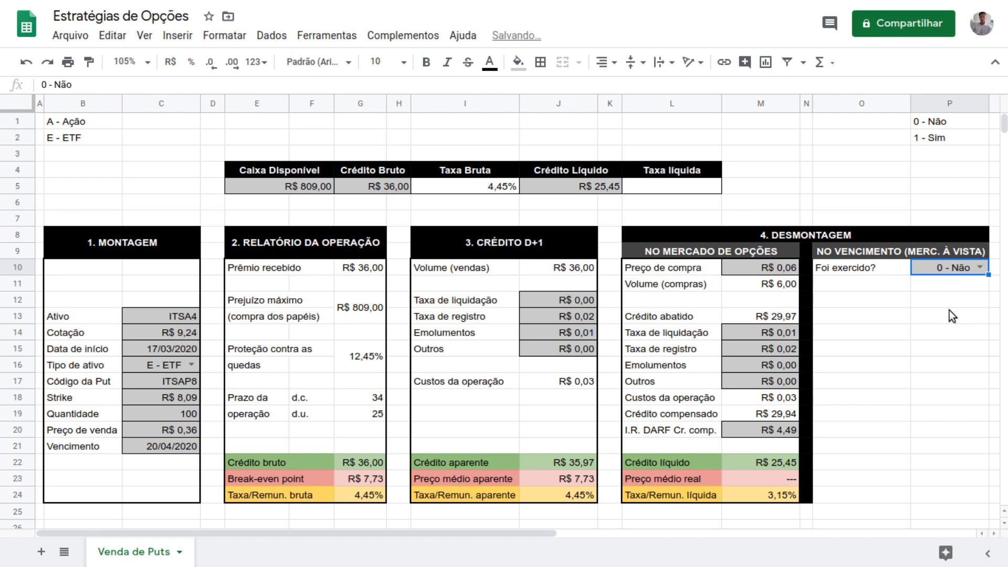
Enter the label "Volume financeiro" in cell O11.
{"action": "key", "text": "Down"}
{"action": "key", "text": "Left"}
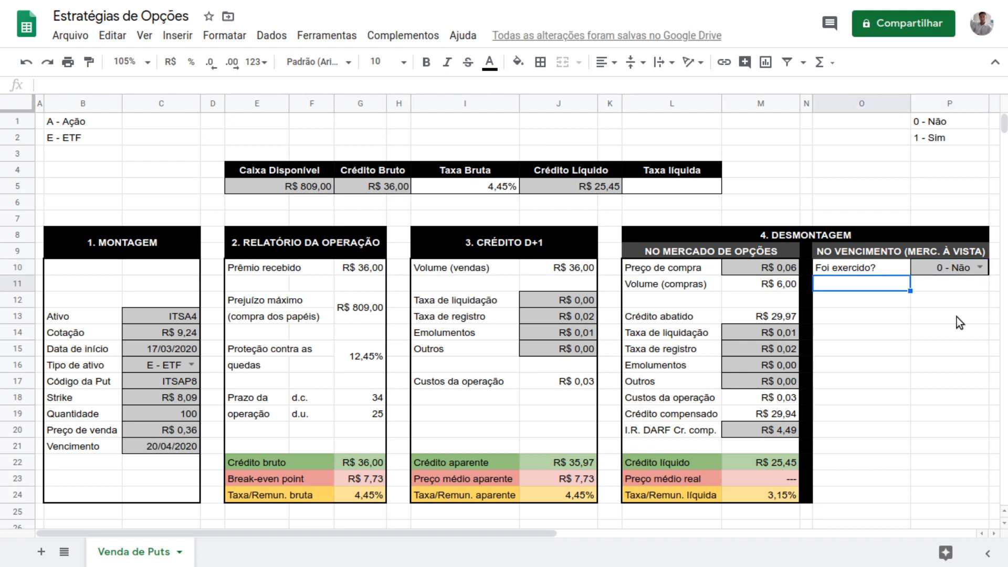
{"action": "type", "text": "Volume "}
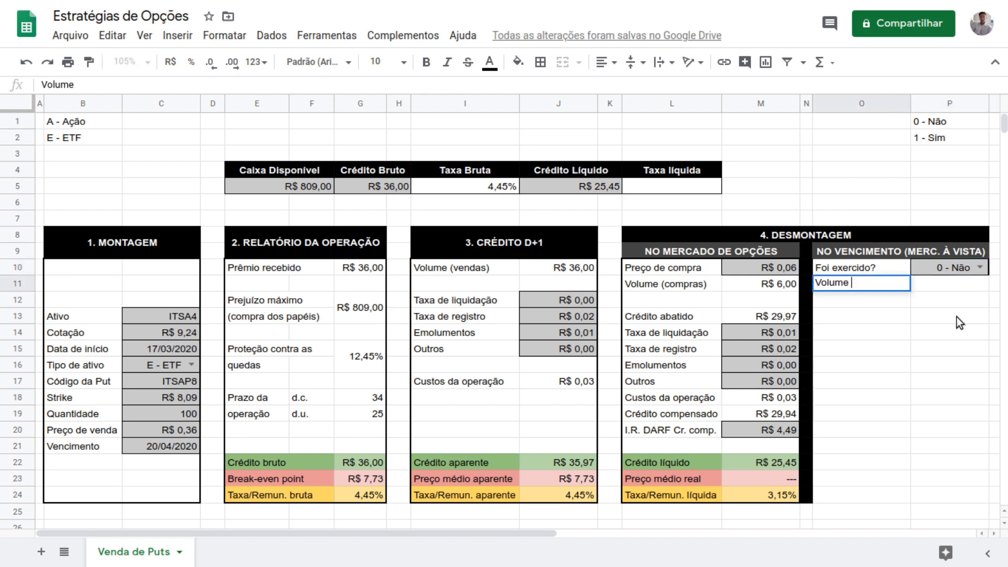
{"action": "type", "text": "financeiro"}
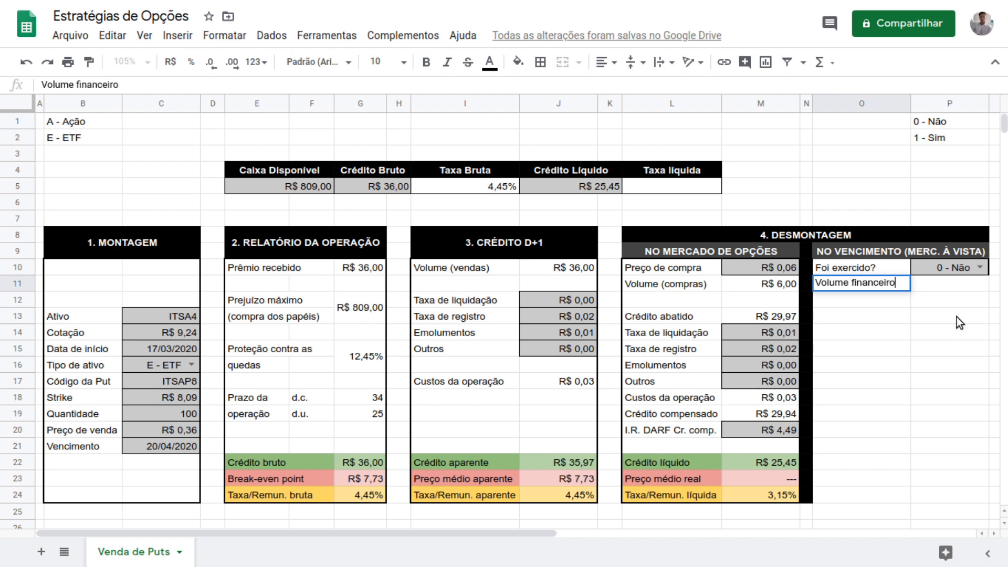
{"action": "key", "text": "Return"}
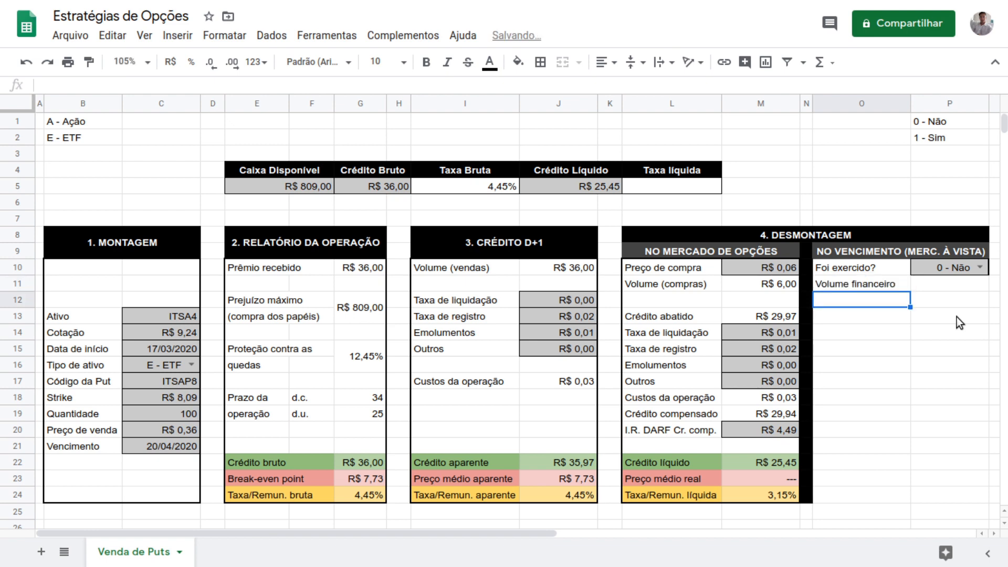
Enter the formula =IF(P10=$P$1;0;G12) in P11 for the "Volume financeiro" value.
{"action": "key", "text": "Up"}
{"action": "key", "text": "Right"}
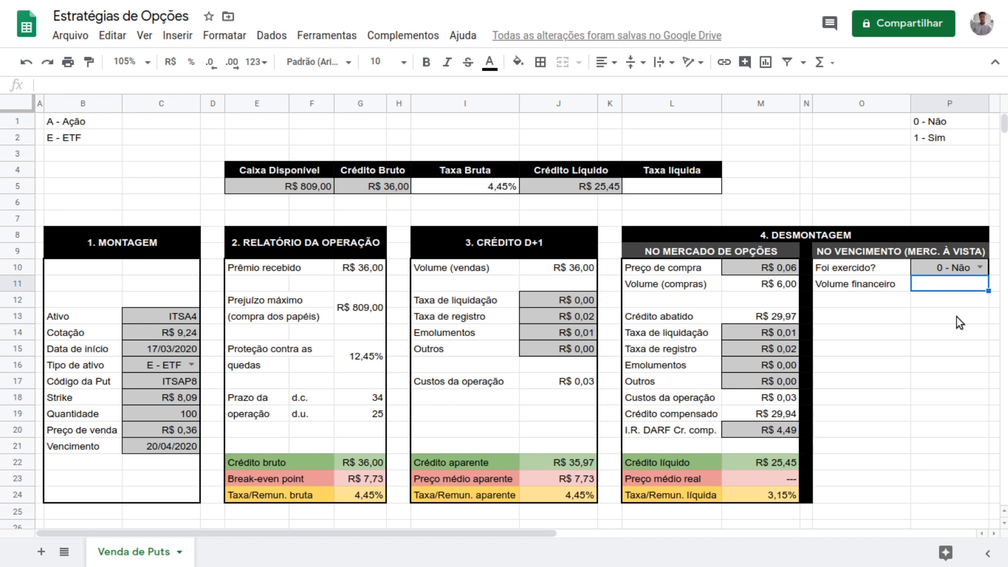
{"action": "type", "text": "=IF("}
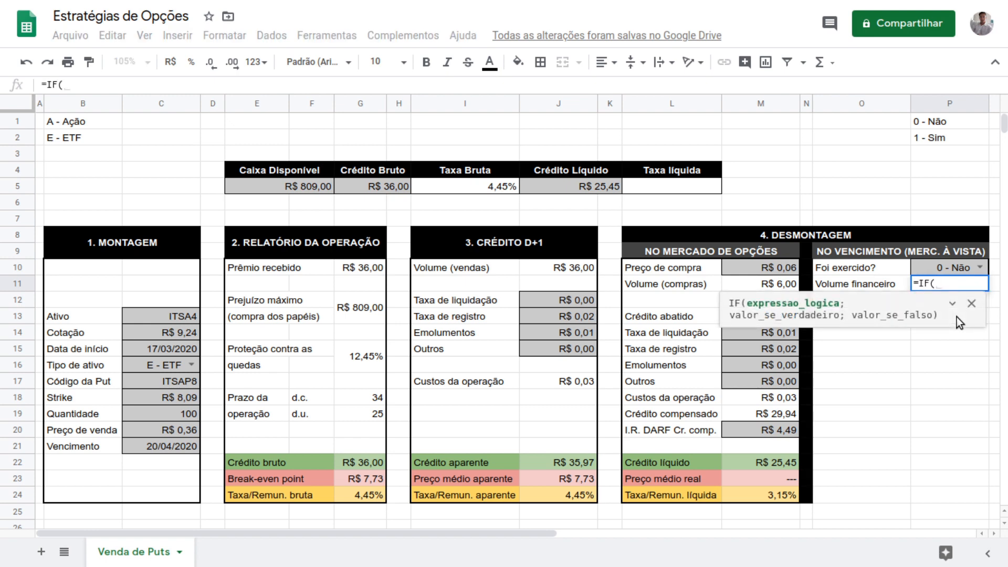
{"action": "left_click", "coordinate": [935, 268]}
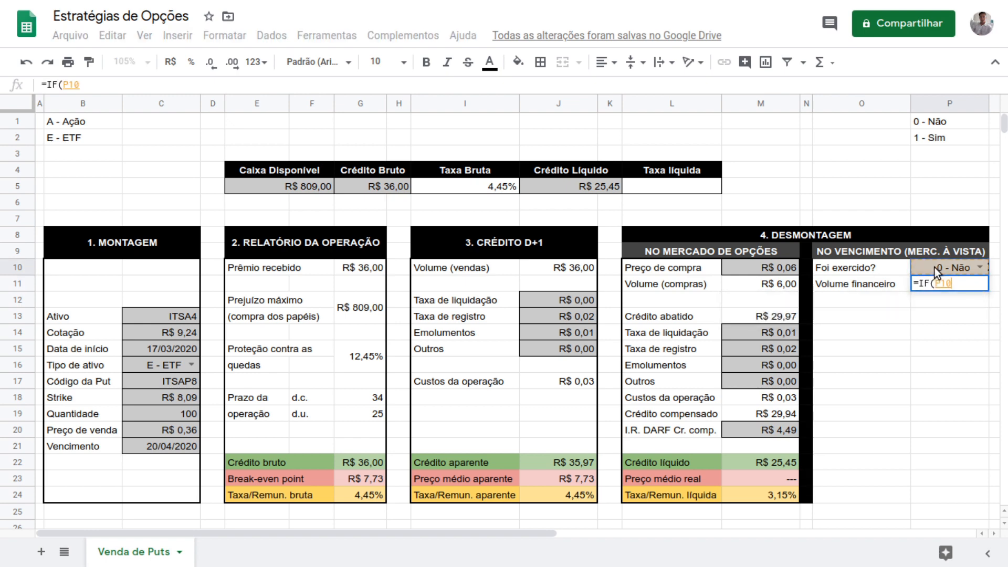
{"action": "type", "text": "="}
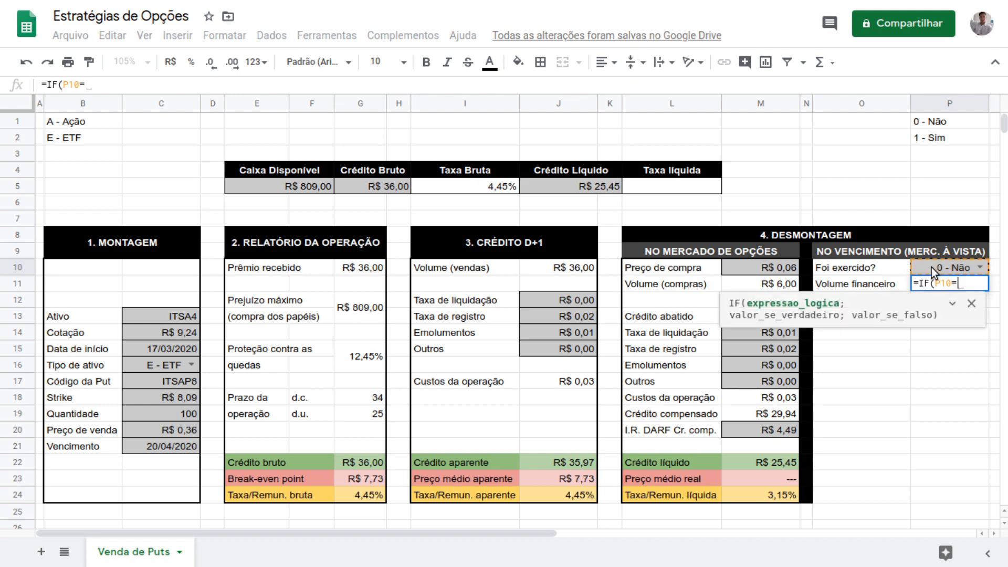
{"action": "left_click", "coordinate": [936, 120]}
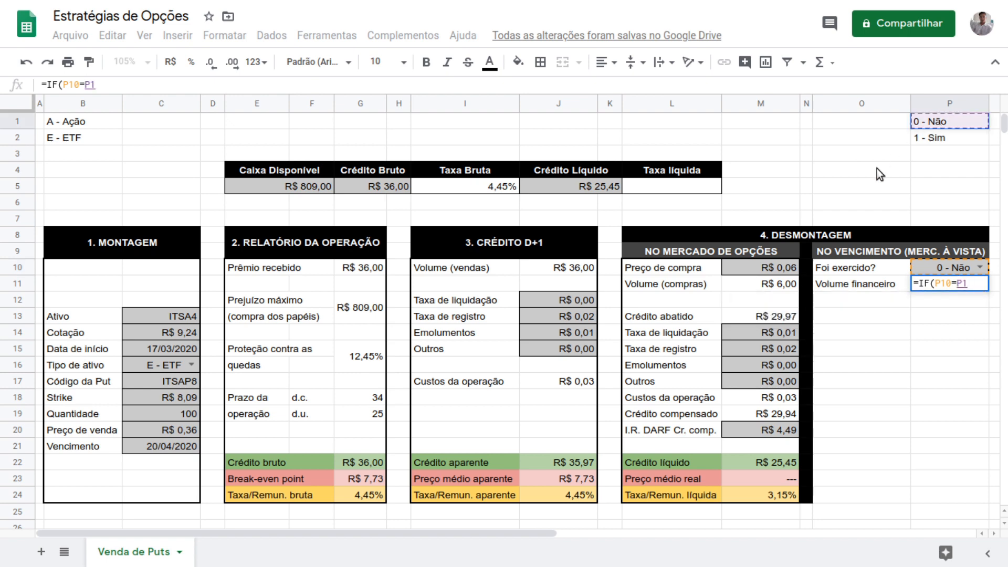
{"action": "key", "text": "F4"}
{"action": "type", "text": ";0"}
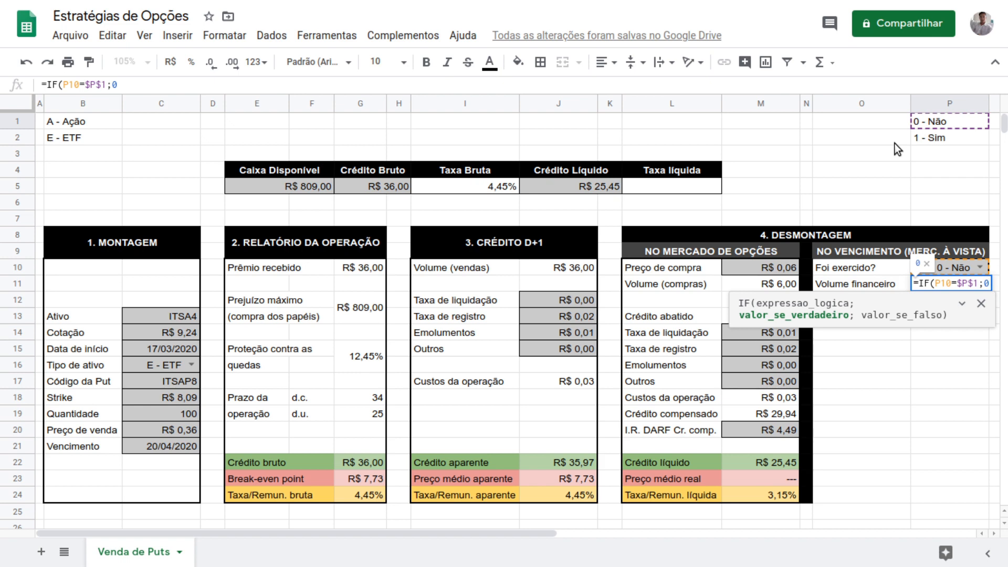
{"action": "type", "text": ";"}
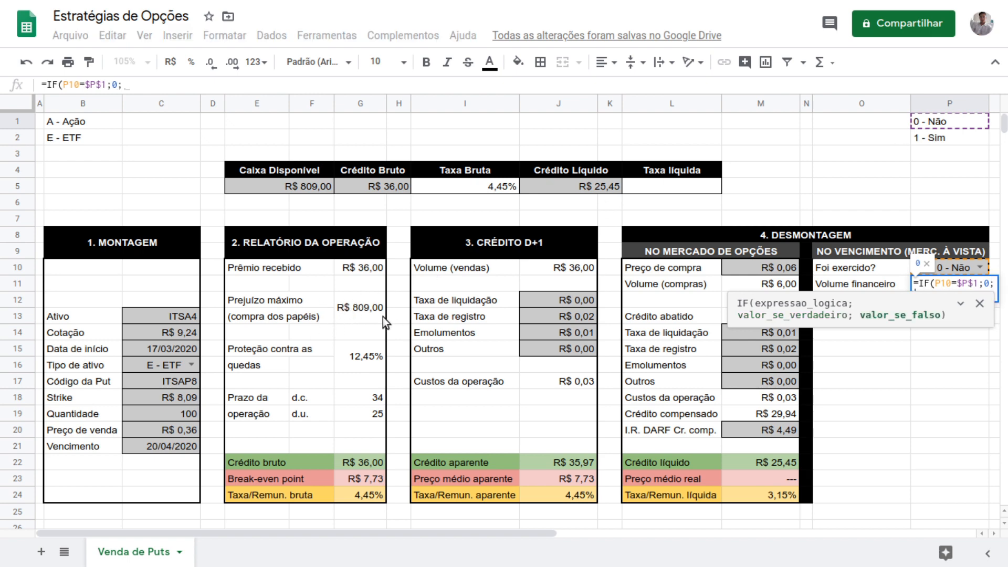
{"action": "left_click", "coordinate": [369, 308]}
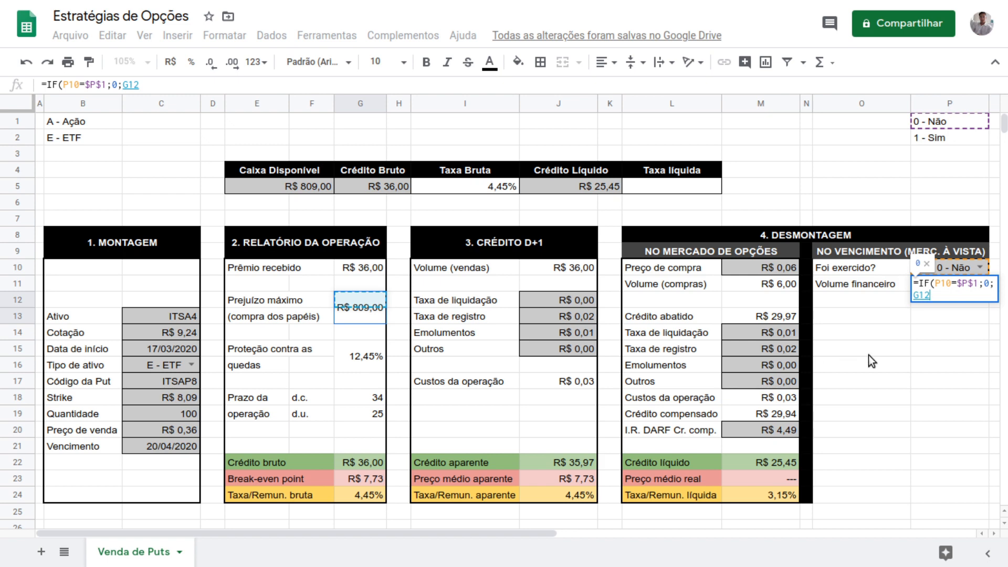
{"action": "type", "text": ")"}
{"action": "key", "text": "Return"}
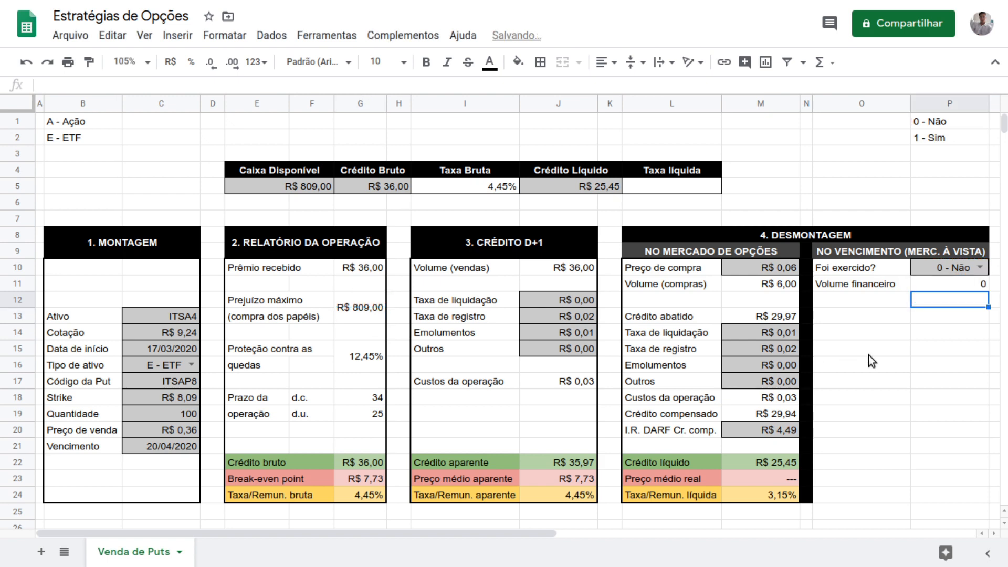
Format P11 as R$ currency and set "Foi exercido?" to "1 - Sim" to check the volume against the "Prejuízo máximo" cell.
{"action": "left_click", "coordinate": [943, 287]}
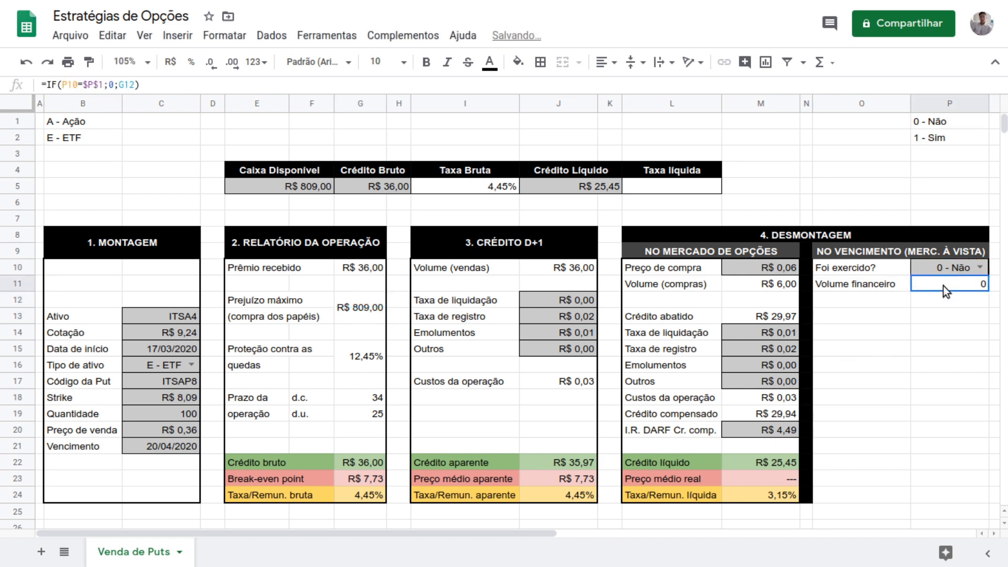
{"action": "left_click", "coordinate": [170, 61]}
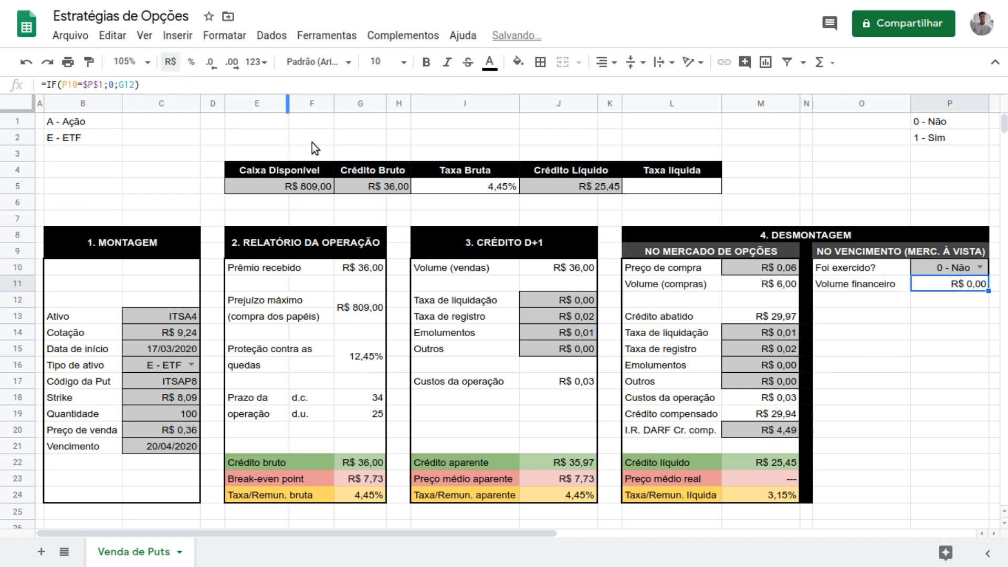
{"action": "left_click", "coordinate": [983, 269]}
{"action": "left_click", "coordinate": [956, 309]}
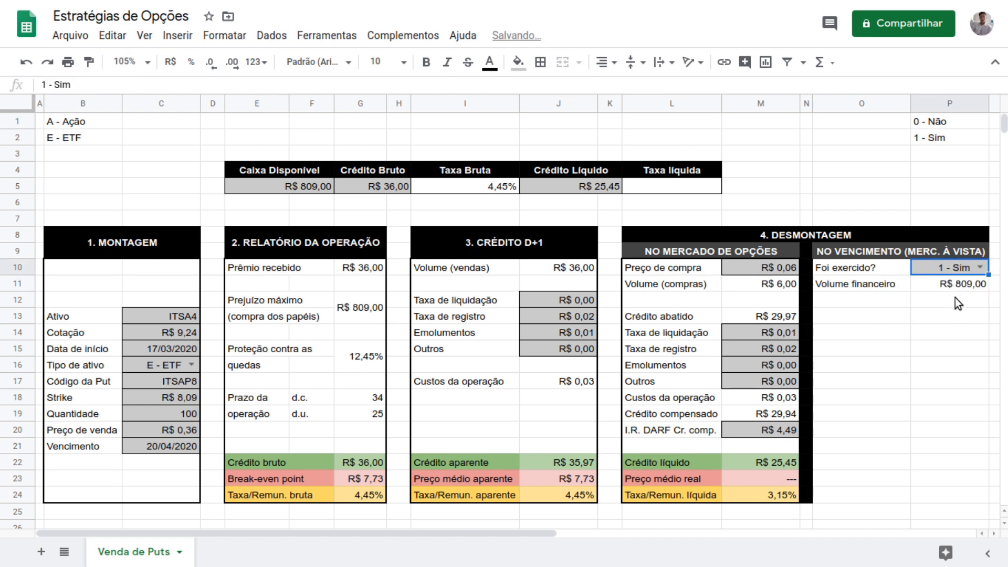
{"action": "left_click", "coordinate": [926, 286]}
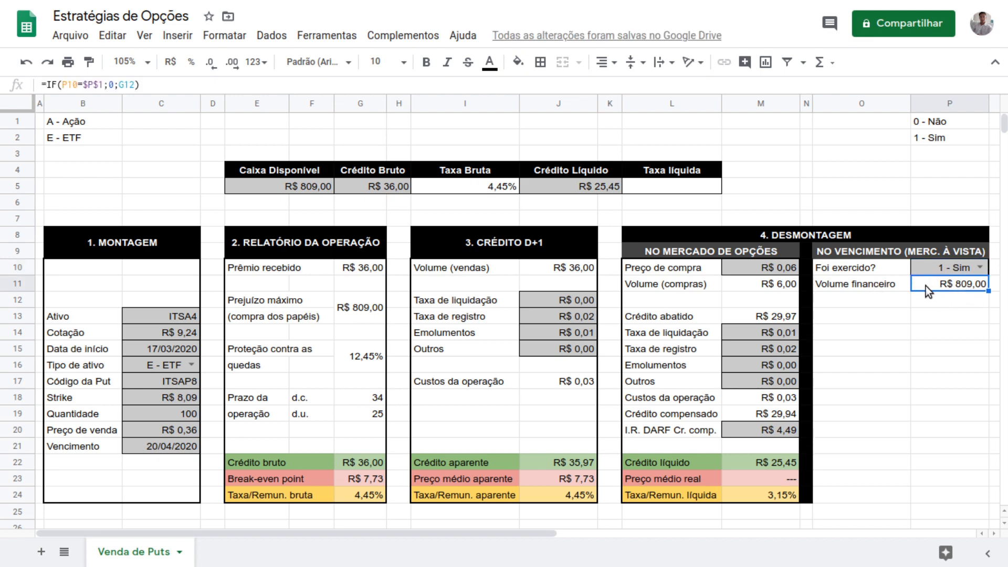
{"action": "left_click", "coordinate": [349, 311]}
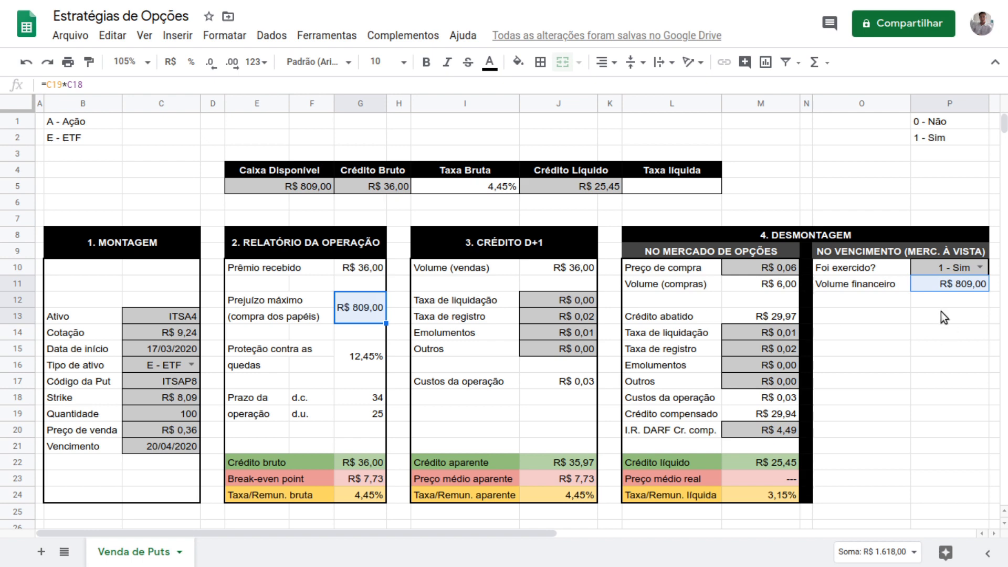
Copy the "Taxa de liquidação", "Taxa de registro" and "Emolumentos" rows from L14:M16 to the range starting at O12.
{"action": "left_click", "coordinate": [894, 300]}
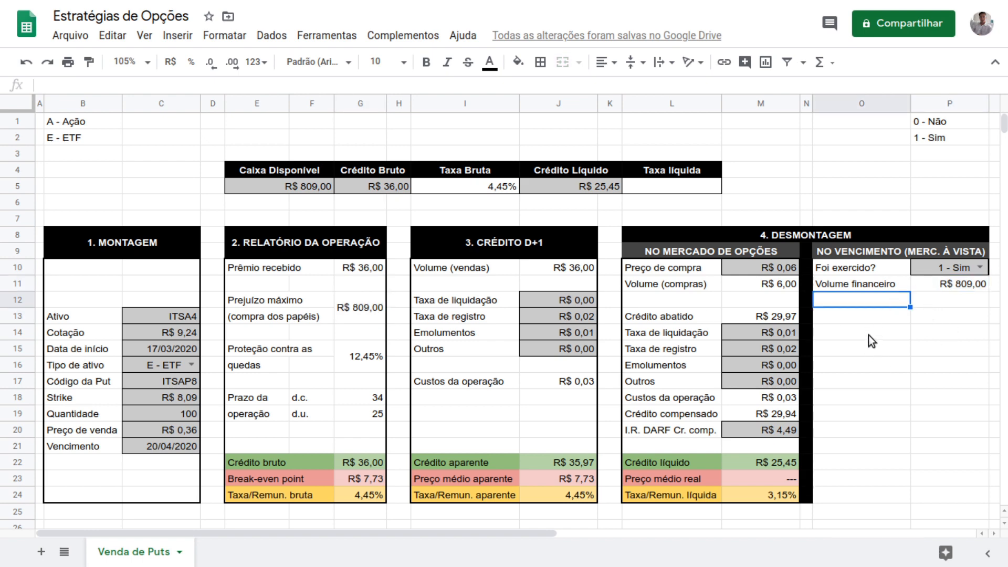
{"action": "left_click", "coordinate": [664, 332]}
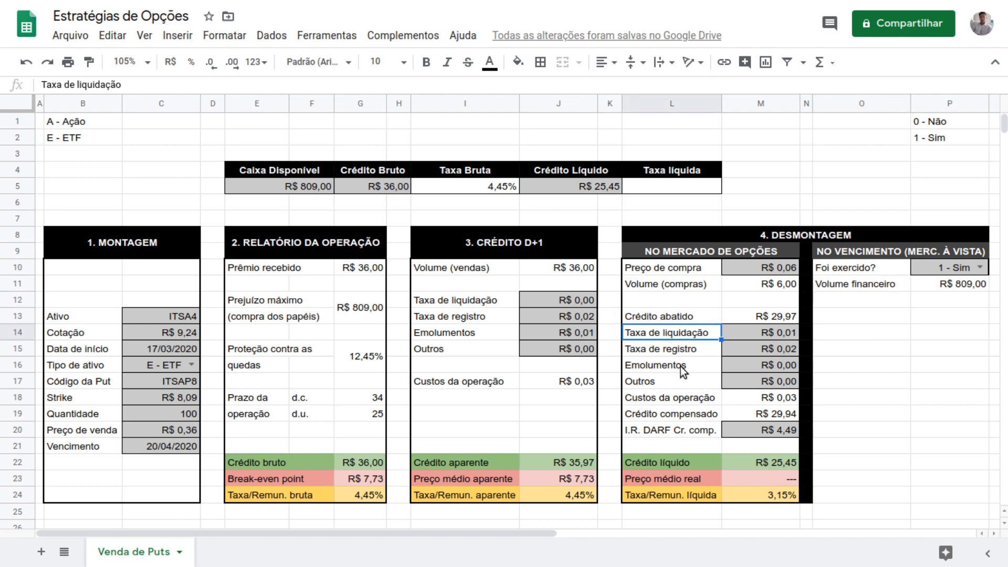
{"action": "left_click", "coordinate": [760, 363], "text": "shift"}
{"action": "key", "text": "ctrl+c"}
{"action": "left_click", "coordinate": [856, 300]}
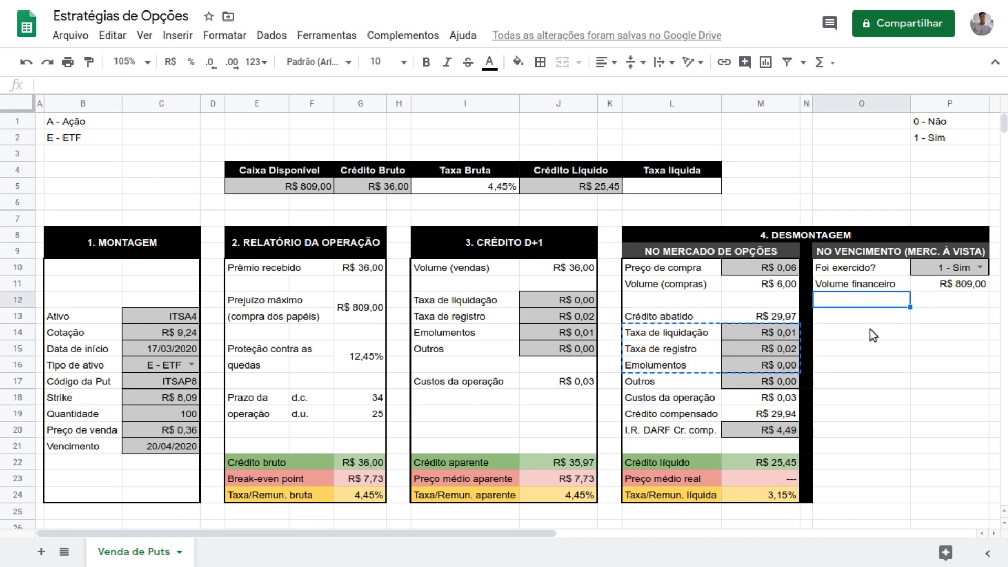
{"action": "key", "text": "ctrl+v"}
Set the pasted "Taxa de registro" in P13 and "Taxa de liquidação" in P12 to 0.
{"action": "left_click", "coordinate": [950, 305]}
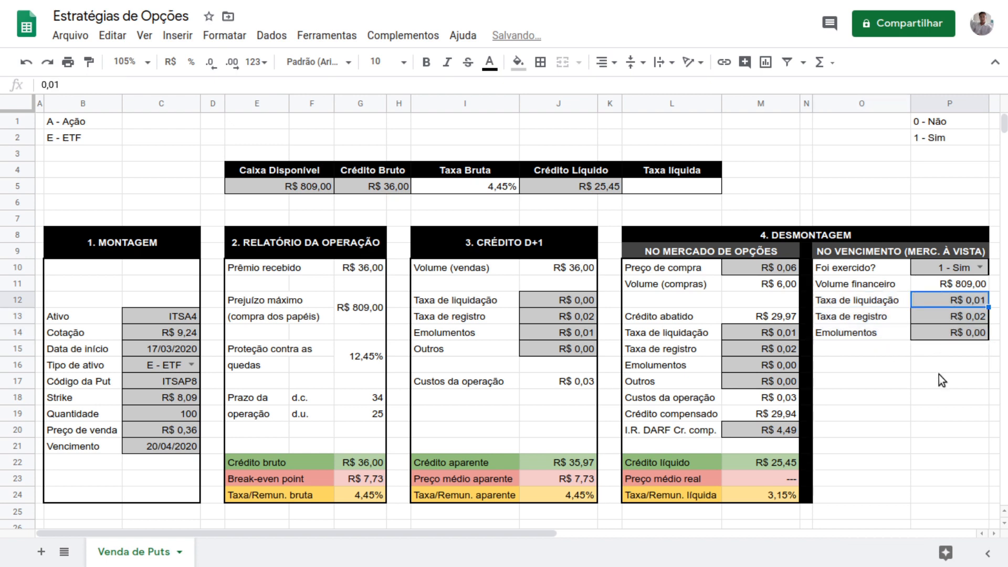
{"action": "key", "text": "shift+Down"}
{"action": "key", "text": "shift+Down"}
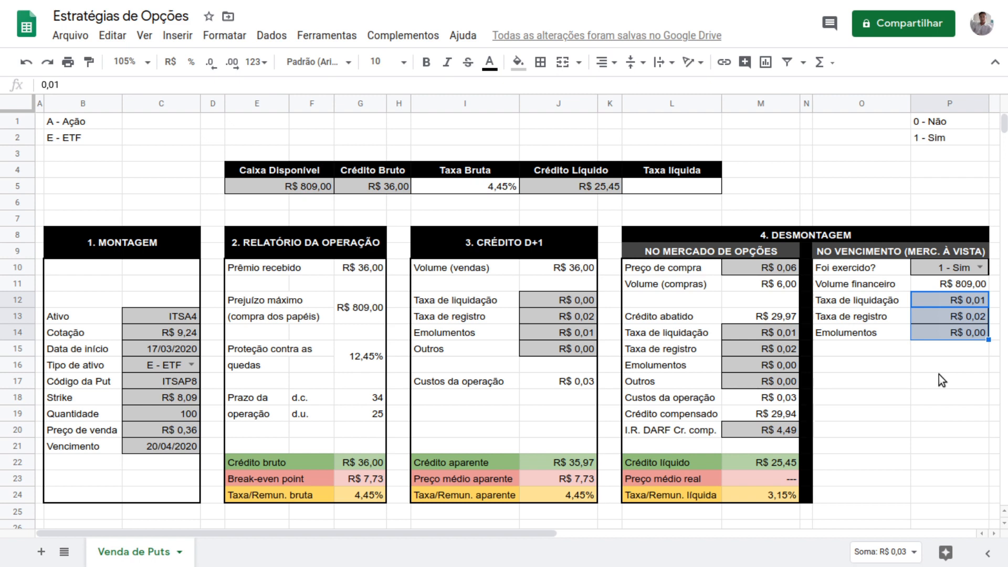
{"action": "key", "text": "Down"}
{"action": "type", "text": "0"}
{"action": "key", "text": "Return"}
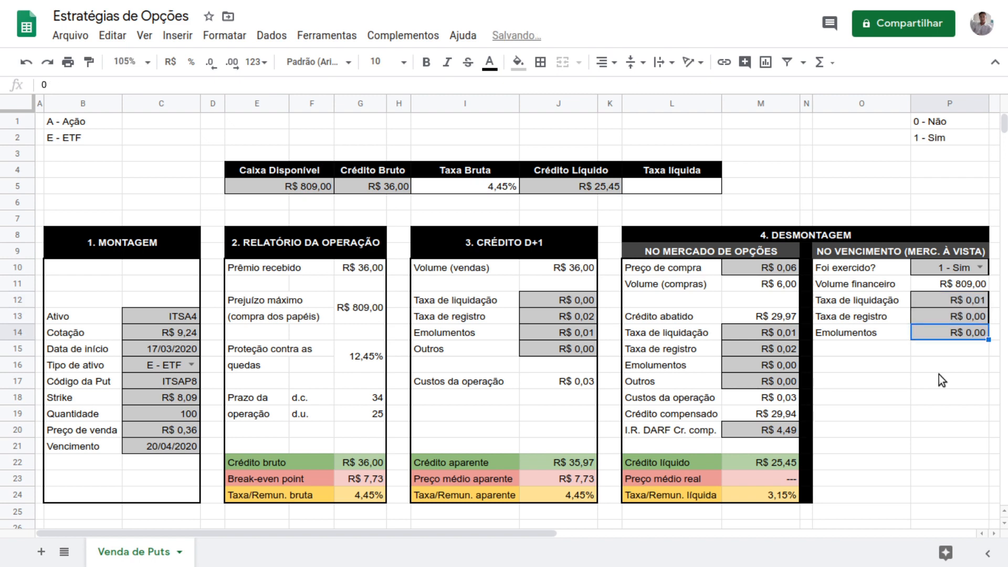
{"action": "key", "text": "Up"}
{"action": "key", "text": "Up"}
{"action": "type", "text": "0"}
{"action": "key", "text": "Return"}
{"action": "key", "text": "Down"}
{"action": "key", "text": "Down"}
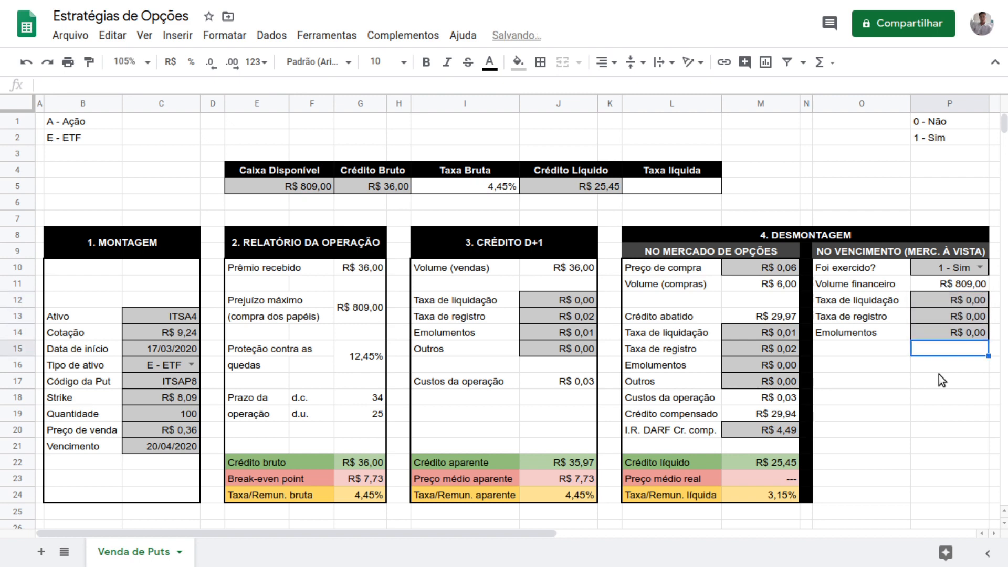
Enter the label "Taxa Operacional" in O15 and copy the "Emolumentos" value cell P14 into P15.
{"action": "key", "text": "Left"}
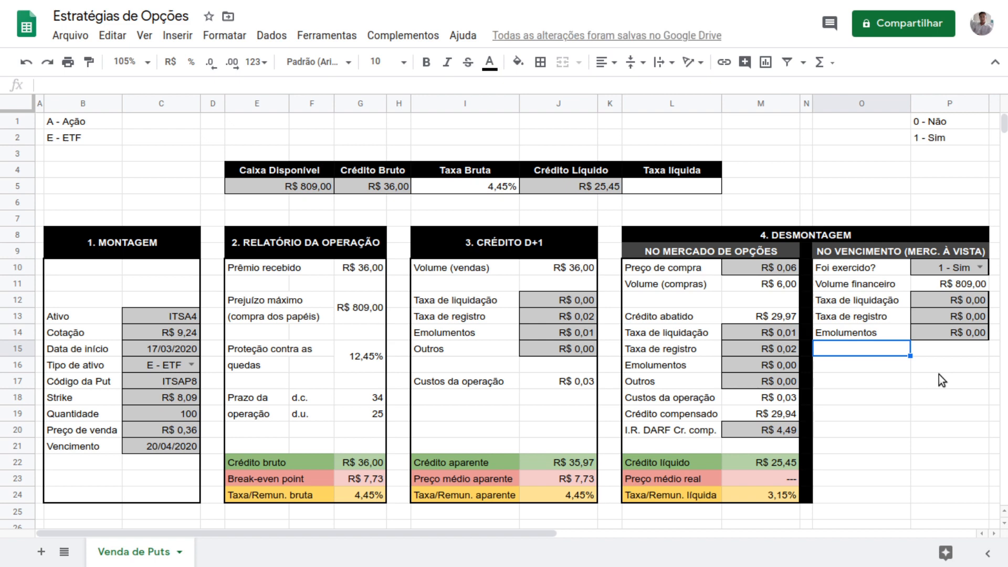
{"action": "type", "text": "Taxa Ope"}
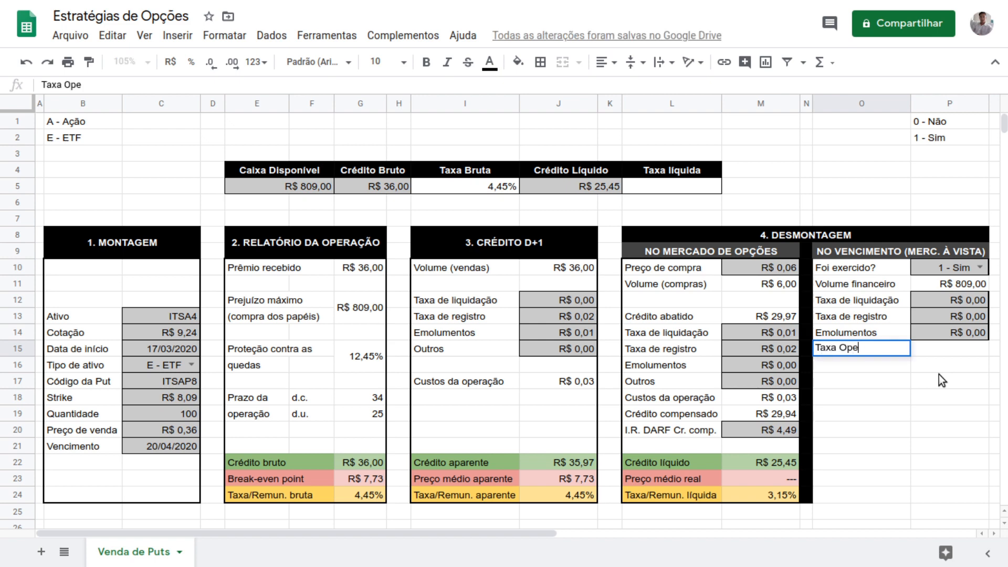
{"action": "type", "text": "racional"}
{"action": "key", "text": "Return"}
{"action": "key", "text": "Up"}
{"action": "key", "text": "Up"}
{"action": "key", "text": "Right"}
{"action": "key", "text": "ctrl+c"}
{"action": "key", "text": "Down"}
{"action": "key", "text": "ctrl+v"}
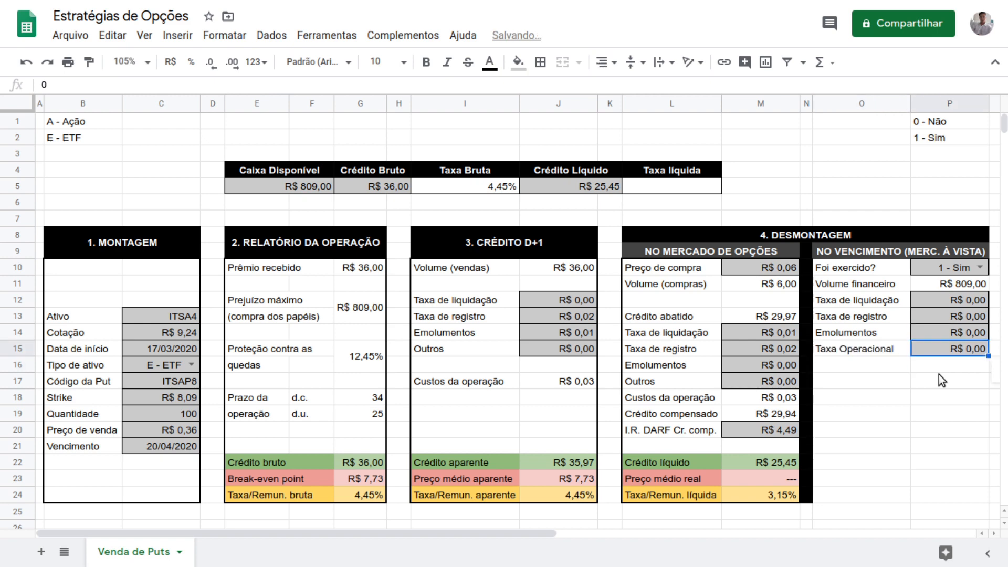
Enter the label "Impostos" in cell O16, correcting its capitalization and spelling.
{"action": "key", "text": "Down"}
{"action": "key", "text": "Left"}
{"action": "type", "text": "imposot"}
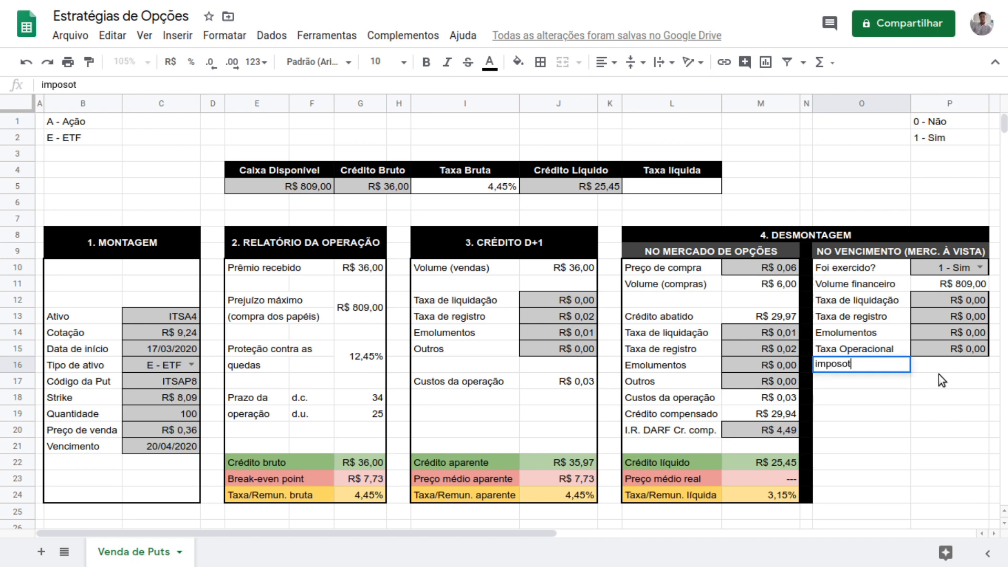
{"action": "key", "text": "Return"}
{"action": "key", "text": "Up"}
{"action": "key", "text": "Return"}
{"action": "key", "text": "Home"}
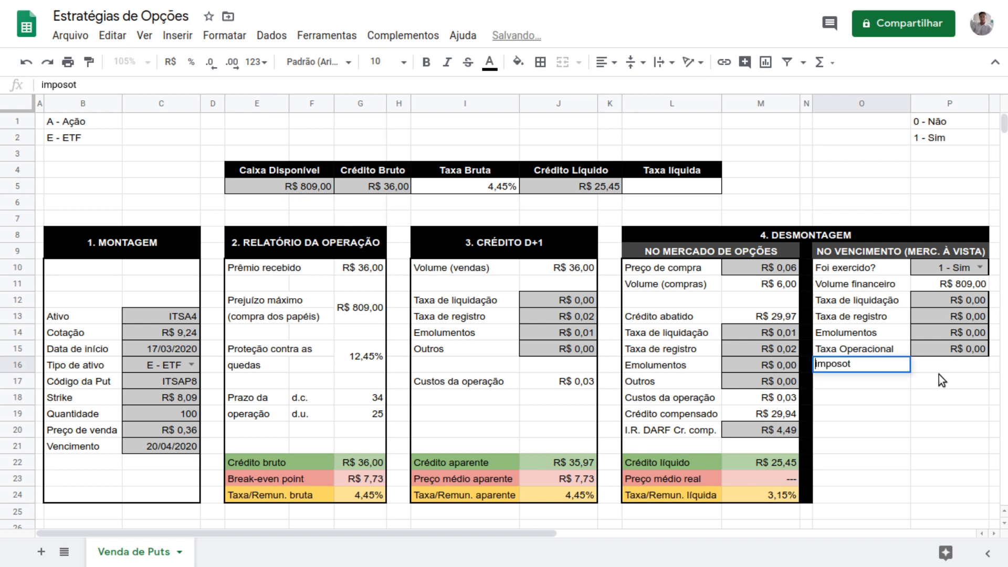
{"action": "key", "text": "Delete"}
{"action": "type", "text": "I"}
{"action": "key", "text": "End"}
{"action": "key", "text": "BackSpace"}
{"action": "key", "text": "BackSpace"}
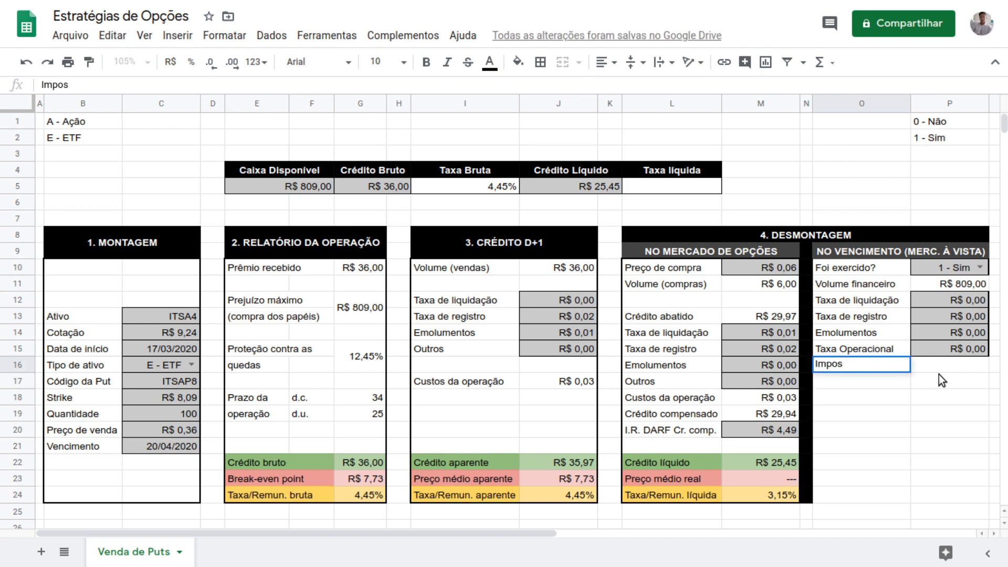
{"action": "type", "text": "tos"}
{"action": "key", "text": "Return"}
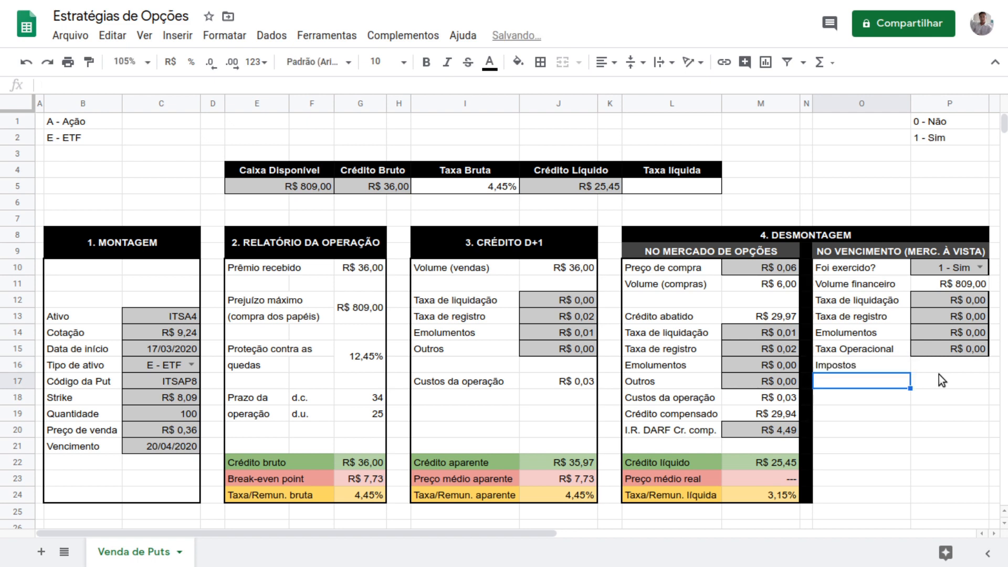
Enter the label "Outros" in cell O17.
{"action": "type", "text": "Outros"}
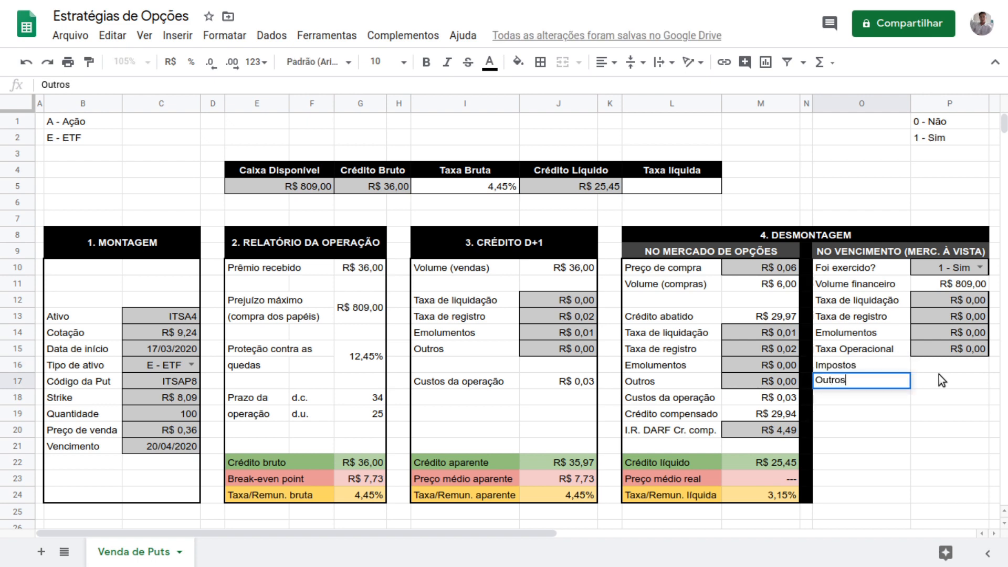
{"action": "key", "text": "Return"}
{"action": "key", "text": "Up"}
Fill the "Impostos" and "Outros" value cells P16 and P17 with the content and formatting of P15.
{"action": "left_click", "coordinate": [939, 373]}
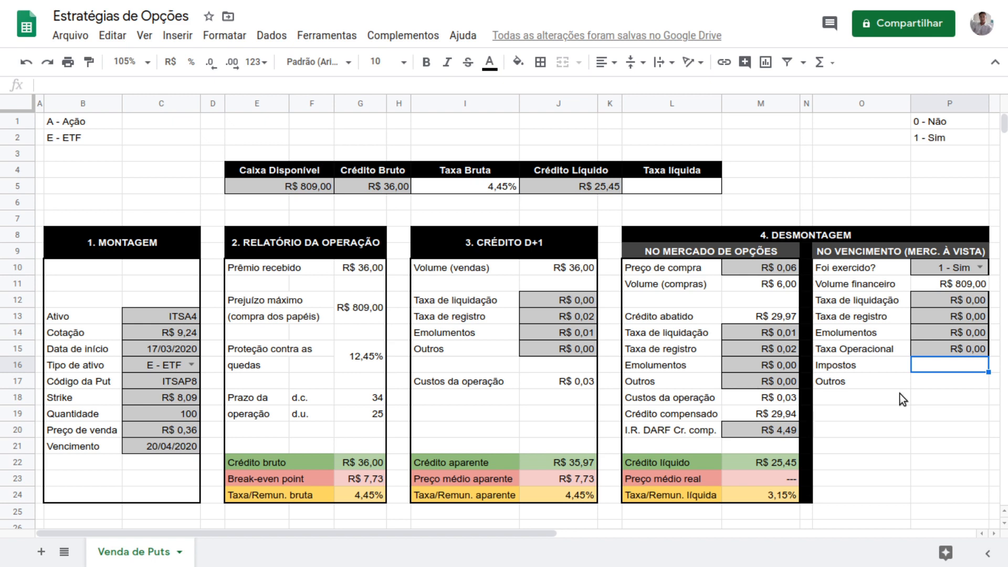
{"action": "key", "text": "ctrl+d"}
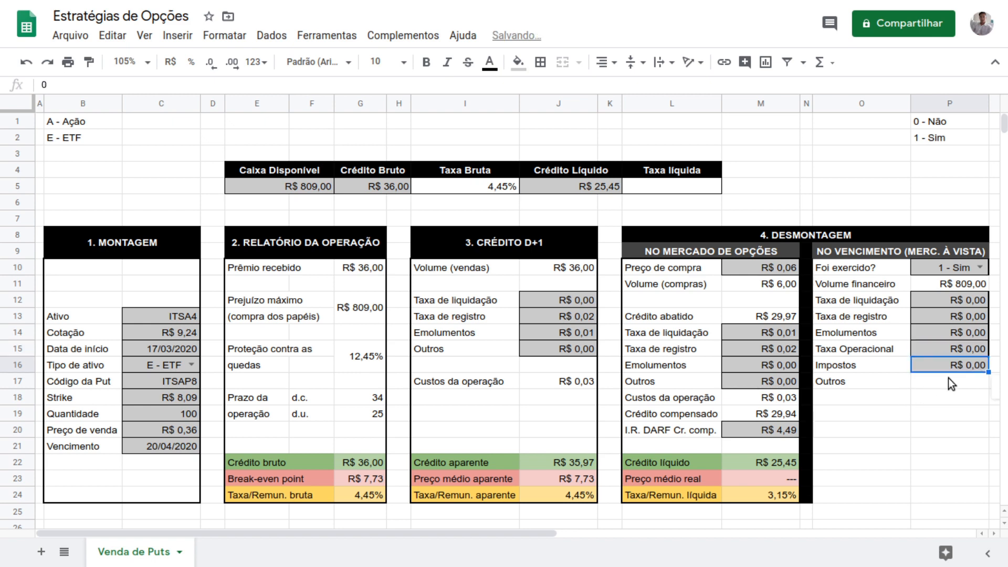
{"action": "key", "text": "Down"}
{"action": "key", "text": "ctrl+d"}
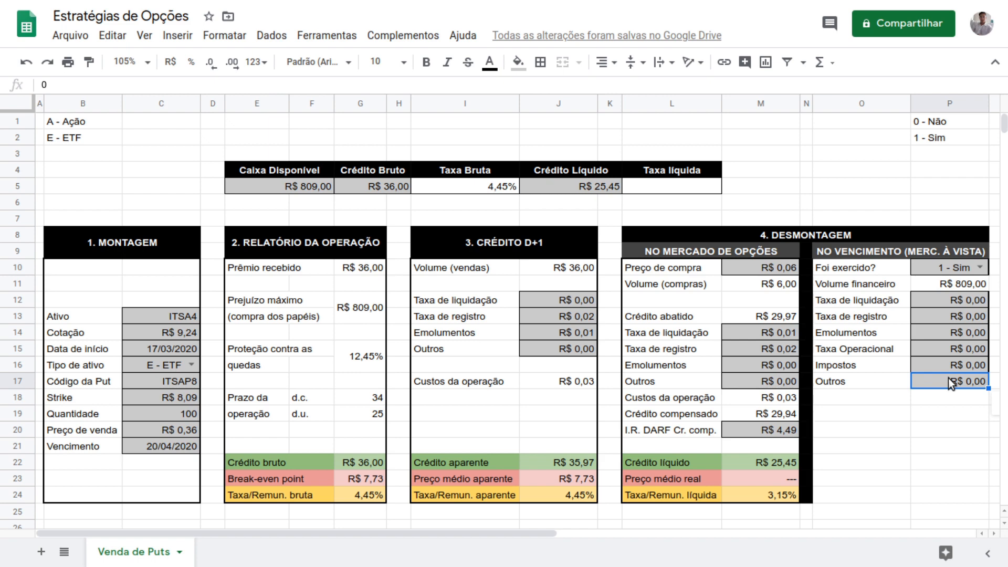
Enter the label "I.R.R.F (não debita)" in cell O18, below "Outros".
{"action": "key", "text": "Down"}
{"action": "key", "text": "Left"}
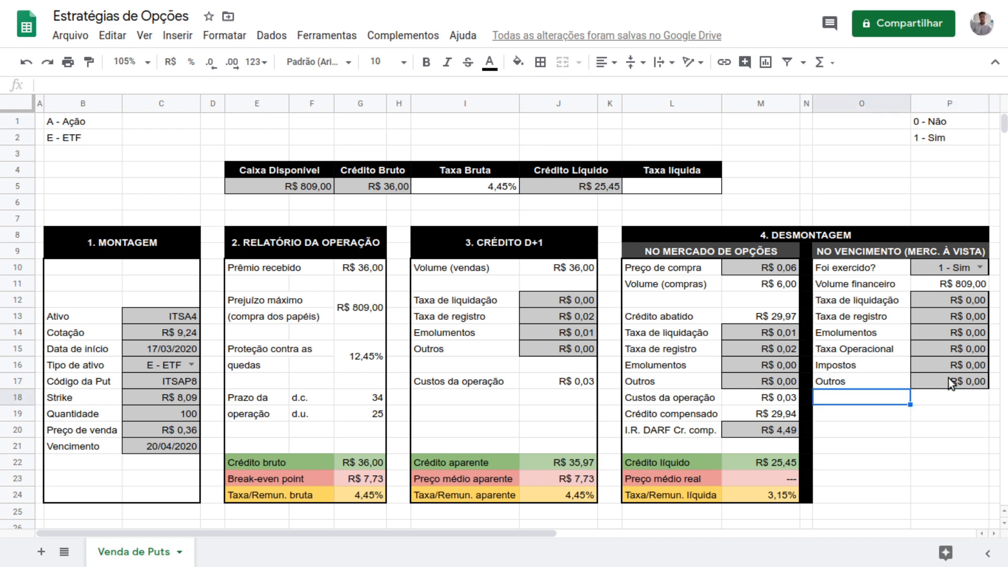
{"action": "type", "text": "I.R"}
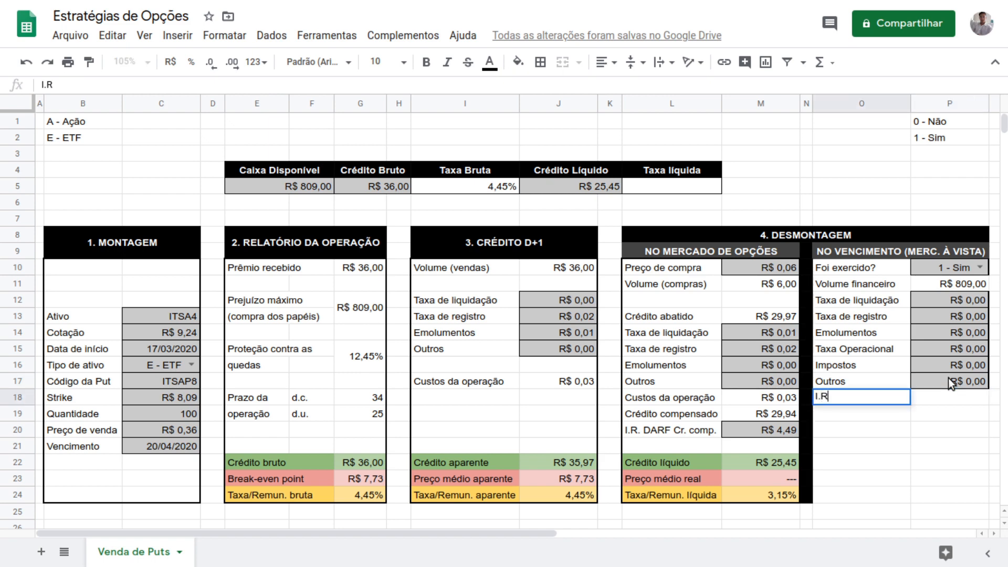
{"action": "type", "text": ".R.F (n"}
{"action": "type", "text": "ão debita)"}
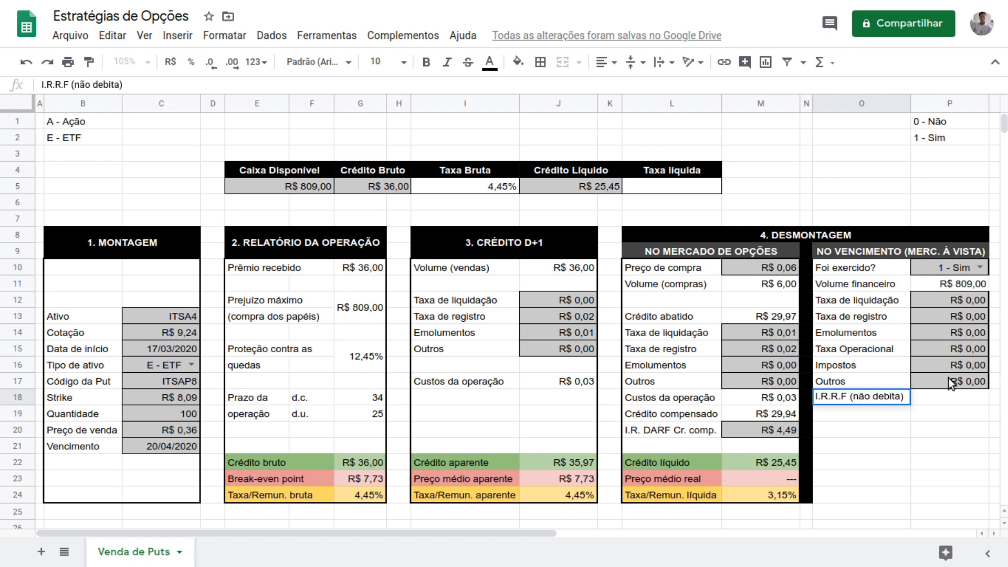
{"action": "left_click", "coordinate": [949, 378]}
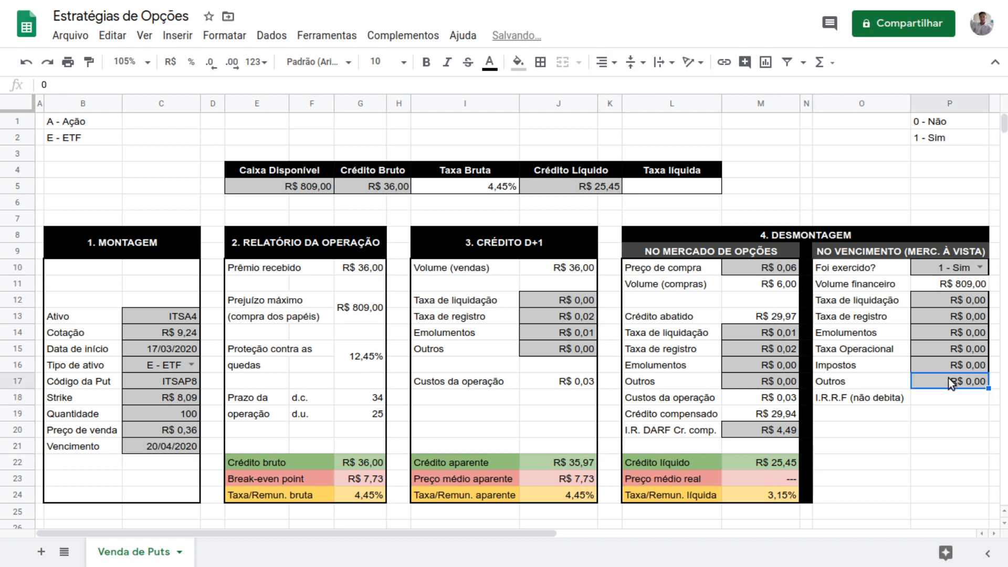
Copy the "Outros" value cell P17 into P18, beside the "I.R.R.F (não debita)" label.
{"action": "key", "text": "Up"}
{"action": "key", "text": "Up"}
{"action": "key", "text": "Up"}
{"action": "key", "text": "Up"}
{"action": "key", "text": "Up"}
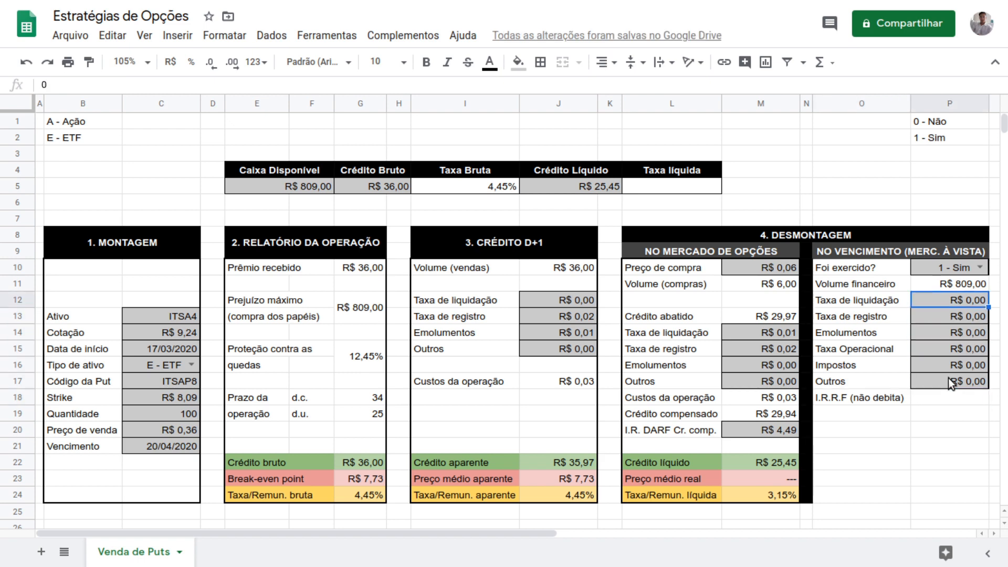
{"action": "key", "text": "Down"}
{"action": "key", "text": "Down"}
{"action": "key", "text": "Down"}
{"action": "key", "text": "Down"}
{"action": "key", "text": "Down"}
{"action": "key", "text": "ctrl+c"}
{"action": "key", "text": "Down"}
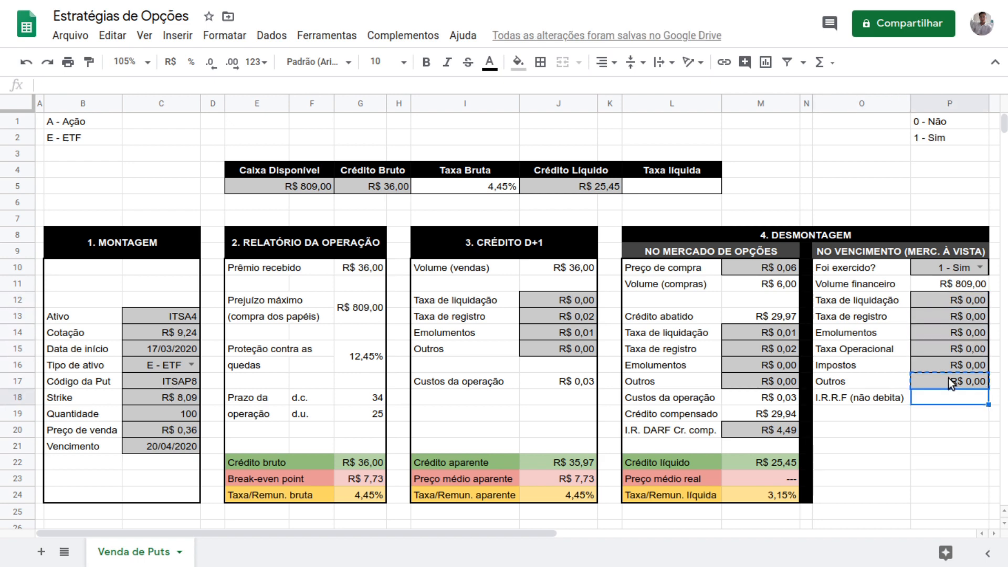
{"action": "key", "text": "ctrl+v"}
Make the "I.R.R.F (não debita)" label in O18 bold.
{"action": "key", "text": "Left"}
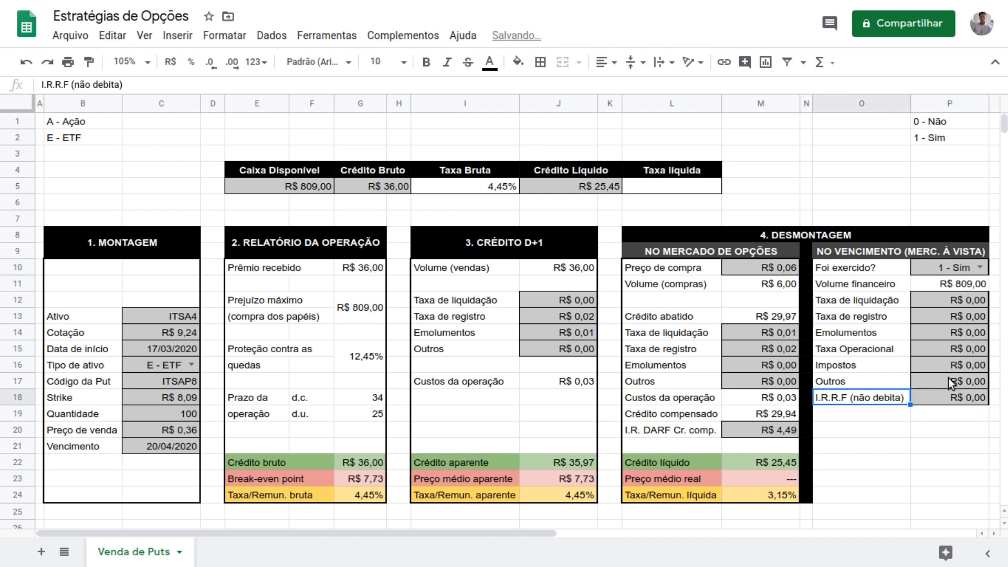
{"action": "key", "text": "Right"}
{"action": "key", "text": "Left"}
{"action": "key", "text": "ctrl+b"}
{"action": "key", "text": "Right"}
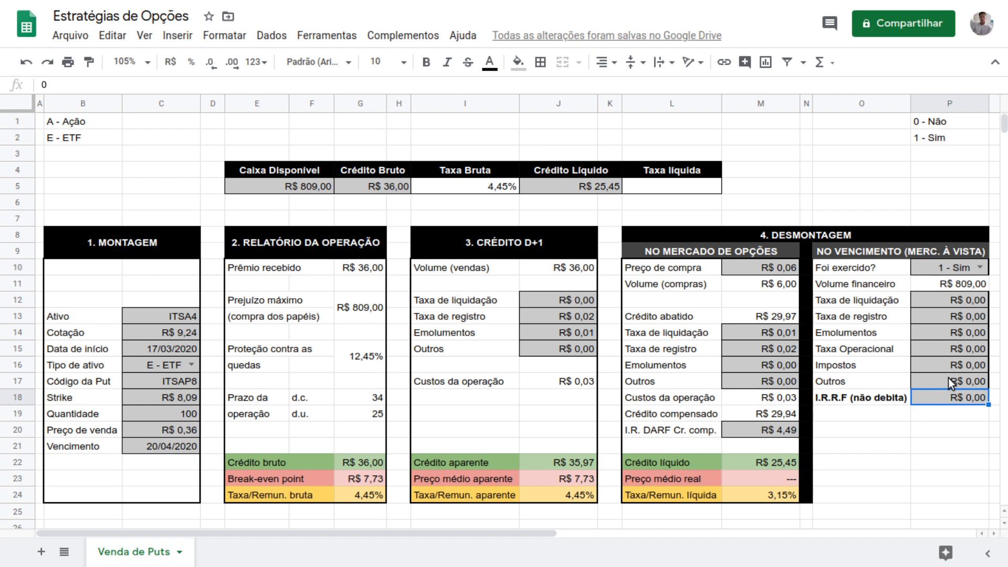
{"action": "key", "text": "Left"}
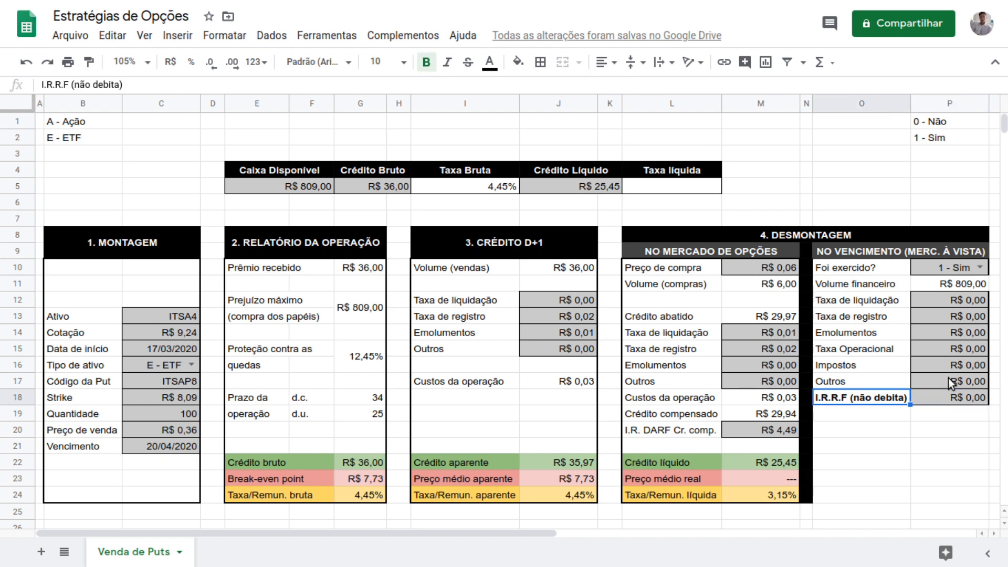
Copy the "Custos da operação" label from L18 into O19.
{"action": "key", "text": "Down"}
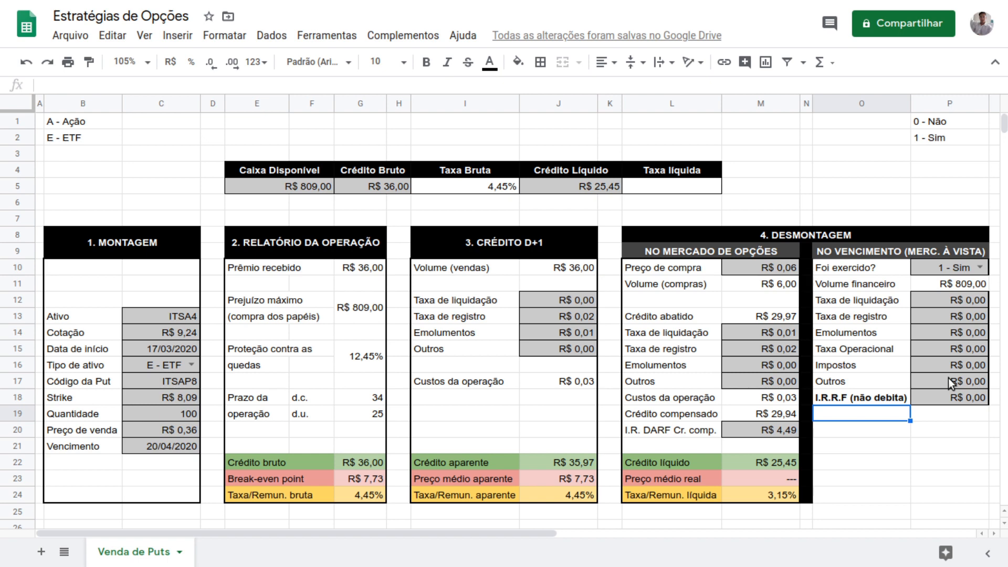
{"action": "key", "text": "Left"}
{"action": "key", "text": "Left"}
{"action": "key", "text": "Left"}
{"action": "key", "text": "Up"}
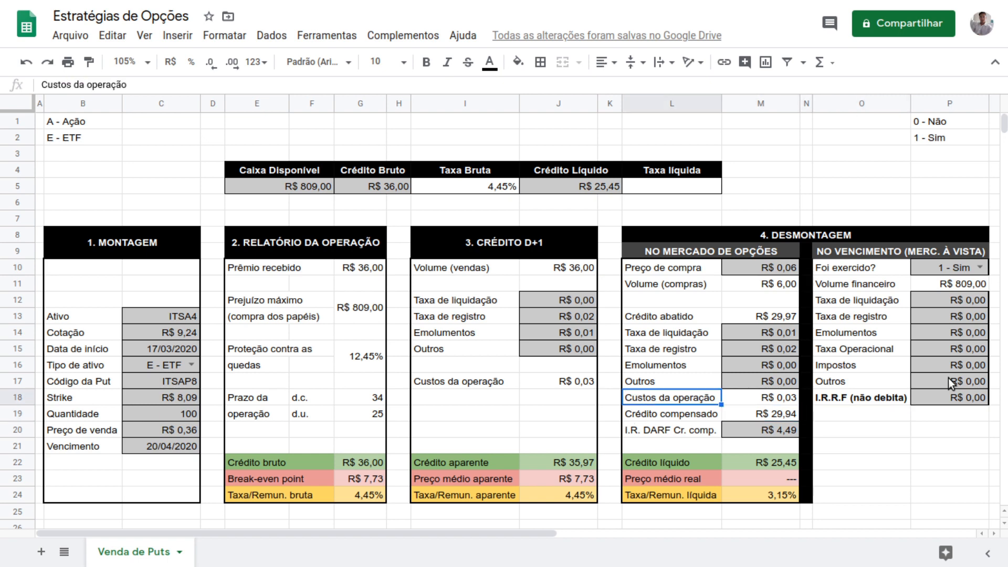
{"action": "key", "text": "ctrl+c"}
{"action": "key", "text": "Down"}
{"action": "key", "text": "Right"}
{"action": "key", "text": "Right"}
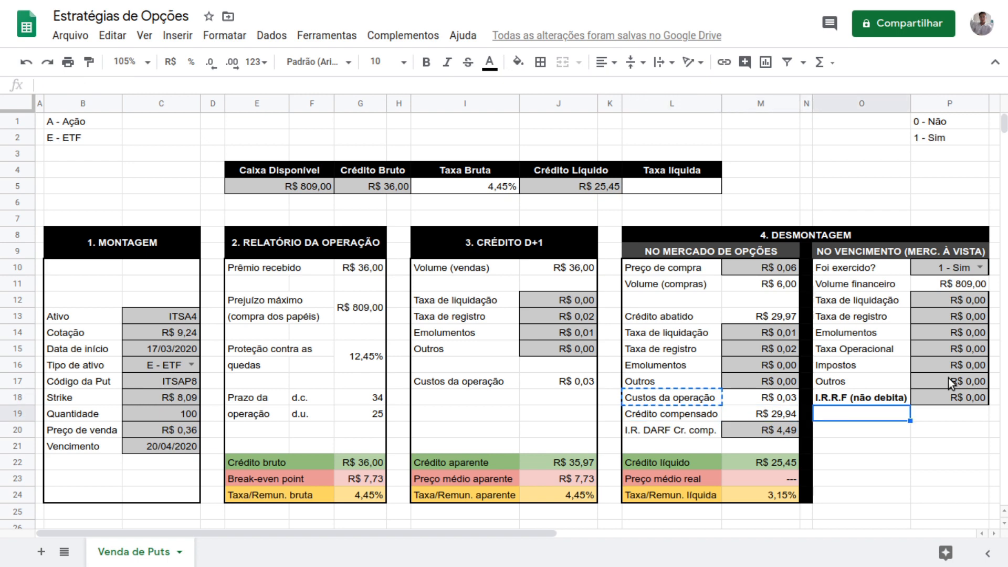
{"action": "key", "text": "ctrl+v"}
Enter the formula =SUM(P12:P17) in P19 to total the operation costs, excluding the I.R.R.F. row.
{"action": "key", "text": "Right"}
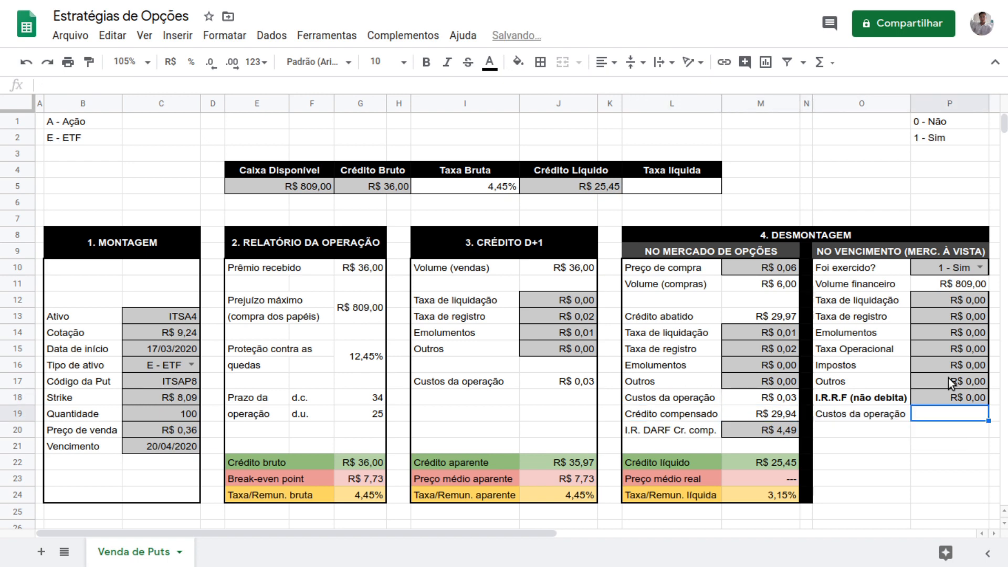
{"action": "type", "text": "=SUM"}
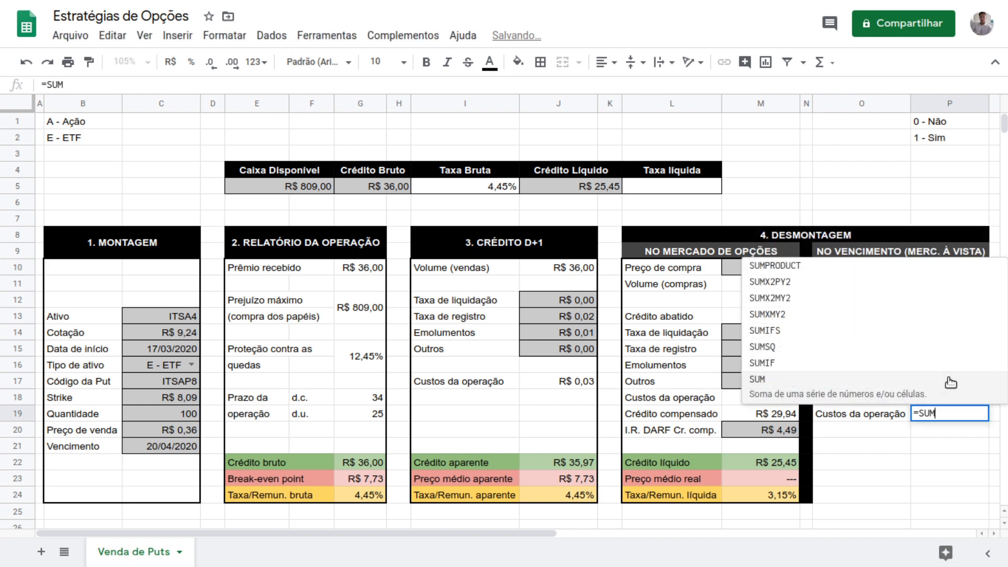
{"action": "left_click", "coordinate": [937, 392]}
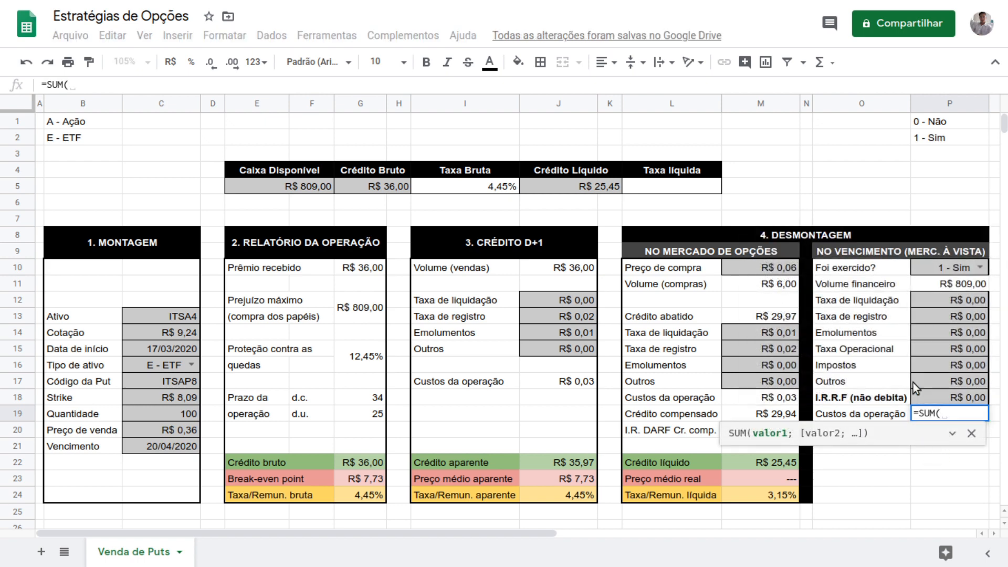
{"action": "left_click_drag", "start_coordinate": [920, 295], "coordinate": [932, 380]}
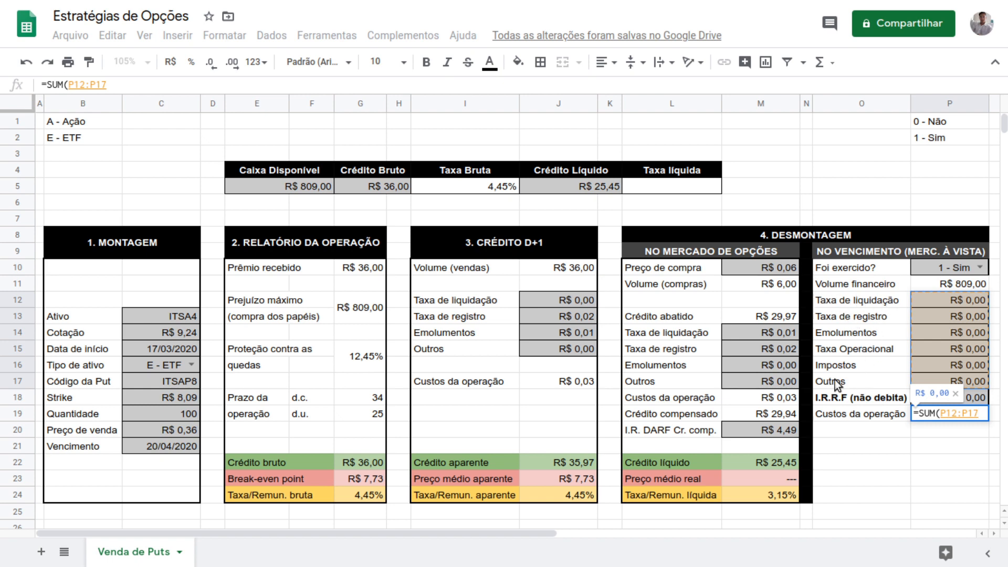
{"action": "key", "text": "Return"}
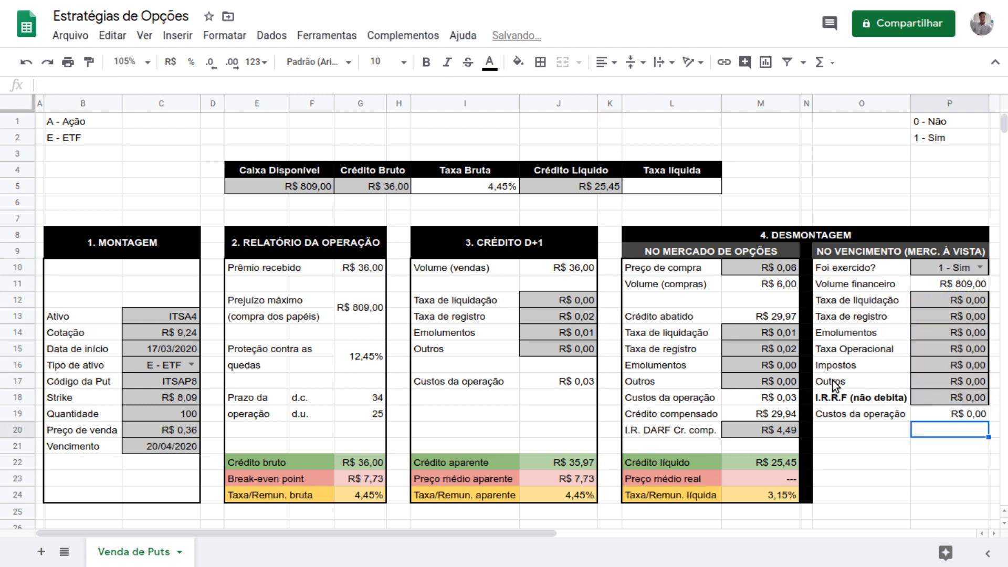
{"action": "key", "text": "Up"}
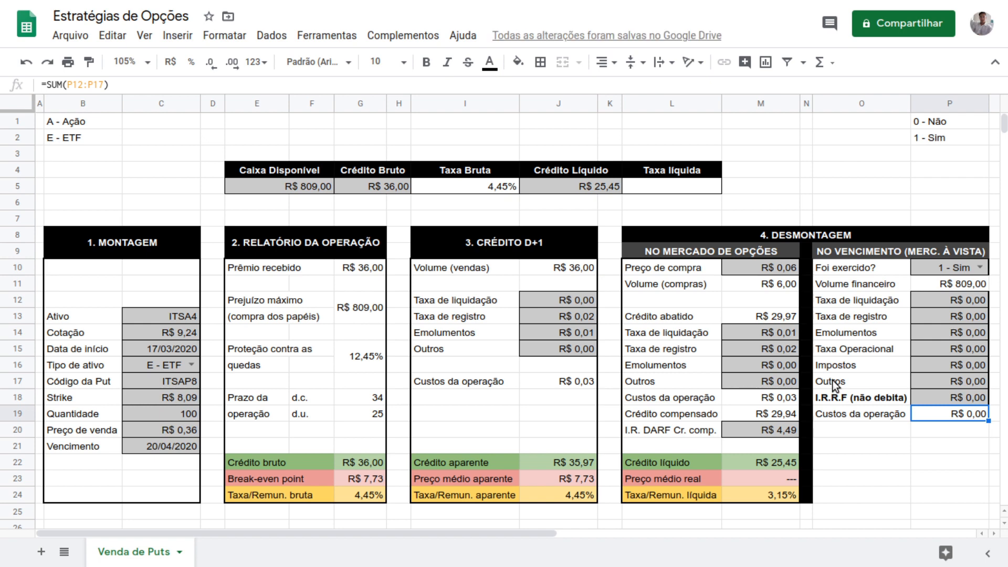
Set the "Foi exercido?" dropdown in P10 to "0 - Não".
{"action": "left_click", "coordinate": [980, 268]}
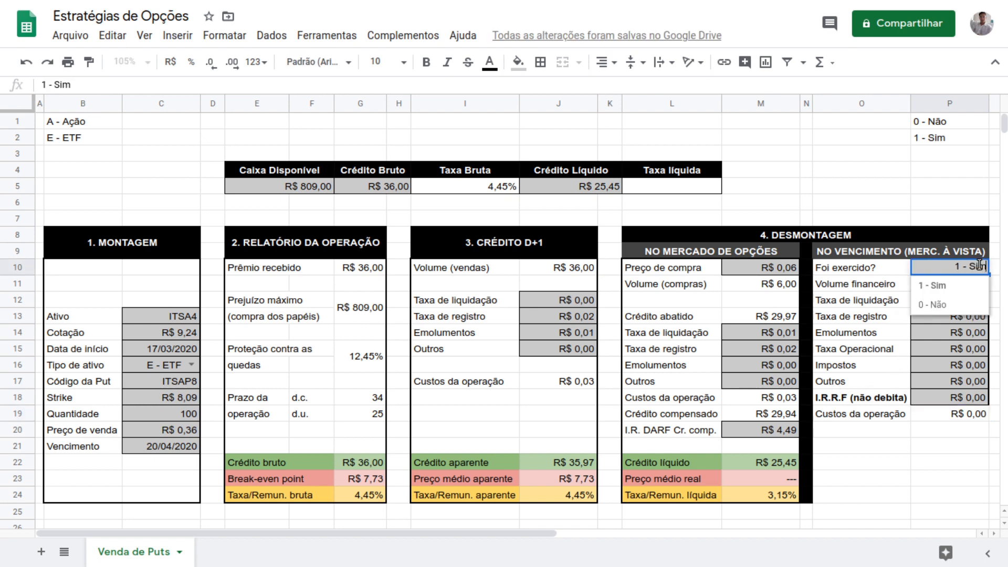
{"action": "left_click", "coordinate": [955, 285]}
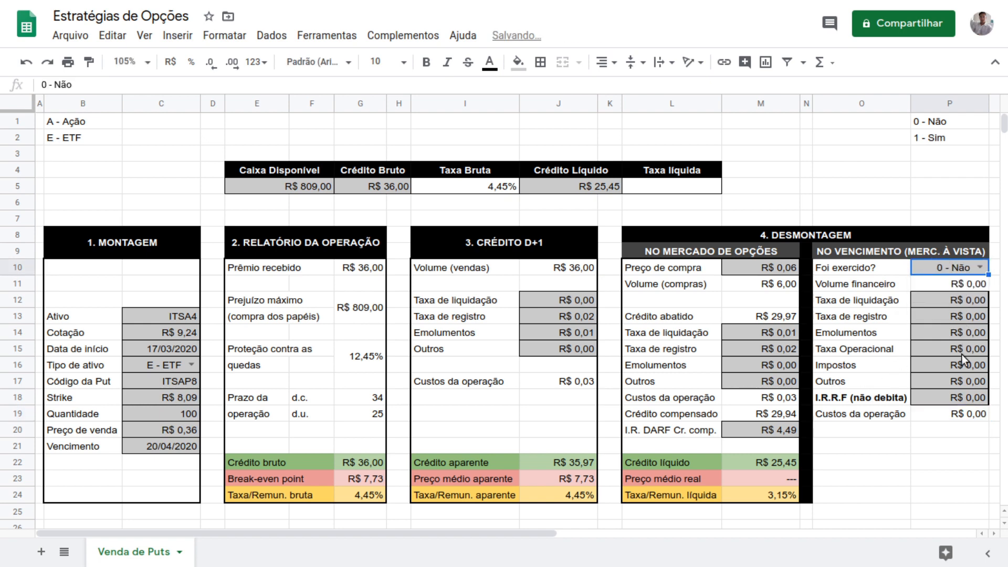
Enter the label "Crédito compensado" in cell O20, below "Custos da operação".
{"action": "left_click", "coordinate": [869, 433]}
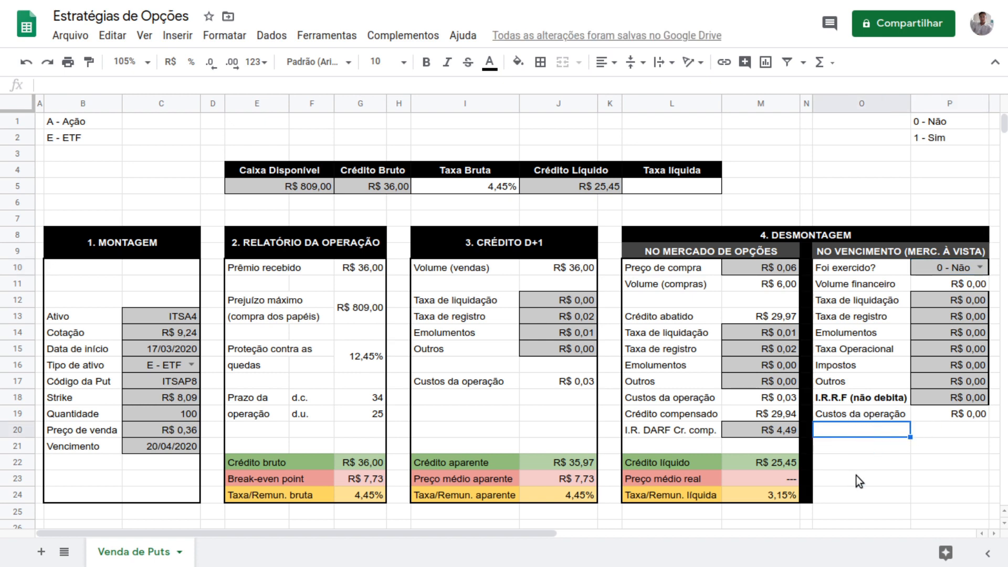
{"action": "type", "text": "C"}
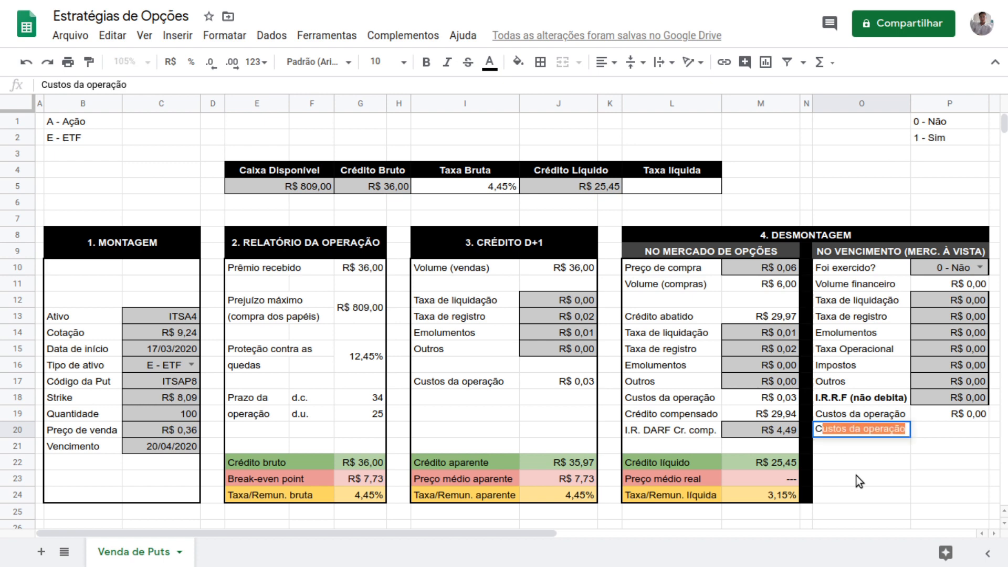
{"action": "type", "text": "rédito compensado"}
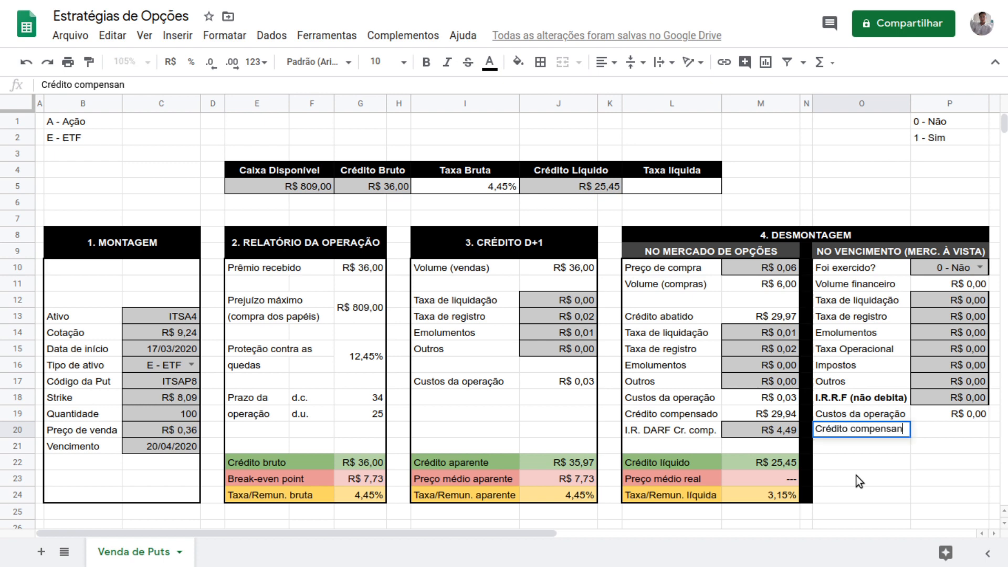
{"action": "key", "text": "Return"}
Enter the formula =J22-P19 in P20, subtracting the operation costs from the "Crédito aparente" value.
{"action": "key", "text": "Up"}
{"action": "key", "text": "Right"}
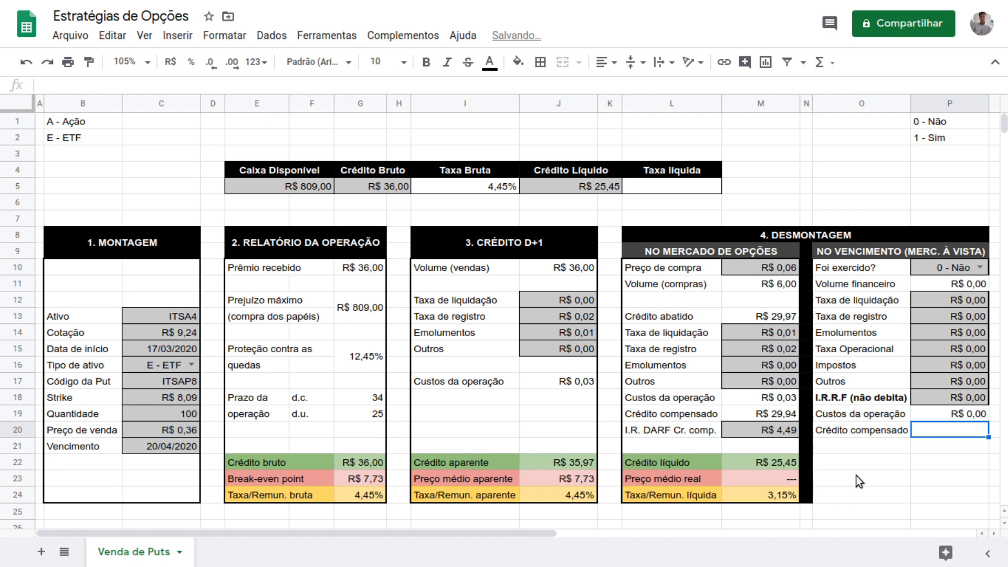
{"action": "type", "text": "="}
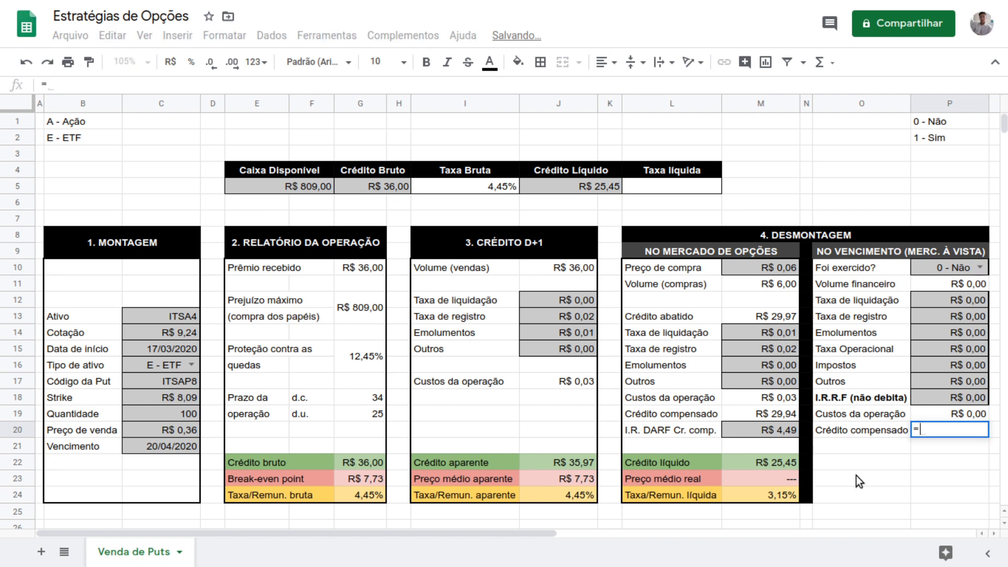
{"action": "left_click", "coordinate": [581, 462]}
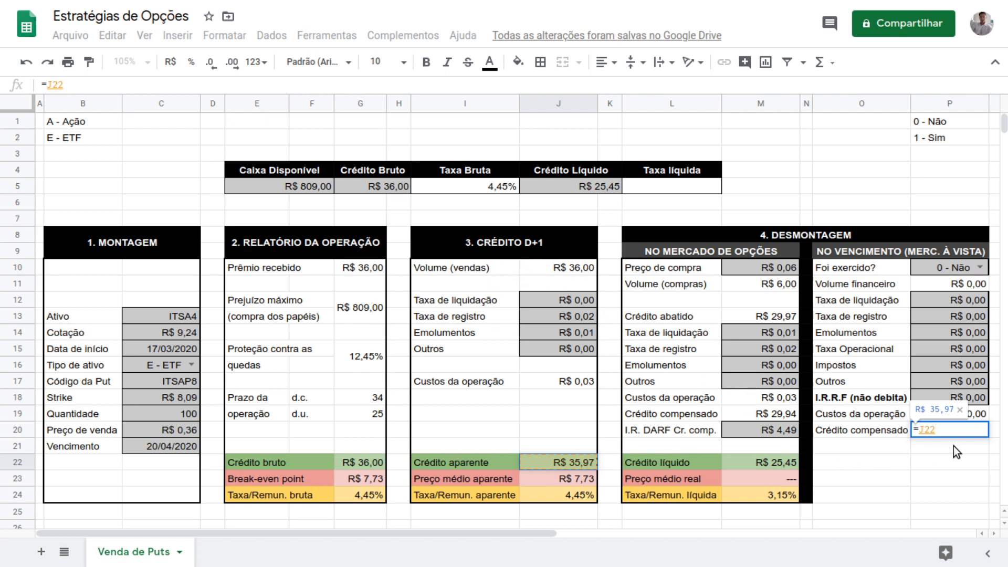
{"action": "type", "text": "-"}
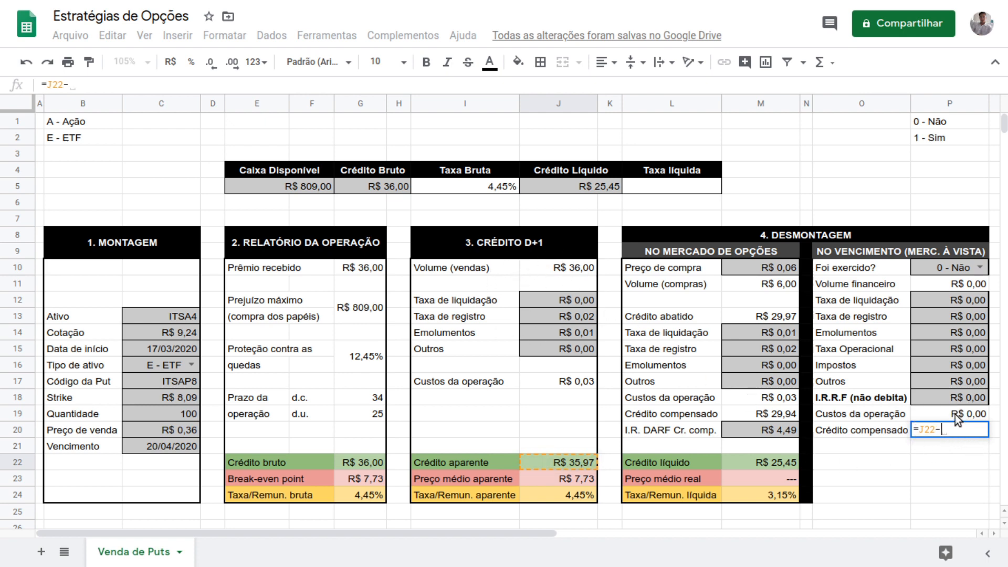
{"action": "left_click", "coordinate": [959, 414]}
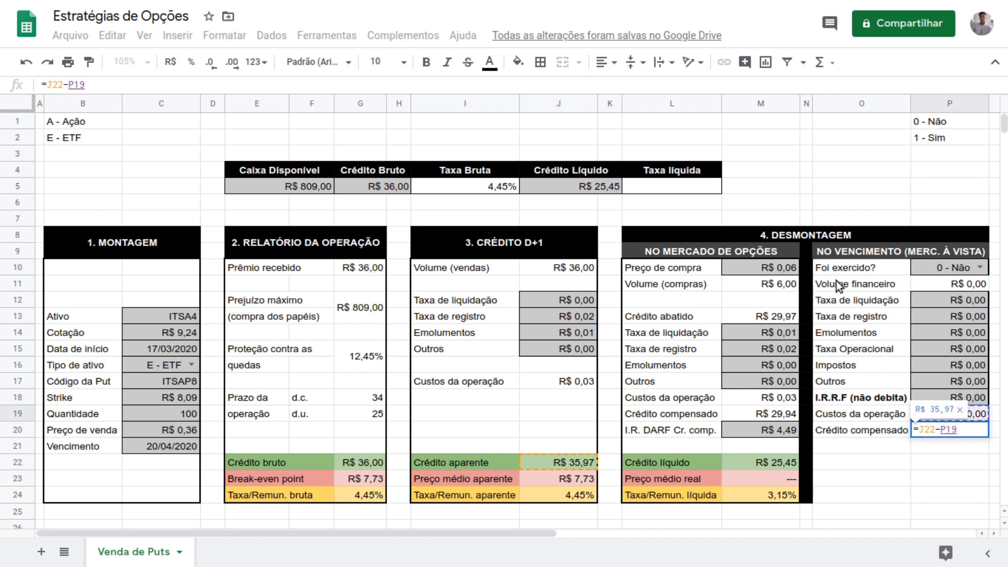
{"action": "key", "text": "Return"}
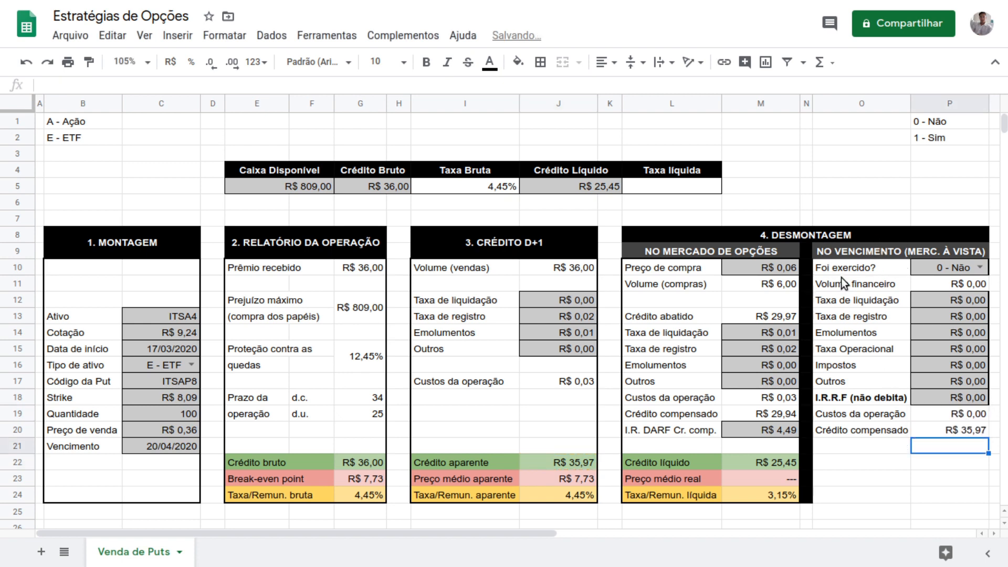
{"action": "left_click", "coordinate": [861, 270]}
{"action": "left_click", "coordinate": [928, 267], "text": "shift"}
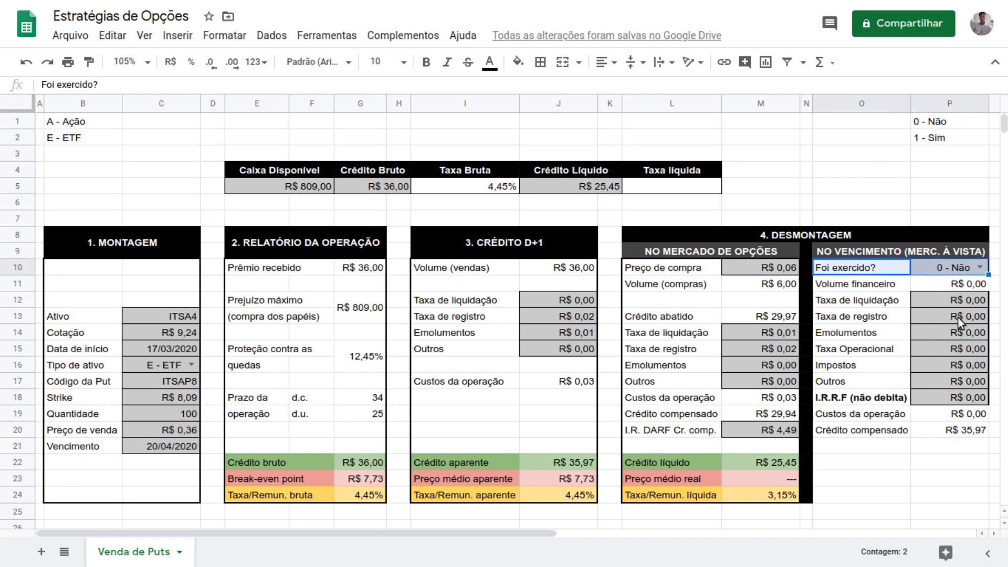
{"action": "left_click", "coordinate": [961, 401]}
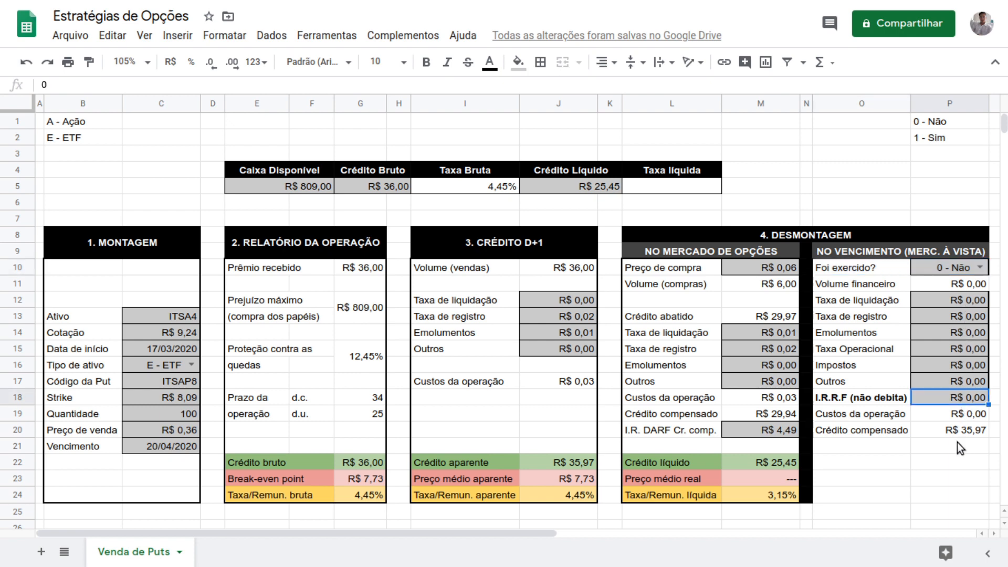
{"action": "left_click", "coordinate": [947, 432]}
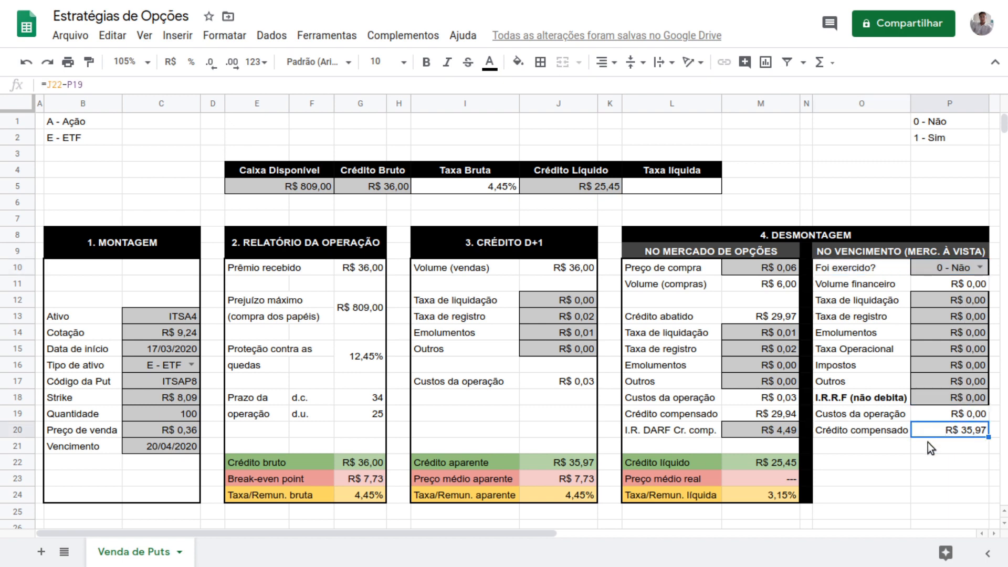
{"action": "left_click", "coordinate": [870, 439]}
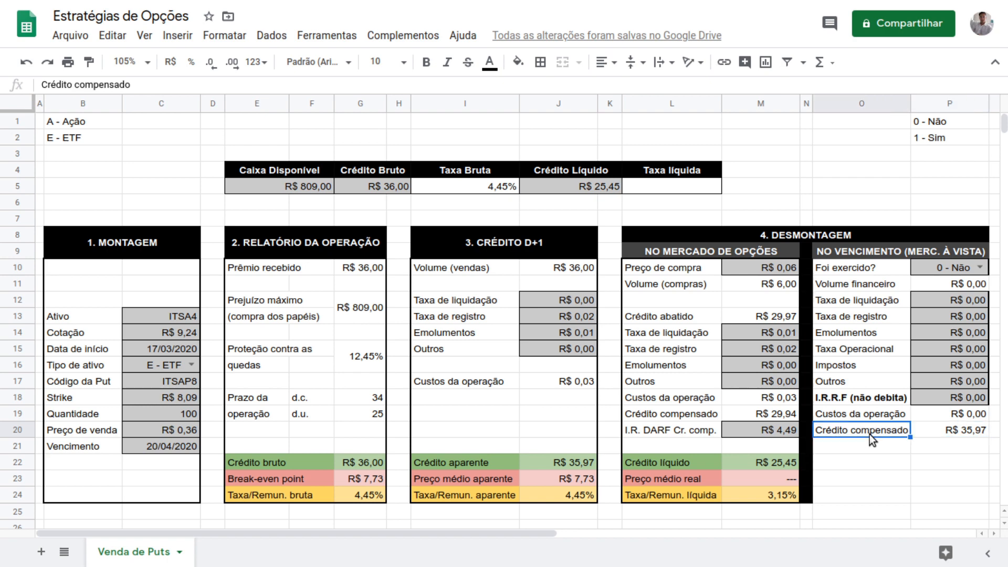
{"action": "left_click", "coordinate": [859, 446]}
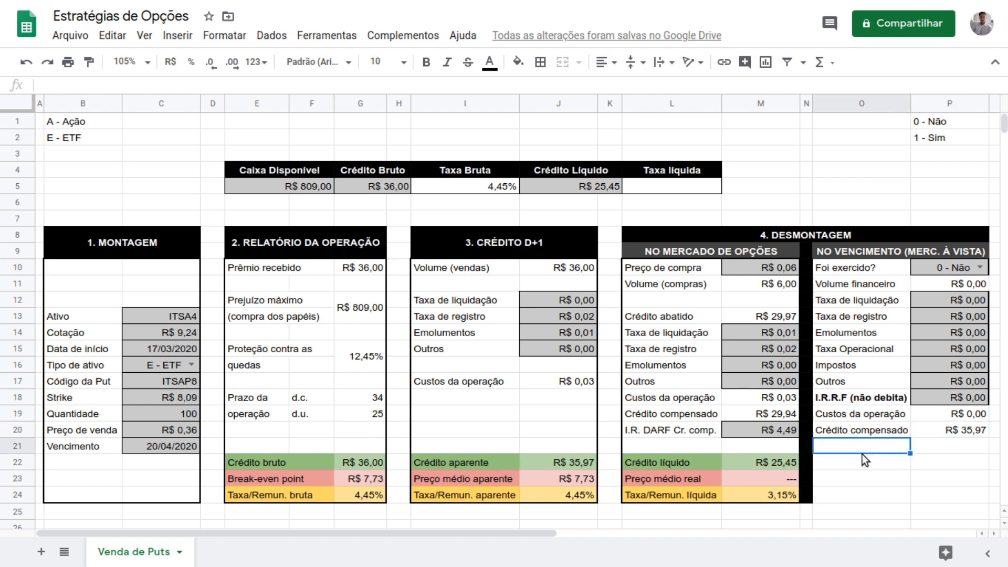
Copy the "I.R. DARF Cr. comp." label and value from L20:M20 into O21:P21, below "Crédito compensado".
{"action": "left_click", "coordinate": [695, 430]}
{"action": "left_click", "coordinate": [742, 433], "text": "shift"}
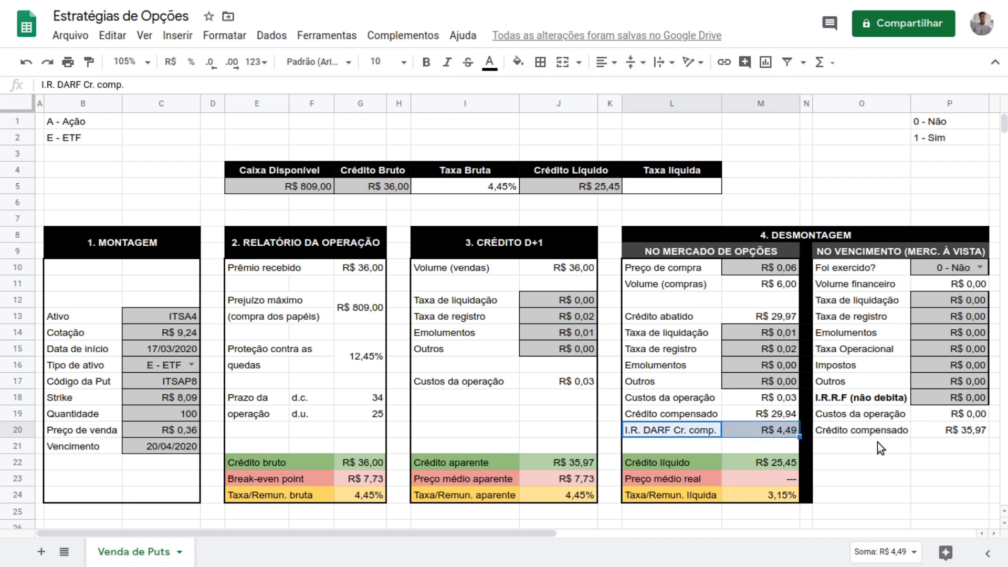
{"action": "key", "text": "ctrl+c"}
{"action": "left_click", "coordinate": [853, 448]}
{"action": "key", "text": "ctrl+v"}
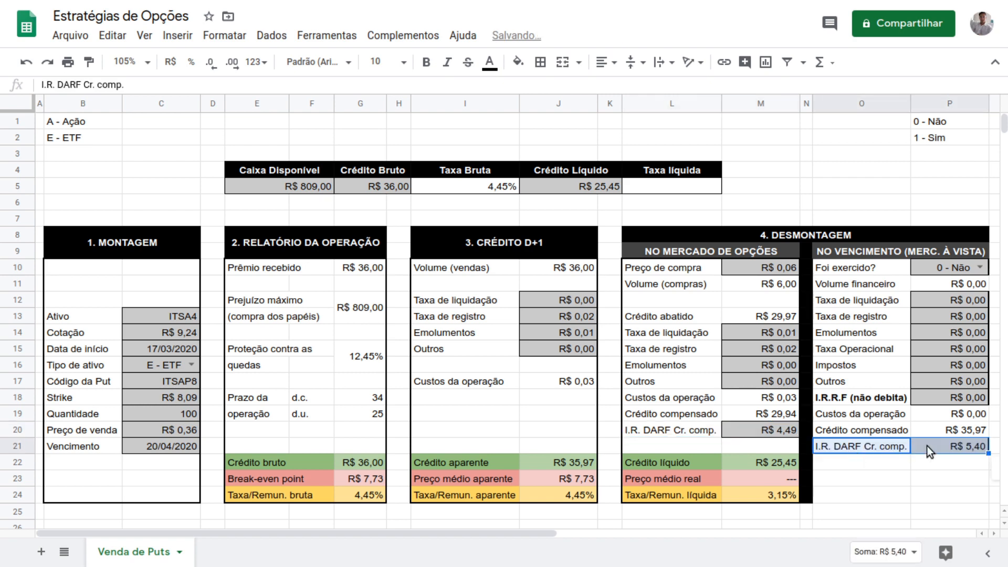
Check the pasted tax formula in P21 and re-enter it as =15%*P20, based on the compensated credit.
{"action": "left_click", "coordinate": [937, 445]}
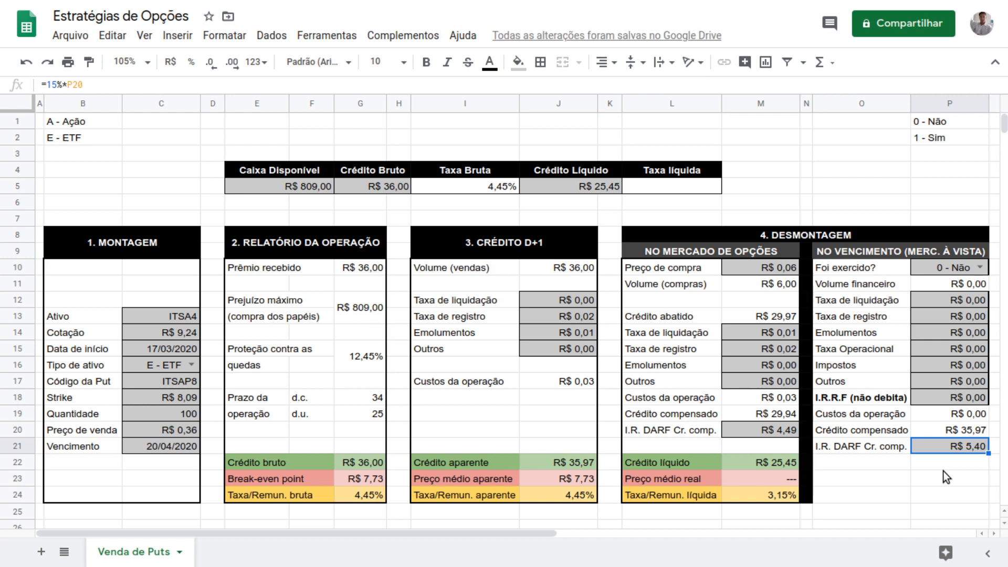
{"action": "key", "text": "F2"}
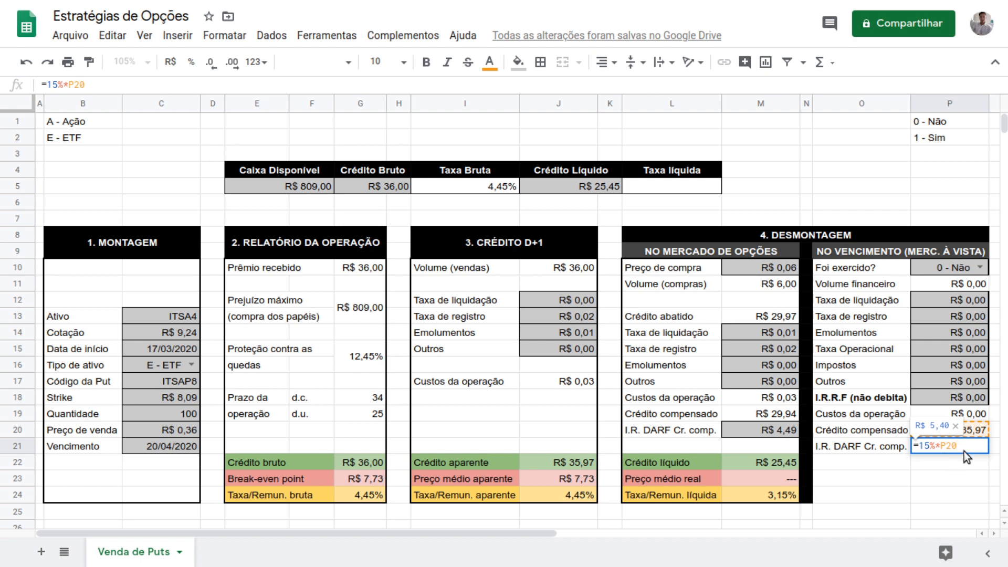
{"action": "key", "text": "Return"}
{"action": "left_click", "coordinate": [978, 427]}
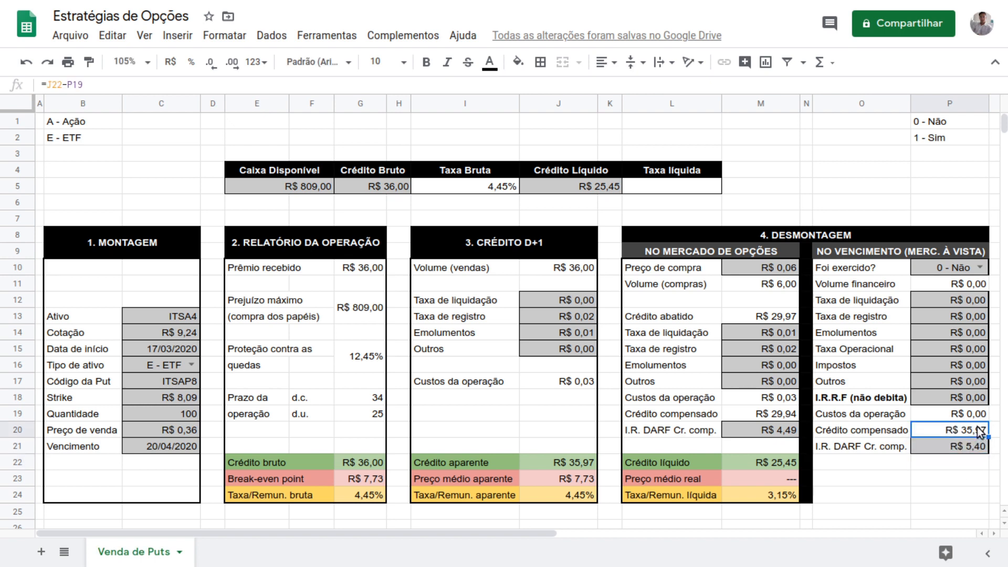
{"action": "key", "text": "Down"}
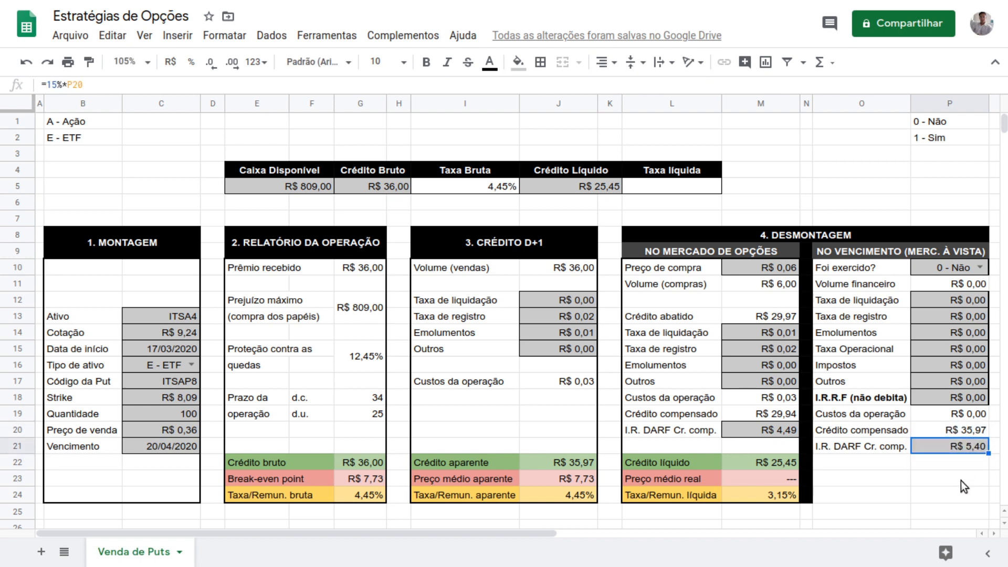
{"action": "type", "text": "=15%*"}
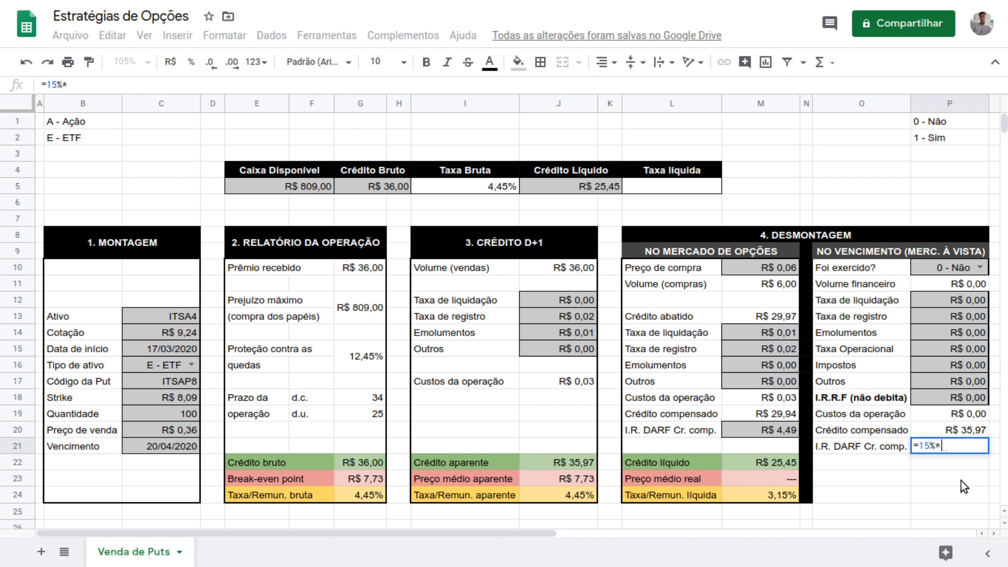
{"action": "left_click", "coordinate": [972, 432]}
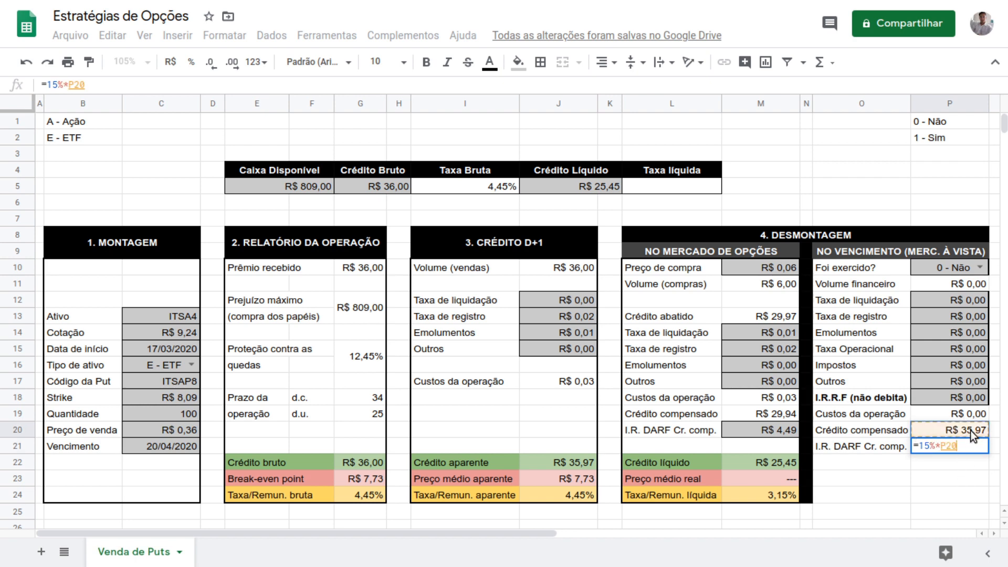
{"action": "key", "text": "Return"}
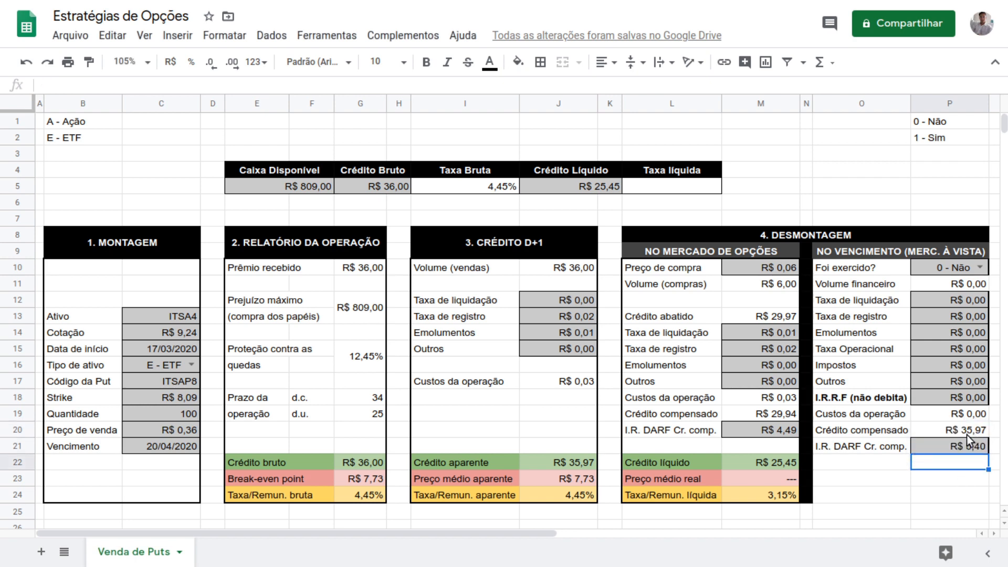
{"action": "left_click", "coordinate": [964, 450]}
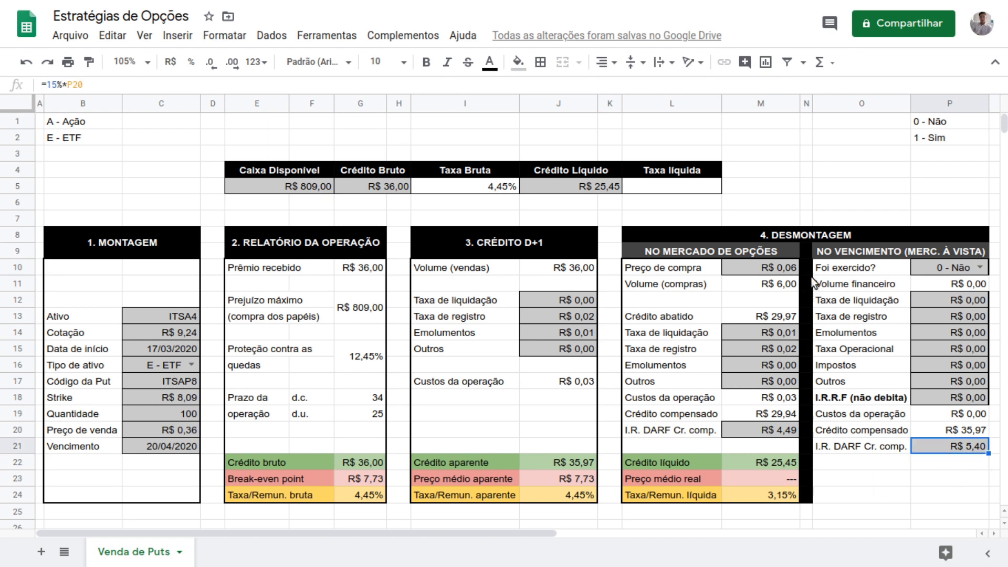
{"action": "left_click", "coordinate": [798, 233]}
{"action": "left_click", "coordinate": [733, 250]}
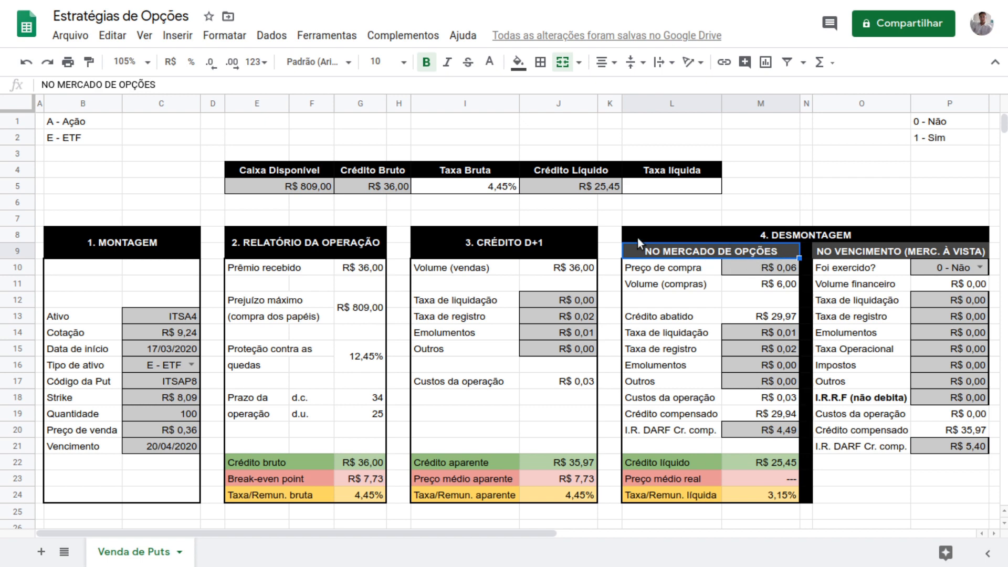
{"action": "left_click", "coordinate": [842, 253]}
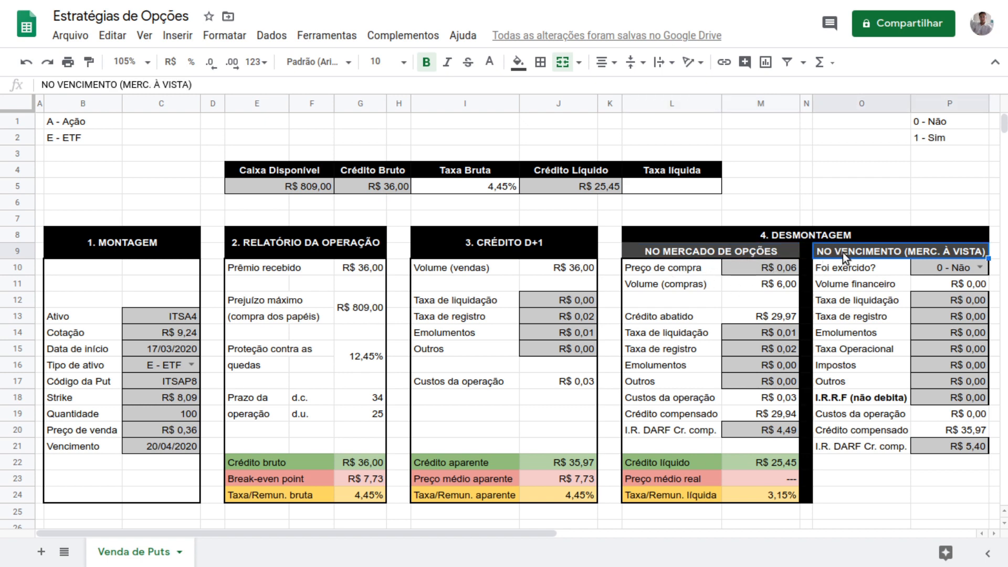
{"action": "left_click", "coordinate": [810, 251]}
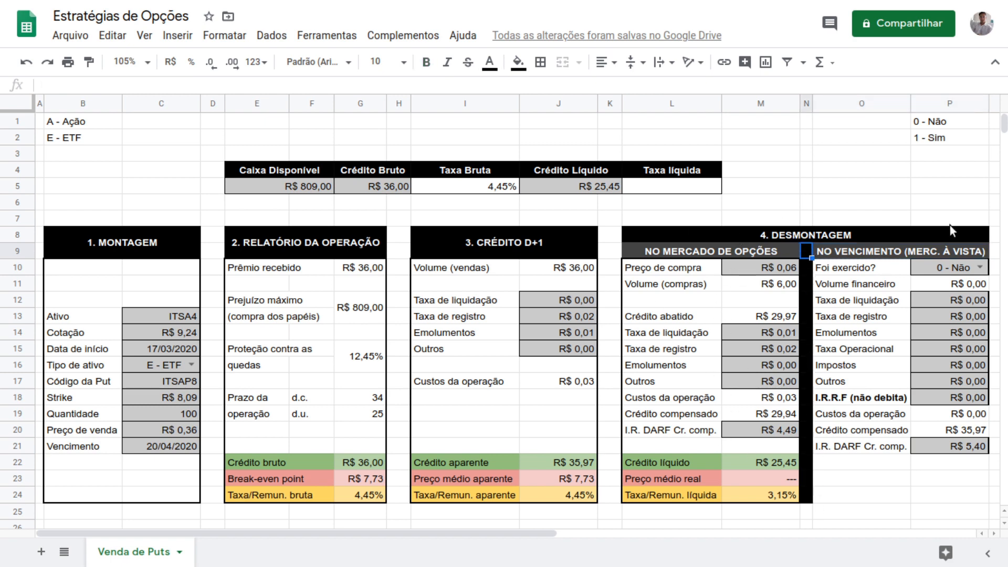
Copy the "Crédito líquido", "Preço médio real" and "Taxa/Remun. líquida" rows from L22:M24 into O22:P24.
{"action": "left_click", "coordinate": [878, 467]}
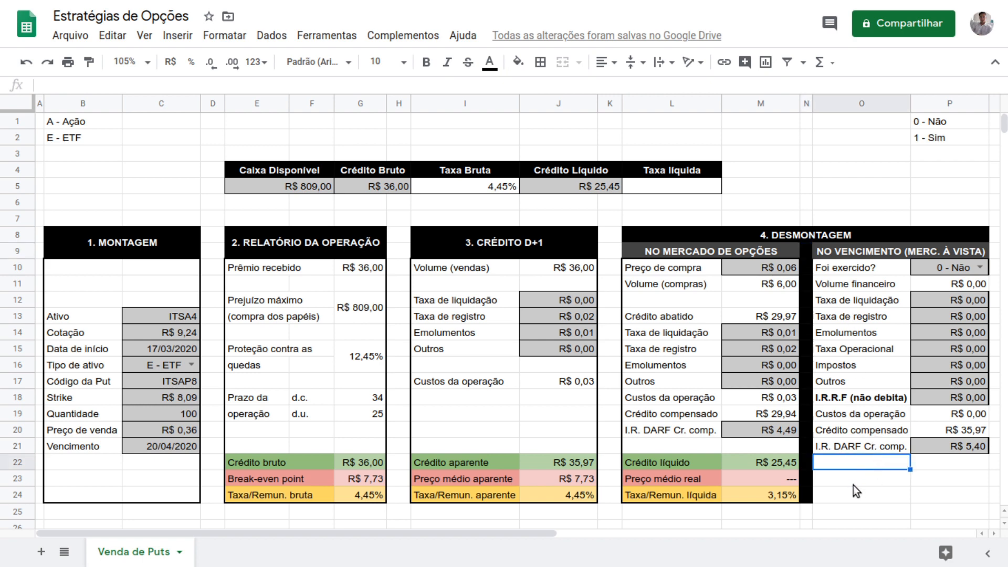
{"action": "key", "text": "Left"}
{"action": "key", "text": "Left"}
{"action": "key", "text": "Left"}
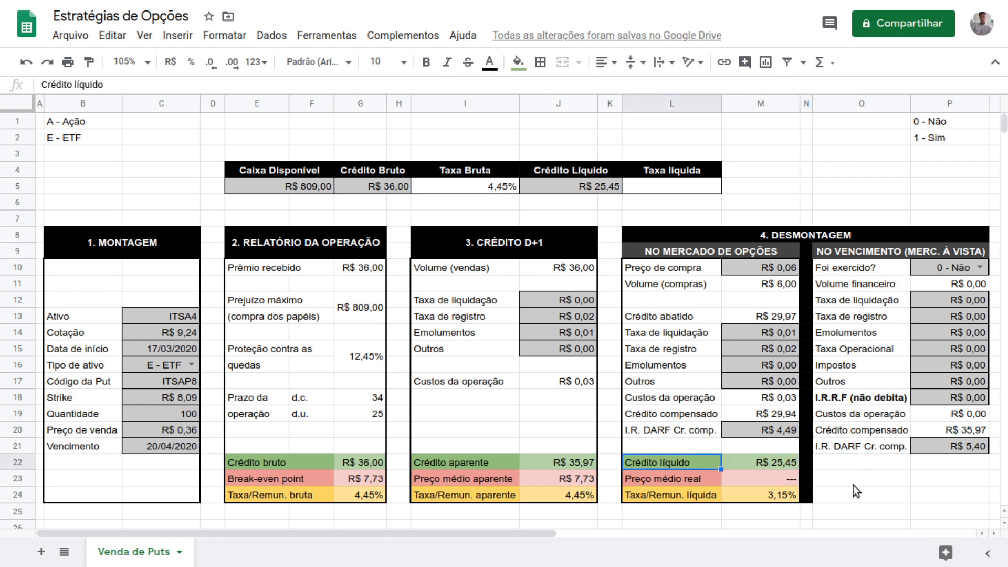
{"action": "key", "text": "shift+Right"}
{"action": "key", "text": "shift+Down"}
{"action": "key", "text": "shift+Down"}
{"action": "key", "text": "ctrl+c"}
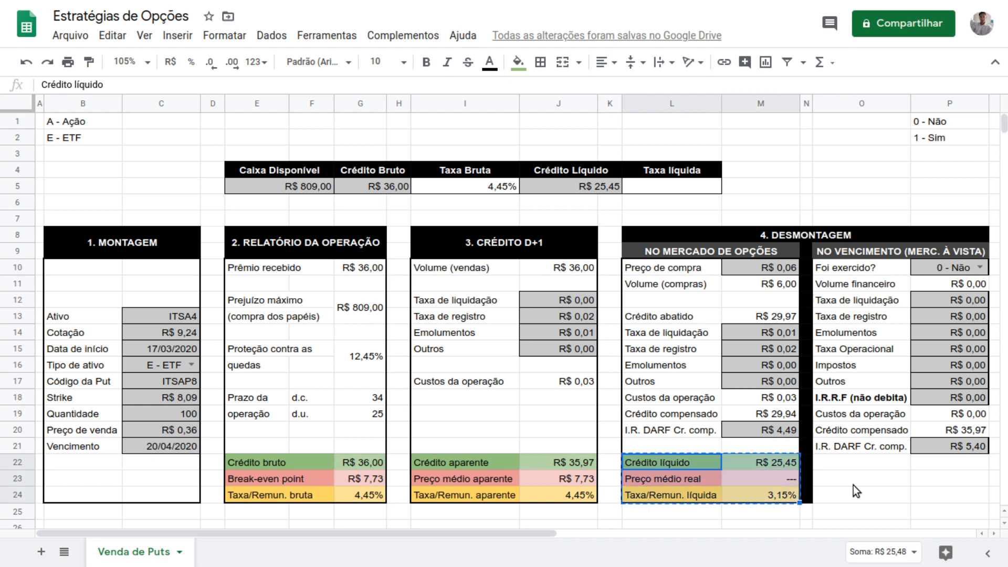
{"action": "key", "text": "Right"}
{"action": "key", "text": "Right"}
{"action": "key", "text": "Right"}
{"action": "key", "text": "ctrl+v"}
Clear the pasted formulas from P22:P24, keeping the row labels and cell colours.
{"action": "key", "text": "Right"}
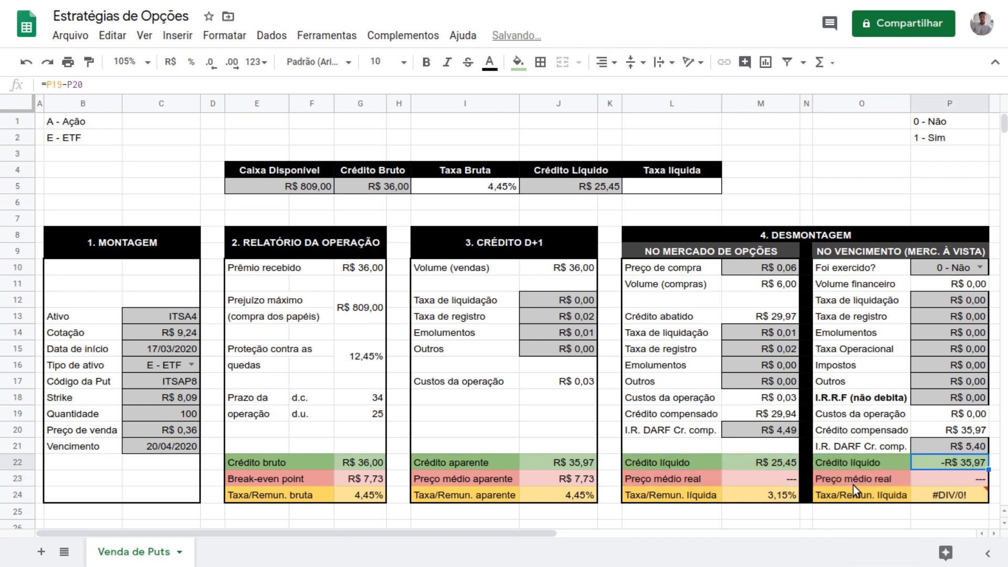
{"action": "key", "text": "shift+Down"}
{"action": "key", "text": "shift+Down"}
{"action": "key", "text": "Delete"}
{"action": "key", "text": "Left"}
{"action": "key", "text": "Right"}
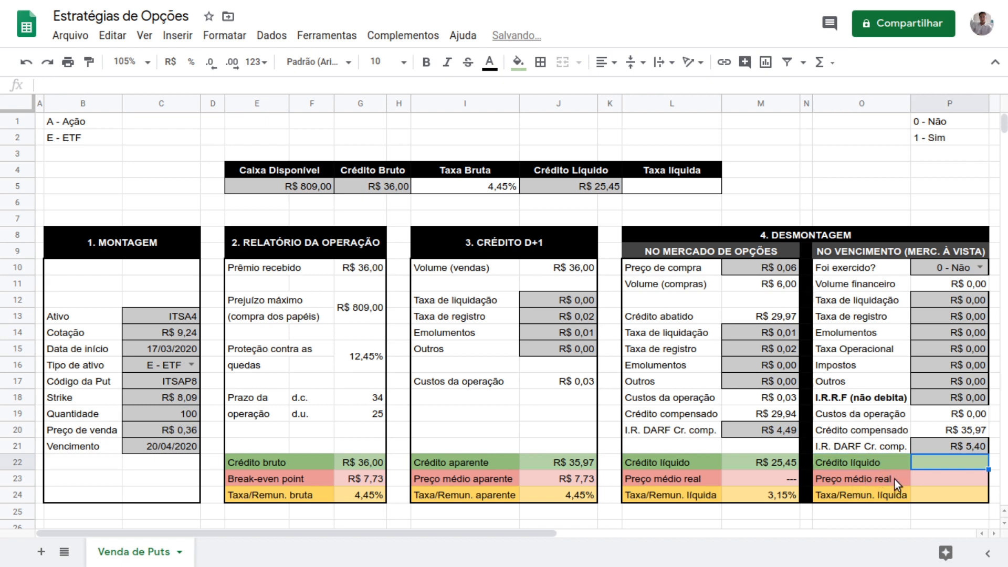
Enter the formula =P20-P21 in P22 to calculate "Crédito líquido" as compensated credit minus the DARF tax.
{"action": "left_click", "coordinate": [896, 482]}
{"action": "left_click", "coordinate": [899, 495]}
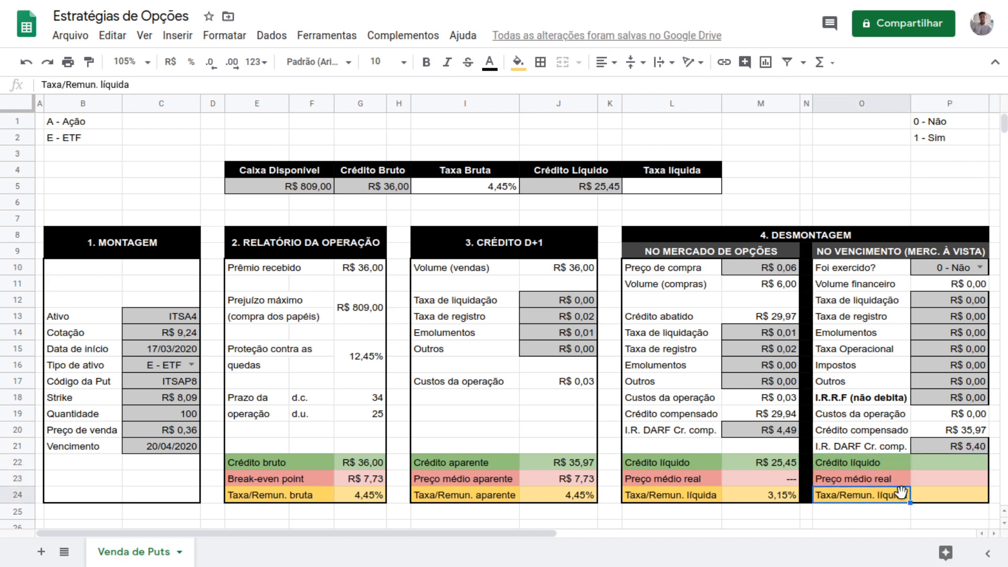
{"action": "left_click", "coordinate": [948, 461]}
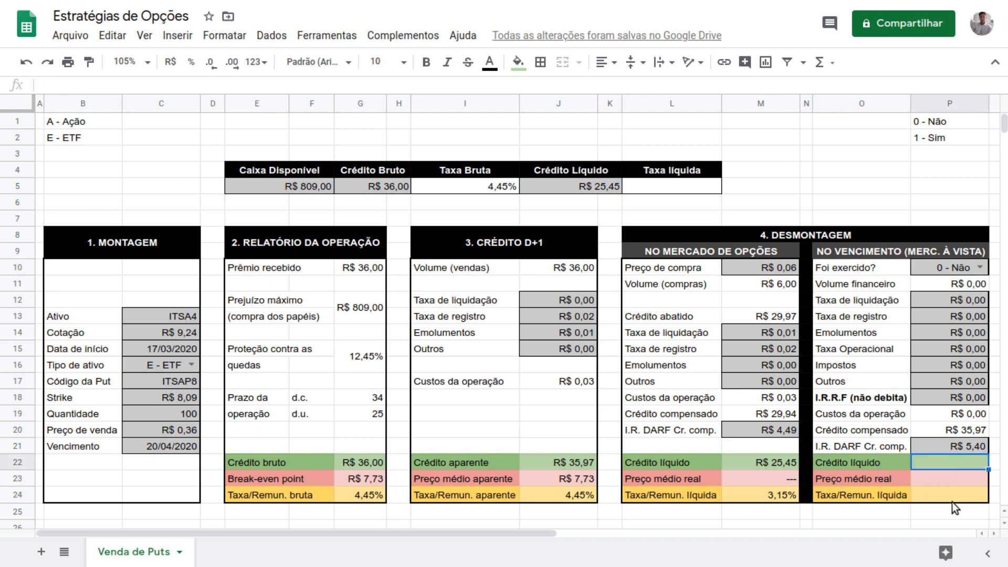
{"action": "type", "text": "="}
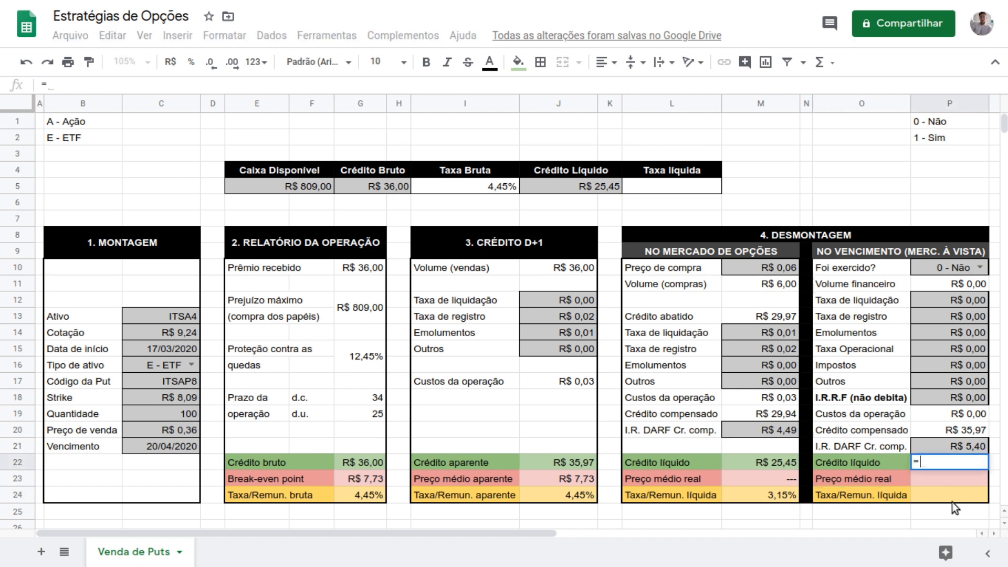
{"action": "left_click", "coordinate": [970, 431]}
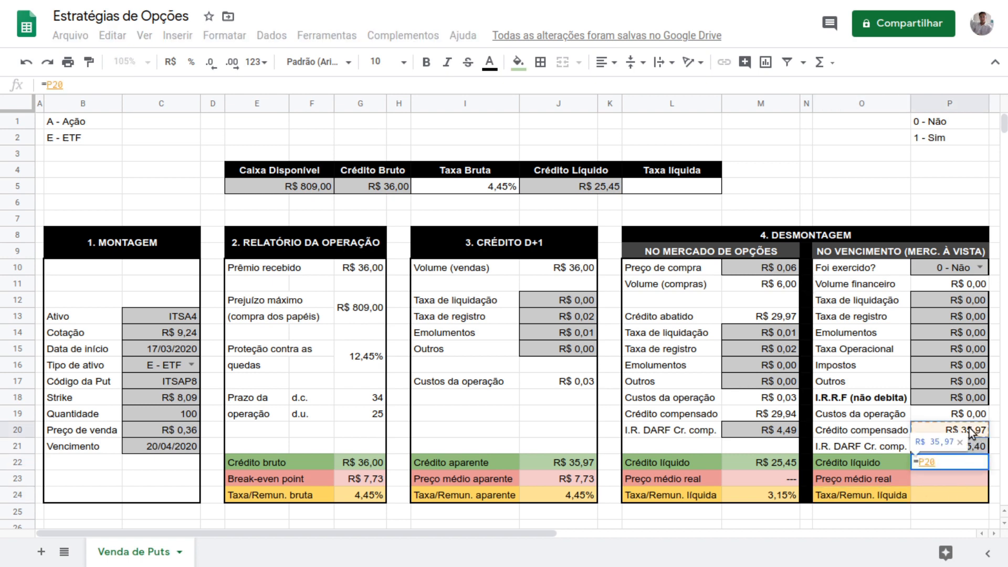
{"action": "type", "text": "-"}
{"action": "left_click", "coordinate": [964, 447]}
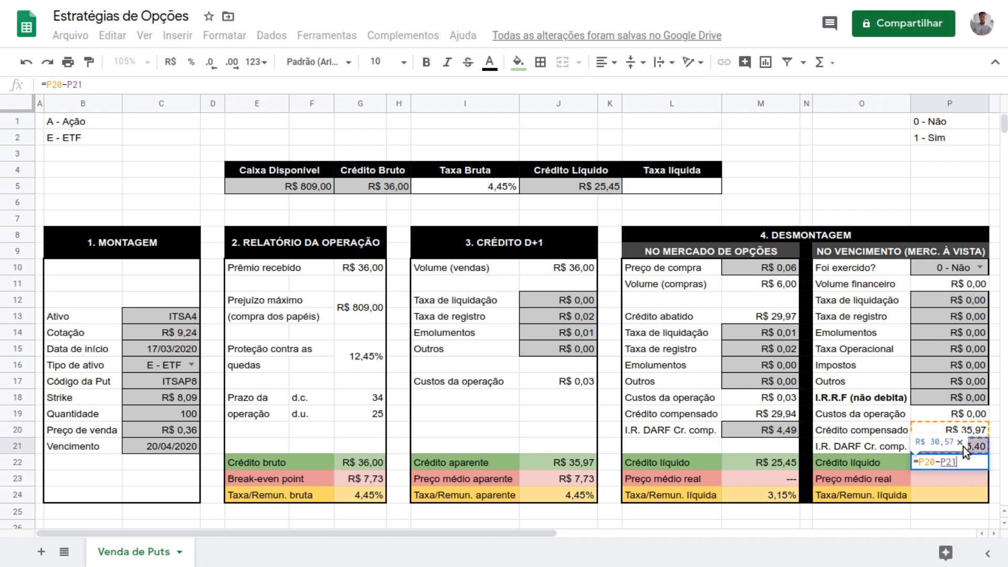
{"action": "key", "text": "Return"}
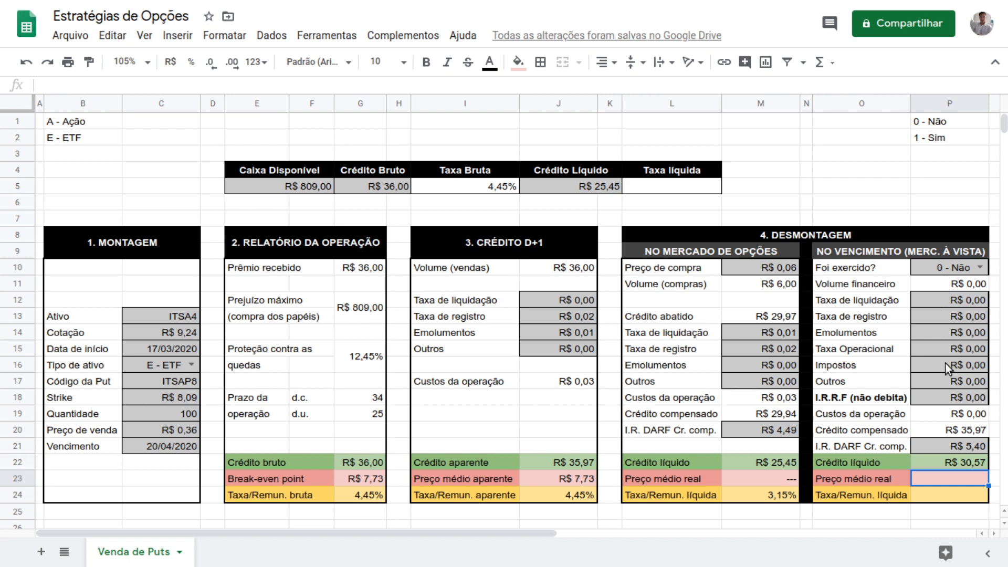
{"action": "left_click", "coordinate": [968, 466]}
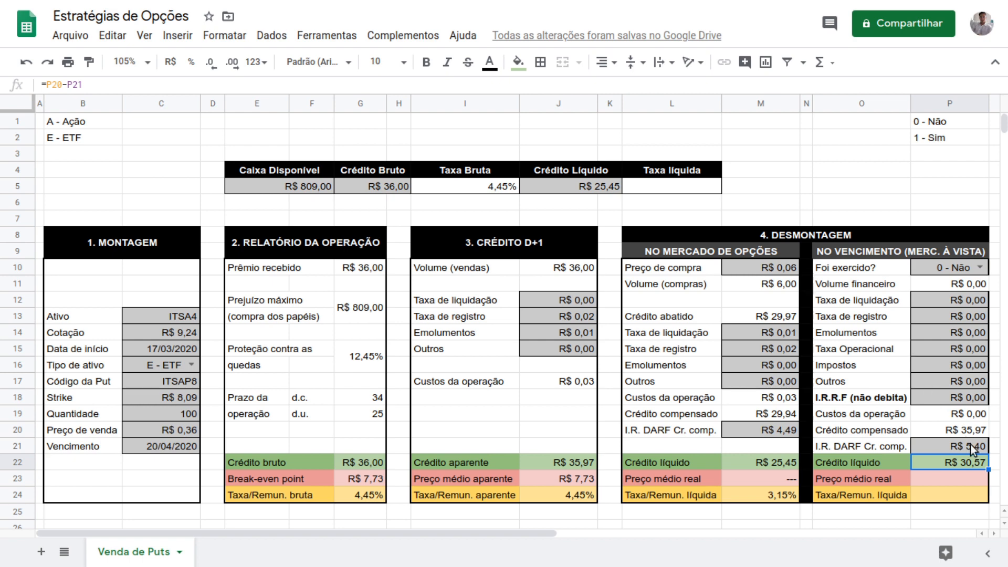
Enter the formula =(G12-P22)/C19 in P23 to calculate "Preço médio real" from the maximum loss, net credit and quantity.
{"action": "left_click", "coordinate": [954, 482]}
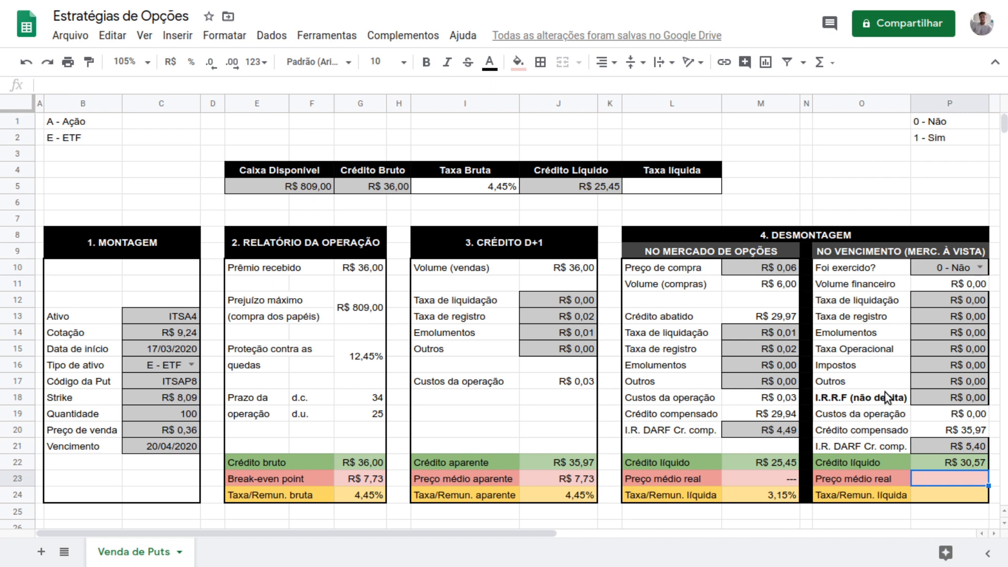
{"action": "type", "text": "=("}
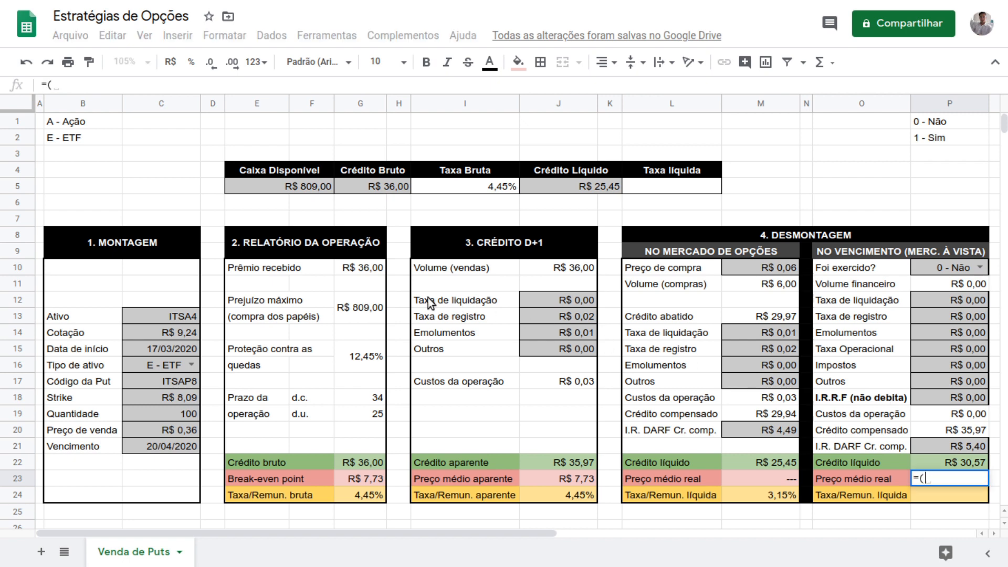
{"action": "left_click", "coordinate": [365, 315]}
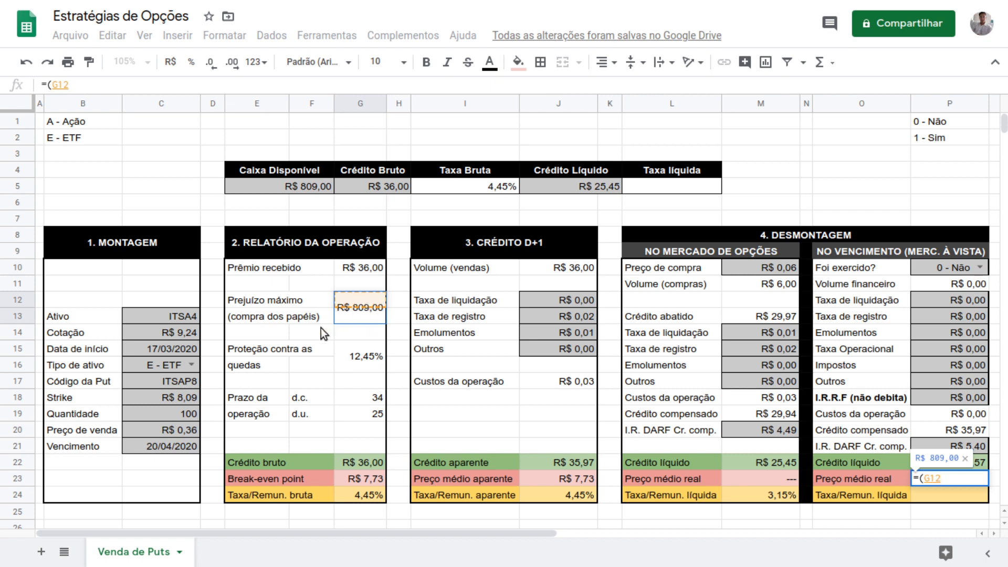
{"action": "type", "text": "-"}
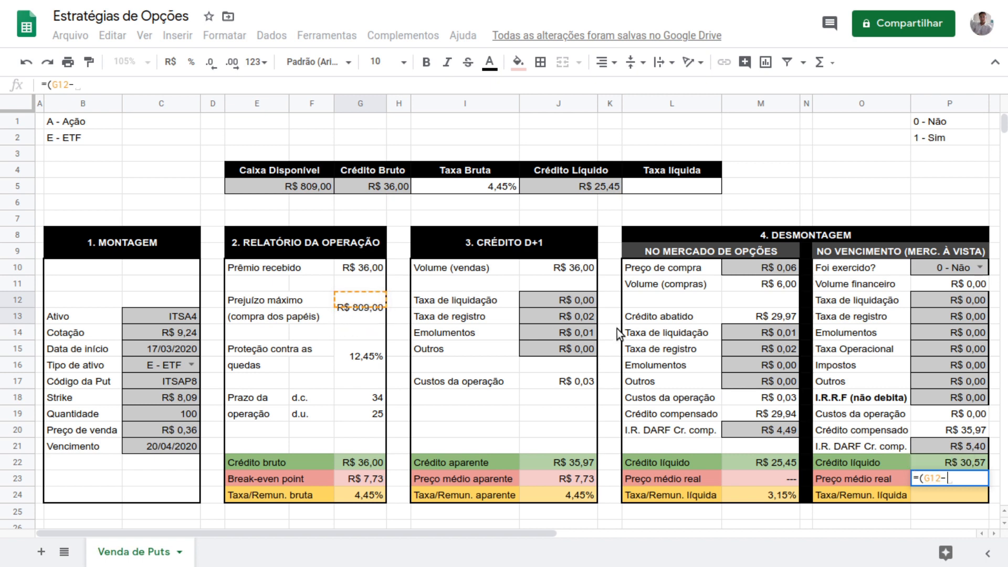
{"action": "left_click", "coordinate": [962, 462]}
{"action": "type", "text": ")/"}
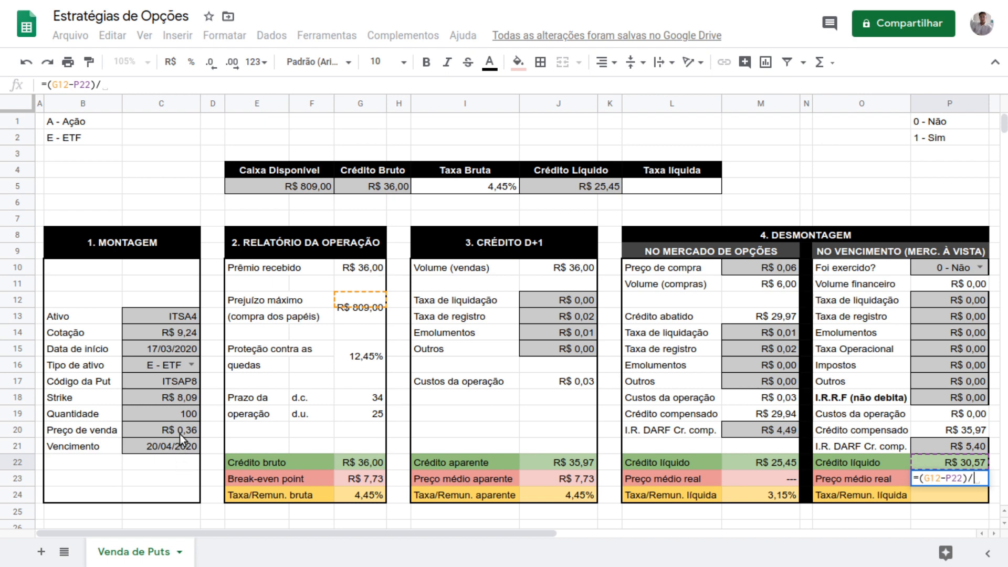
{"action": "left_click", "coordinate": [190, 415]}
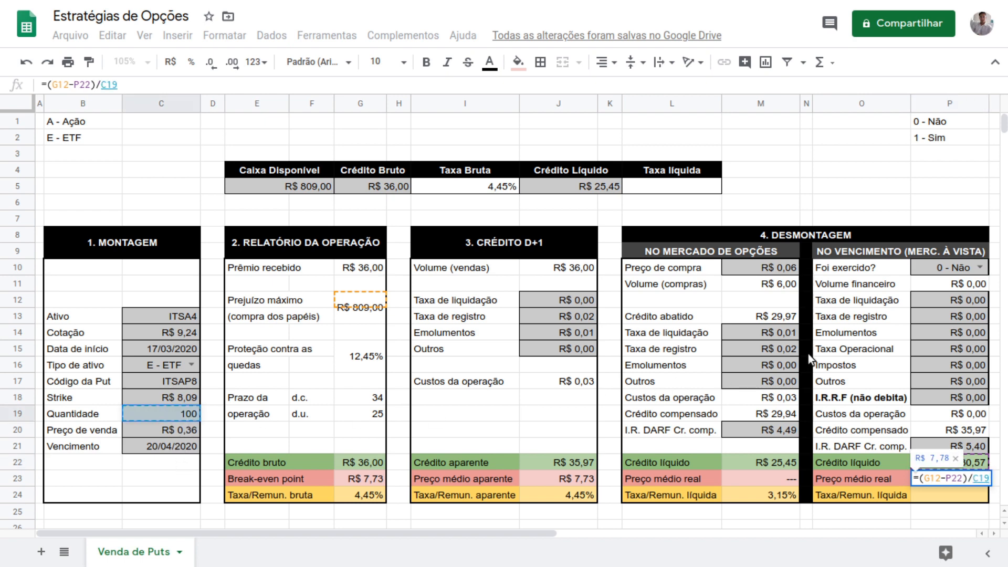
{"action": "key", "text": "ctrl+Return"}
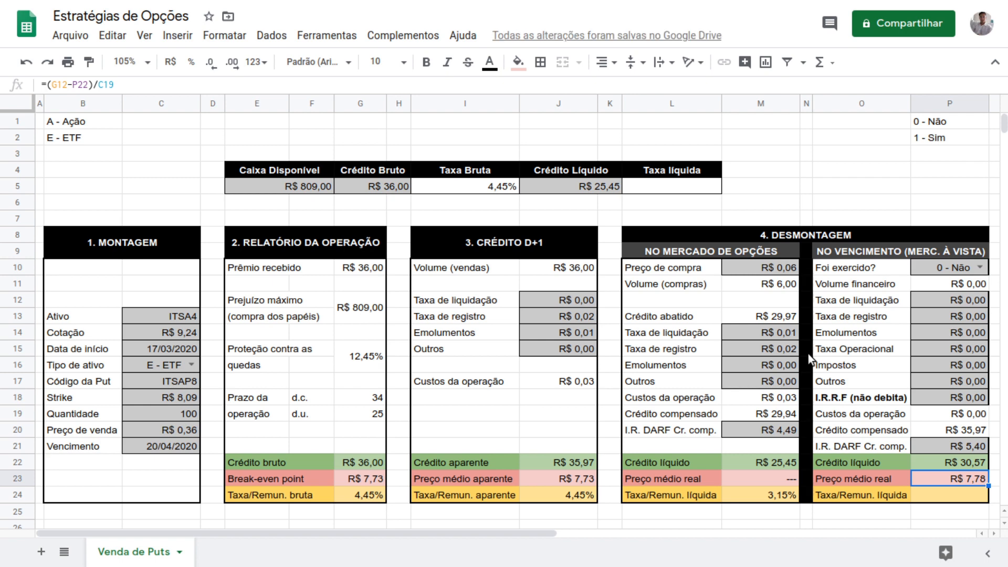
Make "Preço médio real" in P23 depend on exercise with the formula =IF(P10=$P$2;(G12-P22)/C19;"---").
{"action": "left_click", "coordinate": [885, 267]}
{"action": "left_click", "coordinate": [939, 266]}
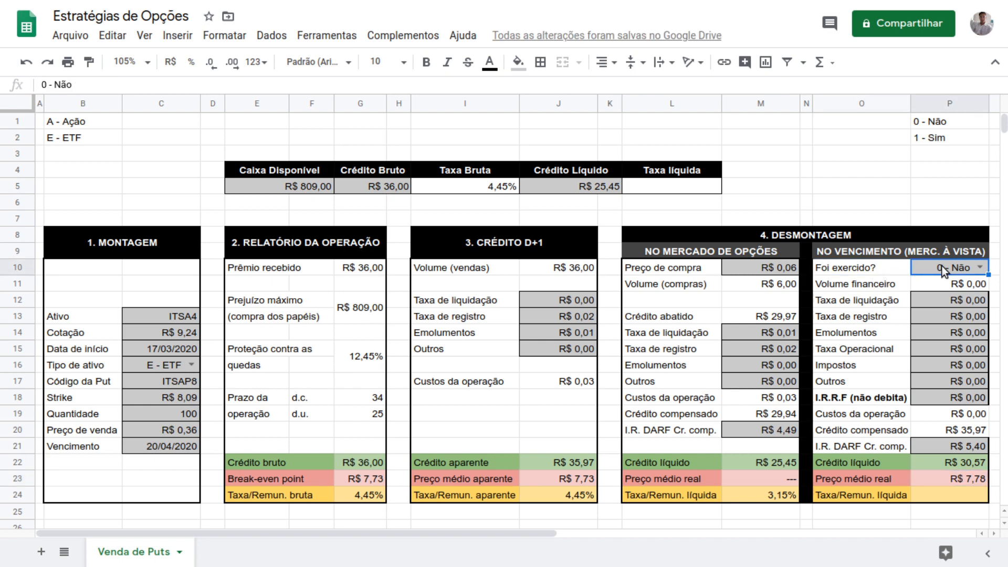
{"action": "left_click", "coordinate": [892, 480]}
{"action": "left_click", "coordinate": [925, 480]}
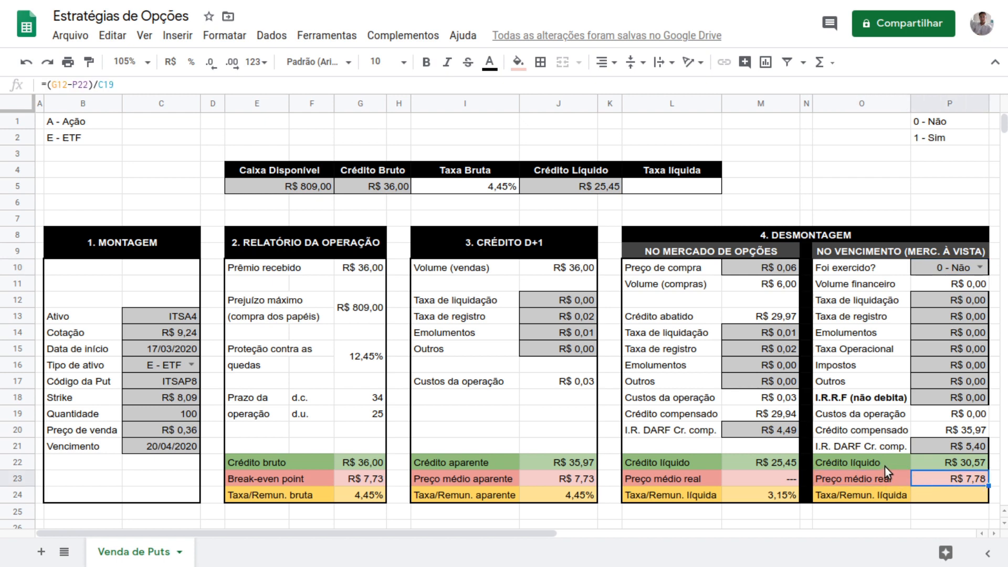
{"action": "key", "text": "F2"}
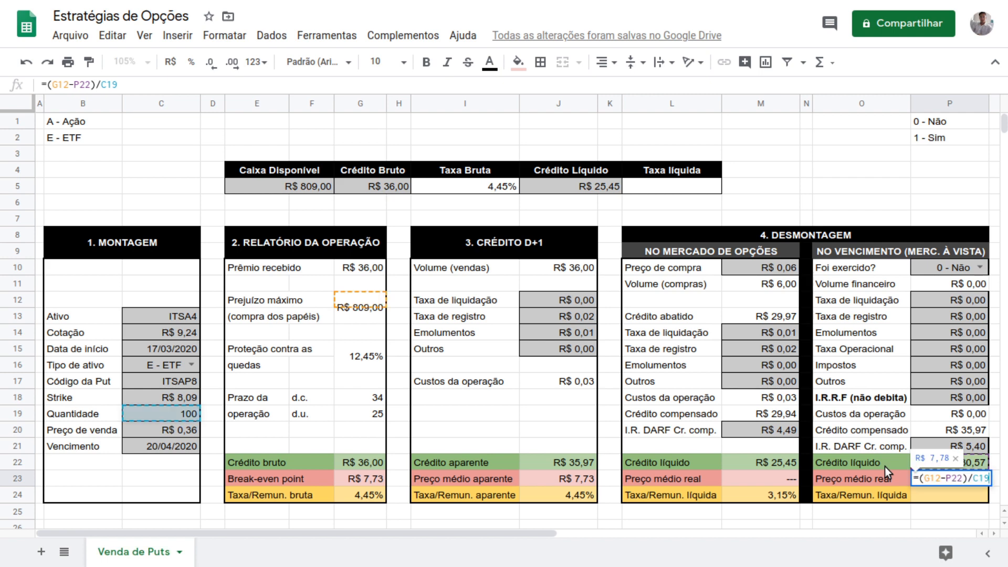
{"action": "type", "text": "IF"}
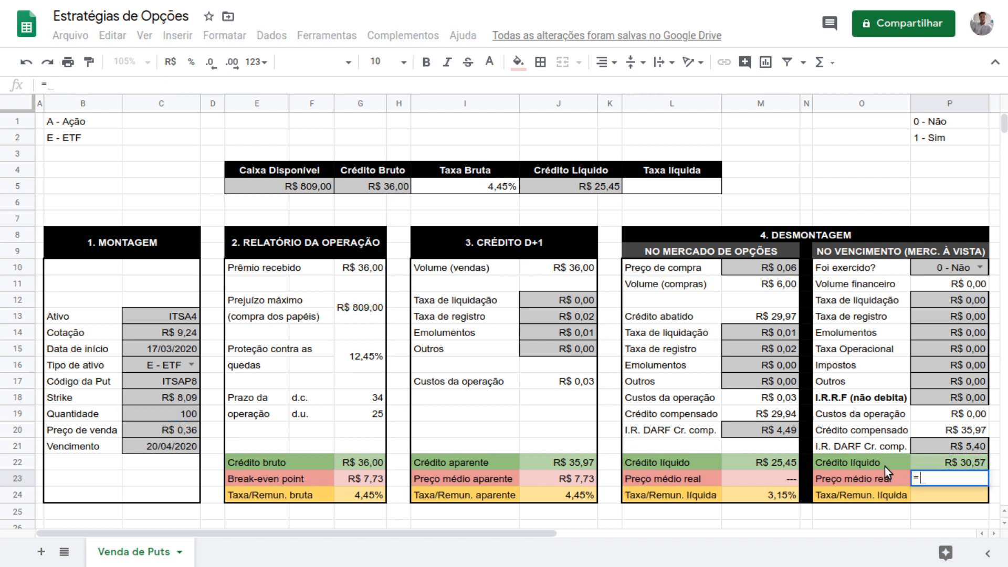
{"action": "left_click", "coordinate": [888, 469]}
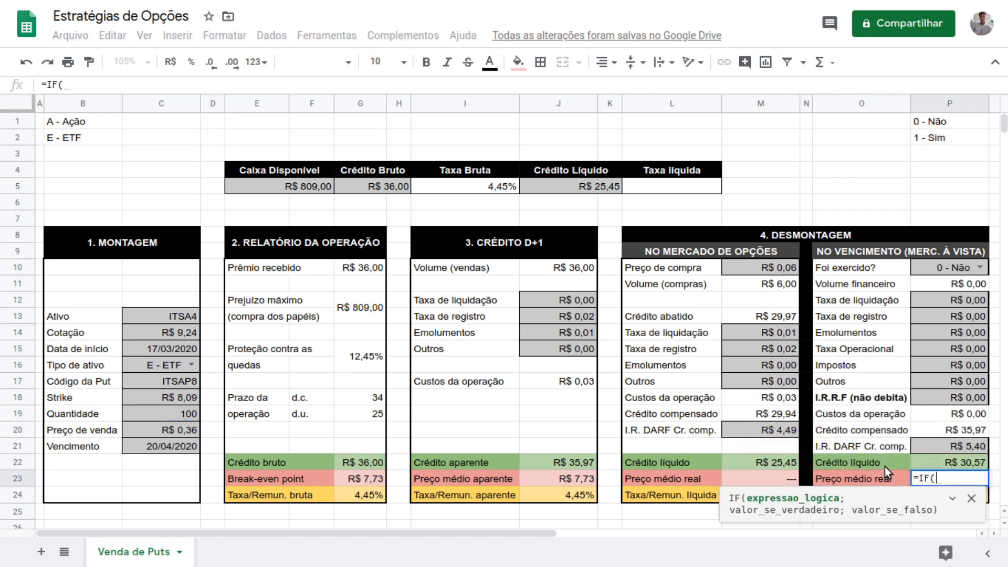
{"action": "left_click", "coordinate": [938, 266]}
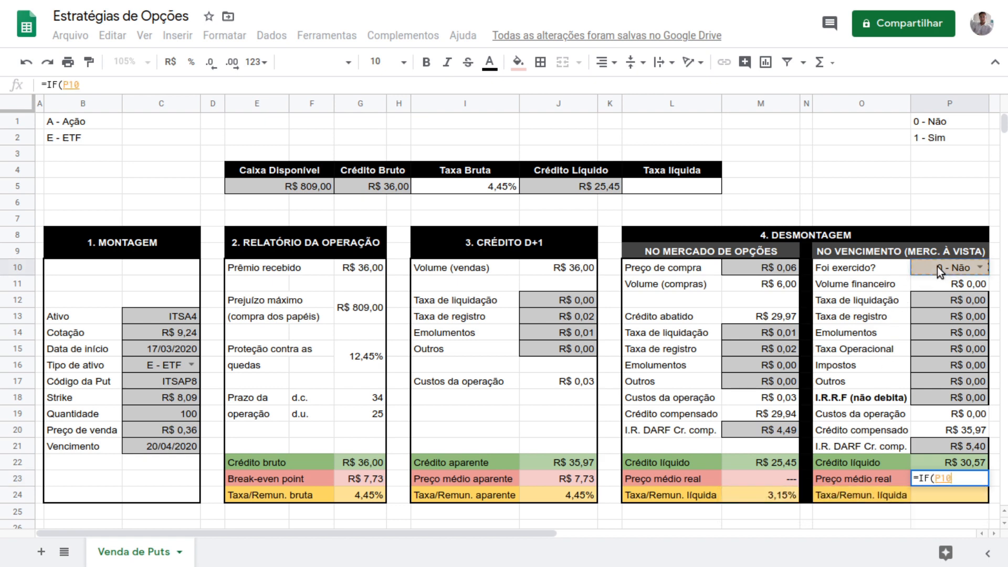
{"action": "type", "text": "="}
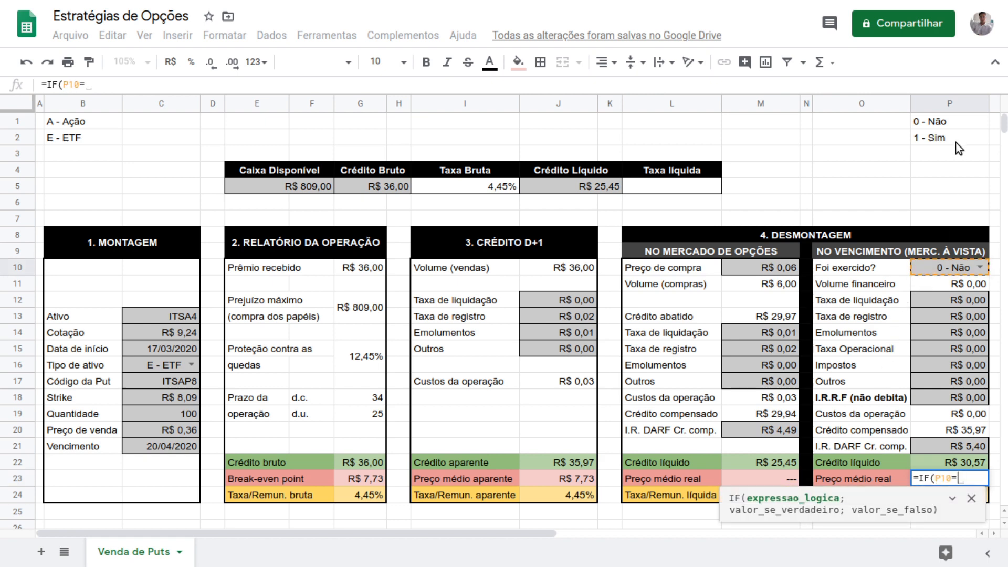
{"action": "left_click", "coordinate": [956, 142]}
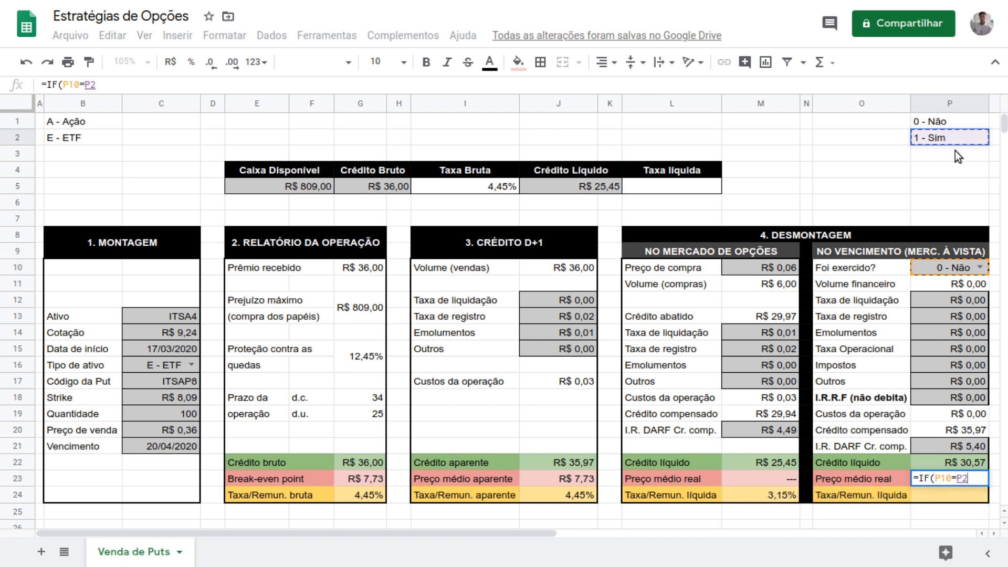
{"action": "key", "text": "F4"}
{"action": "type", "text": ";(G12-P22)/C19"}
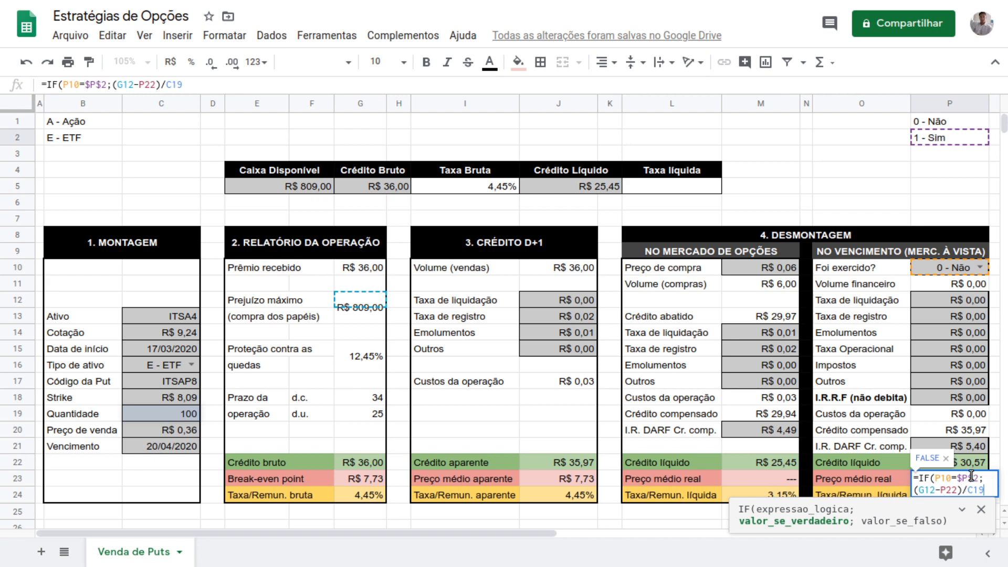
{"action": "type", "text": ";"}
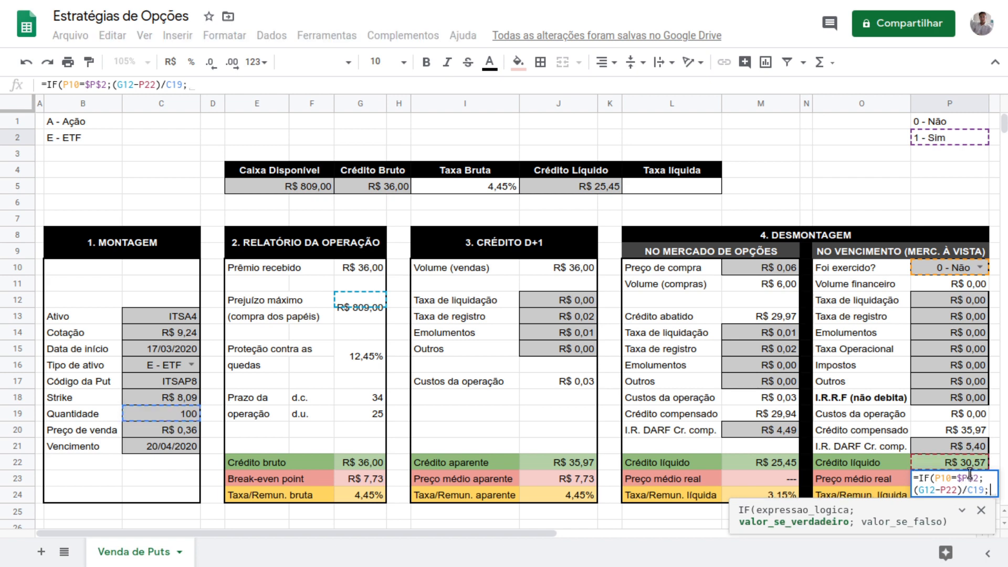
{"action": "type", "text": "\"-"}
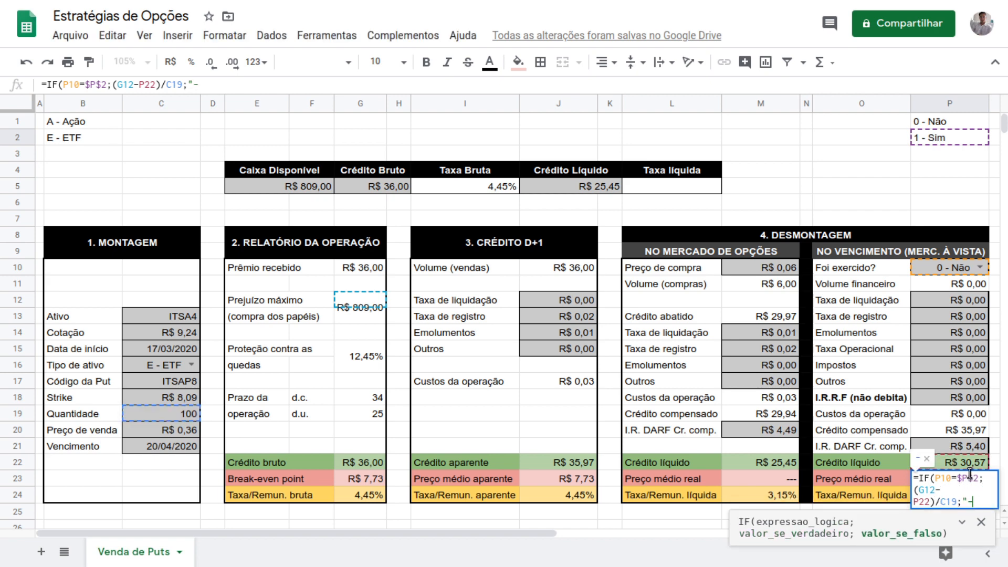
{"action": "type", "text": "--\")"}
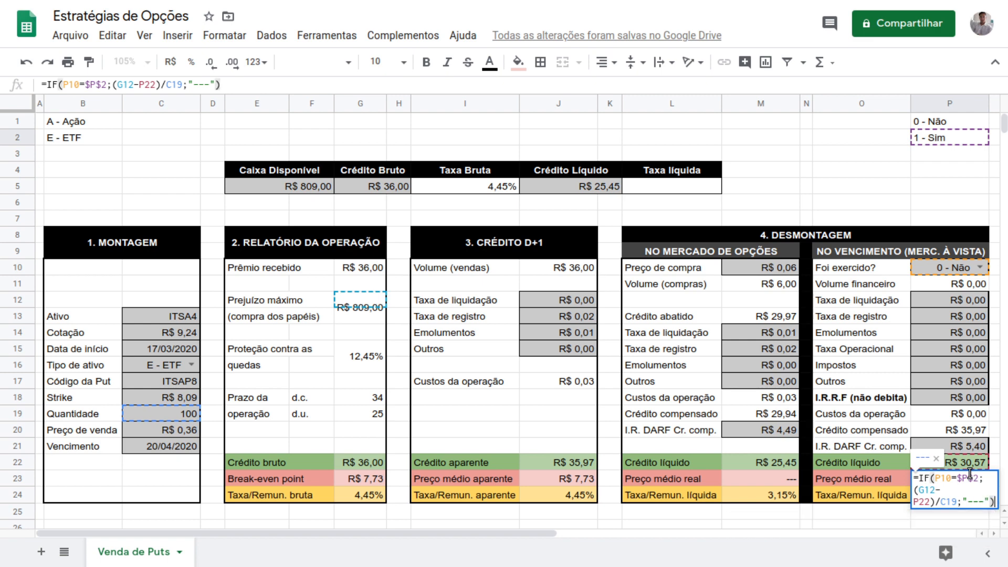
{"action": "key", "text": "Return"}
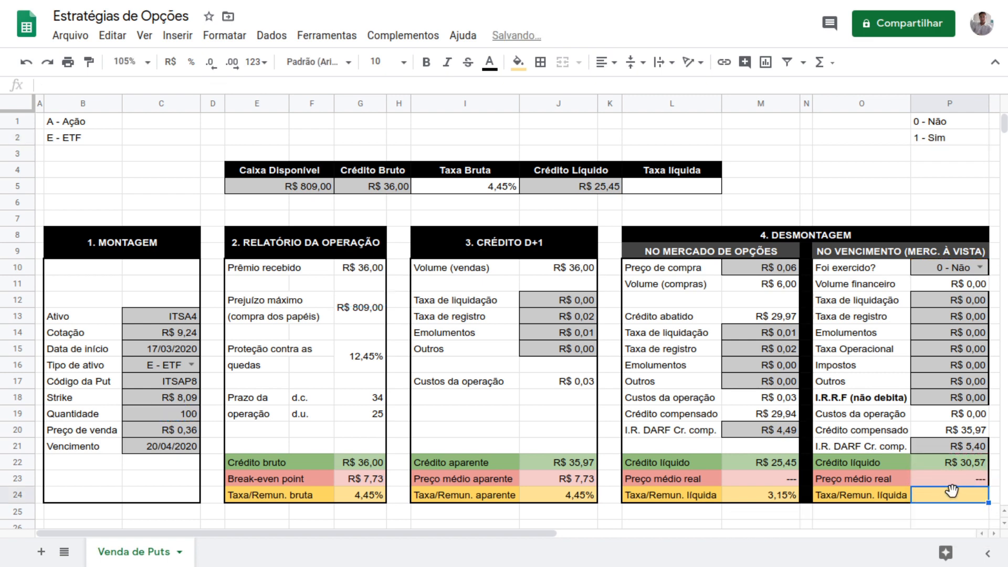
Set "Foi exercido?" in P10 to "1 - Sim" to test the conditional average price in P23.
{"action": "left_click", "coordinate": [953, 480]}
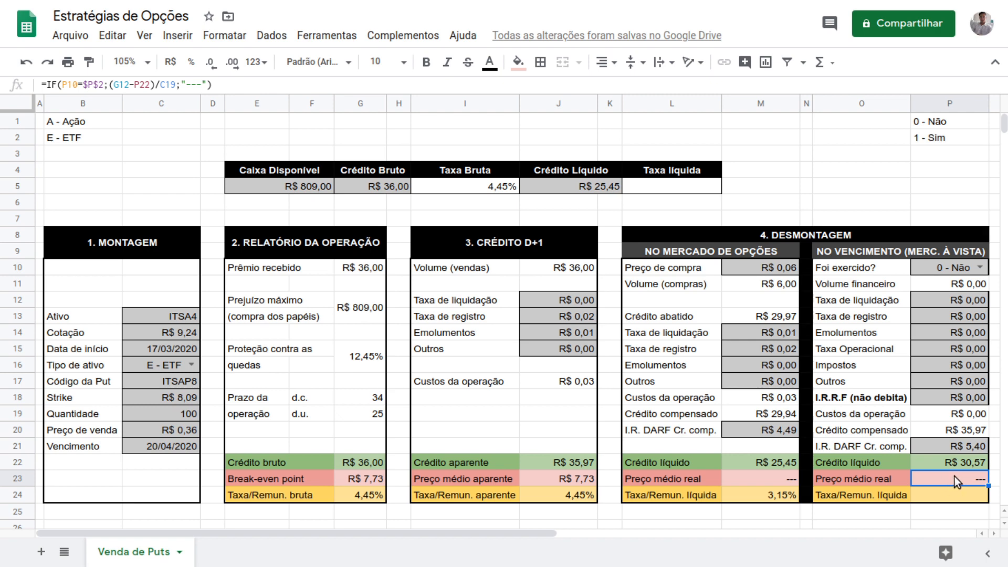
{"action": "left_click", "coordinate": [980, 268]}
{"action": "left_click", "coordinate": [959, 308]}
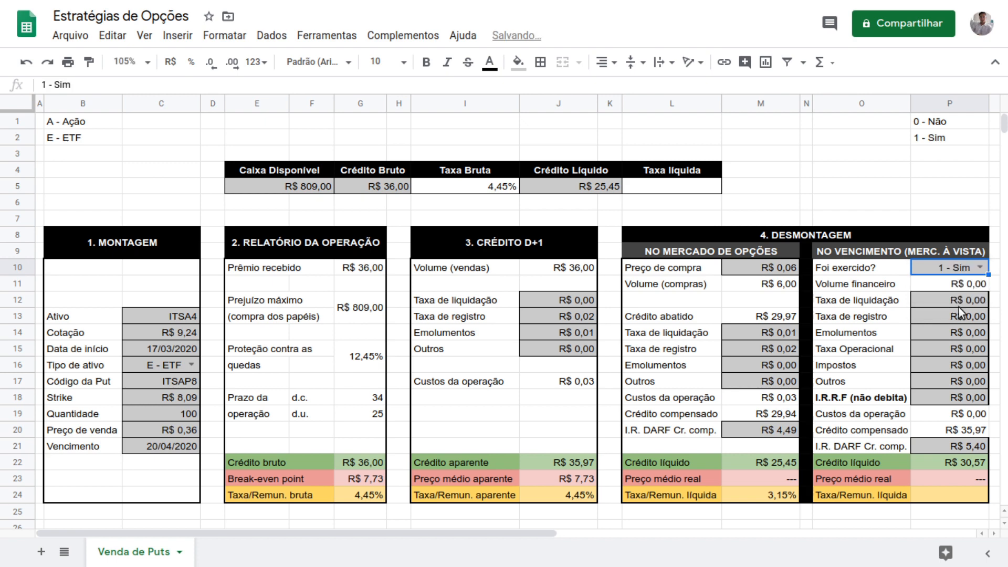
Enter =0,5%*P11 in P15 for "Taxa Operacional" and check the dependent credit, DARF and average price cells in P20:P23.
{"action": "left_click", "coordinate": [959, 350]}
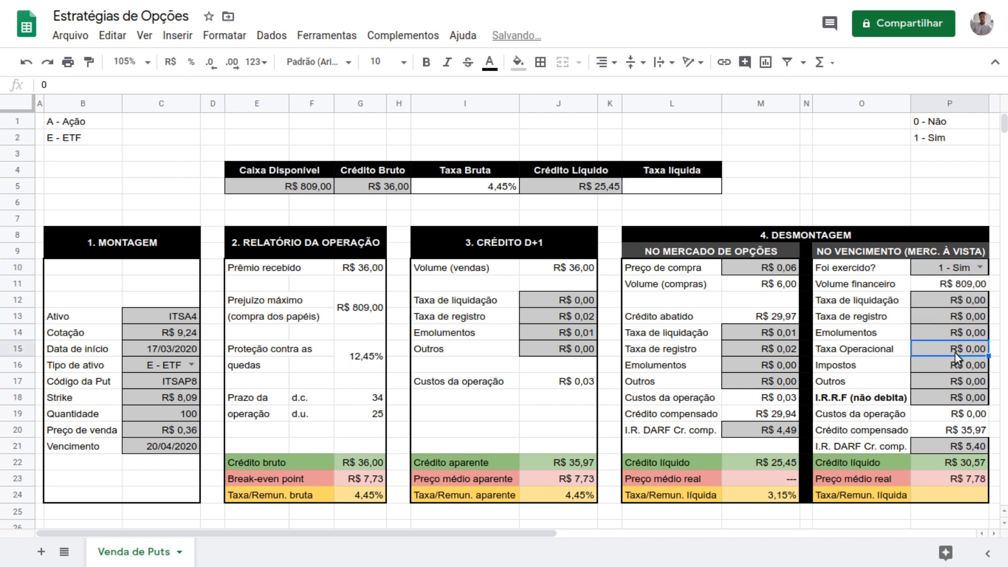
{"action": "type", "text": "=0,5"}
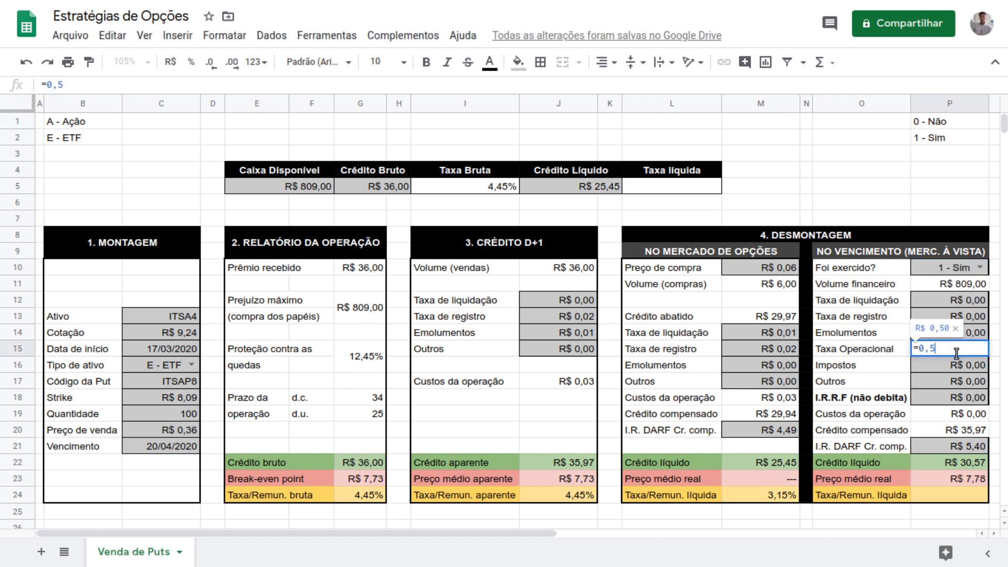
{"action": "type", "text": "%*"}
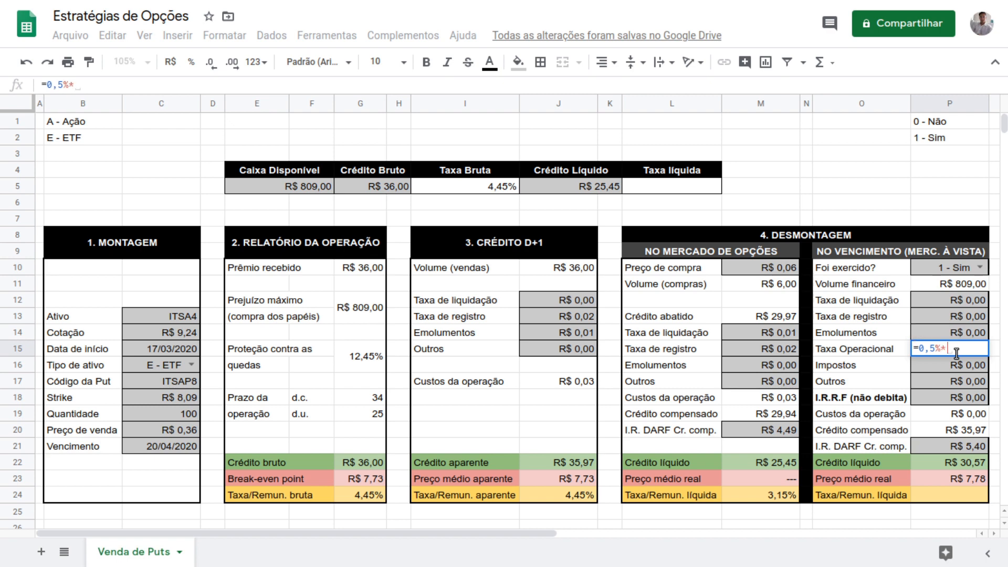
{"action": "left_click", "coordinate": [937, 282]}
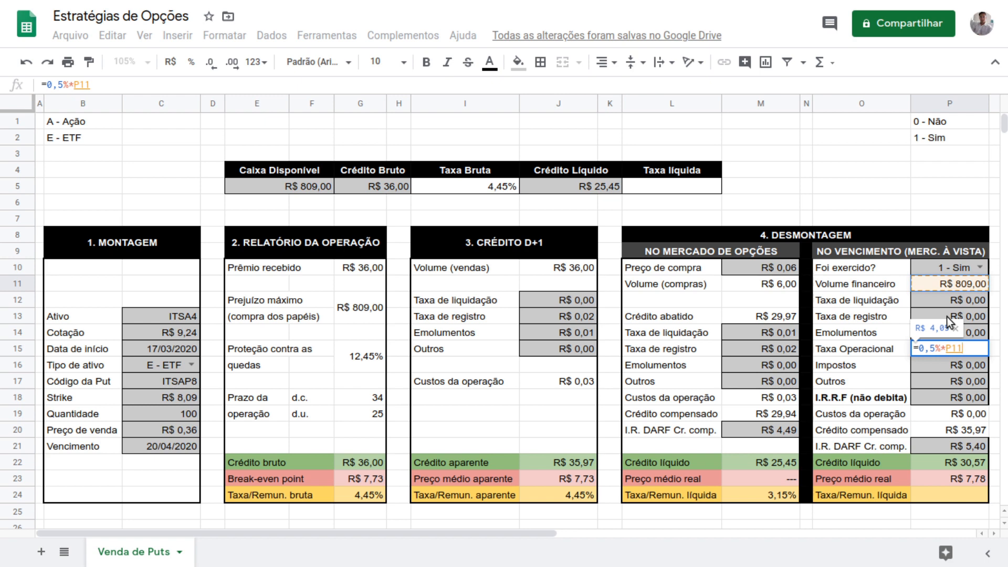
{"action": "key", "text": "Return"}
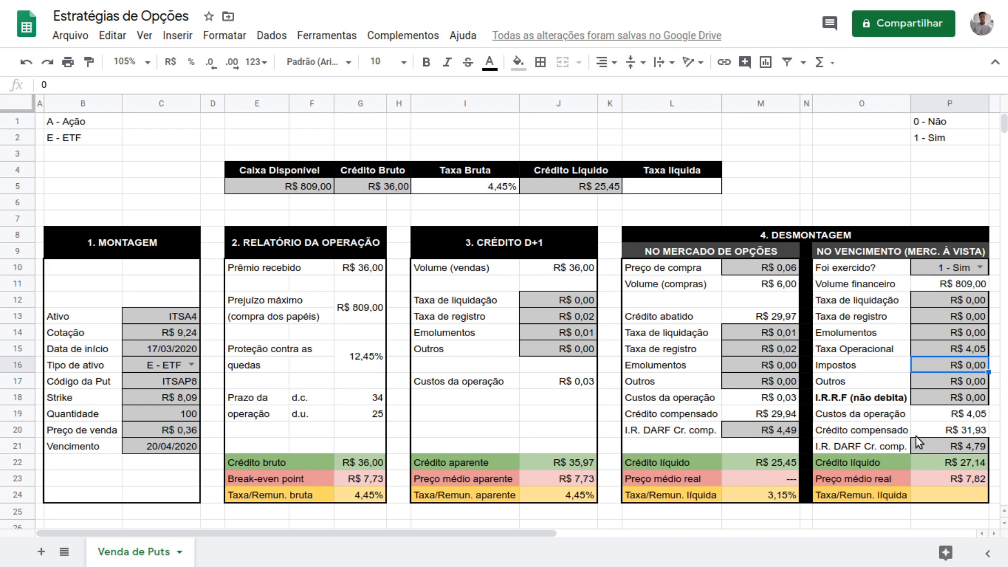
{"action": "left_click", "coordinate": [940, 429]}
{"action": "left_click", "coordinate": [961, 449]}
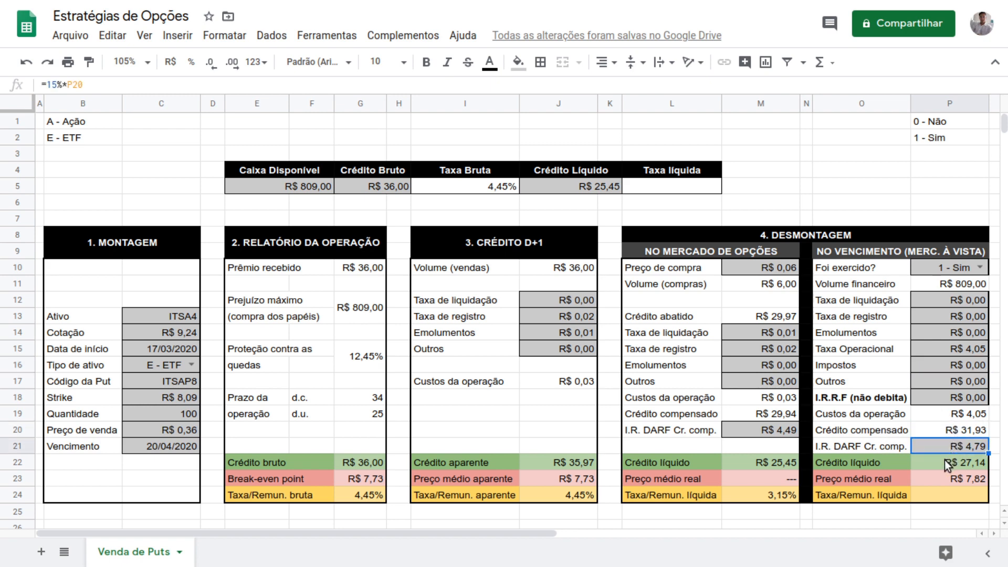
{"action": "left_click", "coordinate": [944, 460]}
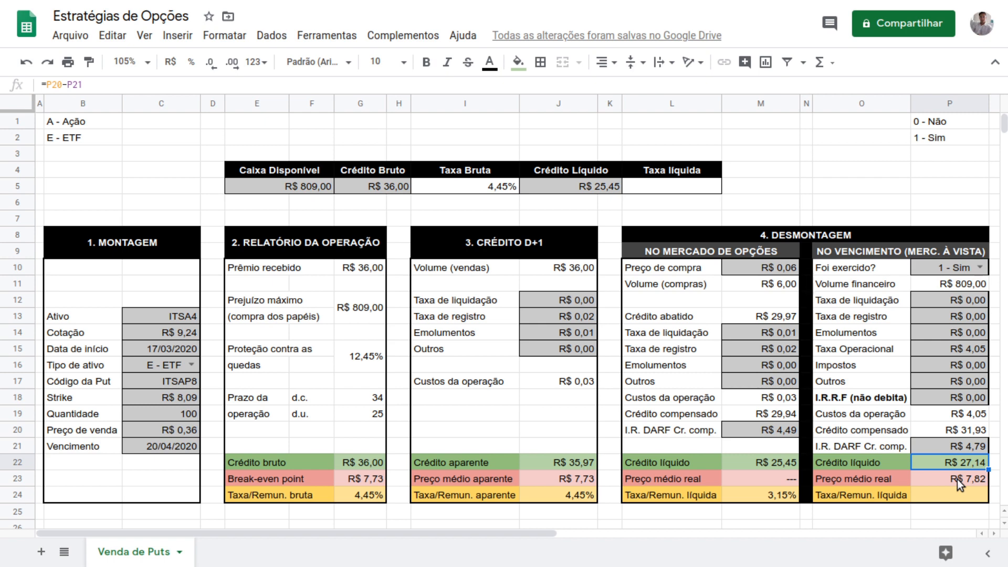
{"action": "left_click", "coordinate": [957, 480]}
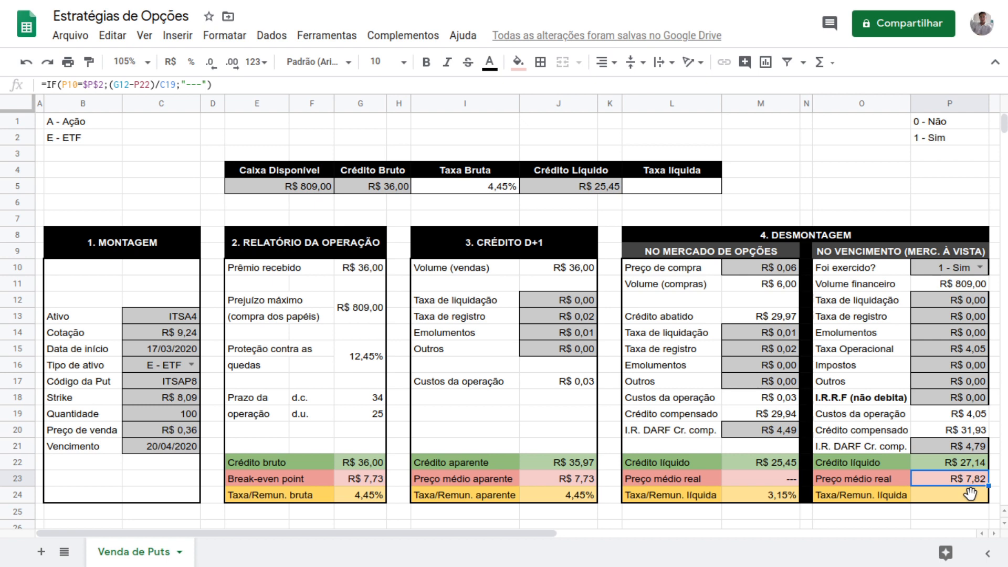
Enter the formula =P22/G12 in P24 to calculate "Taxa/Remun. líquida" from the net credit and maximum loss.
{"action": "left_click", "coordinate": [972, 497]}
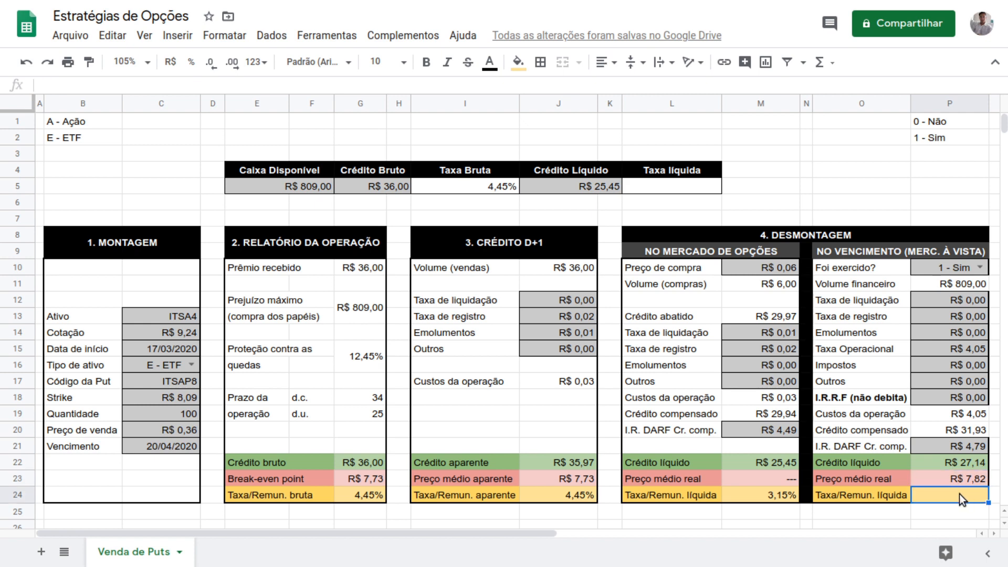
{"action": "type", "text": "="}
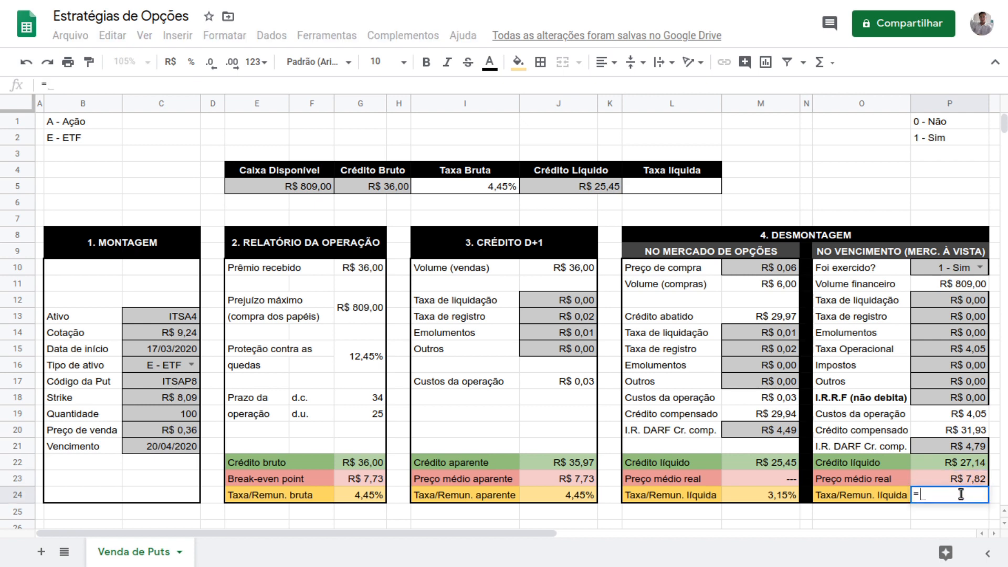
{"action": "left_click", "coordinate": [957, 464]}
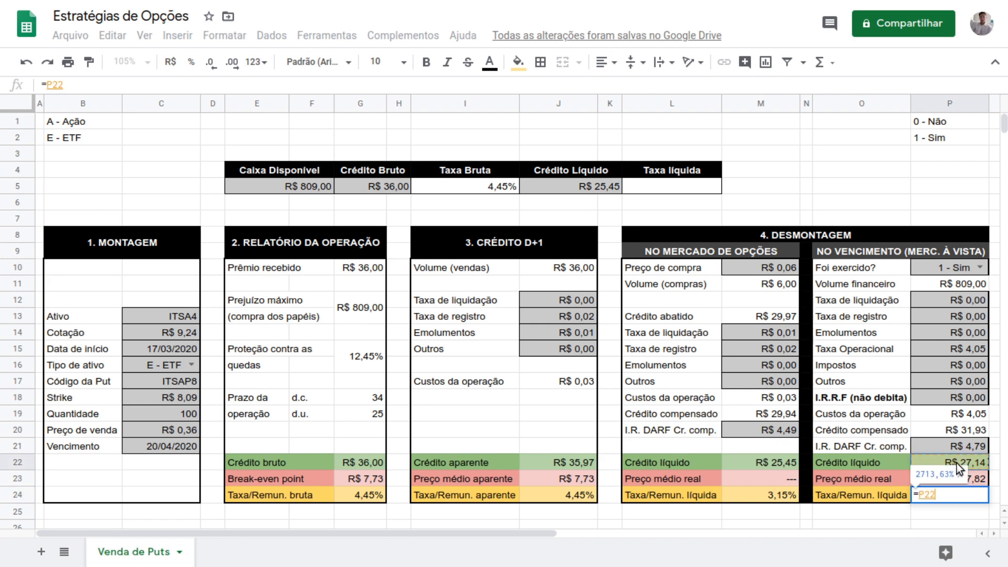
{"action": "type", "text": "/"}
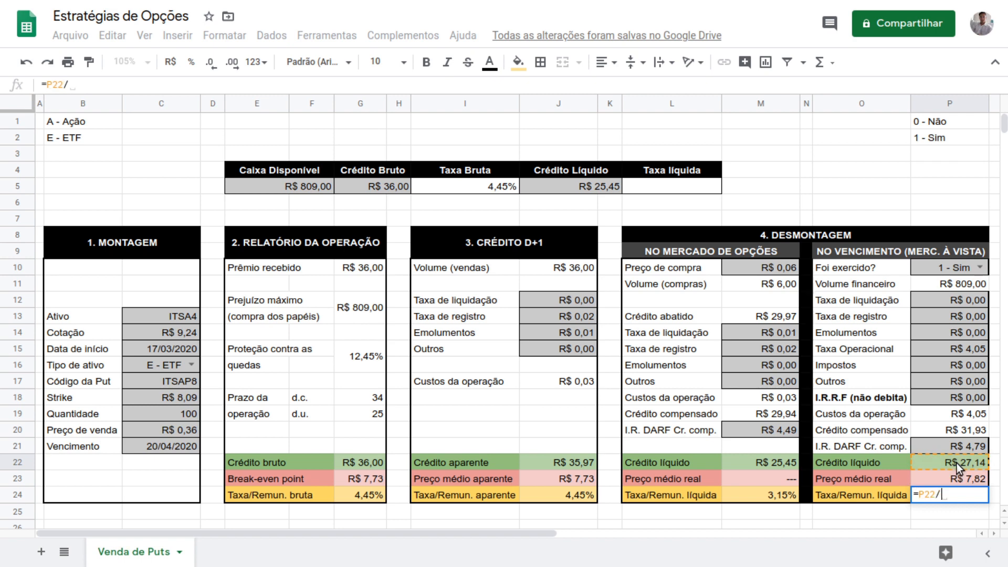
{"action": "left_click", "coordinate": [364, 300]}
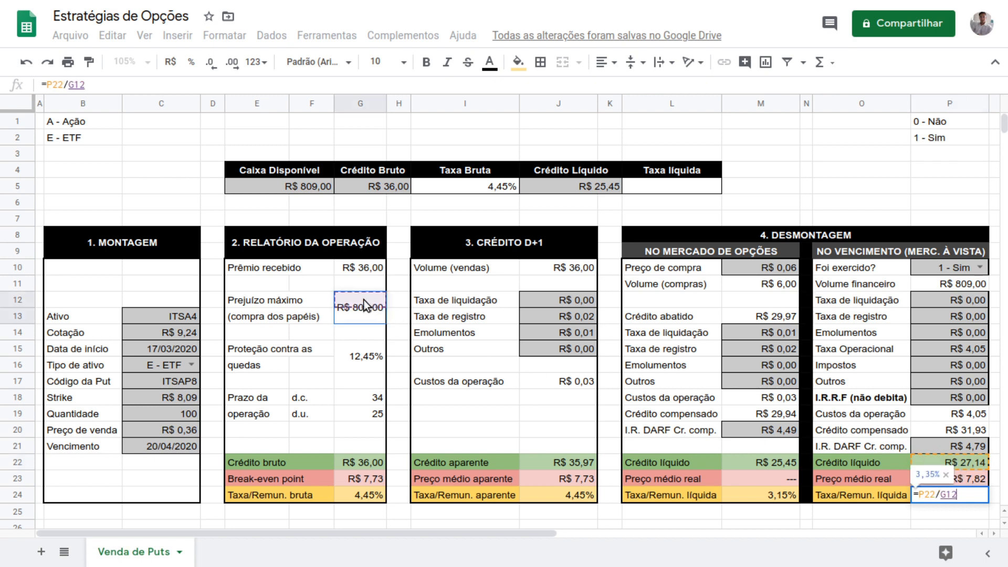
{"action": "key", "text": "Return"}
{"action": "key", "text": "Up"}
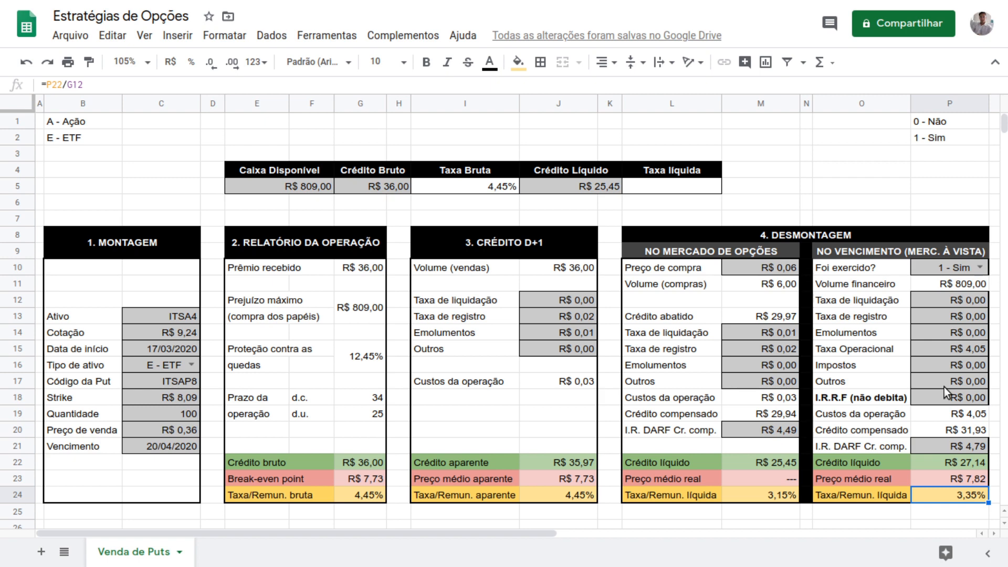
{"action": "left_click", "coordinate": [903, 466]}
{"action": "left_click", "coordinate": [931, 464], "text": "shift"}
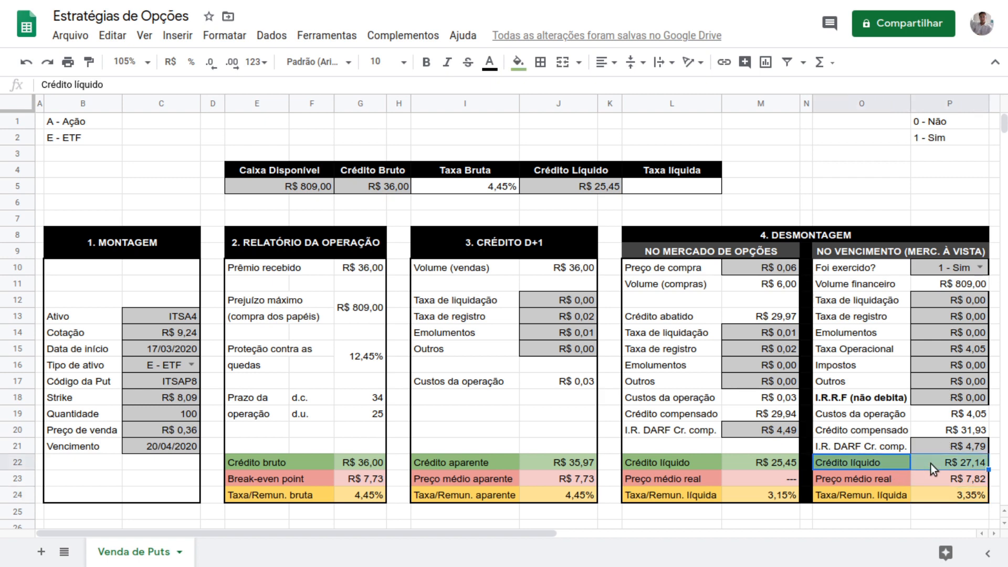
{"action": "left_click", "coordinate": [943, 476], "text": "shift"}
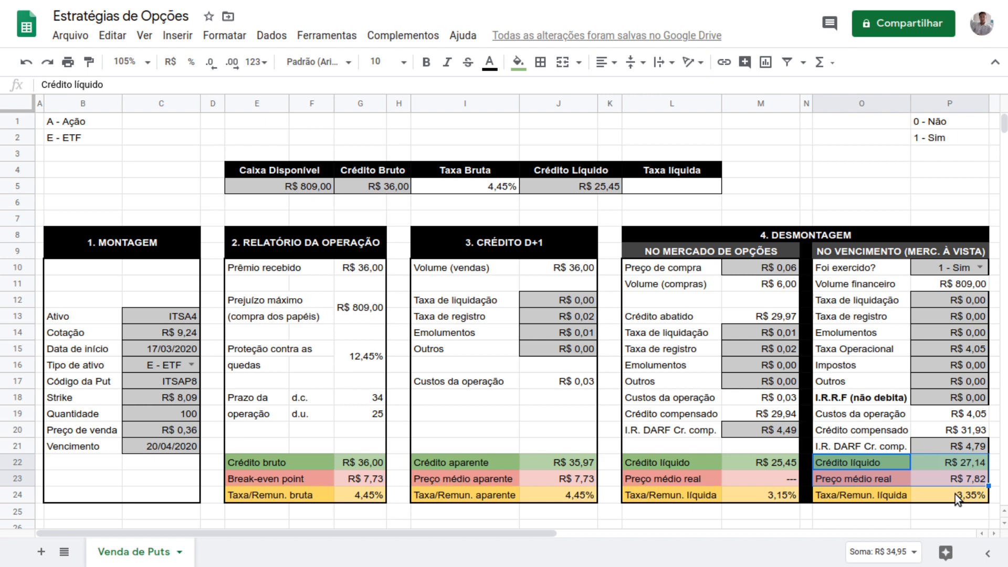
Make "Taxa/Remun. líquida" in P24 conditional on non-exercise with the formula =IF(P10=$P$1;P22/G12;"---").
{"action": "left_click", "coordinate": [956, 494]}
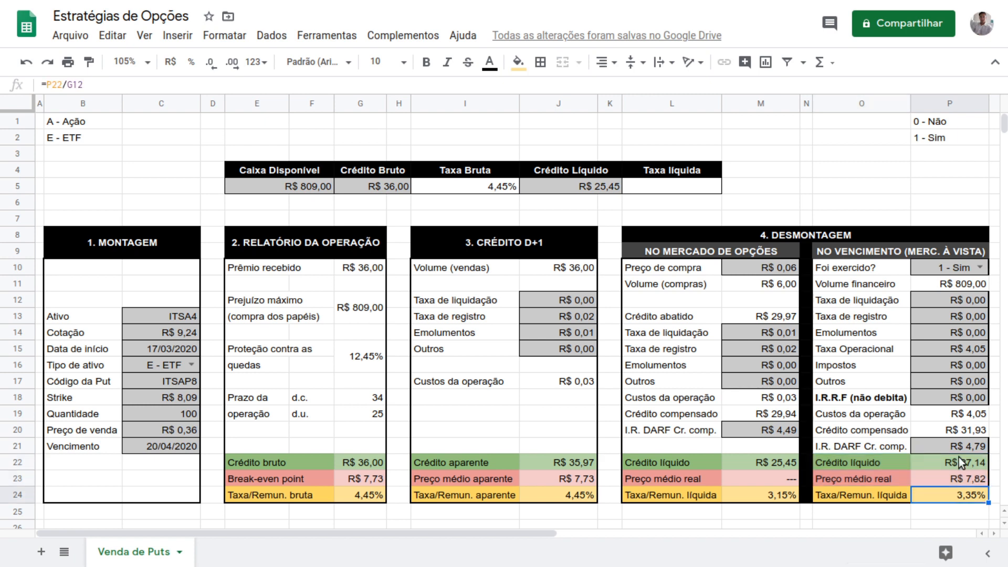
{"action": "key", "text": "Return"}
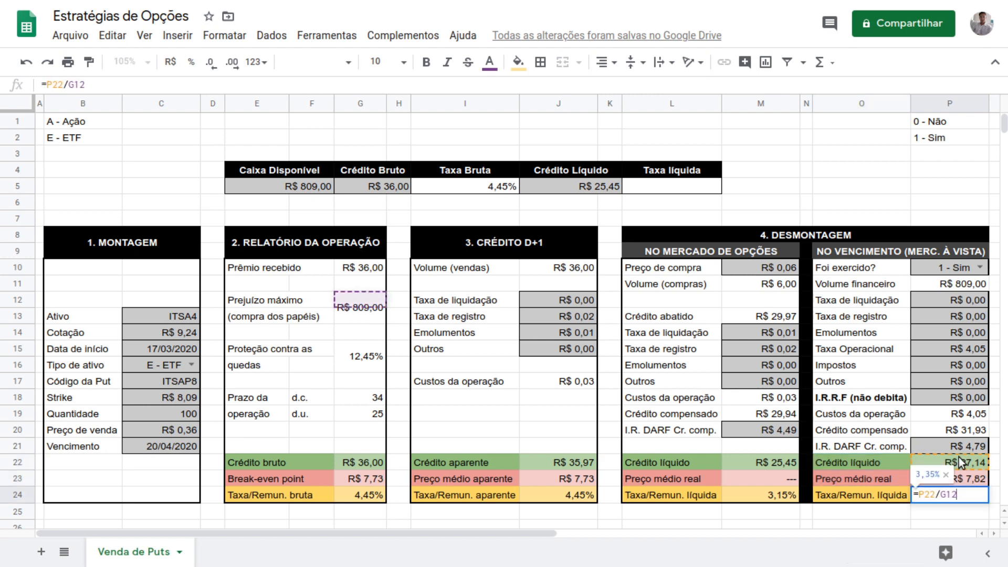
{"action": "type", "text": "IF"}
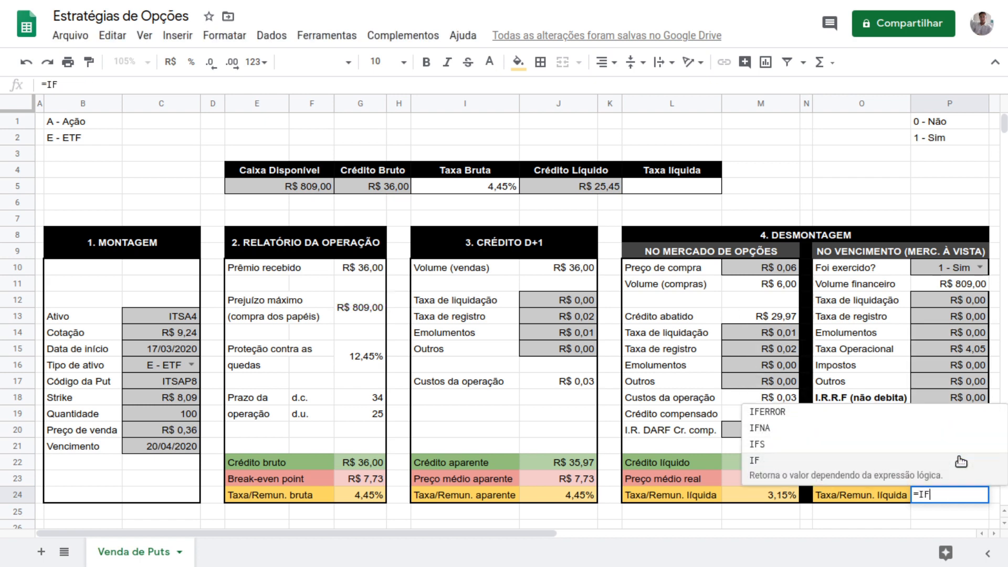
{"action": "left_click", "coordinate": [961, 461]}
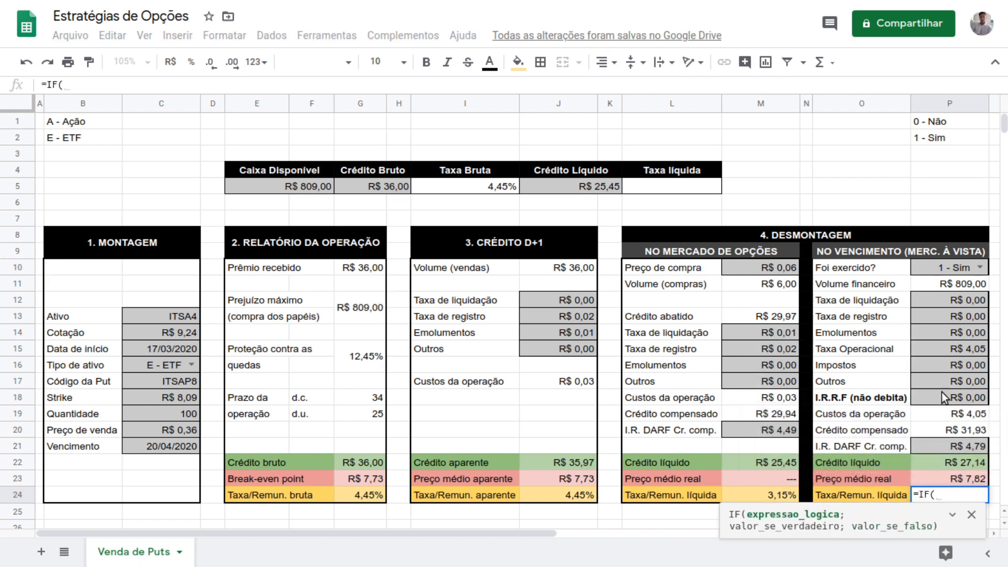
{"action": "left_click", "coordinate": [956, 269]}
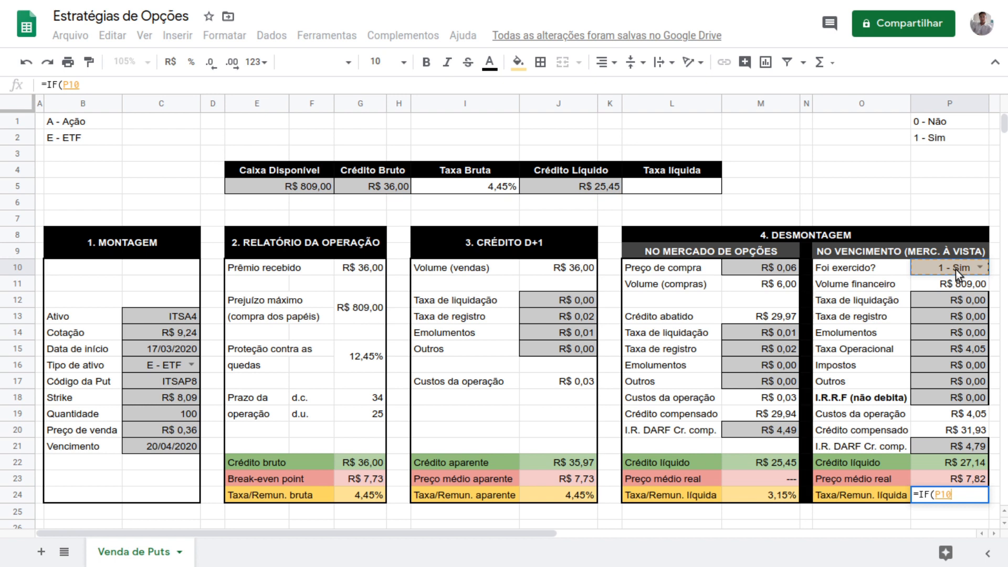
{"action": "type", "text": "="}
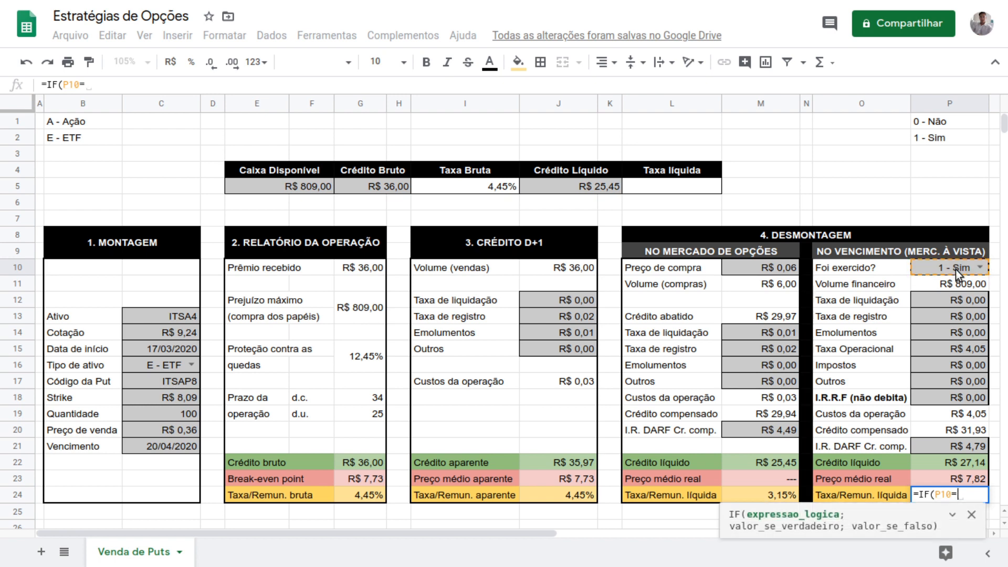
{"action": "left_click", "coordinate": [942, 121]}
{"action": "key", "text": "F4"}
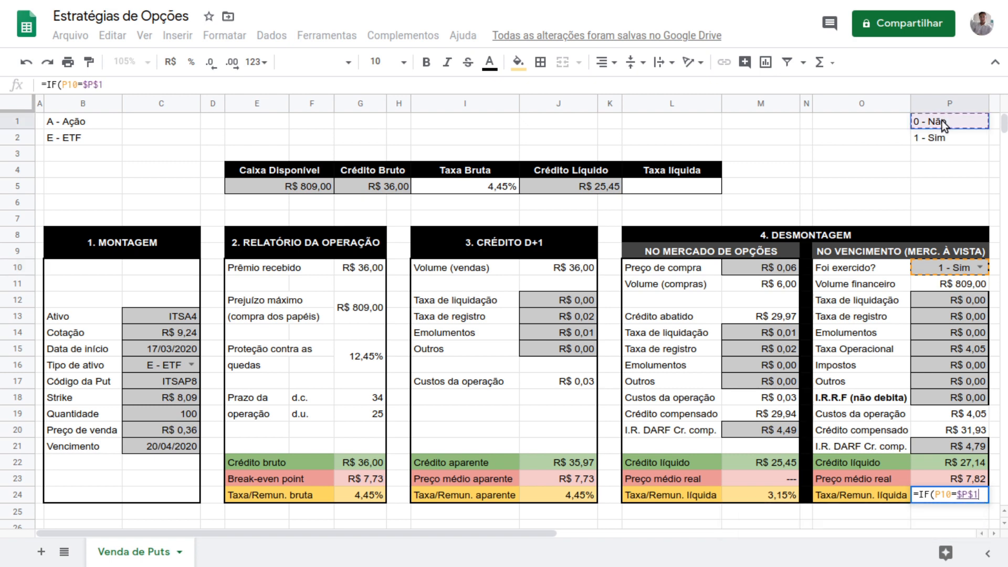
{"action": "type", "text": ";P22/G12"}
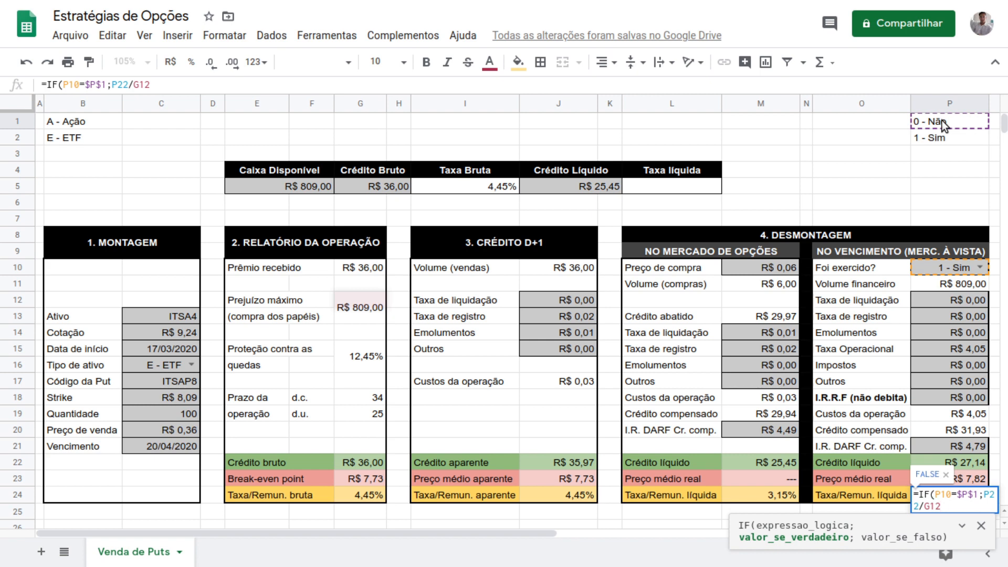
{"action": "type", "text": ";"}
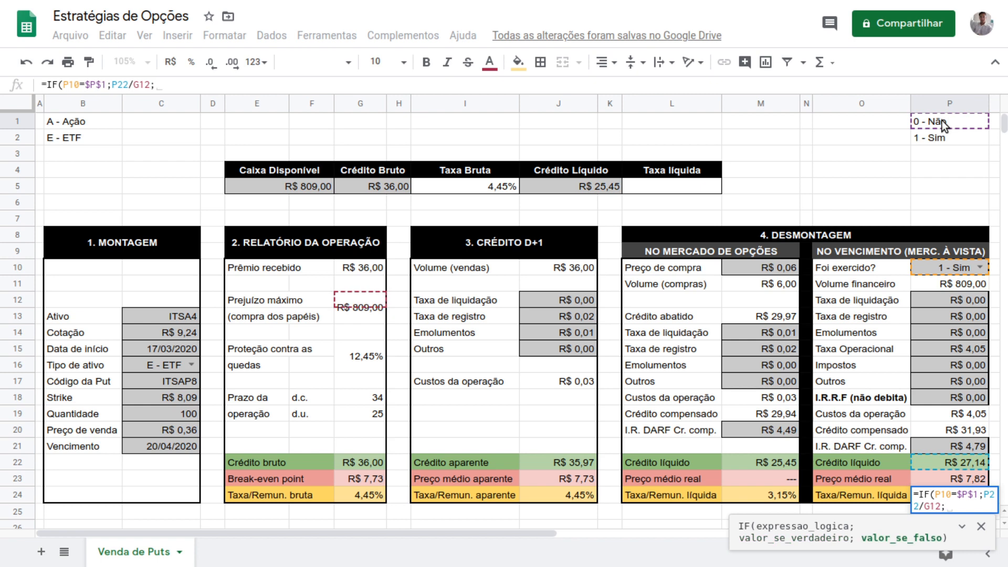
{"action": "type", "text": "\"---\""}
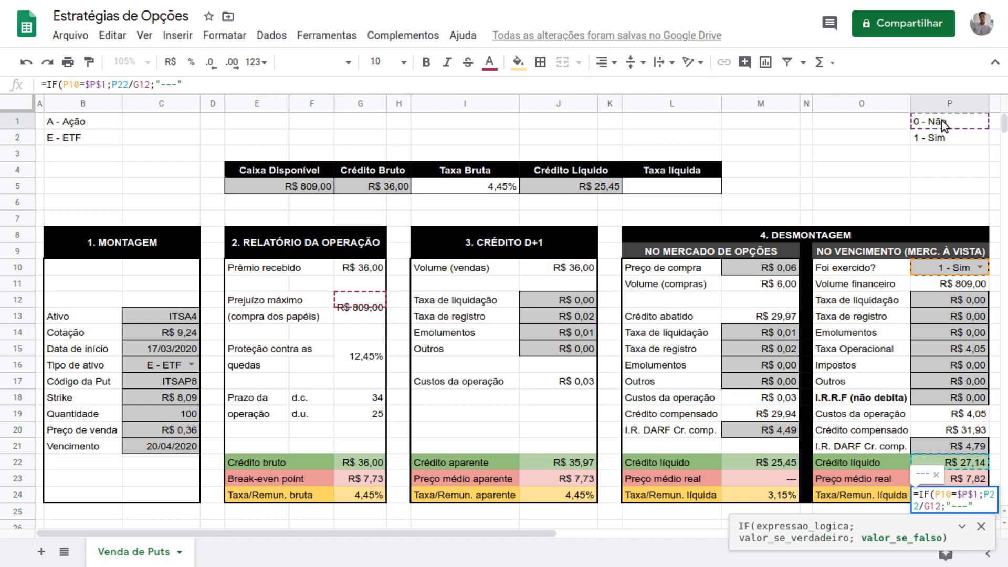
{"action": "type", "text": ")"}
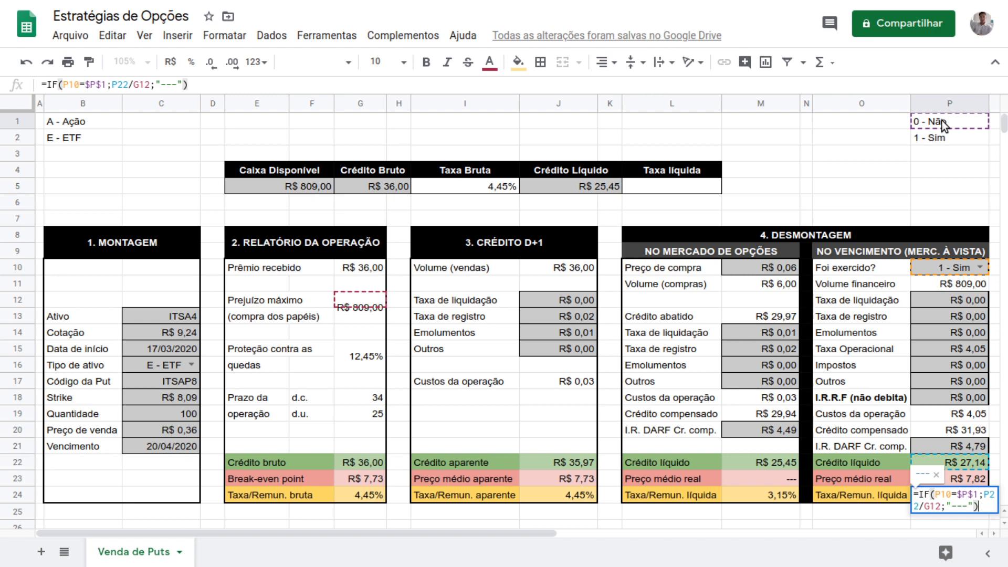
{"action": "key", "text": "Return"}
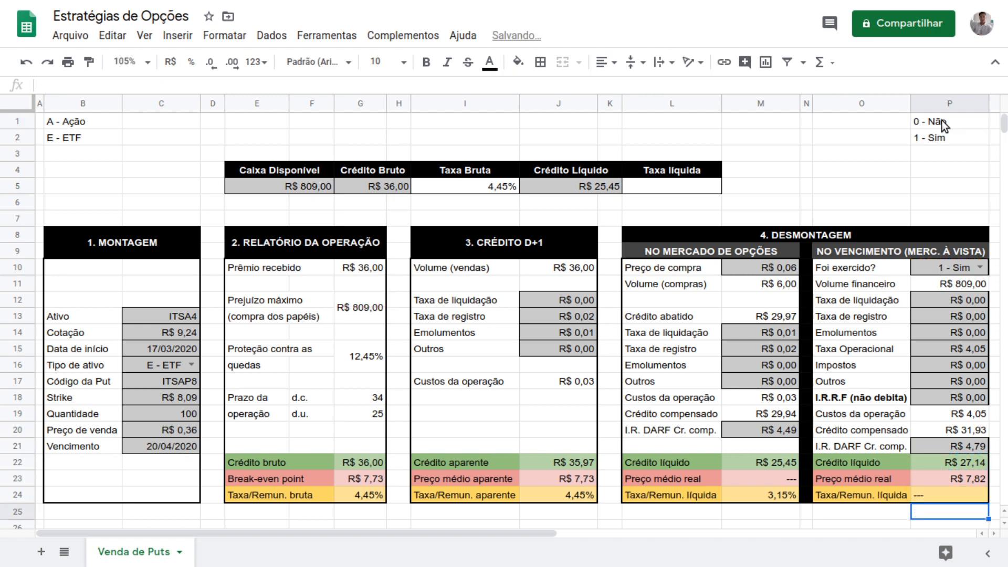
Right-align the content of the "Taxa/Remun. líquida" cell P24.
{"action": "key", "text": "Up"}
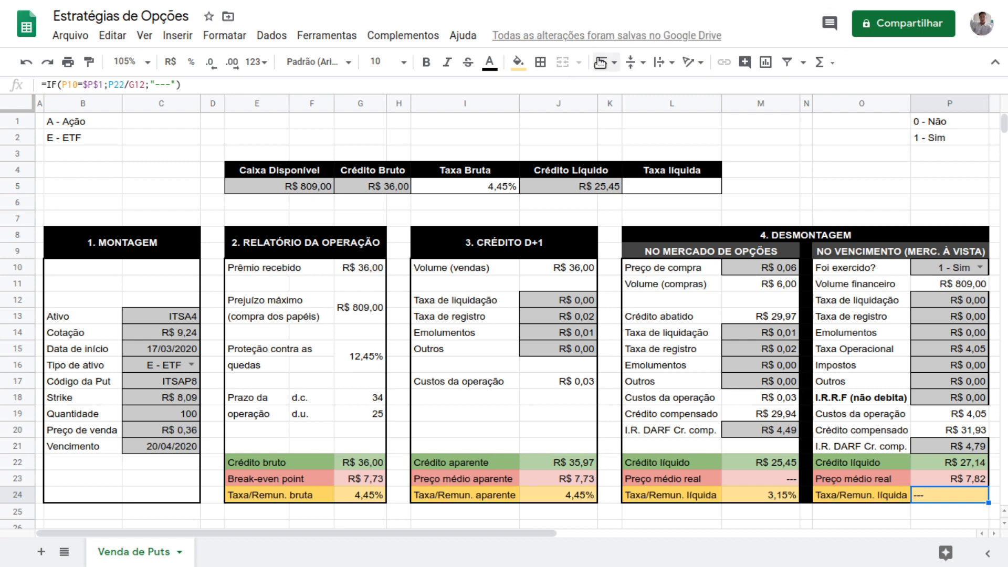
{"action": "left_click", "coordinate": [600, 62]}
{"action": "left_click", "coordinate": [644, 90]}
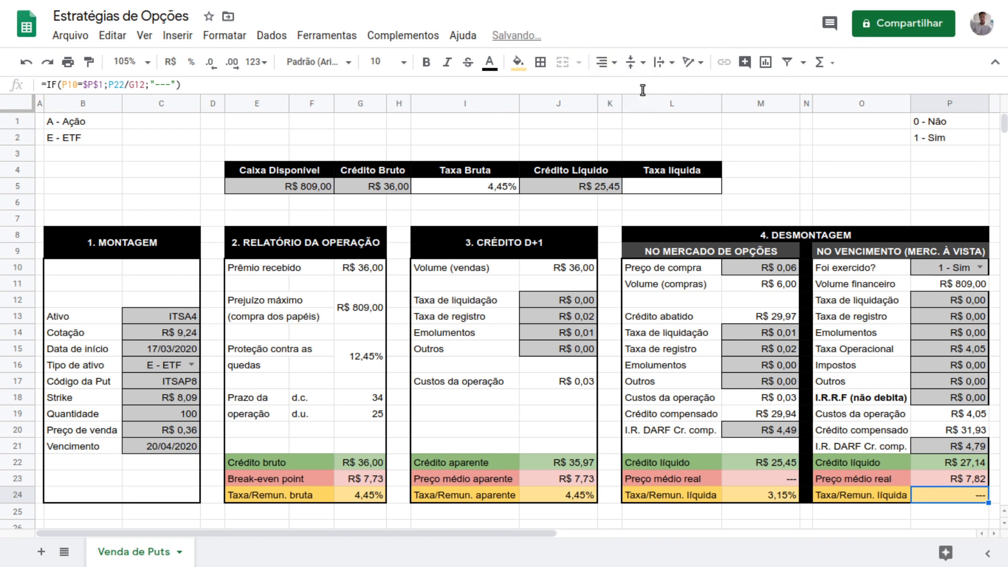
Switch "Foi exercido?" in P10 to "0 - Não" and back to "1 - Sim" to test the conditional net rate in P24.
{"action": "left_click", "coordinate": [977, 265]}
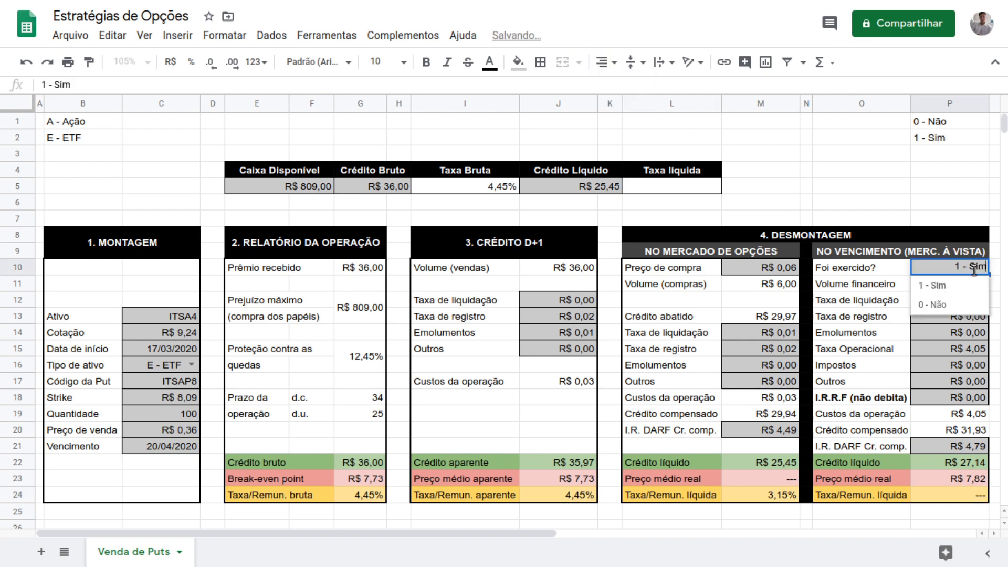
{"action": "left_click", "coordinate": [962, 306]}
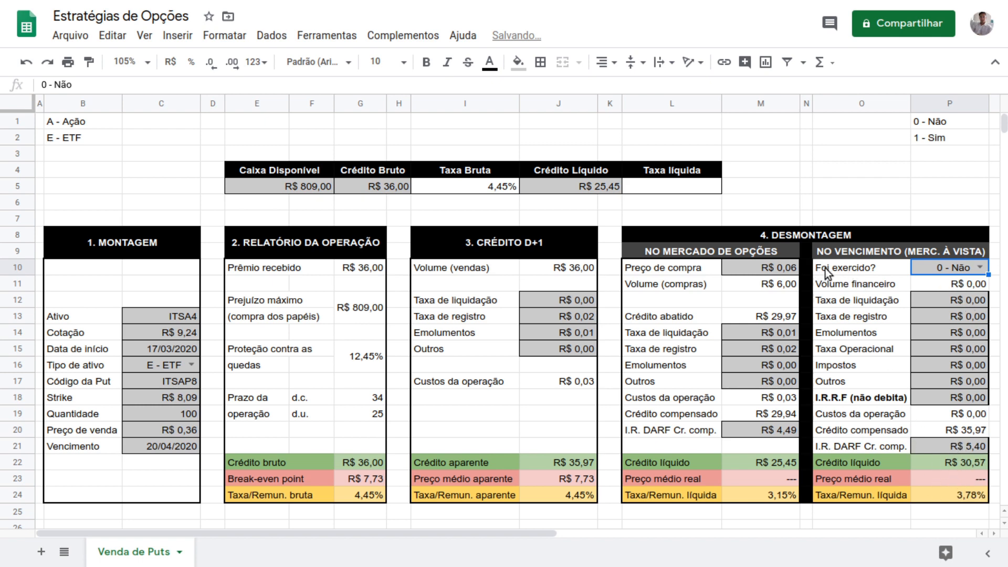
{"action": "left_click_drag", "start_coordinate": [824, 267], "coordinate": [925, 265]}
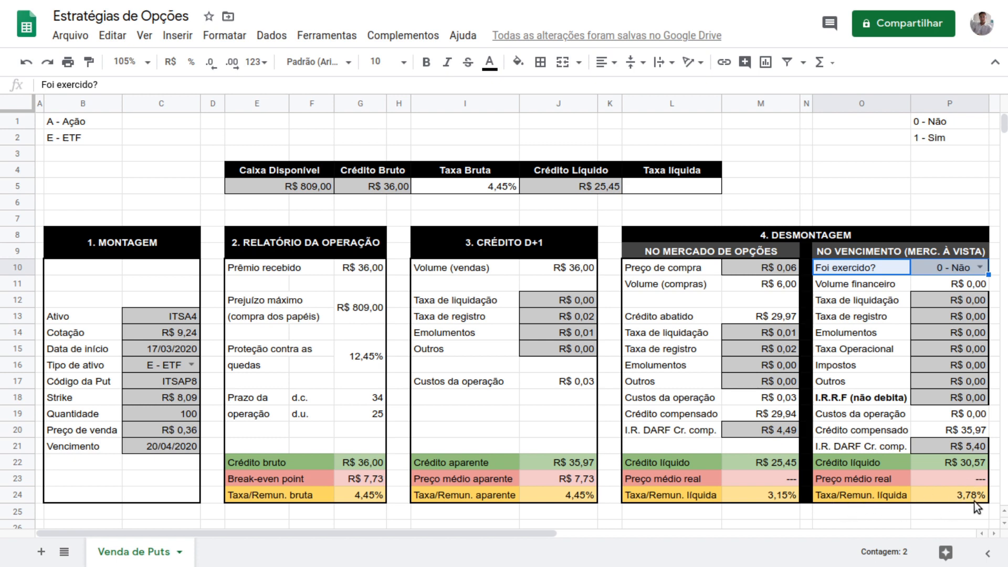
{"action": "left_click", "coordinate": [980, 267]}
{"action": "left_click", "coordinate": [958, 308]}
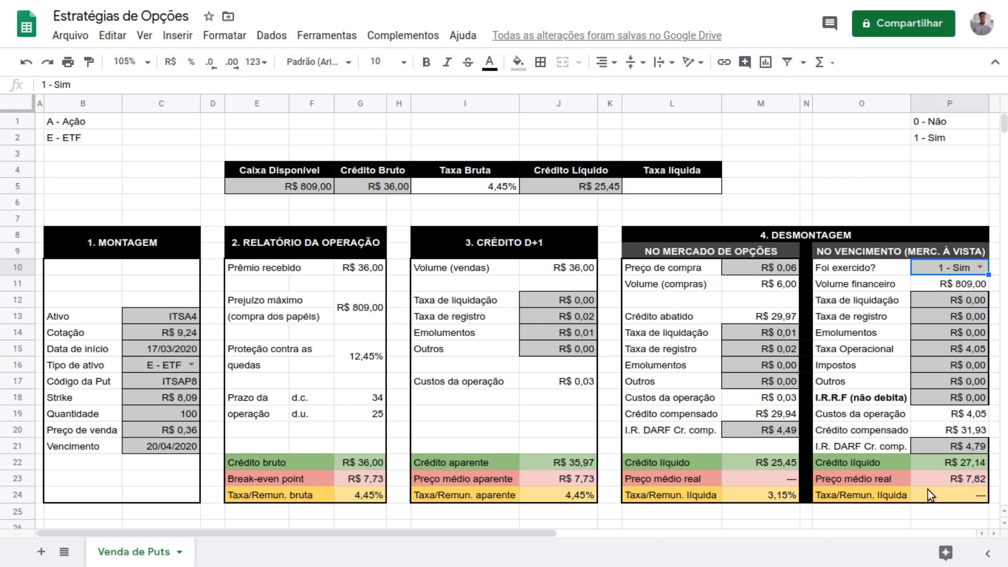
Apply an outer border around the "No vencimento (merc. à vista)" block O10:P24.
{"action": "left_click_drag", "start_coordinate": [839, 270], "coordinate": [968, 493]}
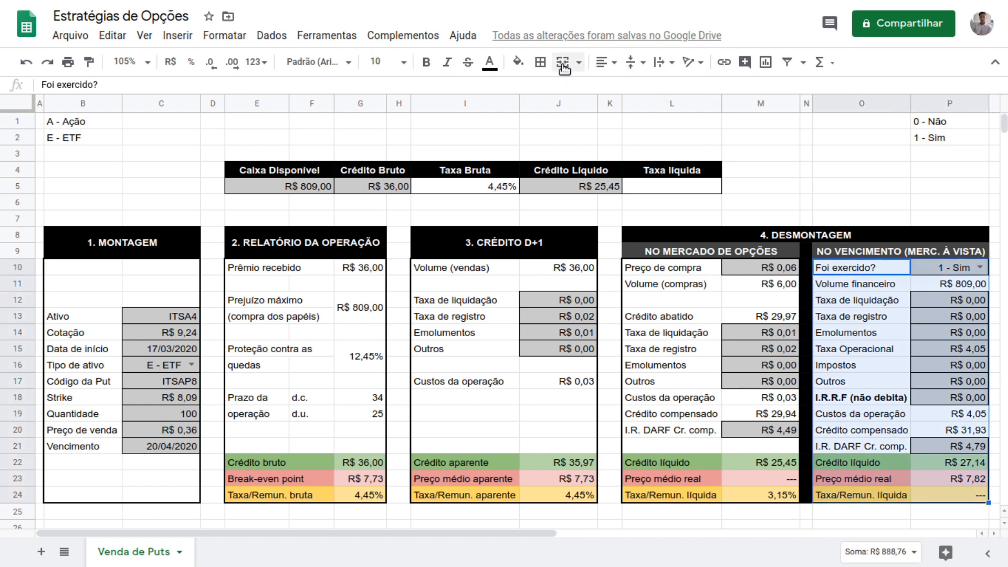
{"action": "left_click", "coordinate": [541, 62]}
{"action": "left_click", "coordinate": [626, 91]}
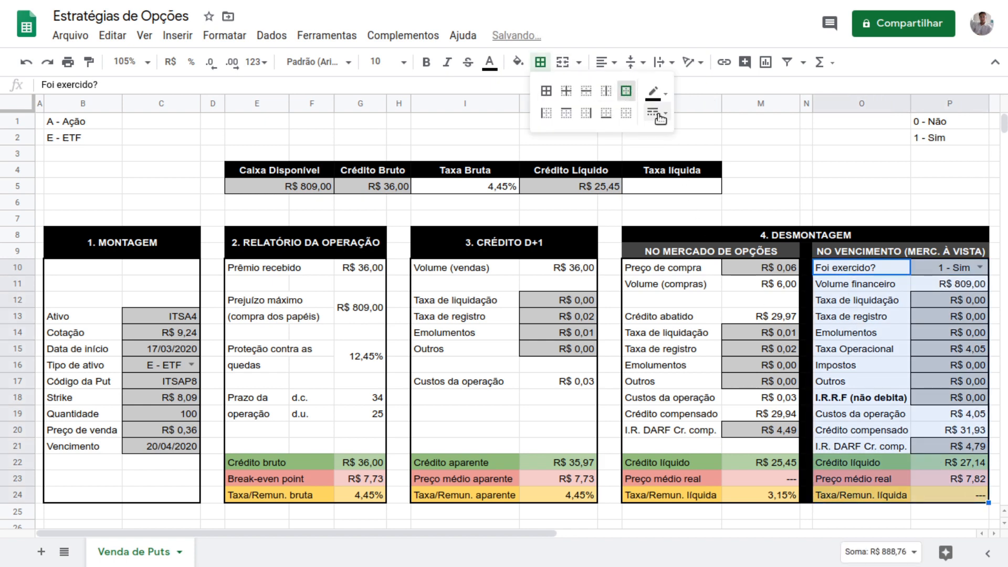
{"action": "left_click", "coordinate": [659, 114]}
{"action": "left_click", "coordinate": [761, 125]}
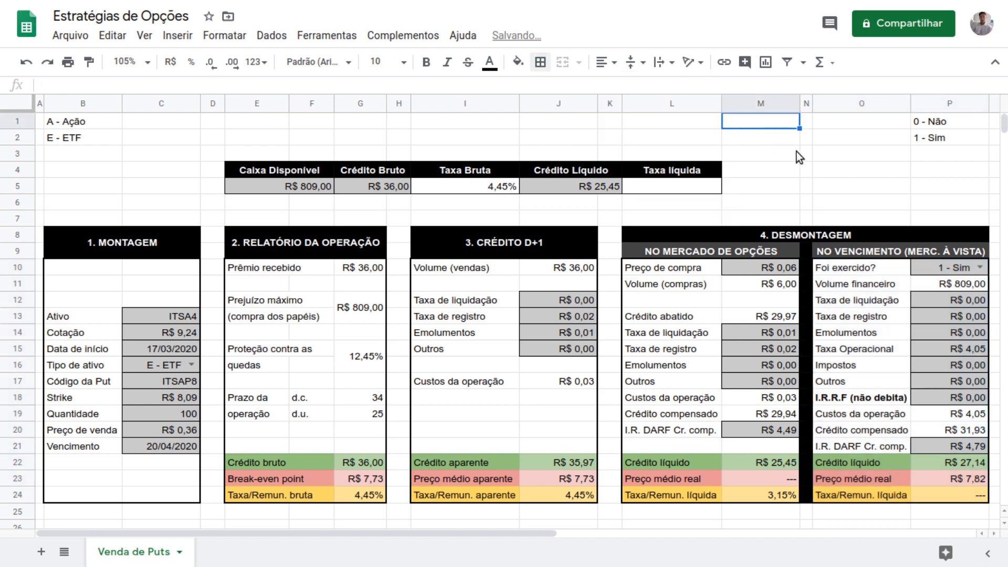
{"action": "left_click", "coordinate": [828, 150]}
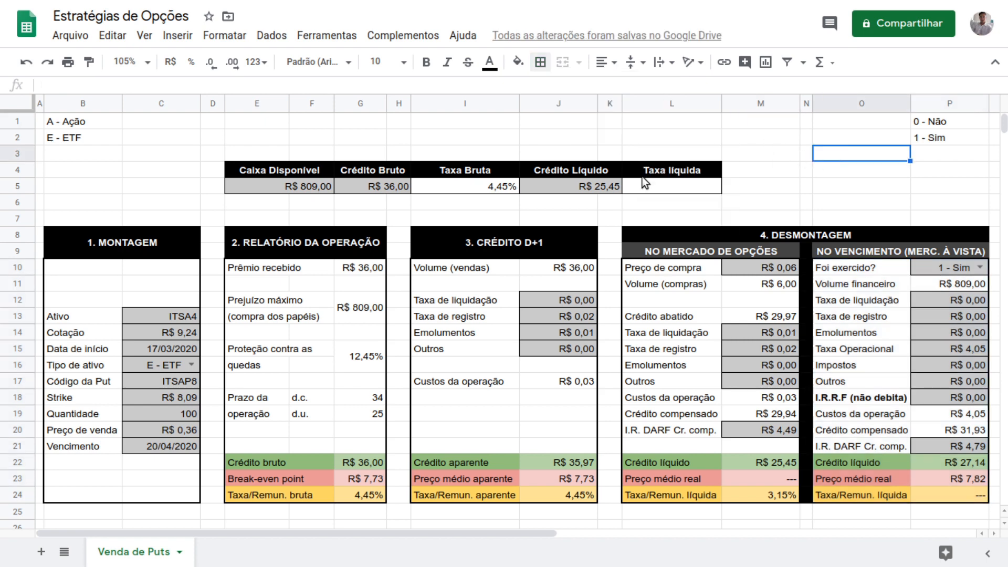
Link the summary "Crédito Líquido" in J5 to the at-expiry net credit with the formula =P22.
{"action": "left_click", "coordinate": [602, 189]}
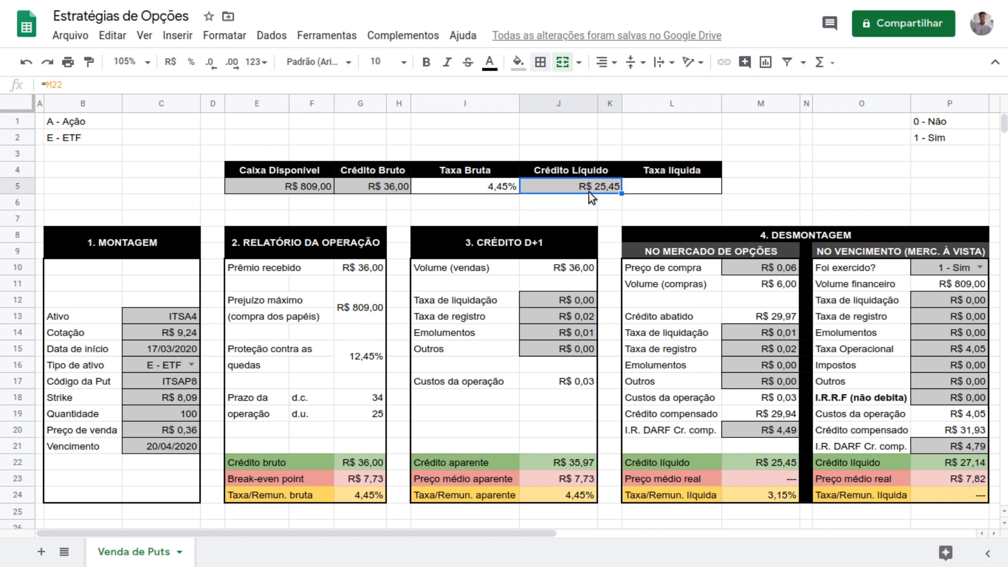
{"action": "type", "text": "="}
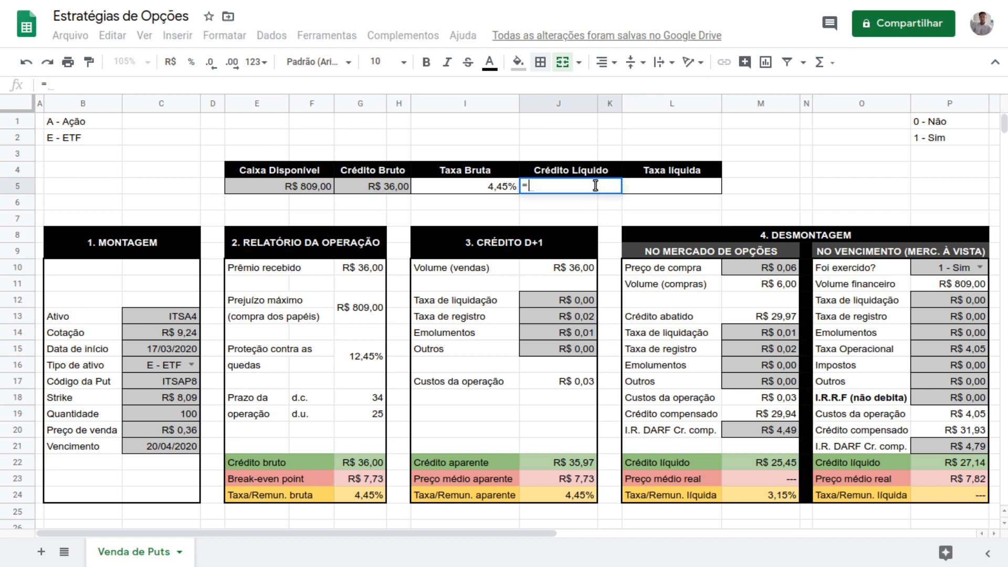
{"action": "left_click", "coordinate": [935, 463]}
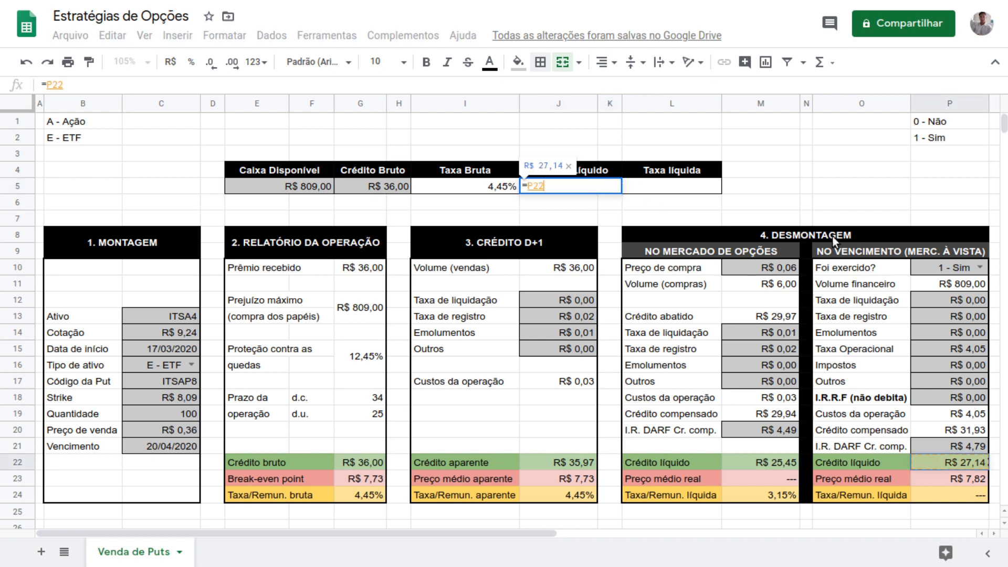
{"action": "key", "text": "Return"}
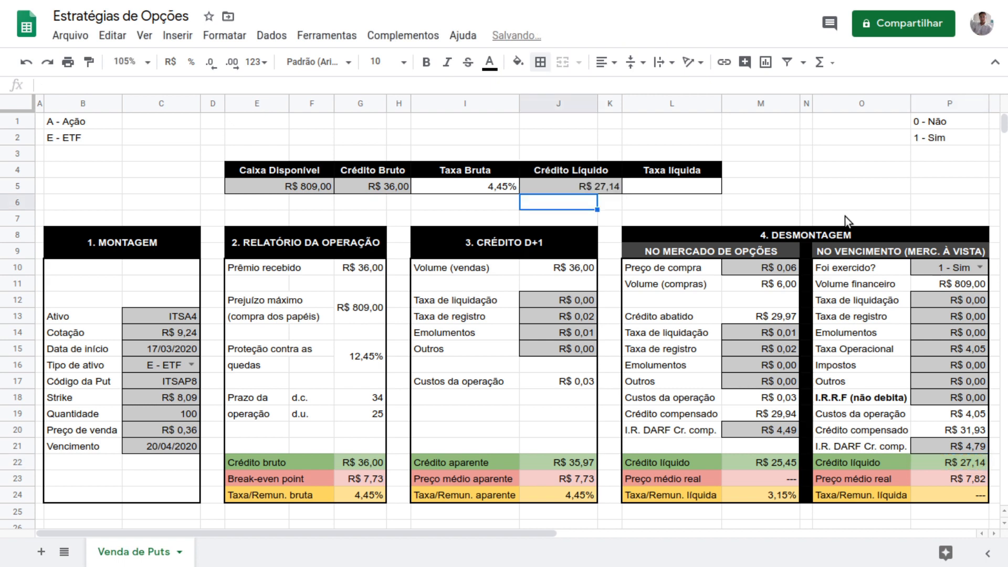
Calculate the summary "Taxa líquida" in L5 with =J5/E5 and format it as a percentage.
{"action": "key", "text": "Up"}
{"action": "key", "text": "Right"}
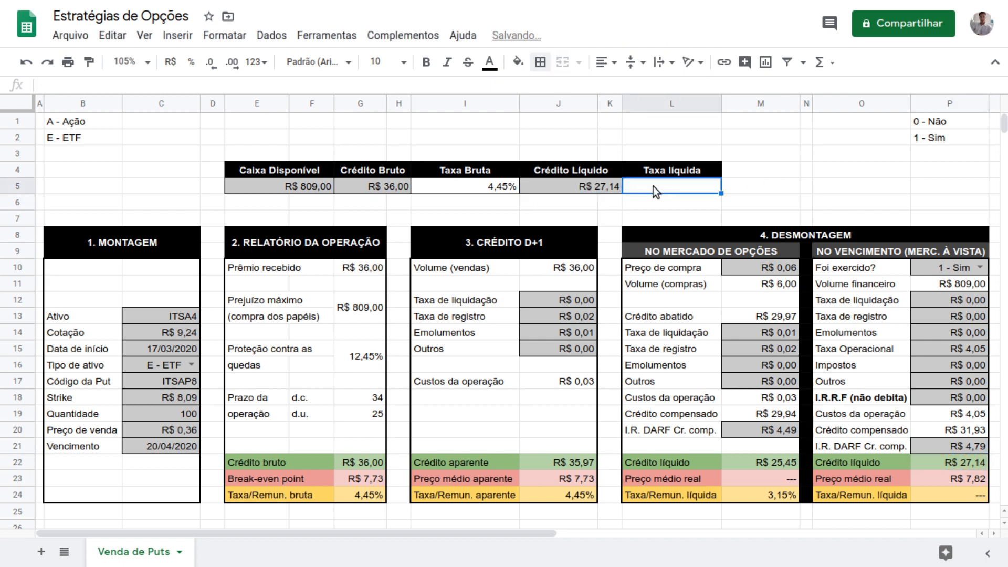
{"action": "type", "text": "="}
{"action": "left_click", "coordinate": [599, 186]}
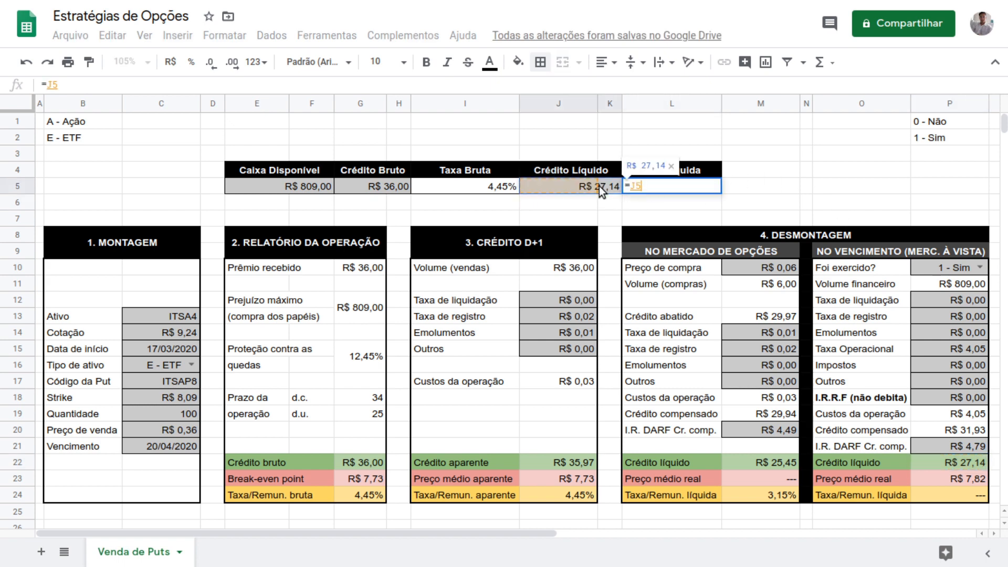
{"action": "type", "text": "/"}
{"action": "left_click", "coordinate": [311, 187]}
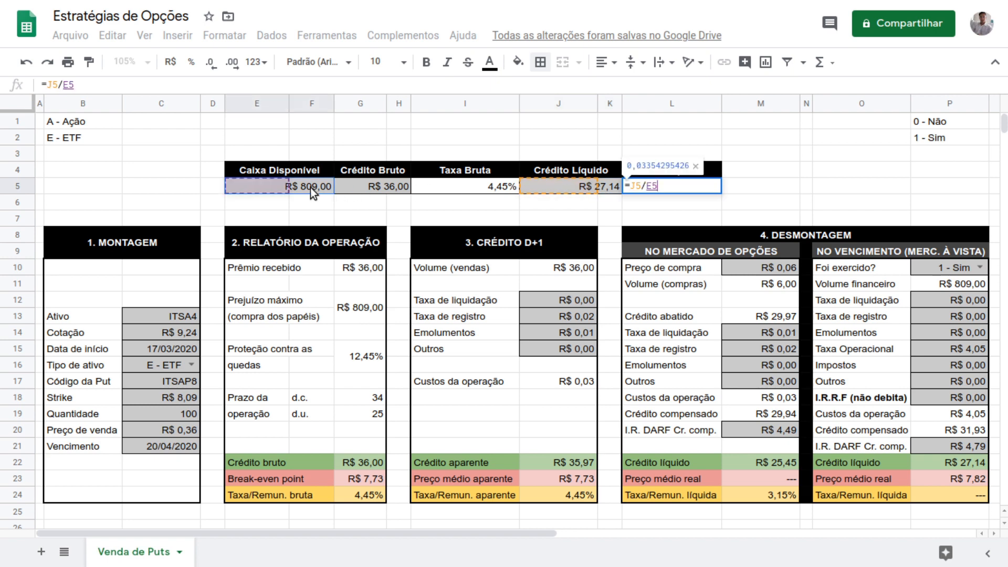
{"action": "key", "text": "Return"}
{"action": "left_click", "coordinate": [699, 190]}
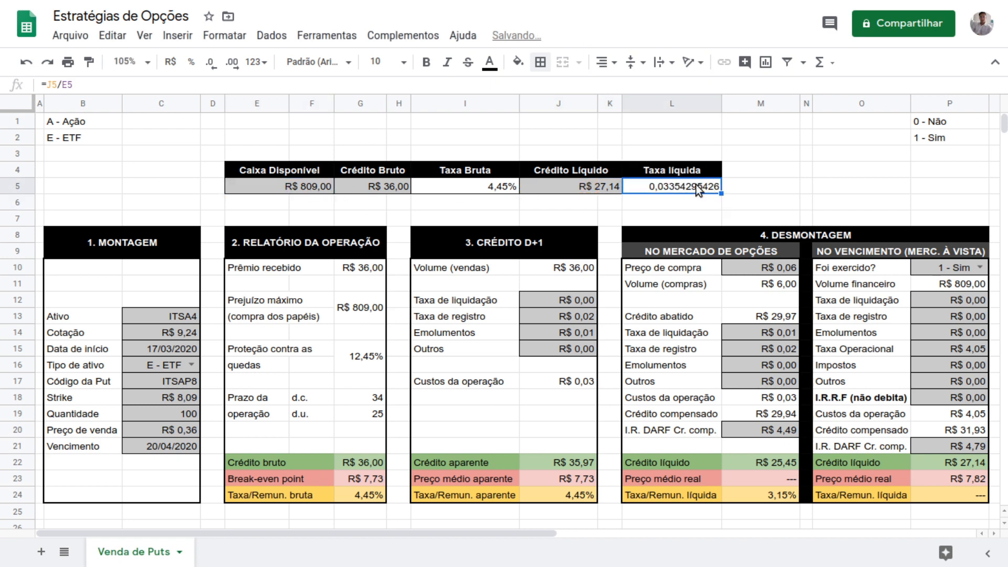
{"action": "left_click", "coordinate": [192, 62]}
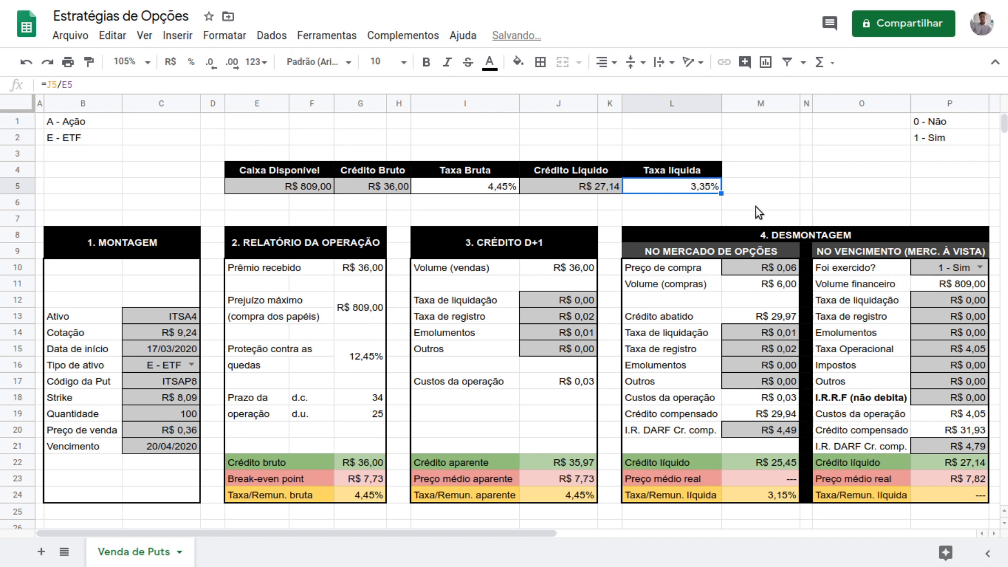
Switch "Foi exercido?" in P10 to "0 - Não" and back to "1 - Sim" to test the summary net credit and rate.
{"action": "left_click", "coordinate": [980, 267]}
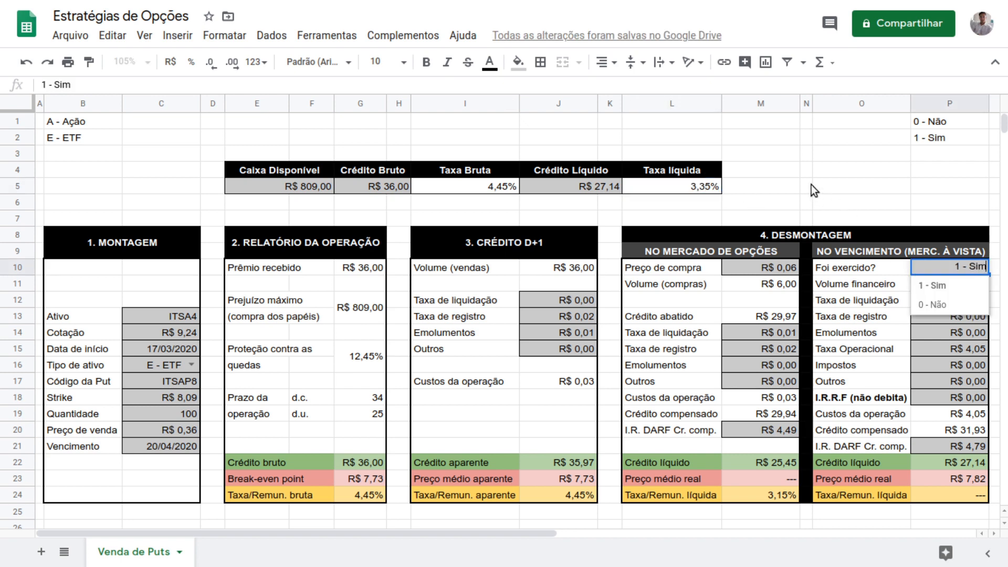
{"action": "left_click", "coordinate": [956, 304]}
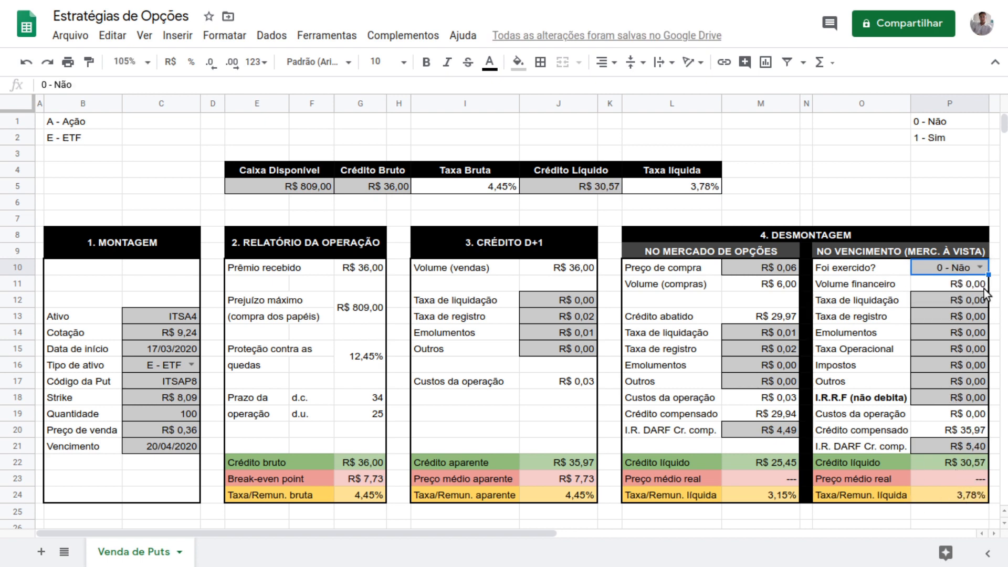
{"action": "double_click", "coordinate": [981, 267]}
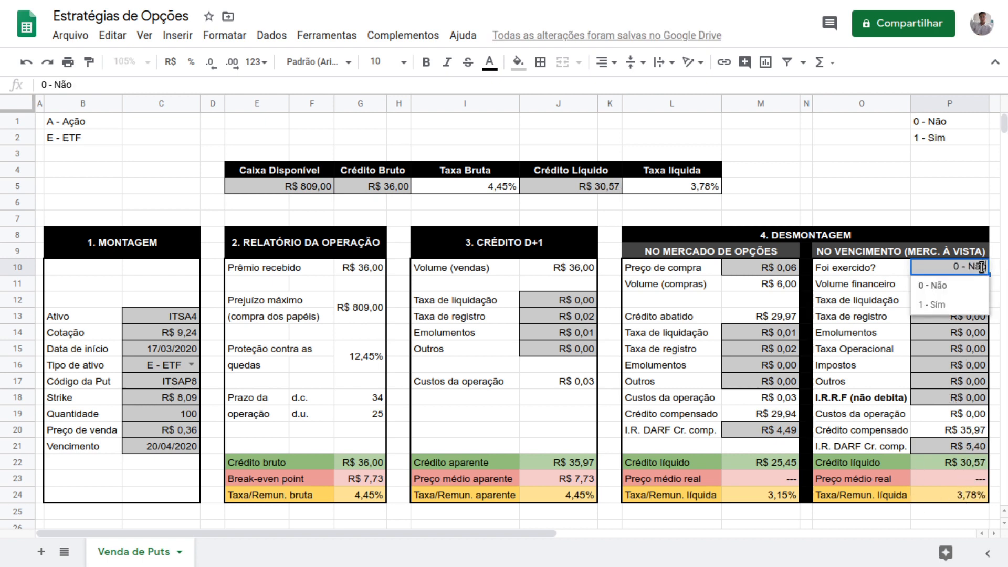
{"action": "left_click", "coordinate": [954, 304]}
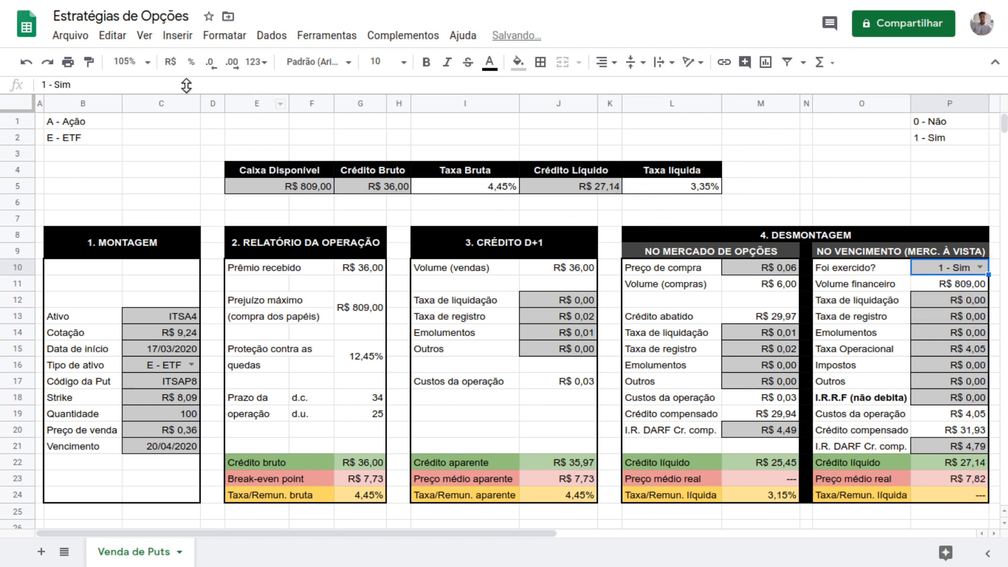
Hide the helper list rows 1 and 2 and turn off the sheet's gridlines.
{"action": "left_click", "coordinate": [17, 138]}
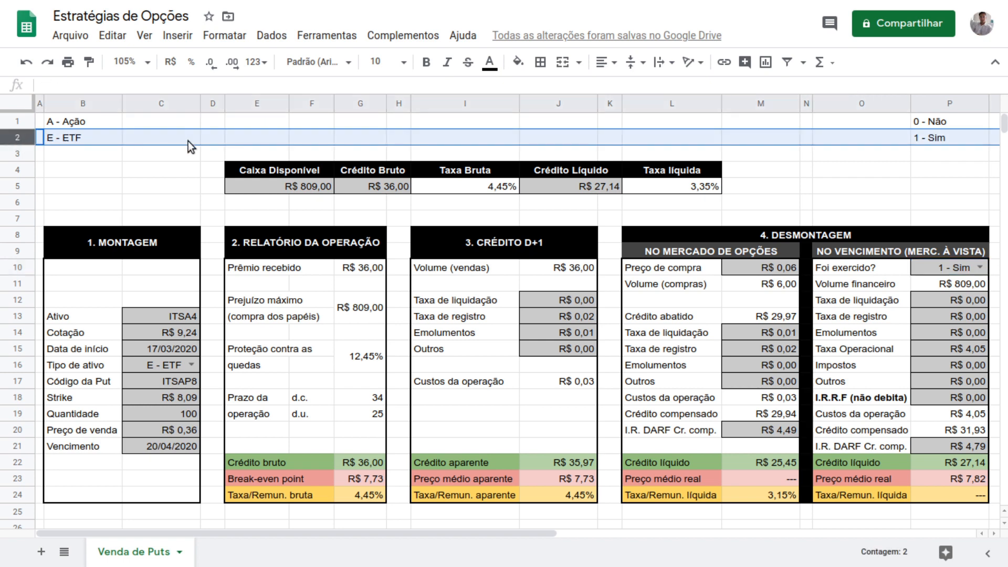
{"action": "key", "text": "shift+Up"}
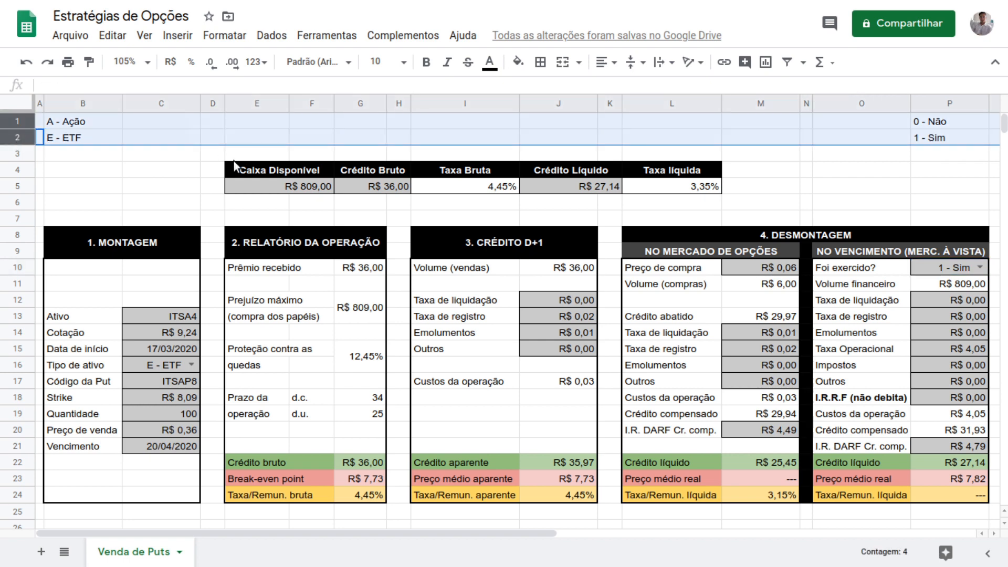
{"action": "right_click", "coordinate": [232, 129]}
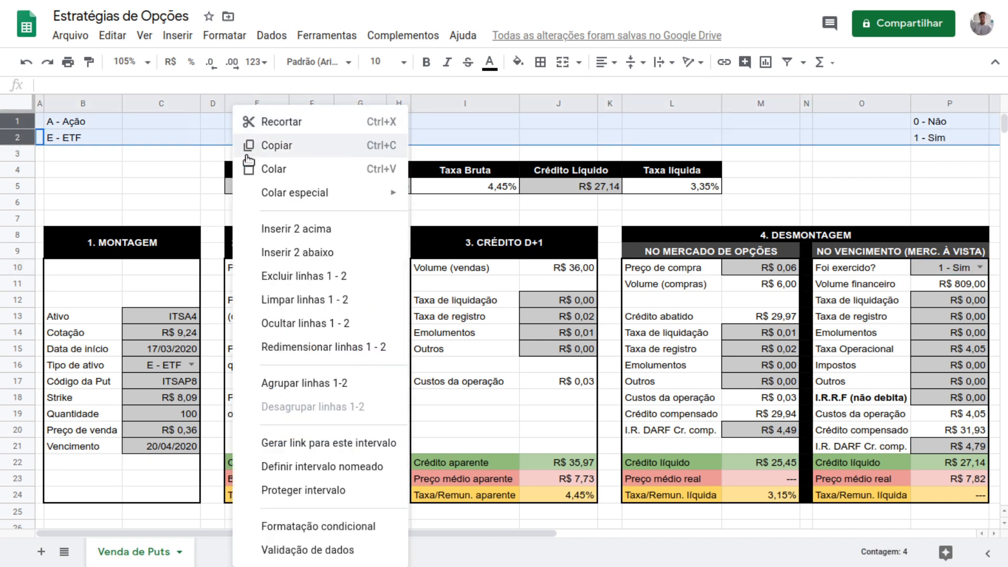
{"action": "left_click", "coordinate": [315, 324]}
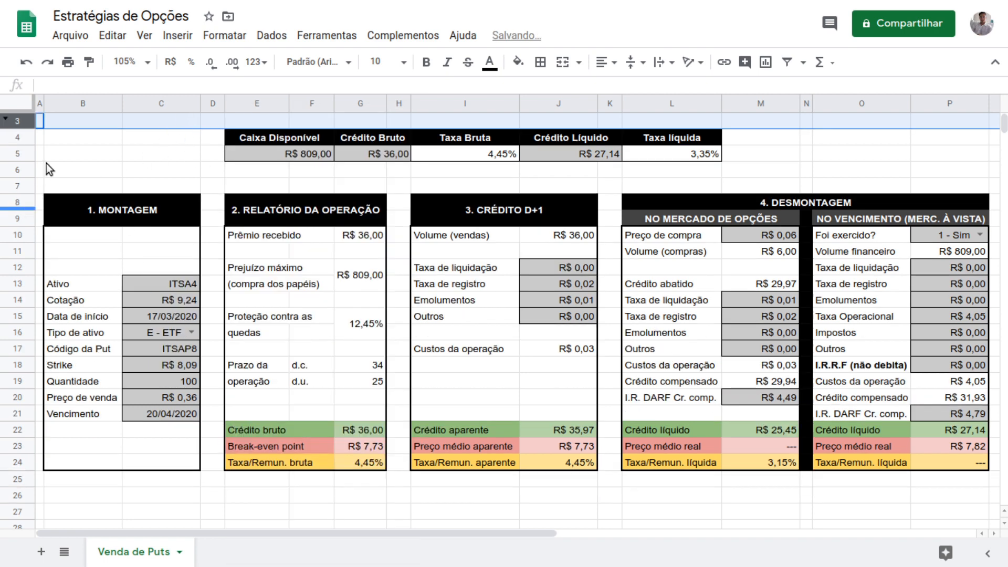
{"action": "left_click", "coordinate": [144, 36]}
{"action": "left_click", "coordinate": [181, 99]}
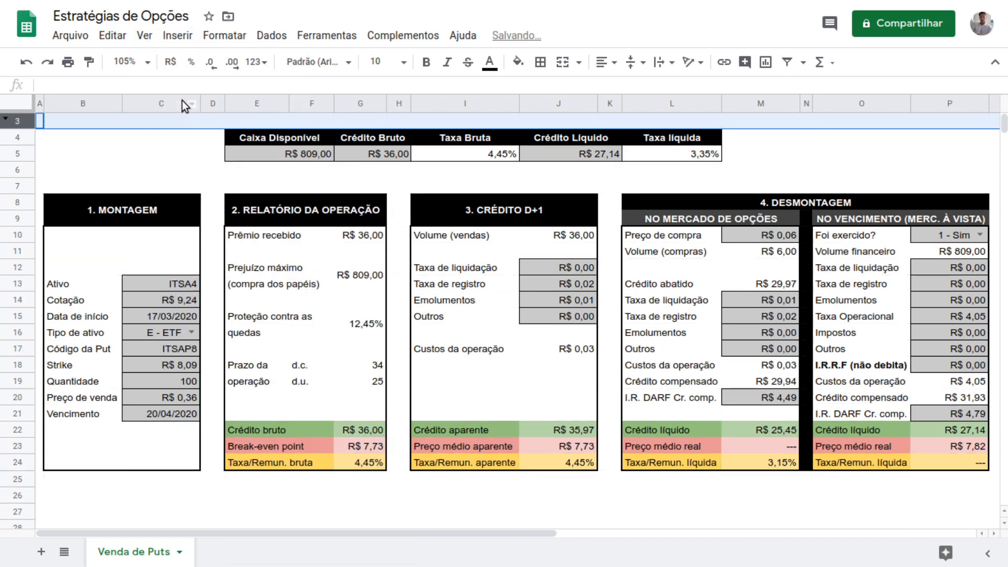
Freeze the sheet's rows down to header row 9.
{"action": "left_click", "coordinate": [21, 220]}
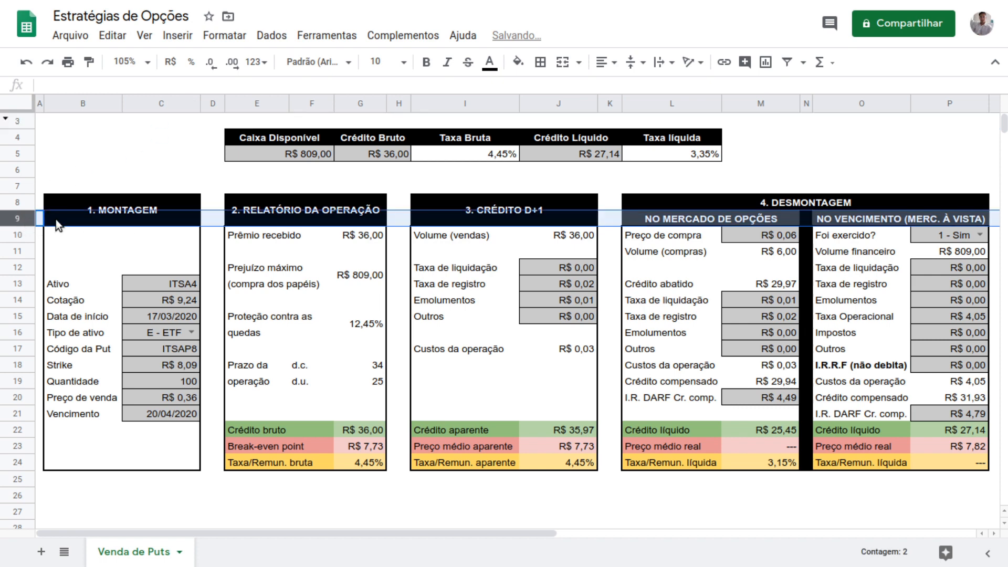
{"action": "left_click", "coordinate": [143, 37]}
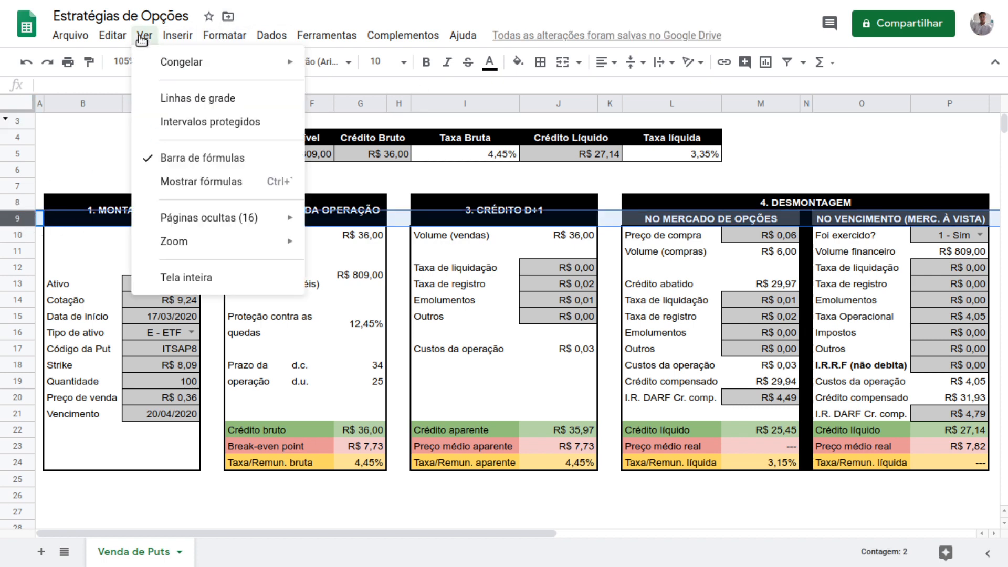
{"action": "mouse_move", "coordinate": [184, 66]}
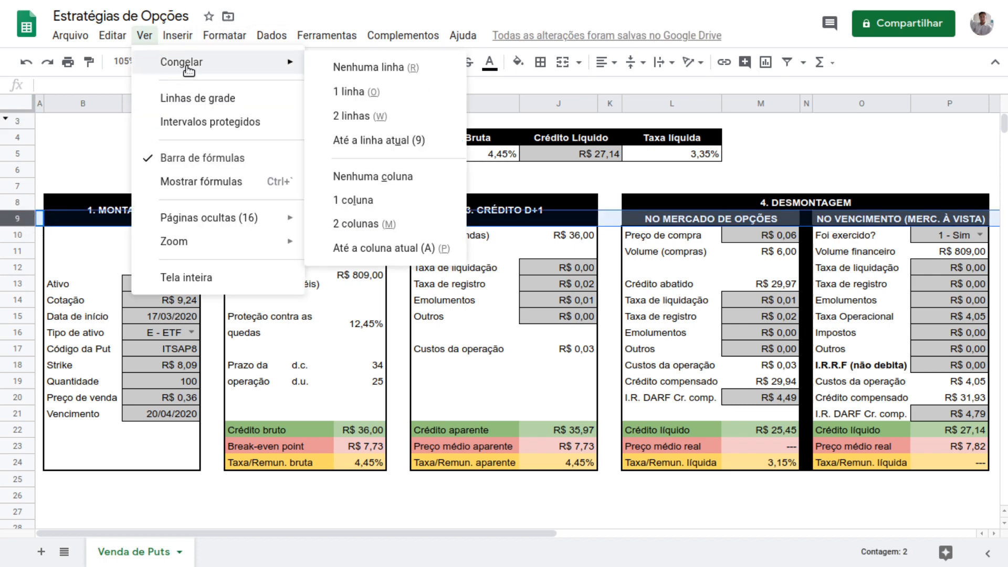
{"action": "left_click", "coordinate": [406, 142]}
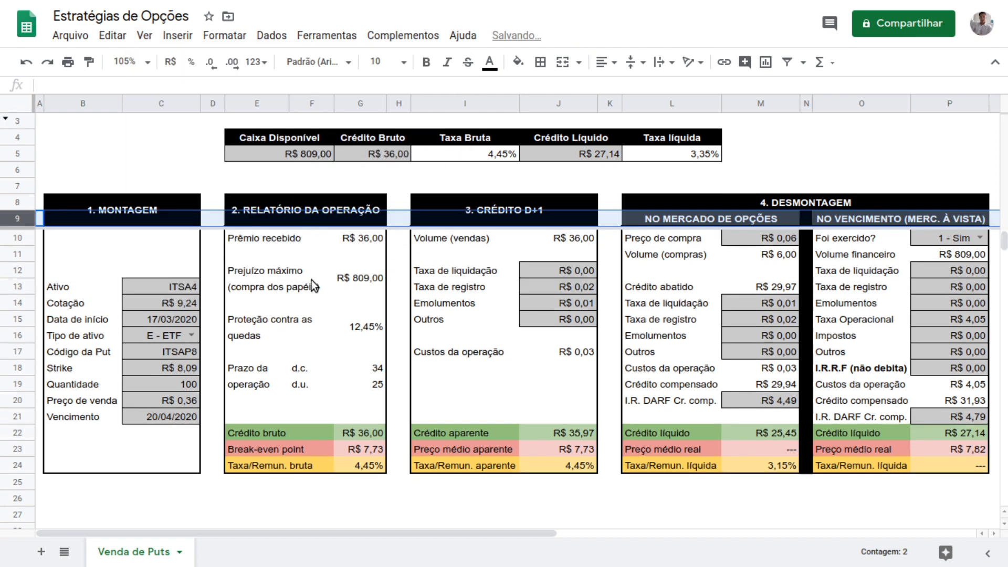
Duplicate the operation block in rows 10 to 24 by copying it to row 27.
{"action": "left_click", "coordinate": [17, 240]}
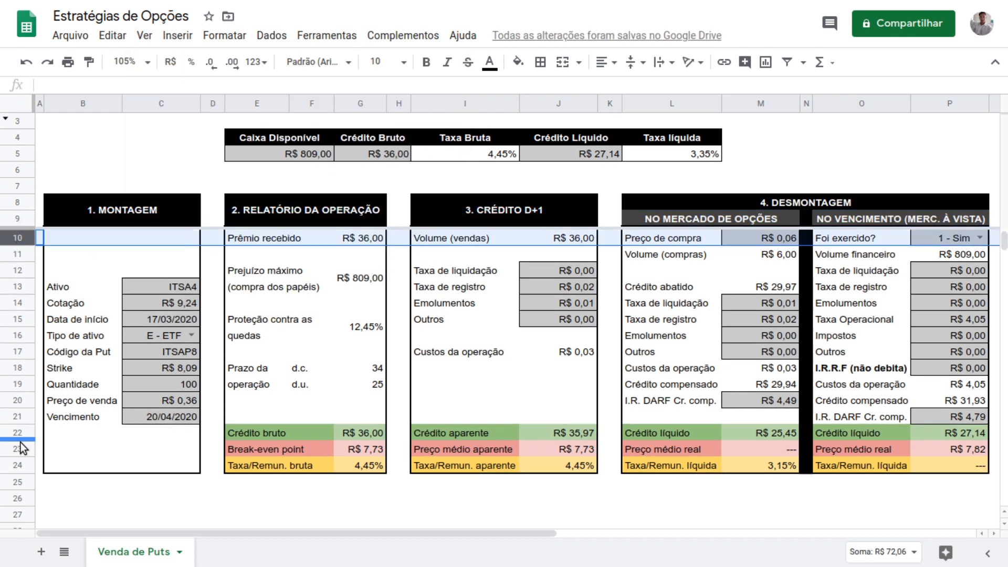
{"action": "left_click", "coordinate": [16, 466], "text": "shift"}
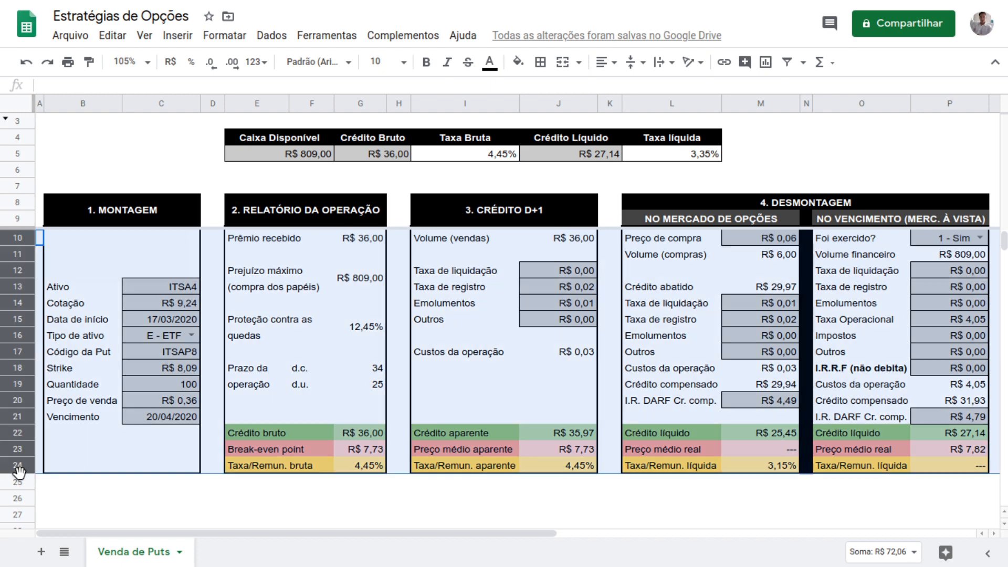
{"action": "key", "text": "ctrl+c"}
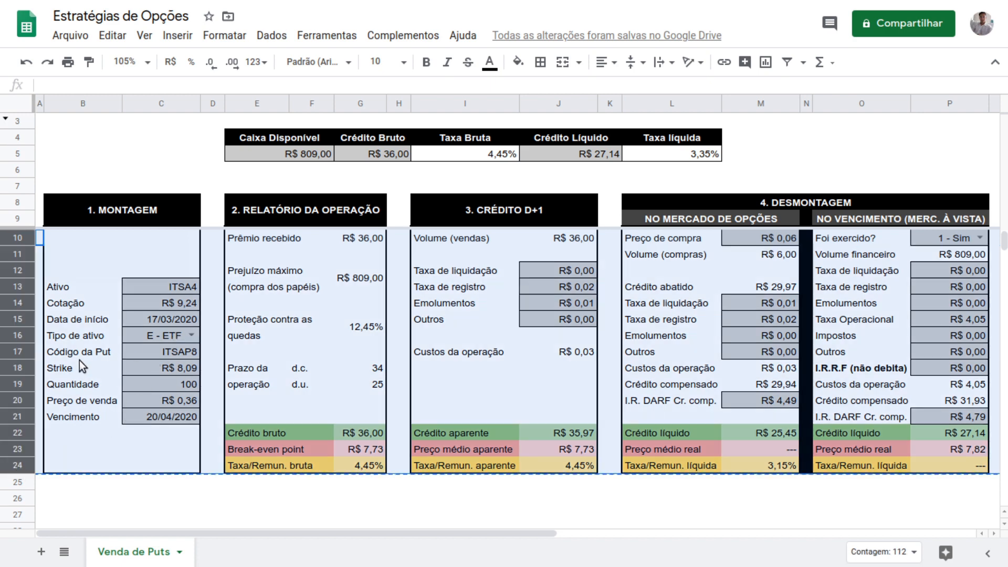
{"action": "scroll", "coordinate": [48, 392], "scroll_direction": "down", "scroll_amount": 2}
{"action": "left_click", "coordinate": [40, 433]}
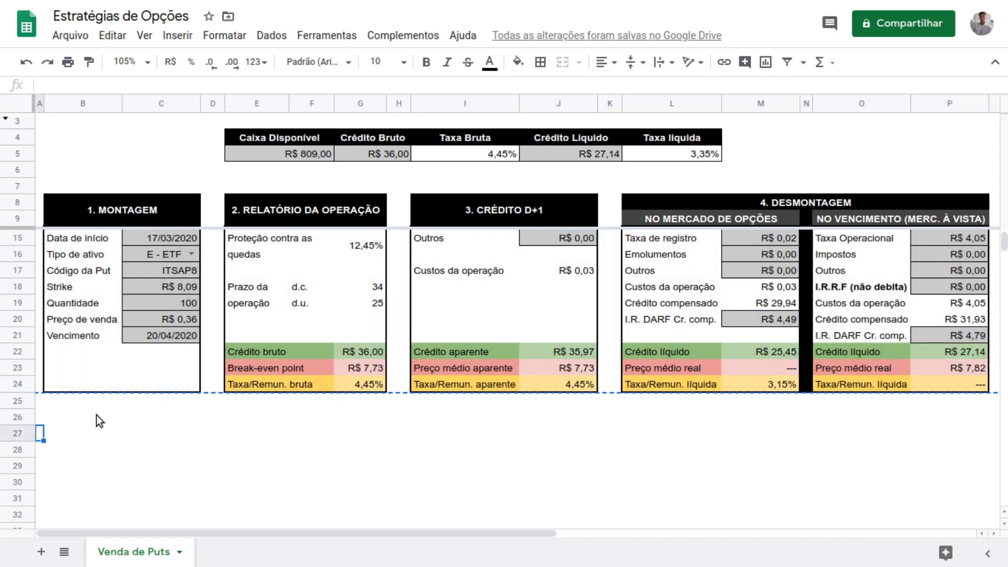
{"action": "key", "text": "ctrl+v"}
In the copied Montagem block, set Ativo (C30) to PETR4 and Cotação (C31) to 18.
{"action": "scroll", "coordinate": [162, 397], "scroll_direction": "down", "scroll_amount": 2}
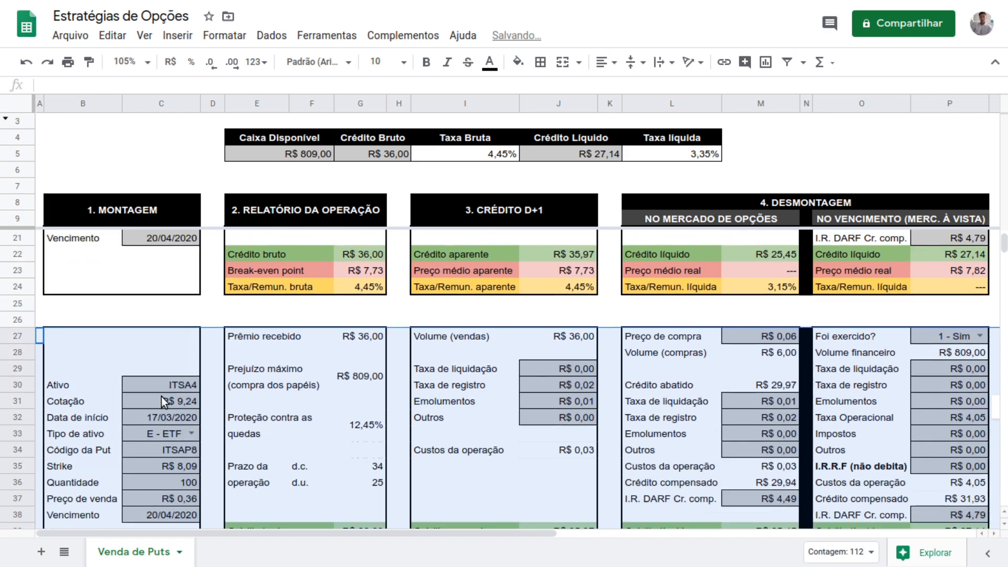
{"action": "scroll", "coordinate": [162, 396], "scroll_direction": "down", "scroll_amount": 1}
{"action": "left_click", "coordinate": [181, 374]}
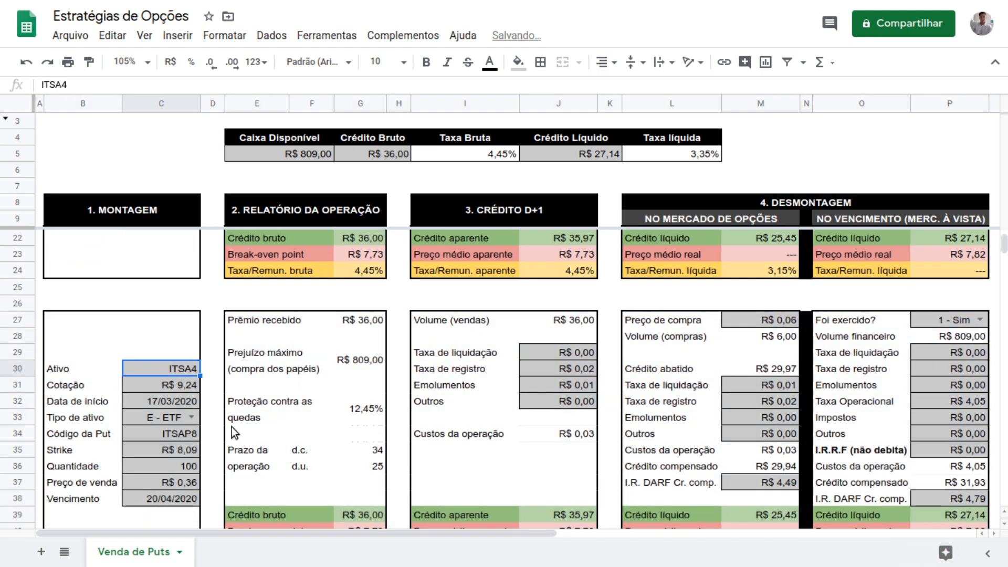
{"action": "type", "text": "PETR4"}
{"action": "key", "text": "Return"}
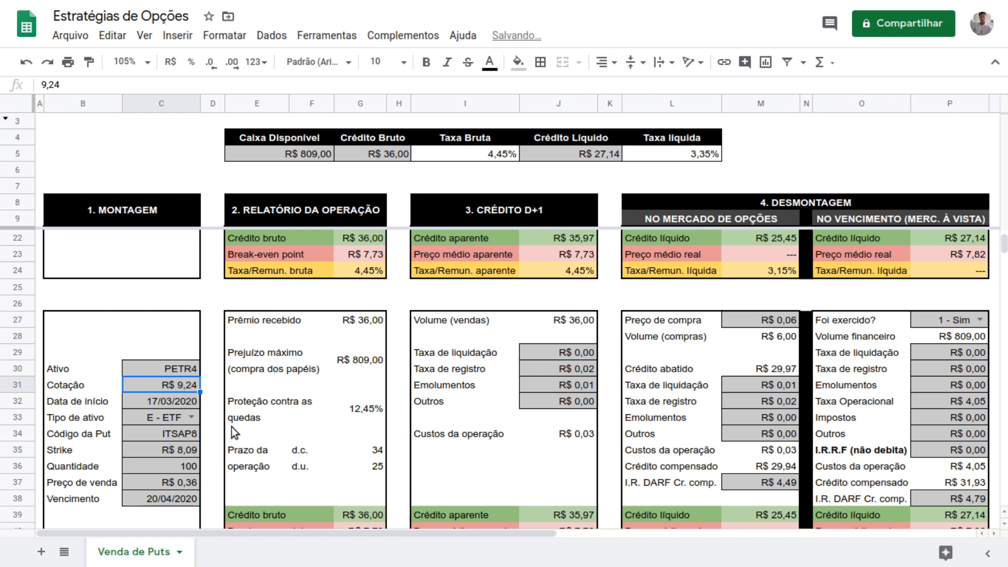
{"action": "type", "text": "18"}
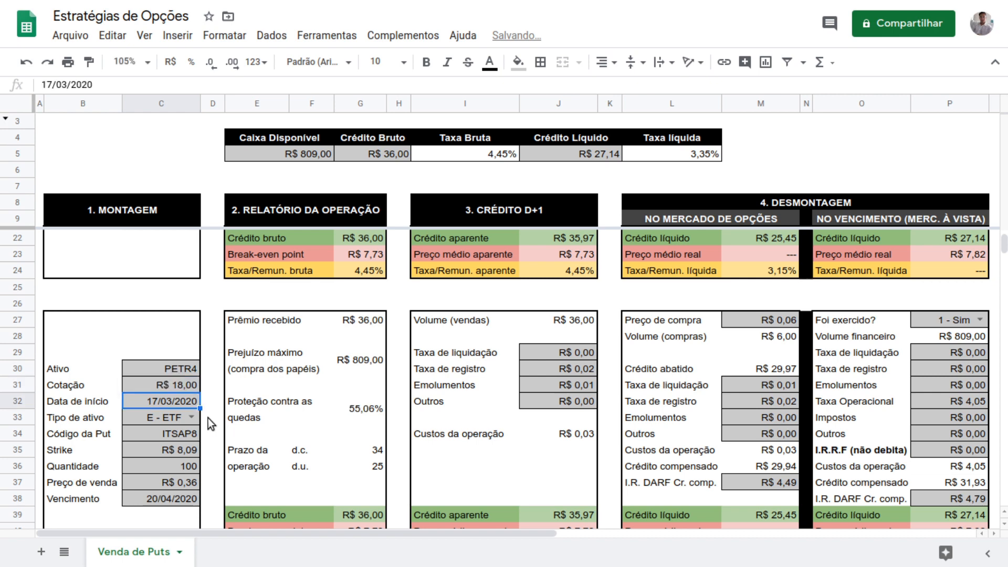
Set "Tipo de ativo" to "A - Ação" in both operations, cells C33 and C16.
{"action": "left_click", "coordinate": [192, 417]}
{"action": "left_click", "coordinate": [182, 458]}
{"action": "scroll", "coordinate": [169, 376], "scroll_direction": "up", "scroll_amount": 3}
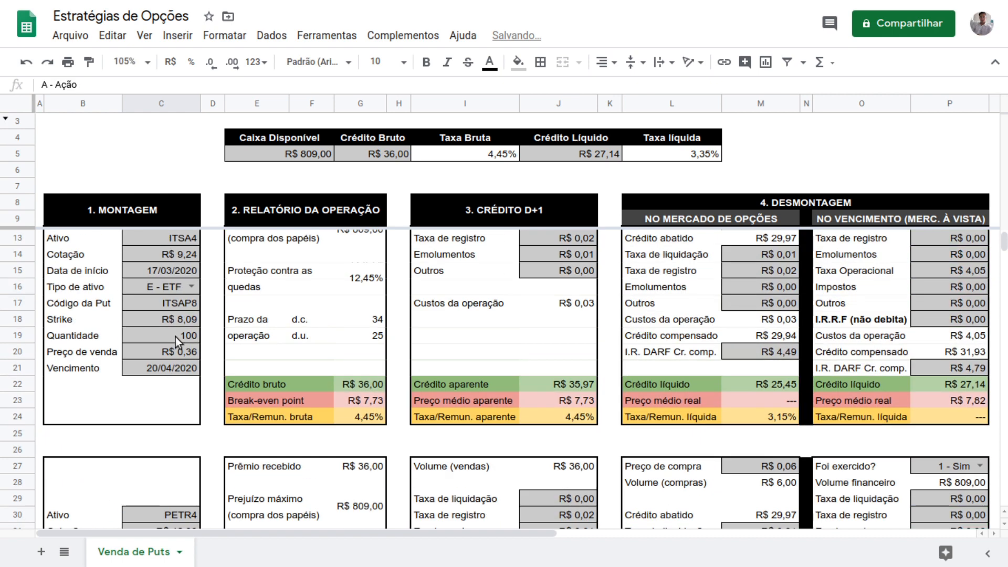
{"action": "left_click", "coordinate": [191, 287]}
{"action": "left_click", "coordinate": [177, 322]}
{"action": "scroll", "coordinate": [177, 322], "scroll_direction": "down", "scroll_amount": 4}
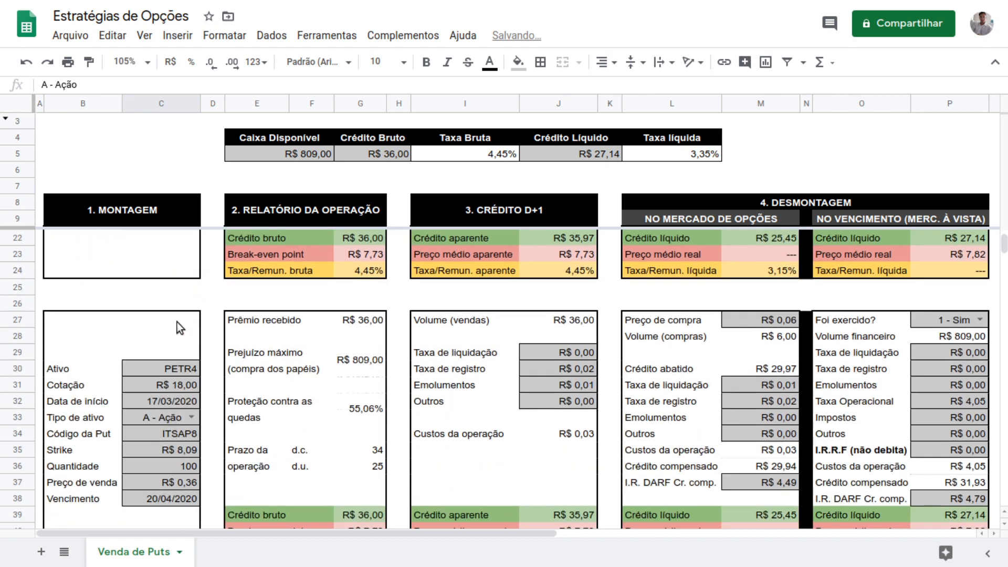
Set the second operation's Código da Put (C34) to PETRP665 and Strike (C35) to 6,65.
{"action": "left_click", "coordinate": [186, 404]}
{"action": "type", "text": "PETRP665"}
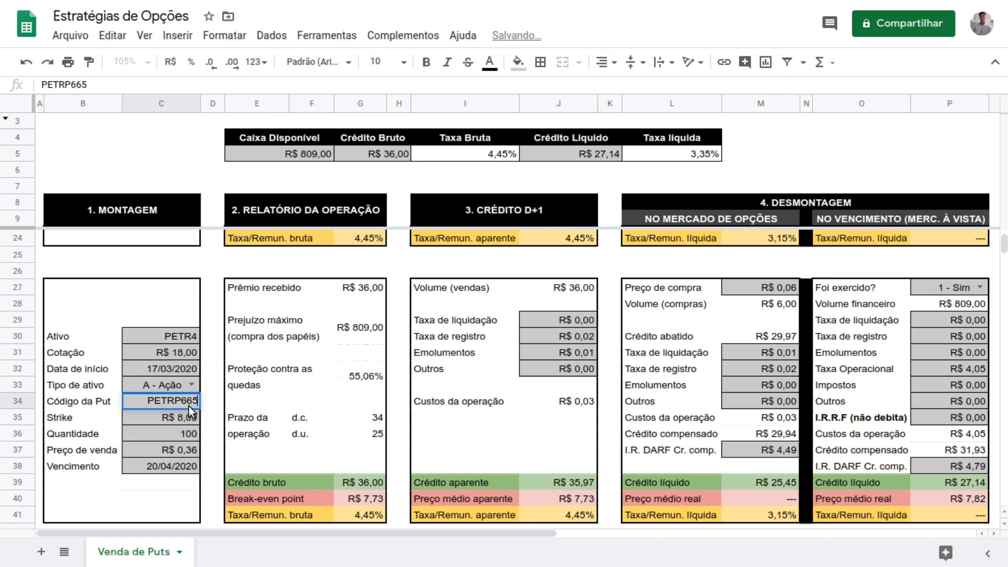
{"action": "key", "text": "Return"}
{"action": "type", "text": "6,65"}
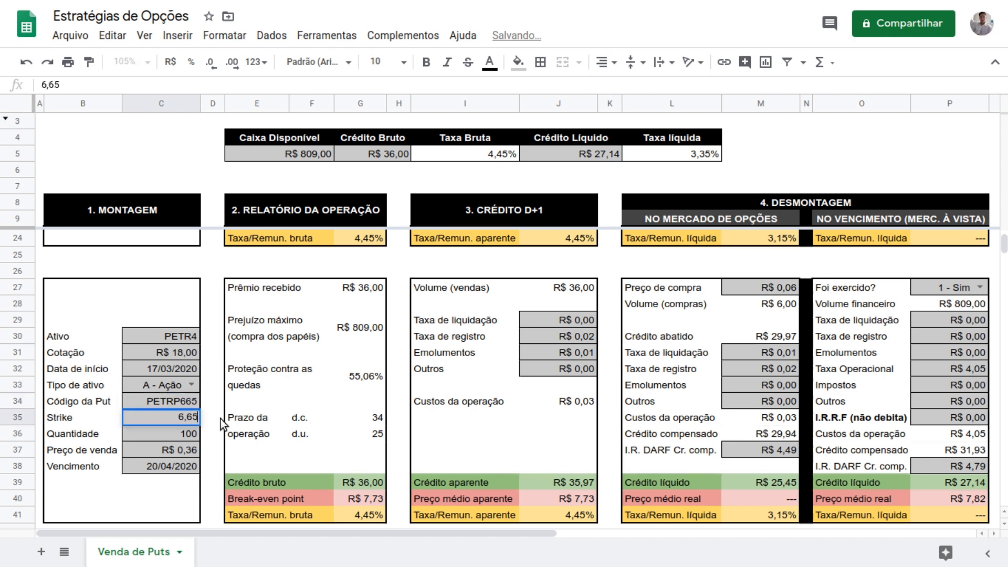
{"action": "key", "text": "Return"}
Try 0,5 and 0,8 as the second operation's "Preço de venda" in C37.
{"action": "key", "text": "Down"}
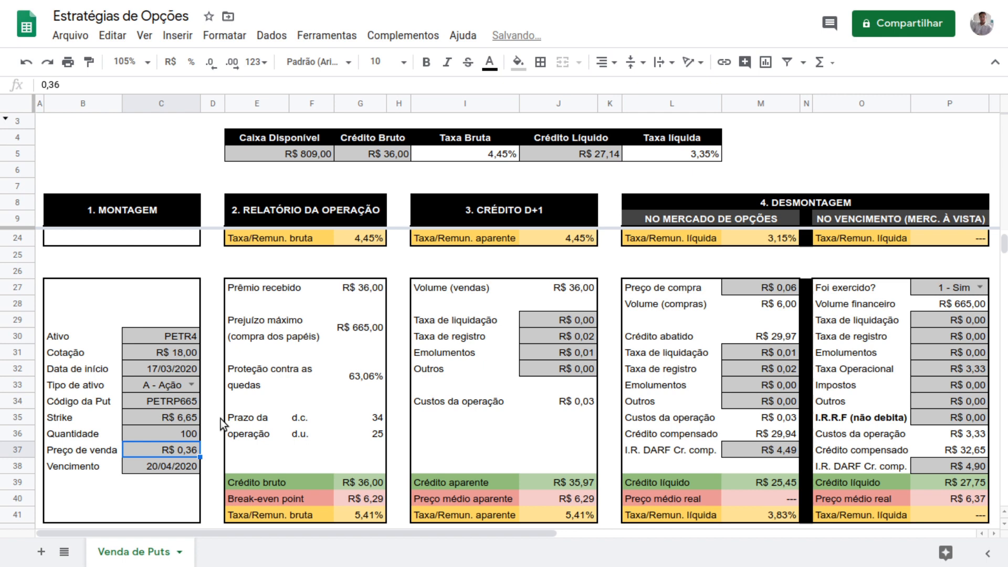
{"action": "type", "text": "0,5"}
{"action": "key", "text": "Return"}
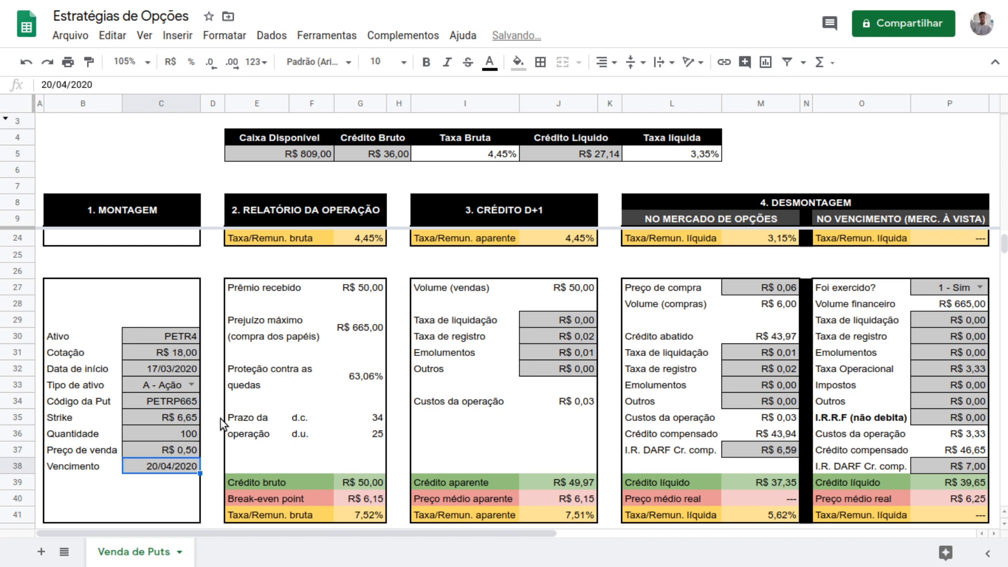
{"action": "key", "text": "Up"}
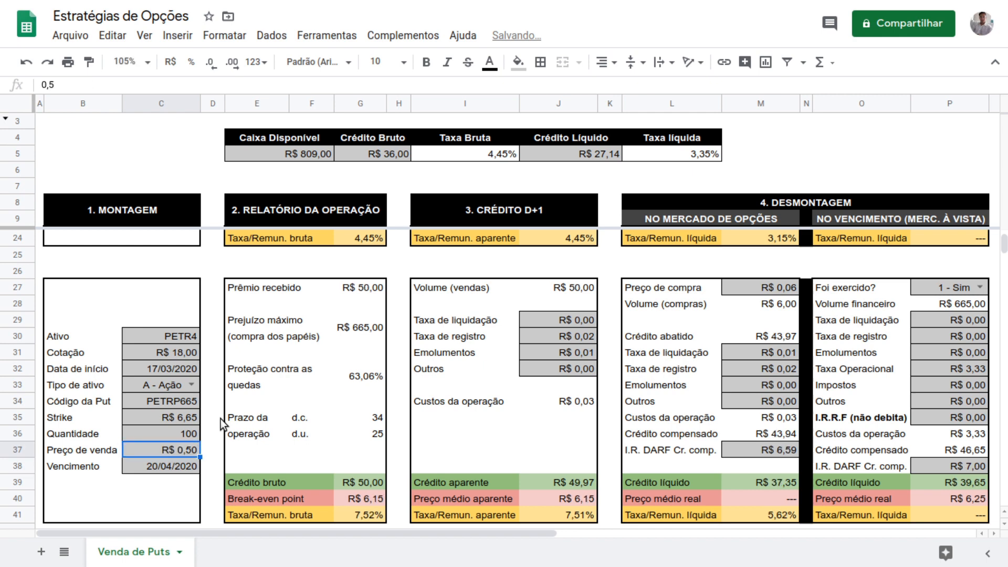
{"action": "type", "text": "0,8"}
{"action": "key", "text": "Return"}
Set the second operation's "Preço de venda" in C37 to 0,7.
{"action": "key", "text": "Up"}
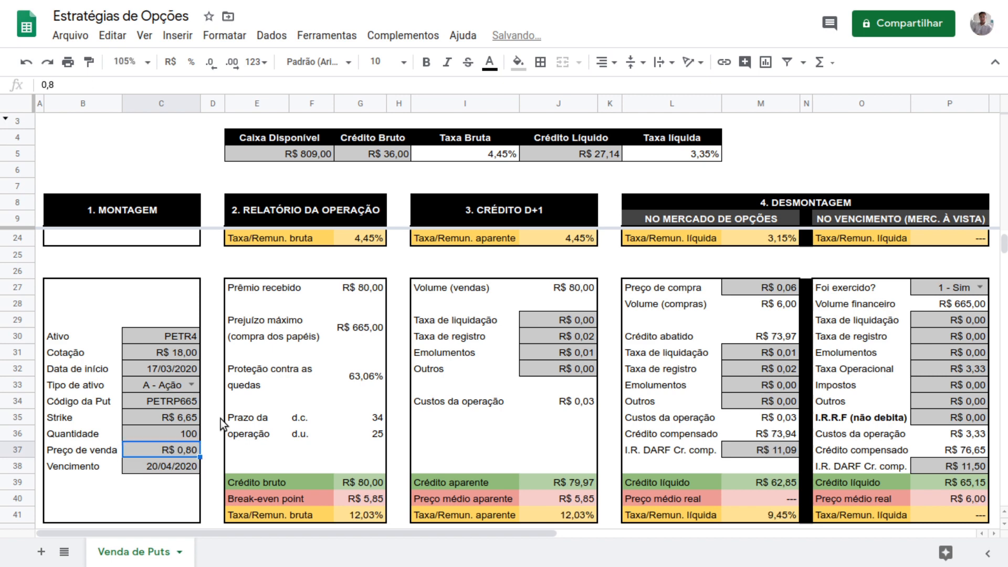
{"action": "type", "text": "0,7"}
{"action": "key", "text": "Return"}
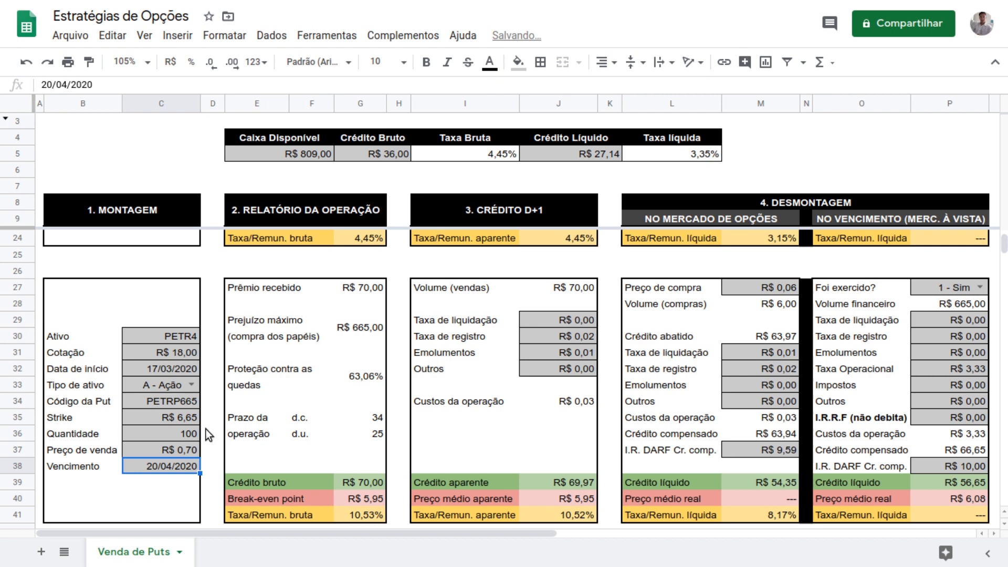
{"action": "left_click", "coordinate": [162, 374]}
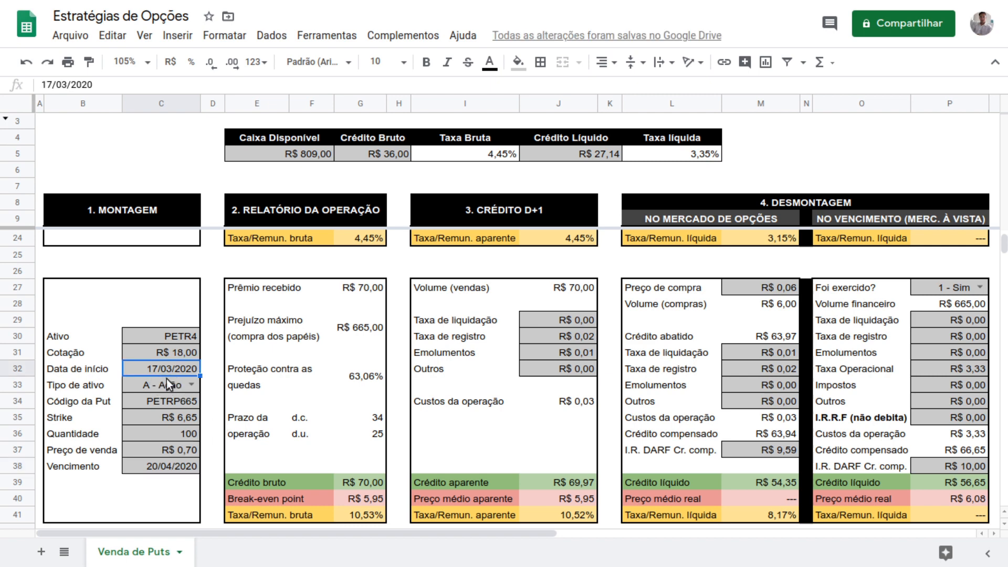
Extend the summary "Caixa Disponível" formula in E5 to =G12+G29 to include the second operation's maximum loss.
{"action": "left_click", "coordinate": [320, 153]}
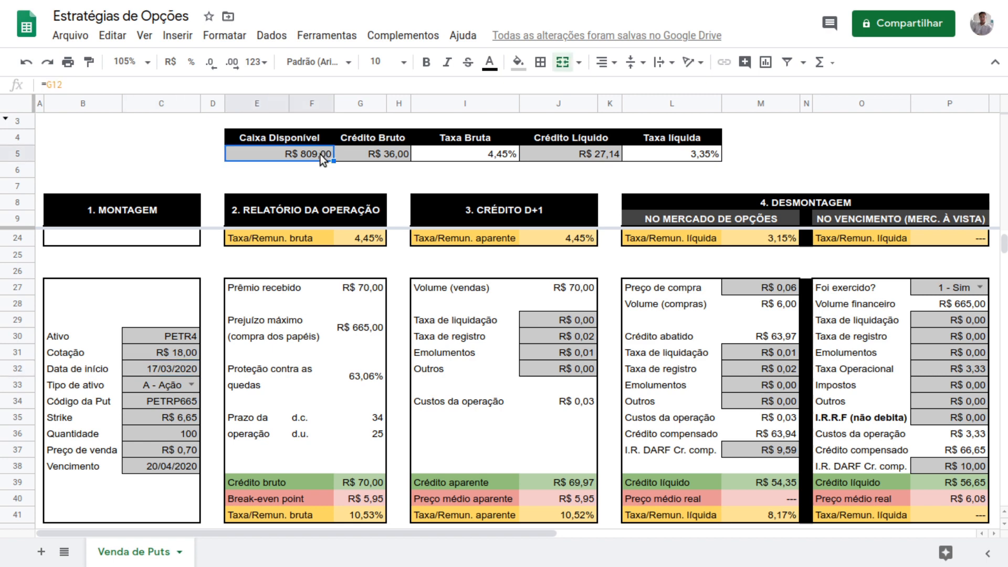
{"action": "double_click", "coordinate": [320, 154]}
{"action": "type", "text": "+"}
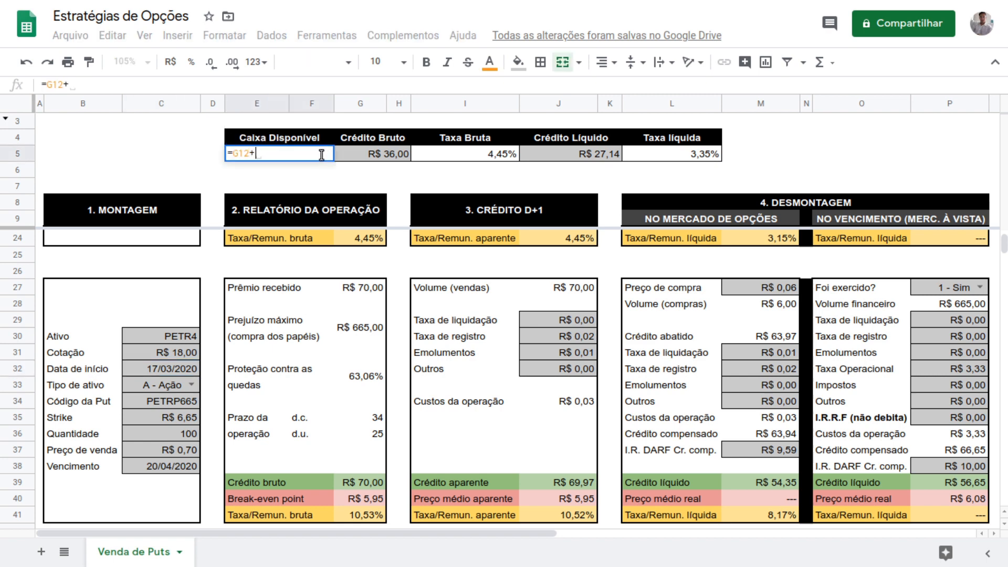
{"action": "left_click", "coordinate": [361, 330]}
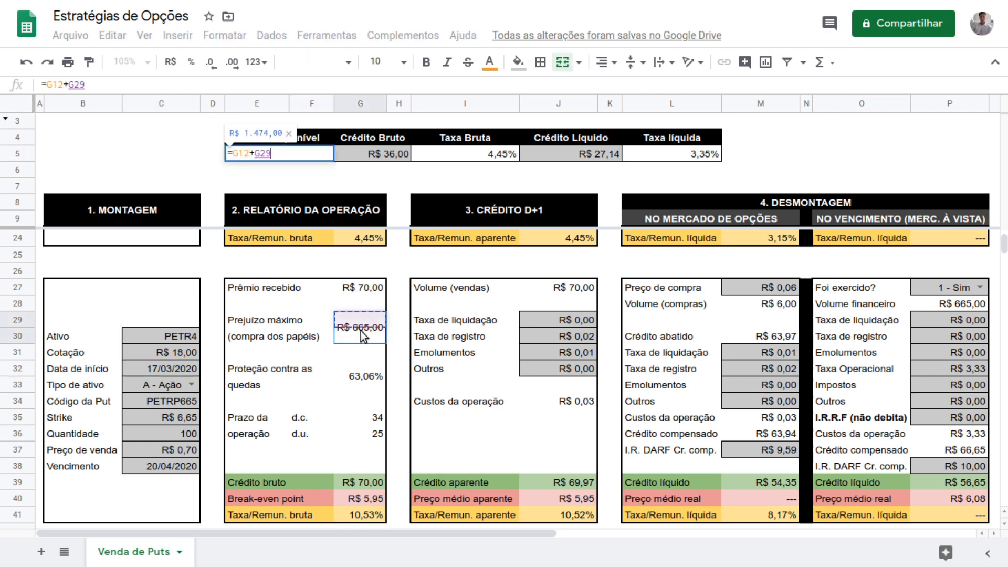
{"action": "key", "text": "Return"}
Extend the summary "Crédito Bruto" formula in G5 to =G22+G39 to include the second operation's gross credit.
{"action": "left_click", "coordinate": [386, 154]}
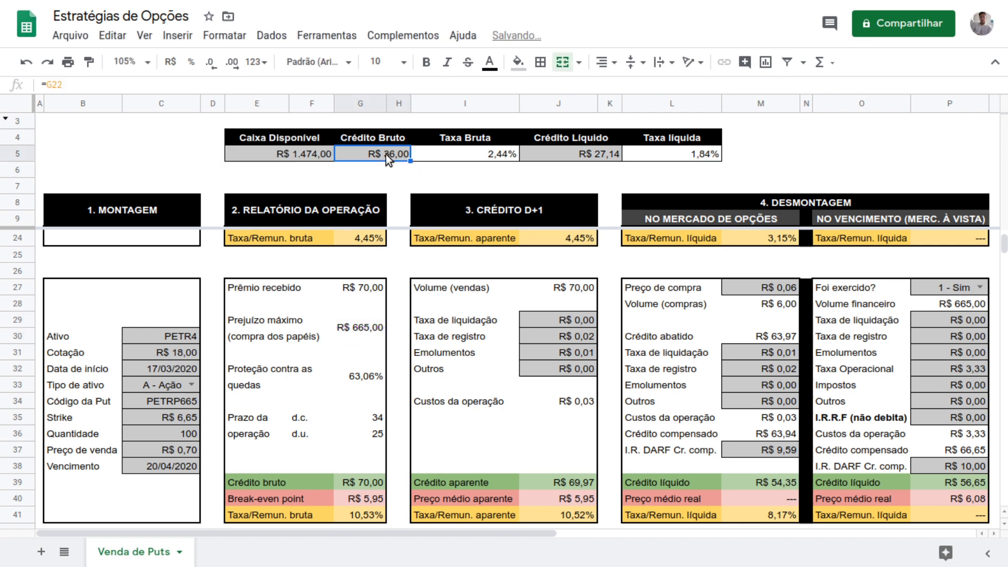
{"action": "double_click", "coordinate": [386, 155]}
{"action": "type", "text": "+"}
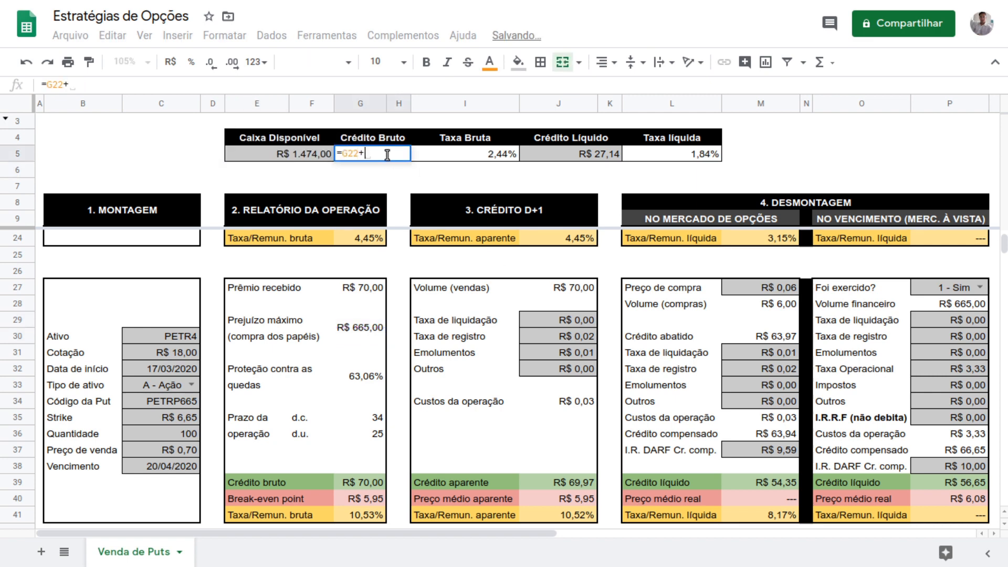
{"action": "left_click", "coordinate": [370, 483]}
{"action": "key", "text": "Return"}
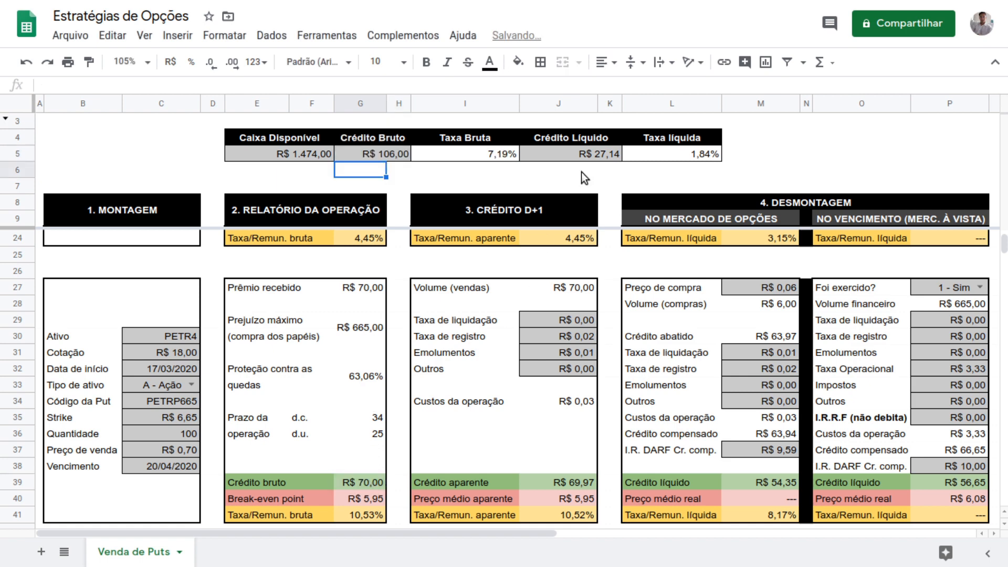
Extend the summary "Crédito Líquido" formula in J5 to =P22+P39 to include the second operation's net credit.
{"action": "double_click", "coordinate": [609, 153]}
{"action": "type", "text": "+"}
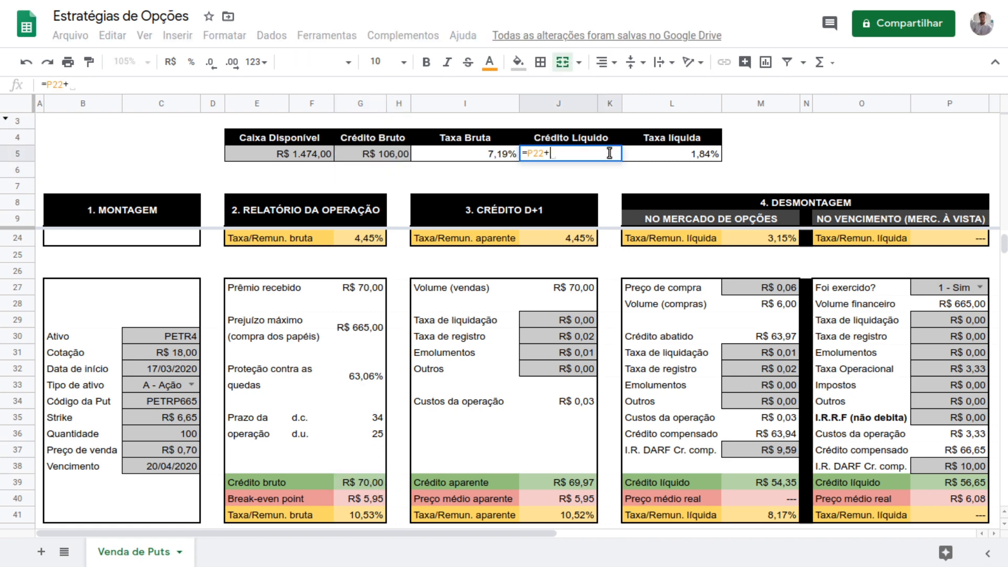
{"action": "left_click", "coordinate": [938, 482]}
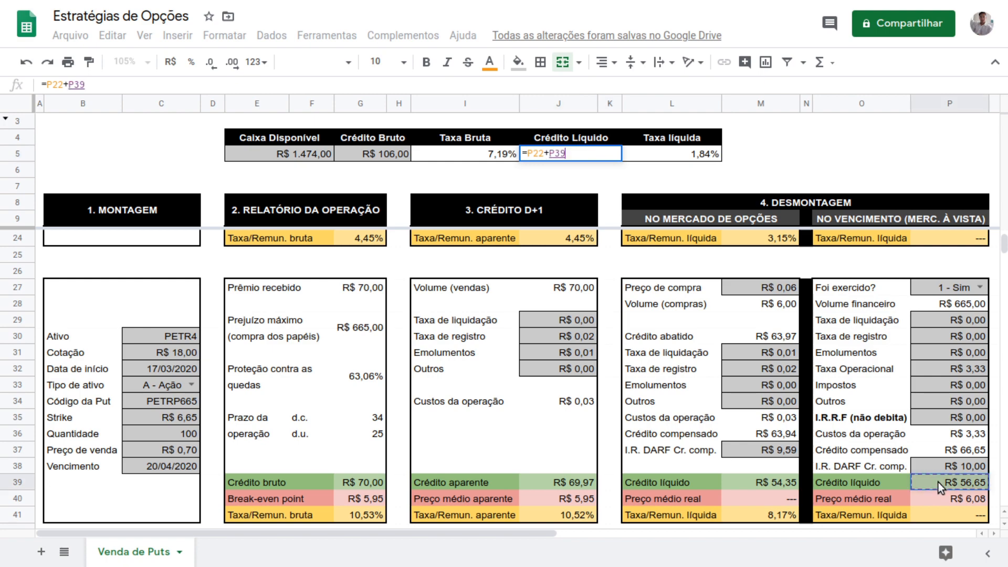
{"action": "key", "text": "Return"}
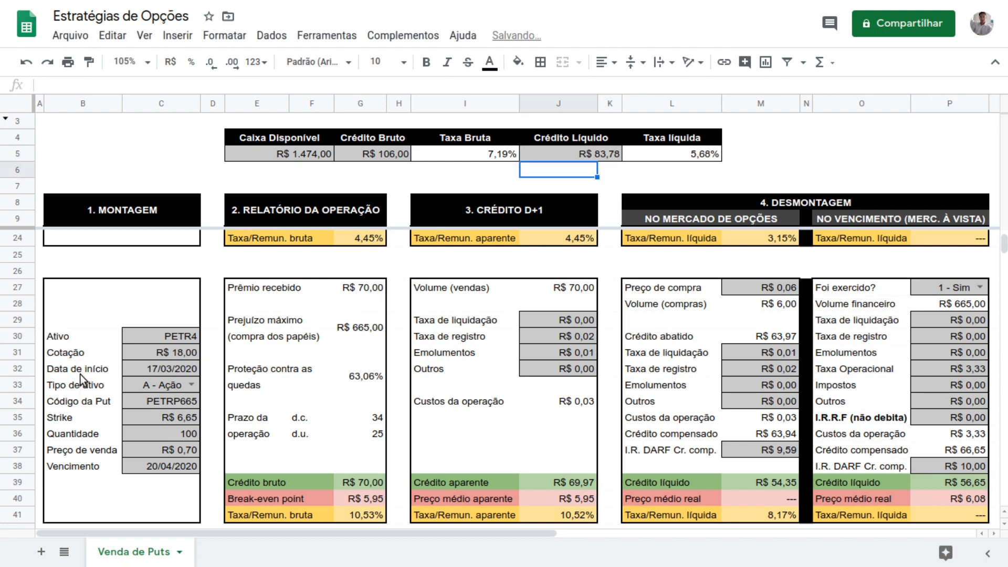
Review both operation blocks and the summary's "Caixa Disponível", "Crédito Bruto", "Crédito Líquido" and "Taxa líquida" cells in row 5.
{"action": "scroll", "coordinate": [83, 367], "scroll_direction": "up", "scroll_amount": 5}
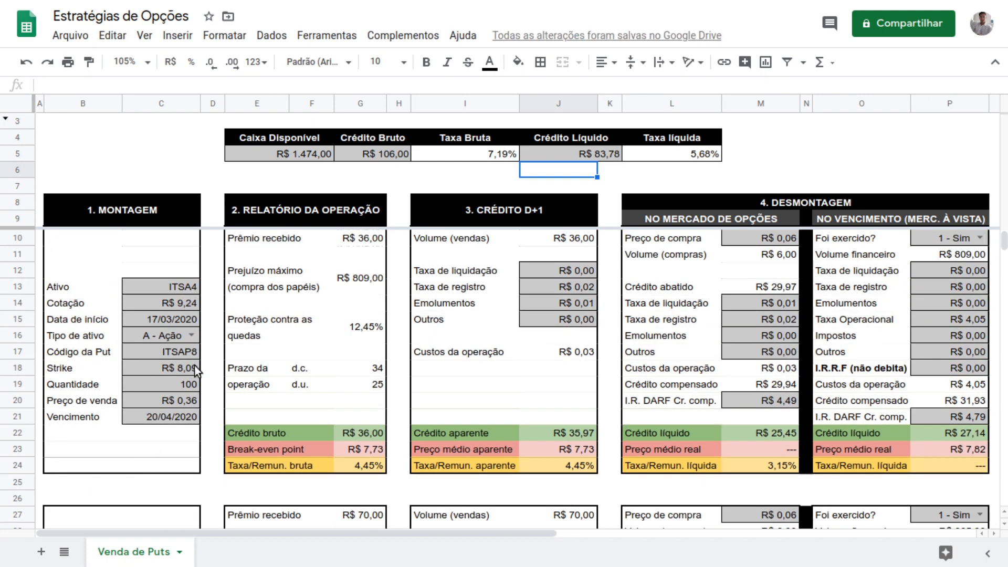
{"action": "scroll", "coordinate": [195, 365], "scroll_direction": "down", "scroll_amount": 2}
{"action": "scroll", "coordinate": [194, 364], "scroll_direction": "up", "scroll_amount": 2}
{"action": "scroll", "coordinate": [177, 335], "scroll_direction": "down", "scroll_amount": 2}
{"action": "scroll", "coordinate": [180, 341], "scroll_direction": "up", "scroll_amount": 2}
{"action": "left_click", "coordinate": [307, 157]}
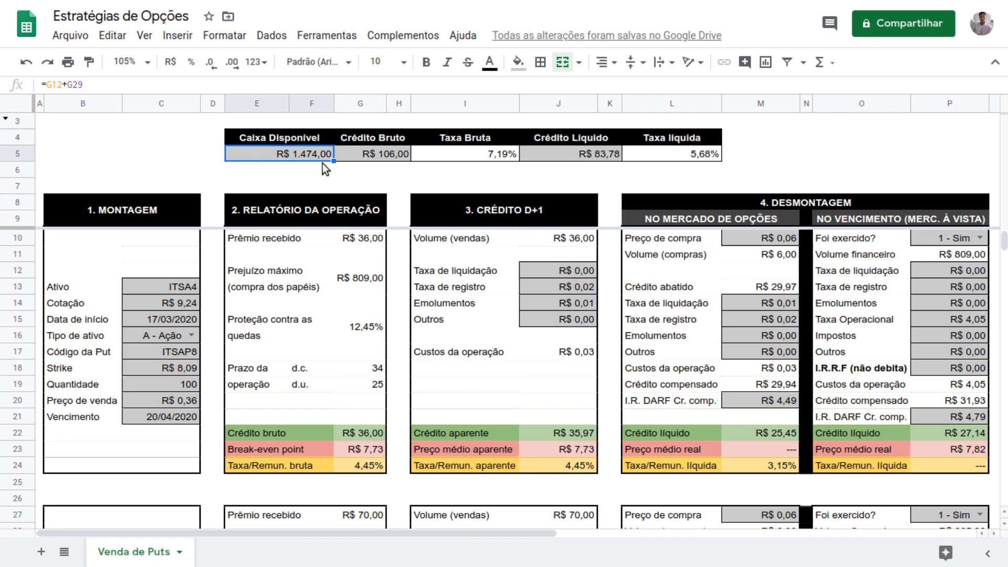
{"action": "left_click", "coordinate": [382, 156]}
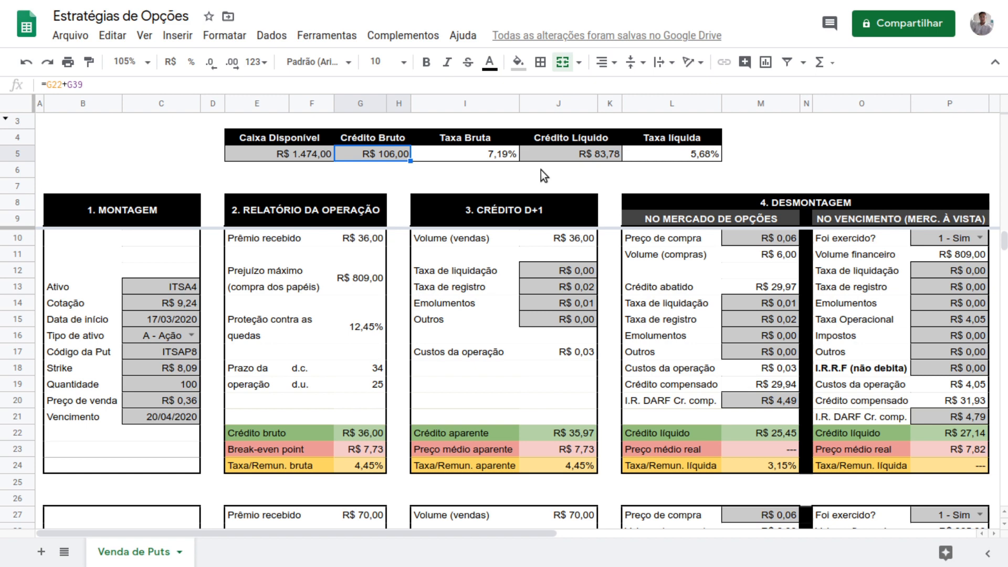
{"action": "left_click", "coordinate": [588, 154]}
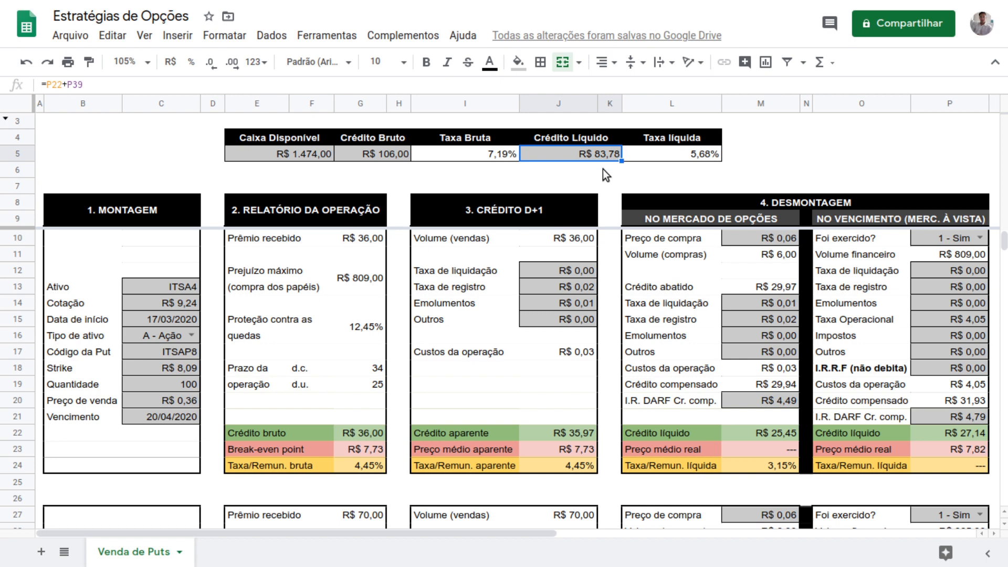
{"action": "left_click", "coordinate": [673, 156]}
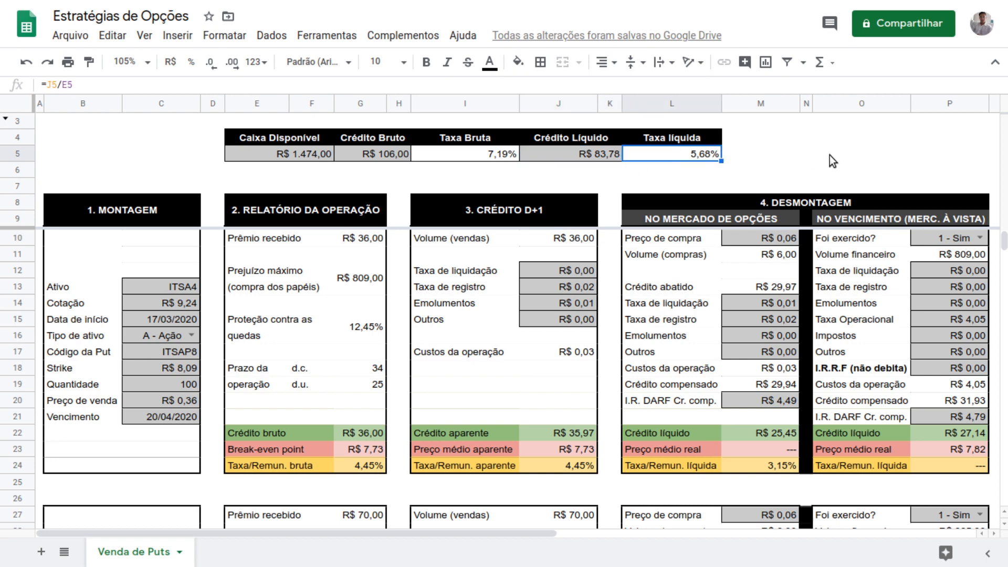
Enter =G19 in L6, below the summary "Taxa líquida", to bring in the first operation's term in working days.
{"action": "key", "text": "Down"}
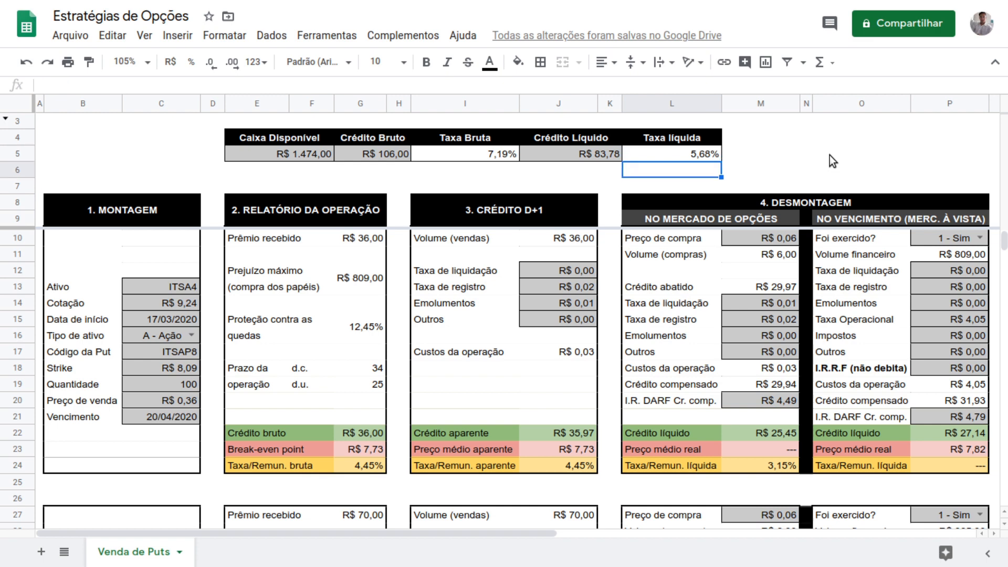
{"action": "type", "text": "="}
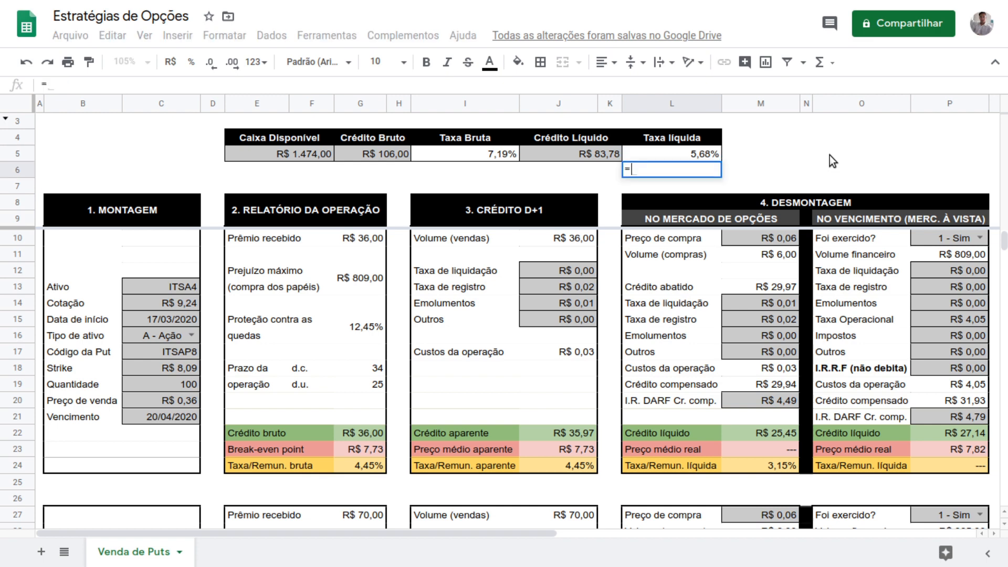
{"action": "left_click", "coordinate": [373, 388]}
{"action": "key", "text": "ctrl+Return"}
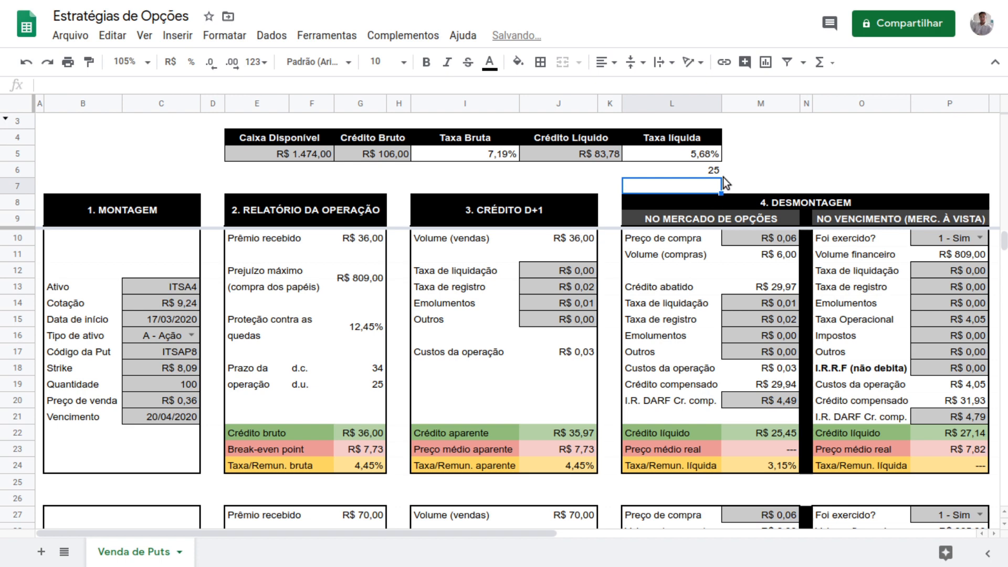
Enter the label "Ao ano" in M6.
{"action": "left_click", "coordinate": [782, 156]}
{"action": "key", "text": "Down"}
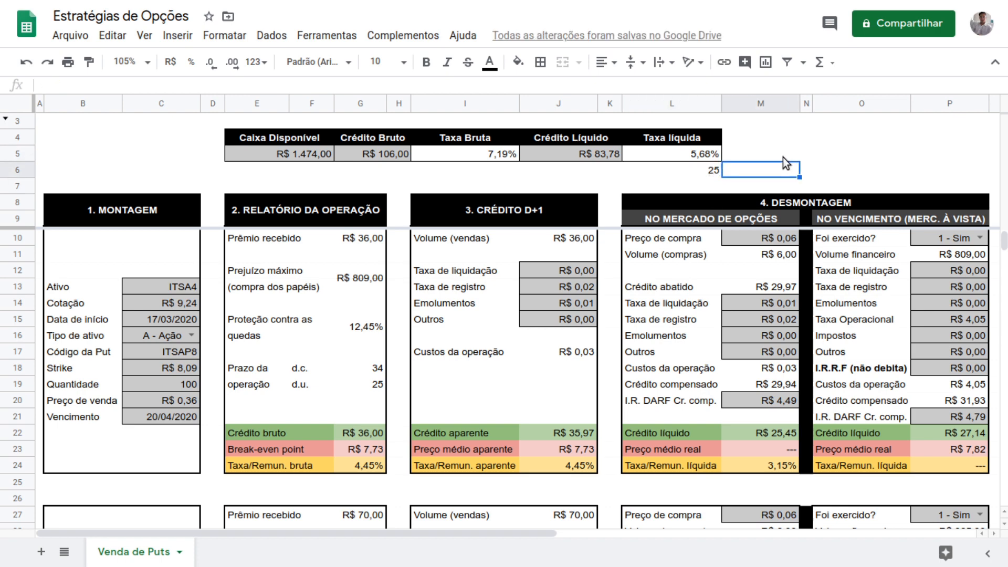
{"action": "type", "text": "Aano"}
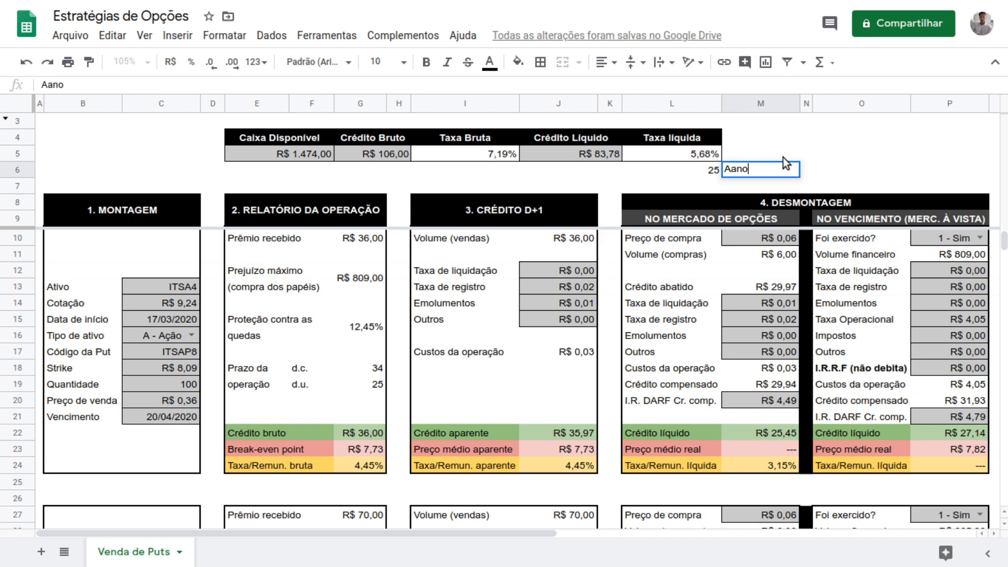
{"action": "key", "text": "BackSpace"}
{"action": "key", "text": "BackSpace"}
{"action": "key", "text": "BackSpace"}
{"action": "type", "text": "o ano"}
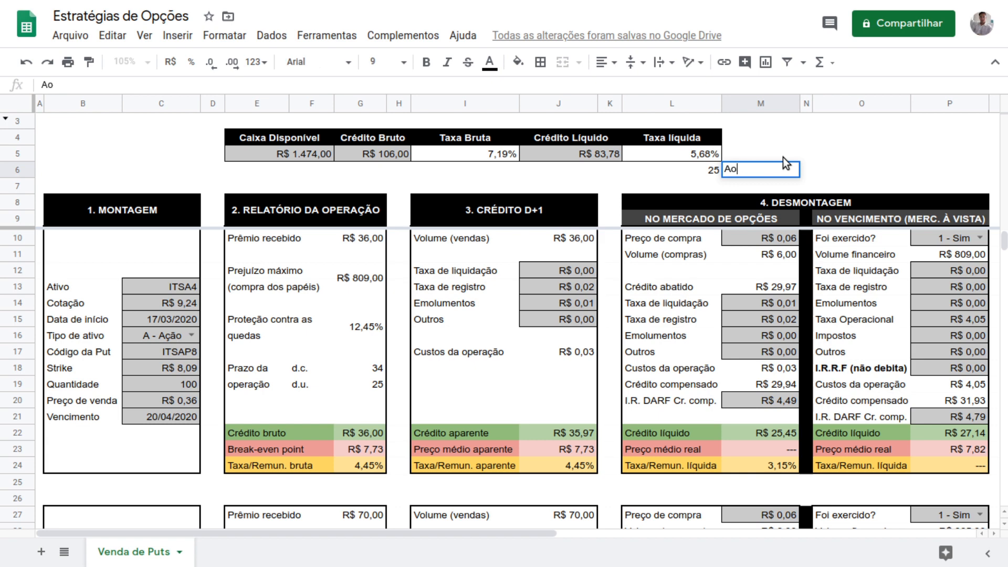
Annualise the net rate in M5 with the formula =-1+(1+L5)^12 and format the cell as a percentage.
{"action": "left_click", "coordinate": [783, 156]}
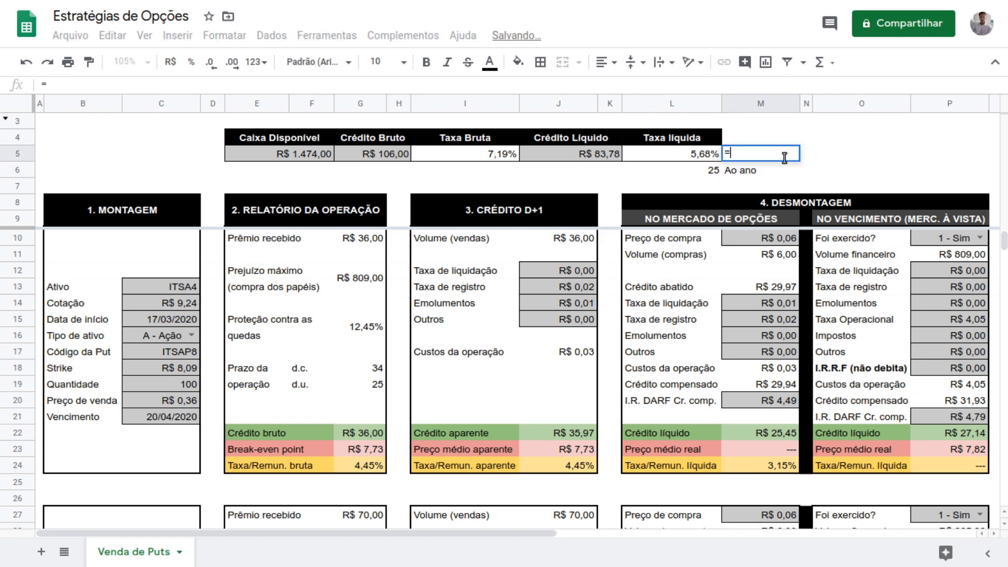
{"action": "type", "text": "=-1+(1"}
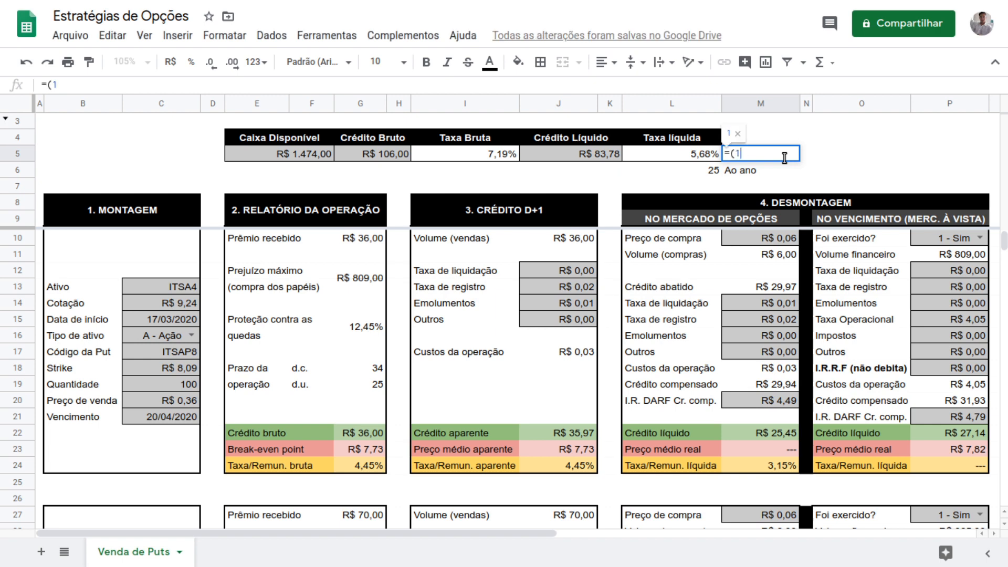
{"action": "type", "text": "+L5)"}
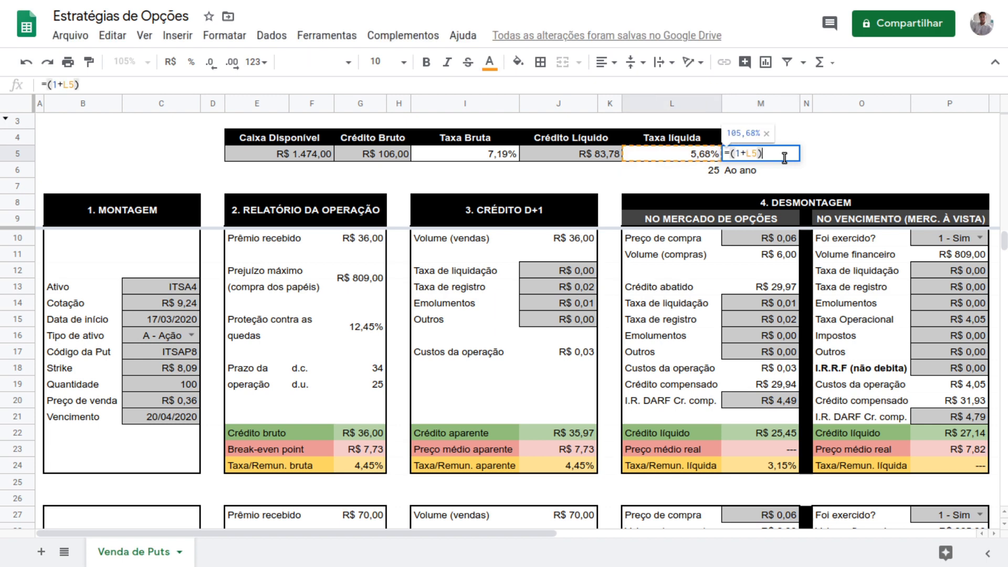
{"action": "type", "text": "^12"}
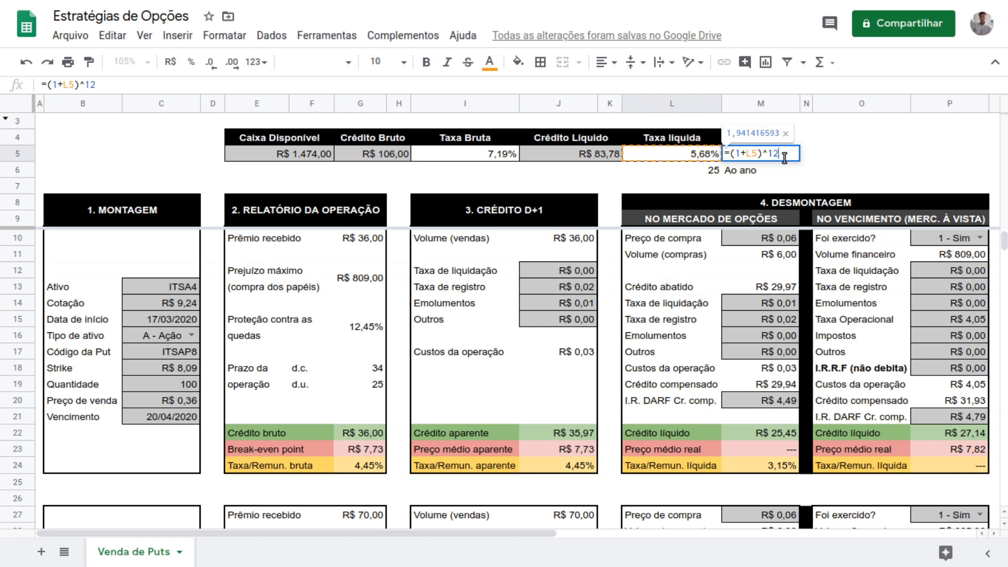
{"action": "key", "text": "Home"}
{"action": "key", "text": "Right"}
{"action": "type", "text": "-1+"}
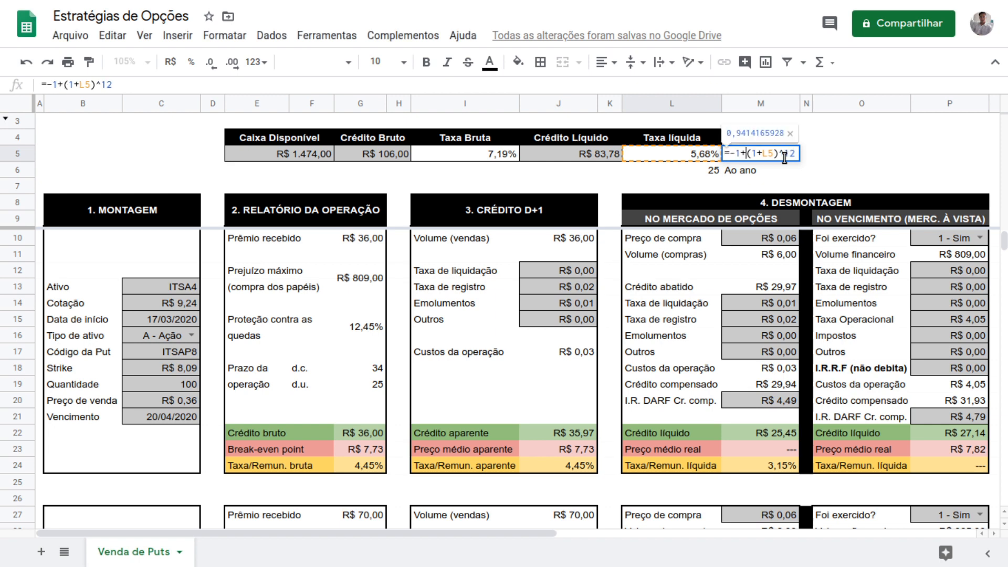
{"action": "key", "text": "Return"}
{"action": "left_click", "coordinate": [783, 156]}
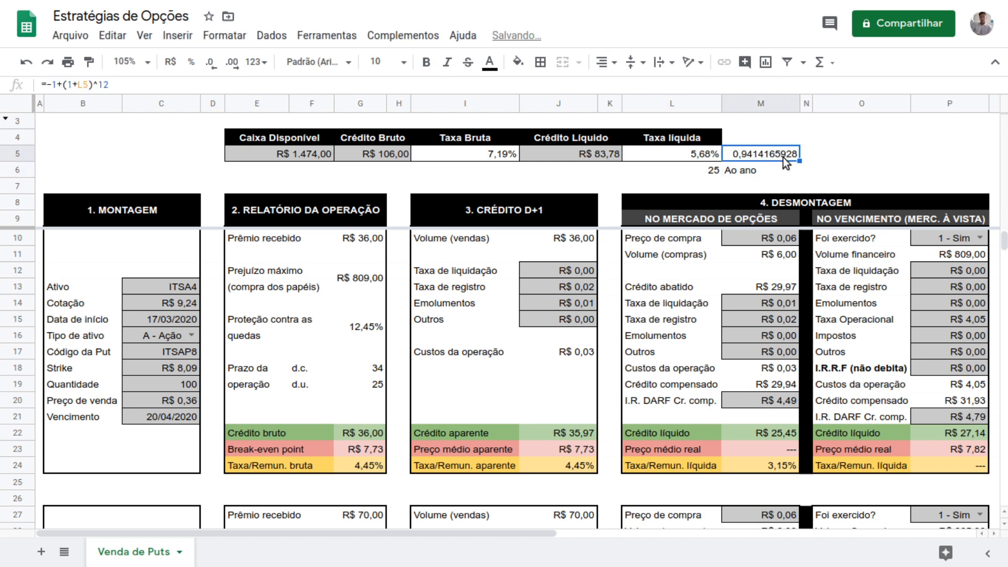
{"action": "left_click", "coordinate": [190, 62]}
Label the annualised rate "ao ano" in N5 and delete the "Ao ano" label from M6.
{"action": "key", "text": "Right"}
{"action": "type", "text": "ao ano"}
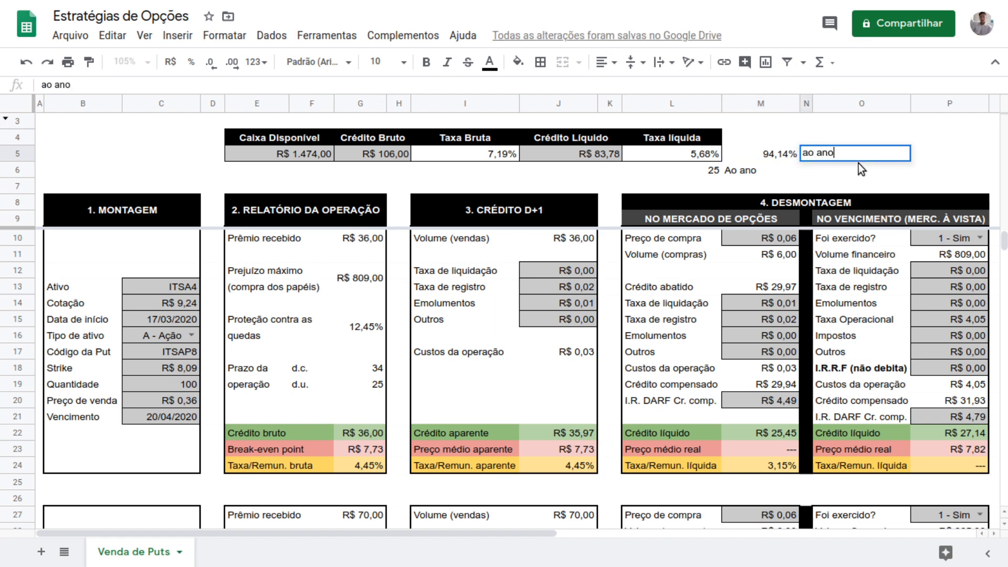
{"action": "key", "text": "Return"}
{"action": "key", "text": "Left"}
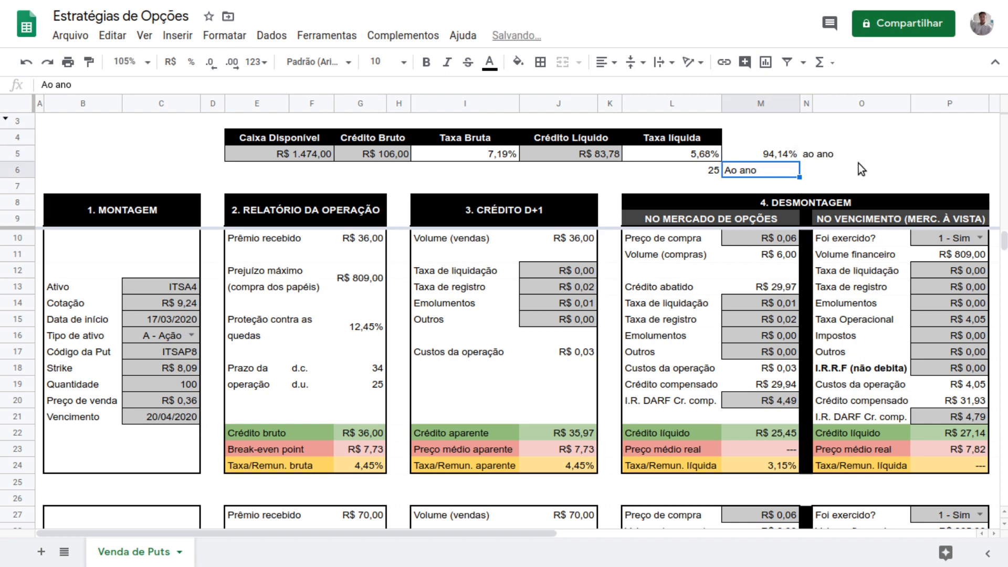
{"action": "key", "text": "Delete"}
Fill the annualised rate and its label in M5:O5 with orange.
{"action": "key", "text": "Up"}
{"action": "key", "text": "shift+Right"}
{"action": "key", "text": "shift+Right"}
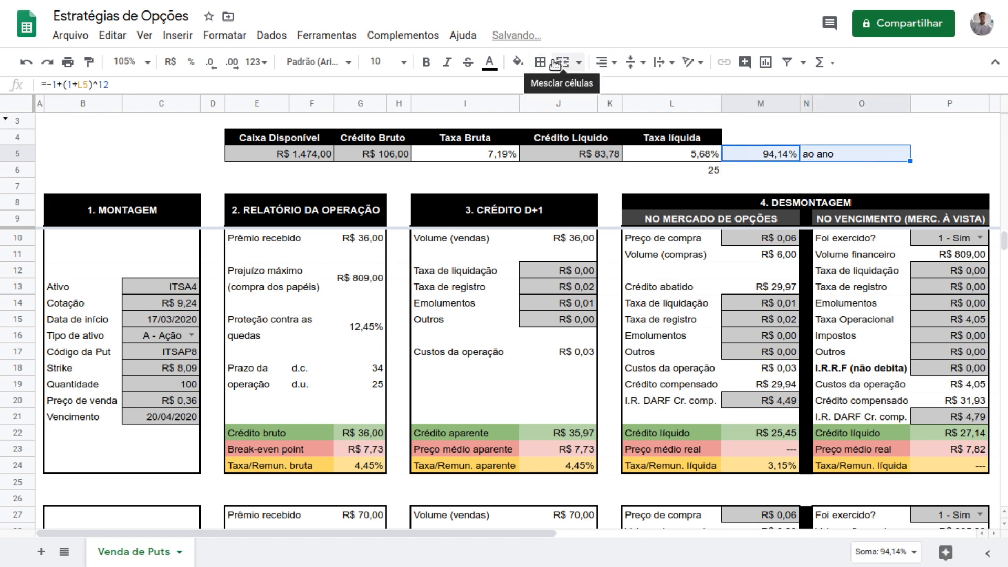
{"action": "left_click", "coordinate": [519, 63]}
{"action": "left_click", "coordinate": [556, 132]}
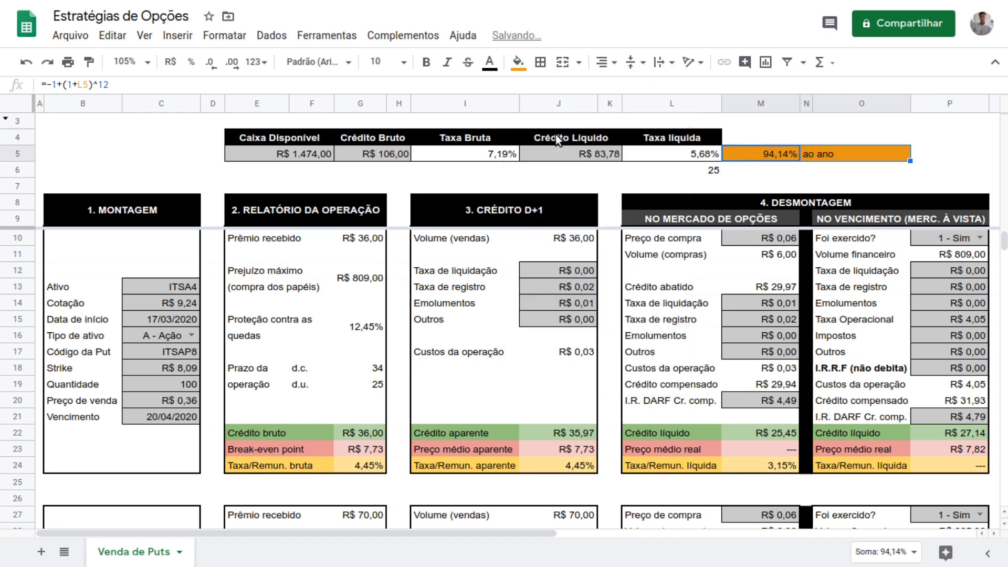
{"action": "left_click", "coordinate": [939, 151]}
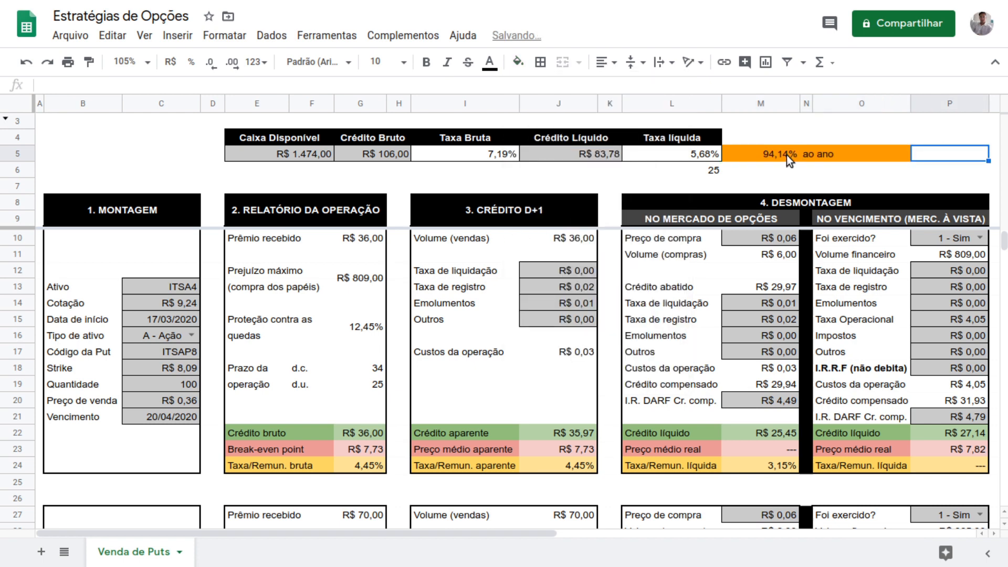
Check the summary "Taxa líquida" formula in L5 against its net credit in J5 and the working-day term in L6.
{"action": "left_click", "coordinate": [701, 155]}
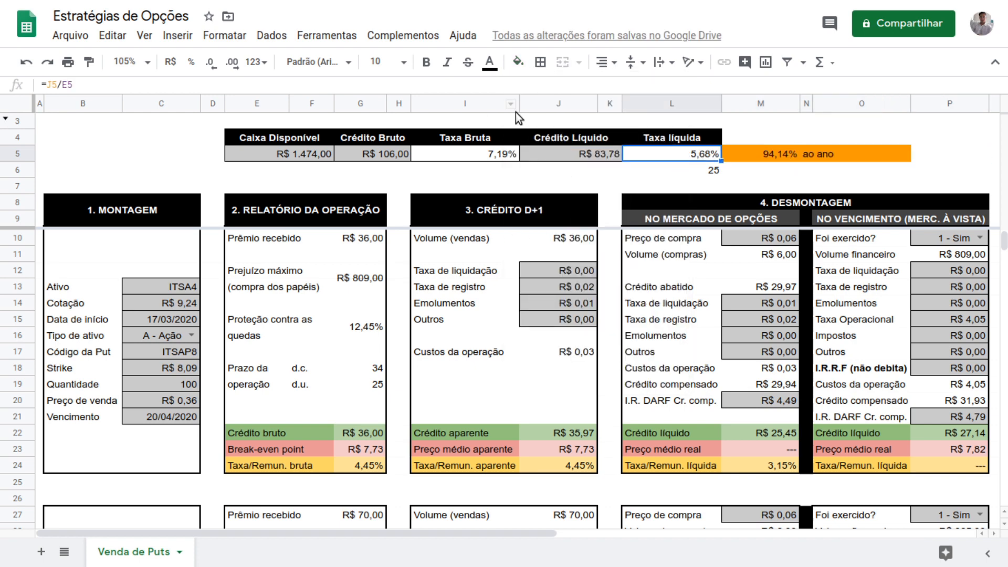
{"action": "left_click", "coordinate": [602, 152]}
{"action": "left_click", "coordinate": [670, 157]}
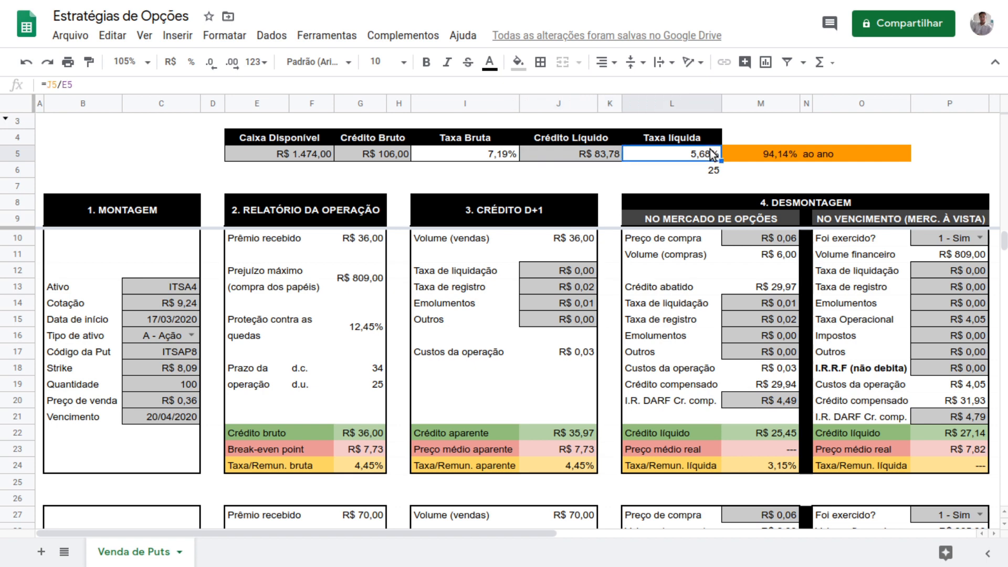
{"action": "left_click", "coordinate": [685, 171]}
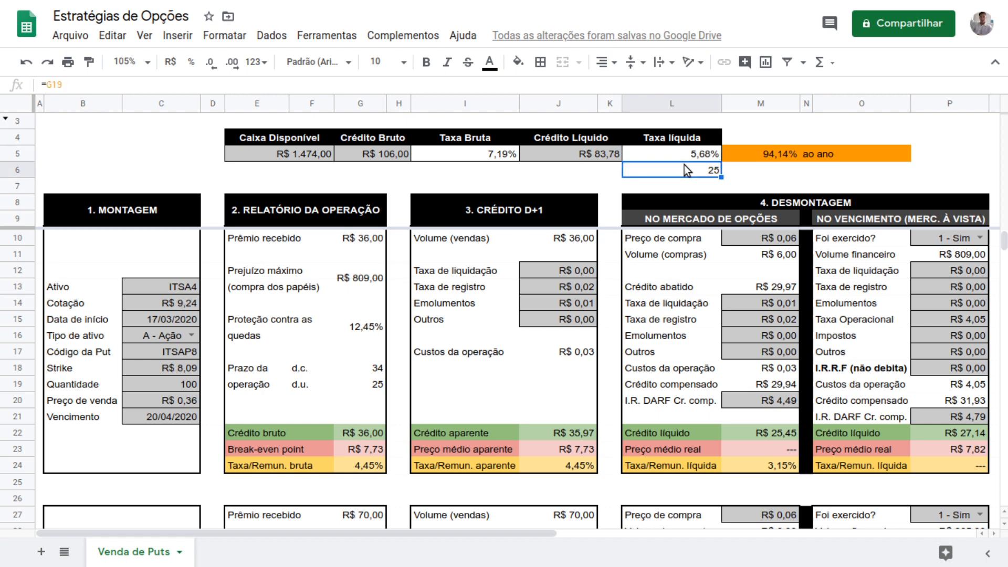
{"action": "key", "text": "Up"}
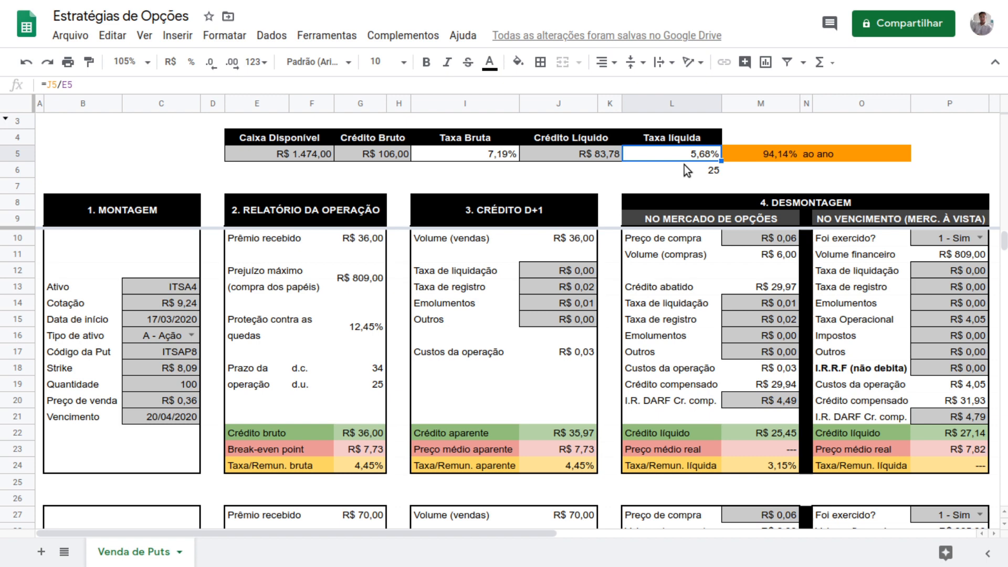
Clear the fill and contents of the annualised rate cells M5:O5 and delete the working-day term in L6.
{"action": "key", "text": "Right"}
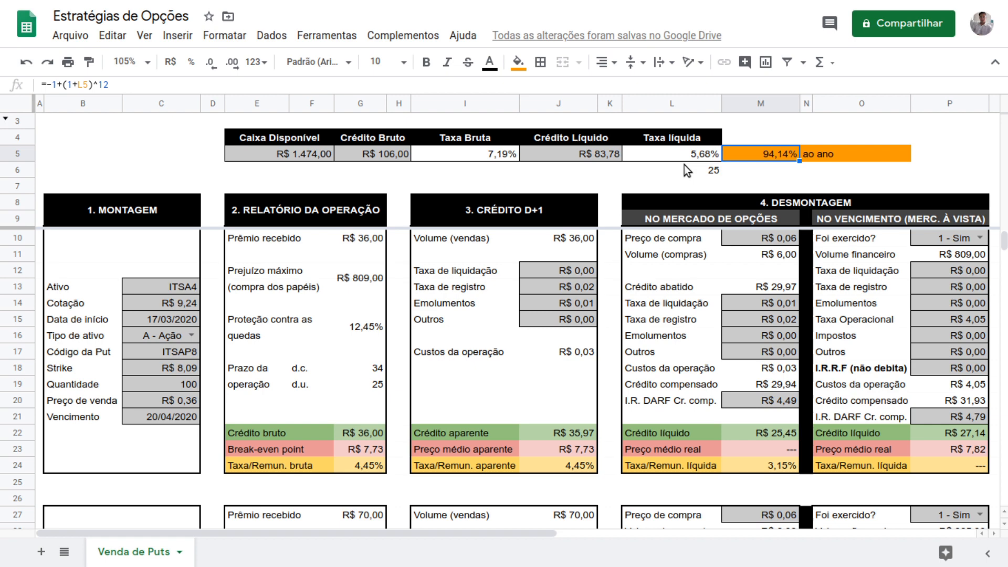
{"action": "key", "text": "shift+Right"}
{"action": "key", "text": "shift+Right"}
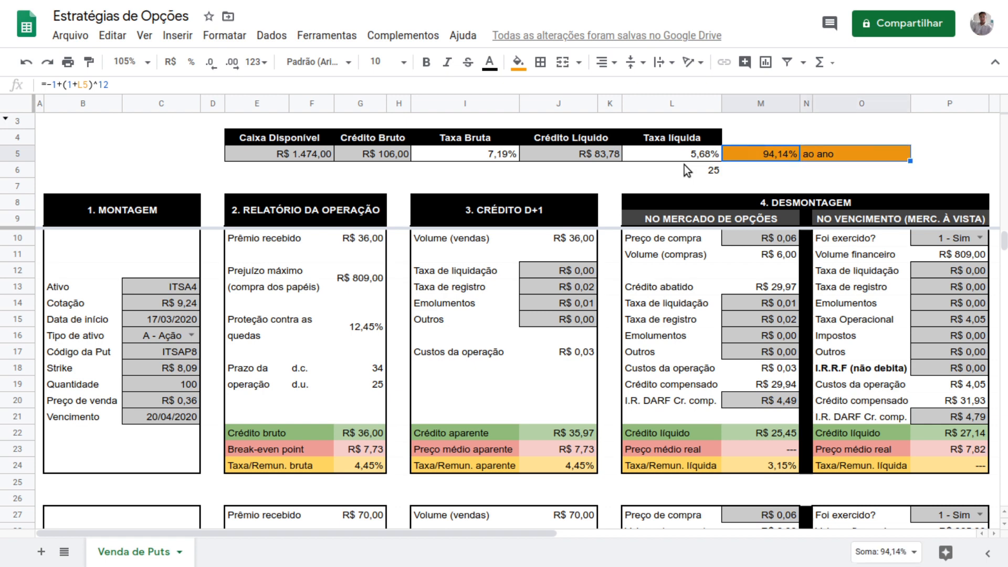
{"action": "key", "text": "ctrl+backslash"}
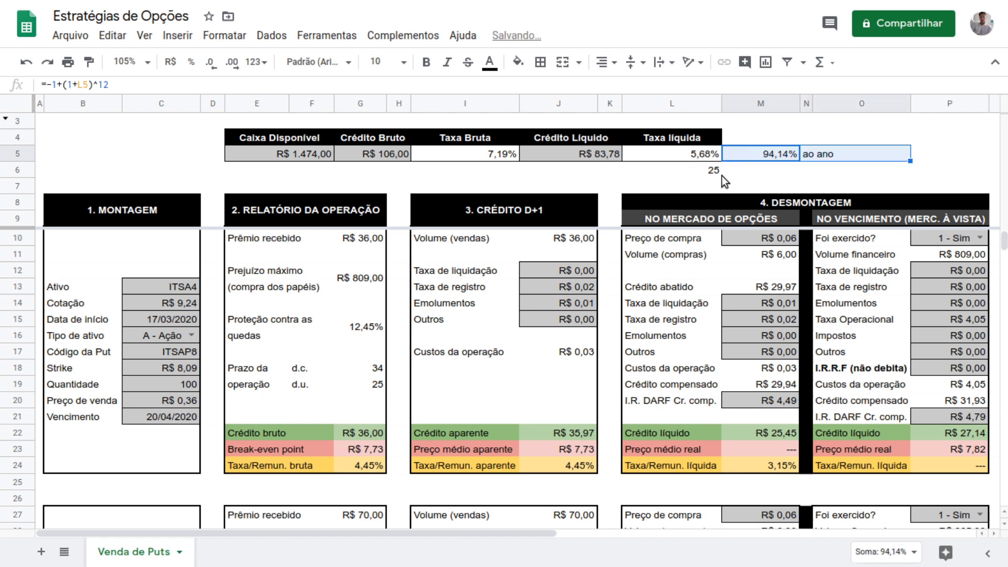
{"action": "key", "text": "Delete"}
{"action": "left_click", "coordinate": [724, 170]}
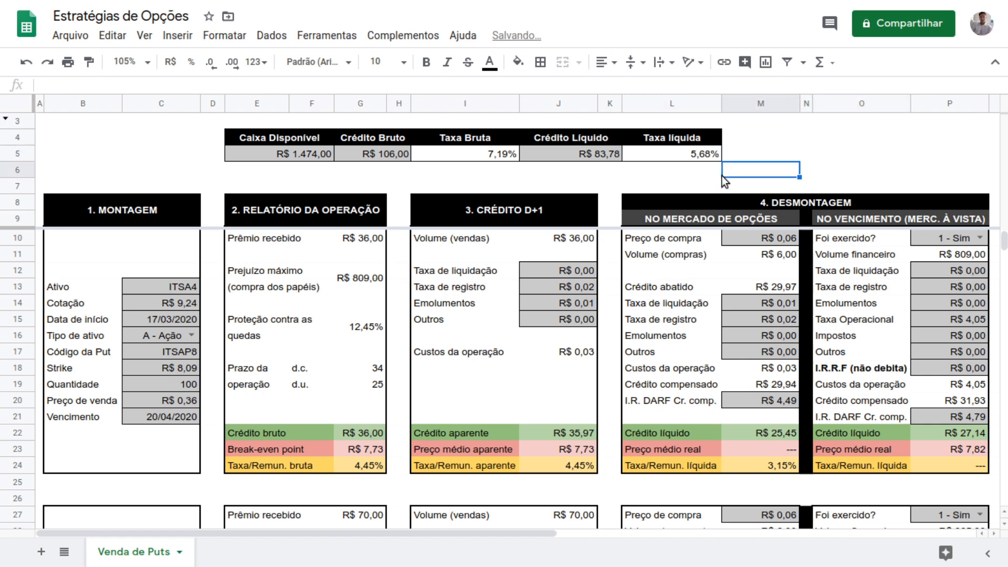
{"action": "key", "text": "Up"}
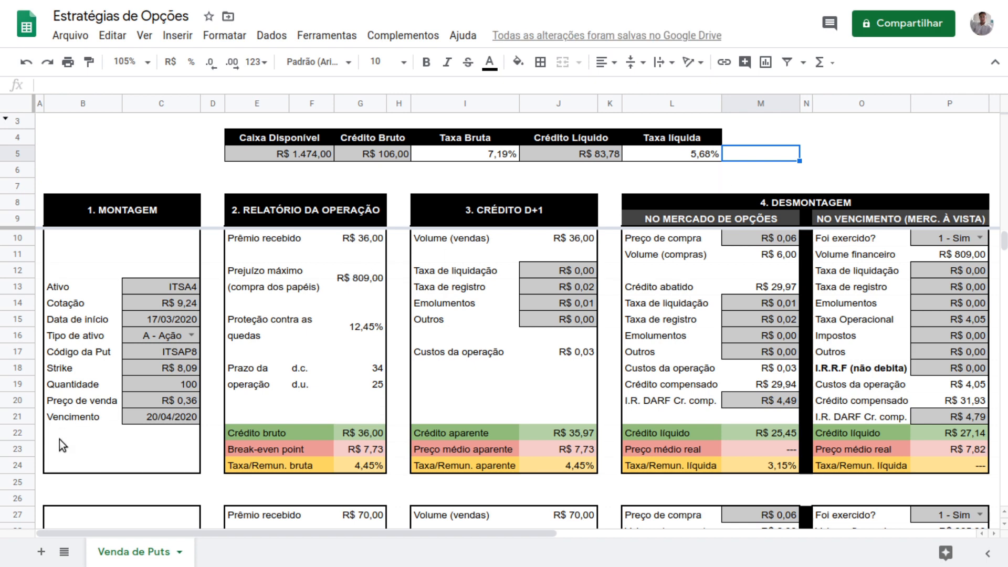
Clear the second operation block (PETR4) across rows 26 to 43, including its contents, fills and borders.
{"action": "left_click", "coordinate": [19, 500]}
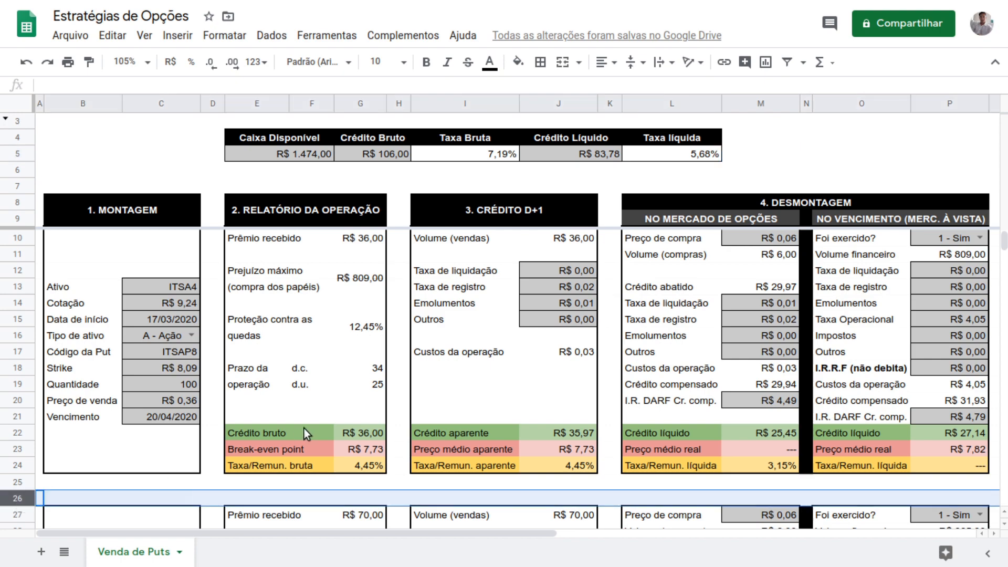
{"action": "scroll", "coordinate": [306, 428], "scroll_direction": "down", "scroll_amount": 5}
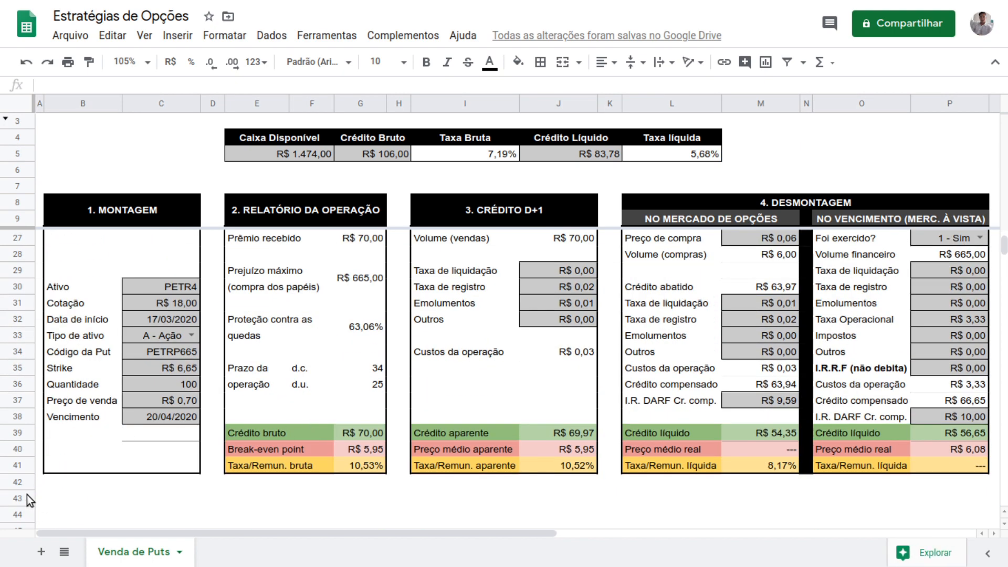
{"action": "left_click", "coordinate": [26, 495], "text": "shift"}
{"action": "scroll", "coordinate": [301, 299], "scroll_direction": "up", "scroll_amount": 2}
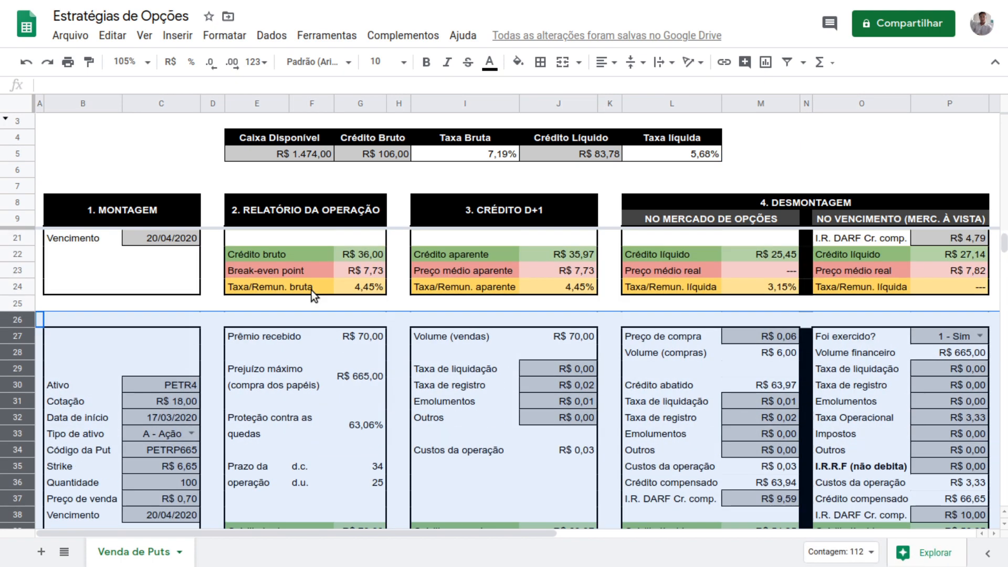
{"action": "scroll", "coordinate": [311, 291], "scroll_direction": "up", "scroll_amount": 2}
{"action": "scroll", "coordinate": [389, 394], "scroll_direction": "up", "scroll_amount": 3}
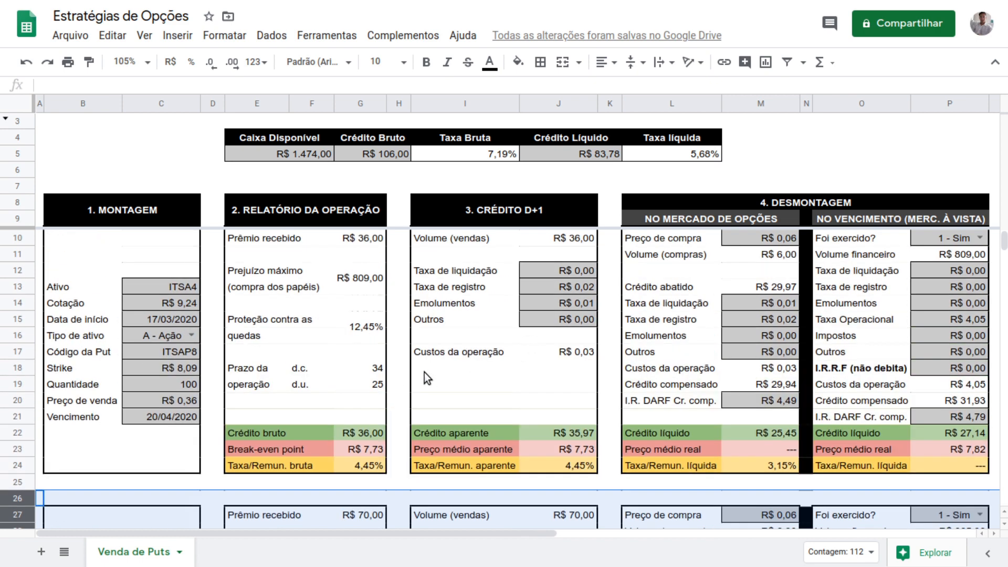
{"action": "key", "text": "Delete"}
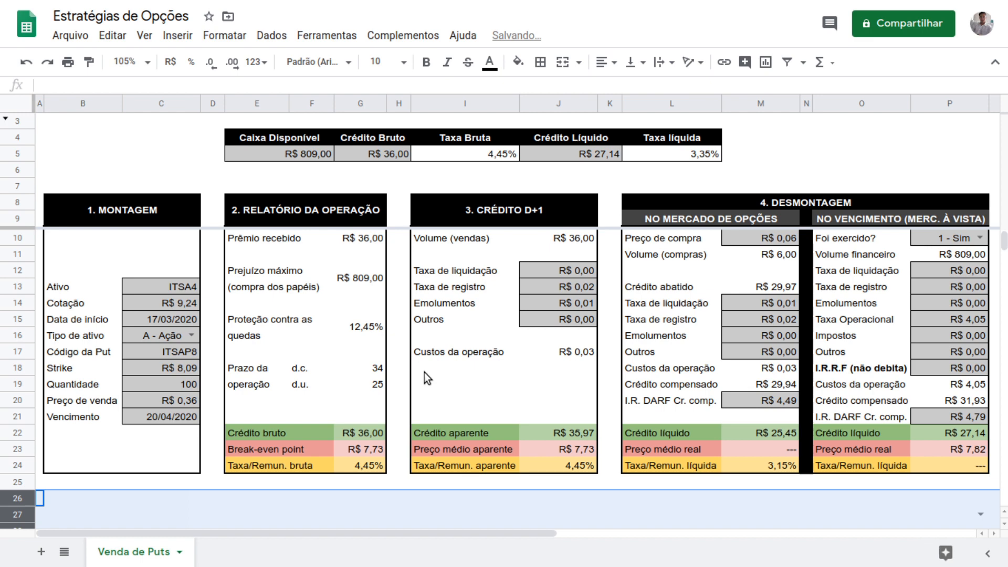
{"action": "left_click", "coordinate": [137, 155]}
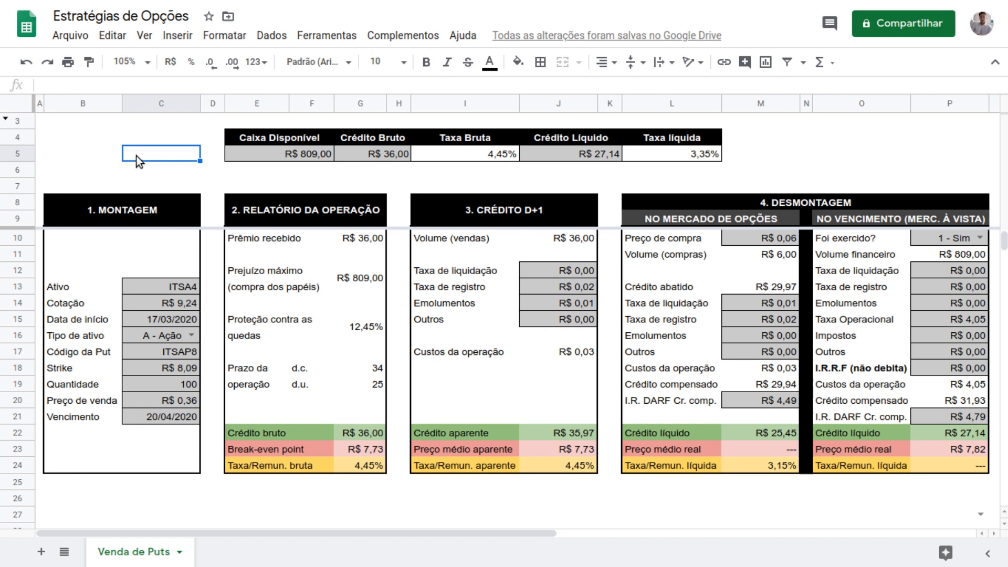
{"action": "left_click", "coordinate": [61, 124]}
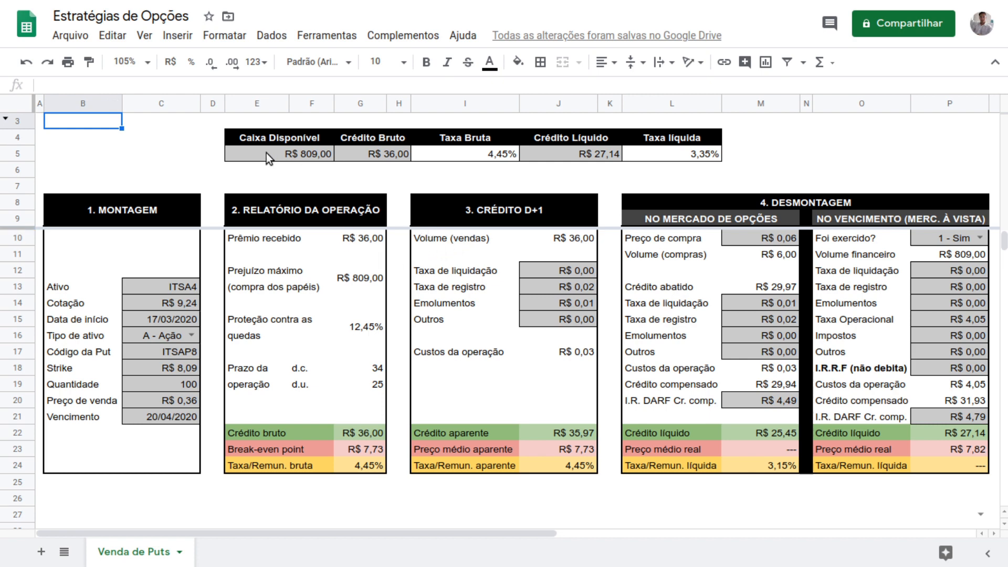
{"action": "left_click", "coordinate": [103, 138]}
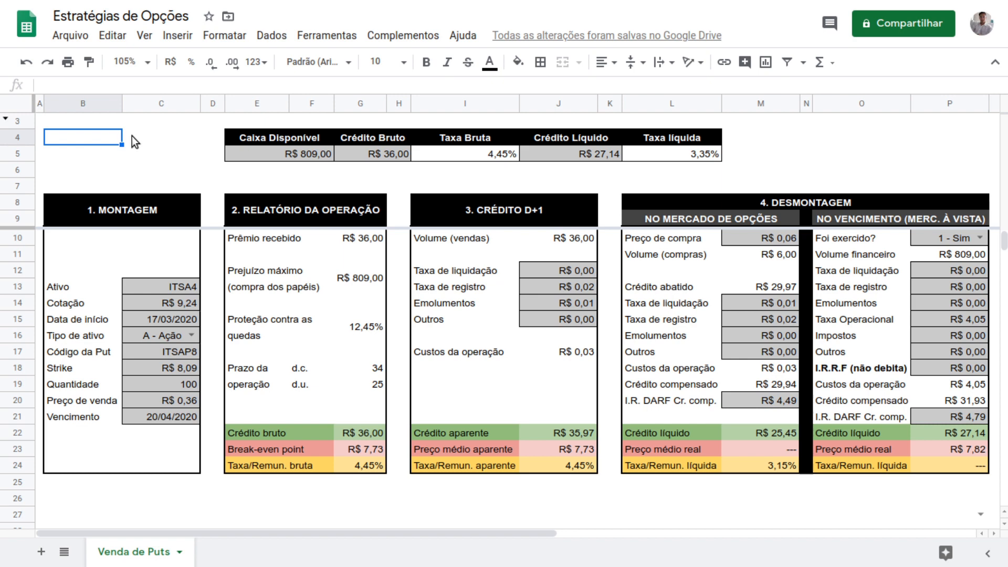
{"action": "left_click", "coordinate": [148, 158]}
{"action": "left_click", "coordinate": [86, 151]}
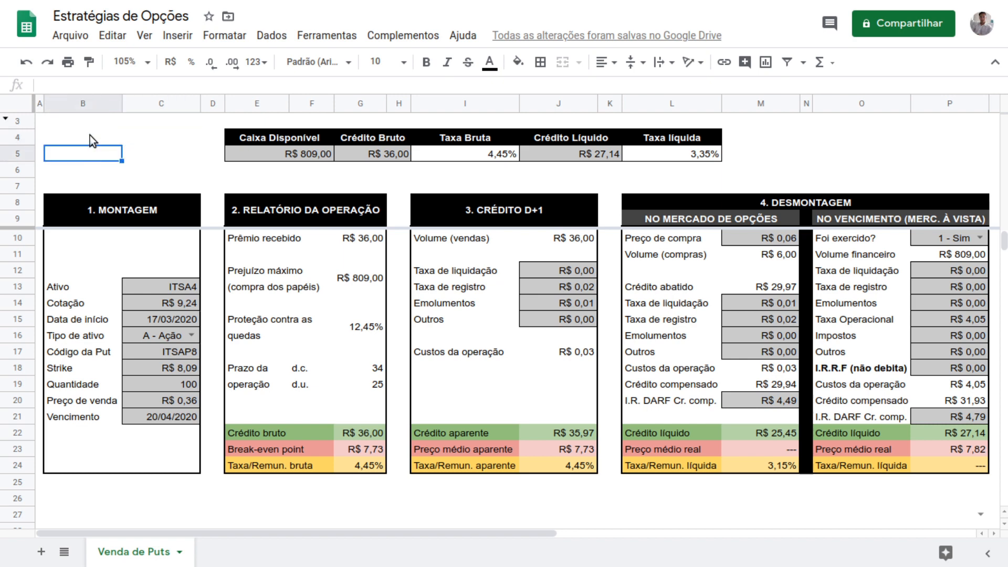
{"action": "left_click", "coordinate": [150, 154]}
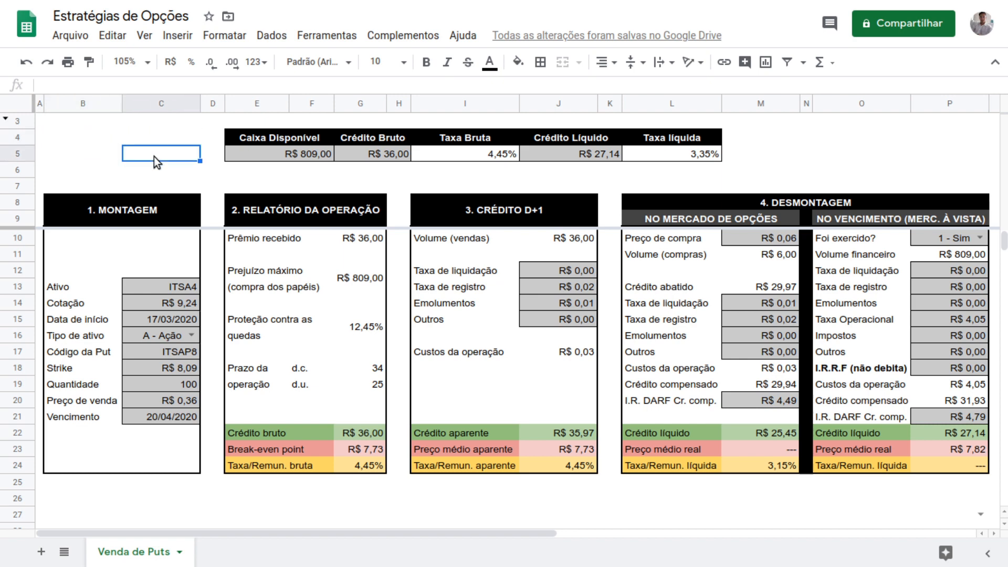